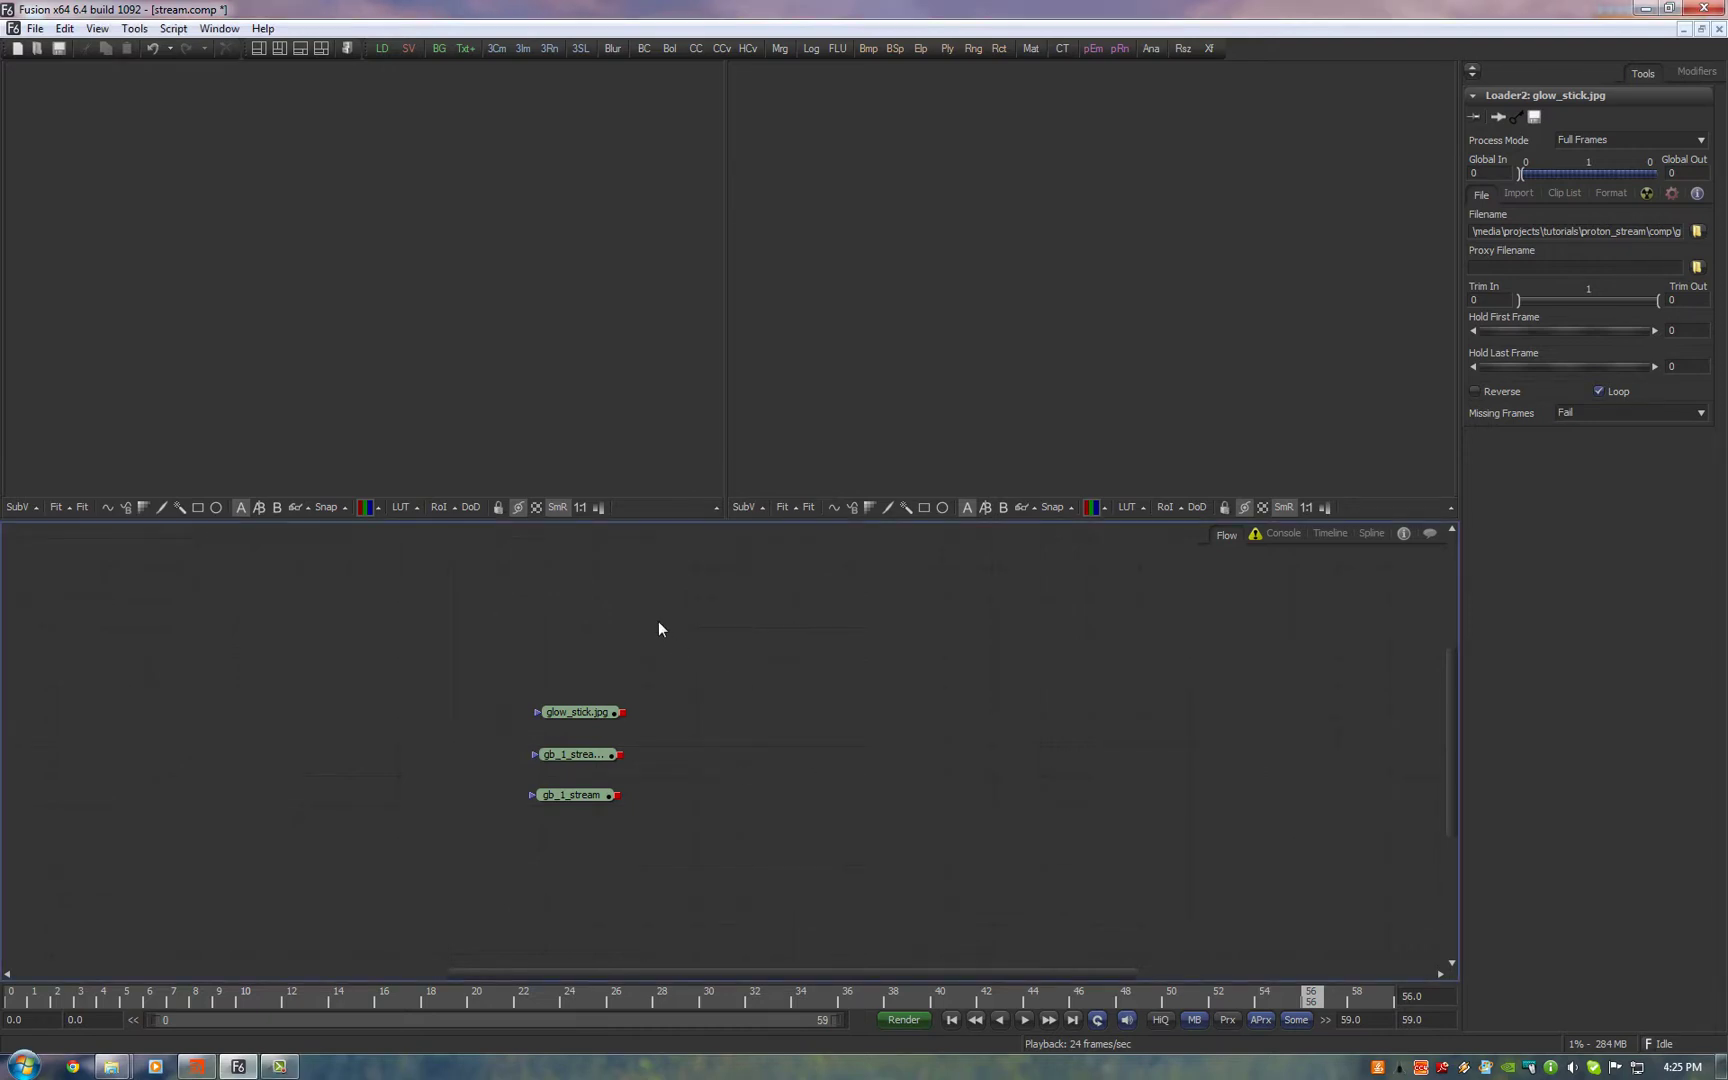
# Add a Loader (LD) bringing in stream.###.exr from the render folder and show it in the viewer
pyautogui.hotkey('ctrl', 'space')
pyautogui.write('ld')
pyautogui.press('Return')
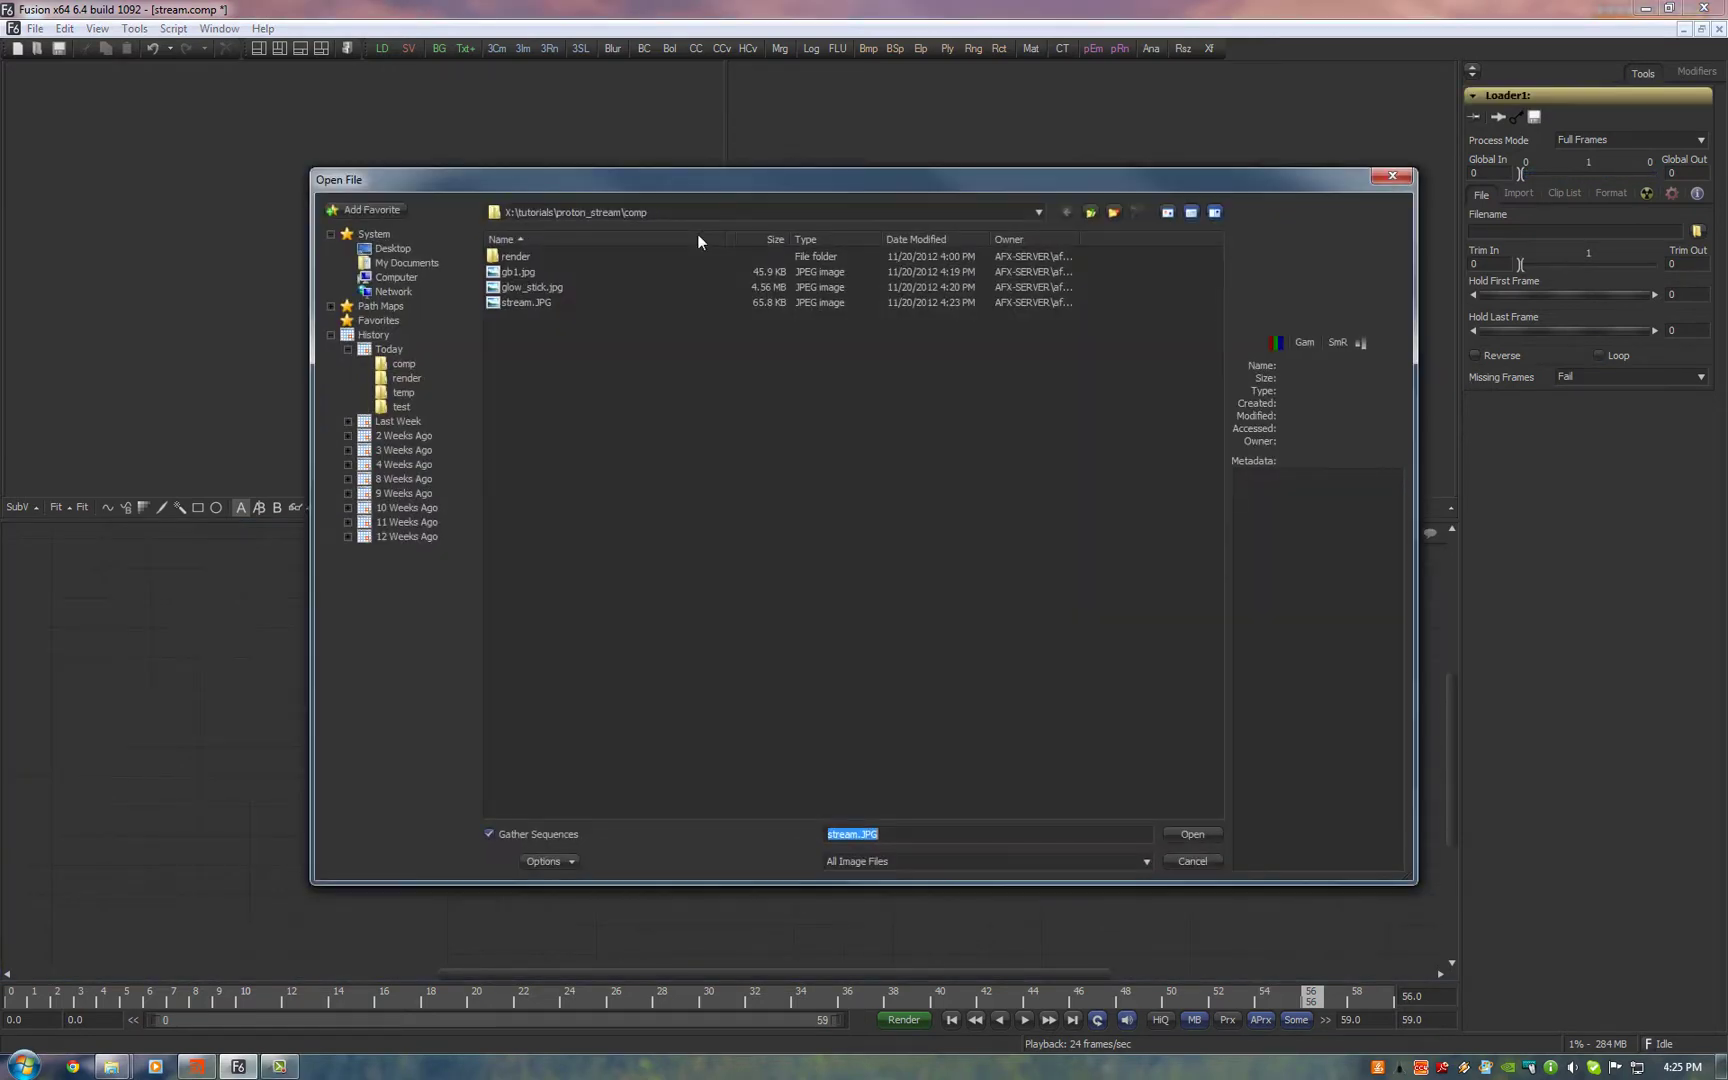
pyautogui.click(518, 257)
pyautogui.doubleClick(520, 257)
pyautogui.doubleClick(520, 256)
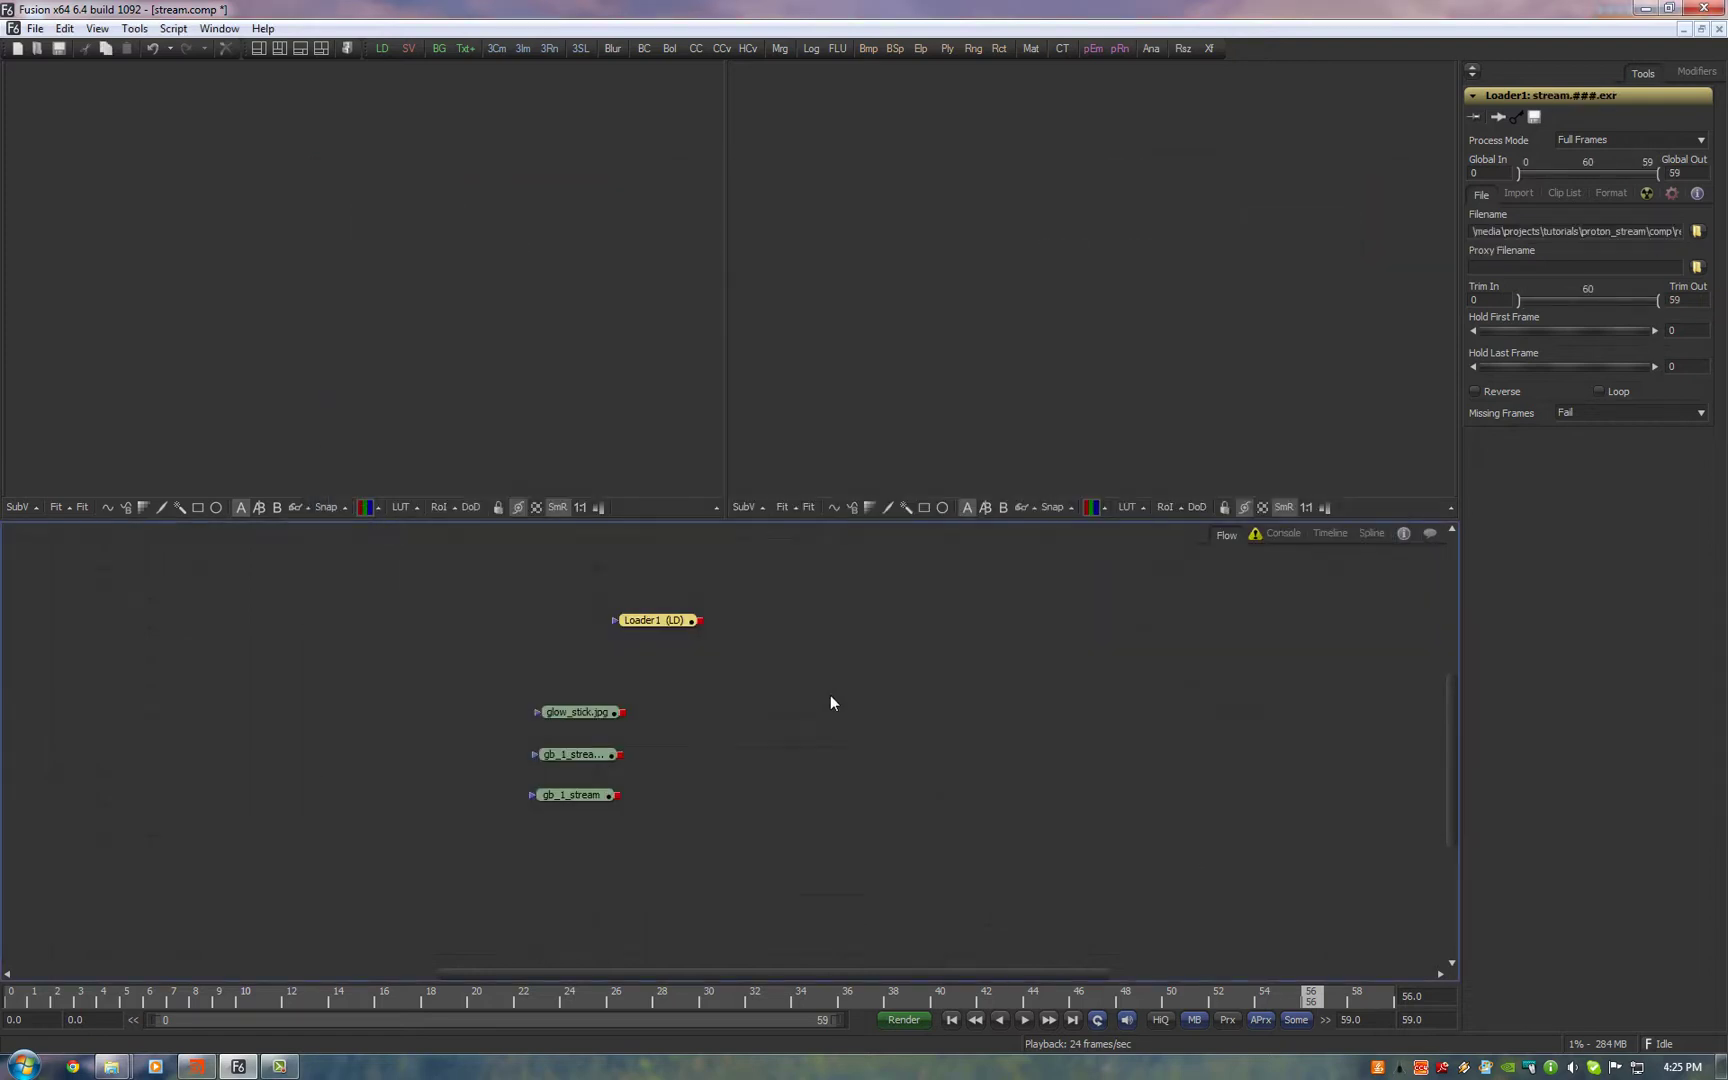
pyautogui.press('2')
# Move the loader left and play the sequence from frame 0, stopping at frame 43
pyautogui.moveTo(645, 620); pyautogui.dragTo(548, 624)
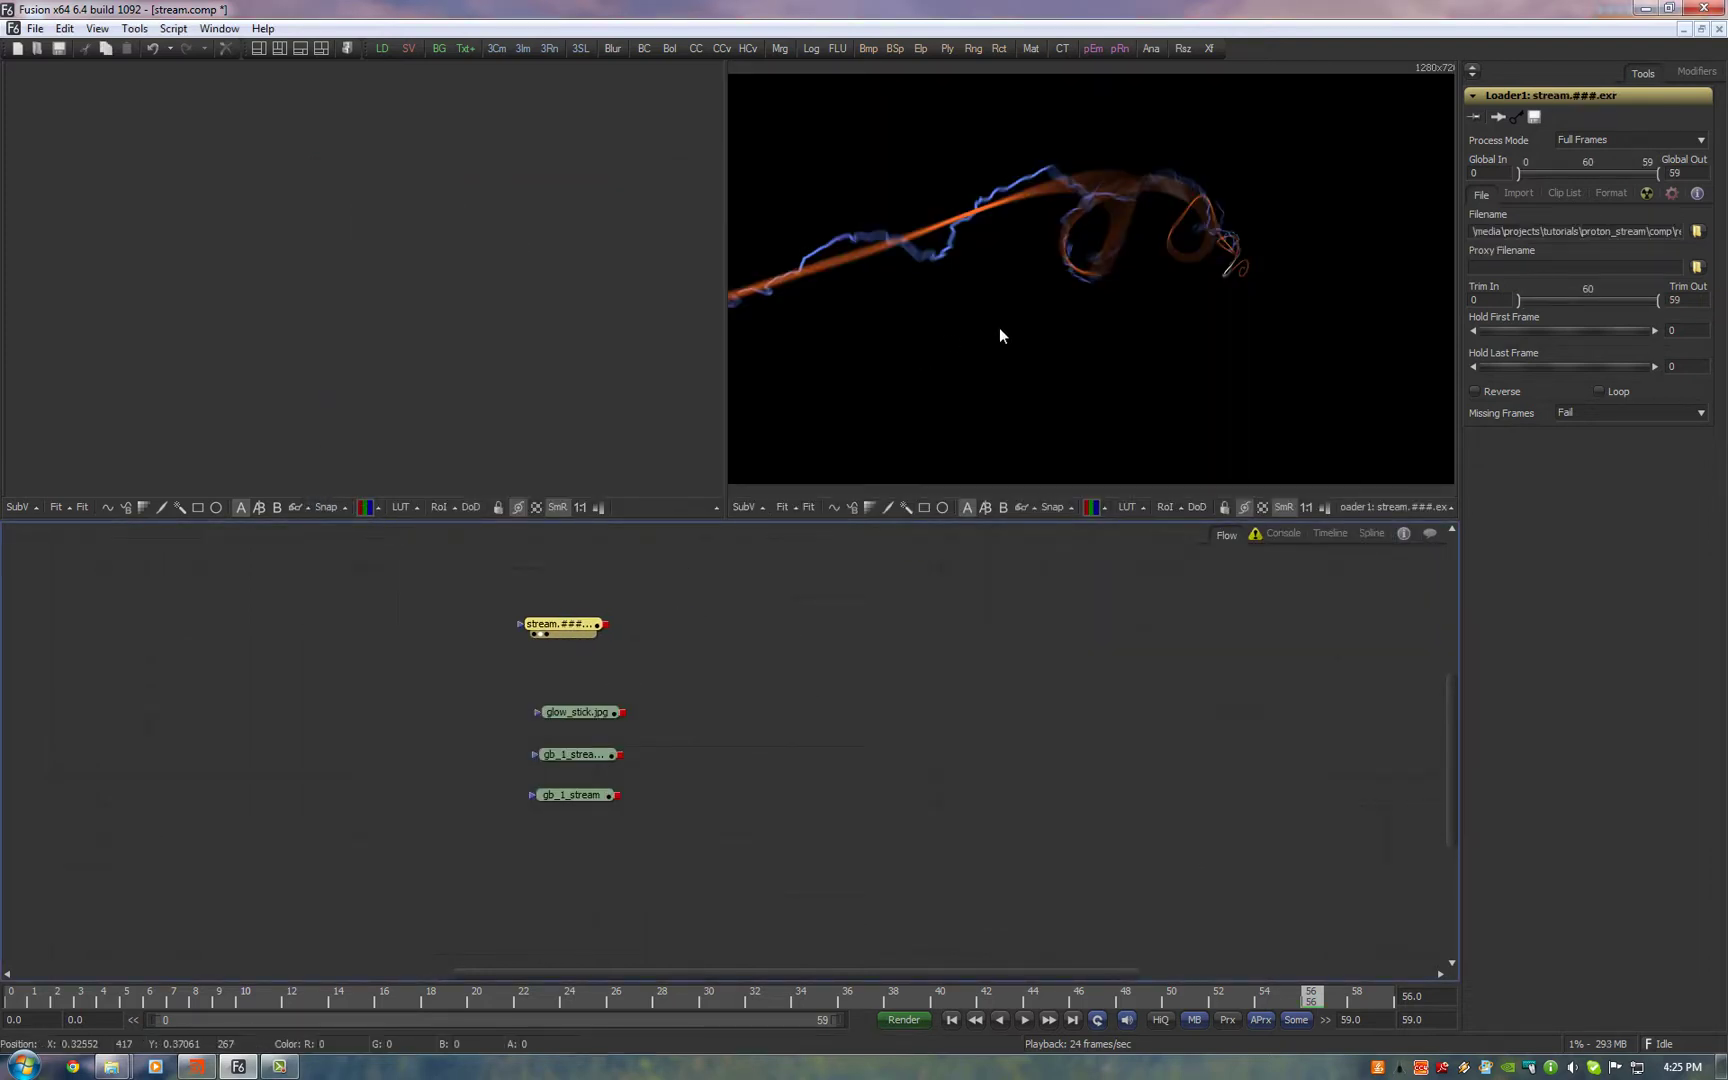
pyautogui.scroll(-1, 1008, 329)
pyautogui.click(953, 1020)
pyautogui.click(1025, 1019)
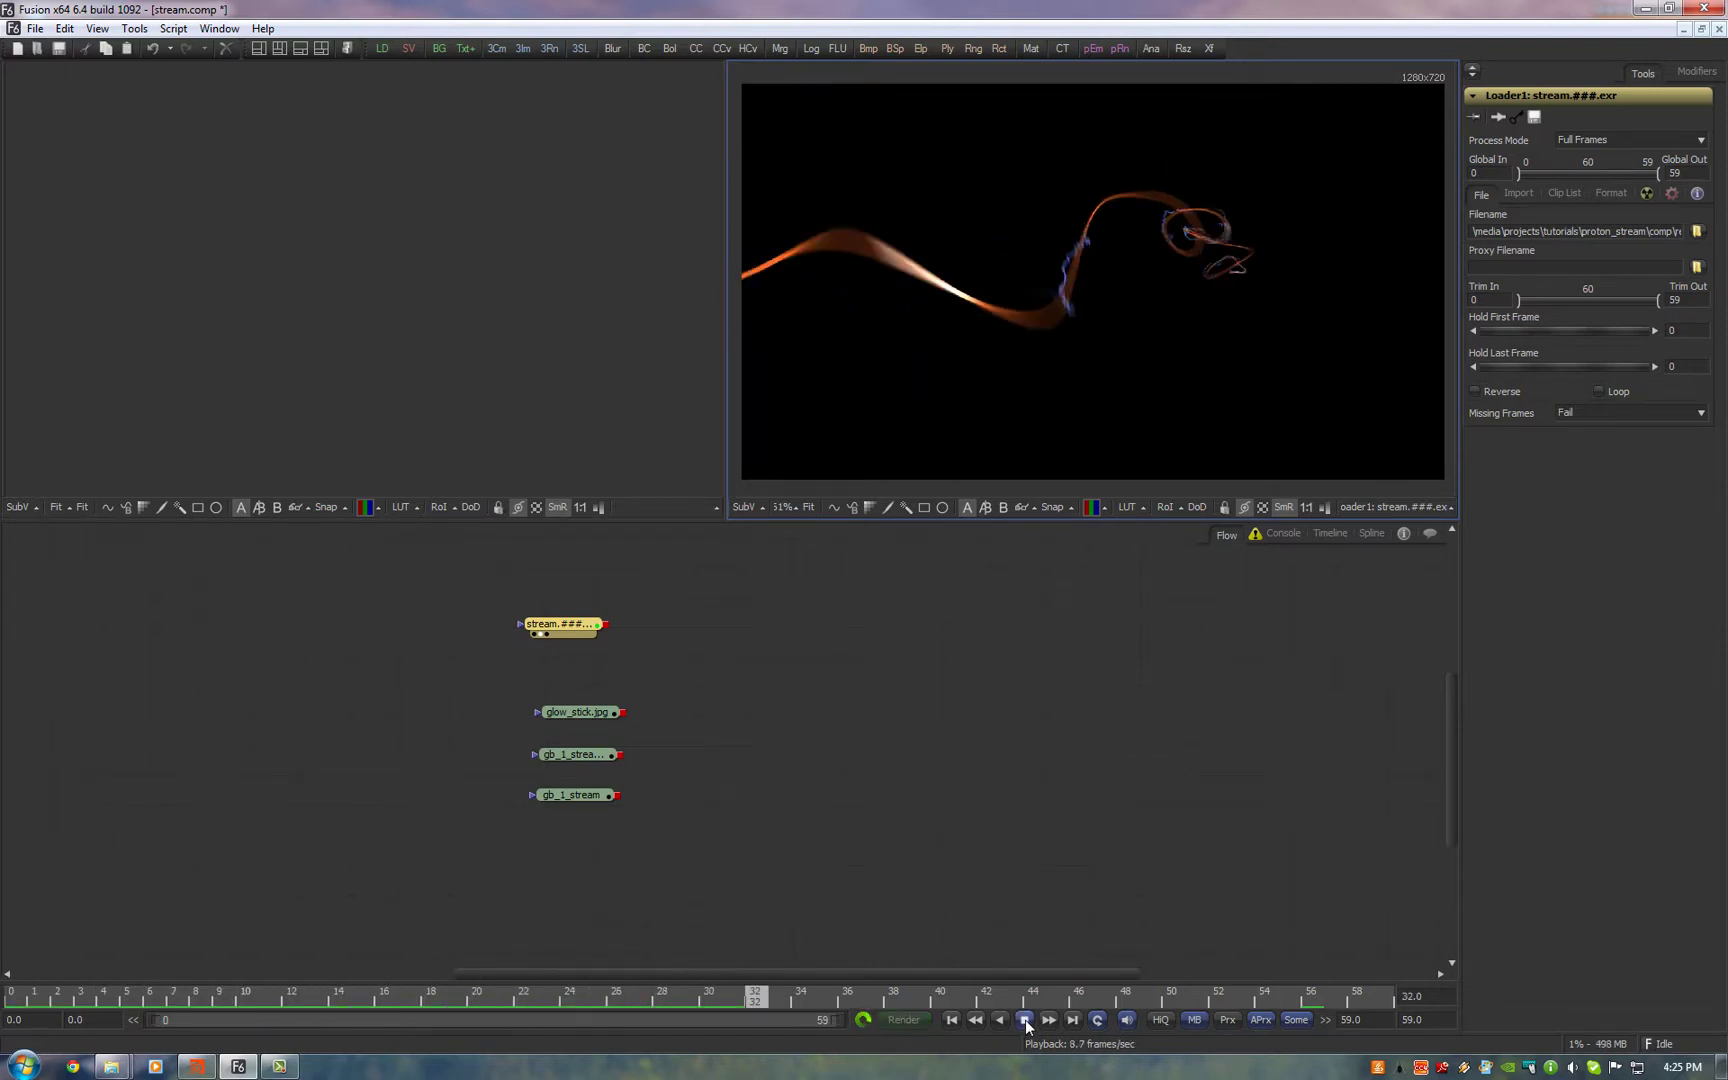
pyautogui.click(1025, 1019)
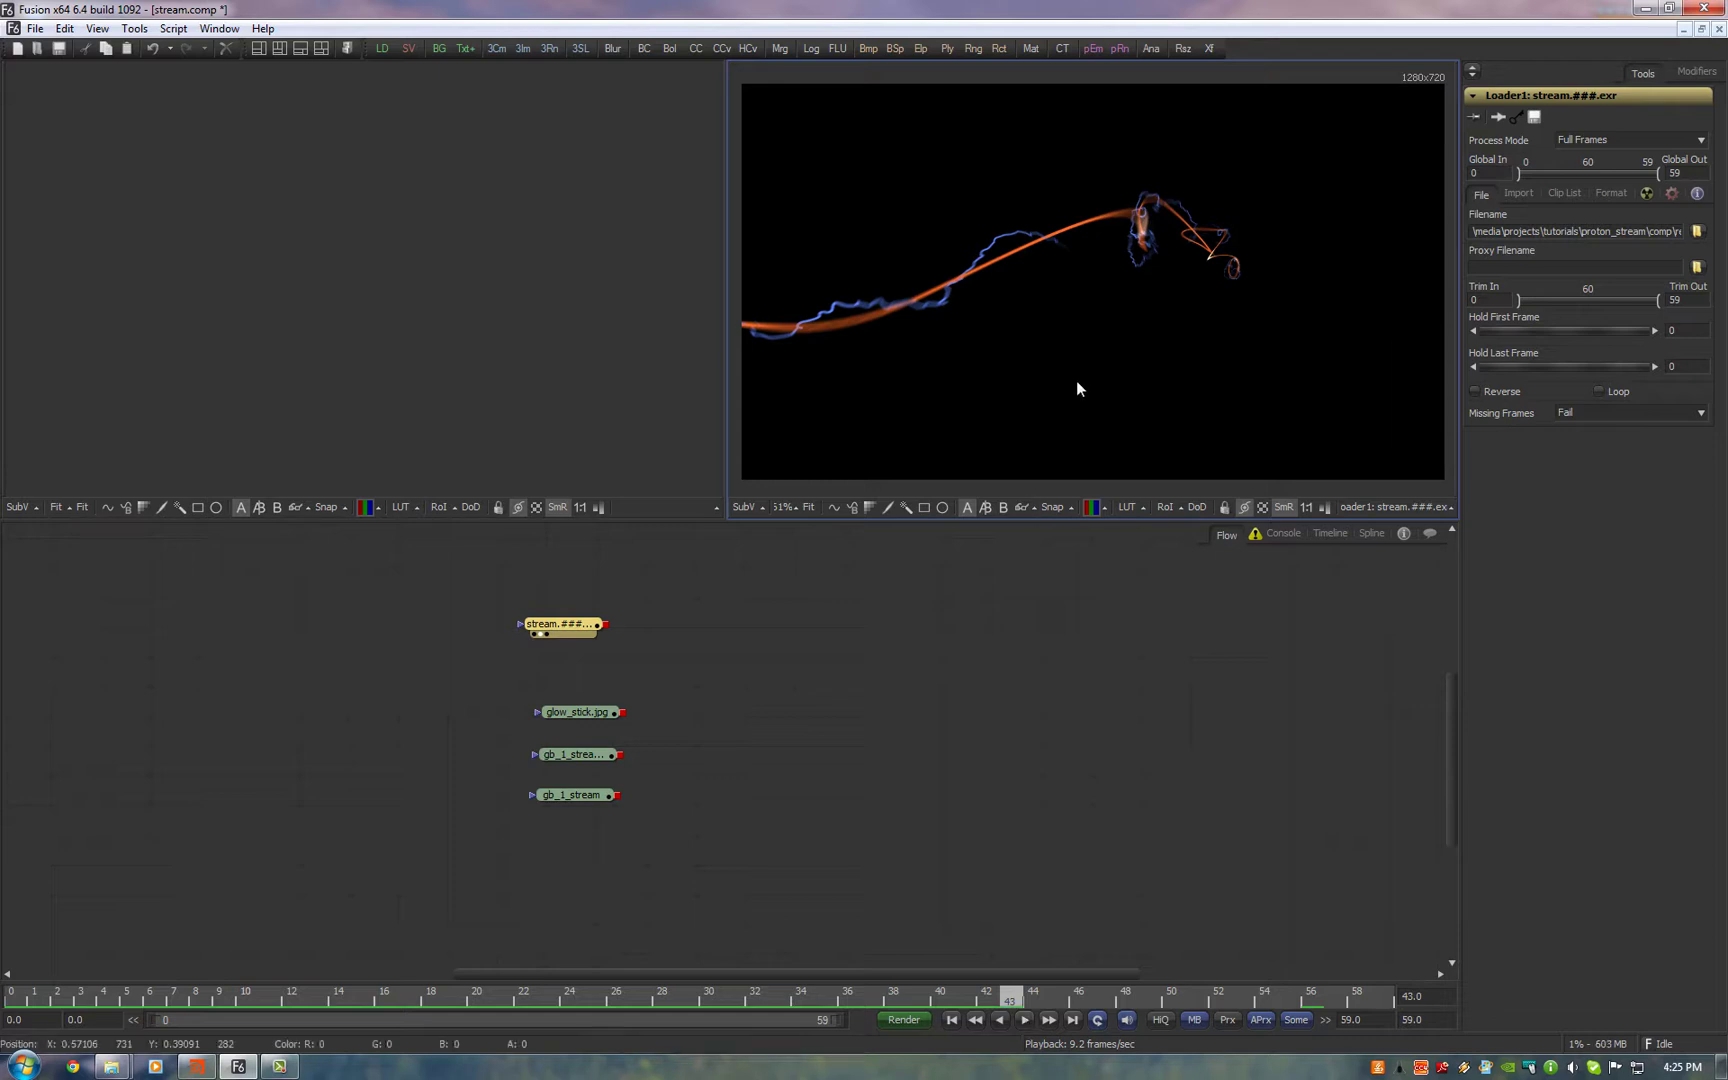
# Add an S_Glow after the stream loader with Show Glow Width turned off
pyautogui.moveTo(593, 632); pyautogui.dragTo(716, 662)
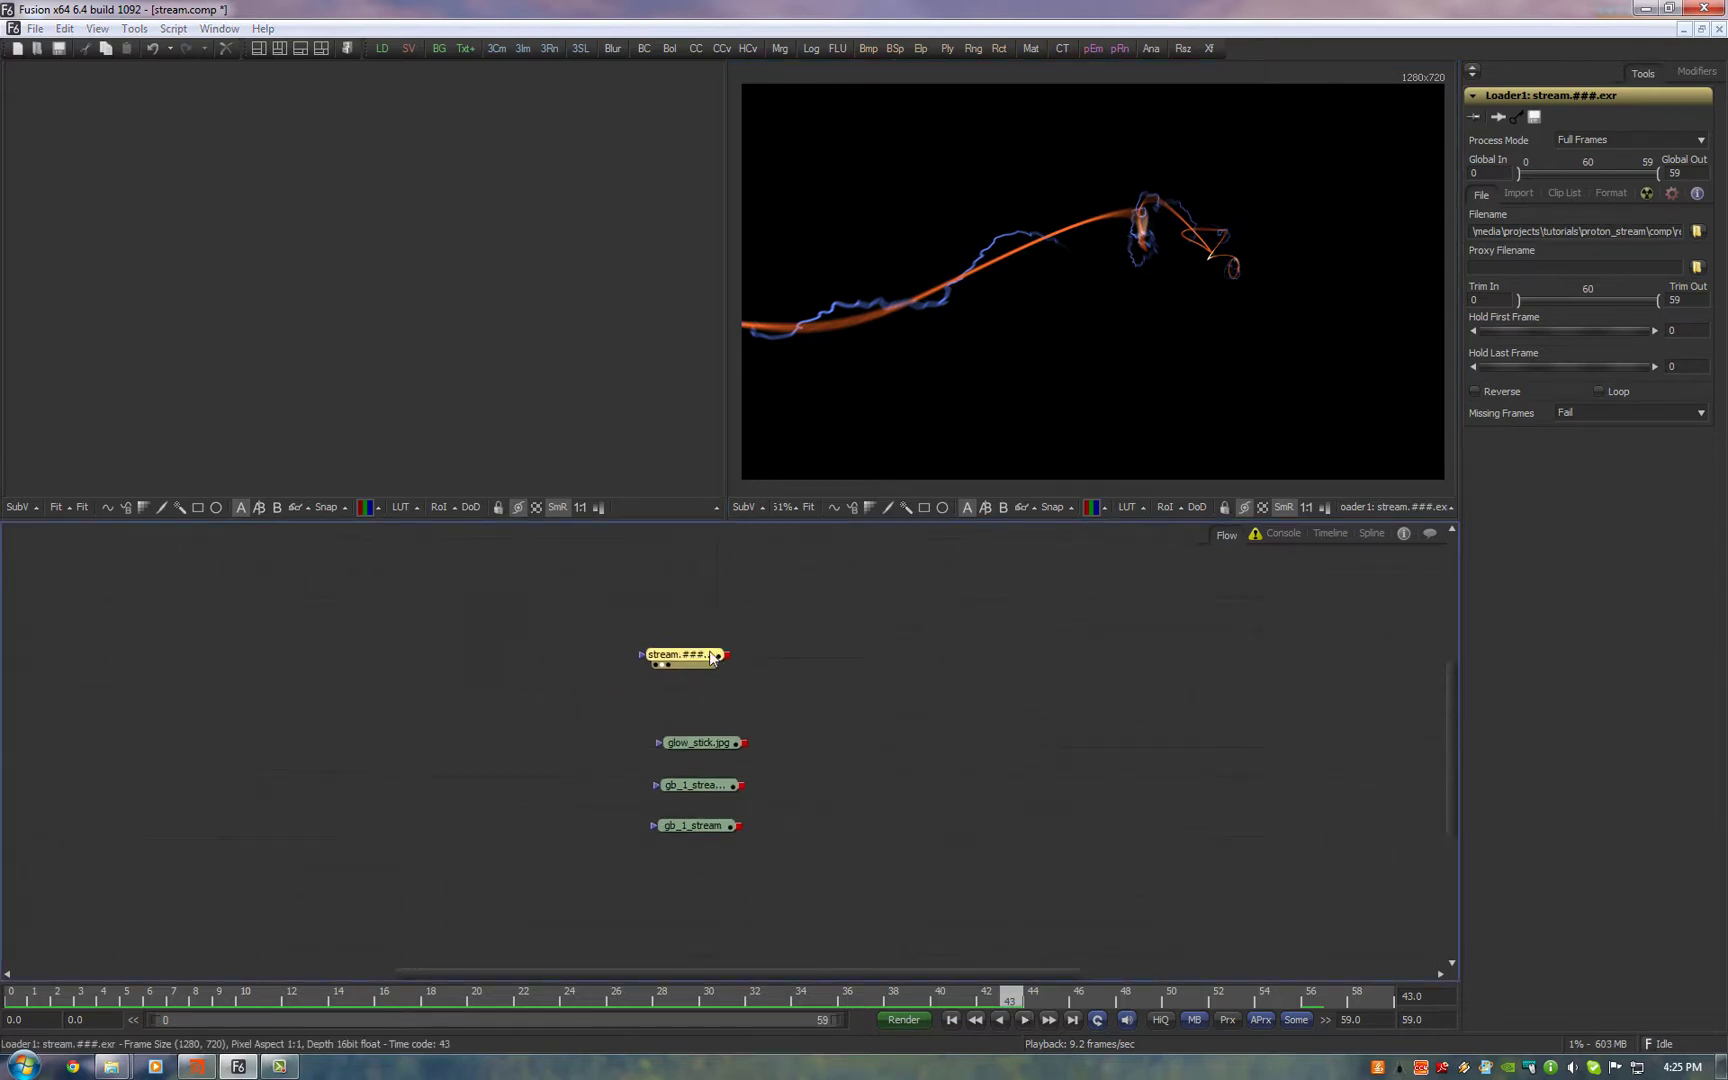
pyautogui.hotkey('ctrl', 'space')
pyautogui.write('s_glo')
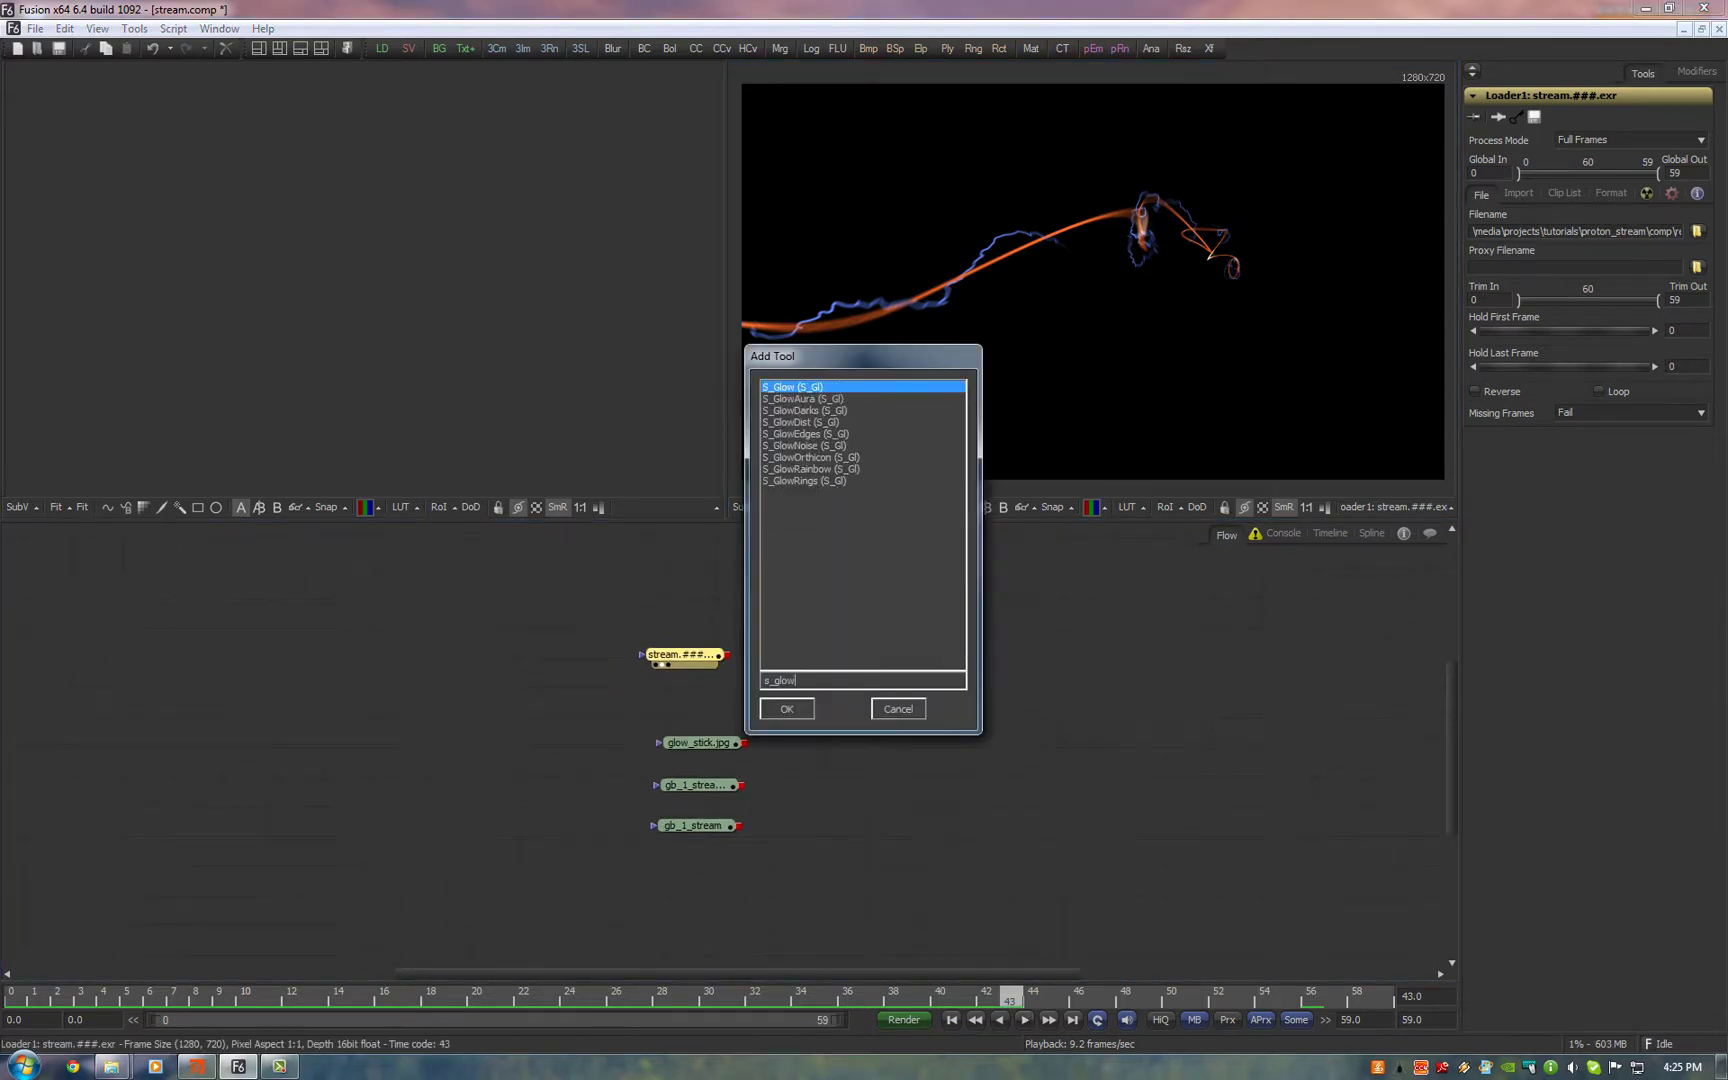
pyautogui.press('Return')
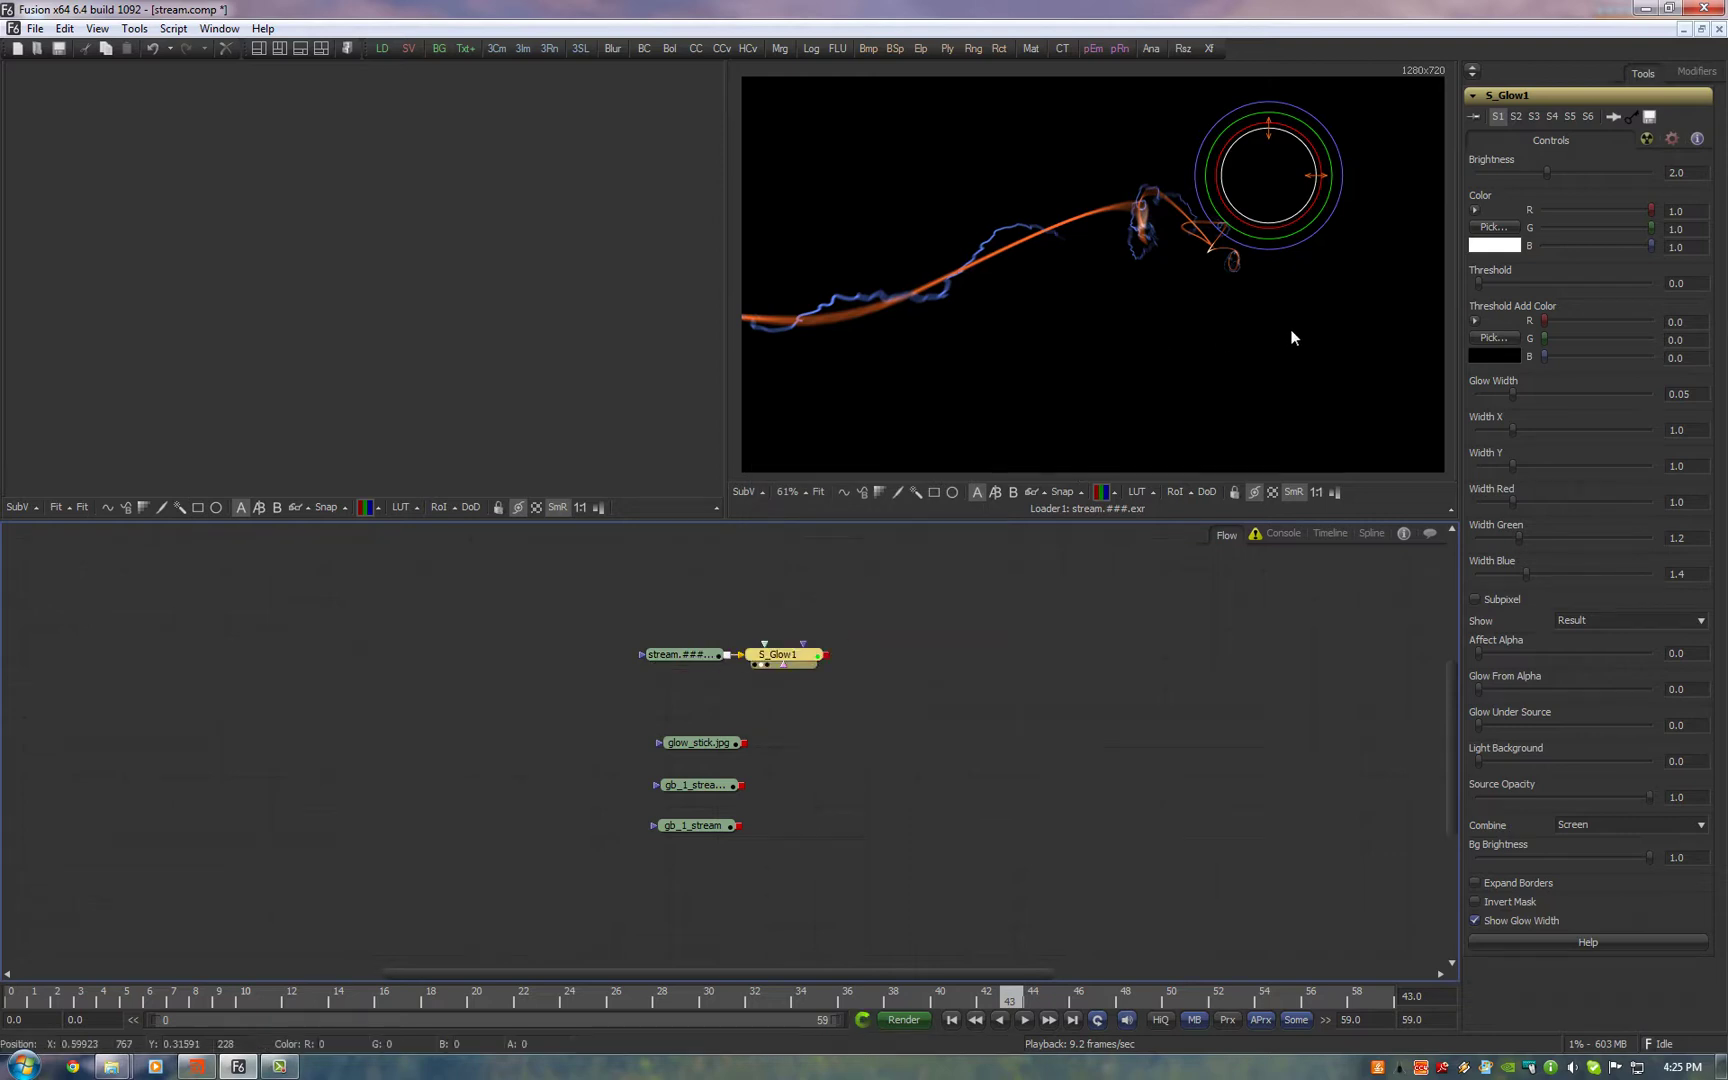
pyautogui.click(1474, 920)
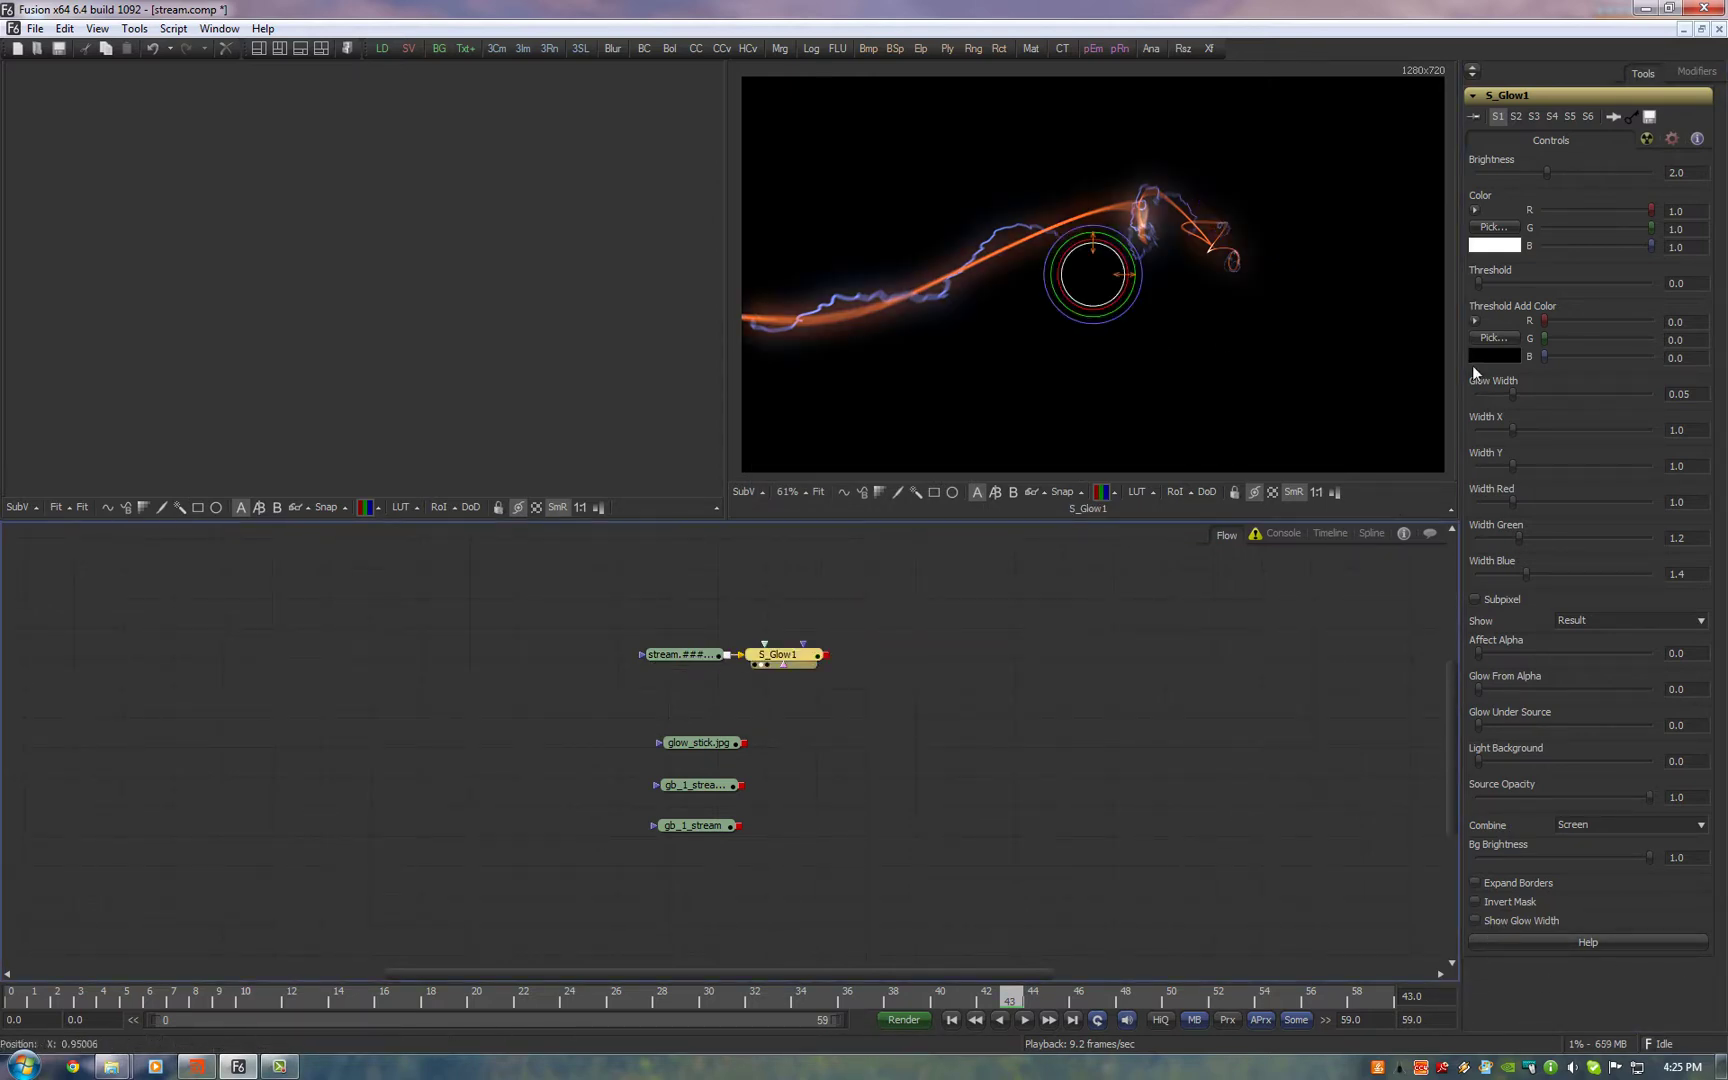
# Set S_Glow Brightness to 5.0, enable Expand Borders and narrow Glow Width to about 0.0079
pyautogui.moveTo(1548, 173); pyautogui.dragTo(1631, 173)
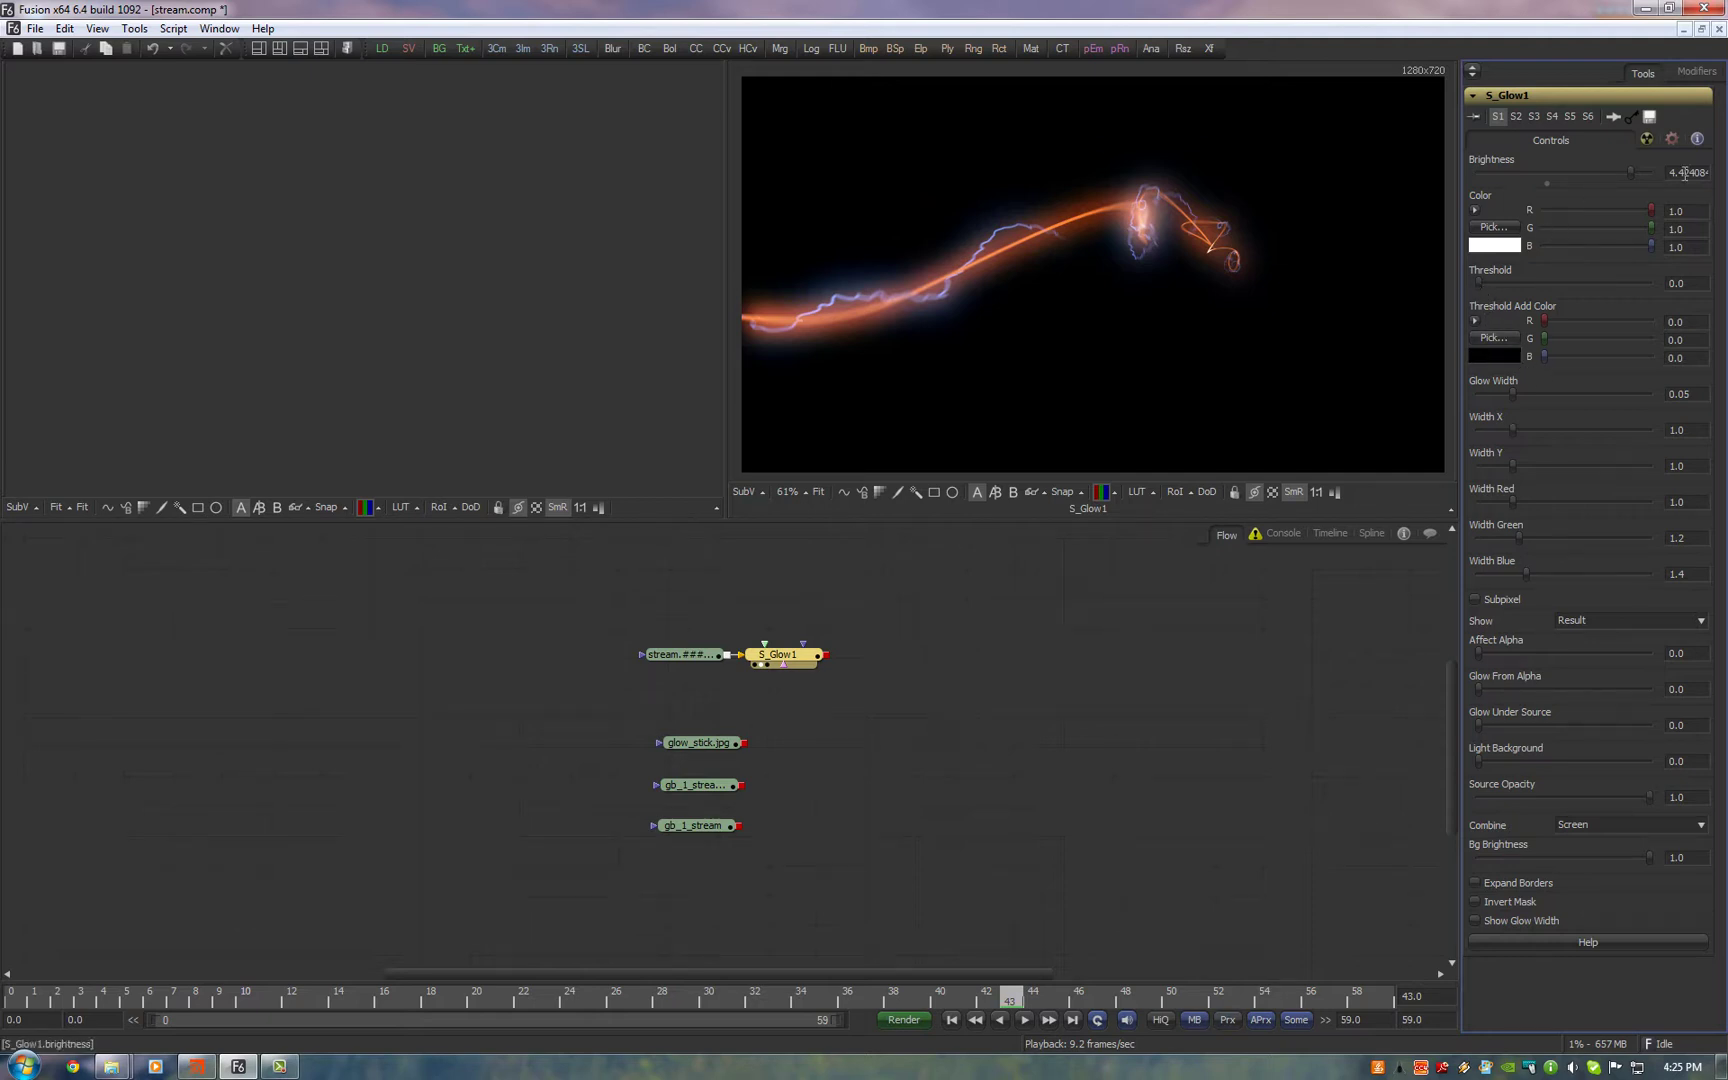
pyautogui.moveTo(1629, 171); pyautogui.dragTo(1662, 170)
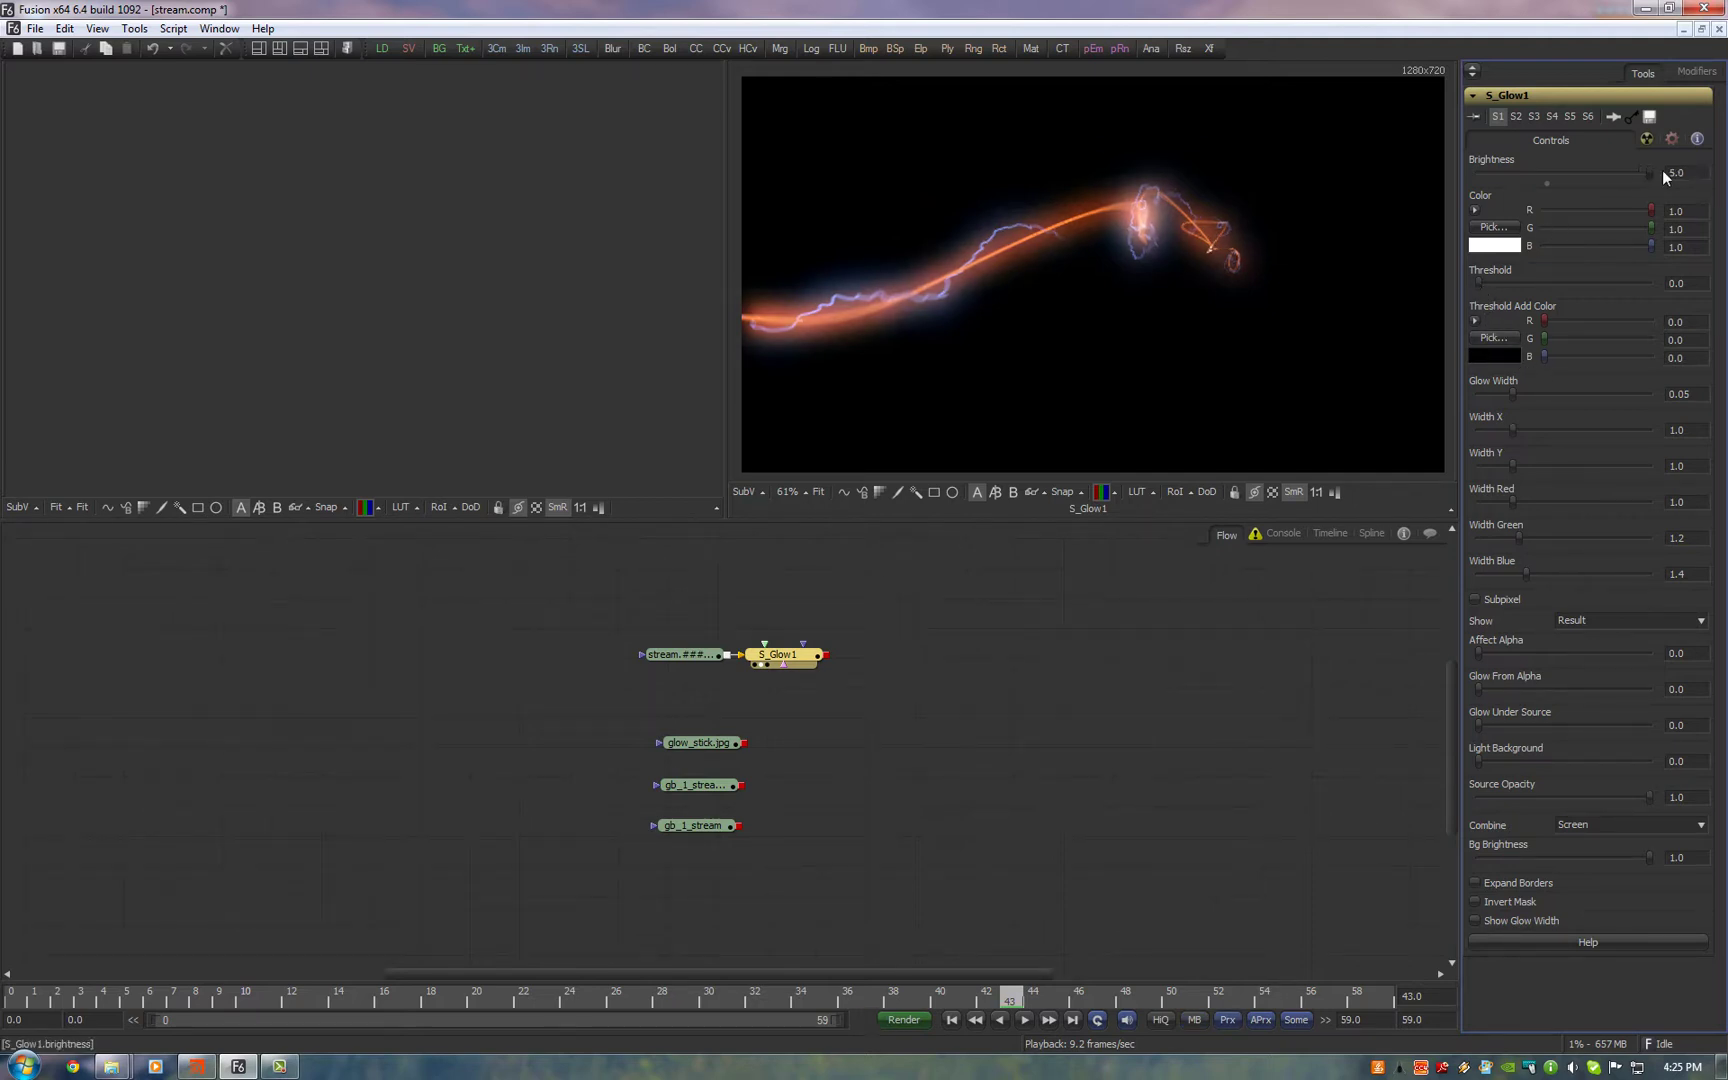
pyautogui.click(921, 336)
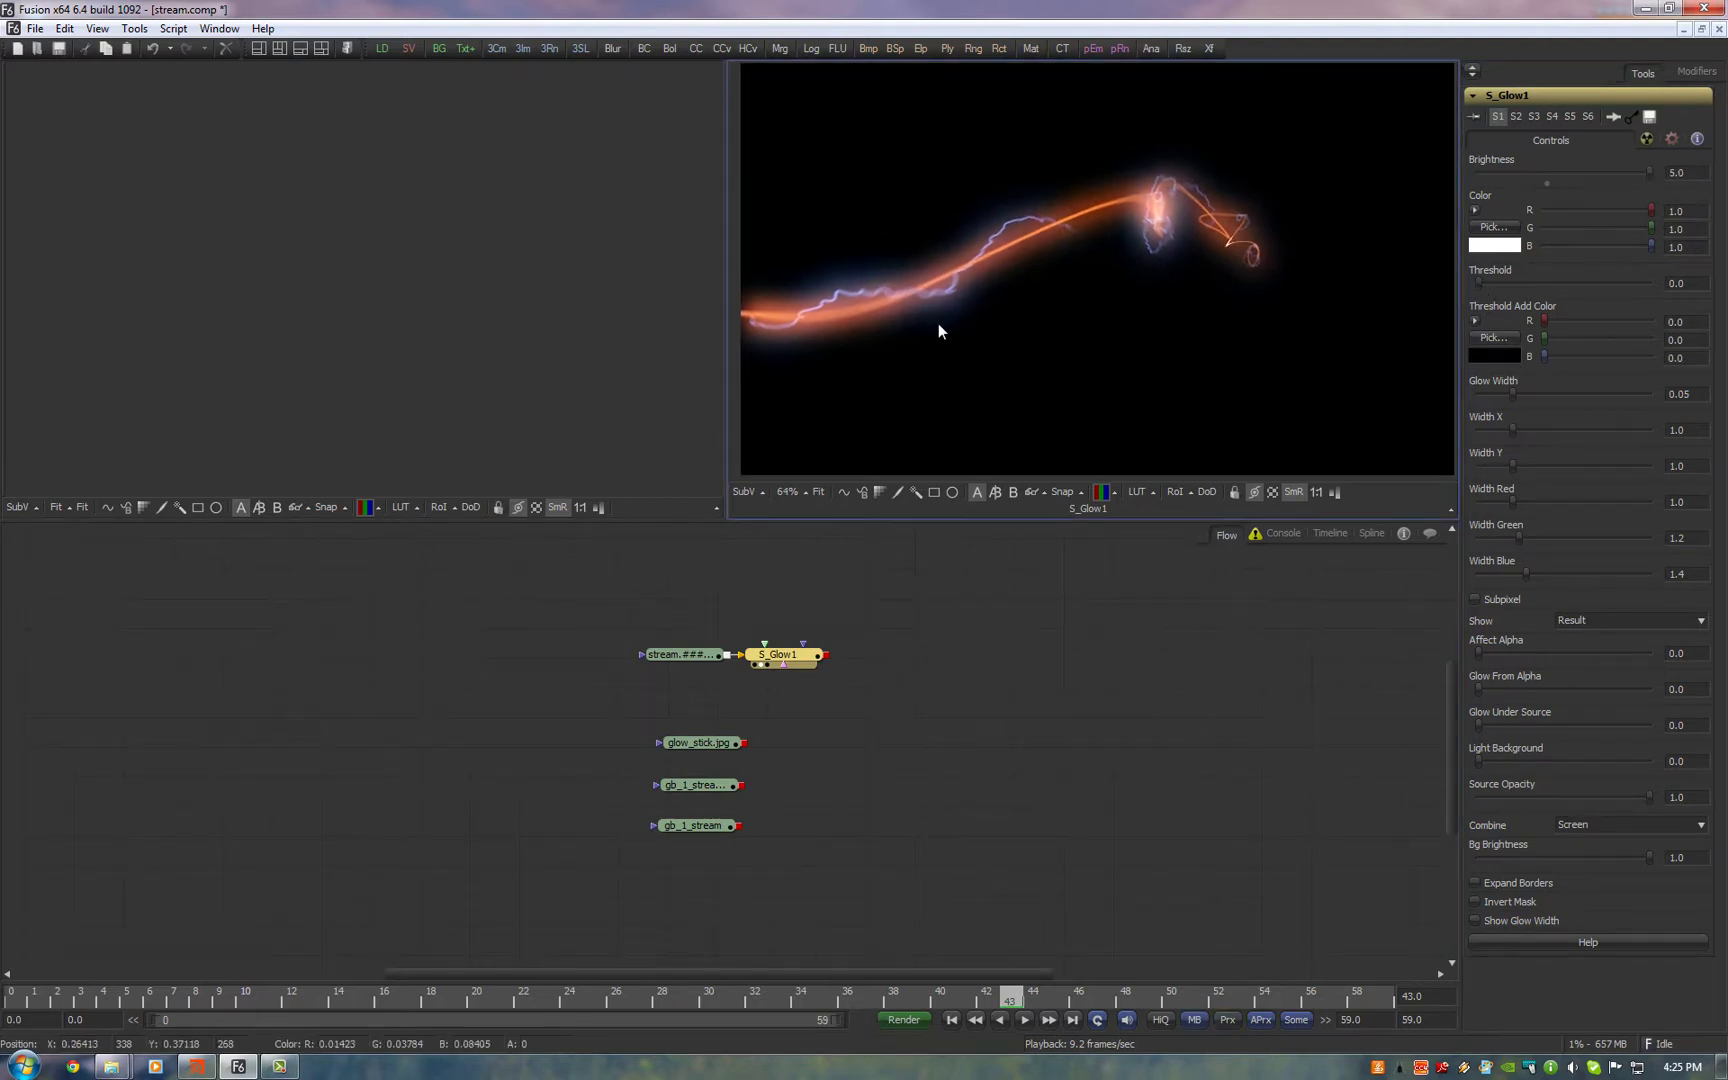
pyautogui.click(1531, 884)
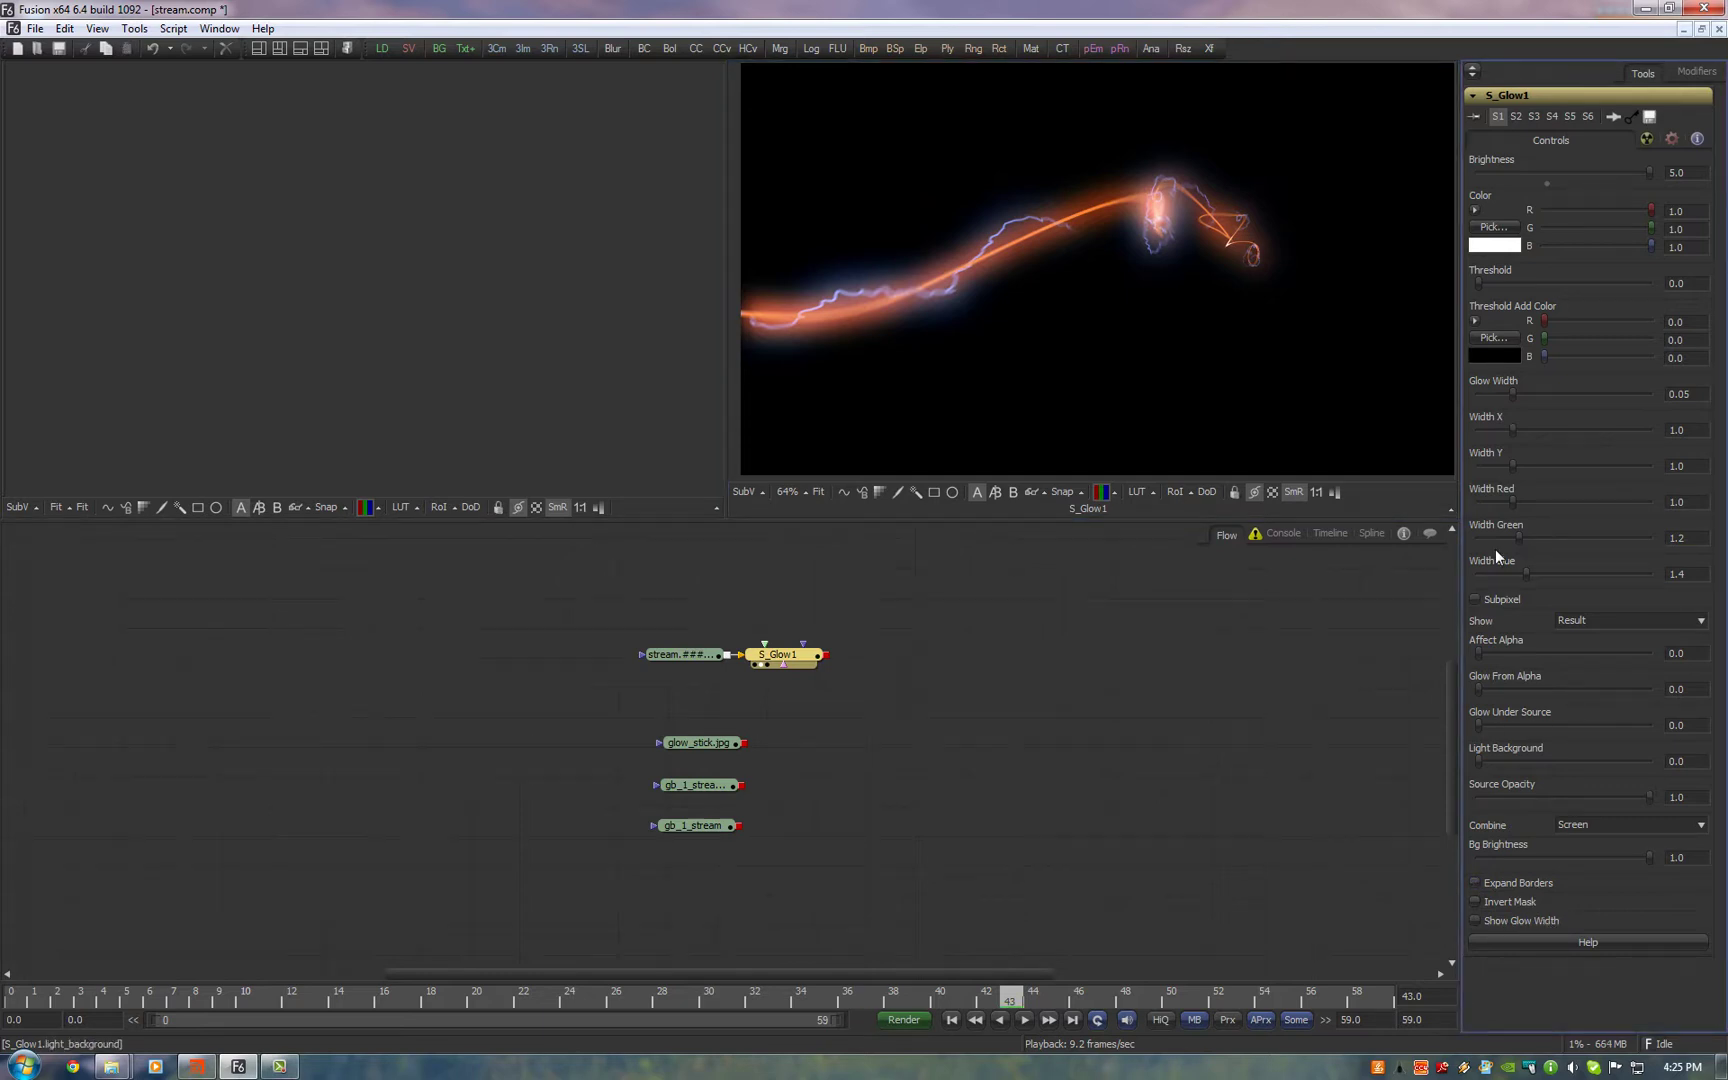
pyautogui.moveTo(1515, 390)
pyautogui.mouseDown()
pyautogui.moveTo(1584, 387)
pyautogui.moveTo(1486, 394)
pyautogui.mouseUp()
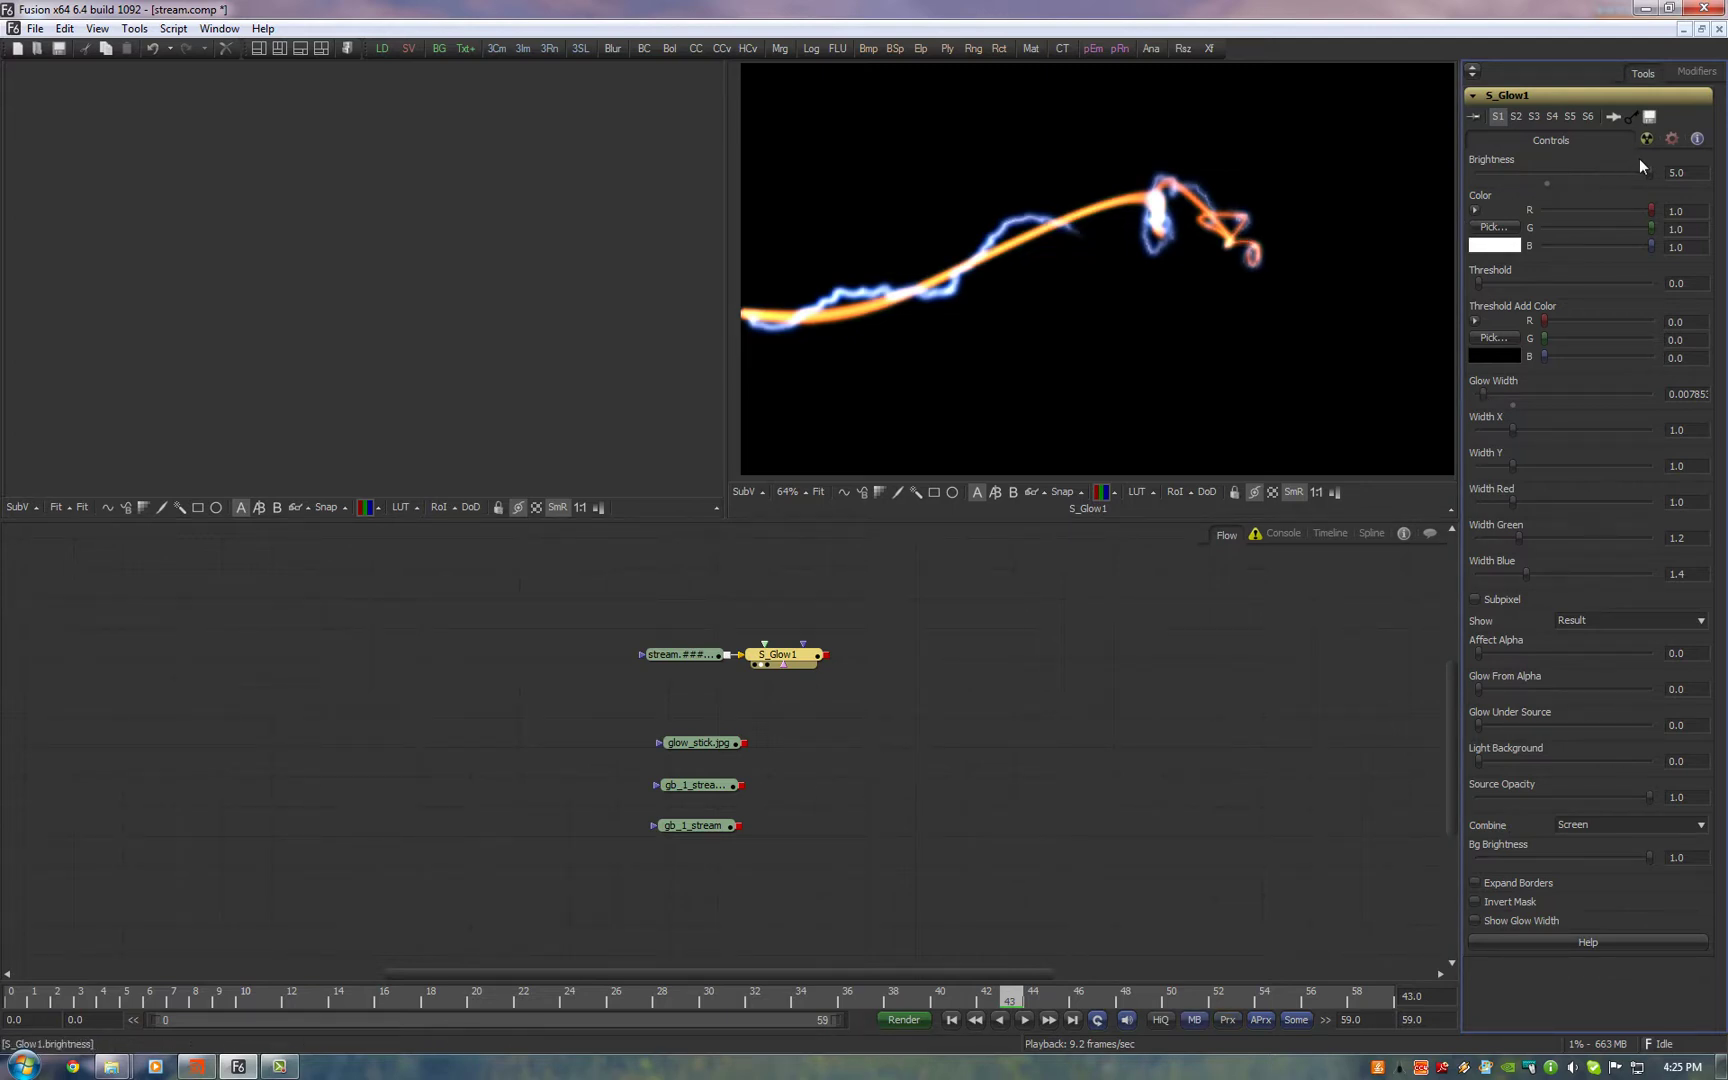
pyautogui.moveTo(1639, 170); pyautogui.dragTo(1655, 205)
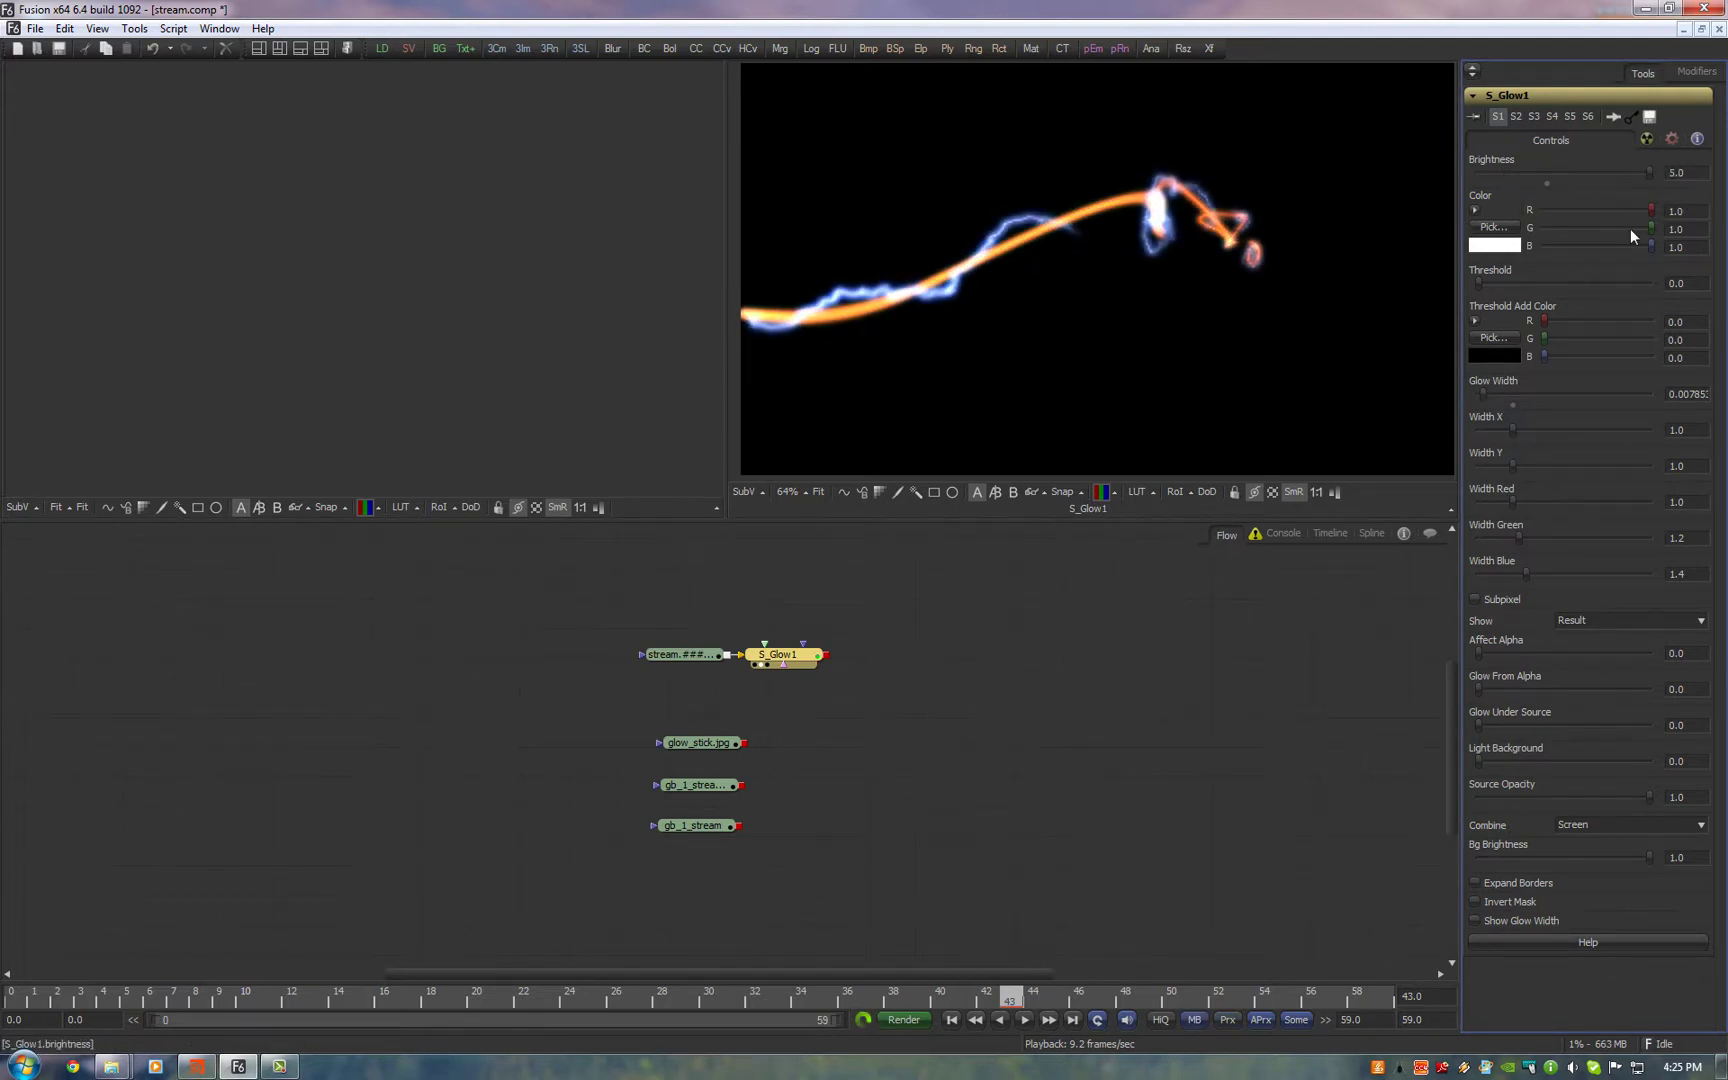
# Duplicate the glow, chain the copy after the first, and give it wider width and lower brightness
pyautogui.hotkey('ctrl', 'c')
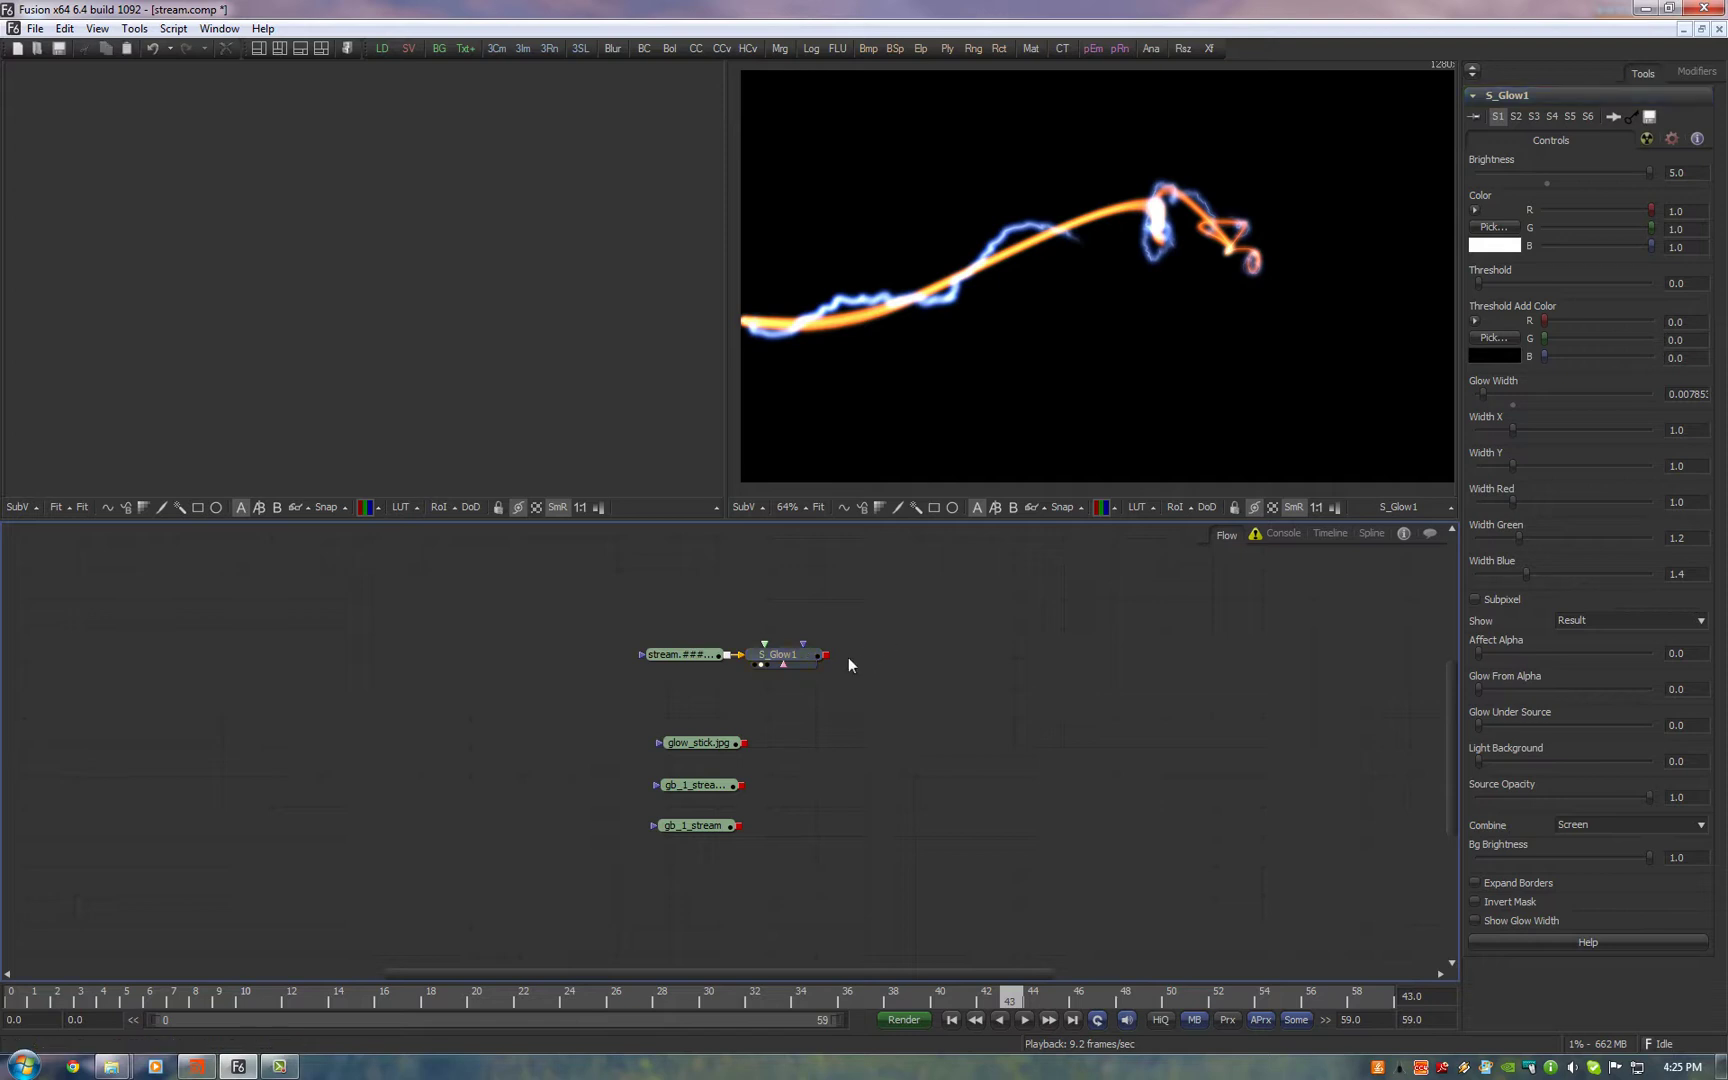
pyautogui.hotkey('ctrl', 'v')
pyautogui.moveTo(828, 657); pyautogui.dragTo(890, 657)
pyautogui.moveTo(1485, 398); pyautogui.dragTo(1536, 387)
pyautogui.moveTo(1650, 174); pyautogui.dragTo(1524, 176)
# Chain a third glow copy with width about 0.19 and lower brightness
pyautogui.hotkey('ctrl', 'c')
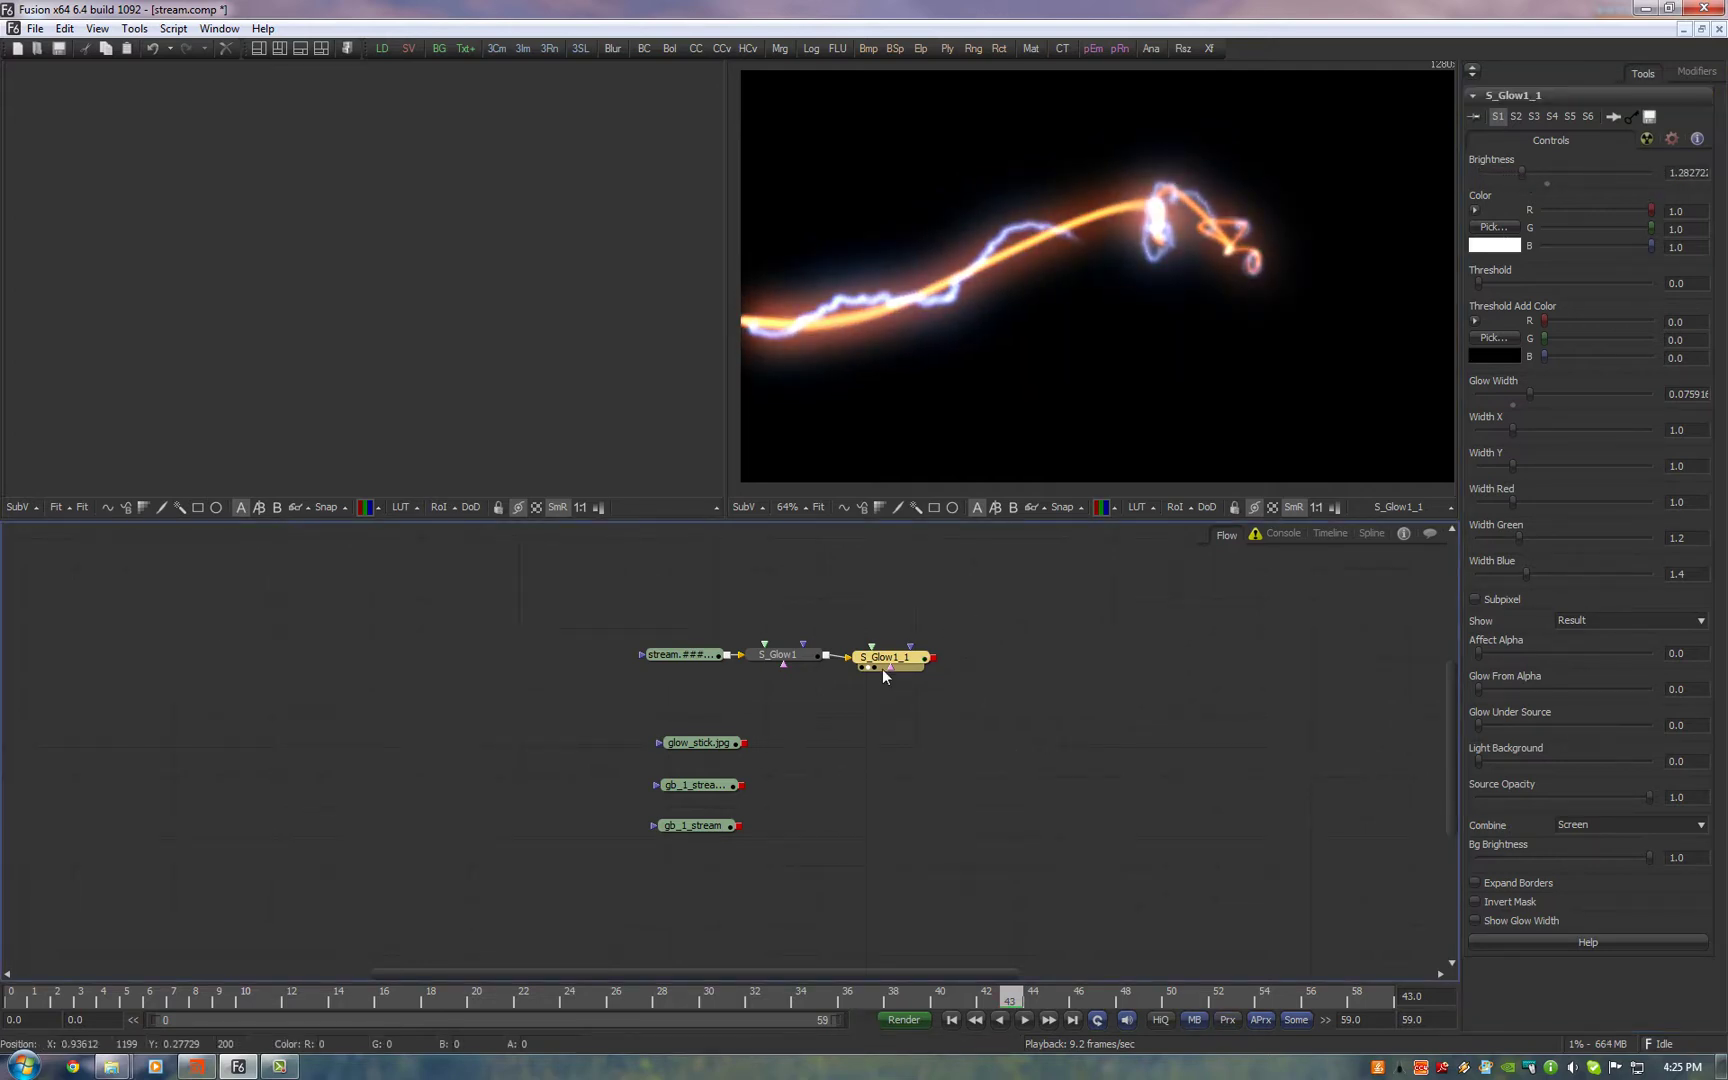
pyautogui.hotkey('ctrl', 'v')
pyautogui.moveTo(933, 657); pyautogui.dragTo(1088, 352)
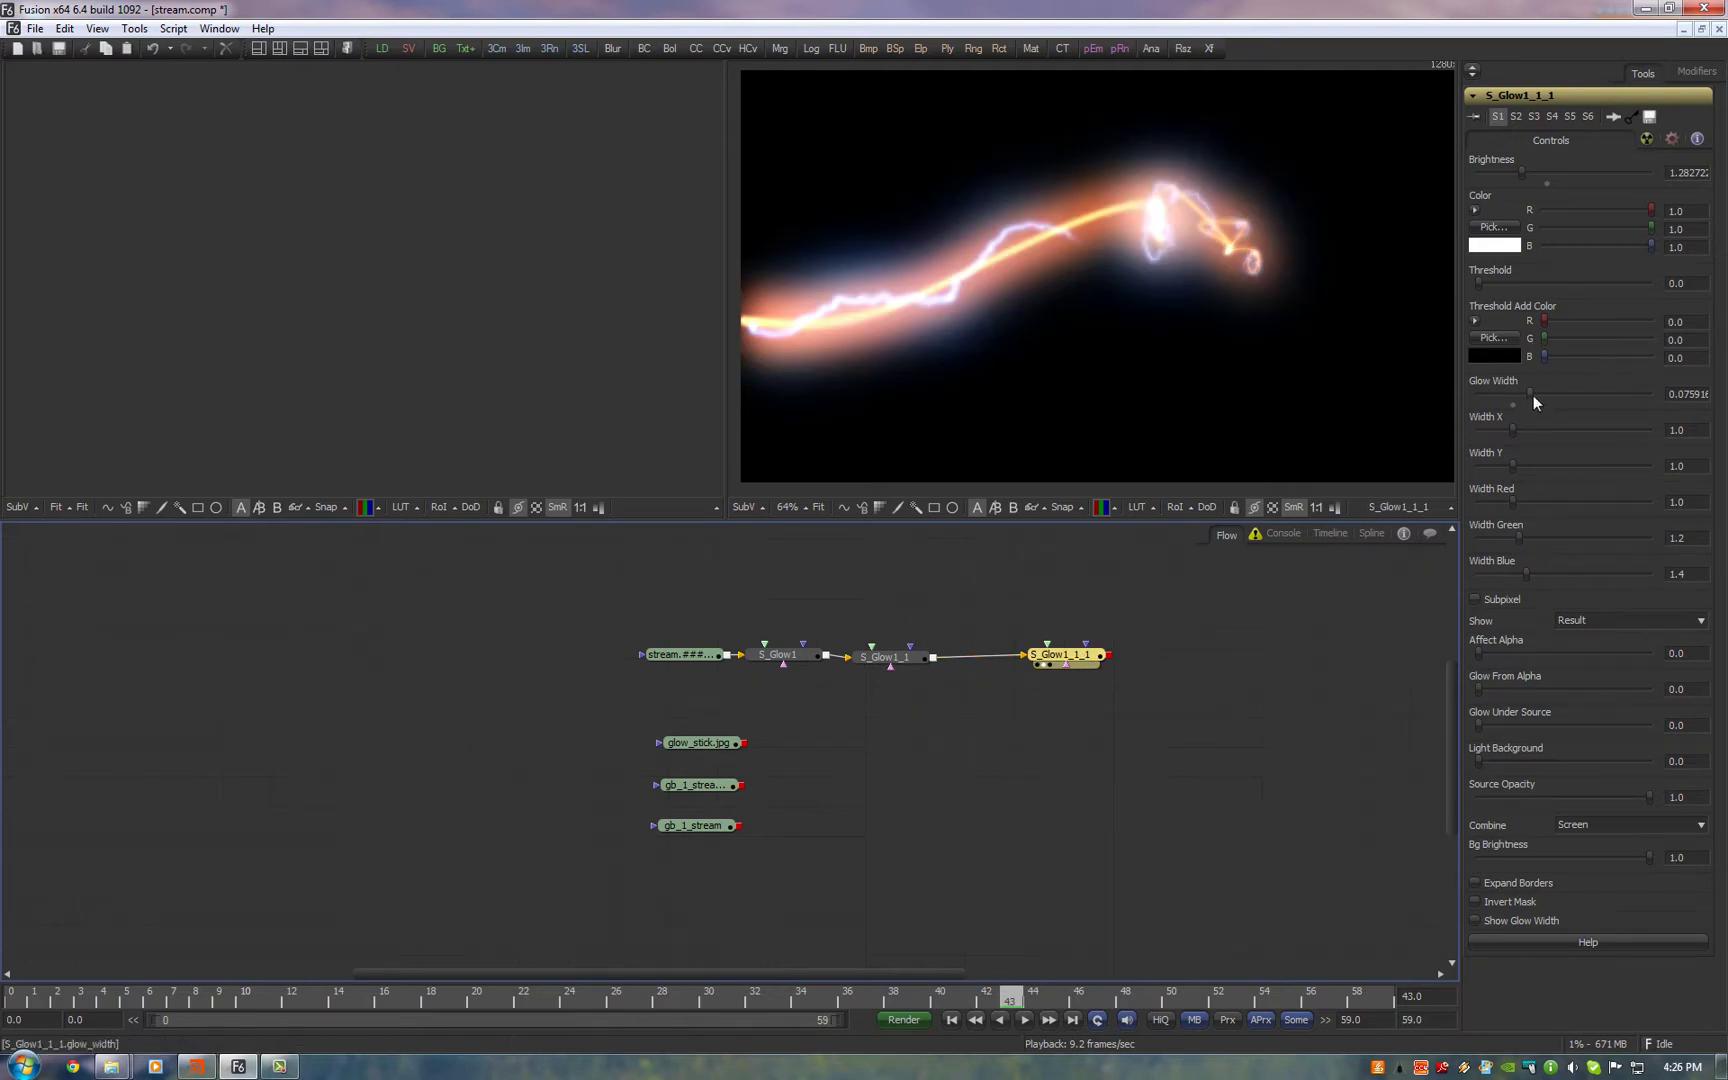
pyautogui.moveTo(1532, 394); pyautogui.dragTo(1610, 394)
pyautogui.moveTo(1520, 171)
pyautogui.mouseDown()
pyautogui.moveTo(1469, 184)
pyautogui.moveTo(1511, 171)
pyautogui.mouseUp()
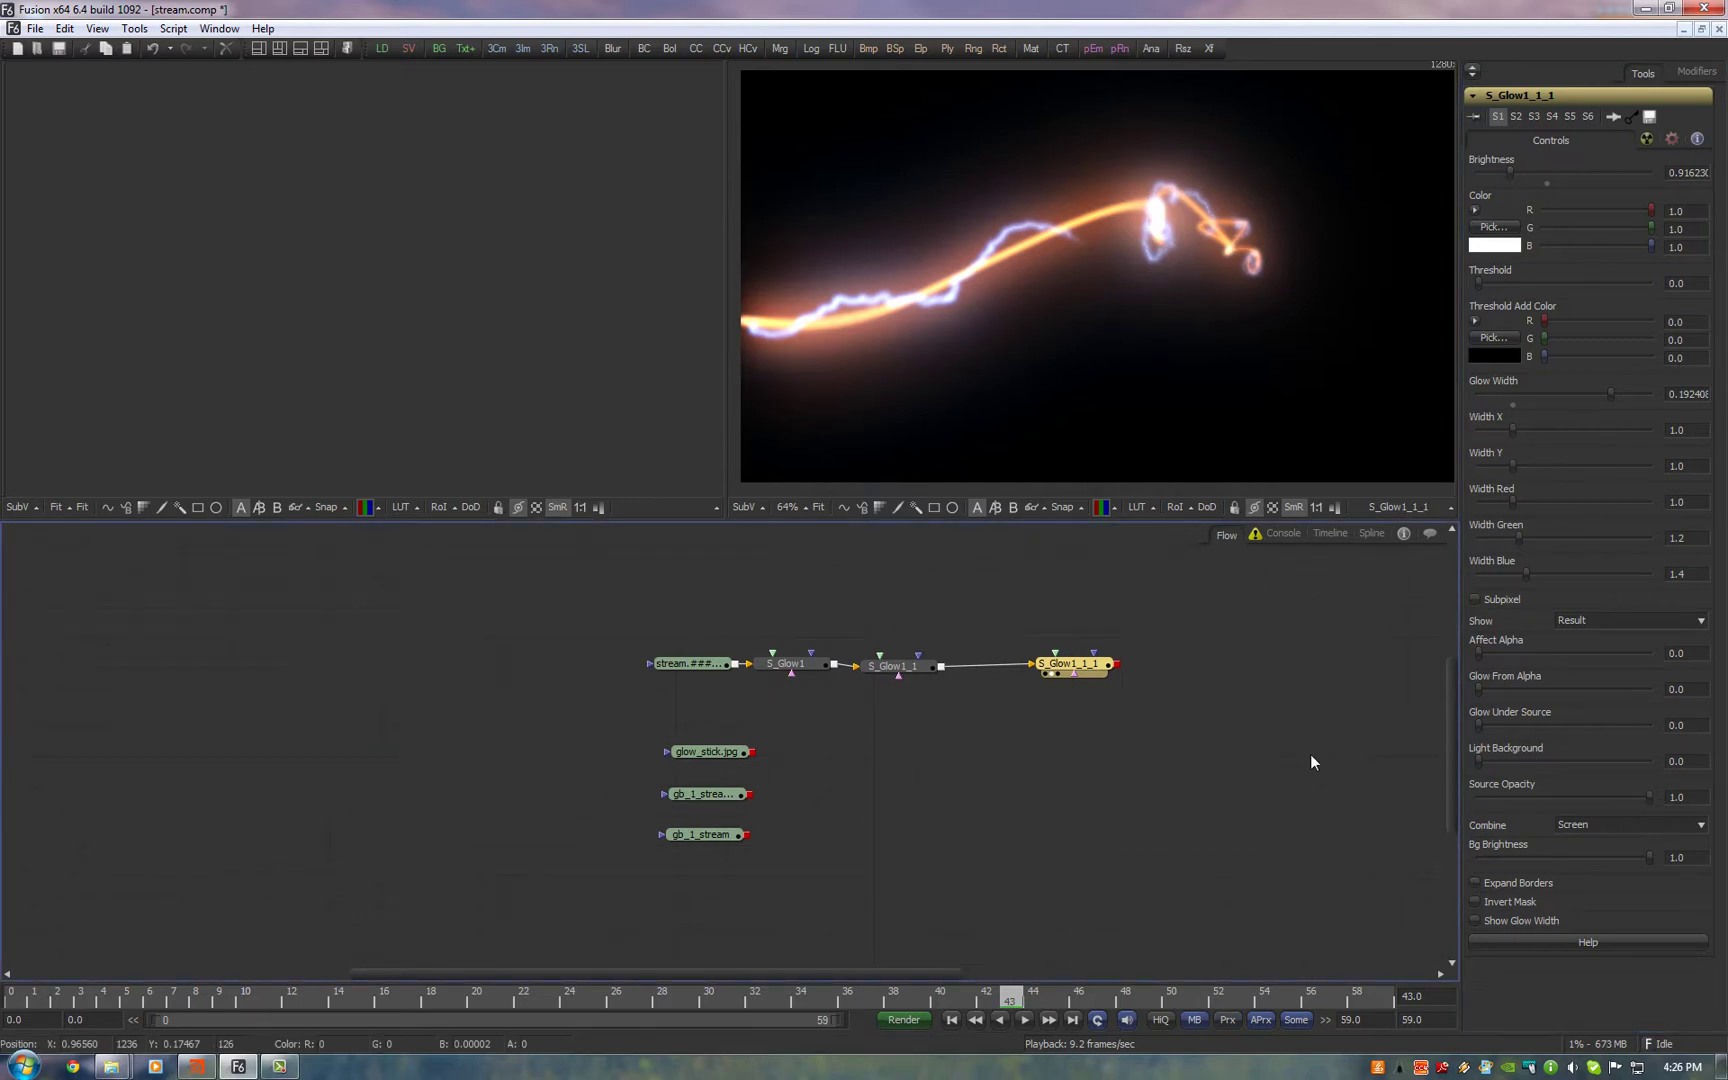
# Select all three glow nodes and delete them
pyautogui.moveTo(1310, 755); pyautogui.dragTo(1318, 762)
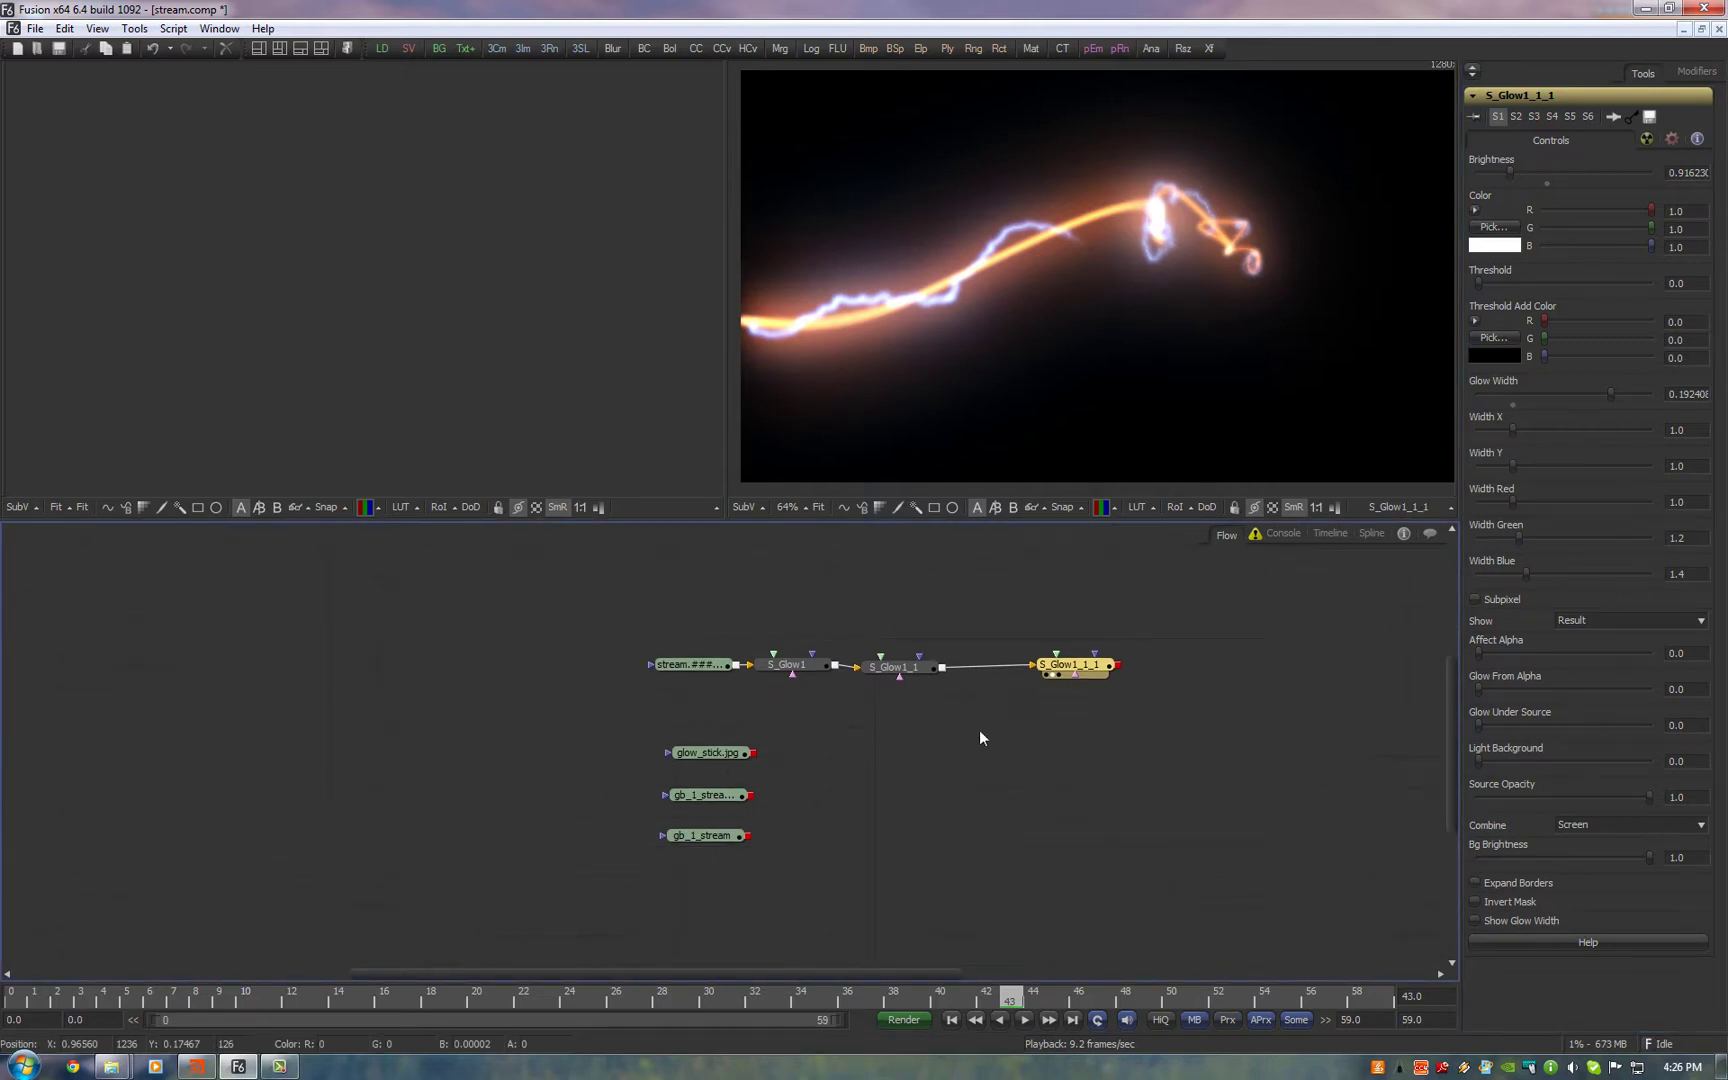
pyautogui.moveTo(1156, 595); pyautogui.dragTo(764, 677)
pyautogui.press('Delete')
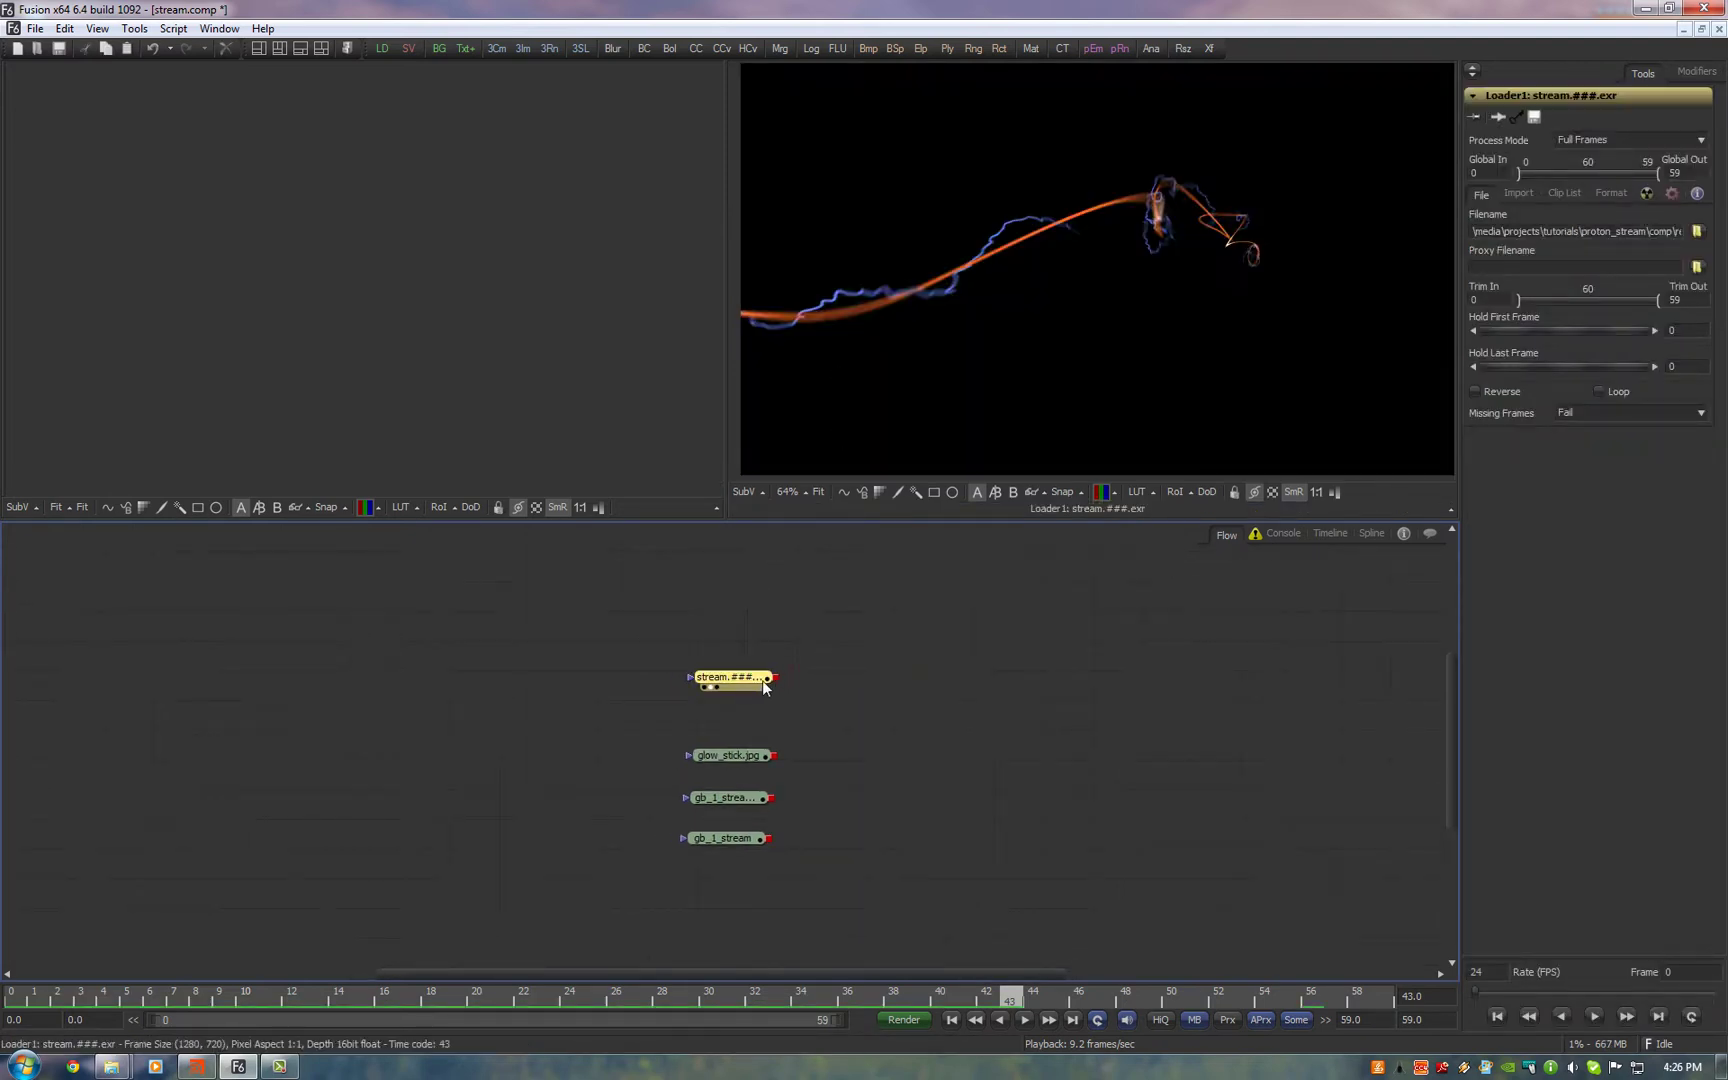
# Add an AFX Glow to the stream, place it above the loader, and view it
pyautogui.hotkey('ctrl', 'space')
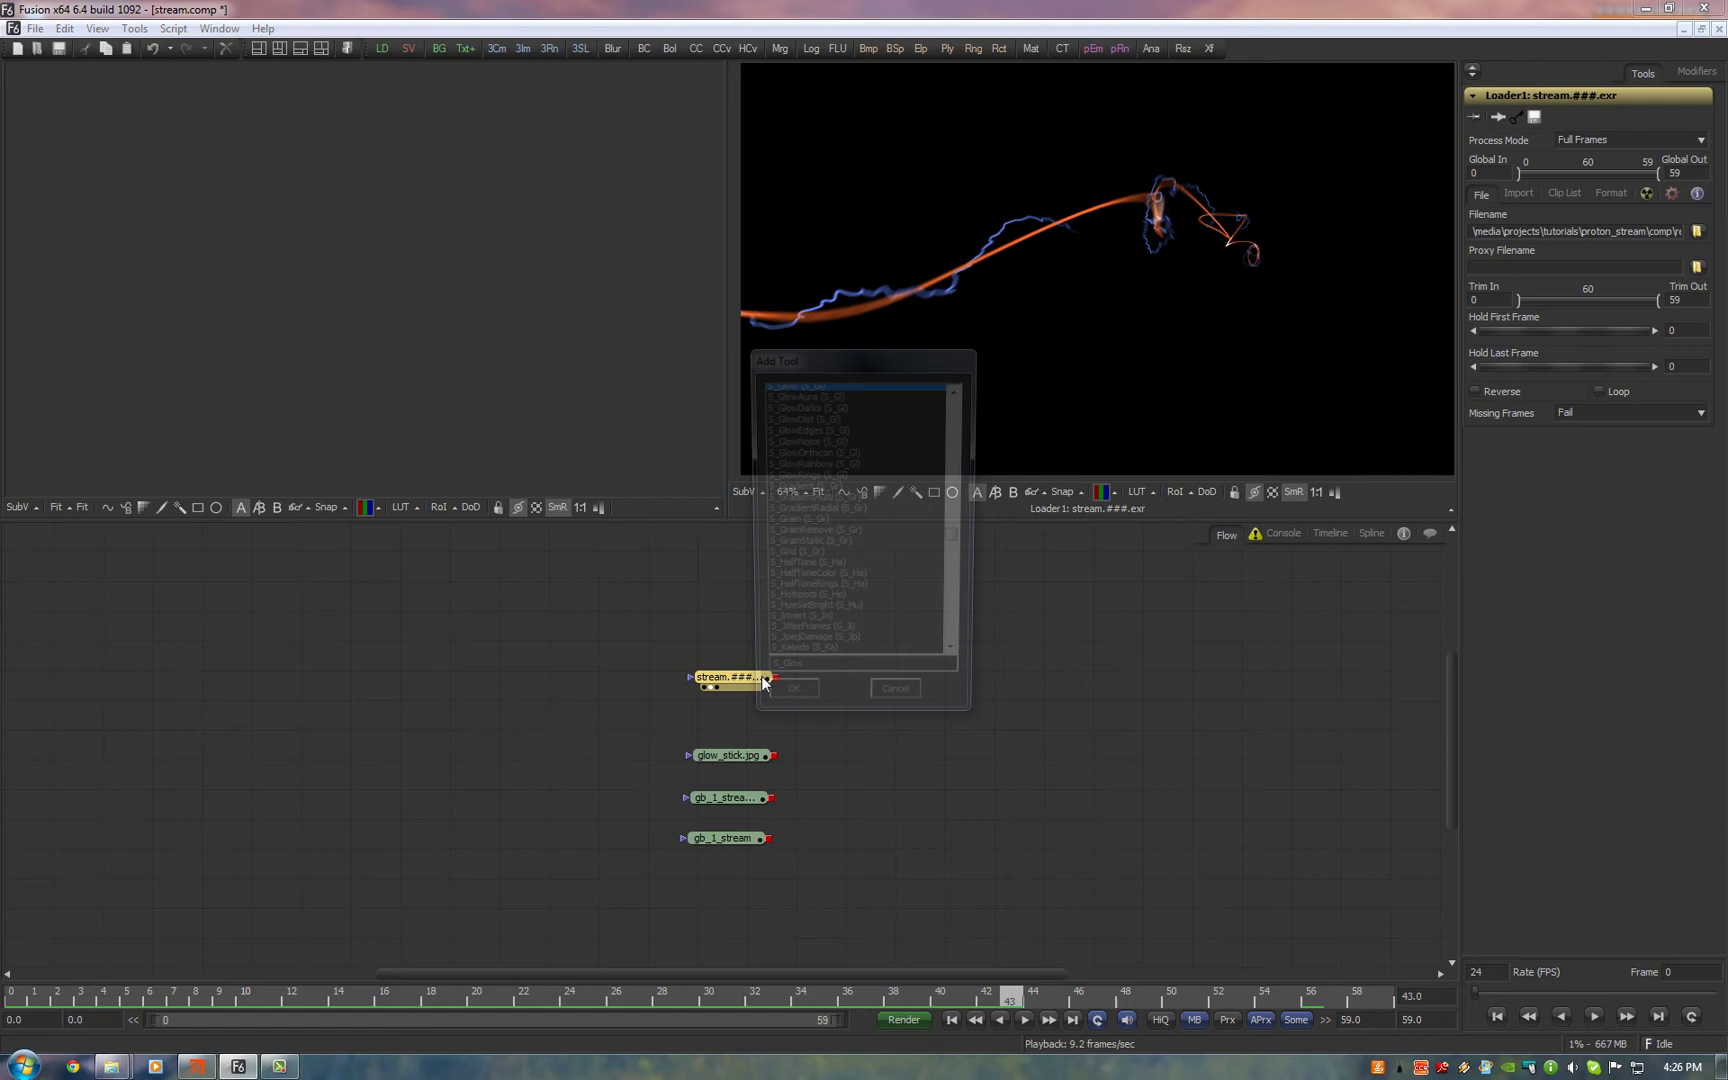
pyautogui.write('afx')
pyautogui.press('Down')
pyautogui.press('Down')
pyautogui.press('Down')
pyautogui.press('Down')
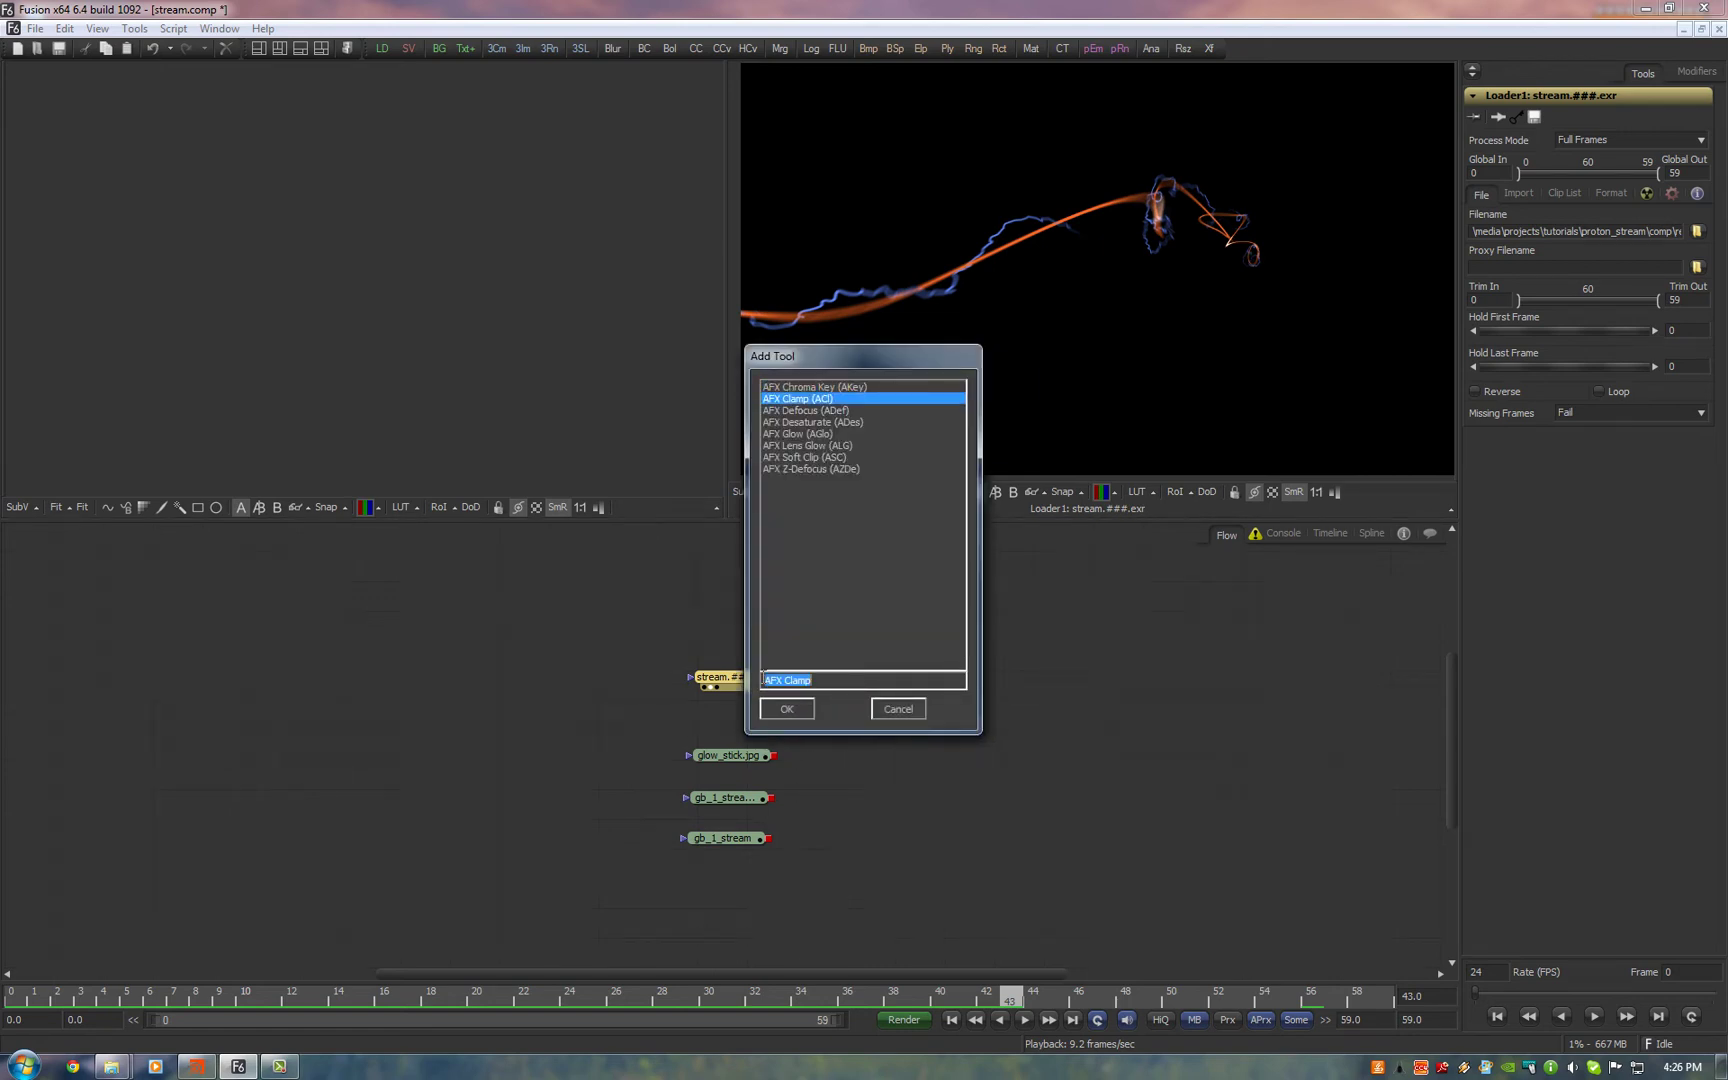
pyautogui.press('Return')
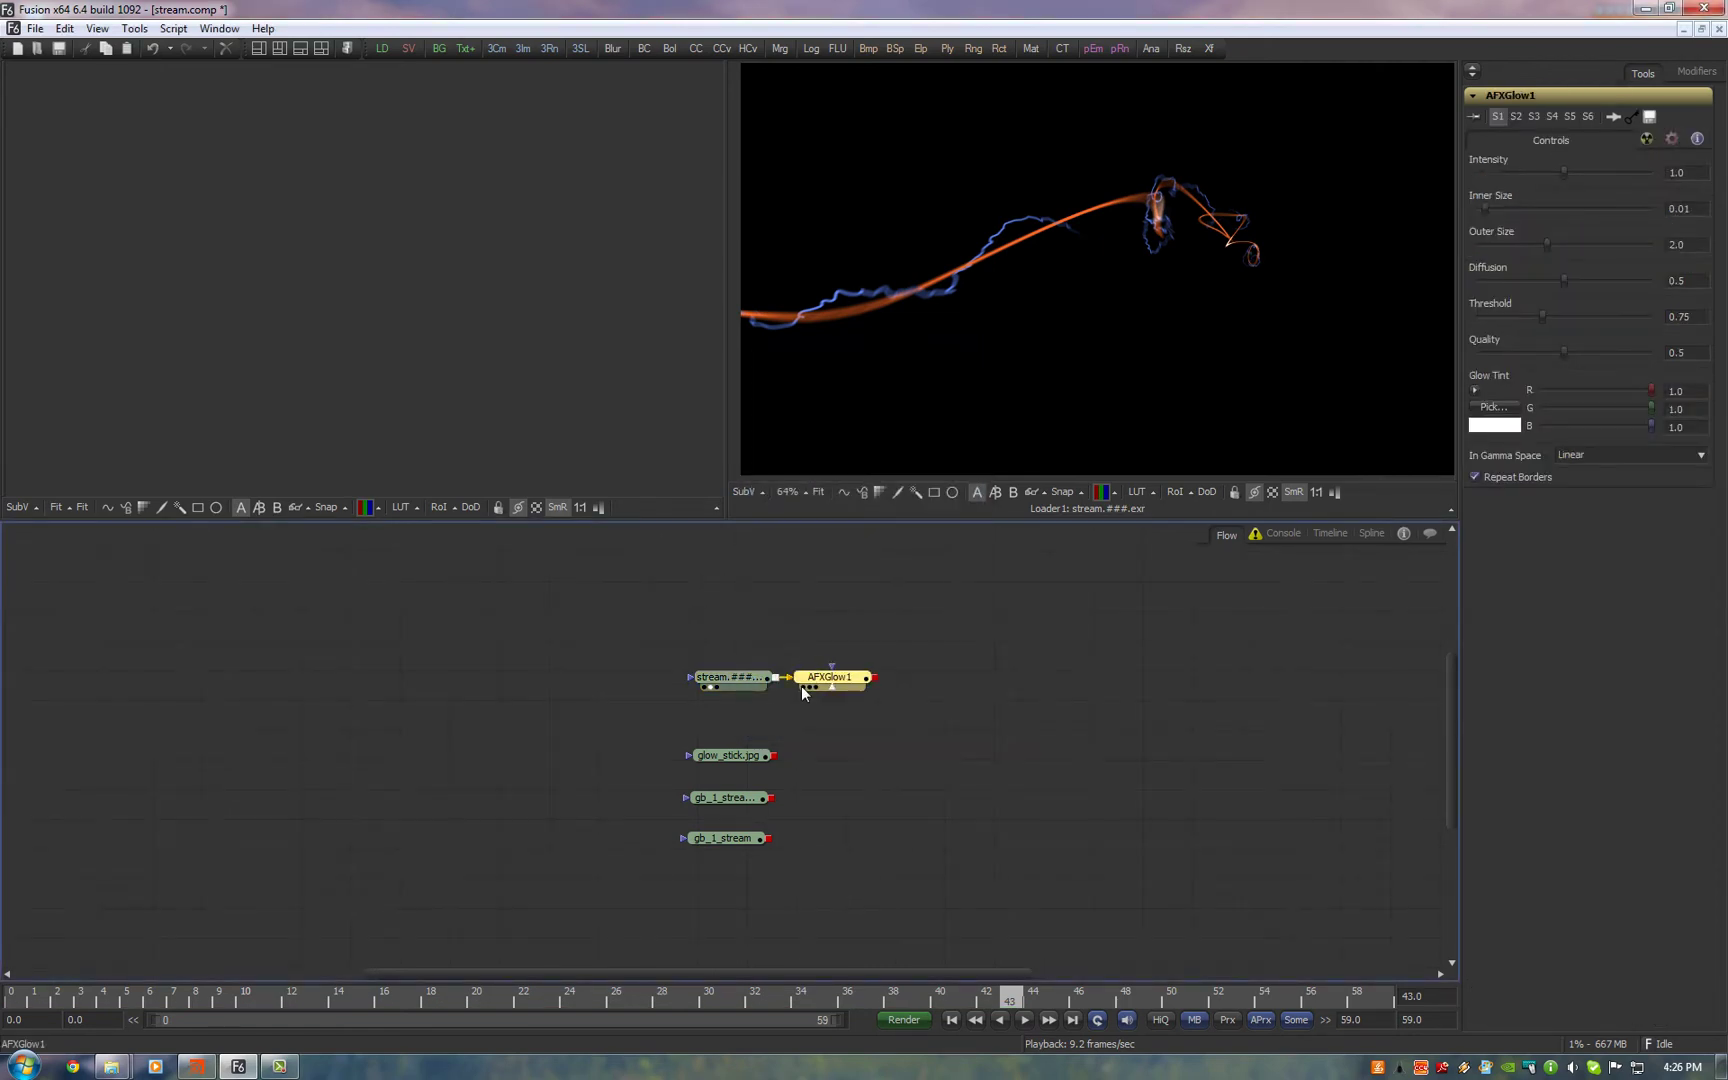
pyautogui.moveTo(817, 684); pyautogui.dragTo(817, 631)
pyautogui.press('2')
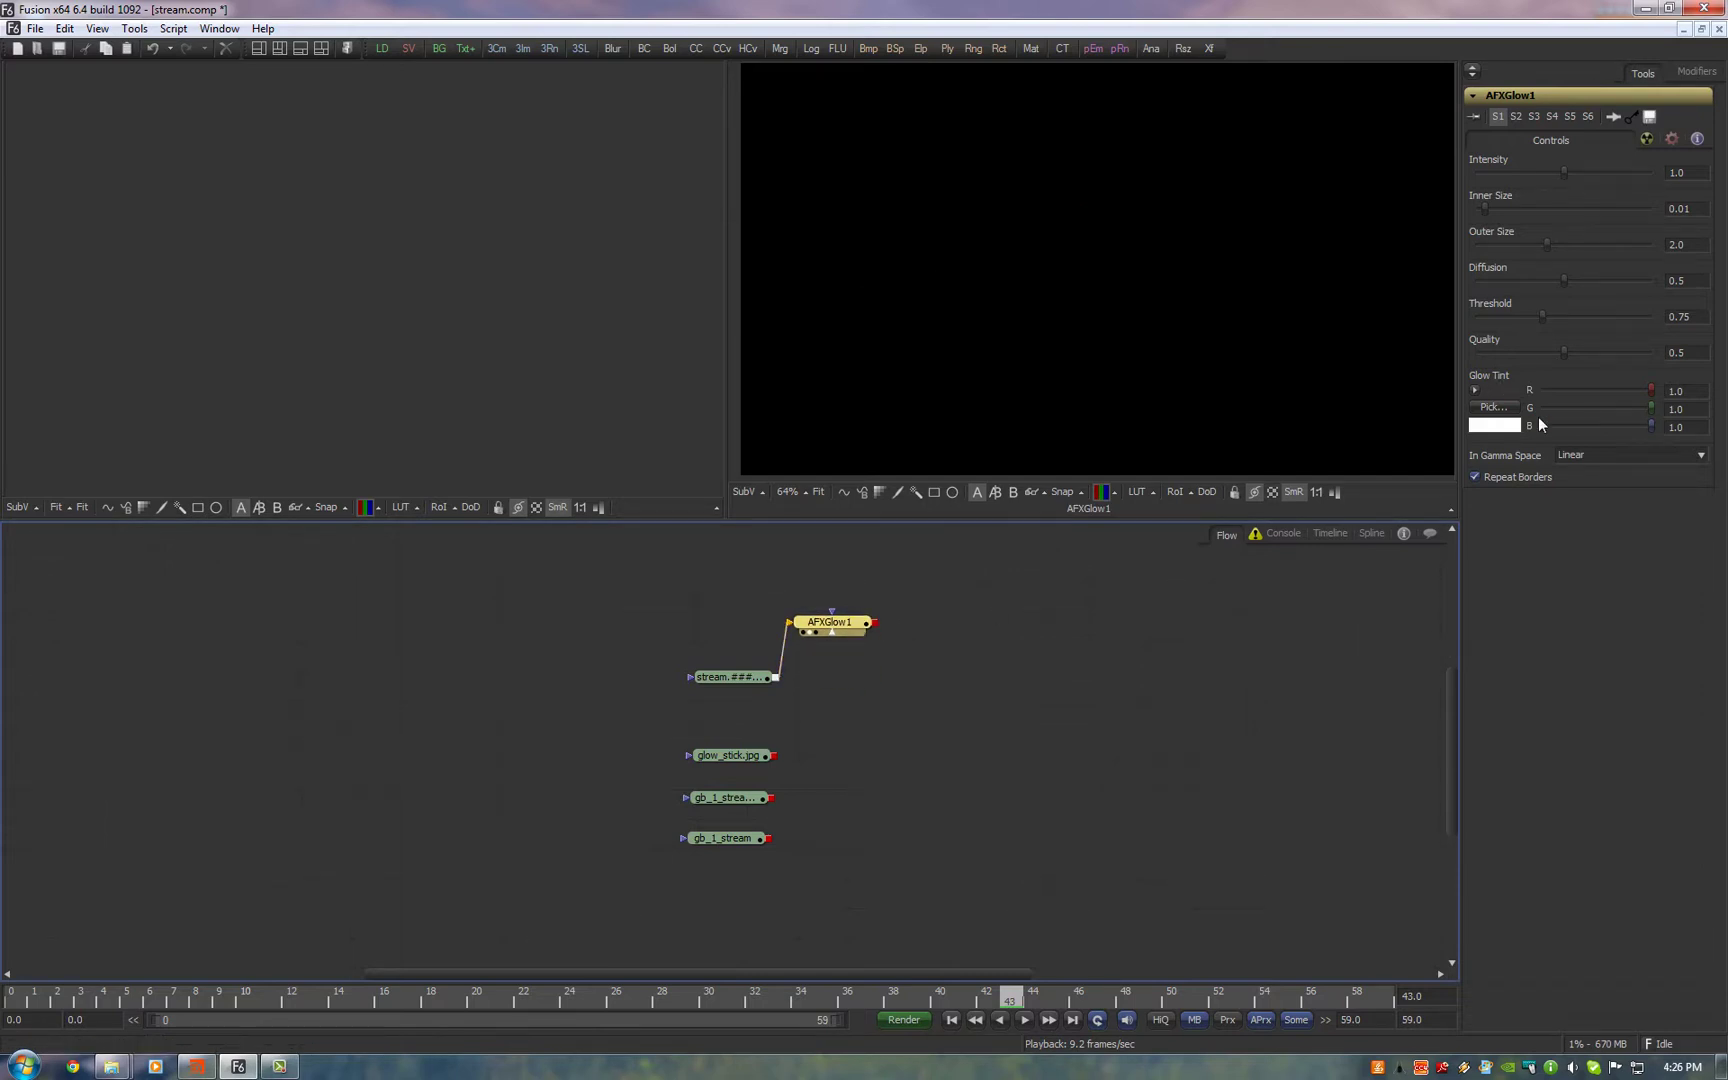
# Set AFXGlow1's Threshold to 0 and merge its output over the stream loader
pyautogui.moveTo(1543, 316); pyautogui.dragTo(1471, 339)
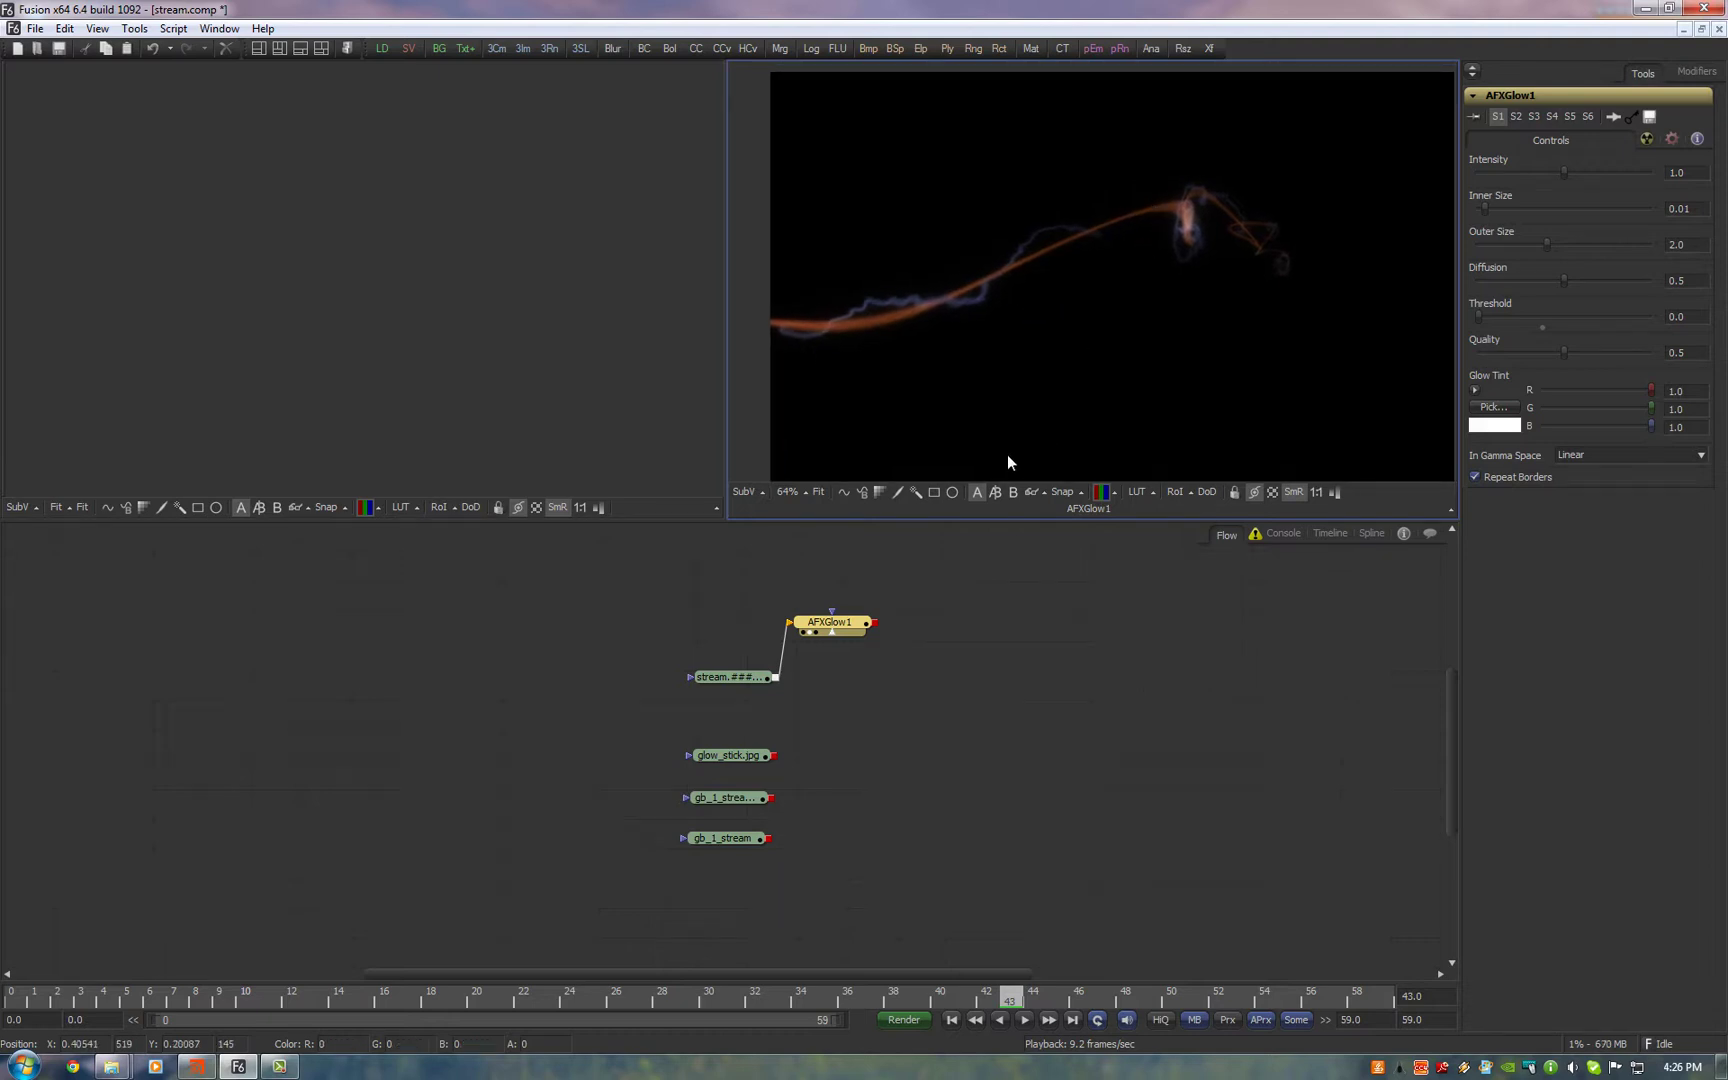
pyautogui.moveTo(844, 625); pyautogui.dragTo(852, 598)
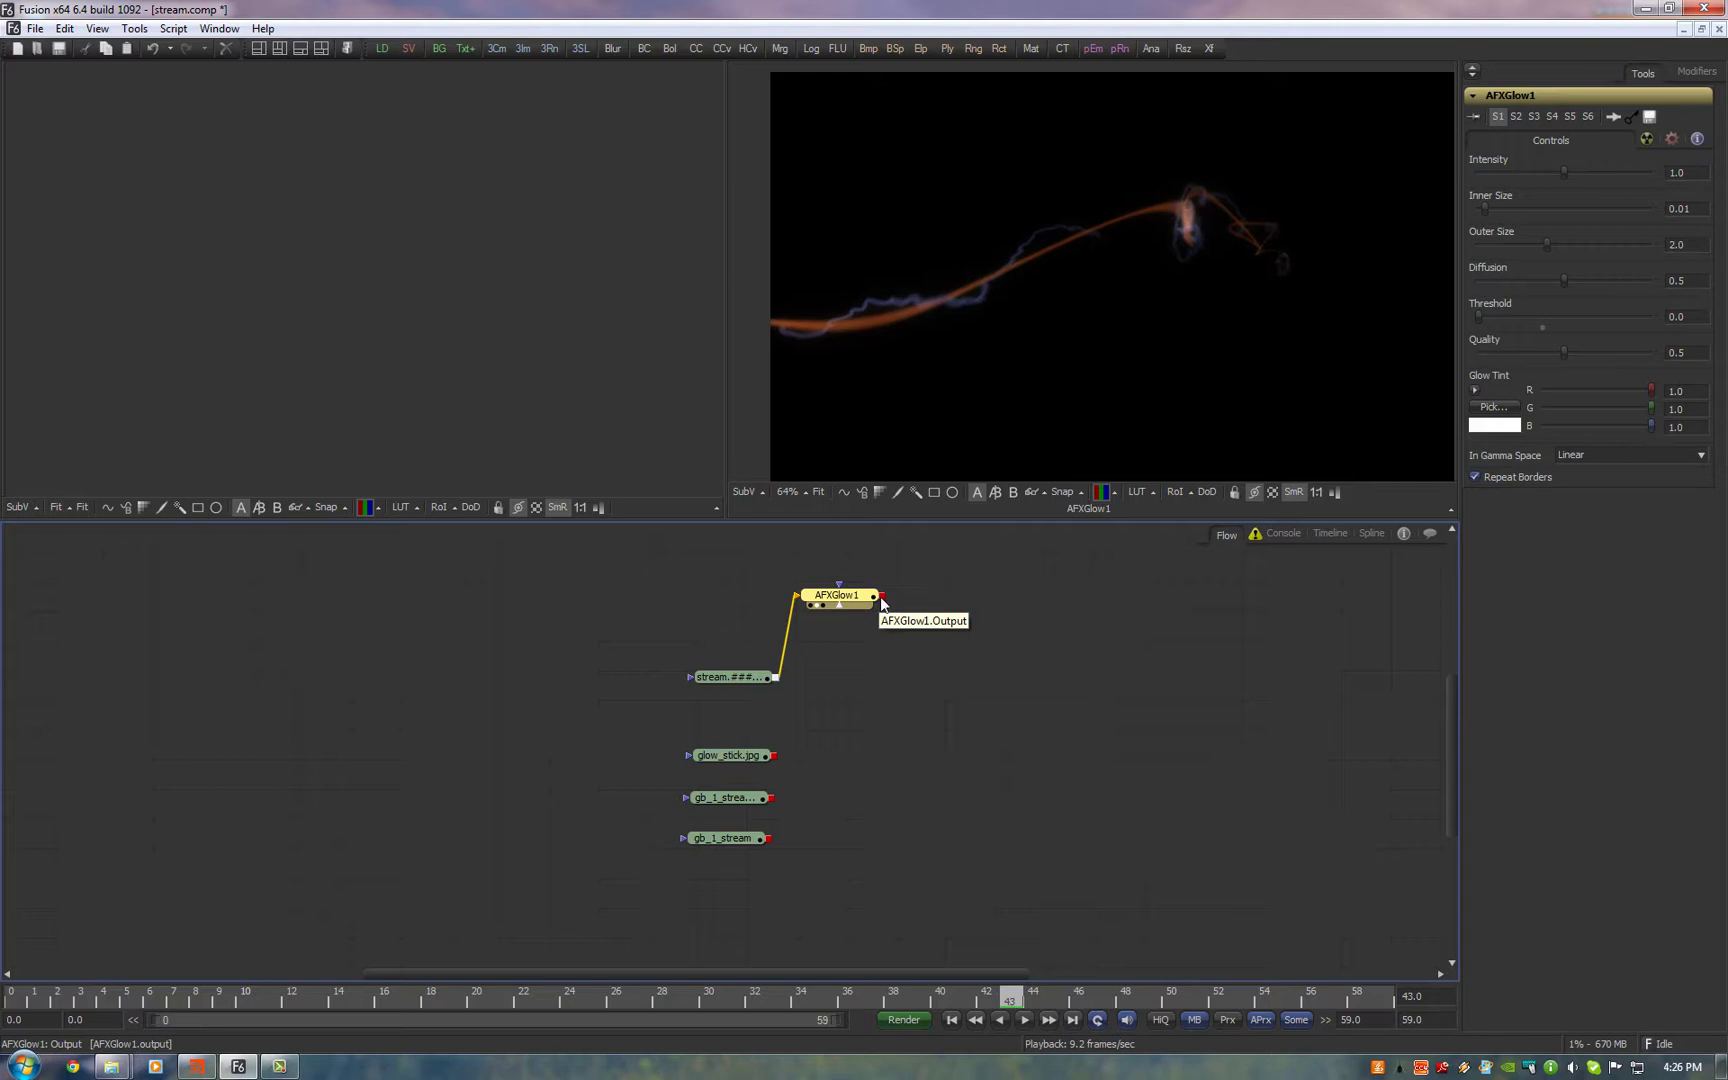
pyautogui.moveTo(882, 597); pyautogui.dragTo(778, 676)
# Set AFXGlow1 Intensity to 10
pyautogui.click(910, 560)
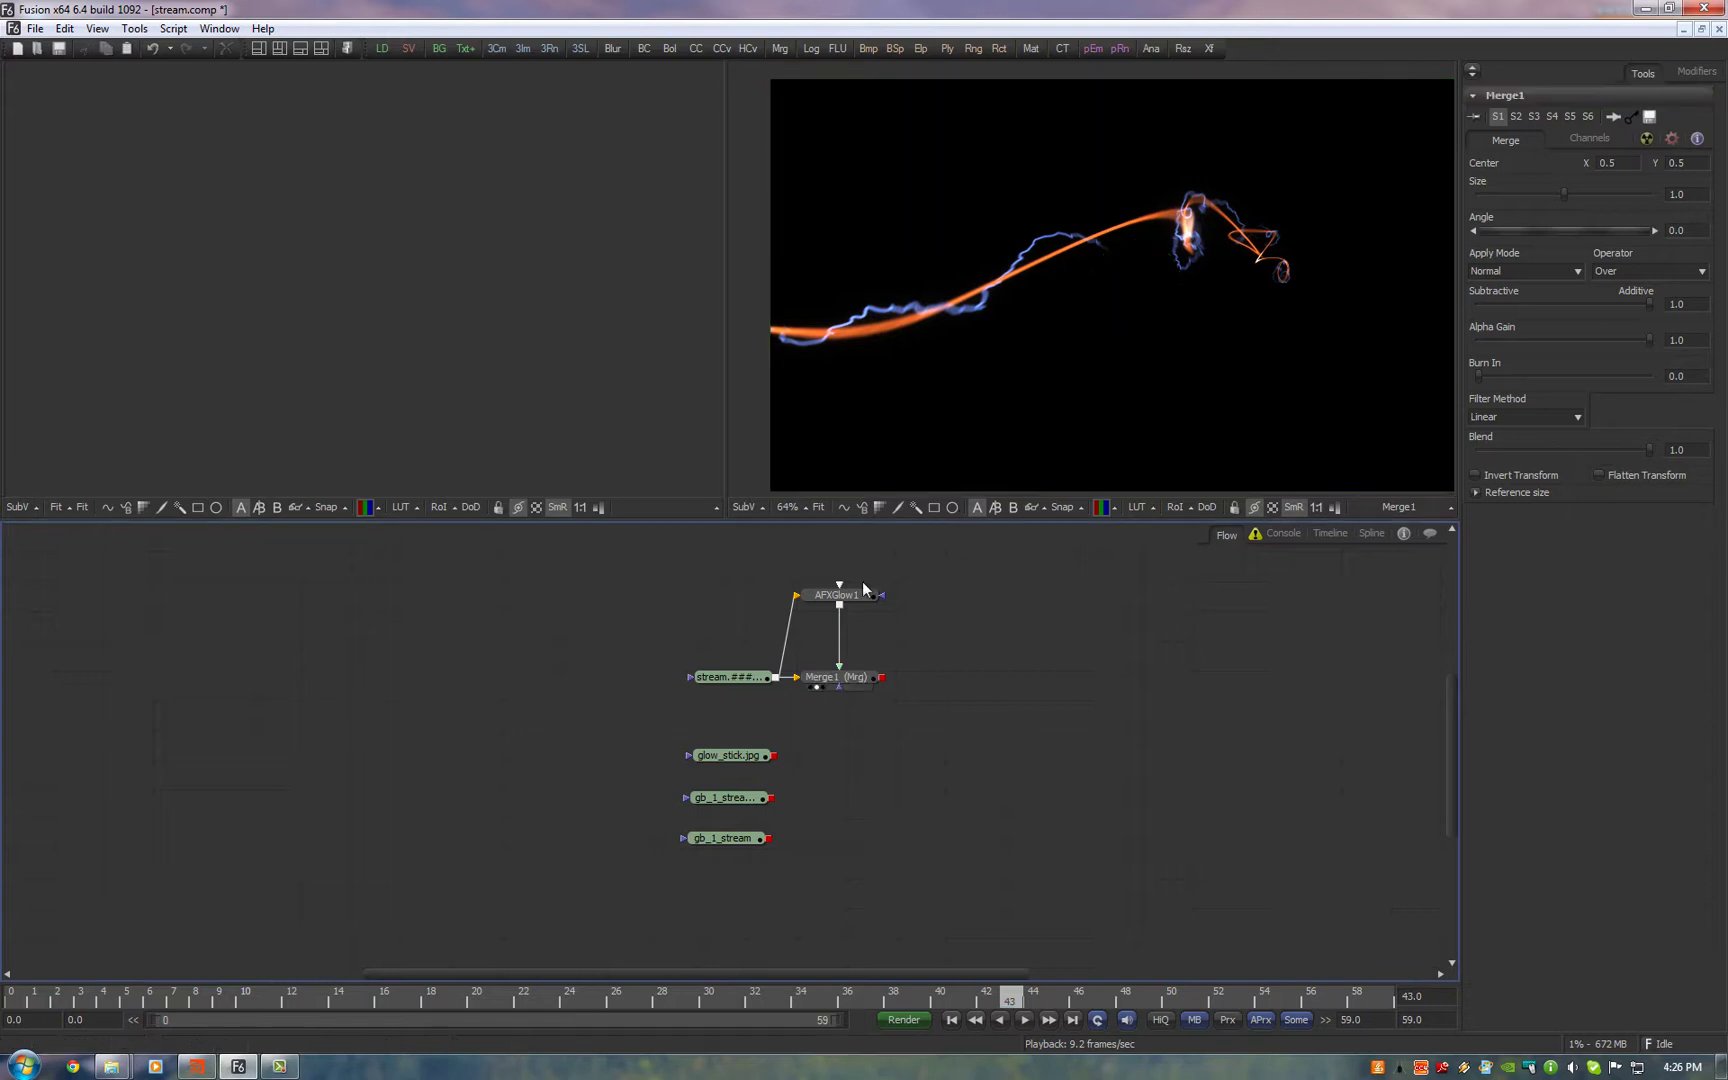
pyautogui.click(857, 597)
pyautogui.click(1688, 173)
pyautogui.write('5')
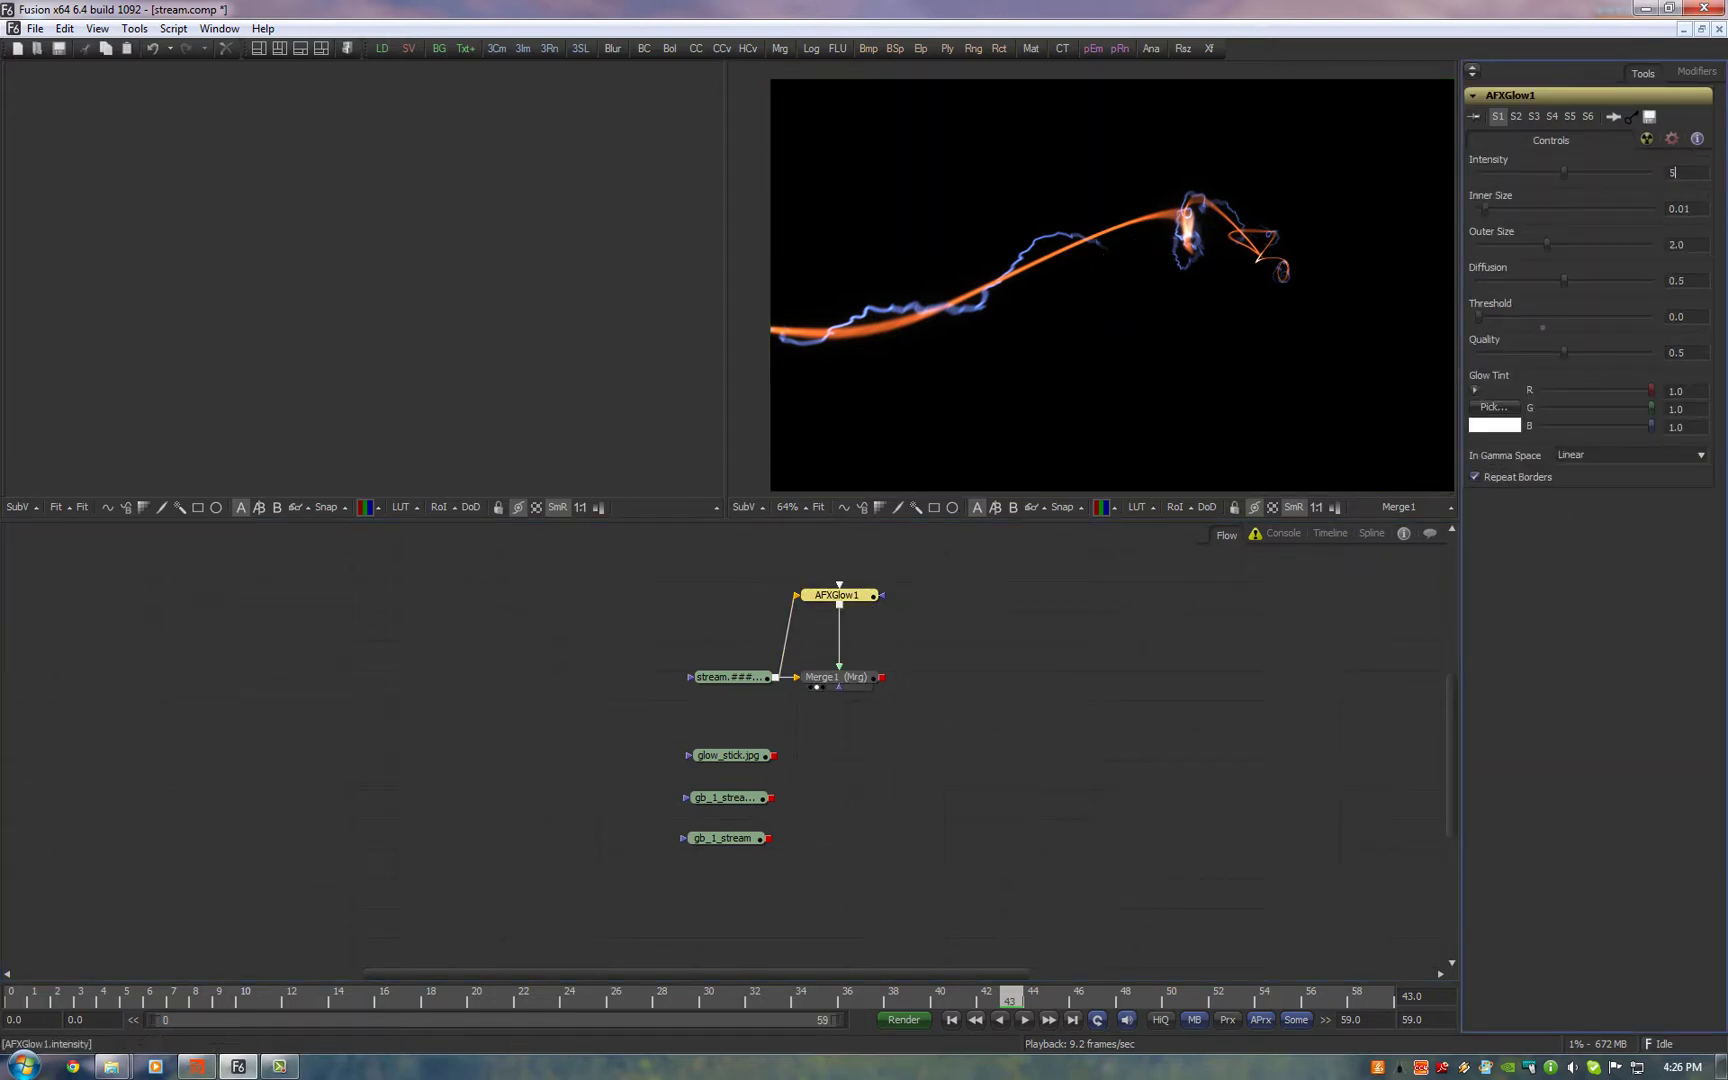
pyautogui.press('Tab')
pyautogui.click(1688, 173)
pyautogui.write('10')
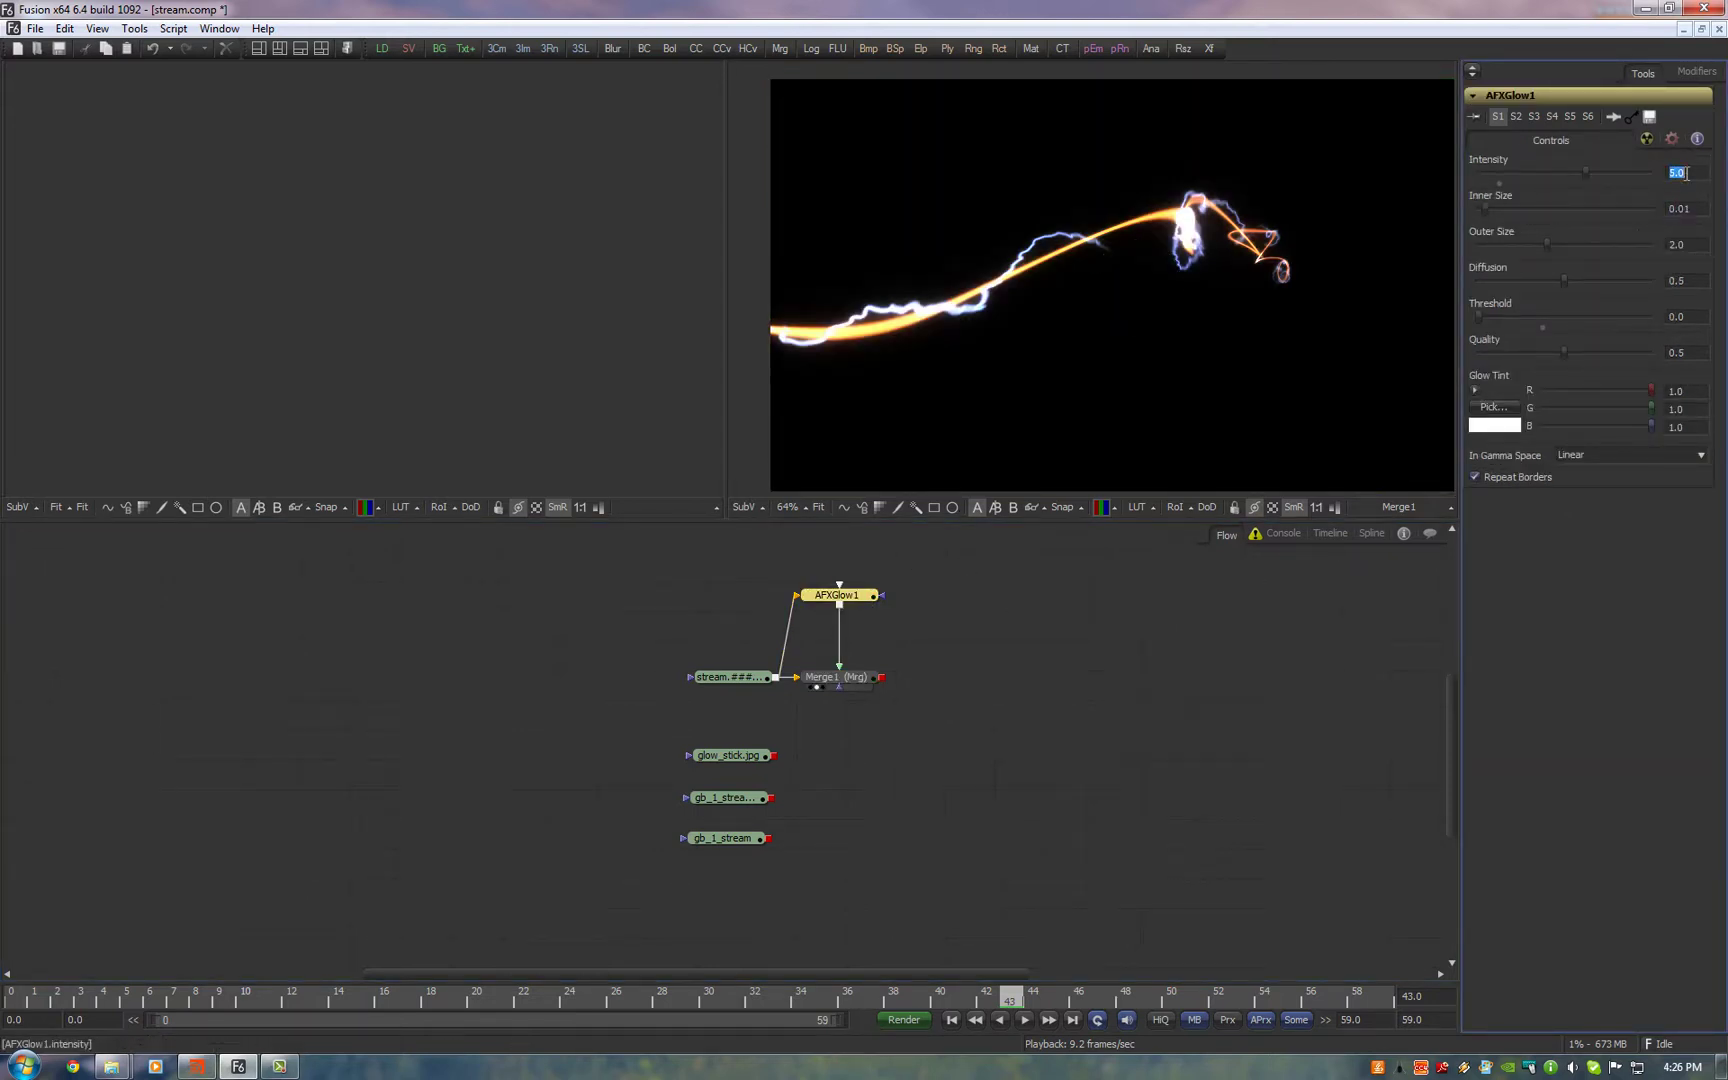
pyautogui.press('Tab')
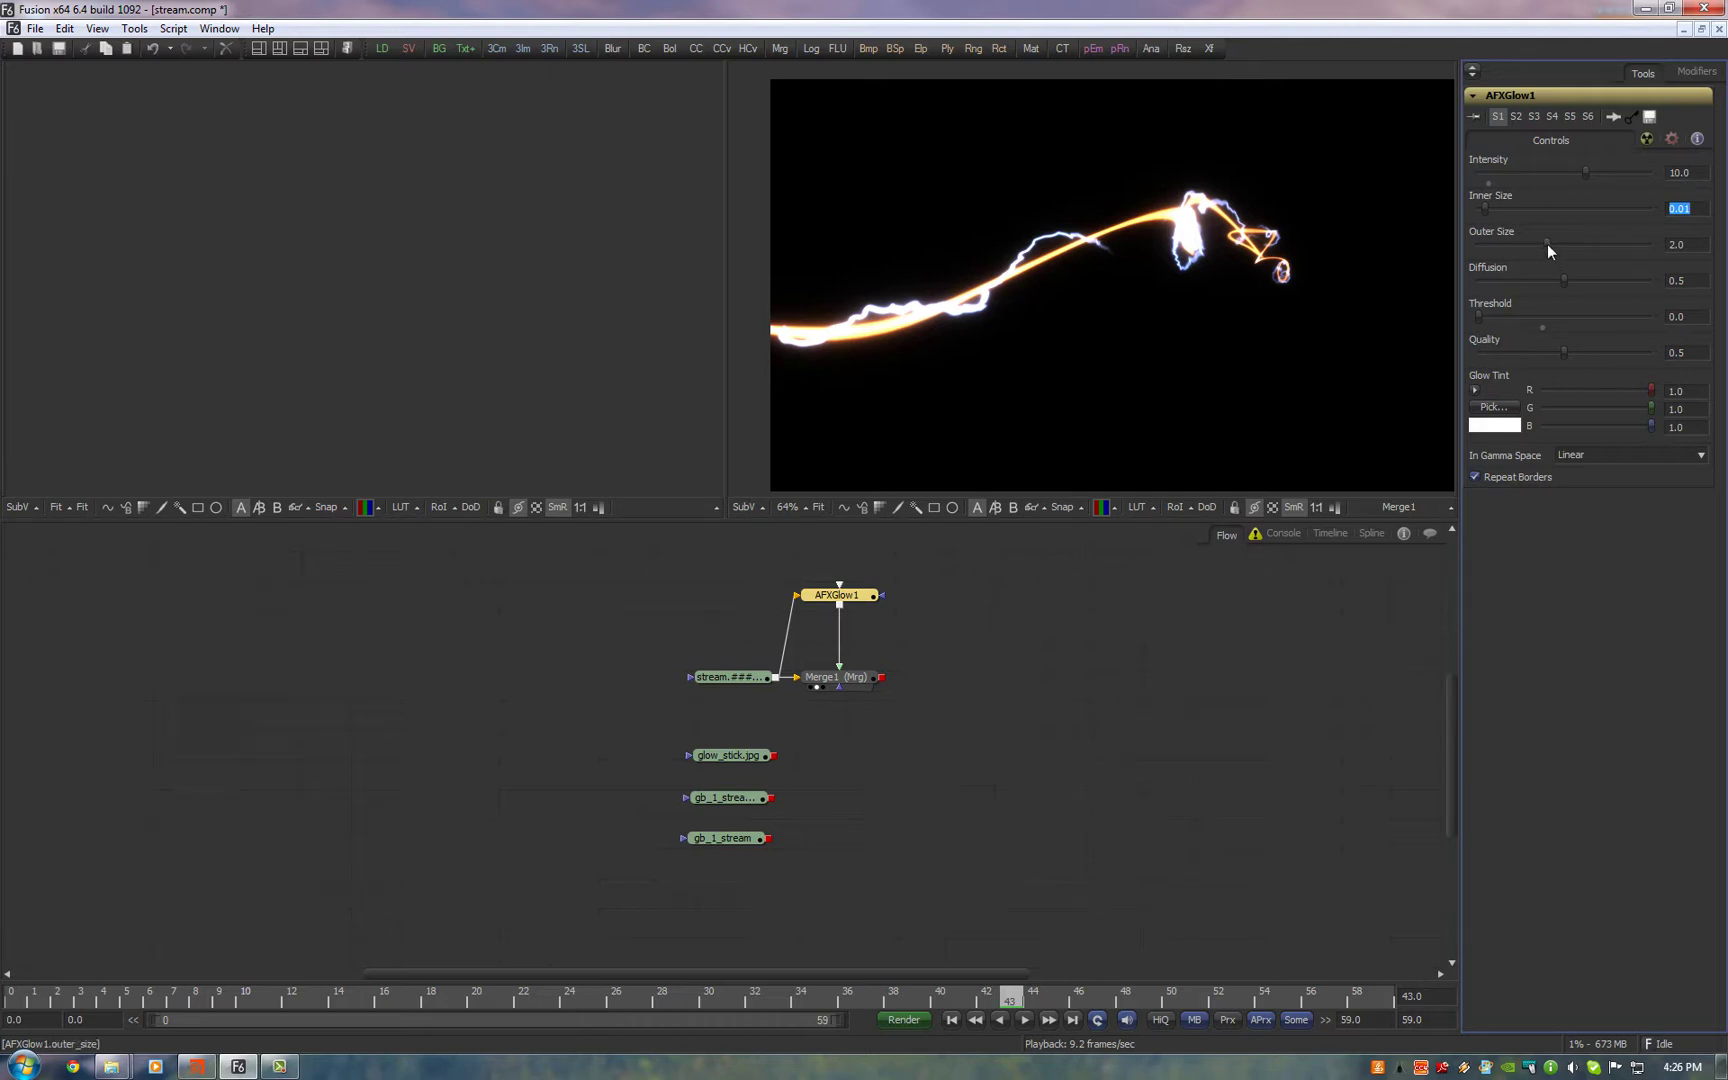
# Widen the Outer Size to about 4.42 and set In Gamma Space to sRGB / 2.2
pyautogui.moveTo(1547, 244); pyautogui.dragTo(1631, 238)
pyautogui.click(1112, 568)
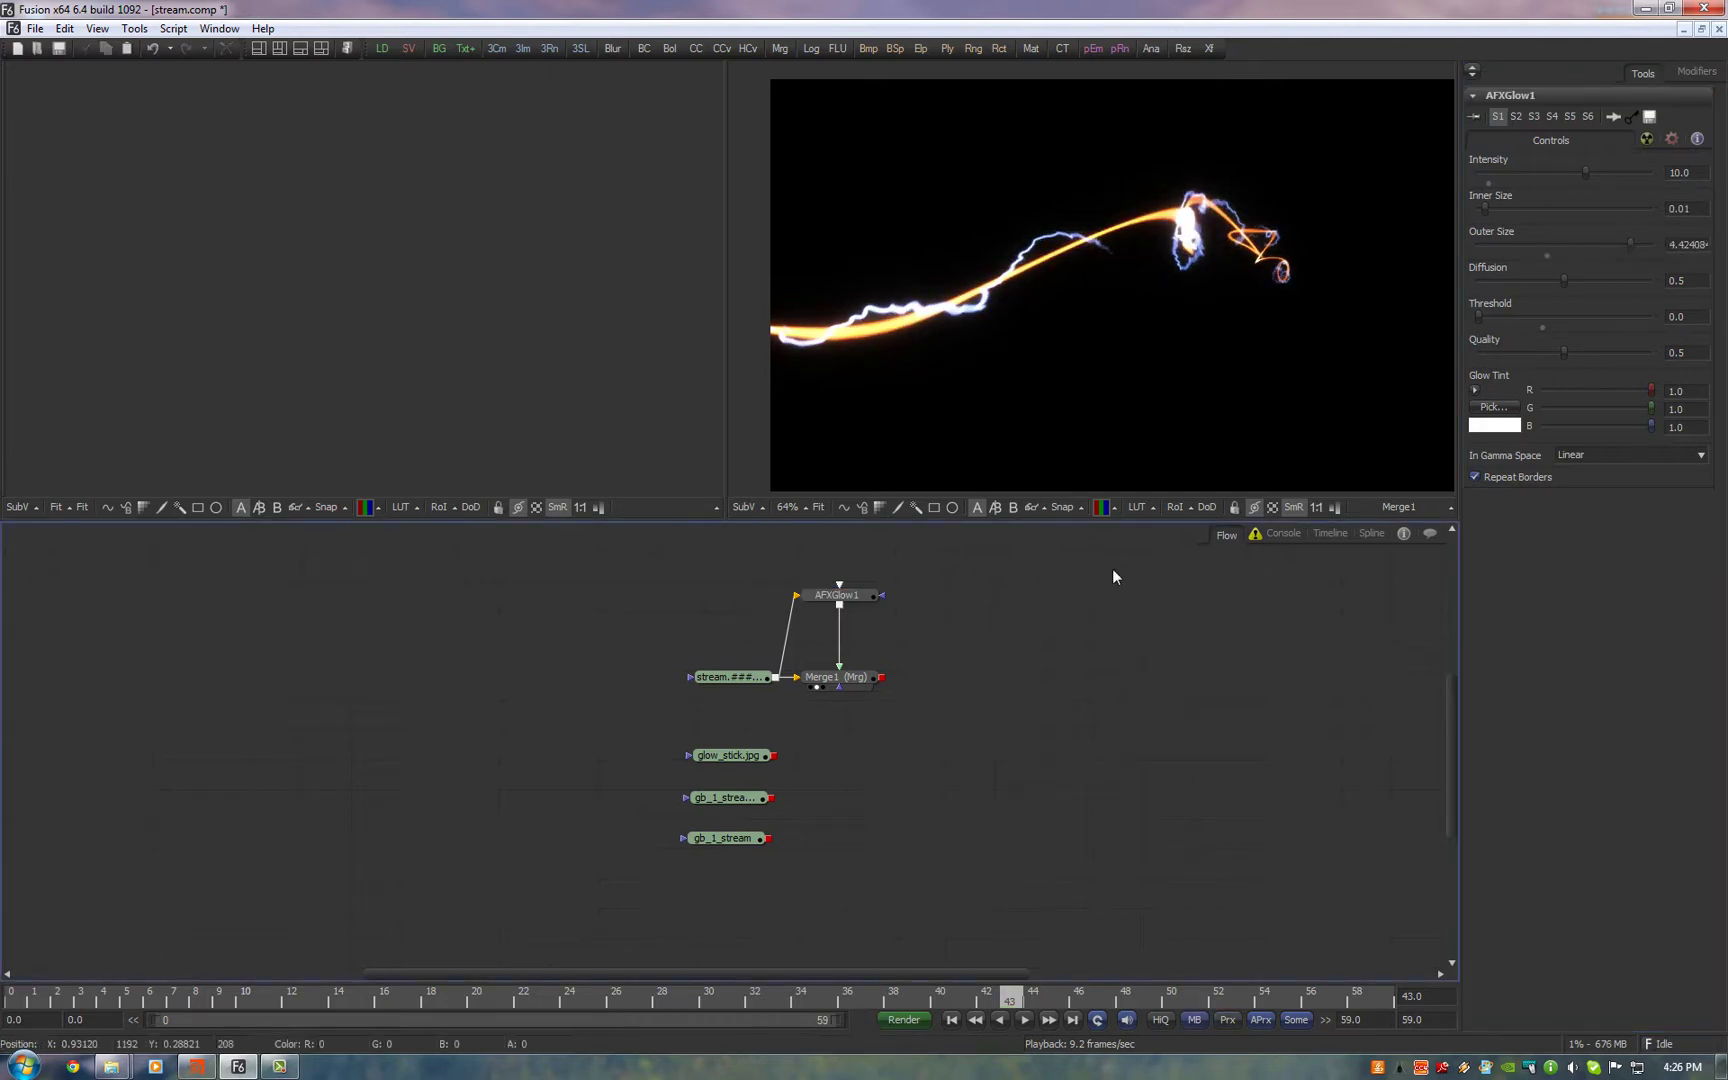
pyautogui.scroll(2, 1052, 284)
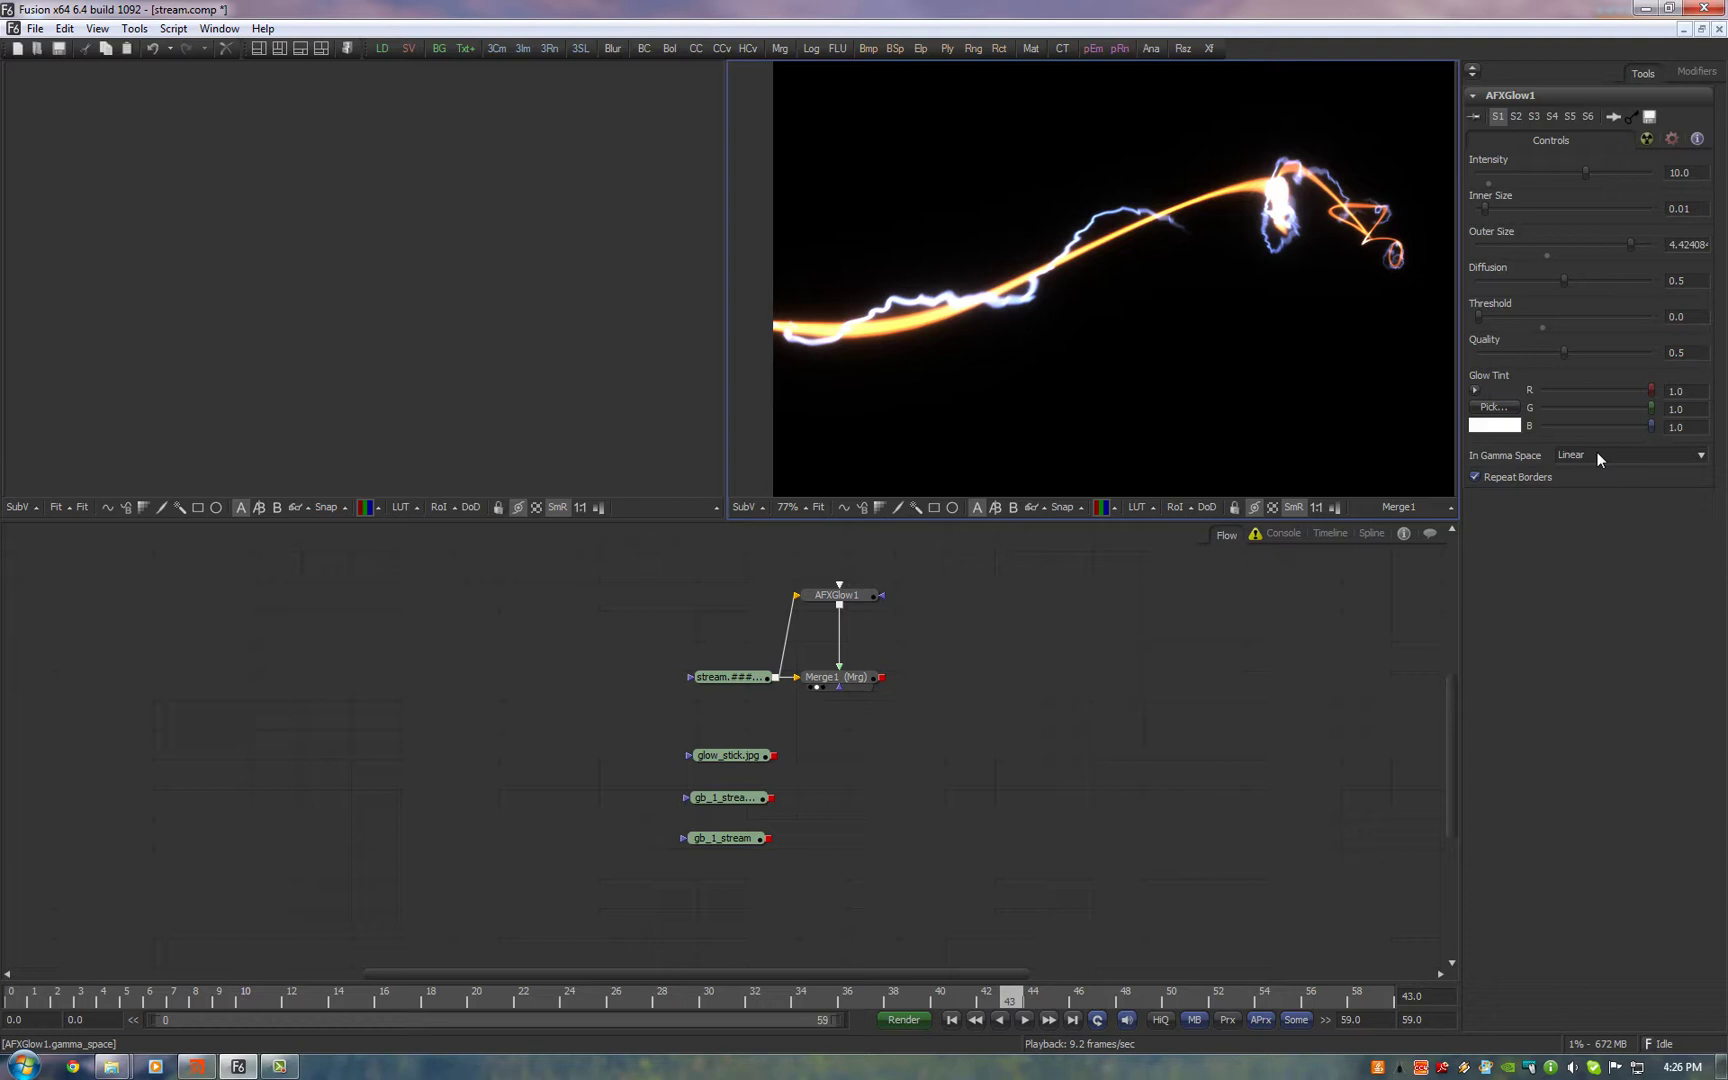
pyautogui.scroll(-1, 1177, 345)
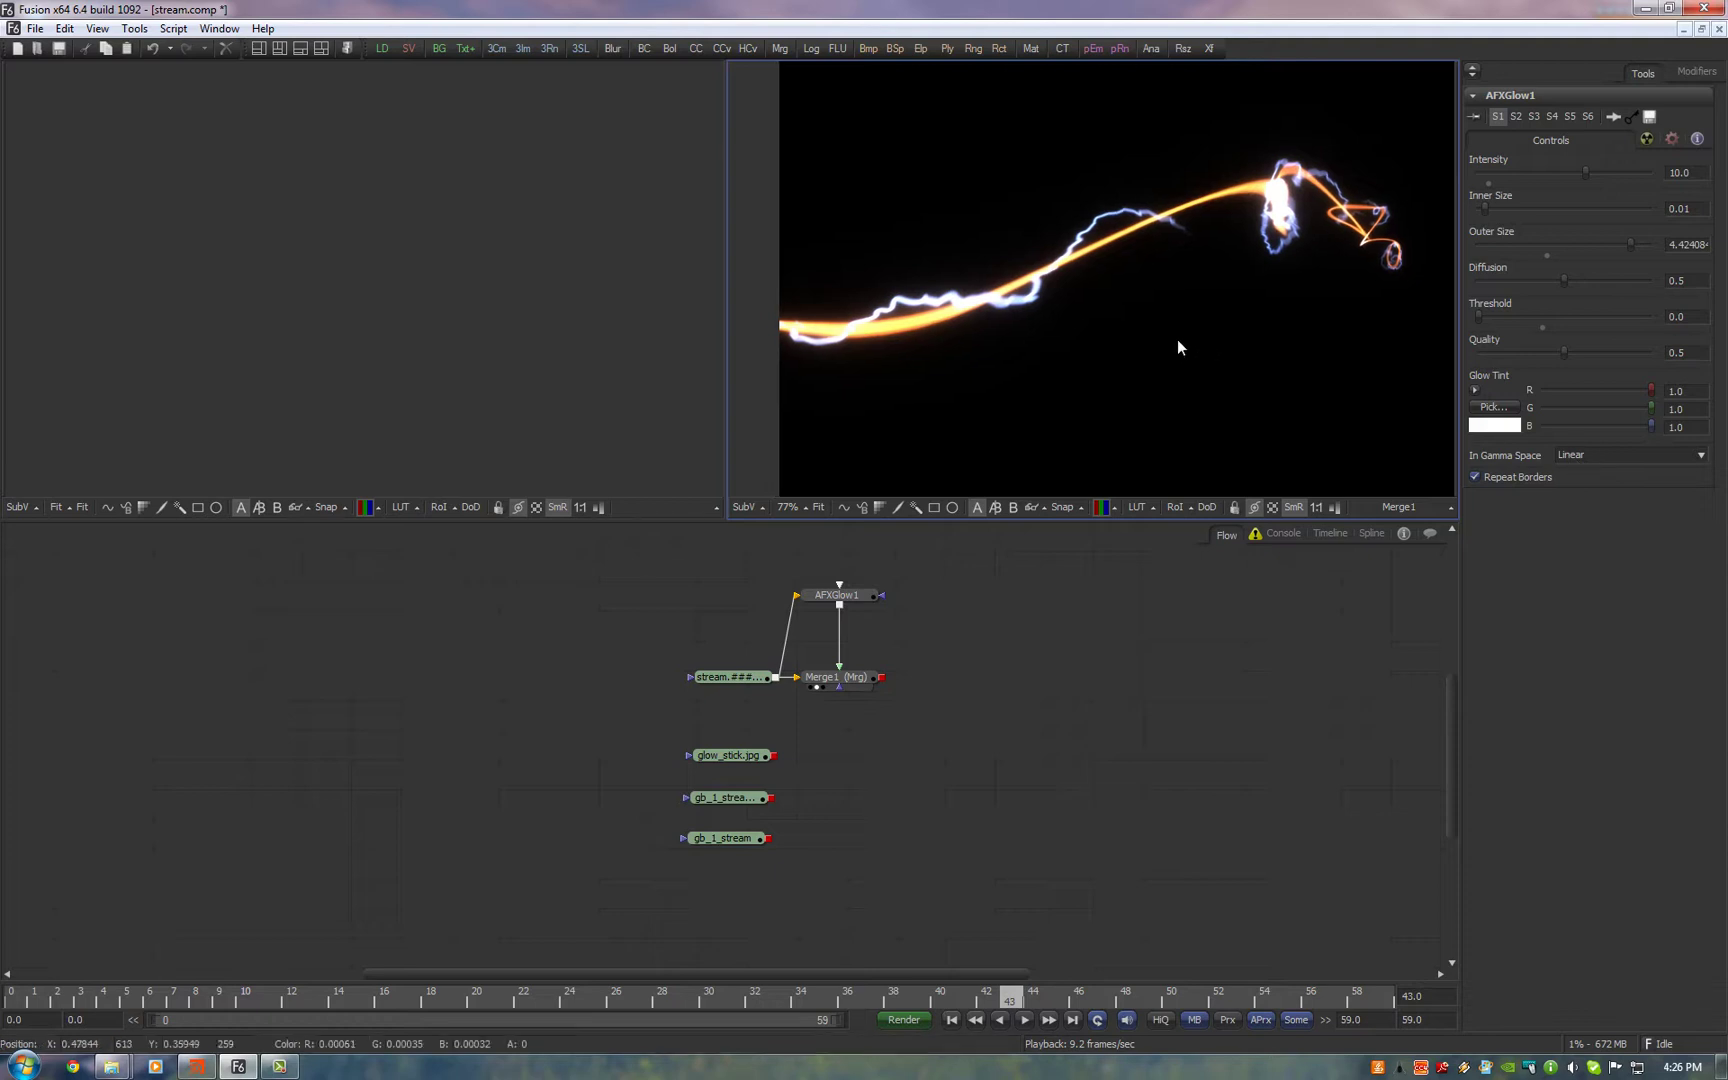
pyautogui.click(1592, 459)
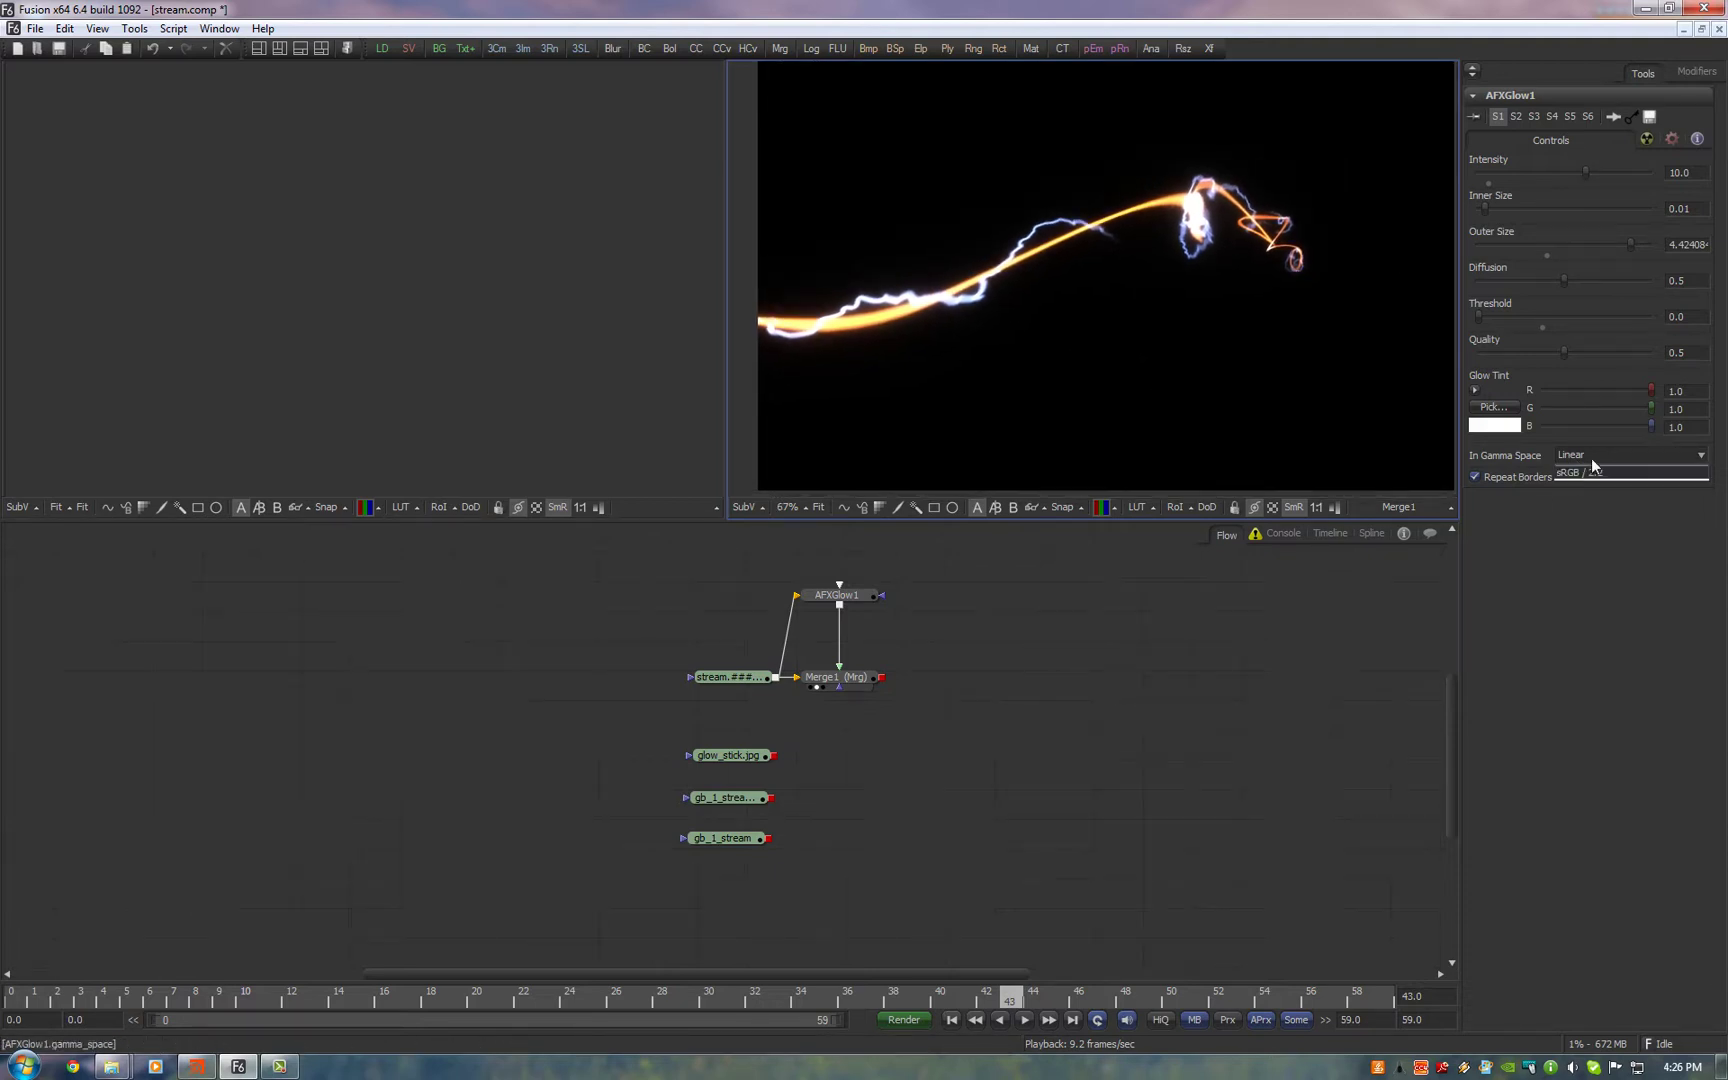
pyautogui.click(1592, 483)
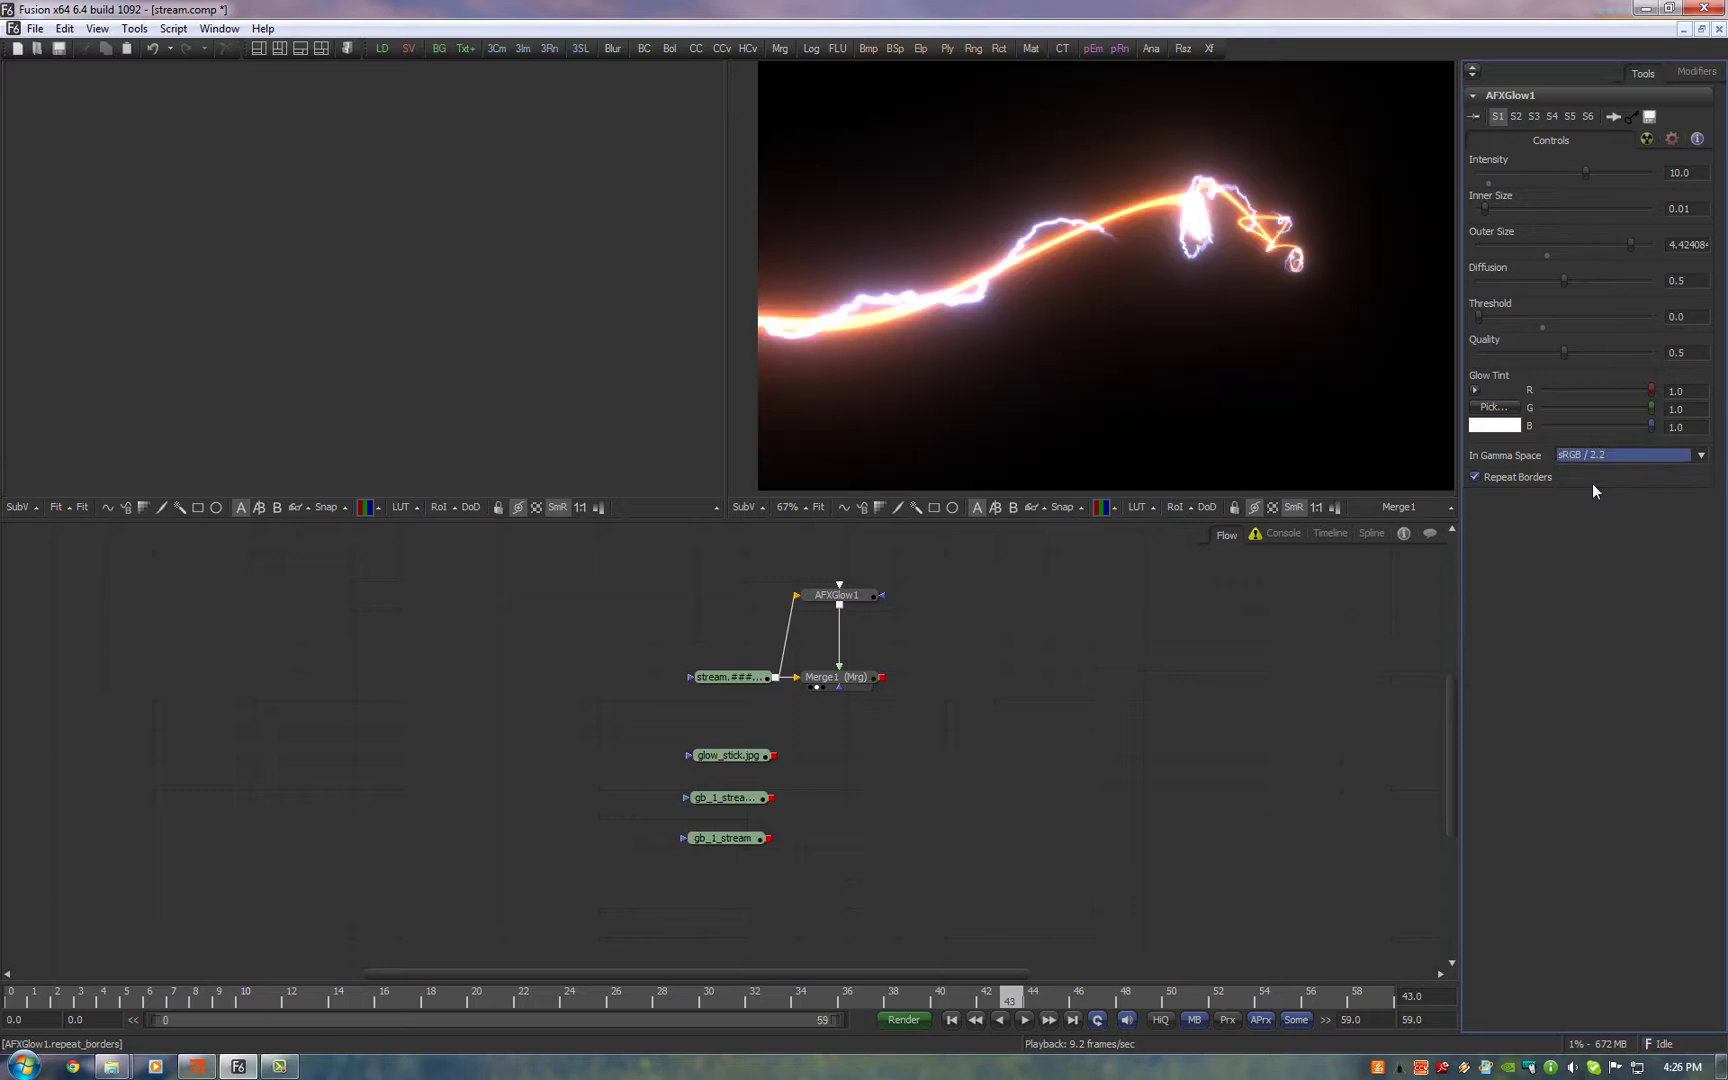
pyautogui.scroll(-1, 1290, 318)
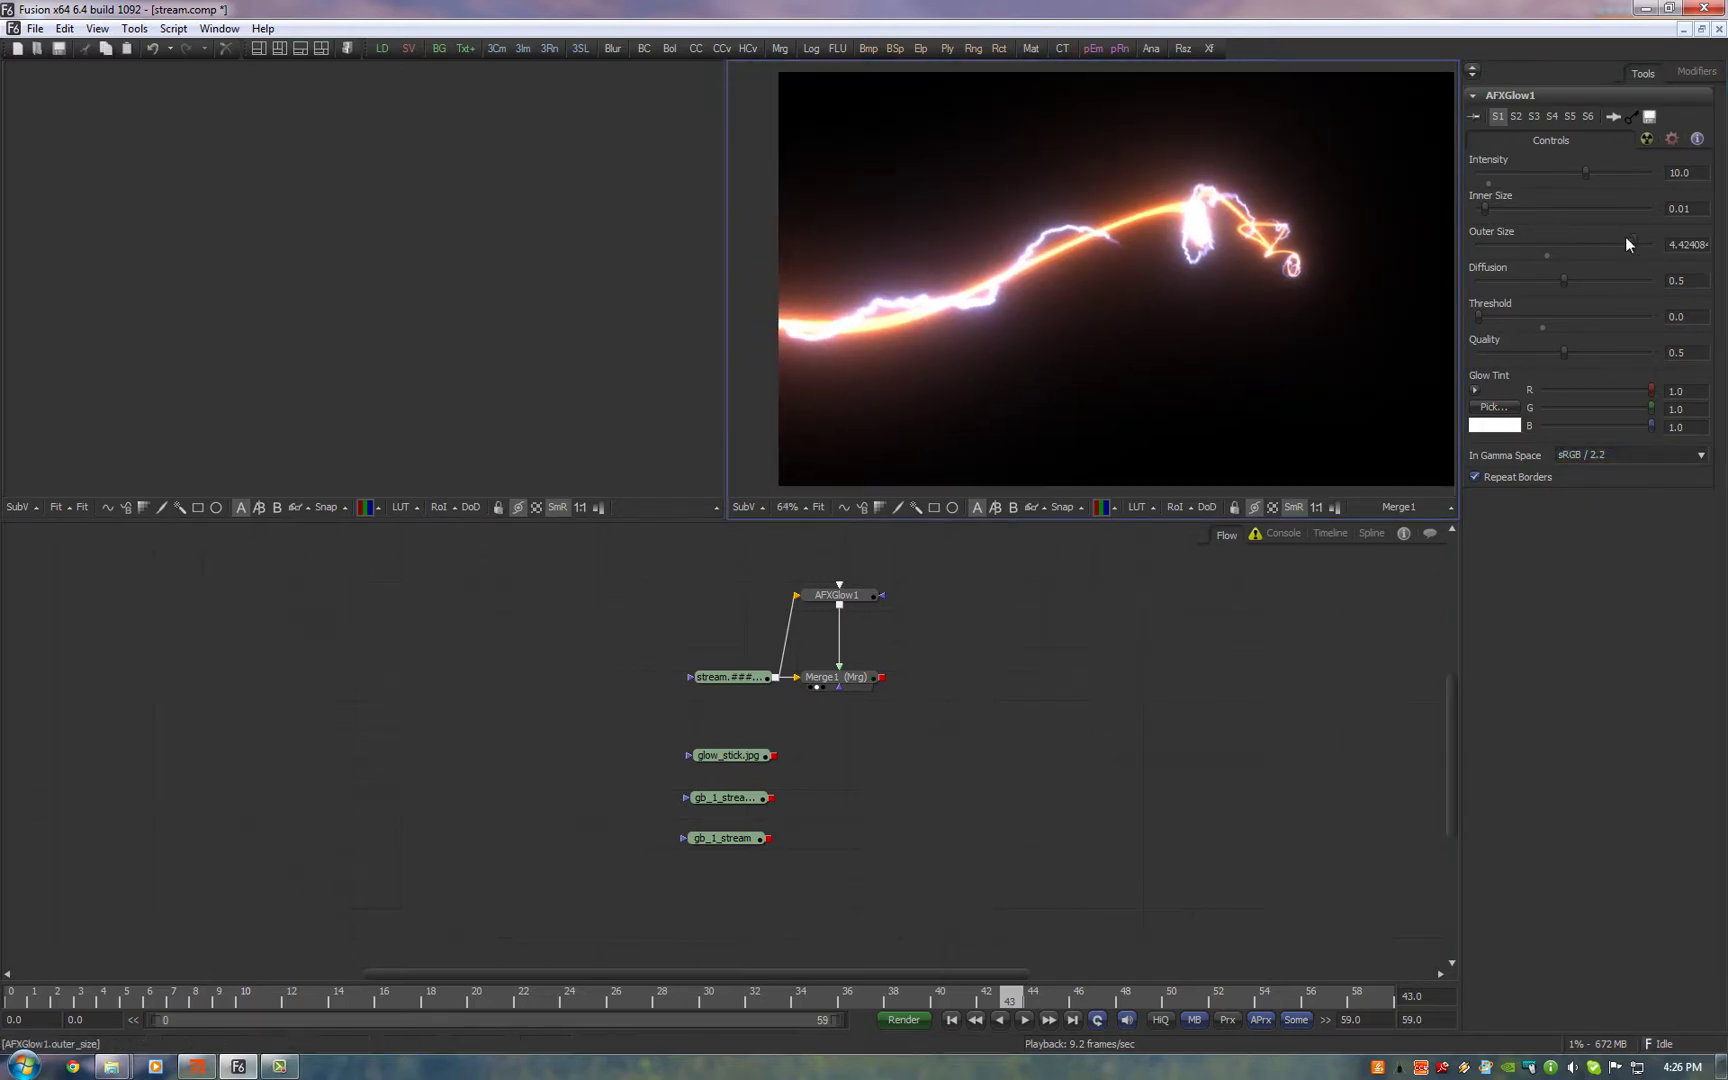
# Try Inner Size, Quality and Diffusion values, reset Inner Size to 0.01, and leave Outer Size near 4.4
pyautogui.moveTo(1634, 244)
pyautogui.mouseDown()
pyautogui.moveTo(1540, 250)
pyautogui.moveTo(1642, 242)
pyautogui.moveTo(1616, 244)
pyautogui.mouseUp()
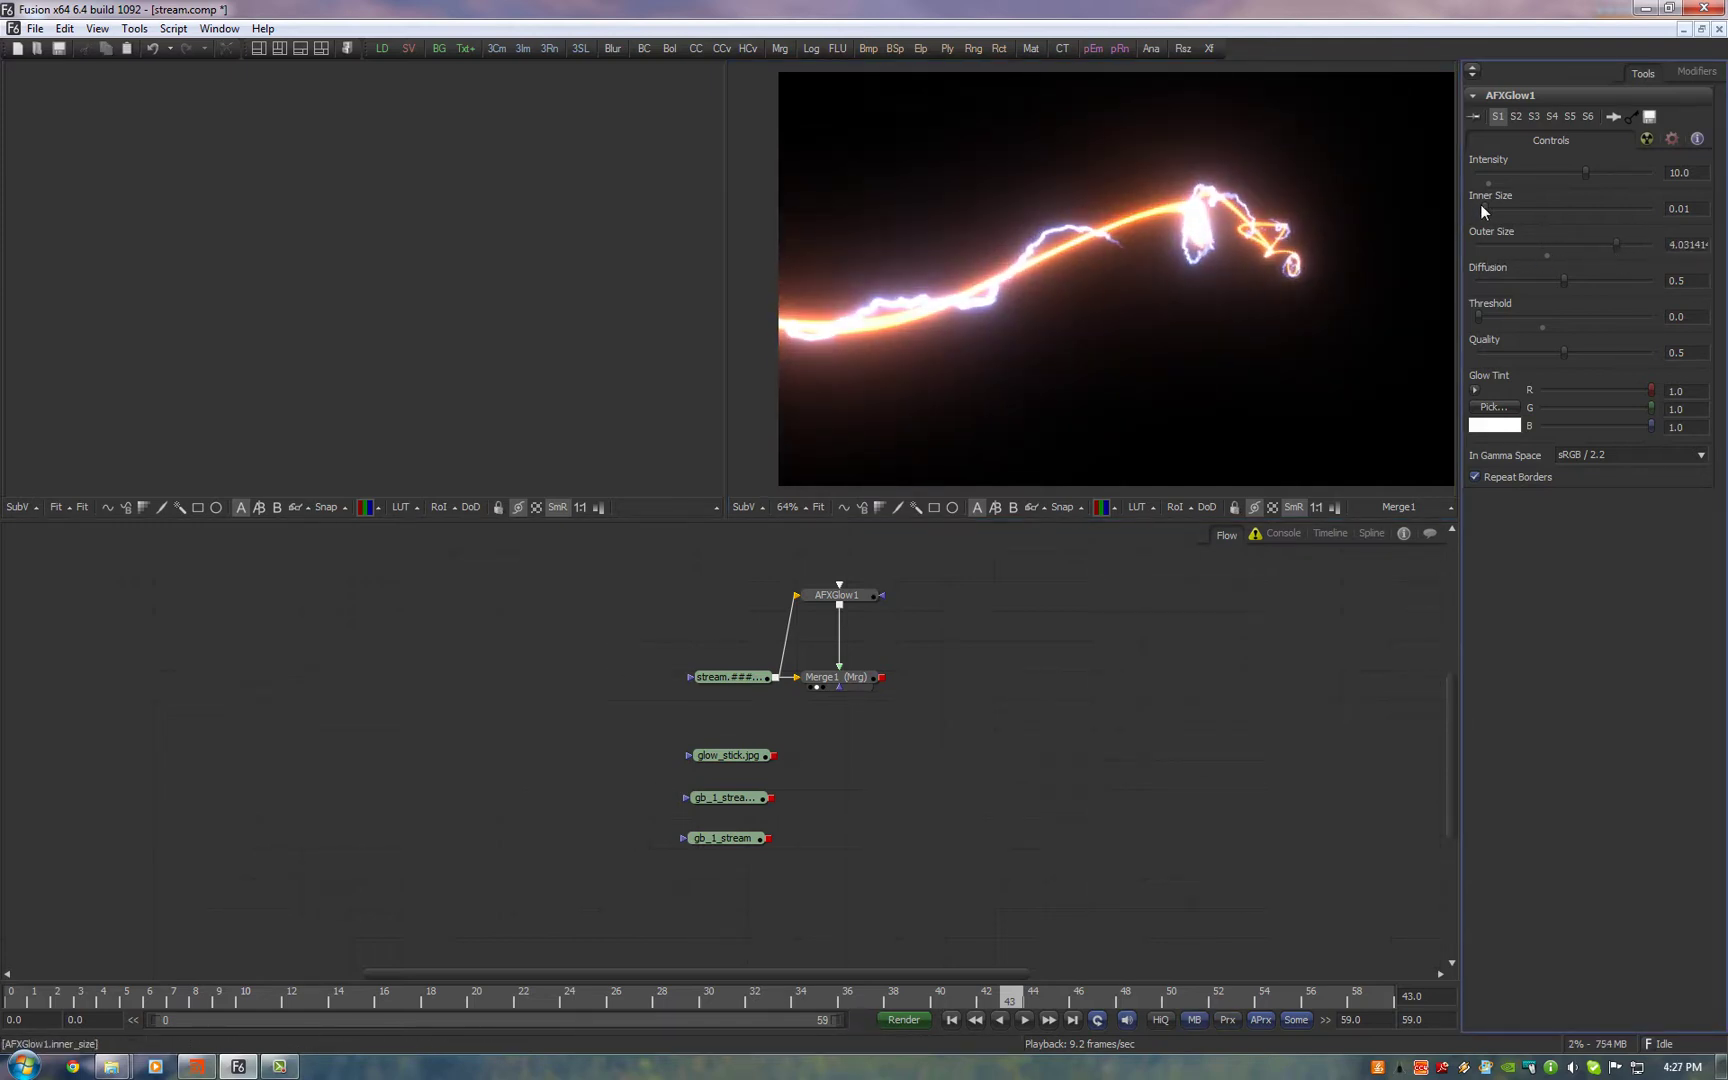
pyautogui.moveTo(1484, 205)
pyautogui.mouseDown()
pyautogui.moveTo(1609, 207)
pyautogui.moveTo(1480, 211)
pyautogui.mouseUp()
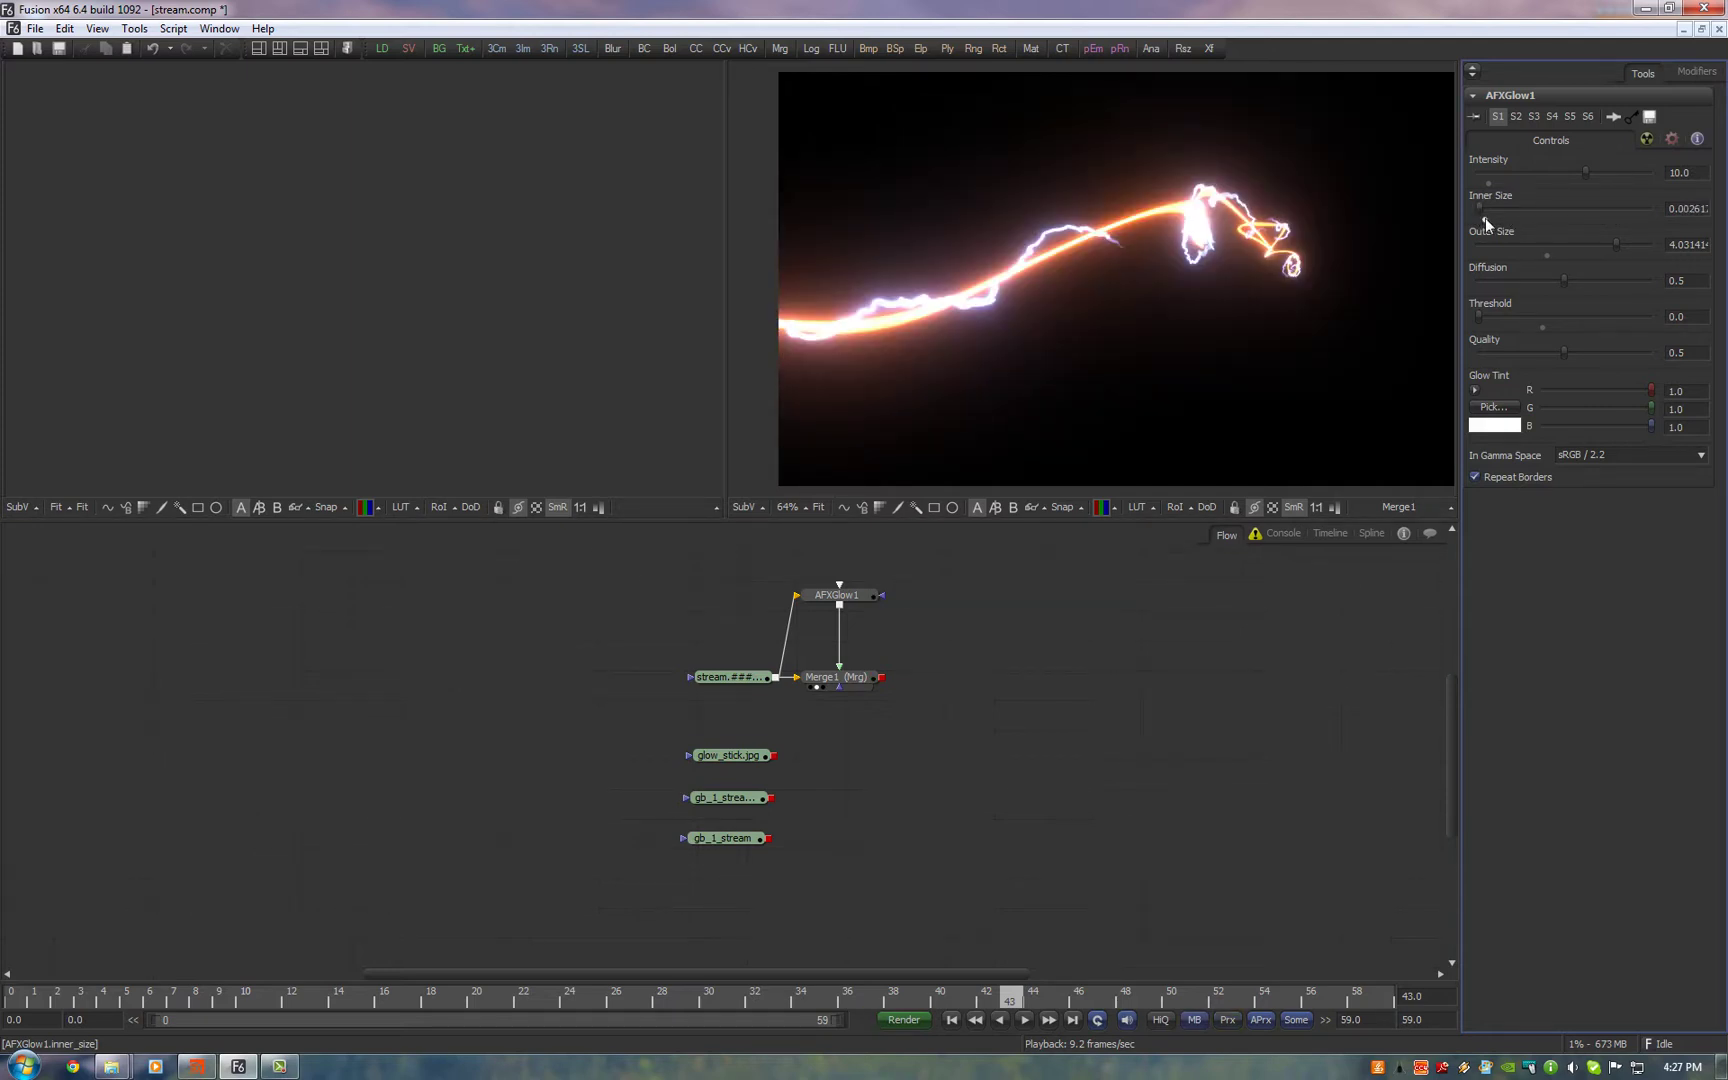
pyautogui.doubleClick(1485, 217)
pyautogui.doubleClick(1550, 244)
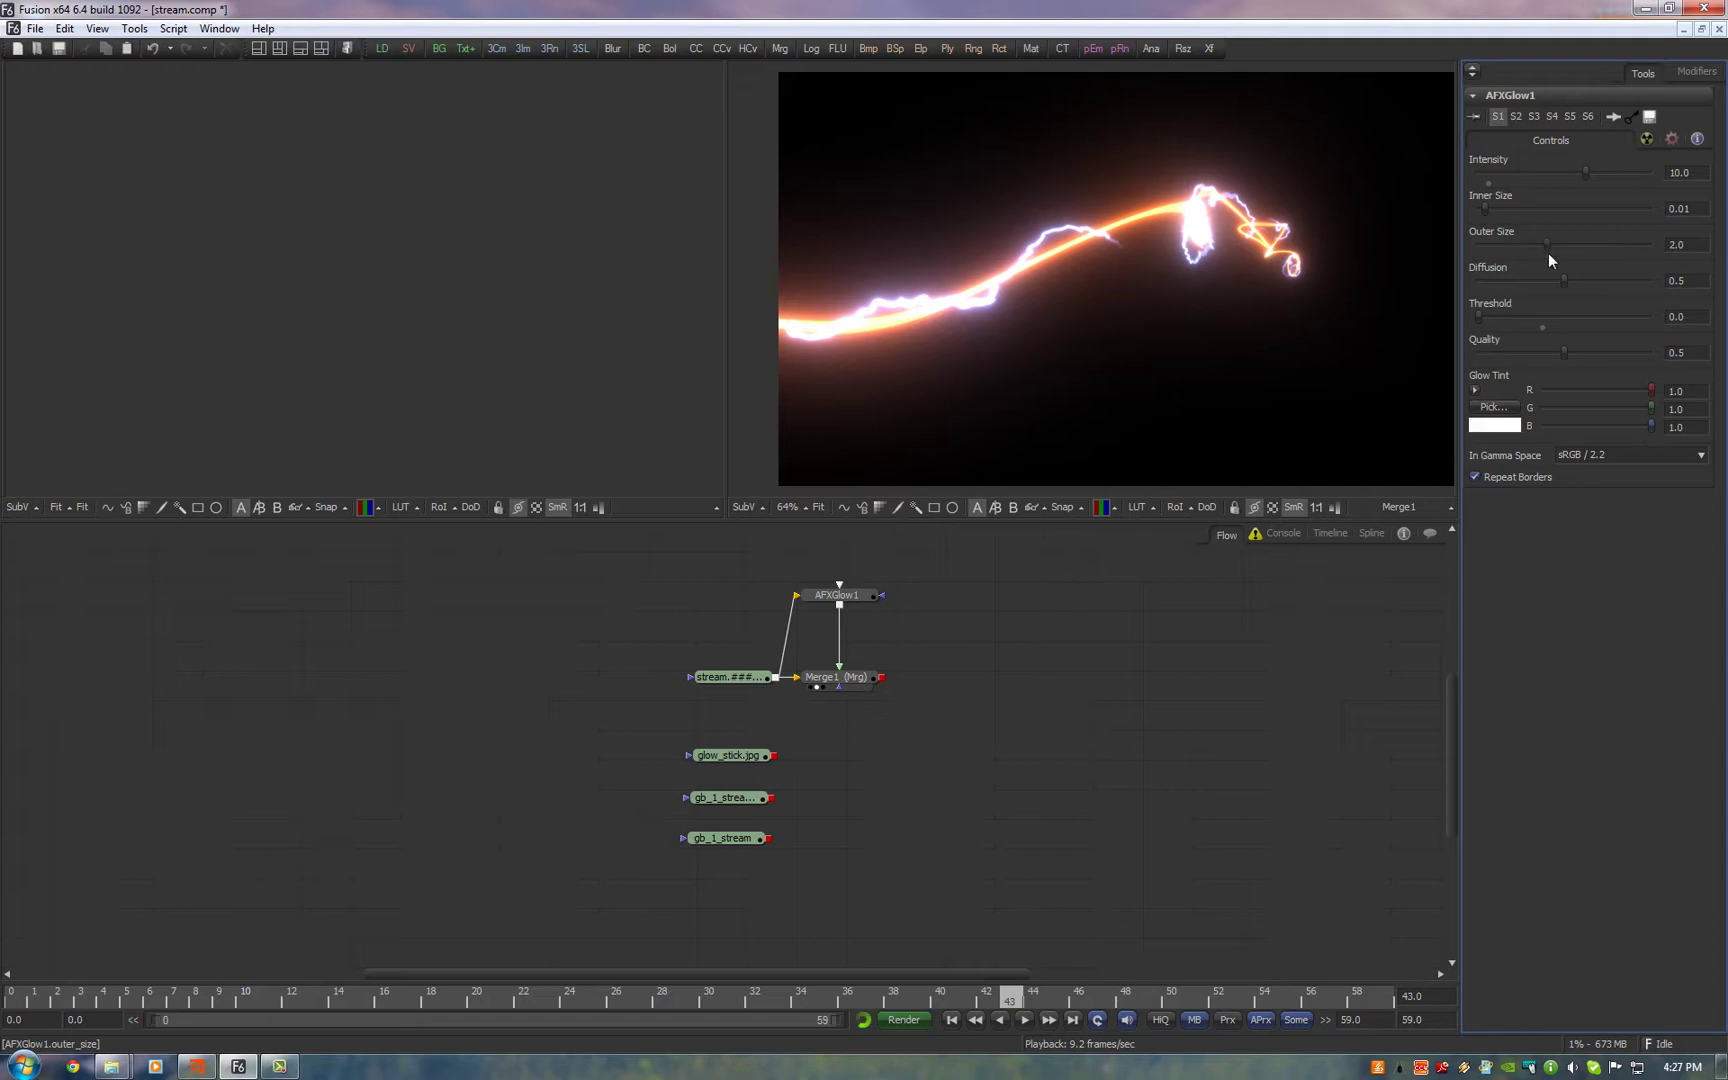
pyautogui.moveTo(1546, 246); pyautogui.dragTo(1625, 248)
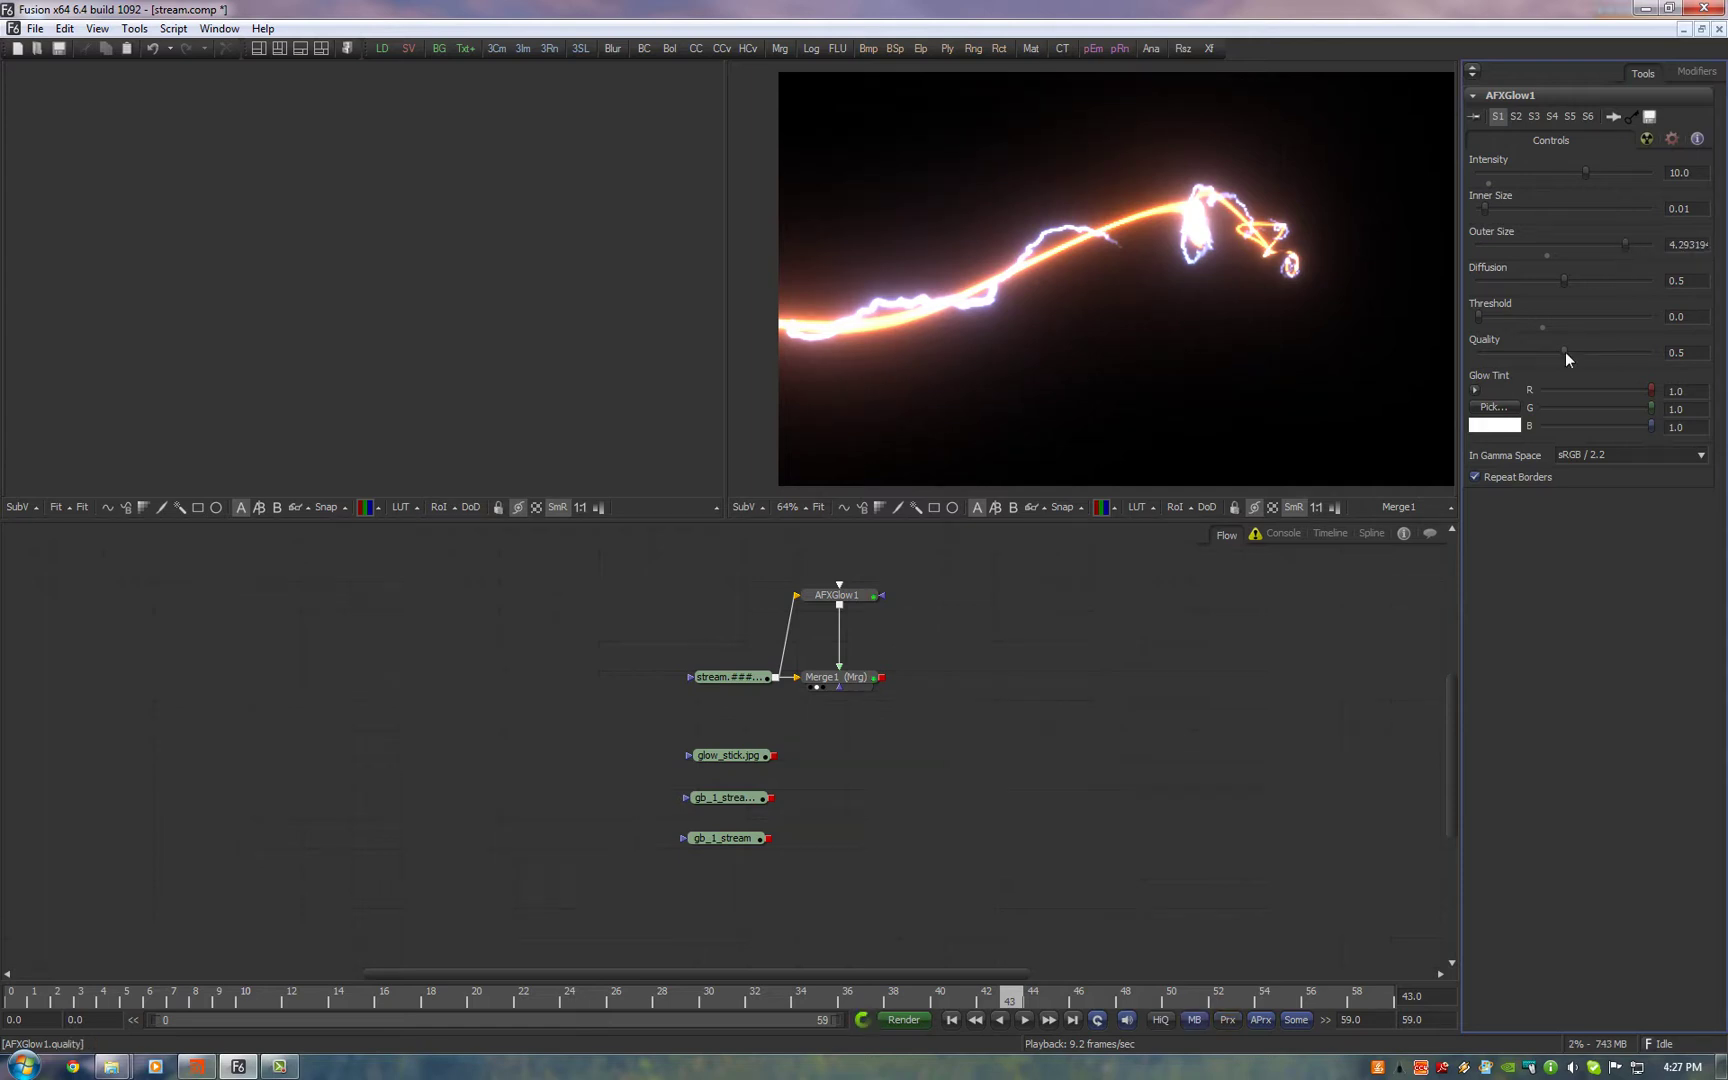
pyautogui.moveTo(1565, 352); pyautogui.dragTo(1606, 359)
pyautogui.hotkey('ctrl', 'z')
pyautogui.hotkey('ctrl', 'z')
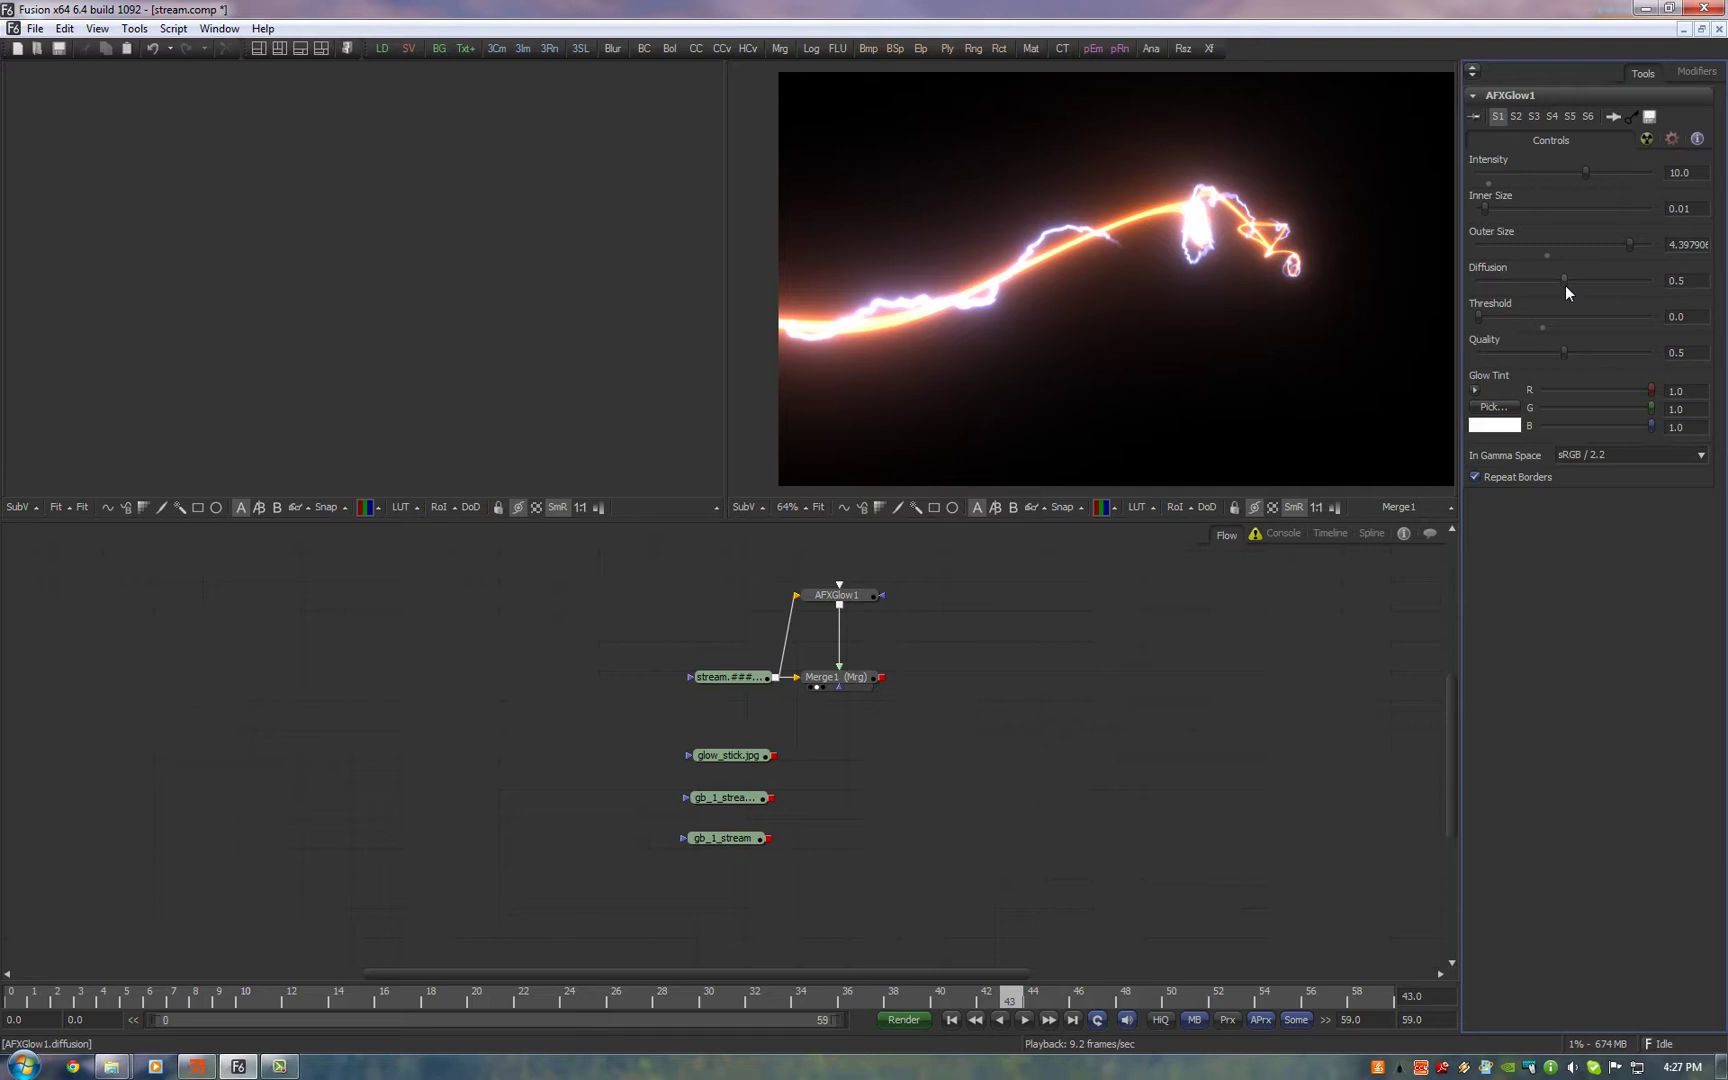
pyautogui.moveTo(1565, 285); pyautogui.dragTo(1670, 297)
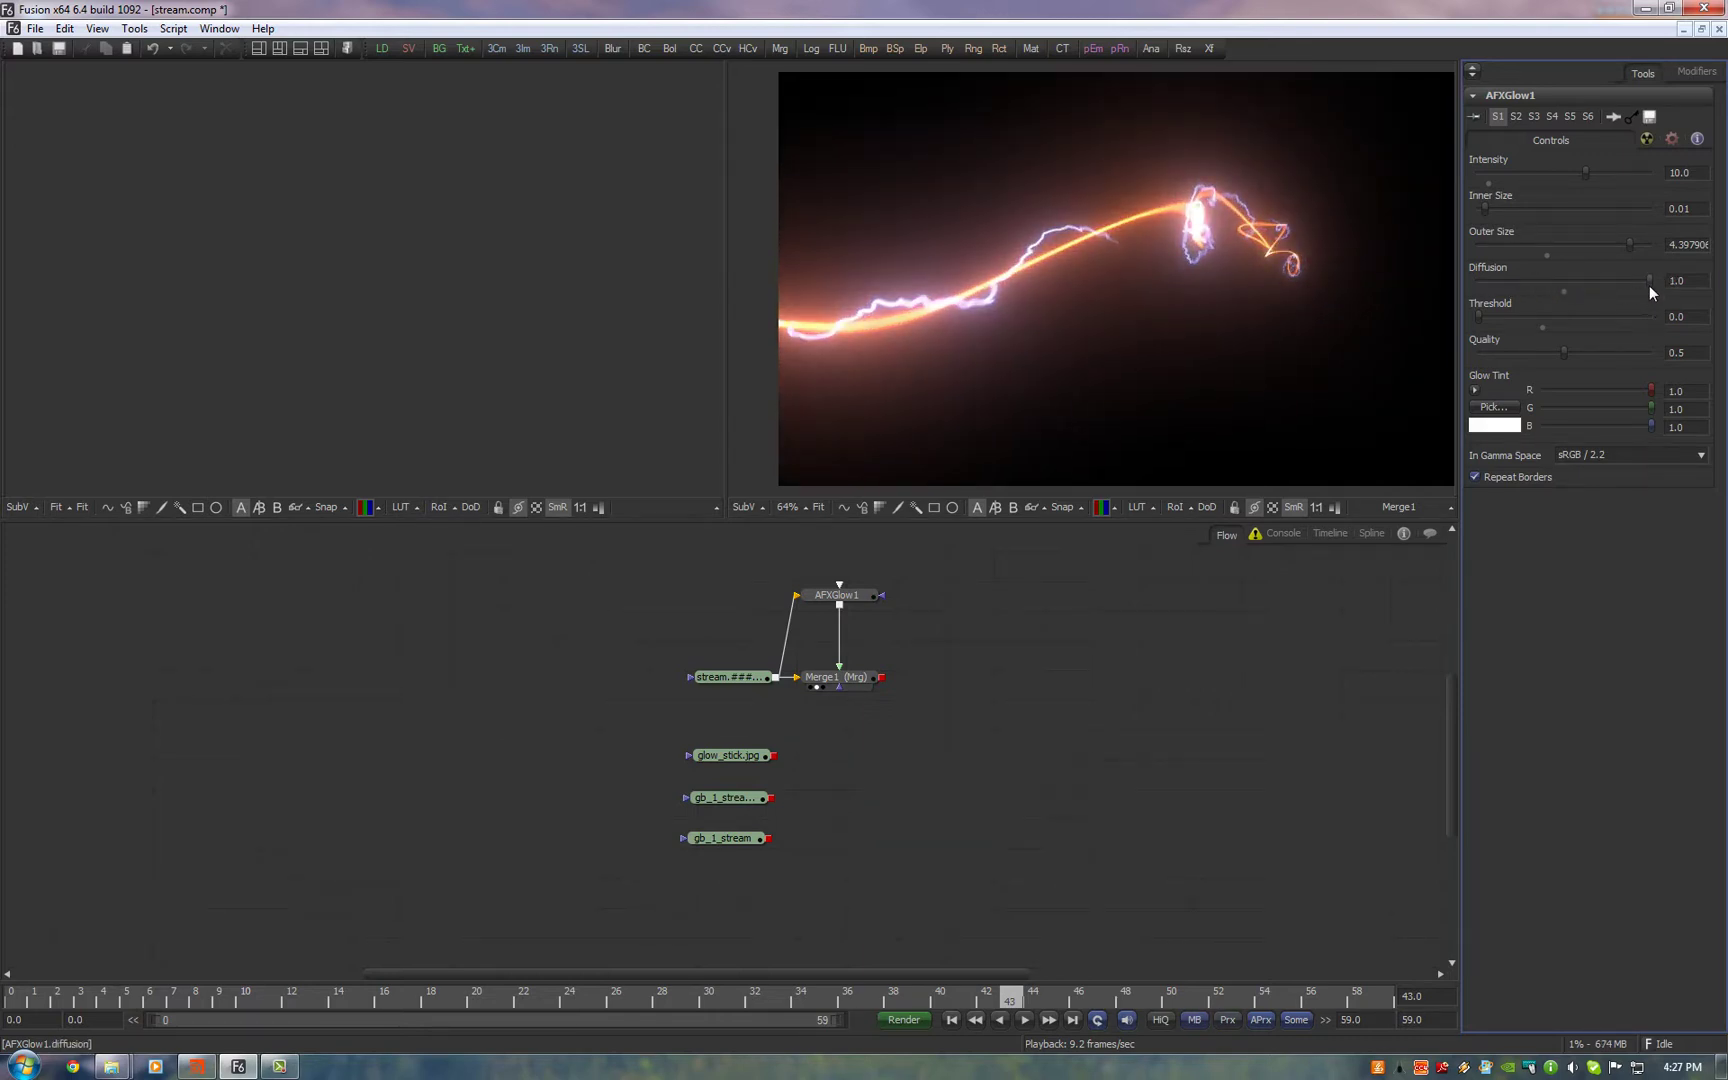
# Reset Diffusion to 0.5, delete AFXGlow1 and Merge1, and view the raw stream
pyautogui.moveTo(1565, 281); pyautogui.dragTo(1610, 279)
pyautogui.click(1565, 291)
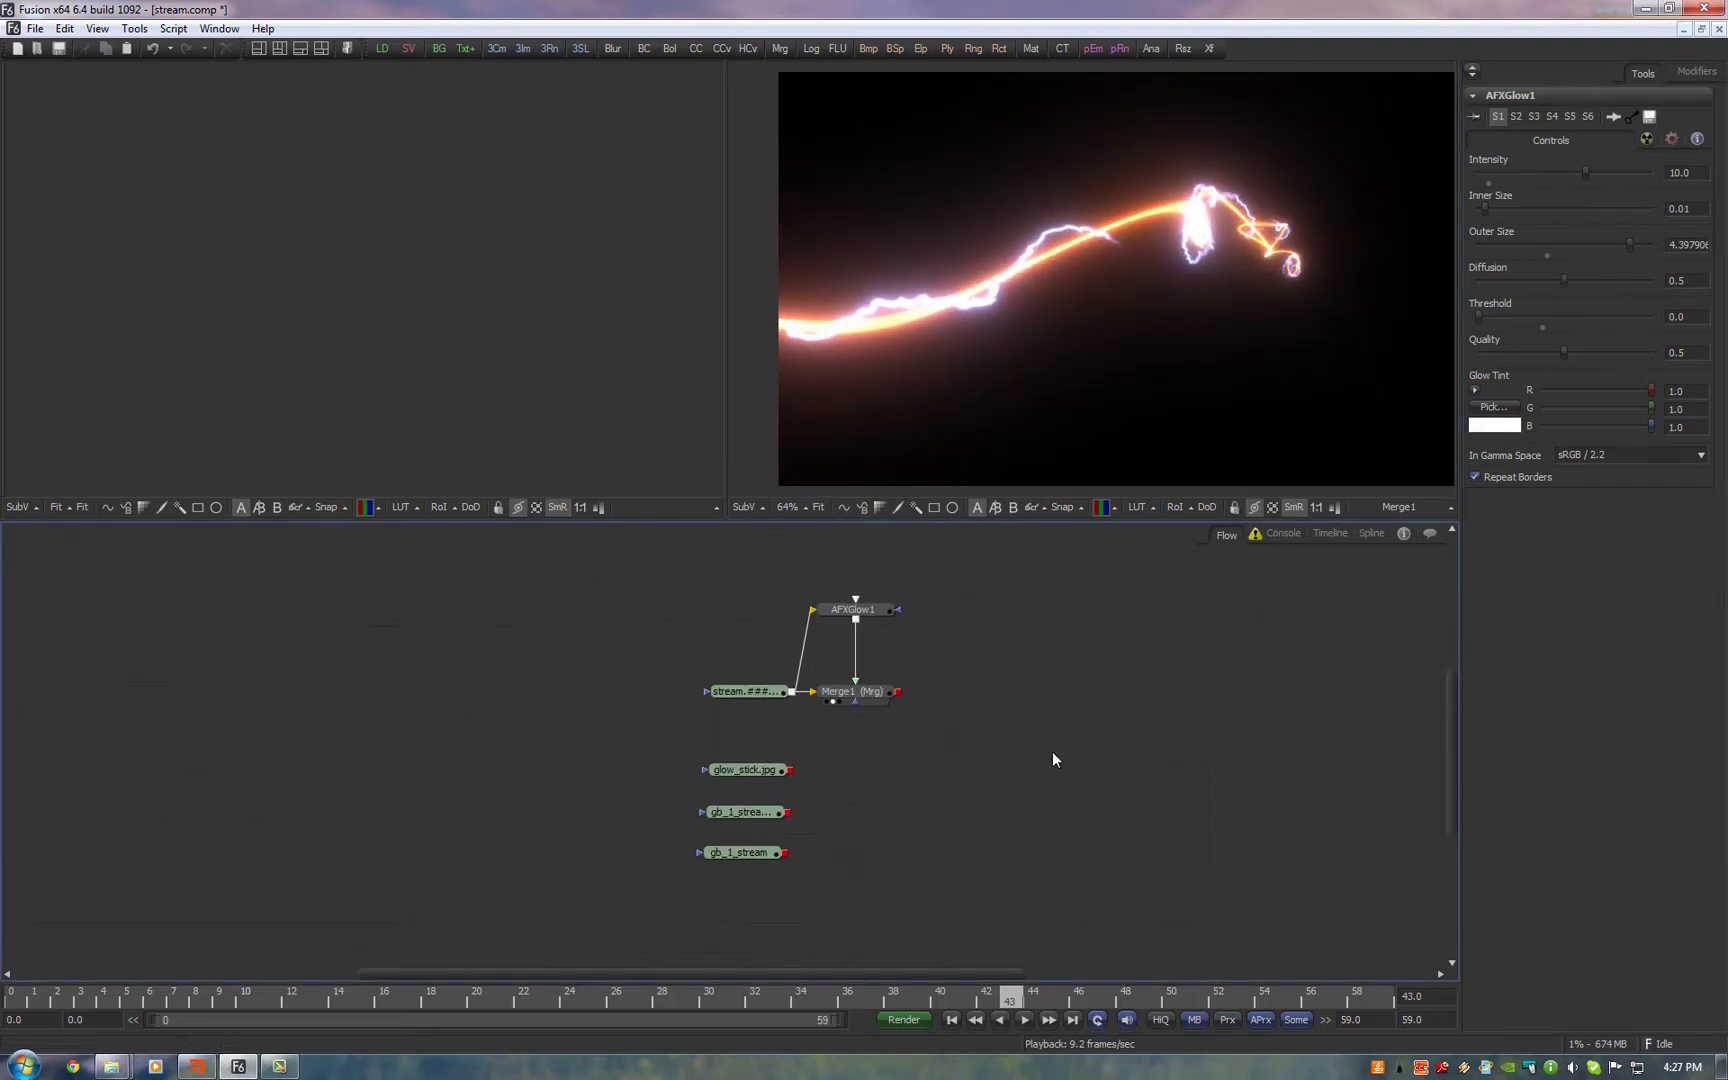
pyautogui.moveTo(1052, 751); pyautogui.dragTo(848, 586)
pyautogui.press('Delete')
pyautogui.moveTo(760, 691); pyautogui.dragTo(864, 424)
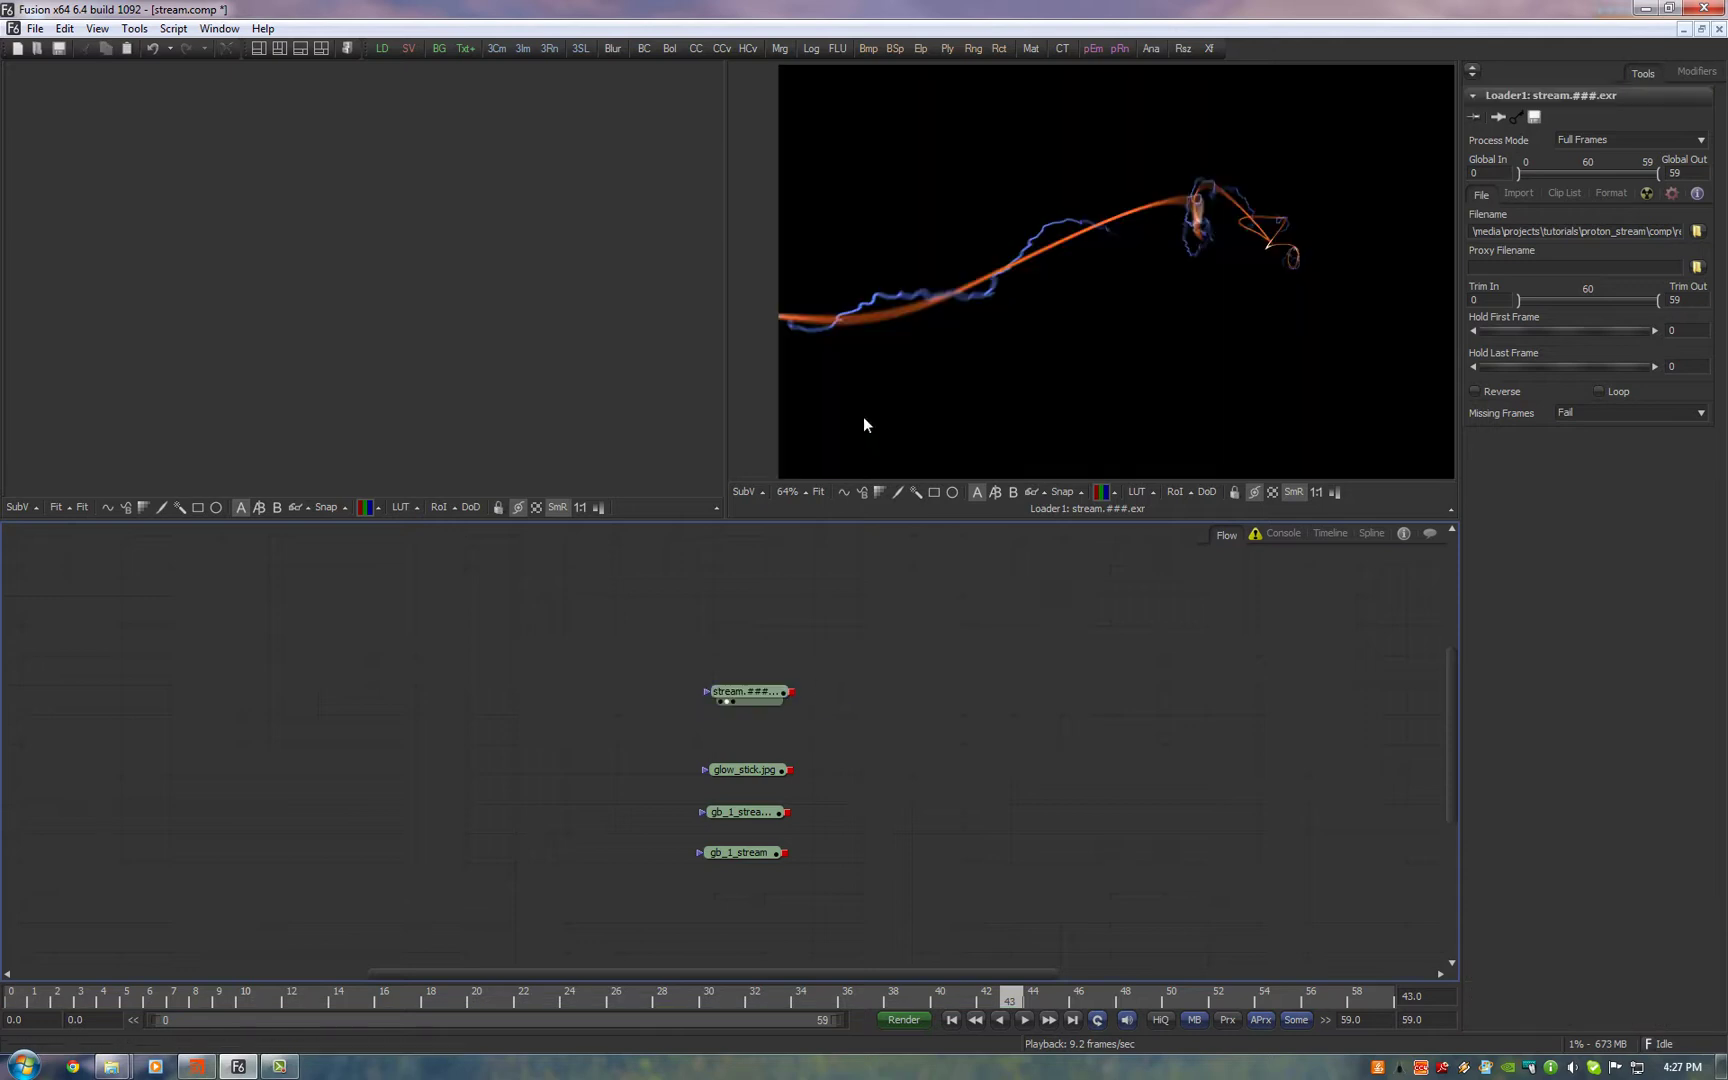
# Add a ChangeDepth after the stream loader set to 32bit float
pyautogui.hotkey('ctrl', 'space')
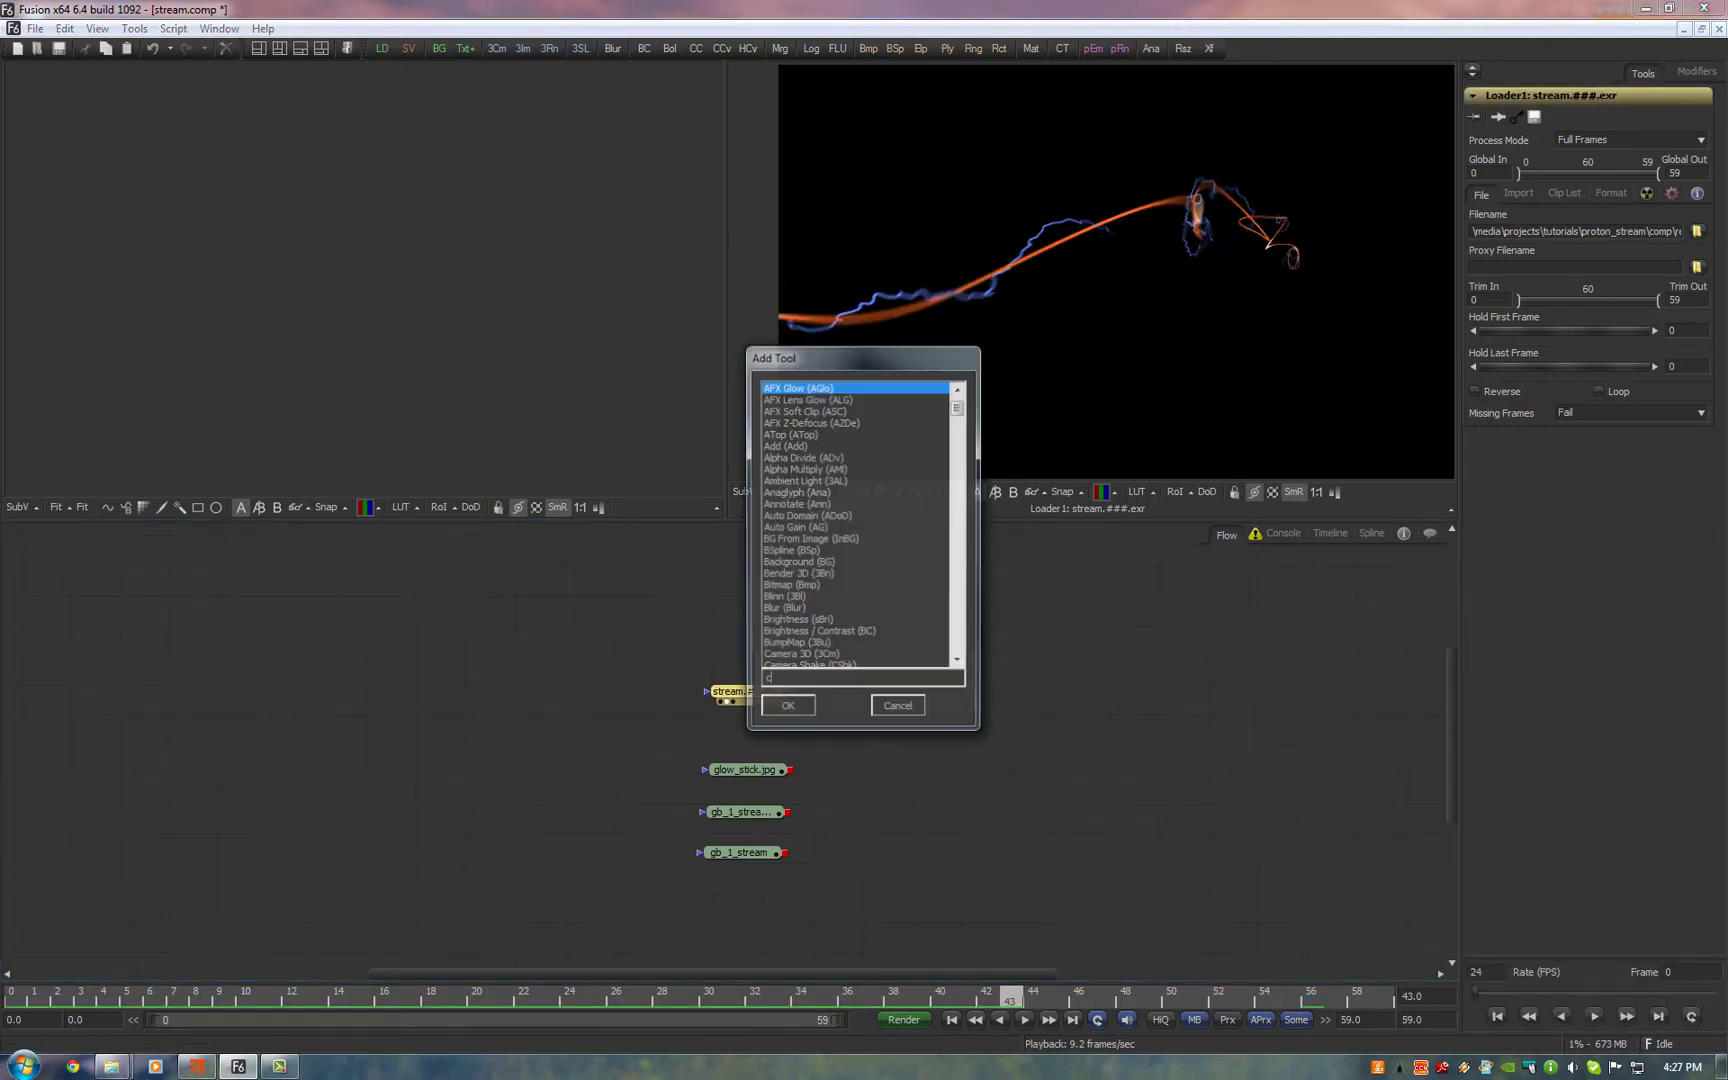
pyautogui.write('chan')
pyautogui.press('Return')
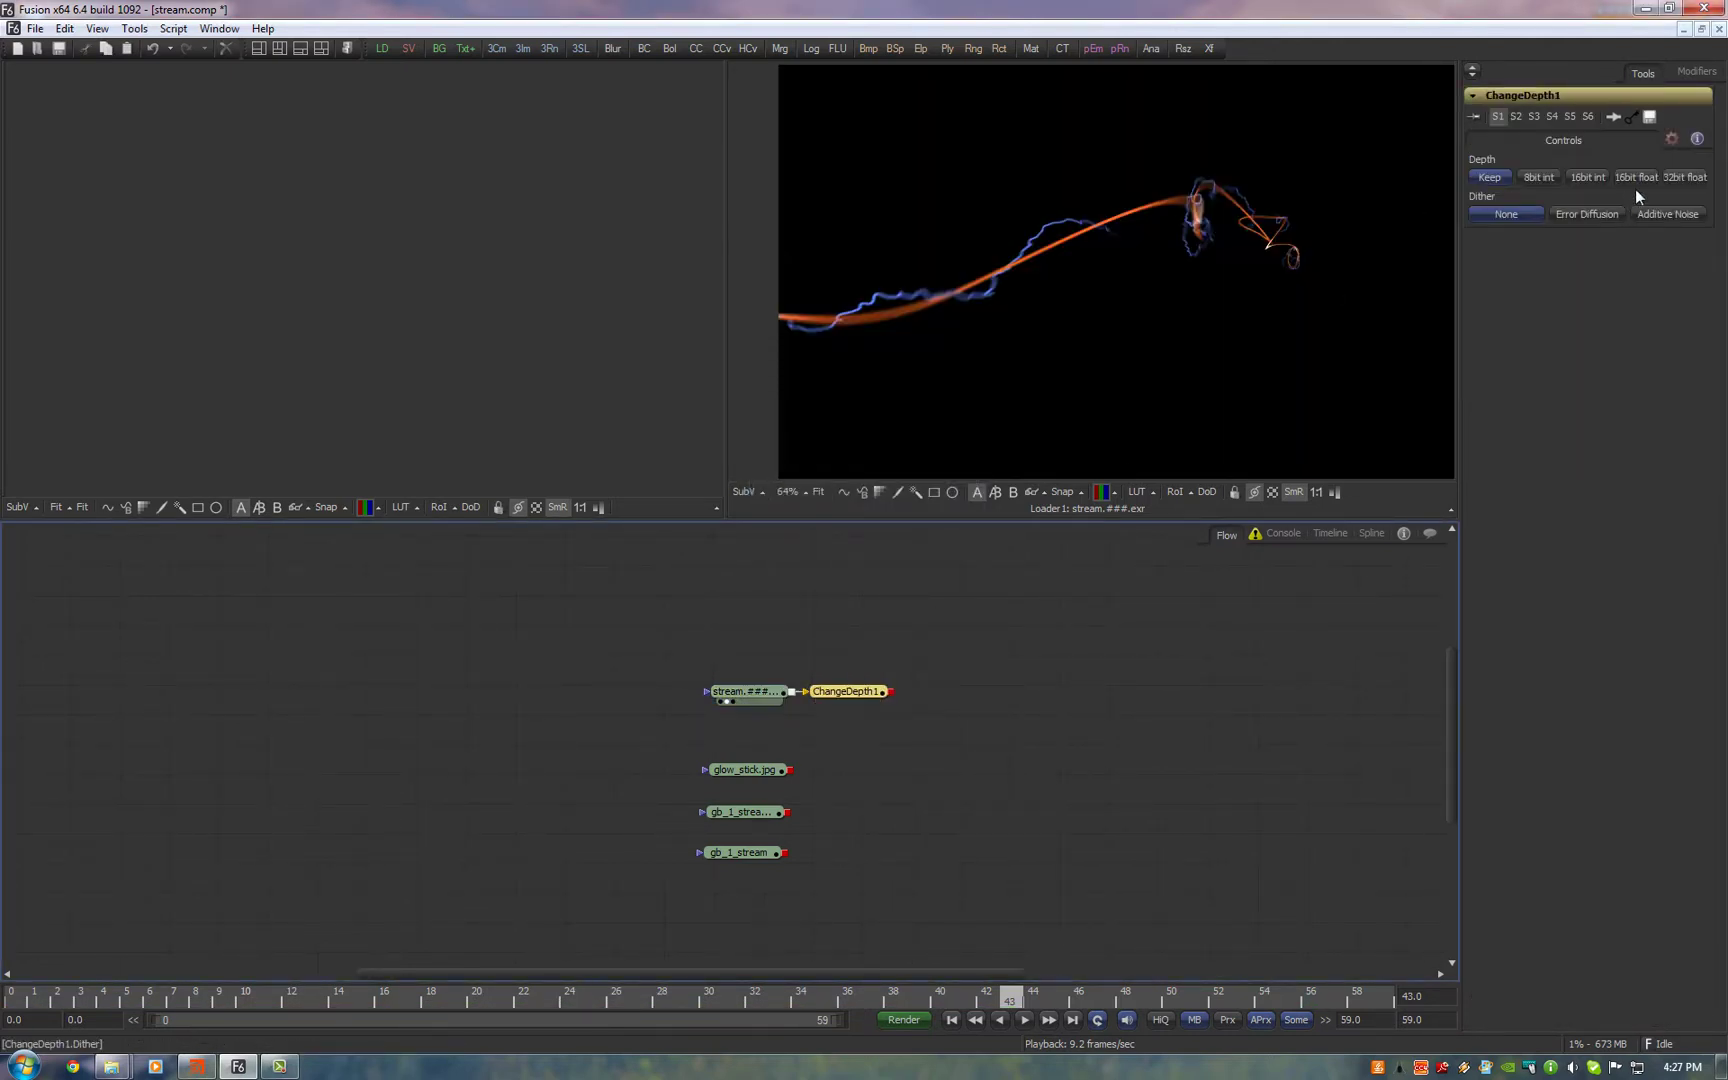
pyautogui.click(1686, 177)
pyautogui.click(882, 649)
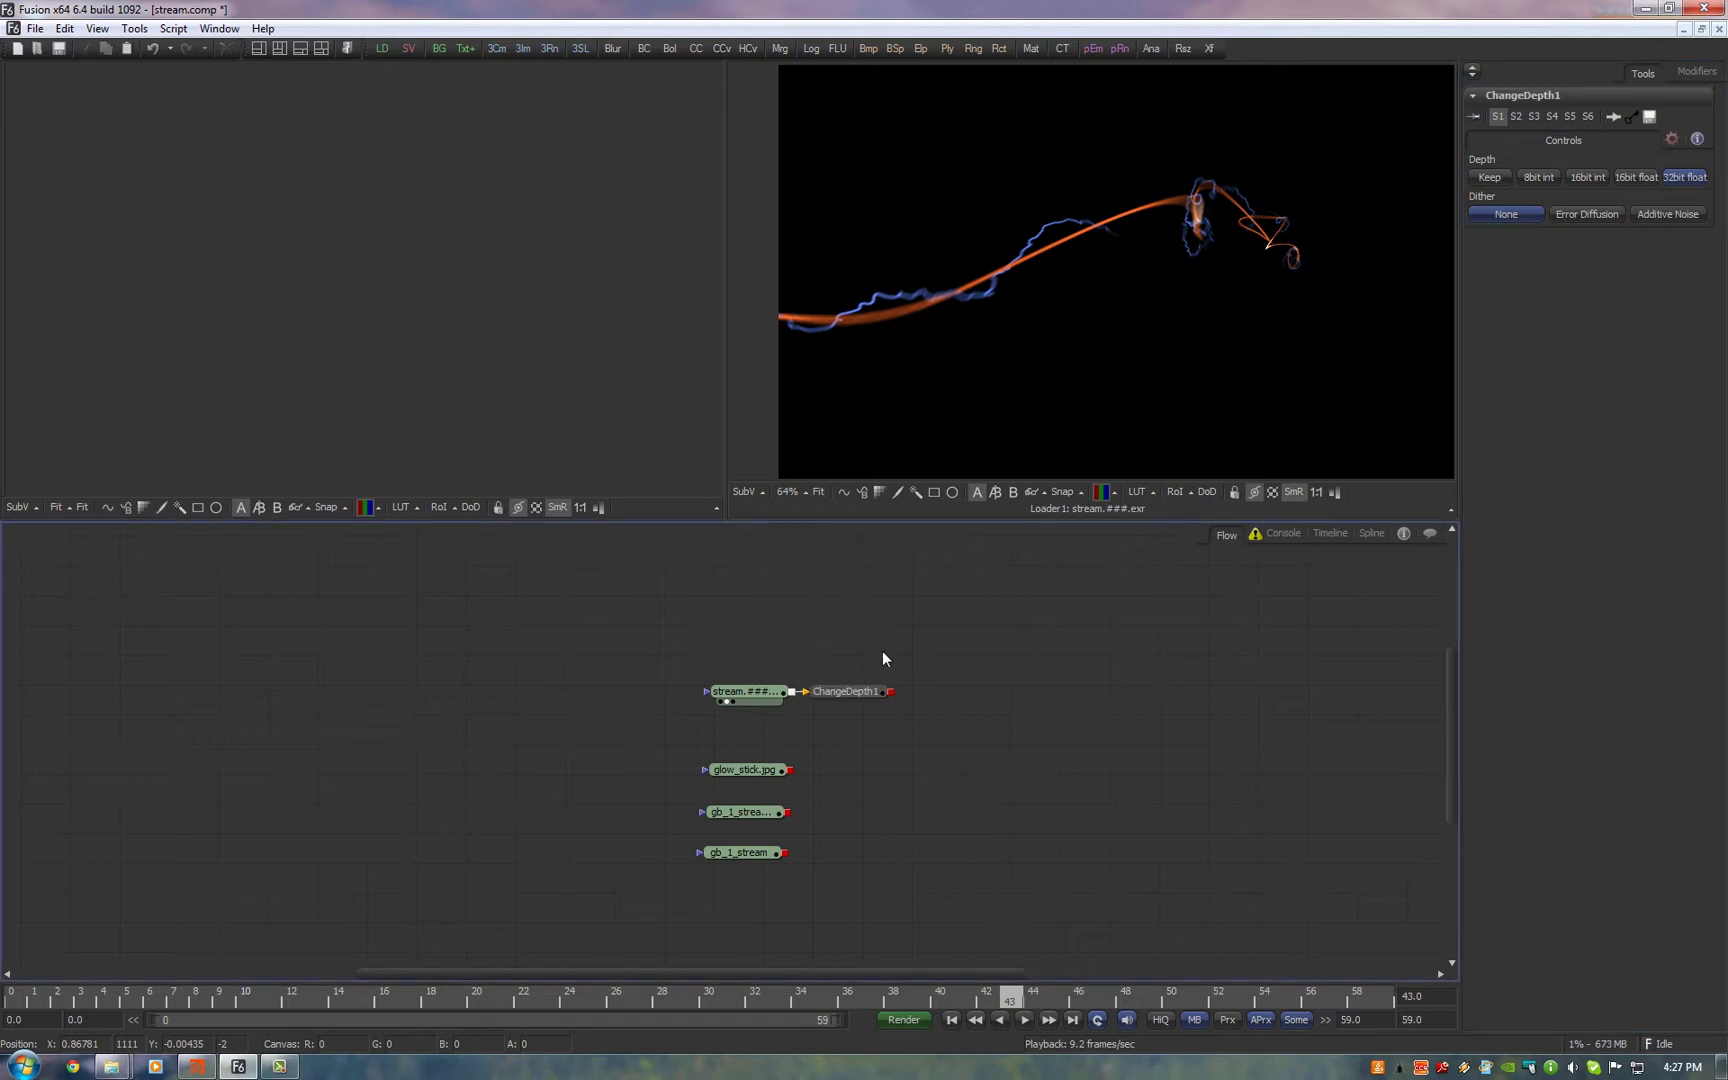
pyautogui.click(745, 691)
pyautogui.moveTo(567, 648); pyautogui.dragTo(752, 692)
# Add a Gamma node after ChangeDepth1 with gamma 0.454
pyautogui.click(763, 684)
pyautogui.hotkey('ctrl', 'space')
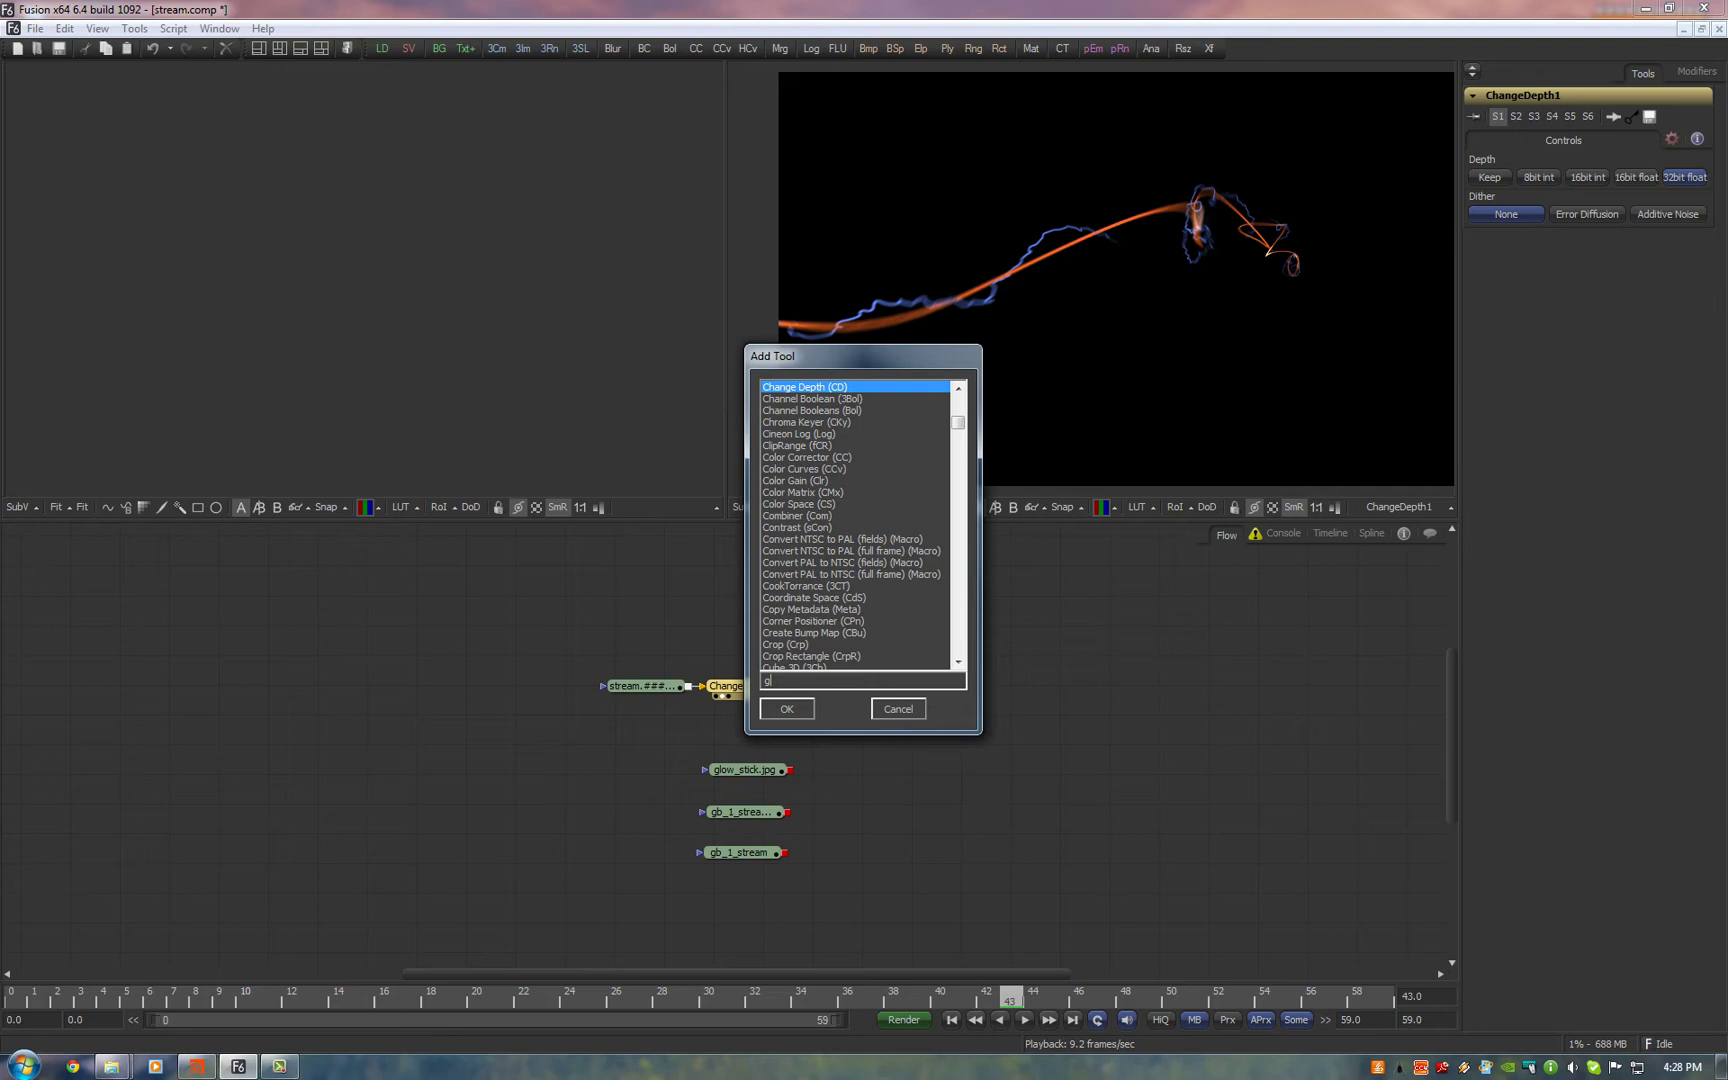
pyautogui.write('gamma')
pyautogui.press('Return')
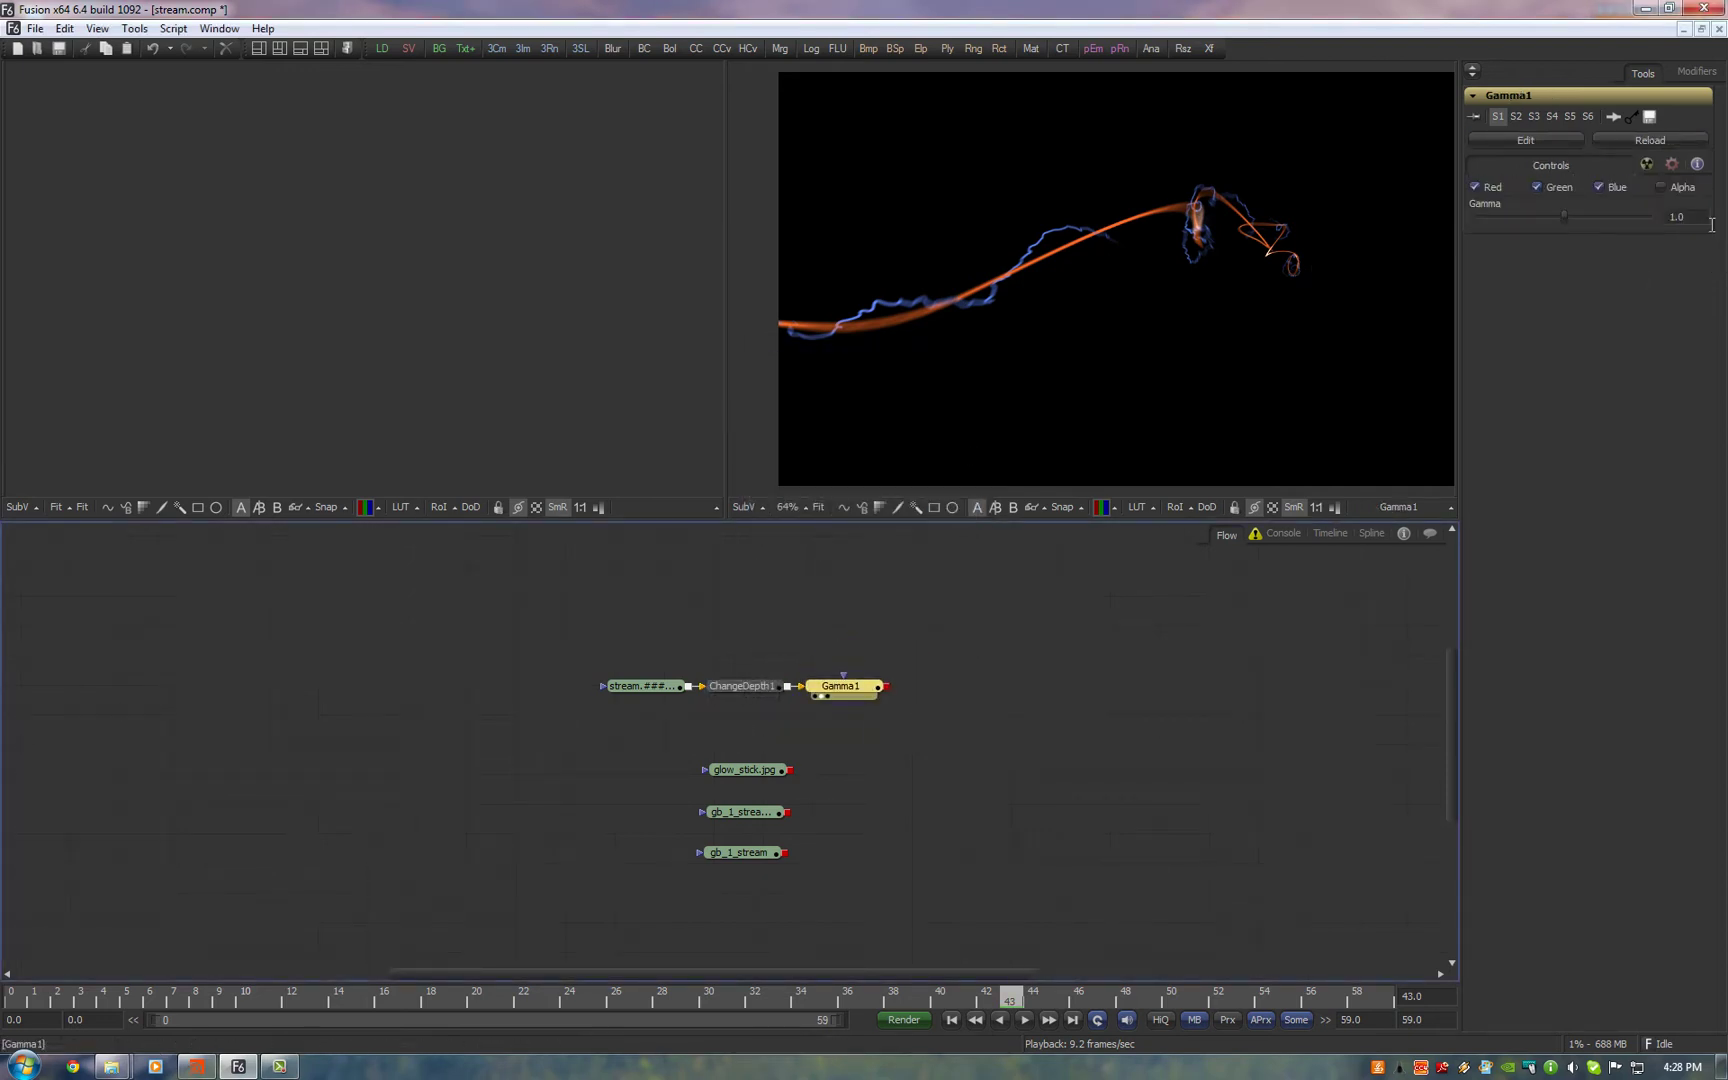
pyautogui.click(1700, 218)
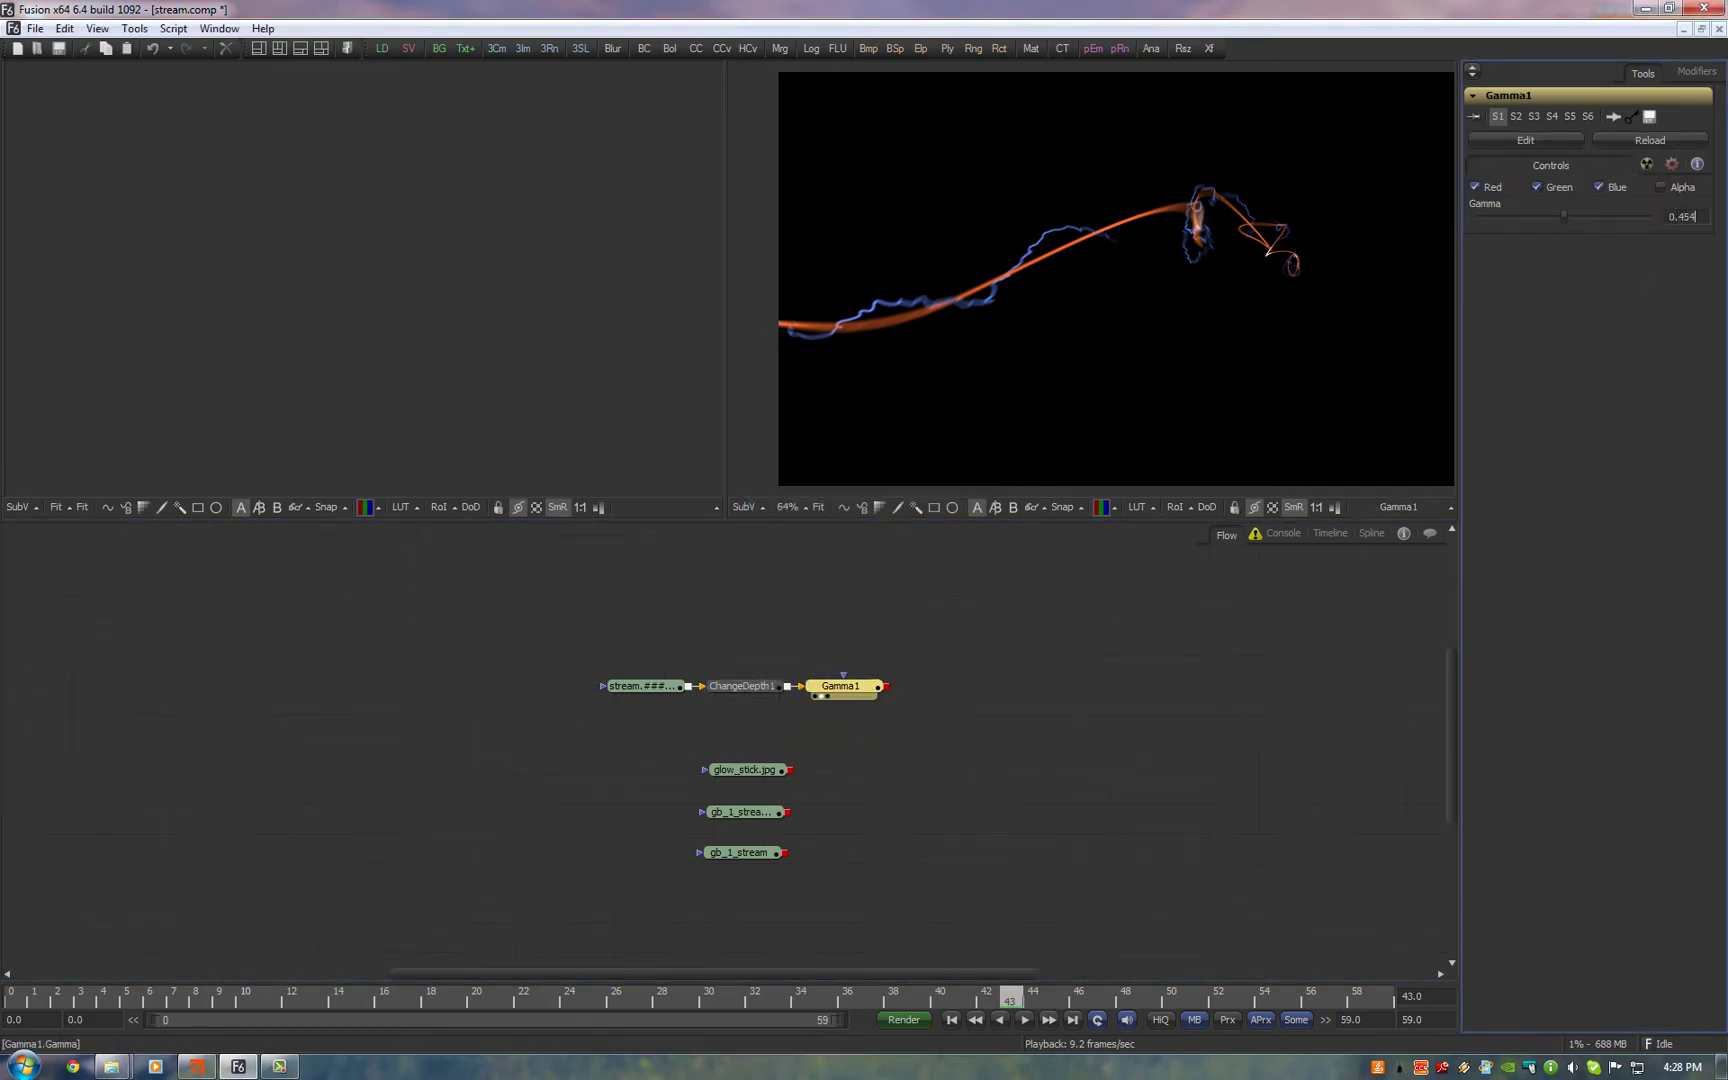
pyautogui.press('Return')
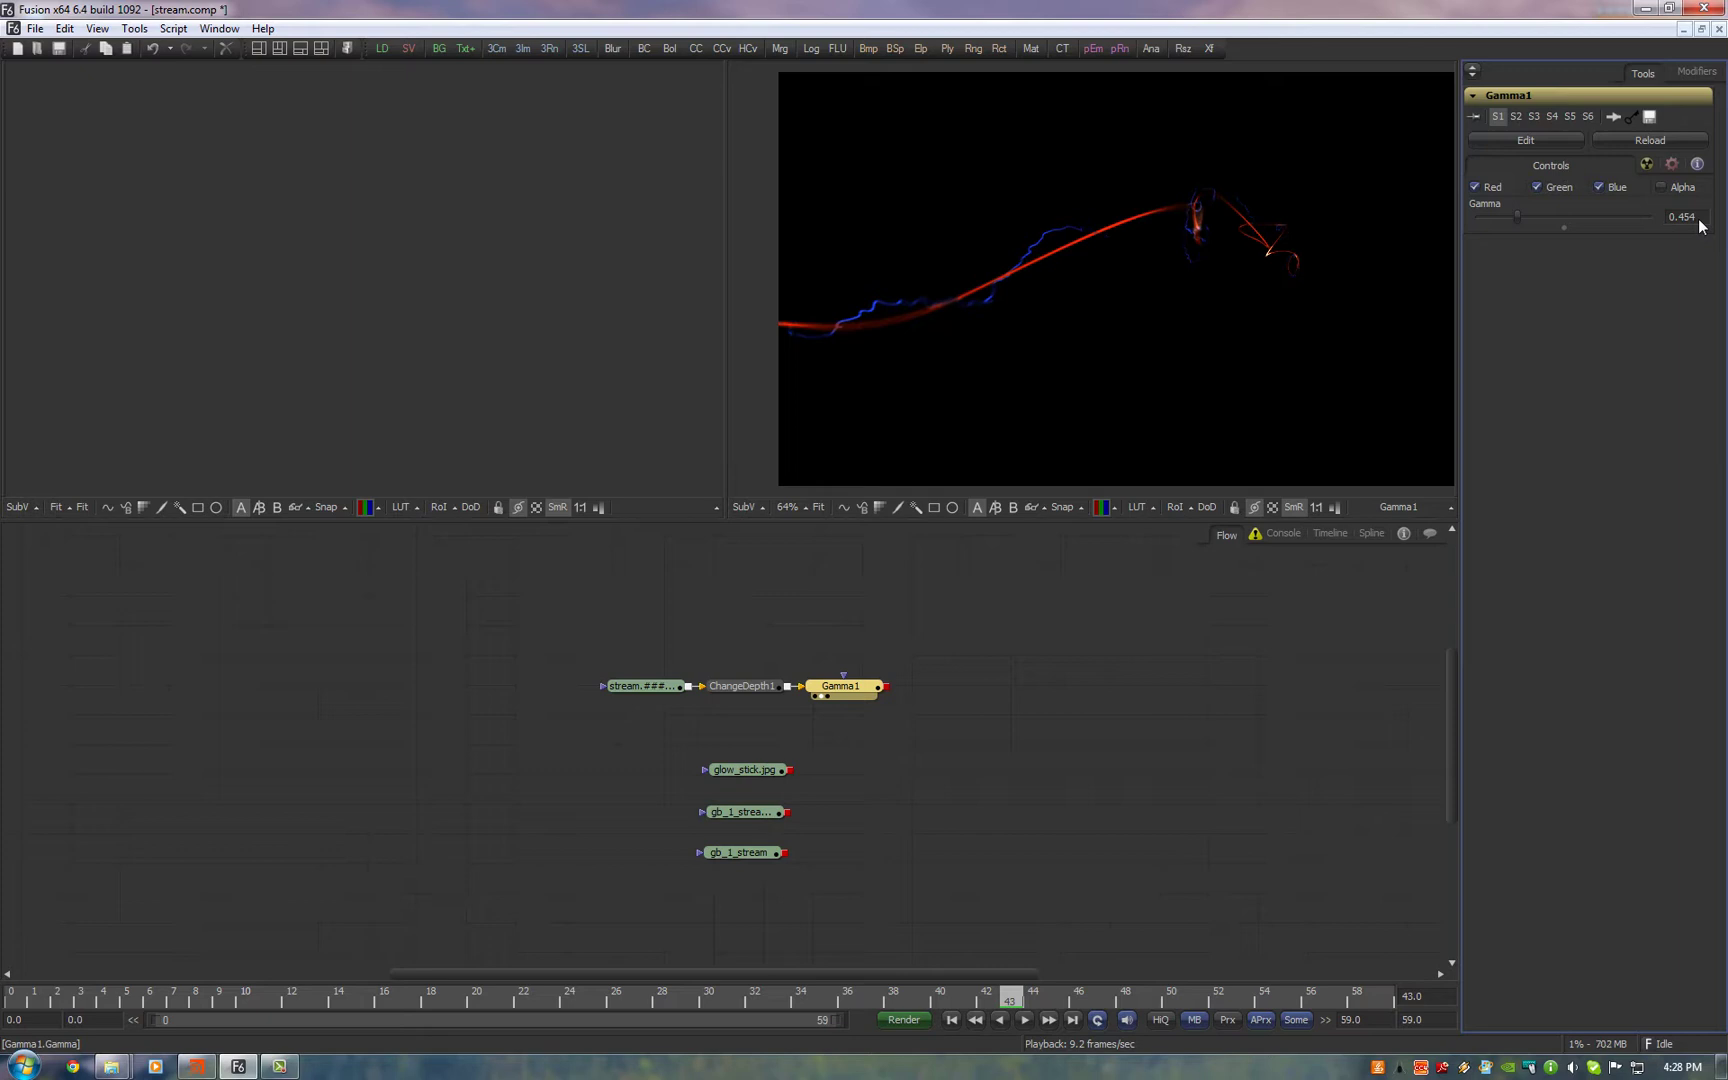
# Set the viewer LUT's Color Gamma to 2.2 in the LUT editor
pyautogui.click(1135, 505)
pyautogui.click(1142, 492)
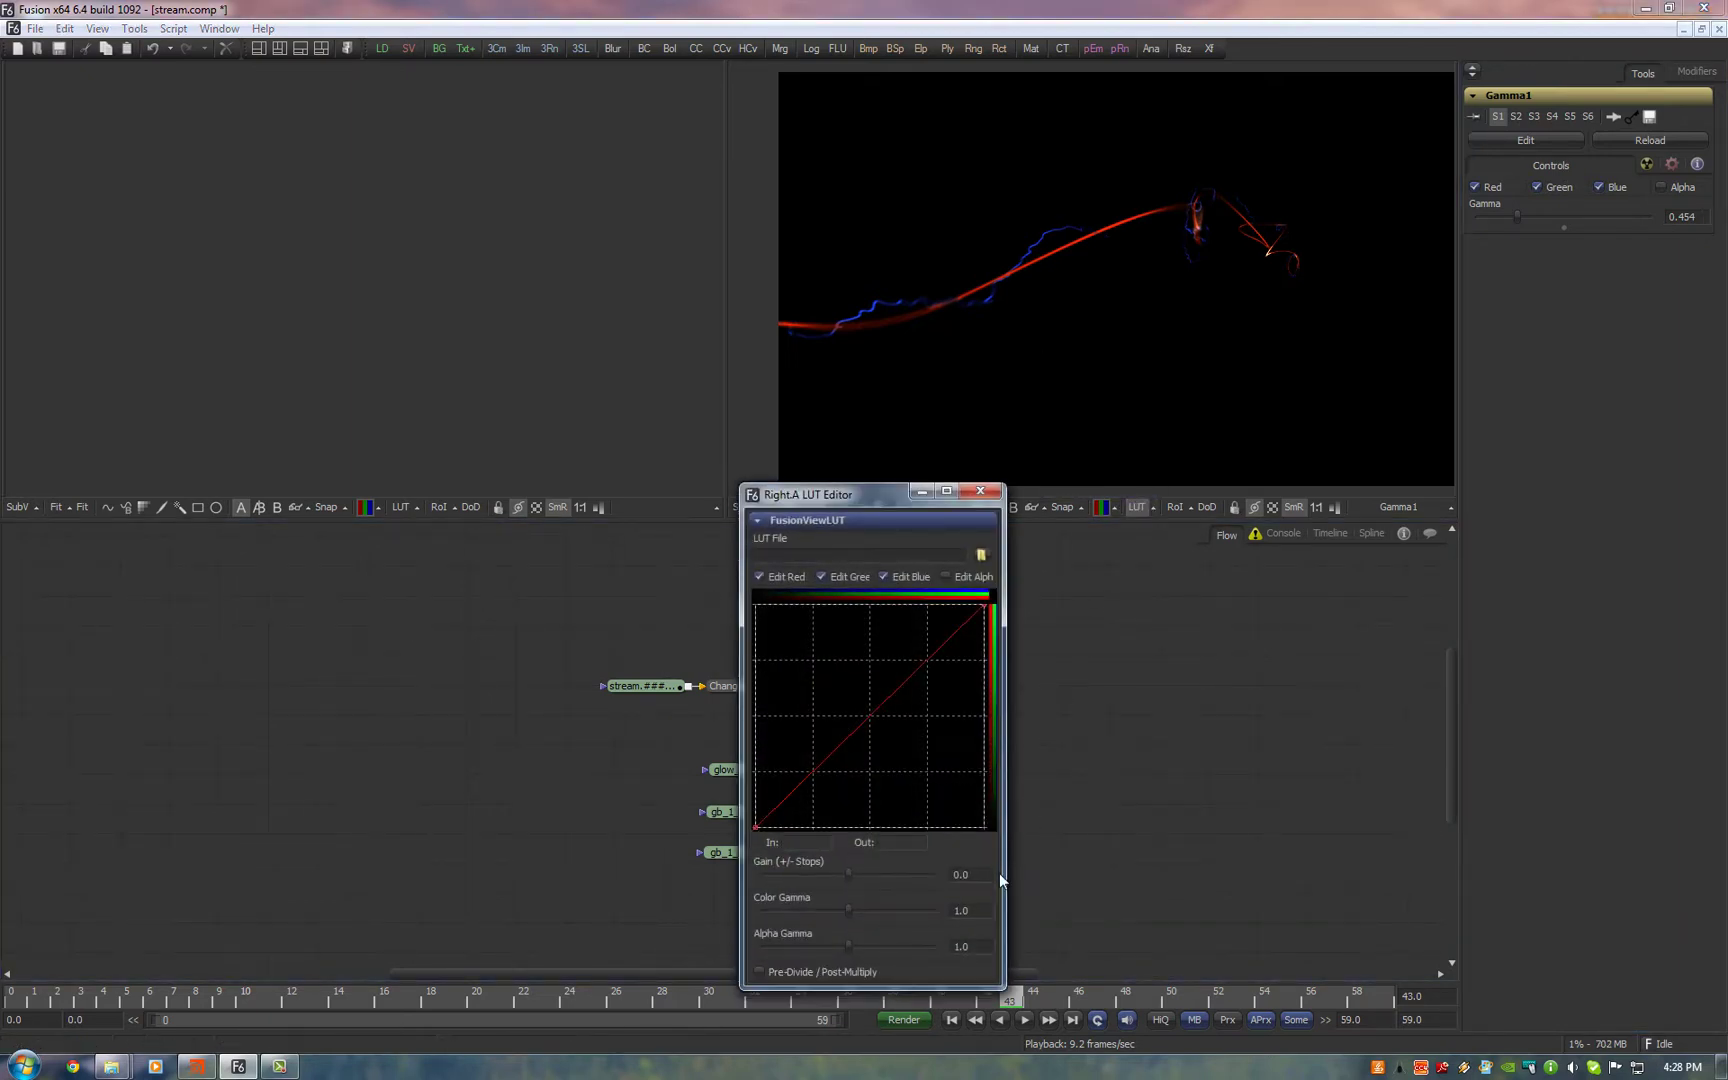
pyautogui.moveTo(897, 494); pyautogui.dragTo(893, 424)
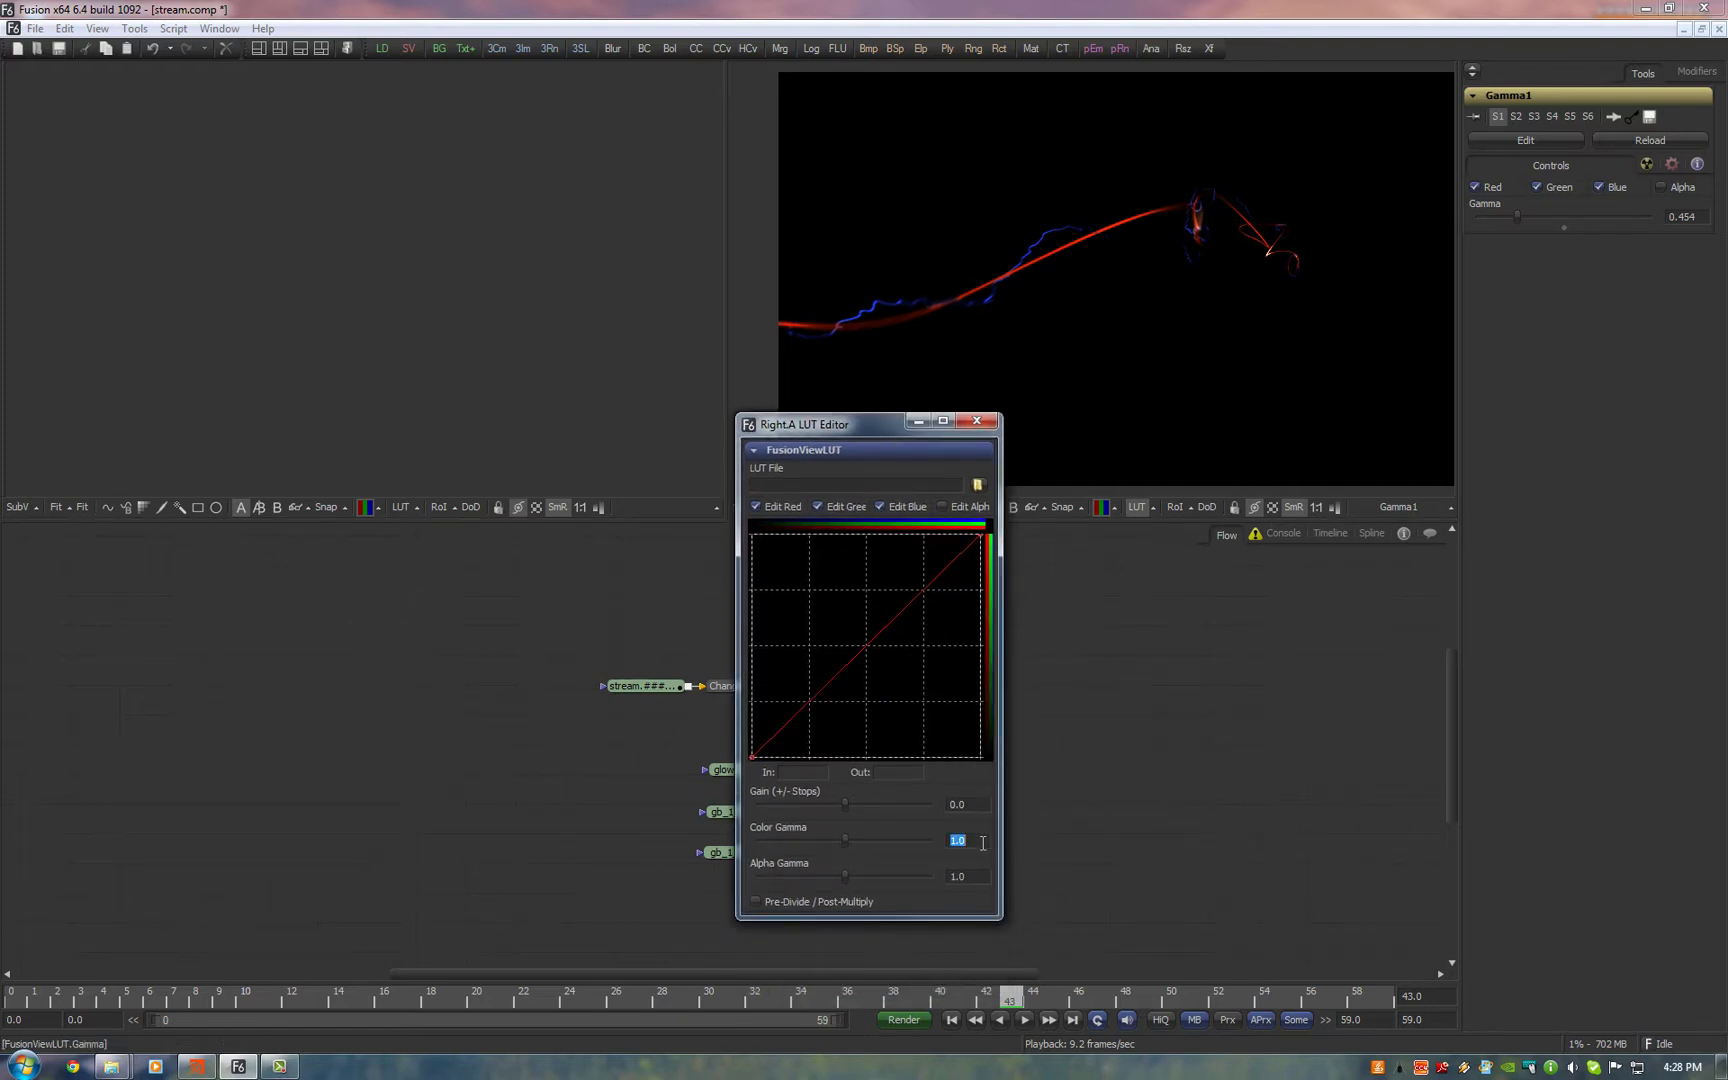
pyautogui.write('2.2')
pyautogui.press('Tab')
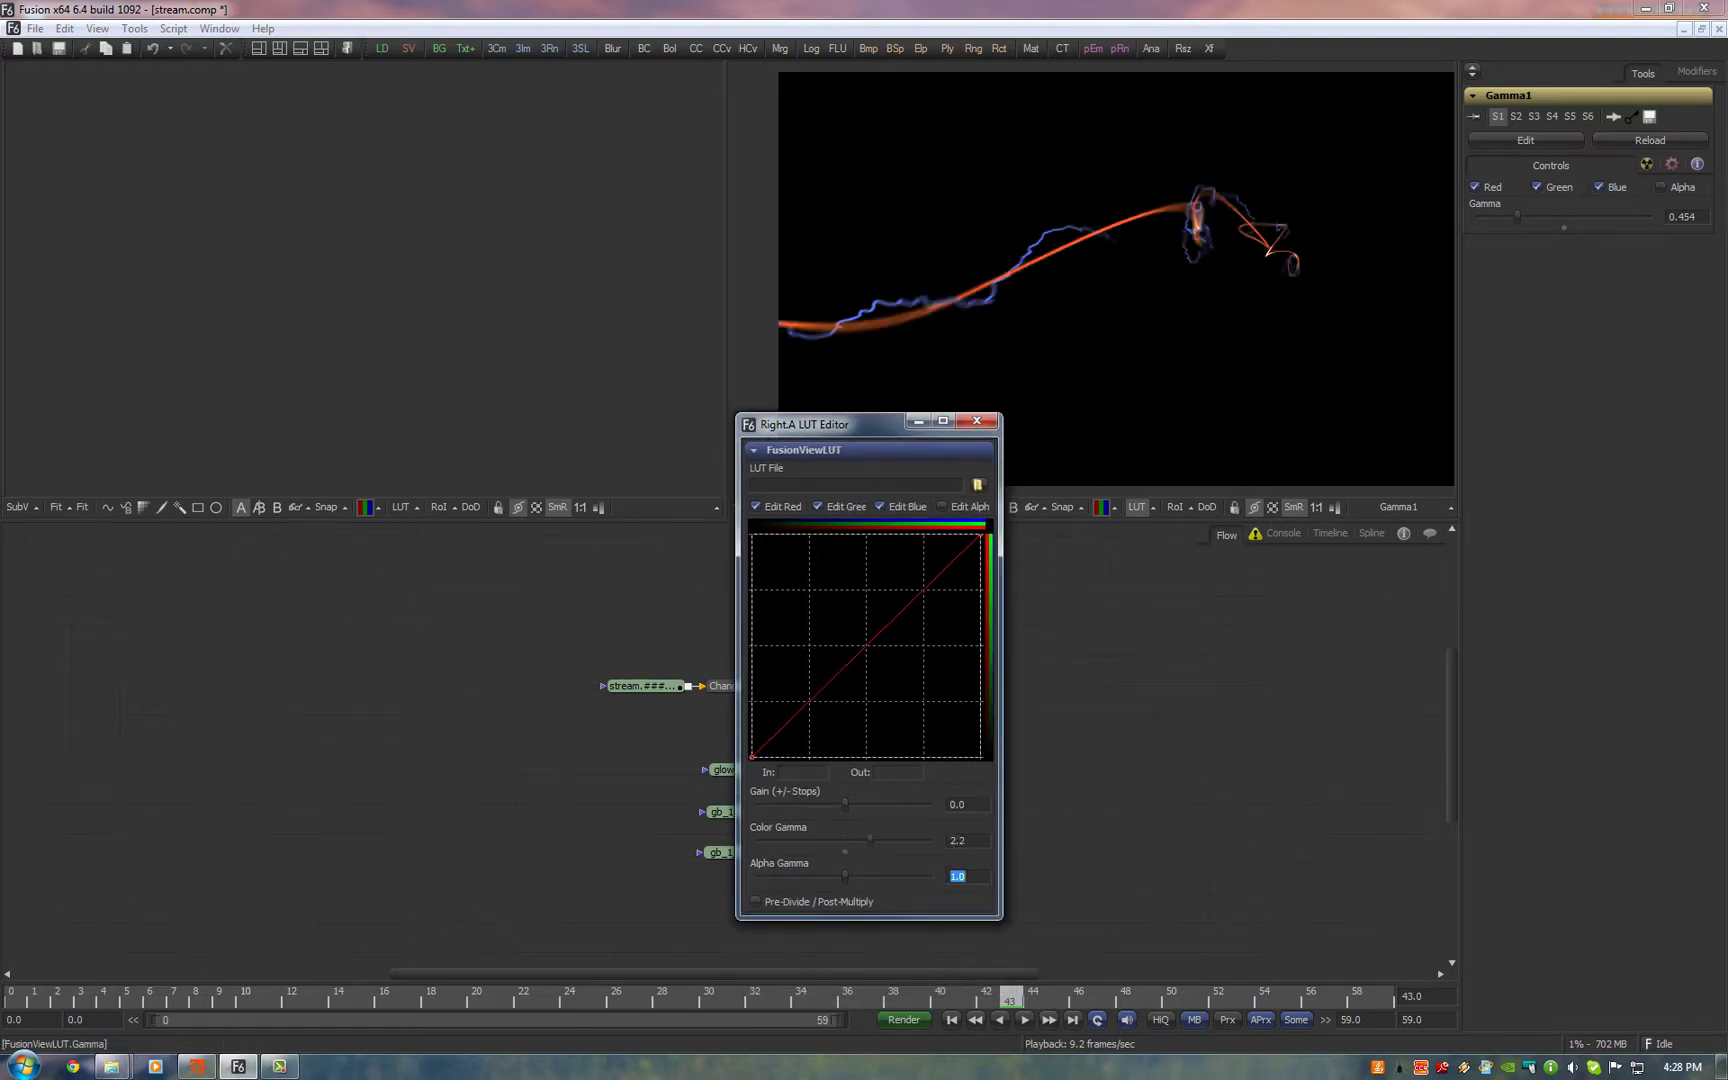
pyautogui.click(986, 424)
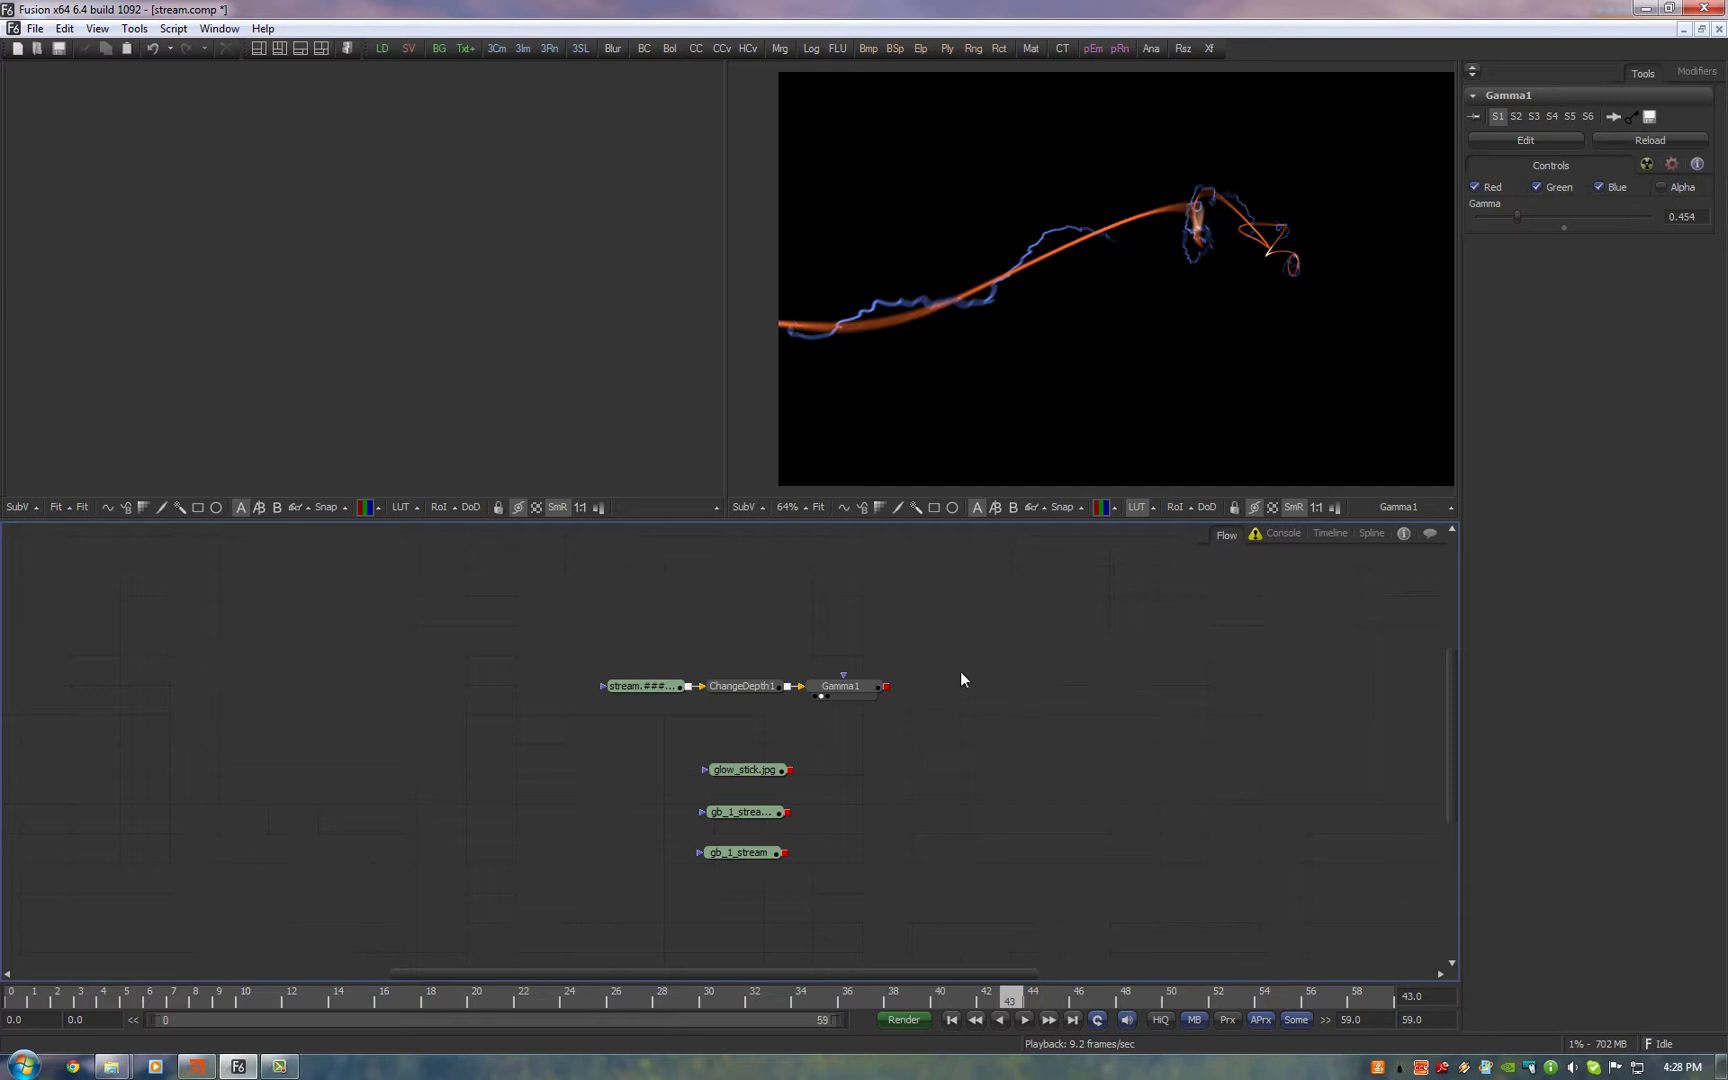
# Add an AFX Glow after Gamma1, view it, and drop its Threshold to 0
pyautogui.click(862, 691)
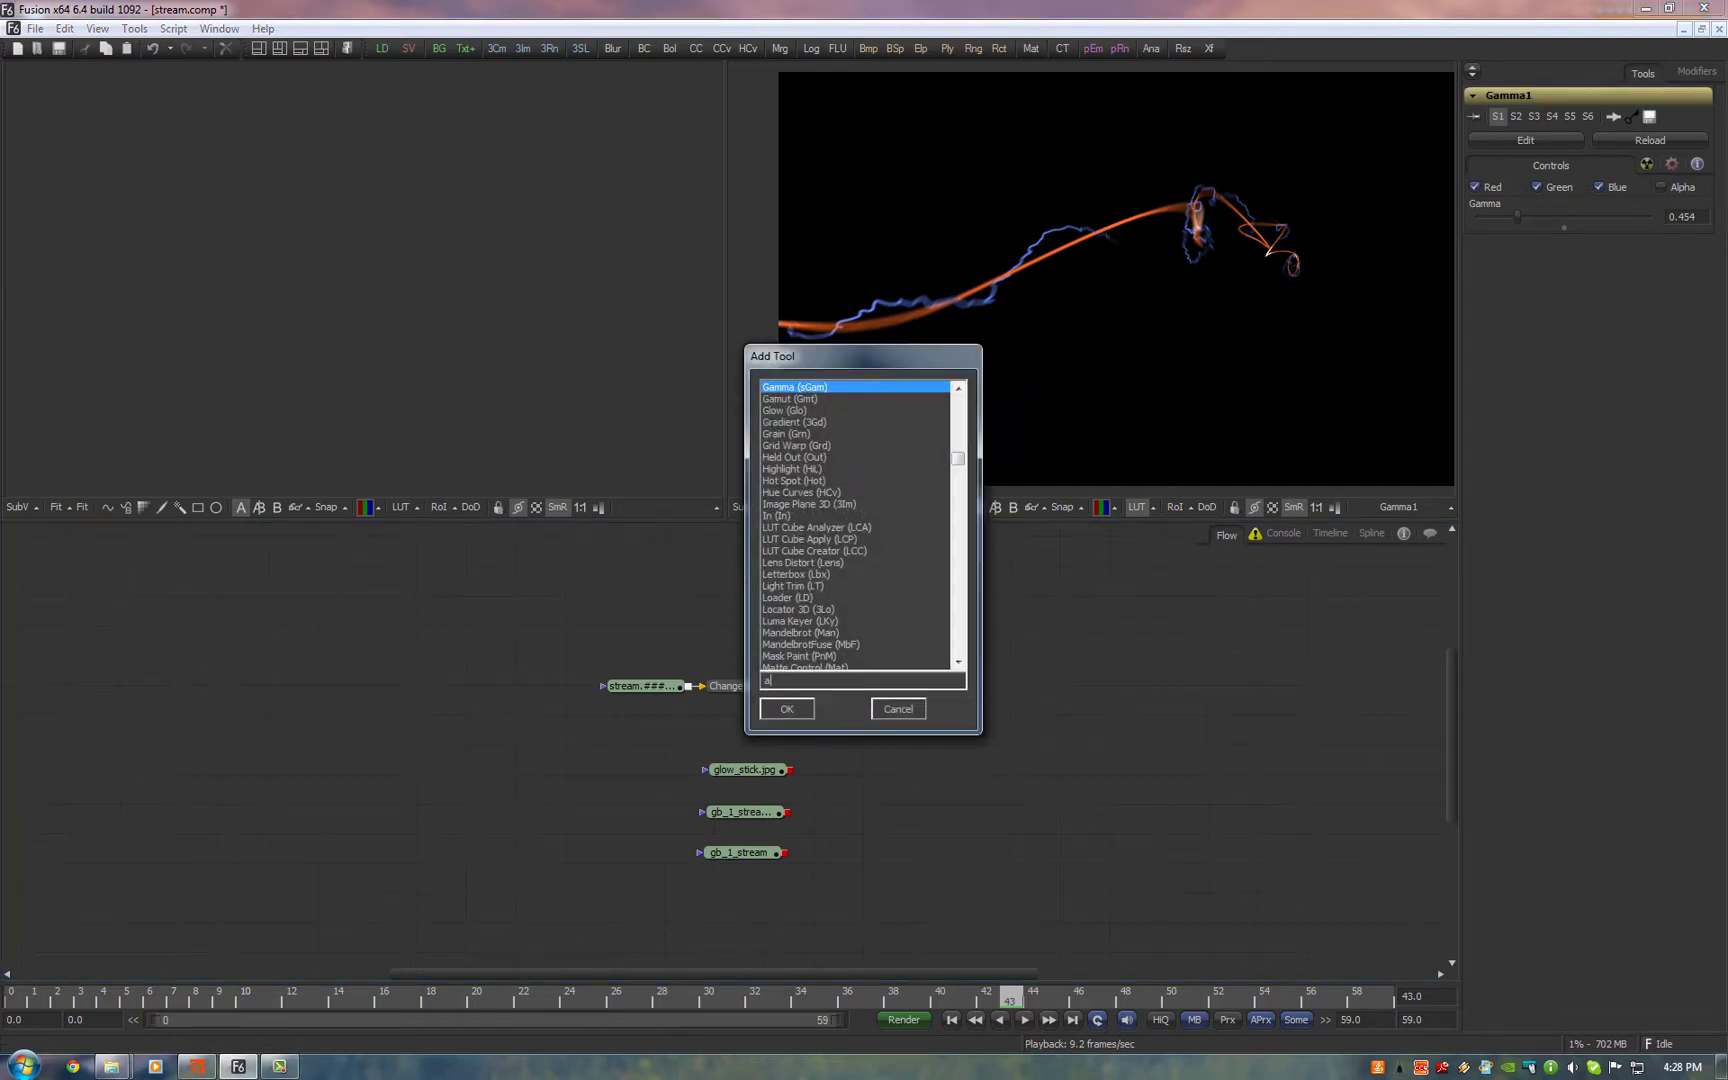
pyautogui.write('fx')
pyautogui.press('Down')
pyautogui.press('Down')
pyautogui.press('Down')
pyautogui.press('Down')
pyautogui.press('Return')
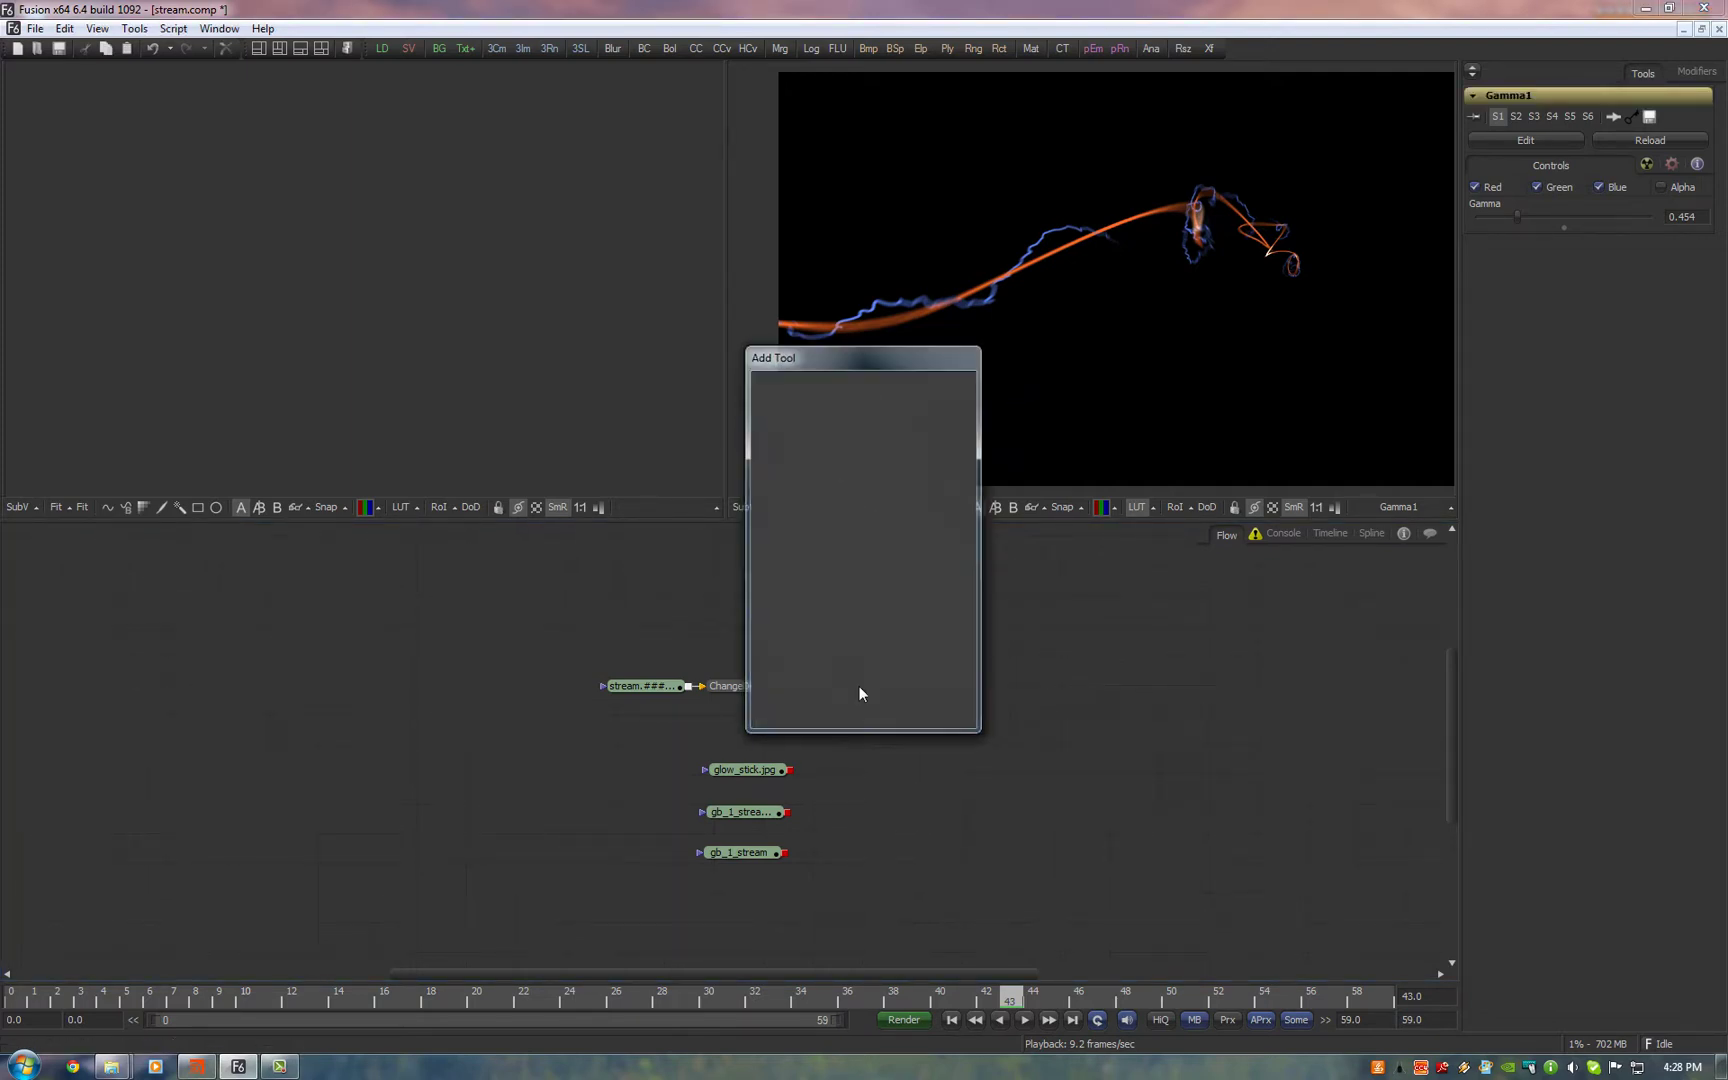
pyautogui.press('2')
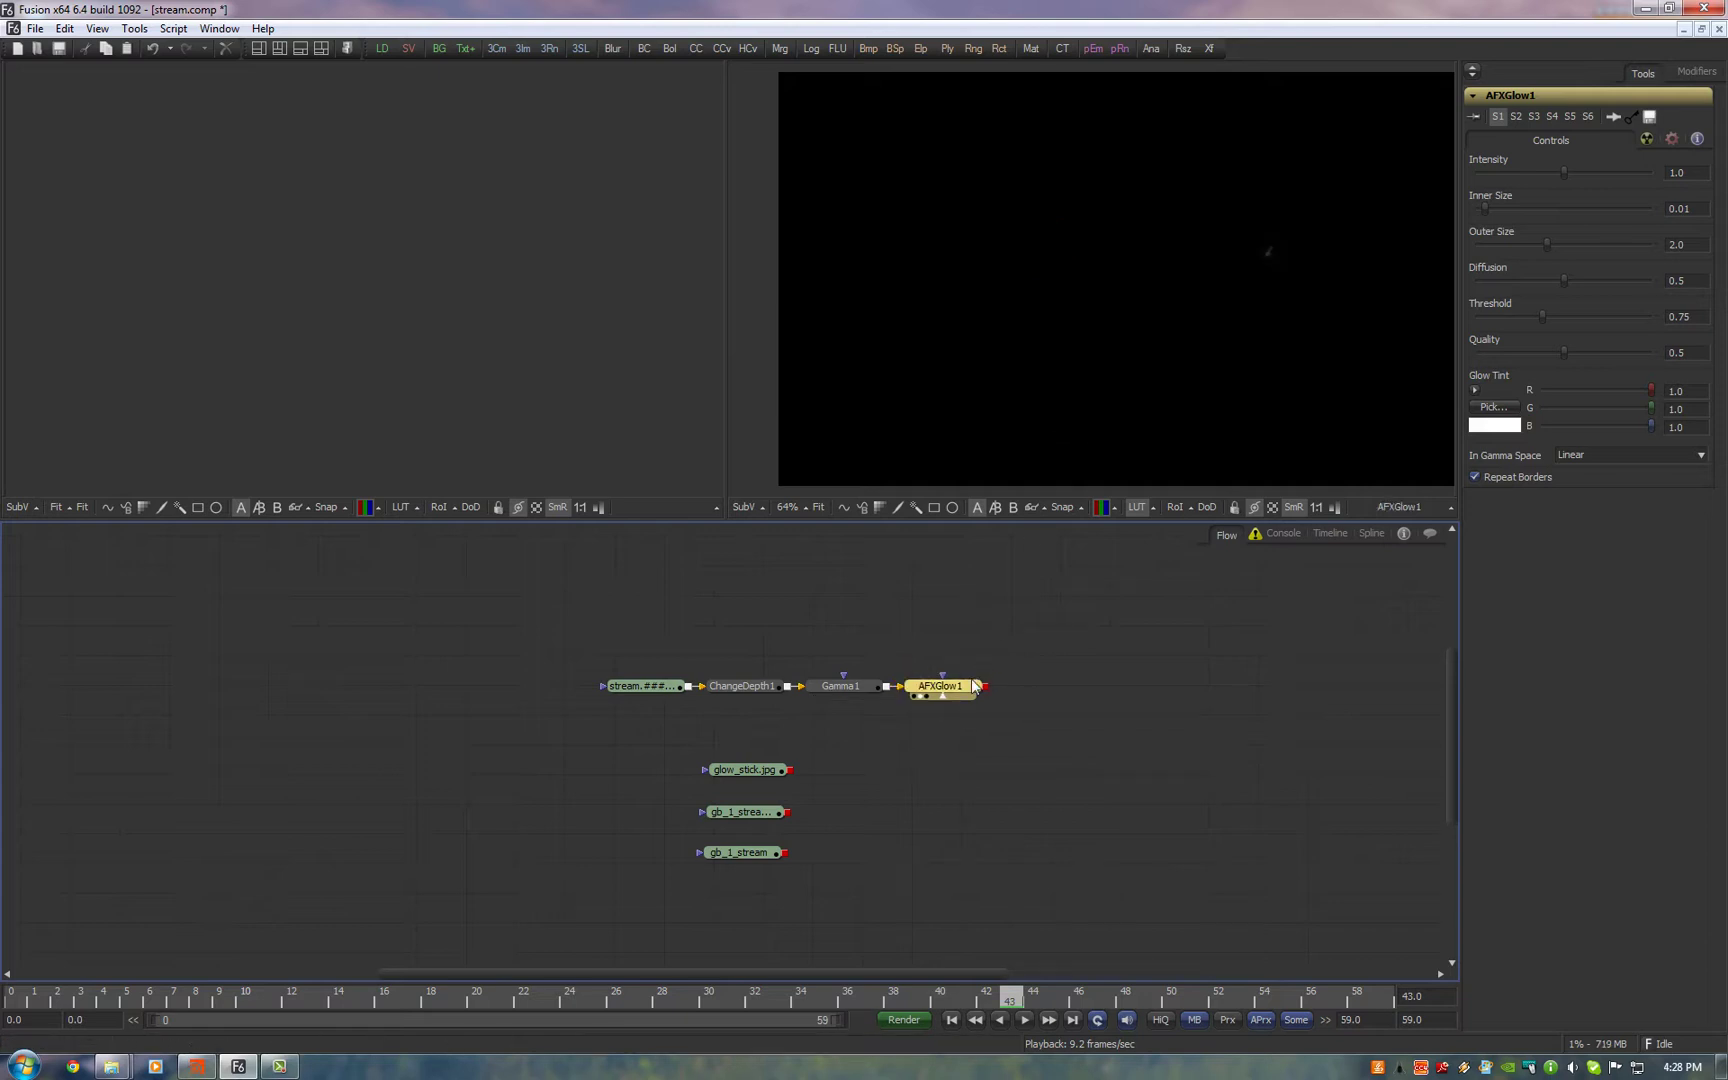
pyautogui.moveTo(995, 662); pyautogui.dragTo(886, 687)
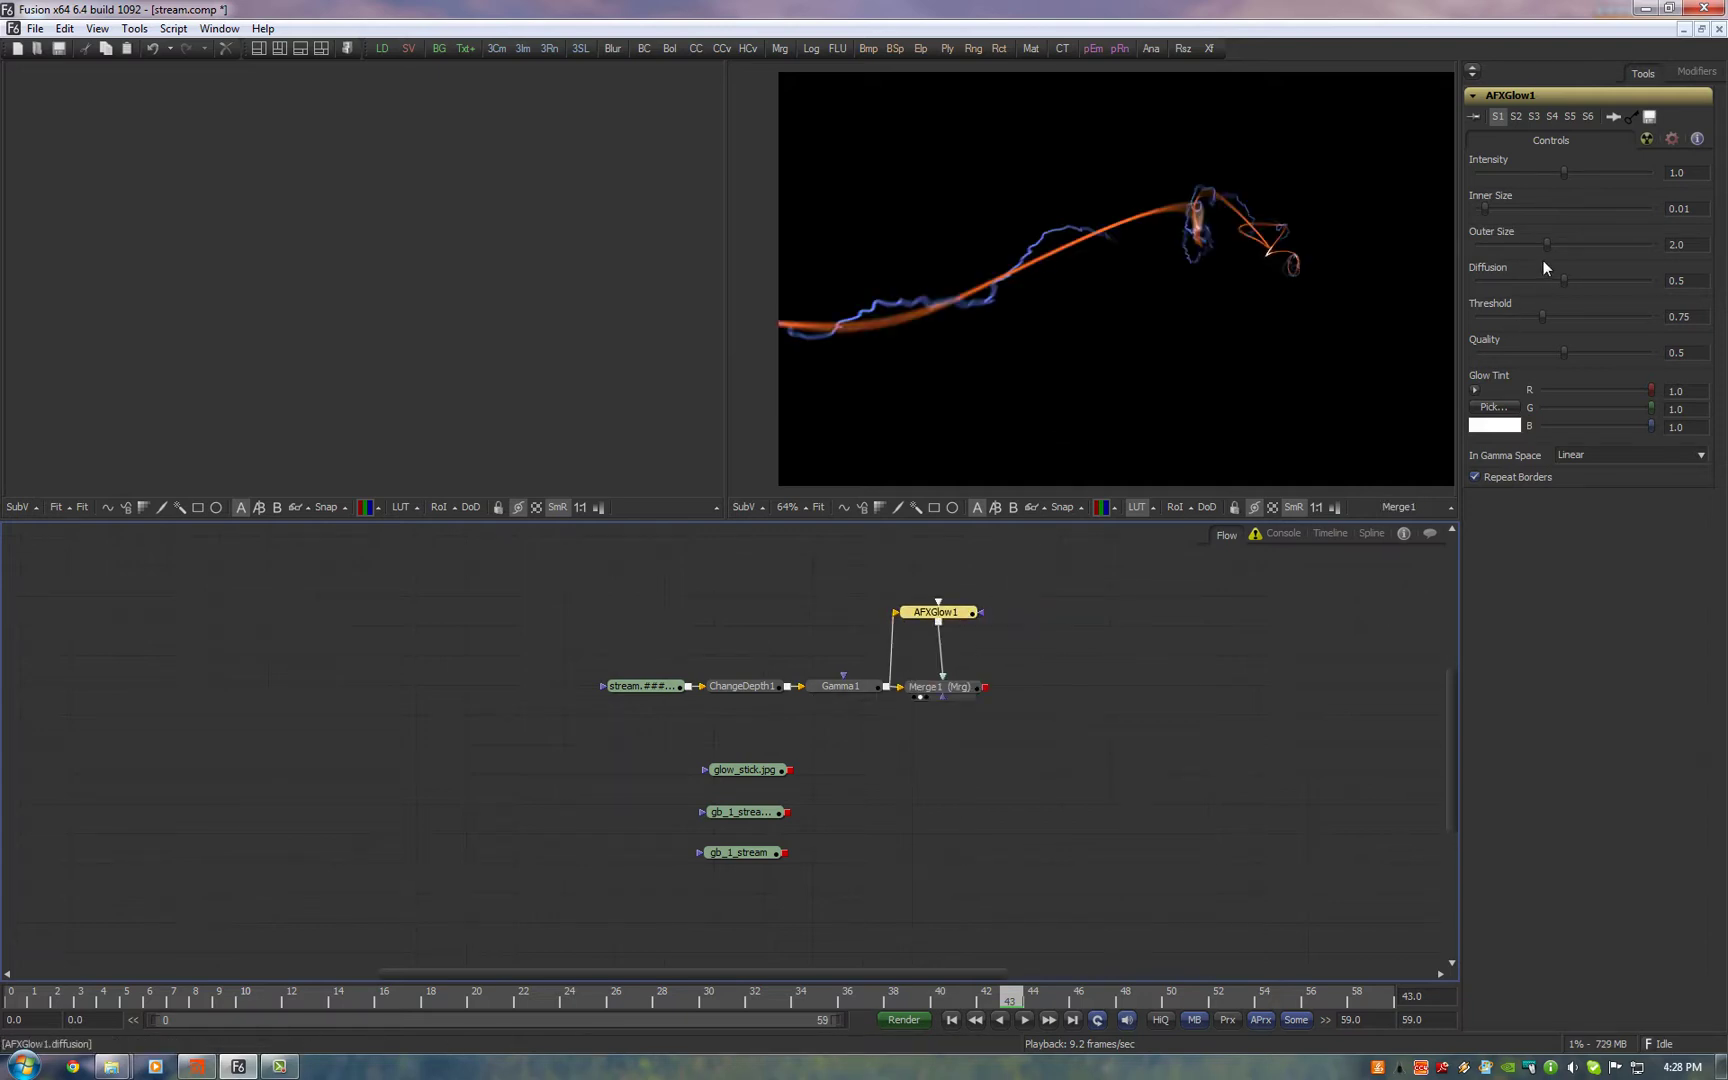
pyautogui.moveTo(1547, 314); pyautogui.dragTo(1461, 339)
# Raise the glow Intensity to 50, passing through 5 and 10
pyautogui.write('5')
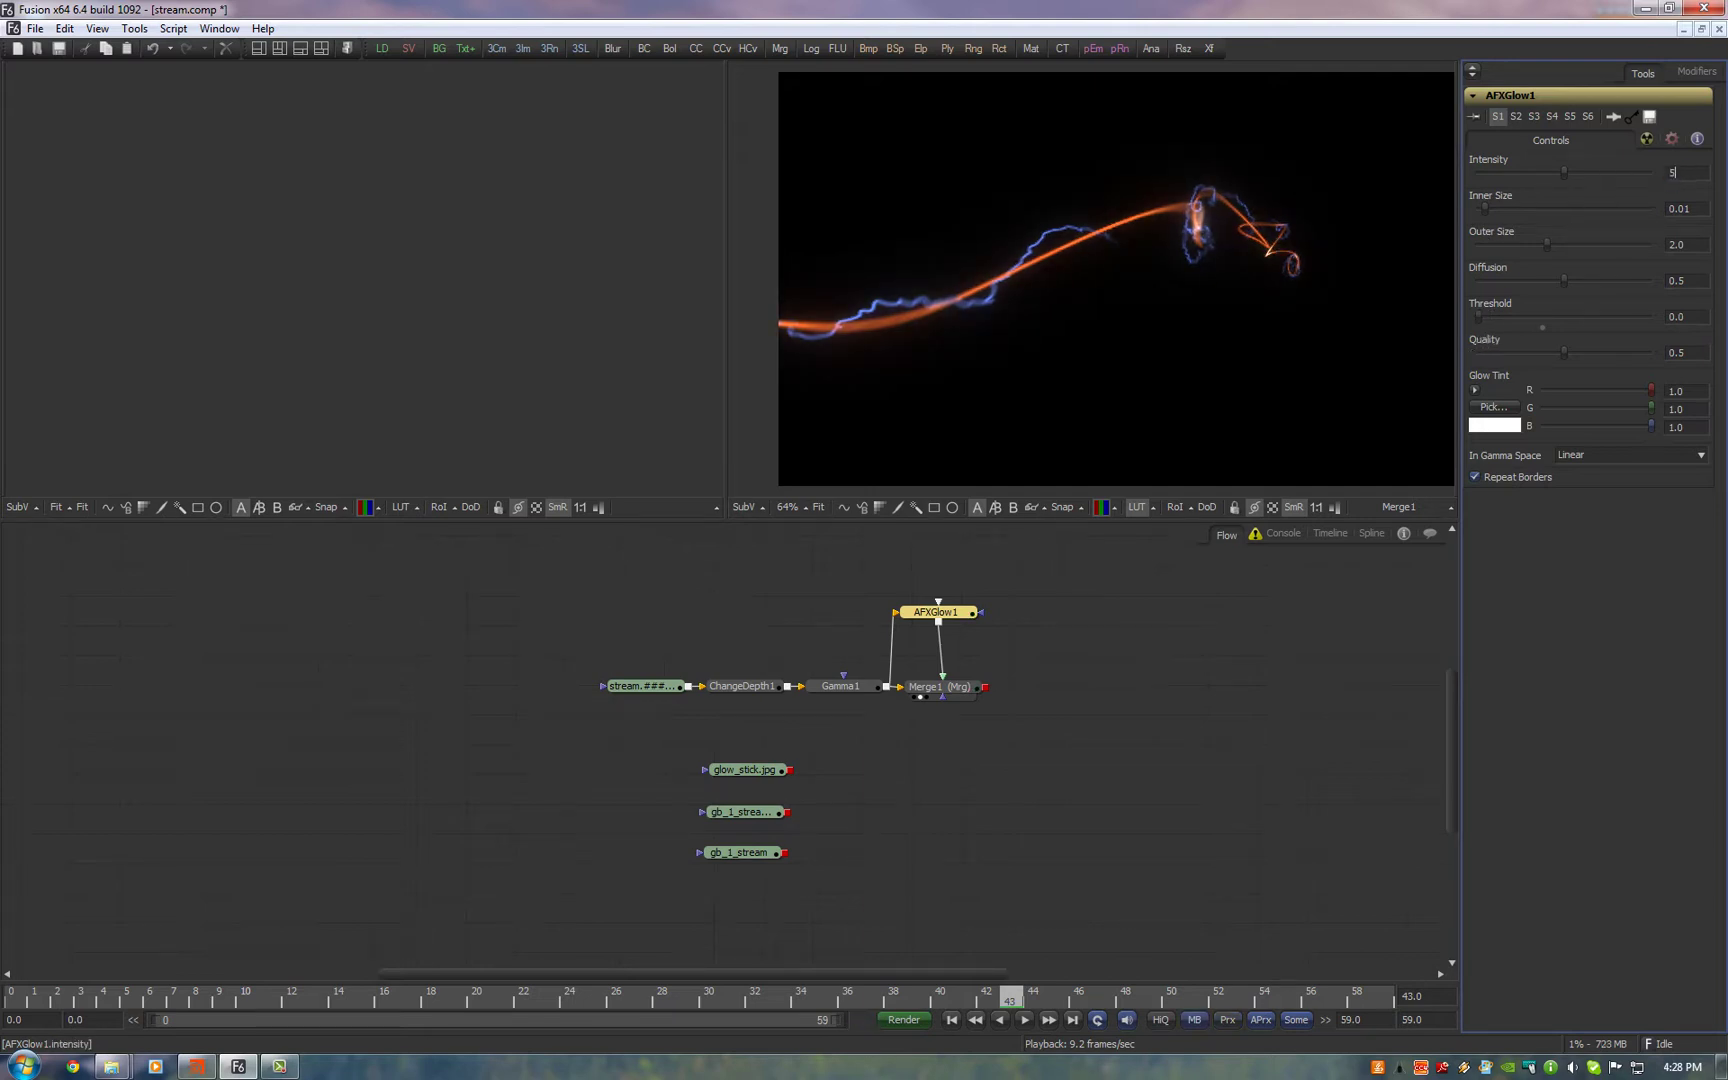
pyautogui.press('Tab')
pyautogui.click(1679, 174)
pyautogui.write('10')
pyautogui.press('Tab')
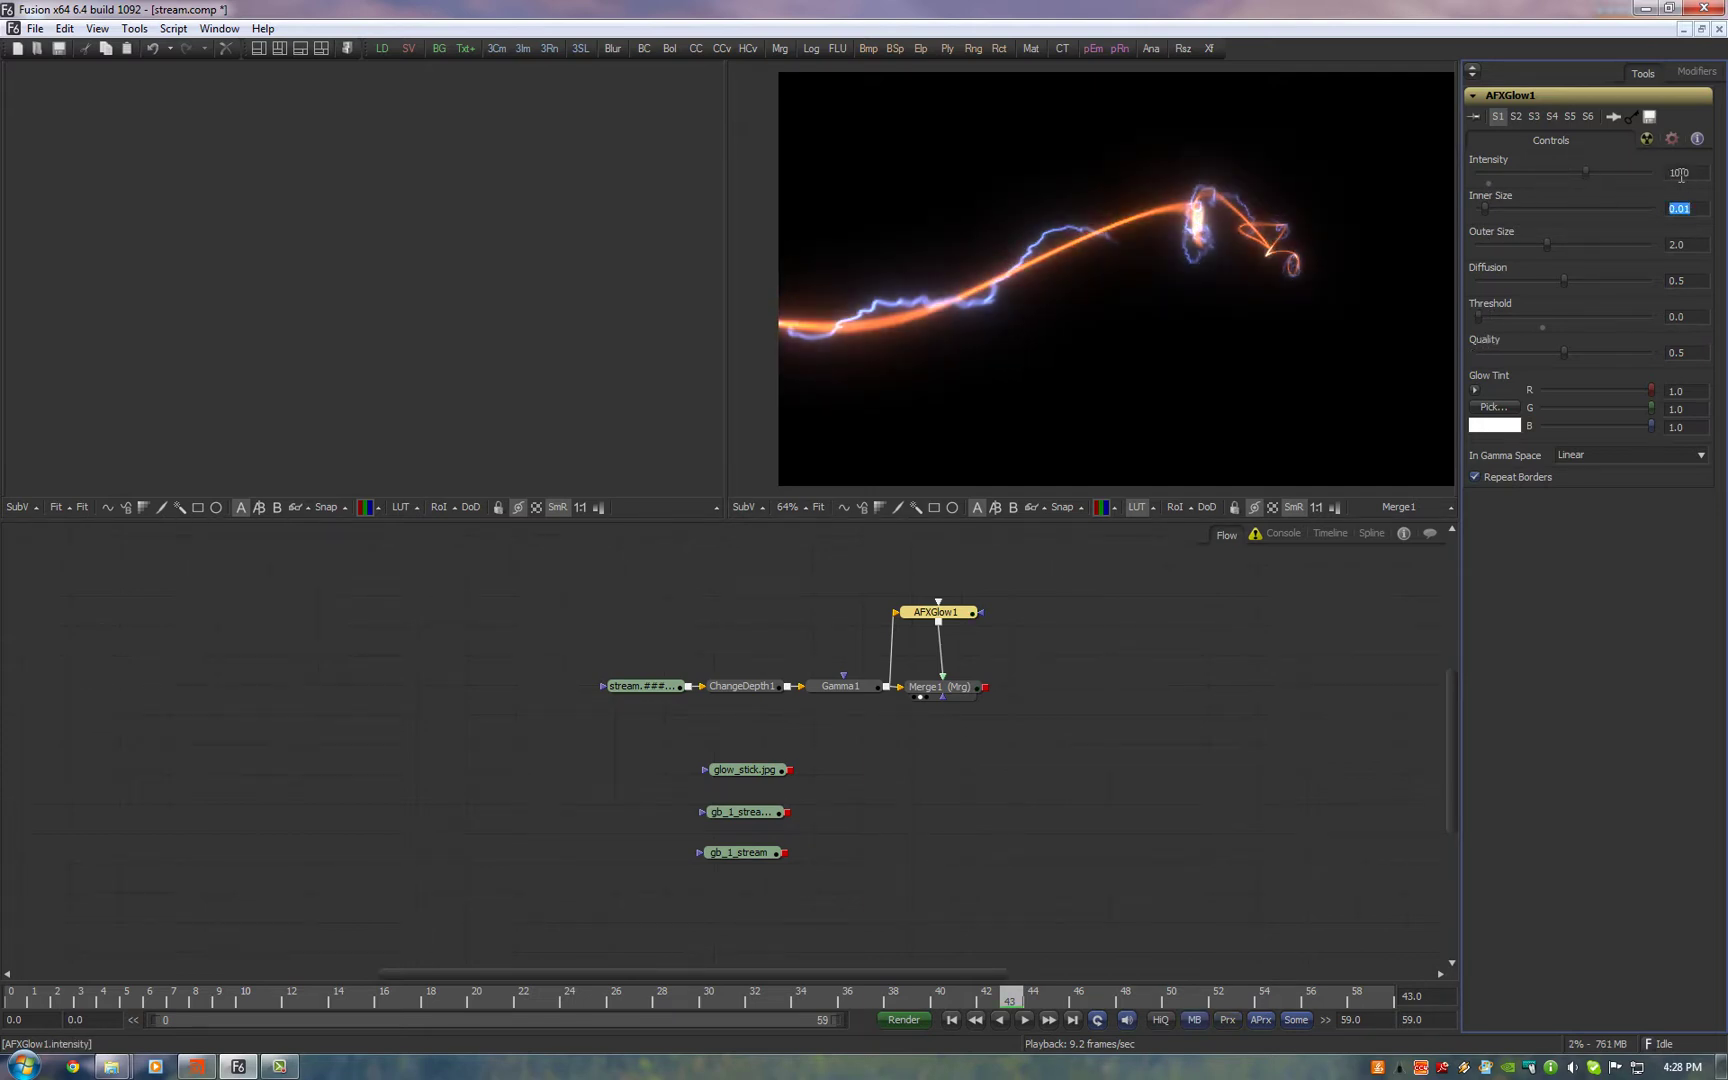
pyautogui.click(1679, 174)
pyautogui.write('50')
pyautogui.press('Tab')
# Preview the raw stream loader output and select the glow and merge nodes
pyautogui.scroll(1, 1071, 254)
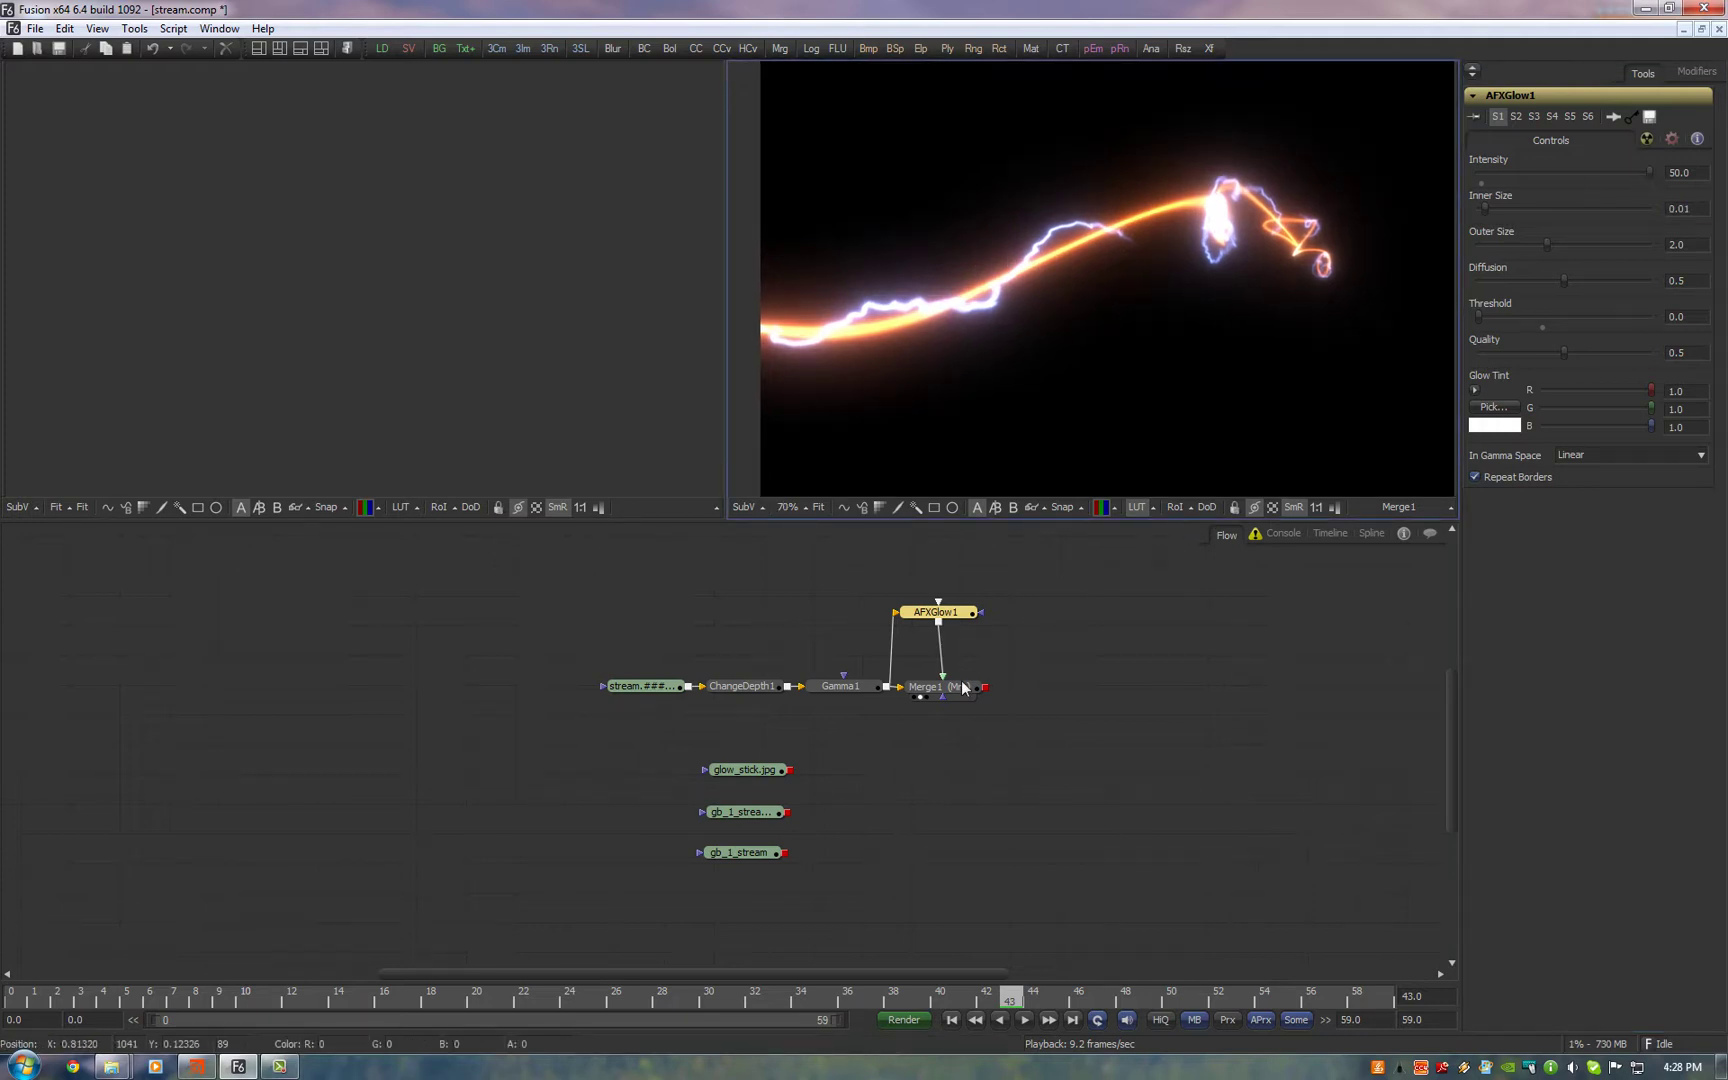
pyautogui.click(630, 695)
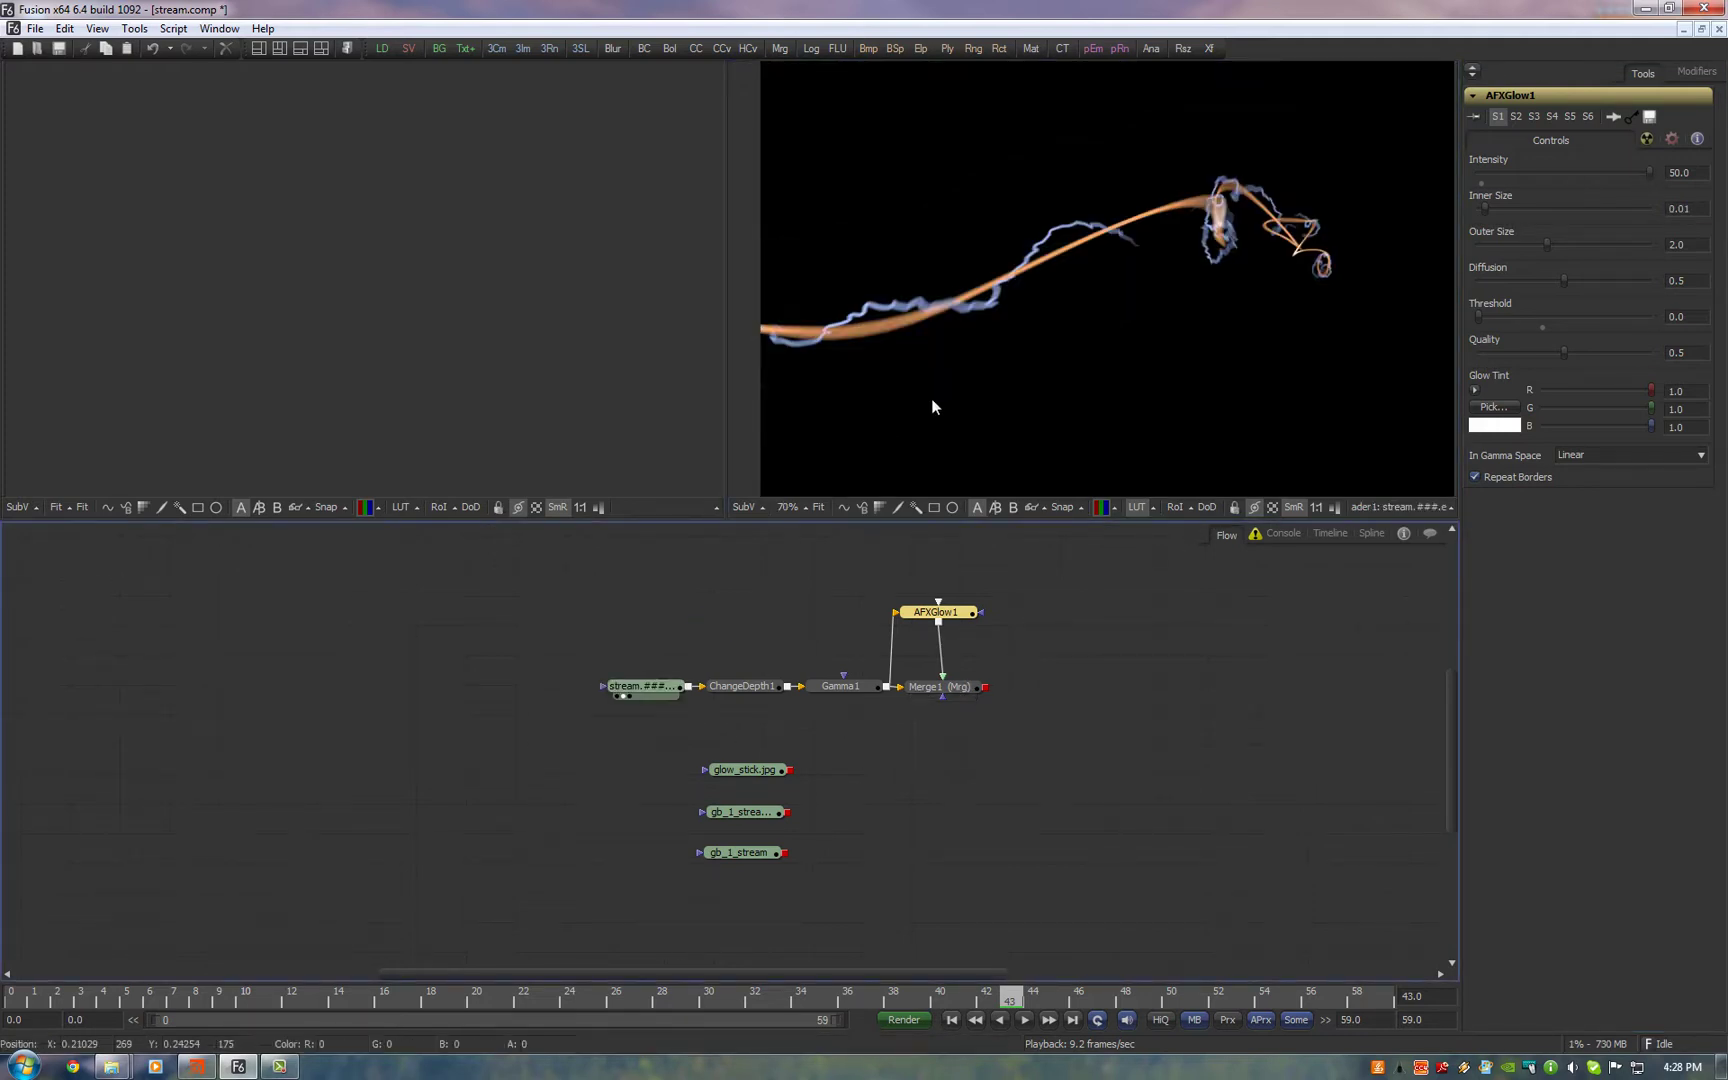
pyautogui.moveTo(1032, 582); pyautogui.dragTo(908, 701)
# Delete the glow and merge nodes, move the stream loader up, and add a Background node
pyautogui.press('Delete')
pyautogui.moveTo(742, 738); pyautogui.dragTo(889, 606)
pyautogui.hotkey('ctrl', 'space')
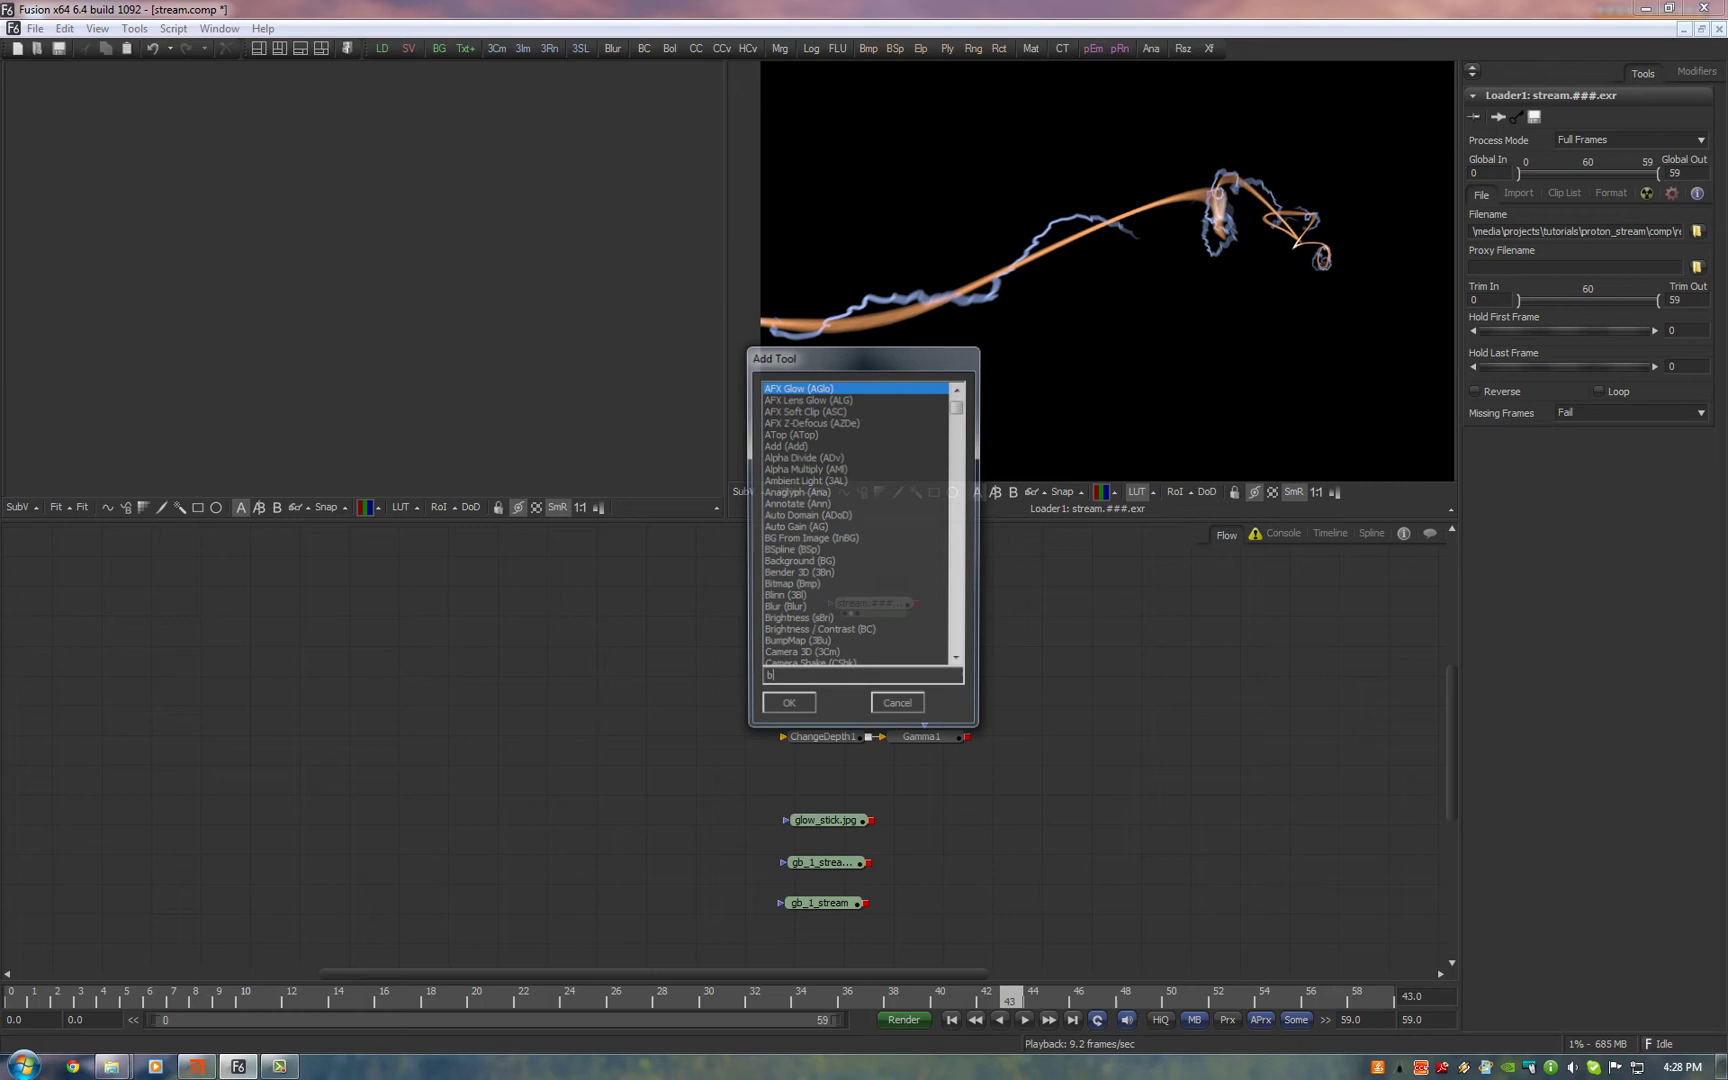
pyautogui.write('back')
pyautogui.press('Return')
pyautogui.moveTo(742, 690); pyautogui.dragTo(635, 781)
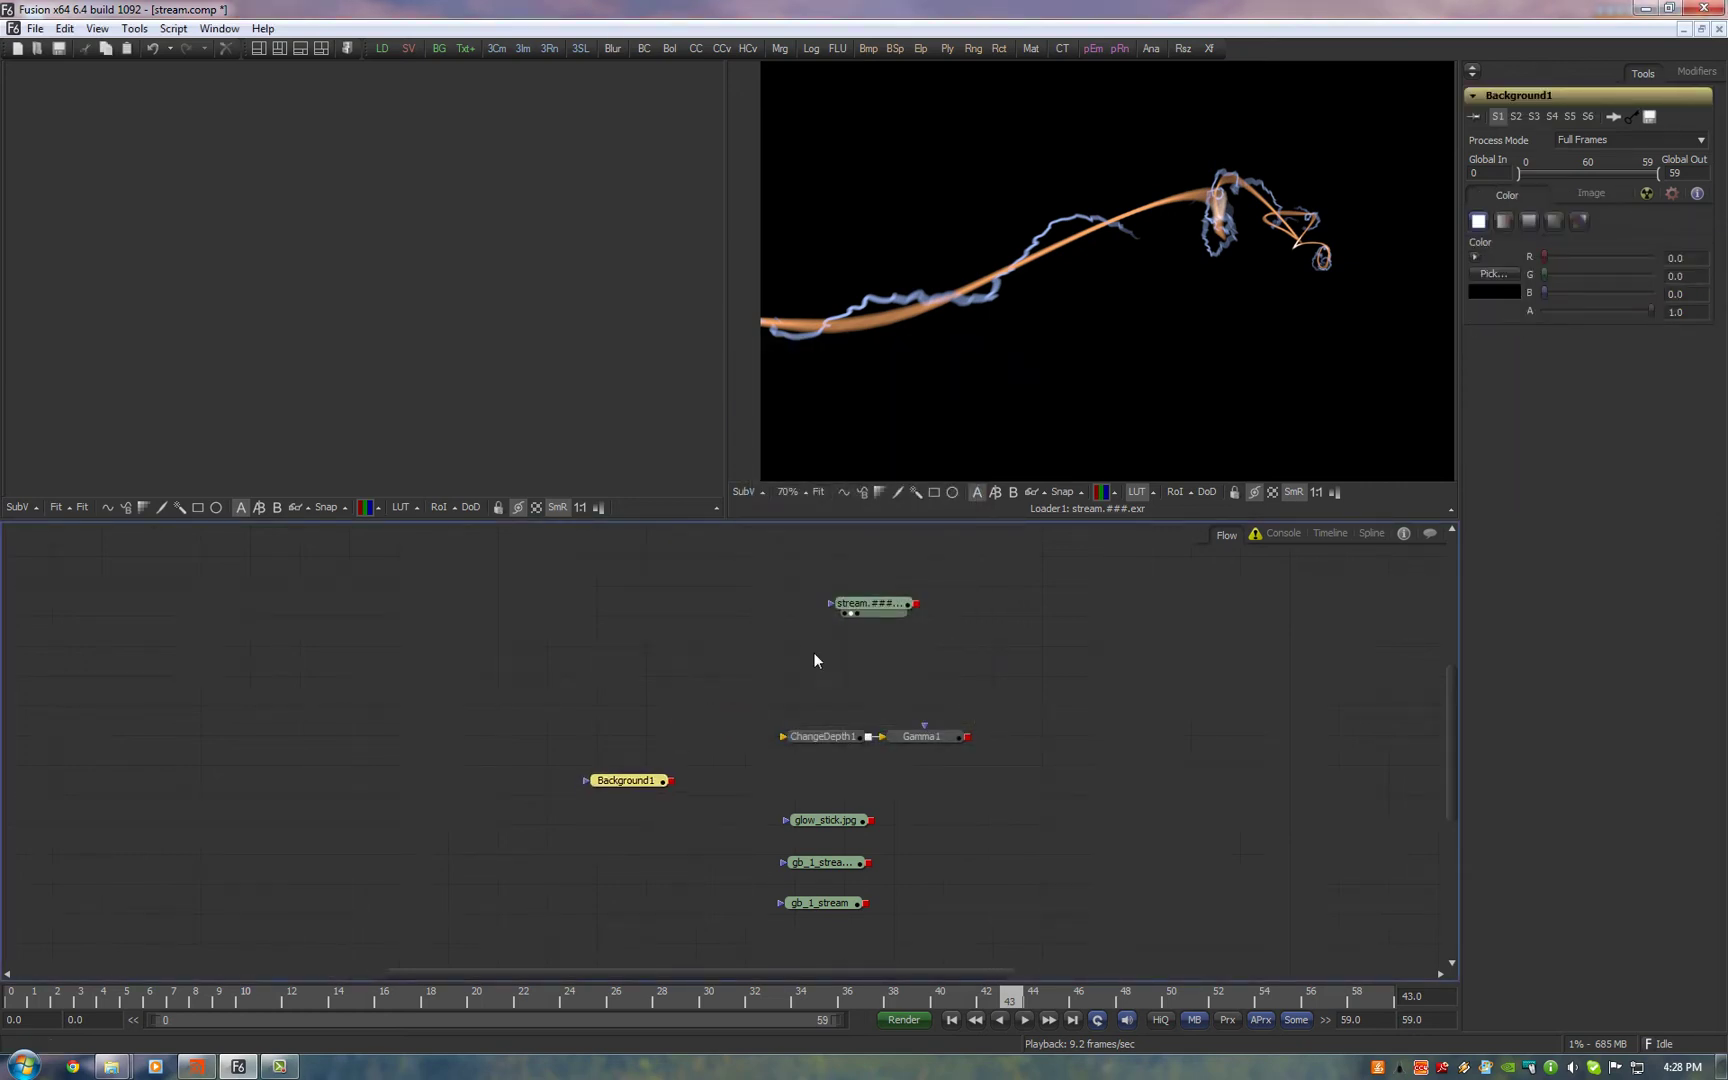
# Set the Background image size to 1280 × 720
pyautogui.click(1591, 194)
pyautogui.doubleClick(1680, 247)
pyautogui.write('1280')
pyautogui.press('Tab')
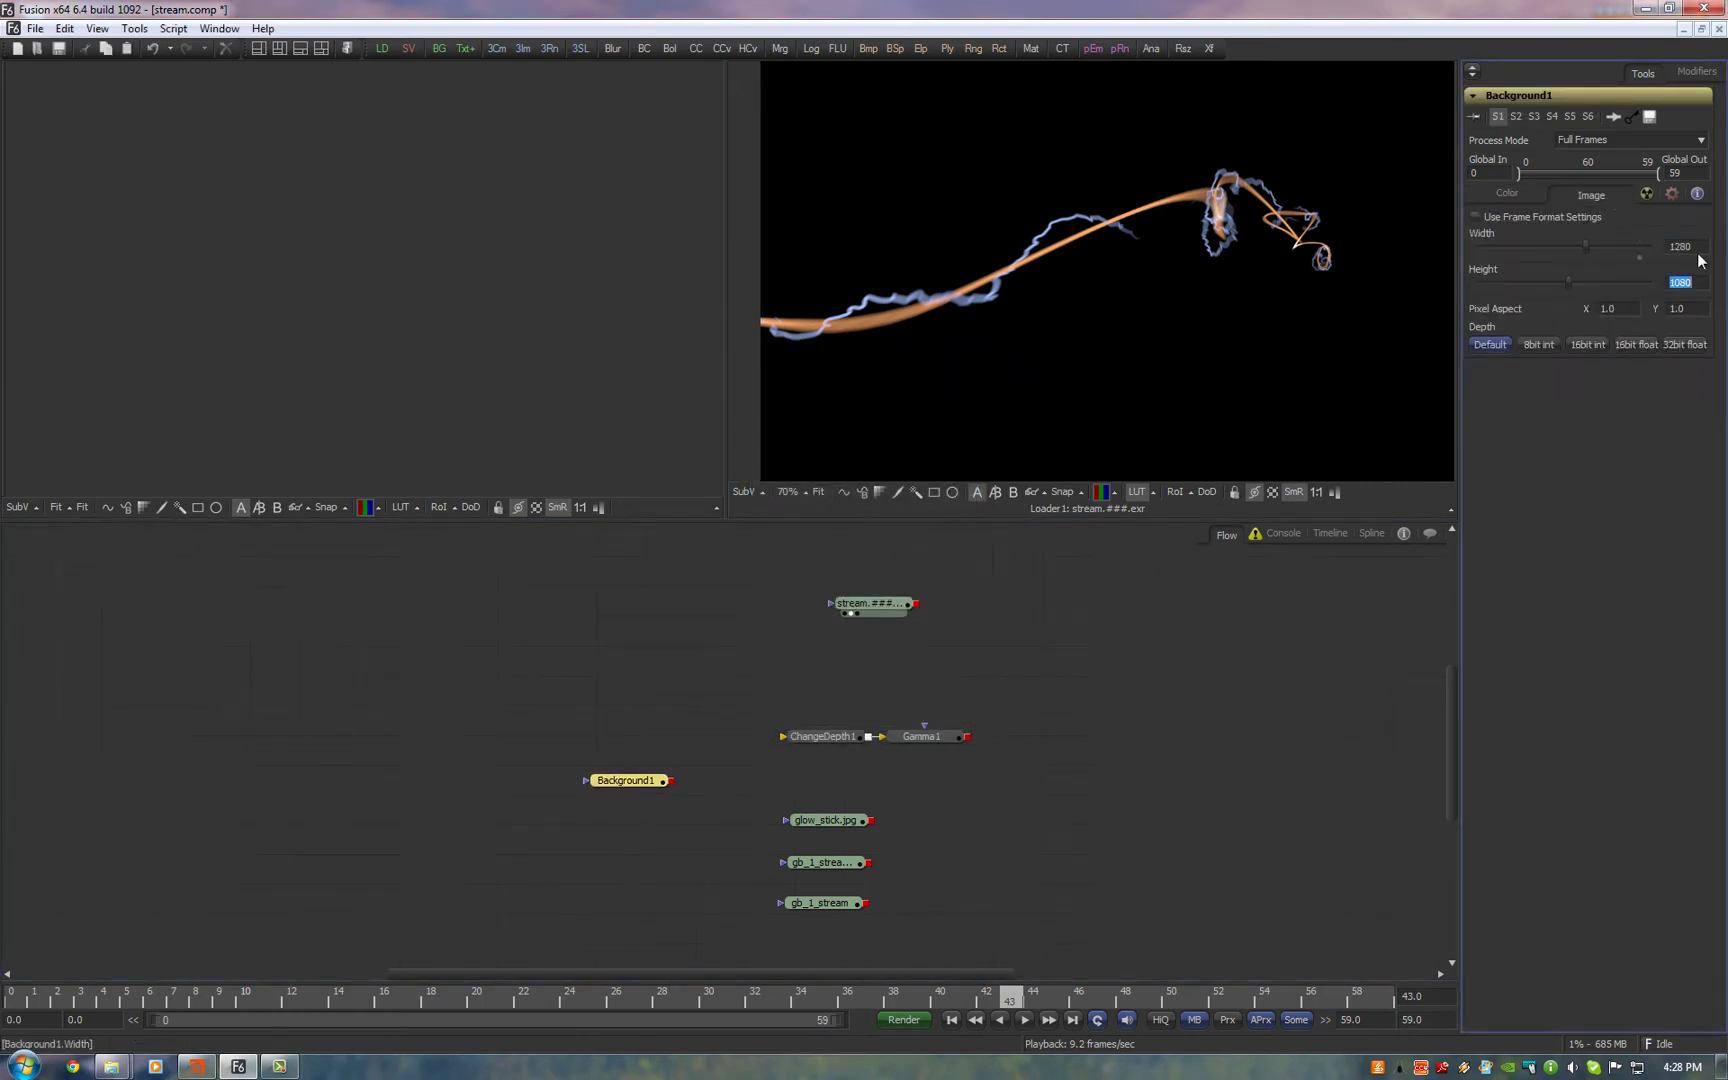
pyautogui.write('720')
pyautogui.press('Tab')
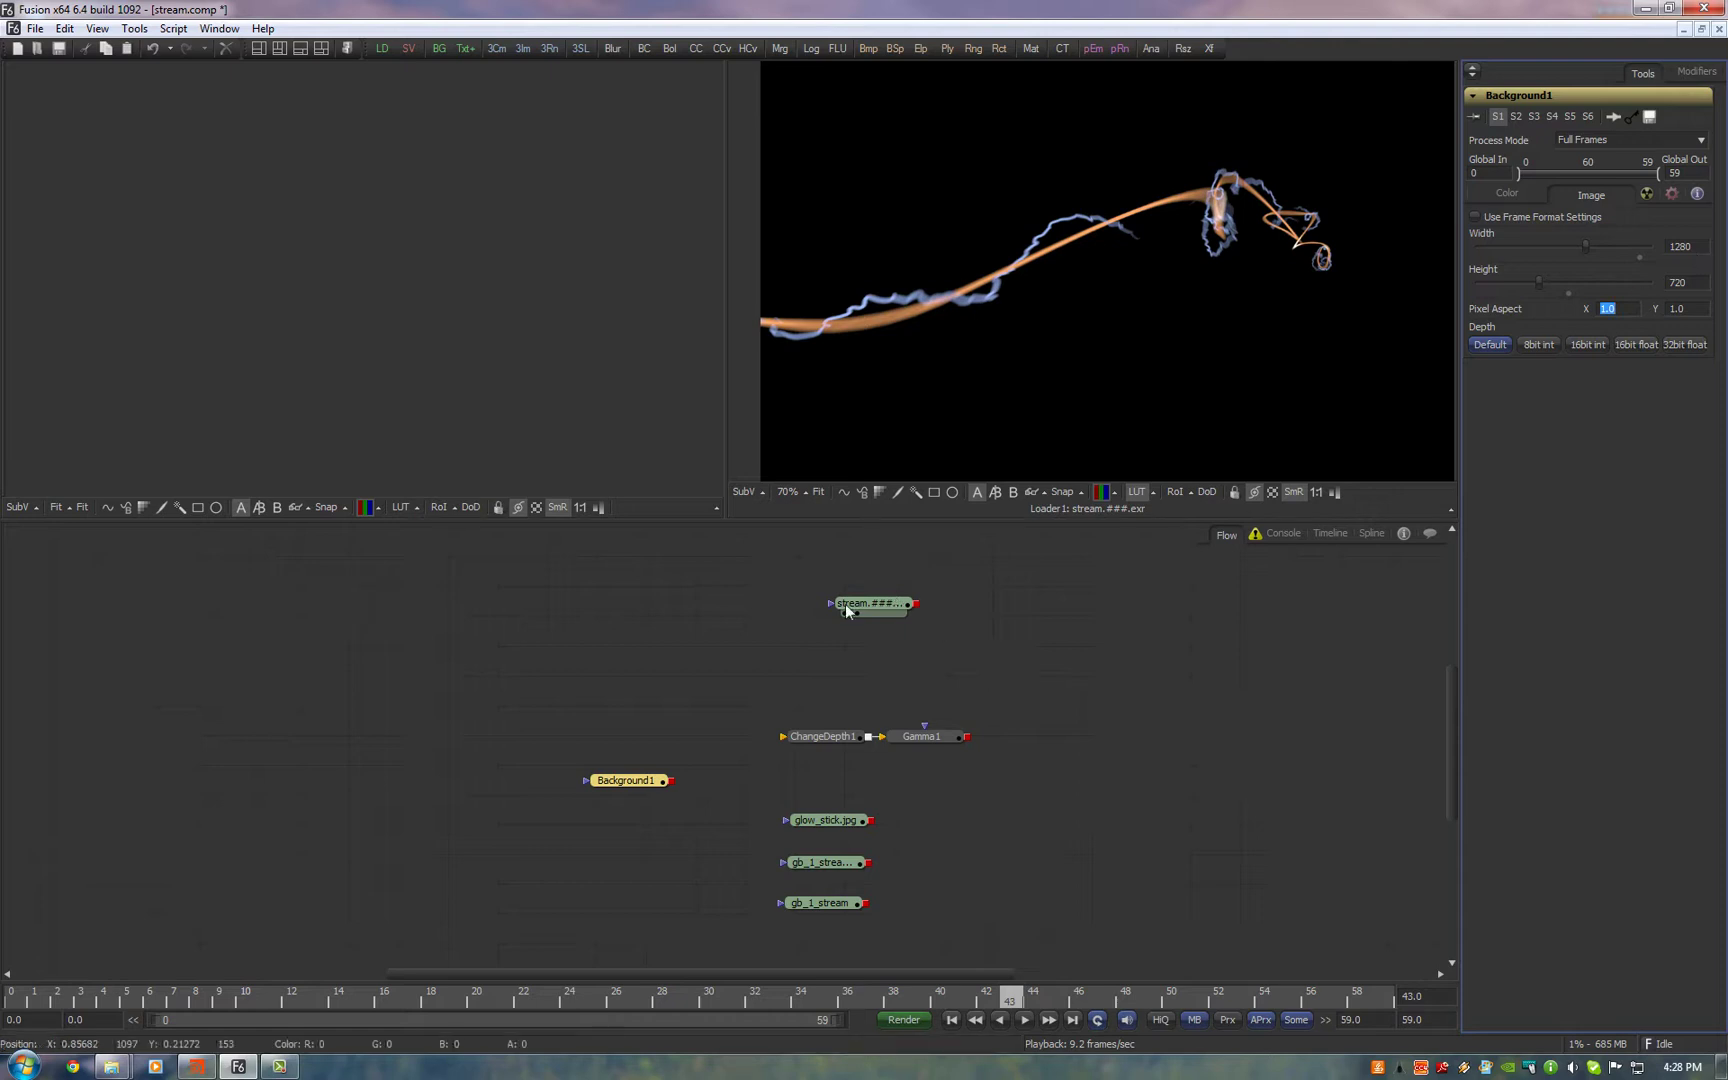
# Connect Background1 into ChangeDepth1 and move the stream loader further left
pyautogui.moveTo(670, 780); pyautogui.dragTo(783, 737)
pyautogui.moveTo(639, 789); pyautogui.dragTo(705, 745)
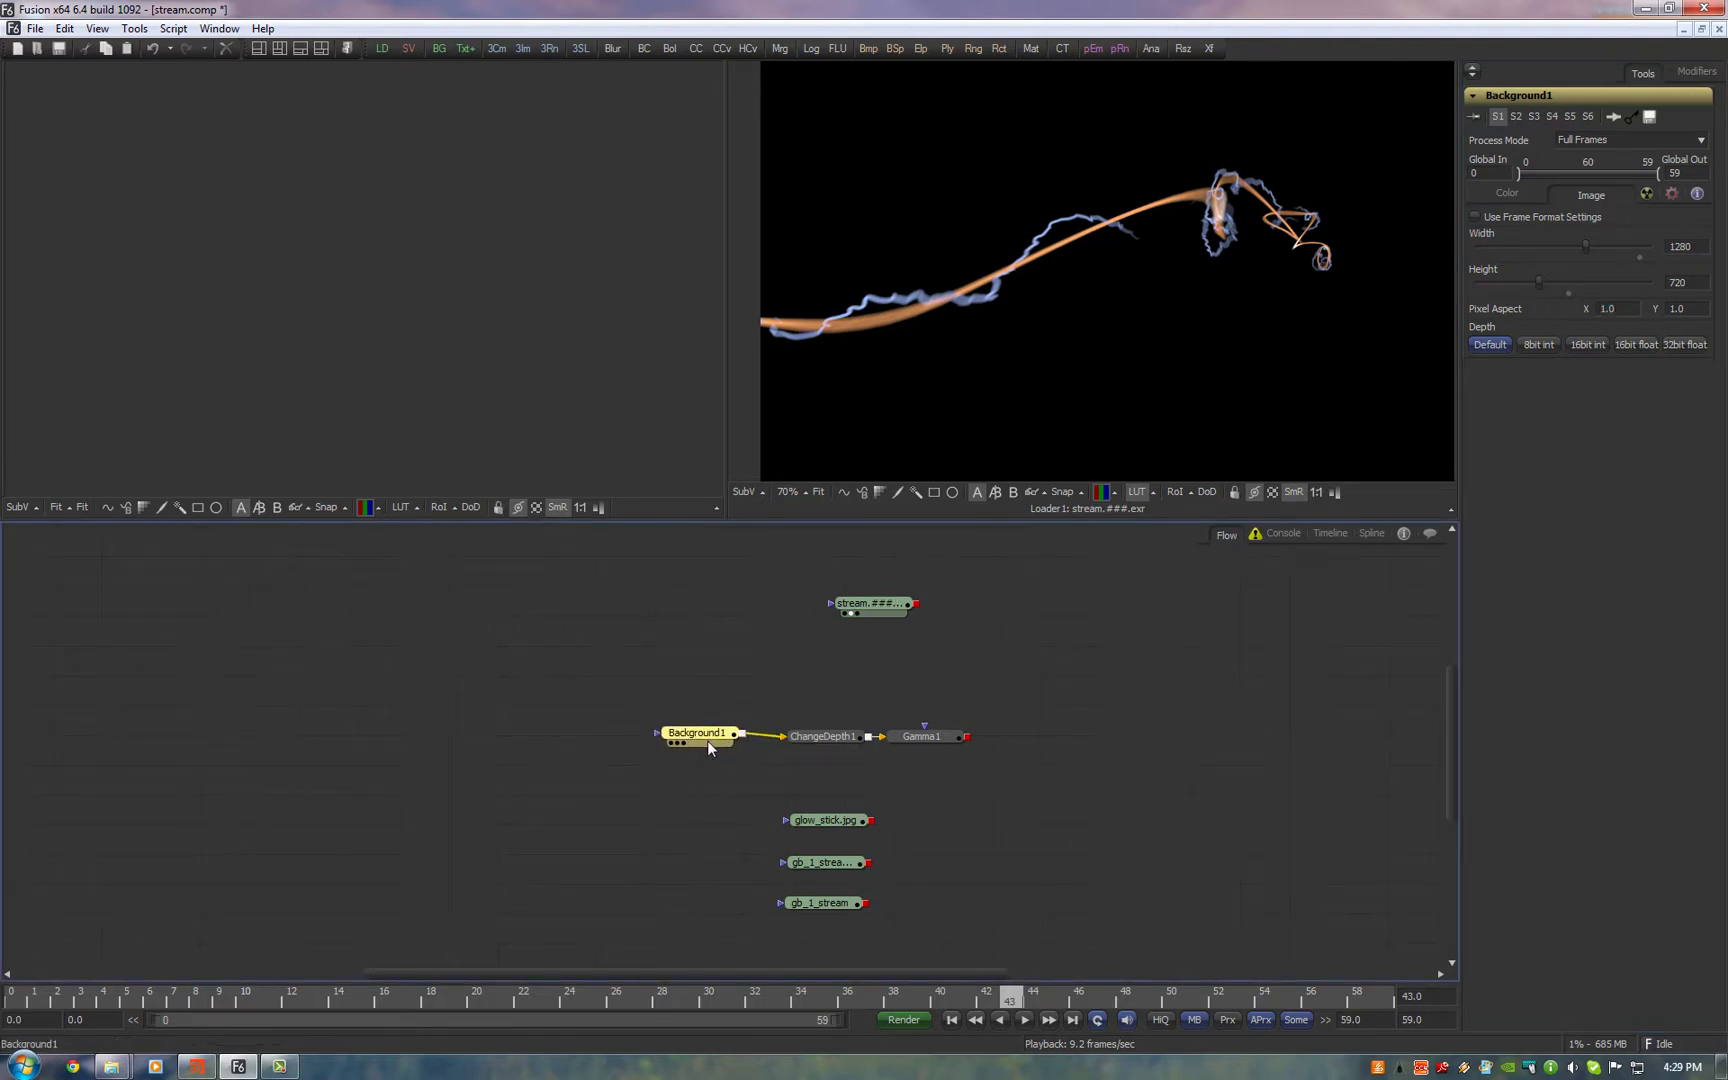
pyautogui.hscroll(2, 808, 740)
pyautogui.moveTo(799, 624); pyautogui.dragTo(599, 623)
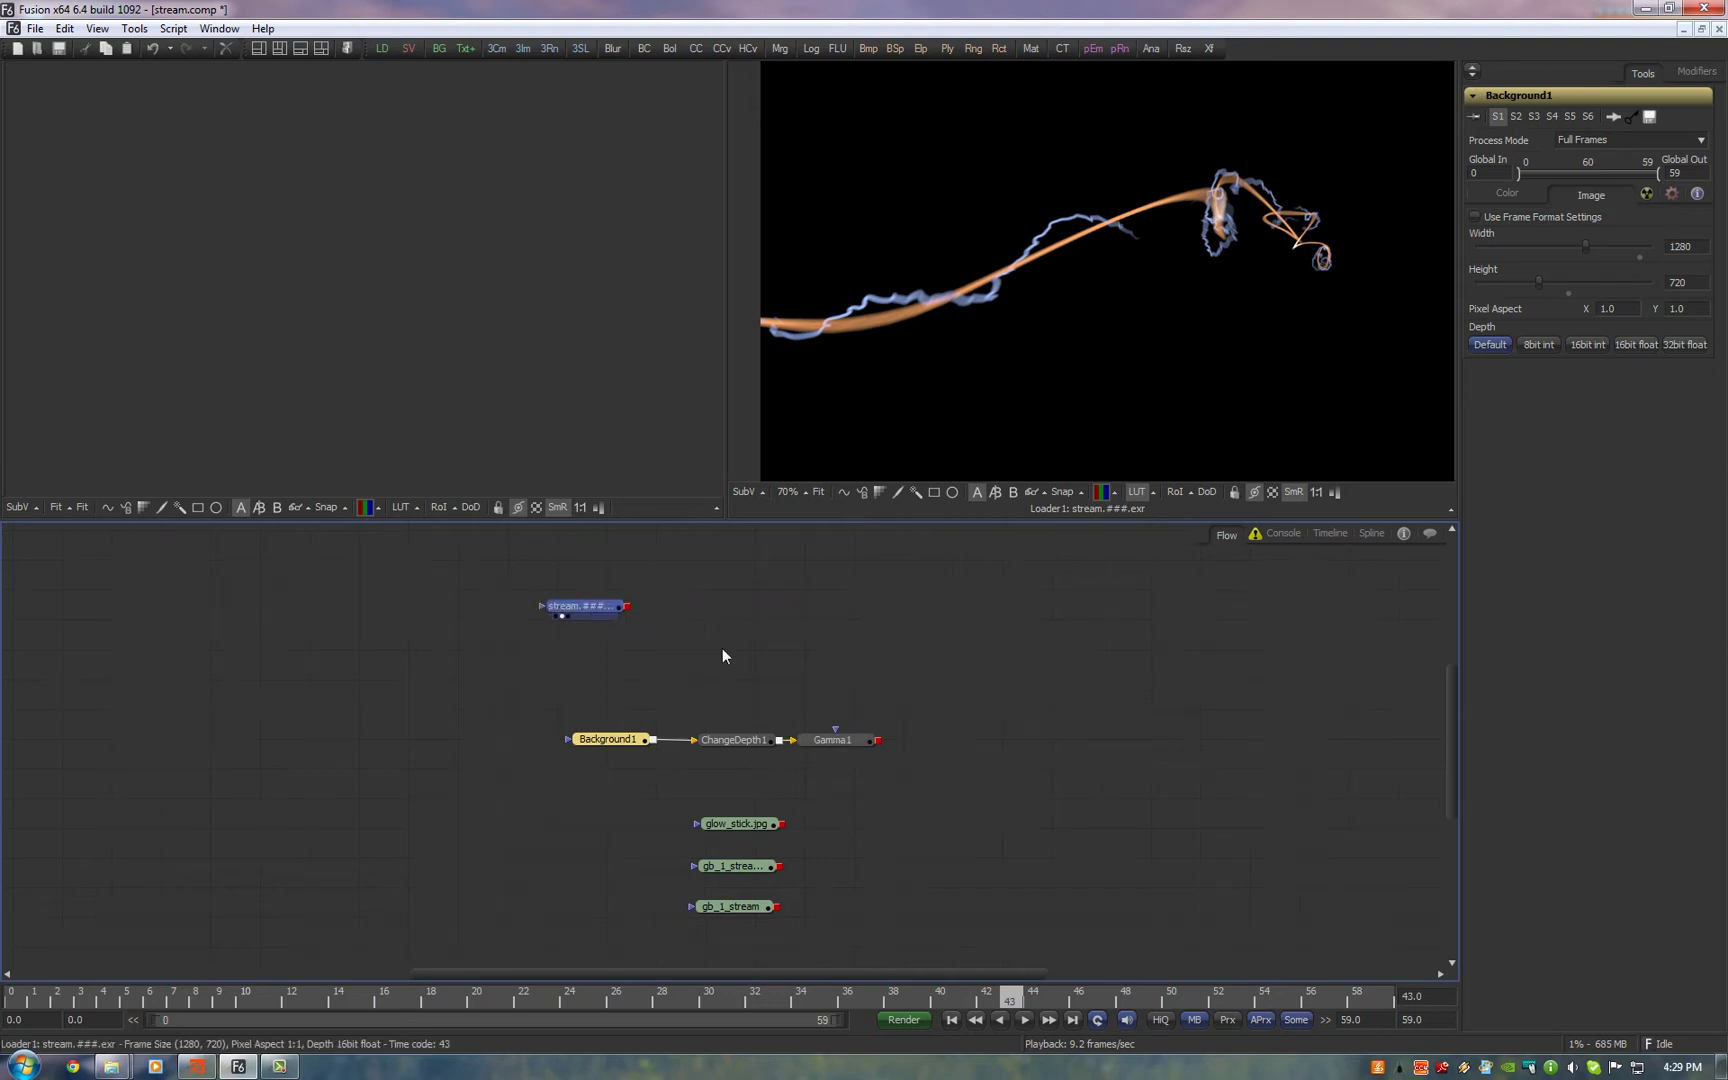
# Assign the stream_export channel to the stream loader's colour channels in its Format settings
pyautogui.click(1611, 195)
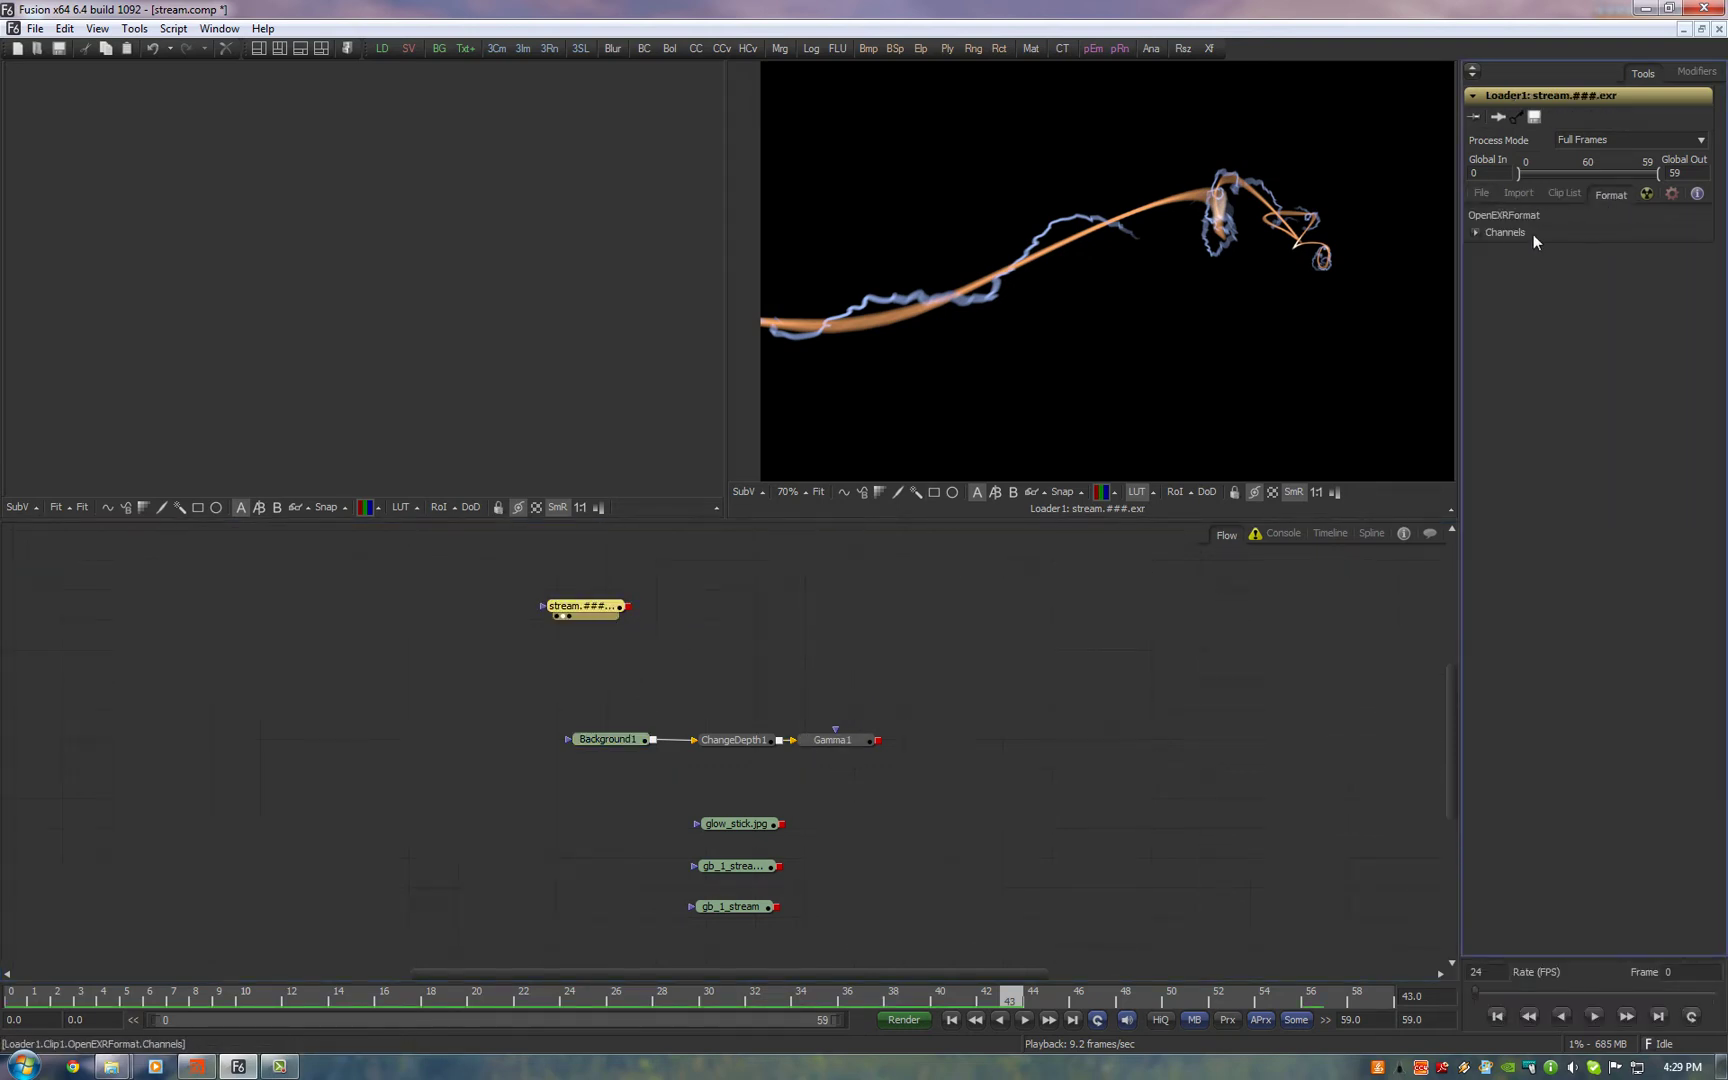
pyautogui.click(1476, 232)
pyautogui.click(1570, 251)
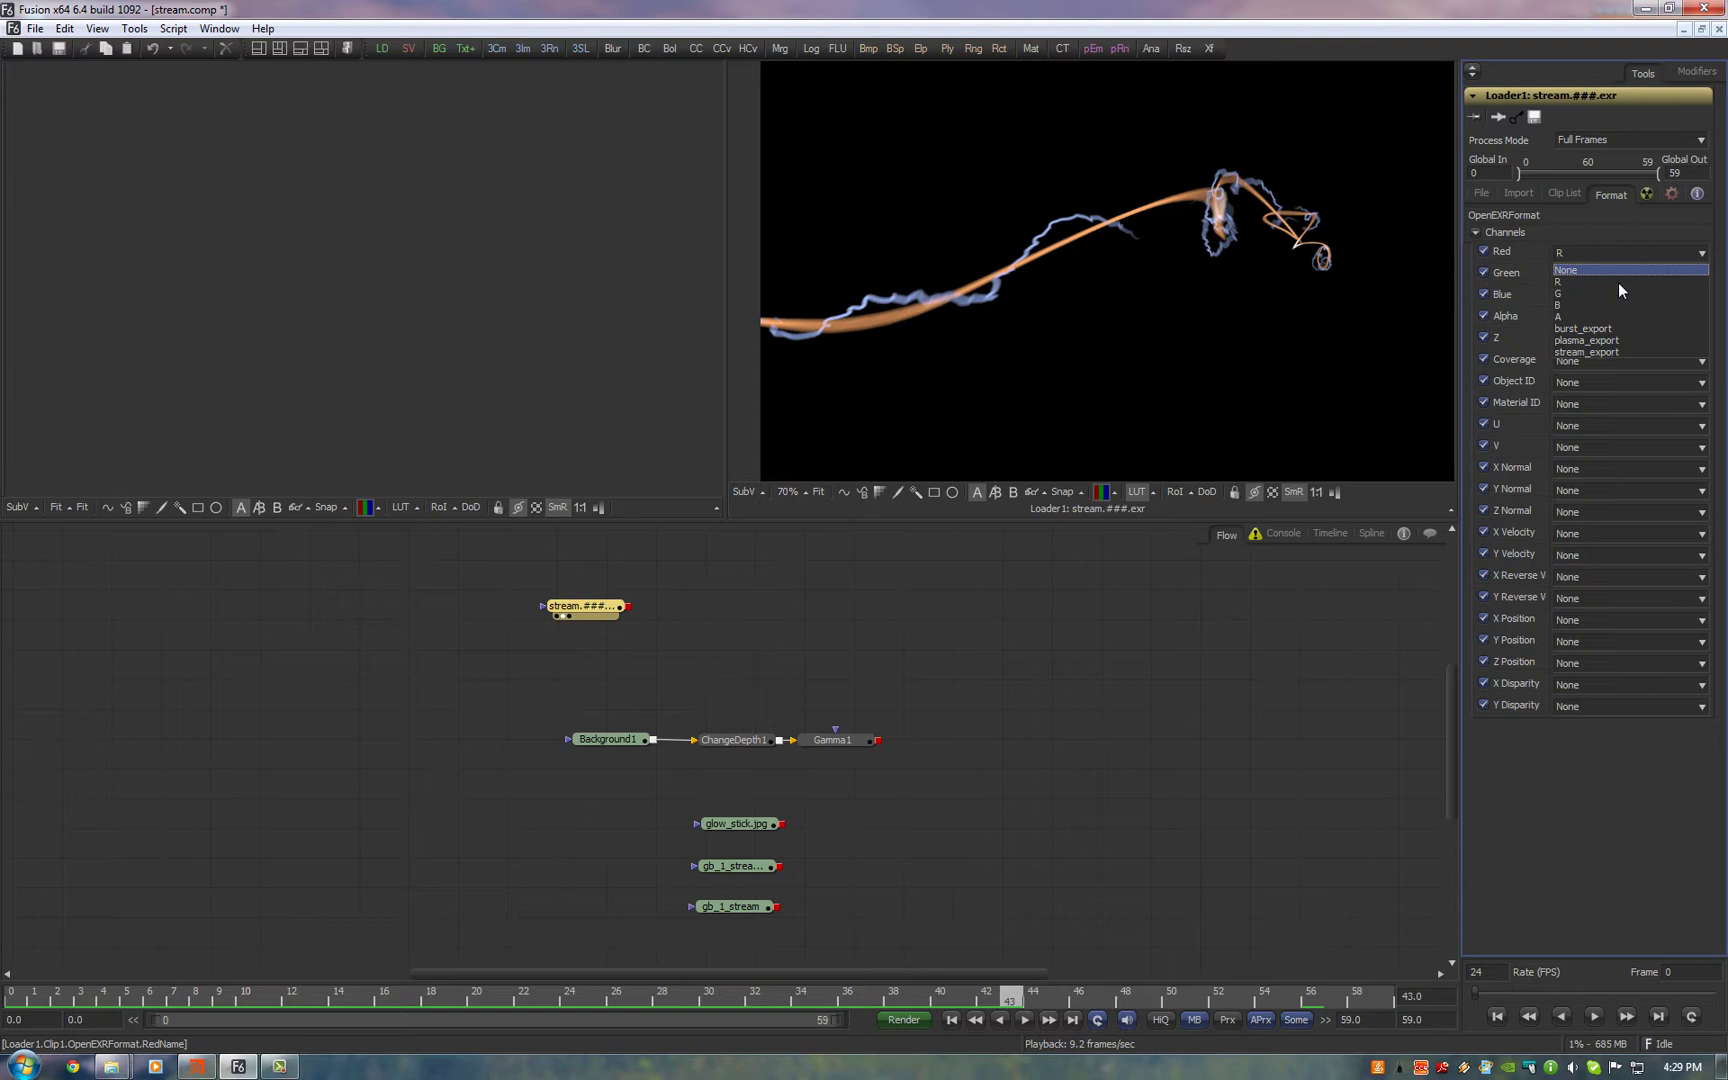
pyautogui.click(1642, 352)
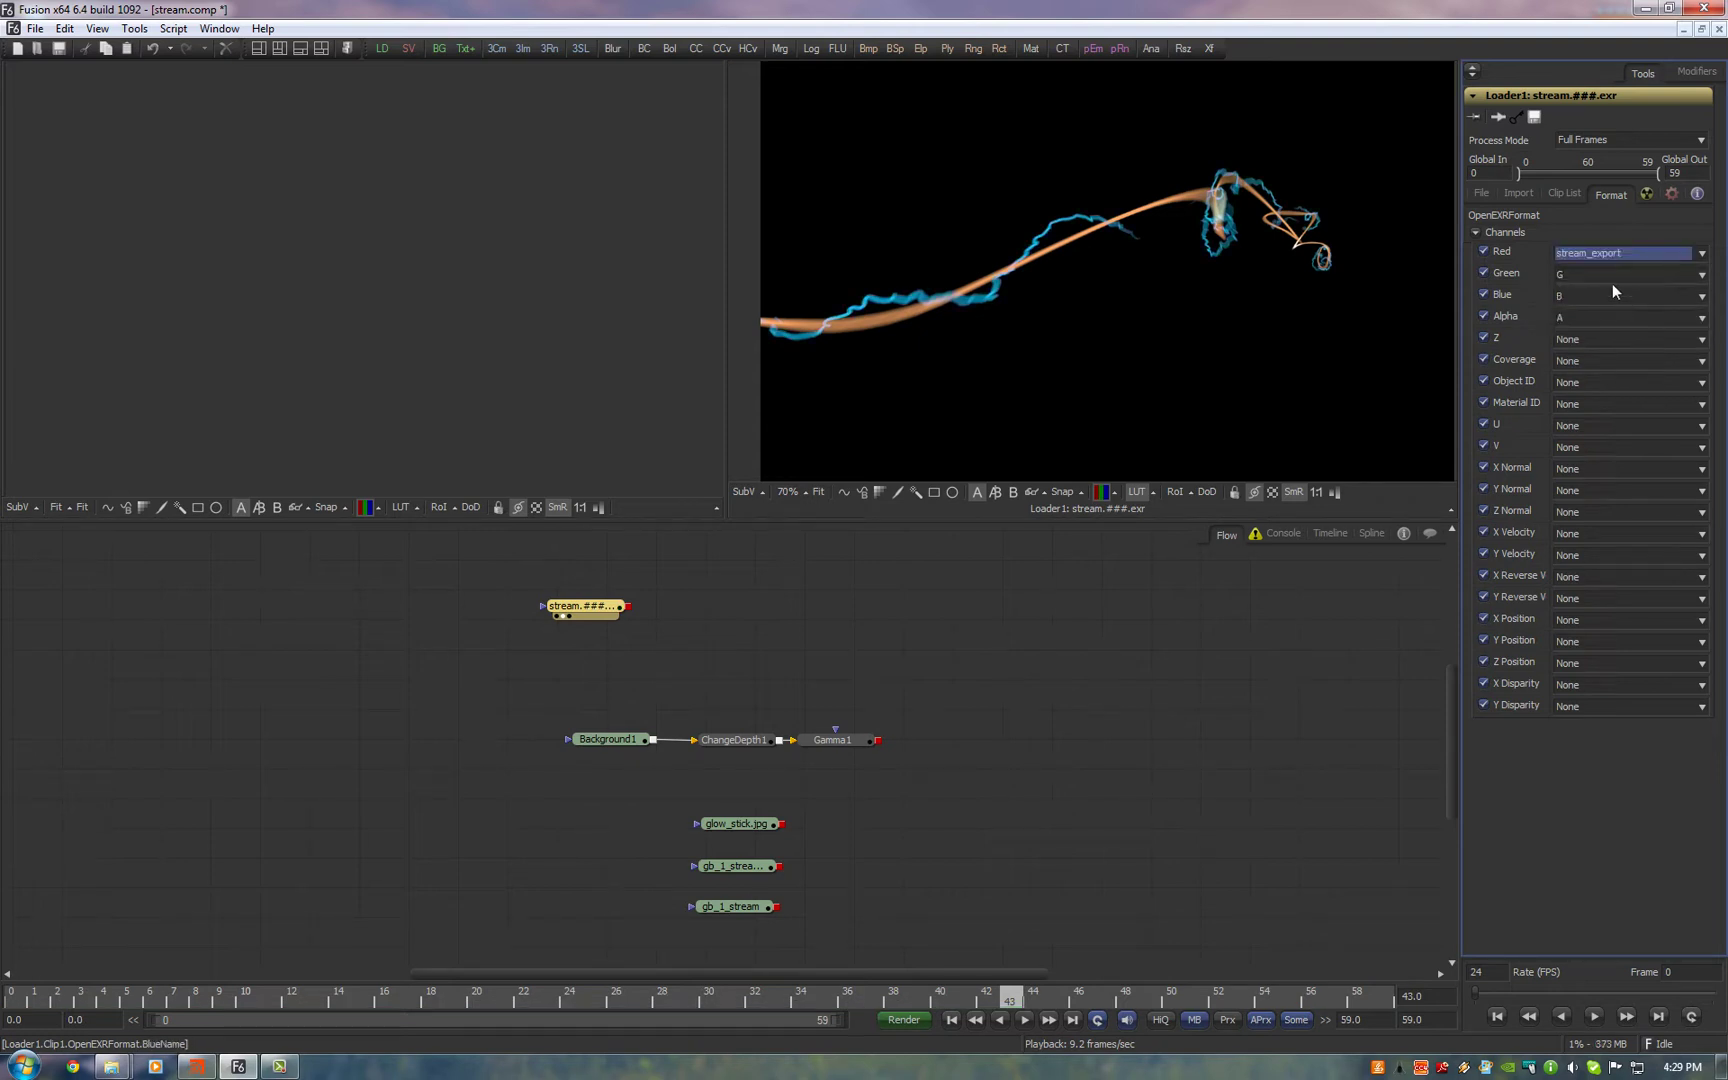
pyautogui.click(1612, 284)
pyautogui.click(1609, 350)
pyautogui.click(832, 617)
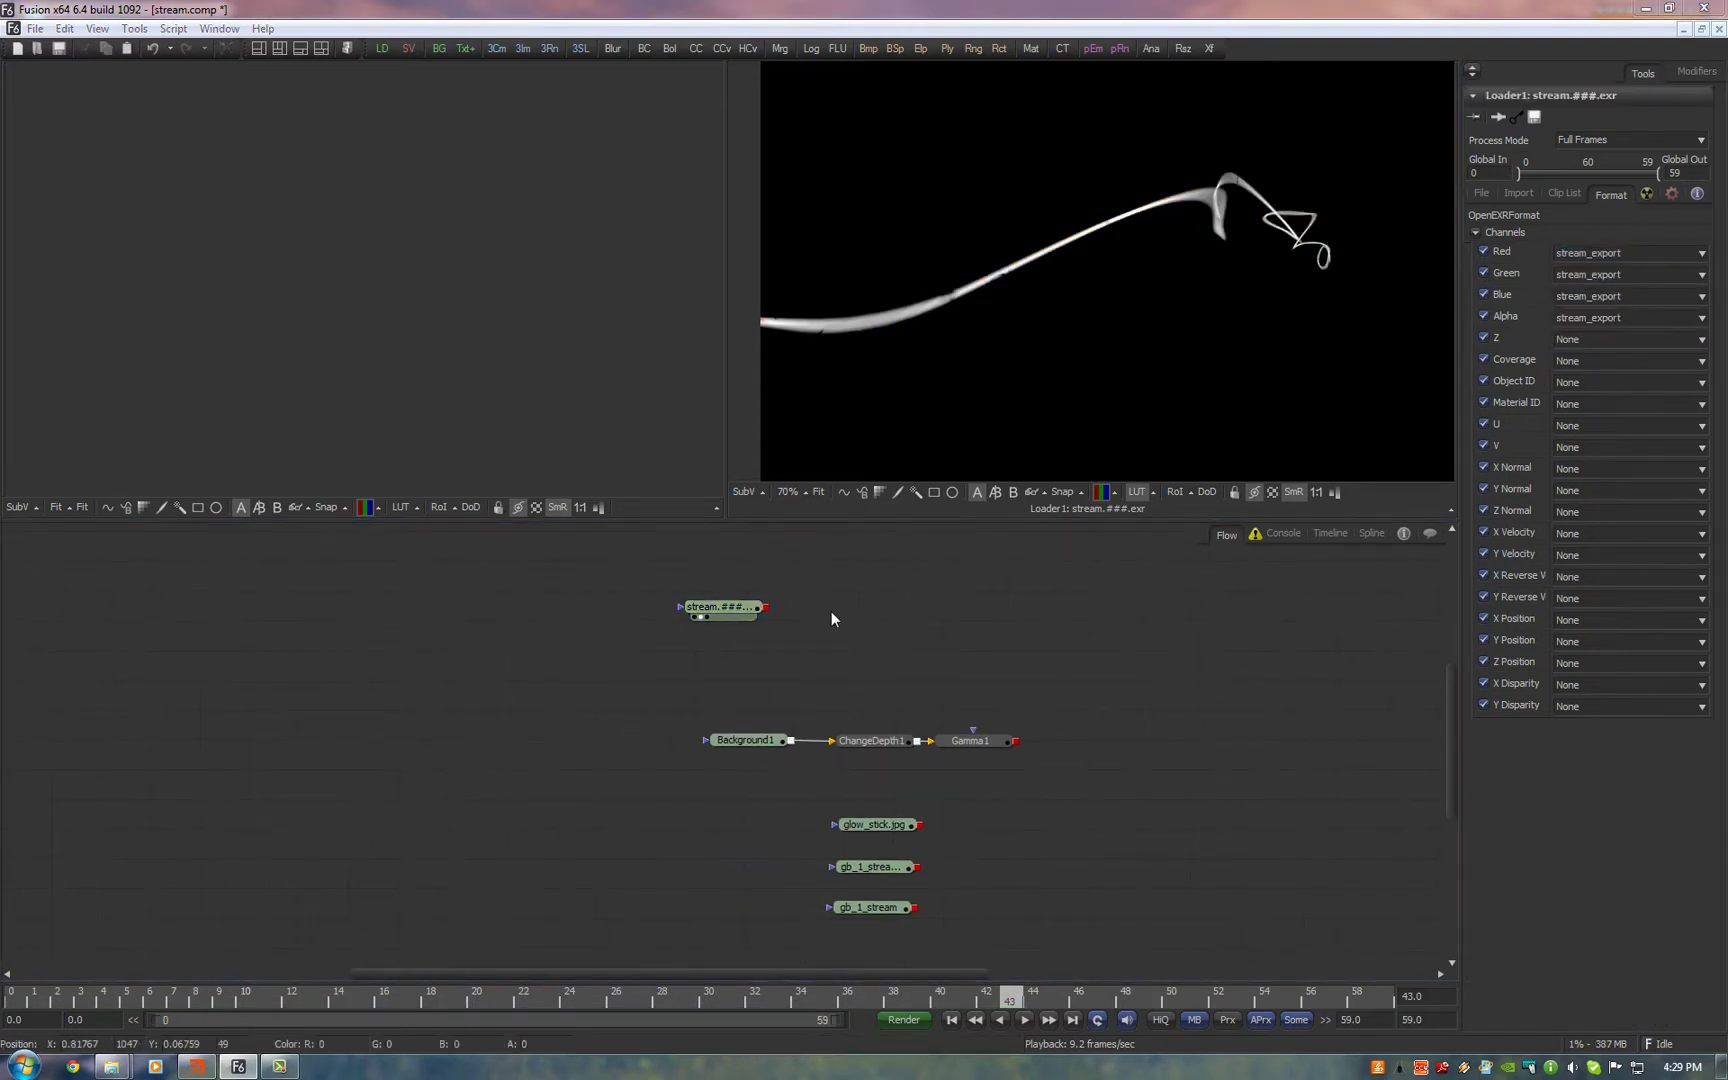
# Feed the loader into a Bitmap masking Background1 and colour the background orange
pyautogui.hotkey('ctrl', 'space')
pyautogui.press('Return')
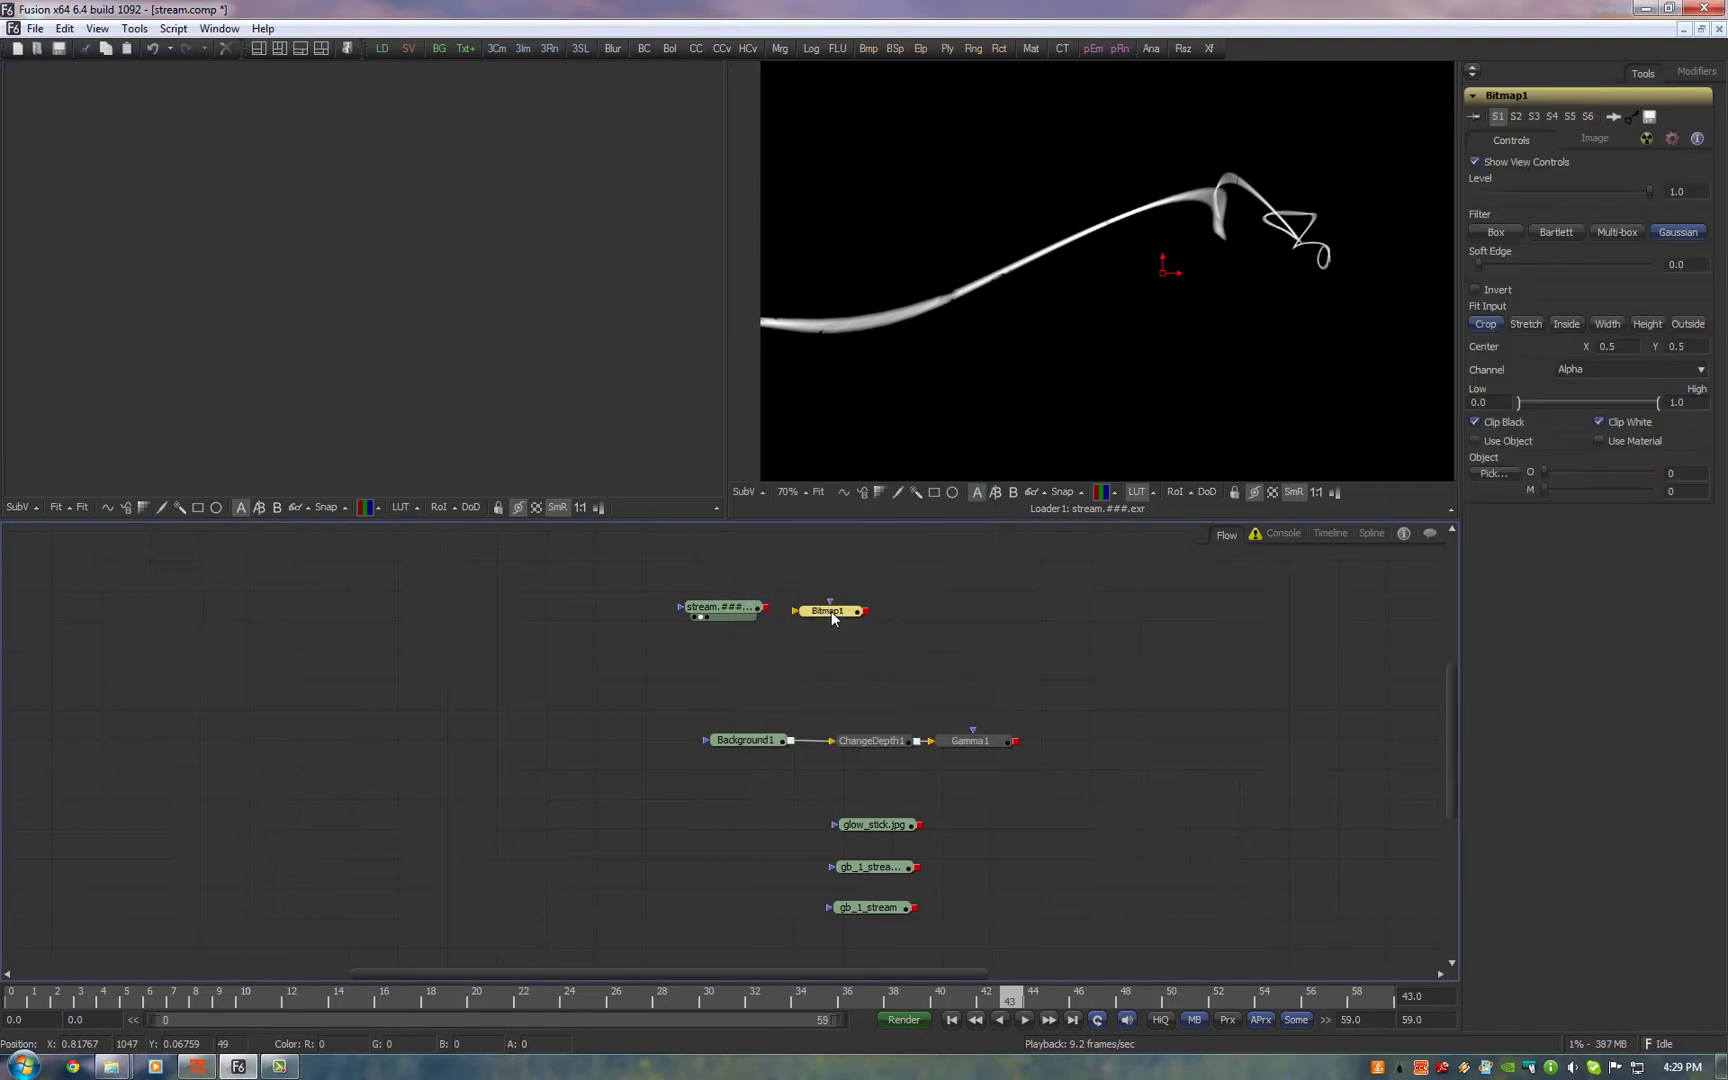
pyautogui.moveTo(767, 606); pyautogui.dragTo(766, 746)
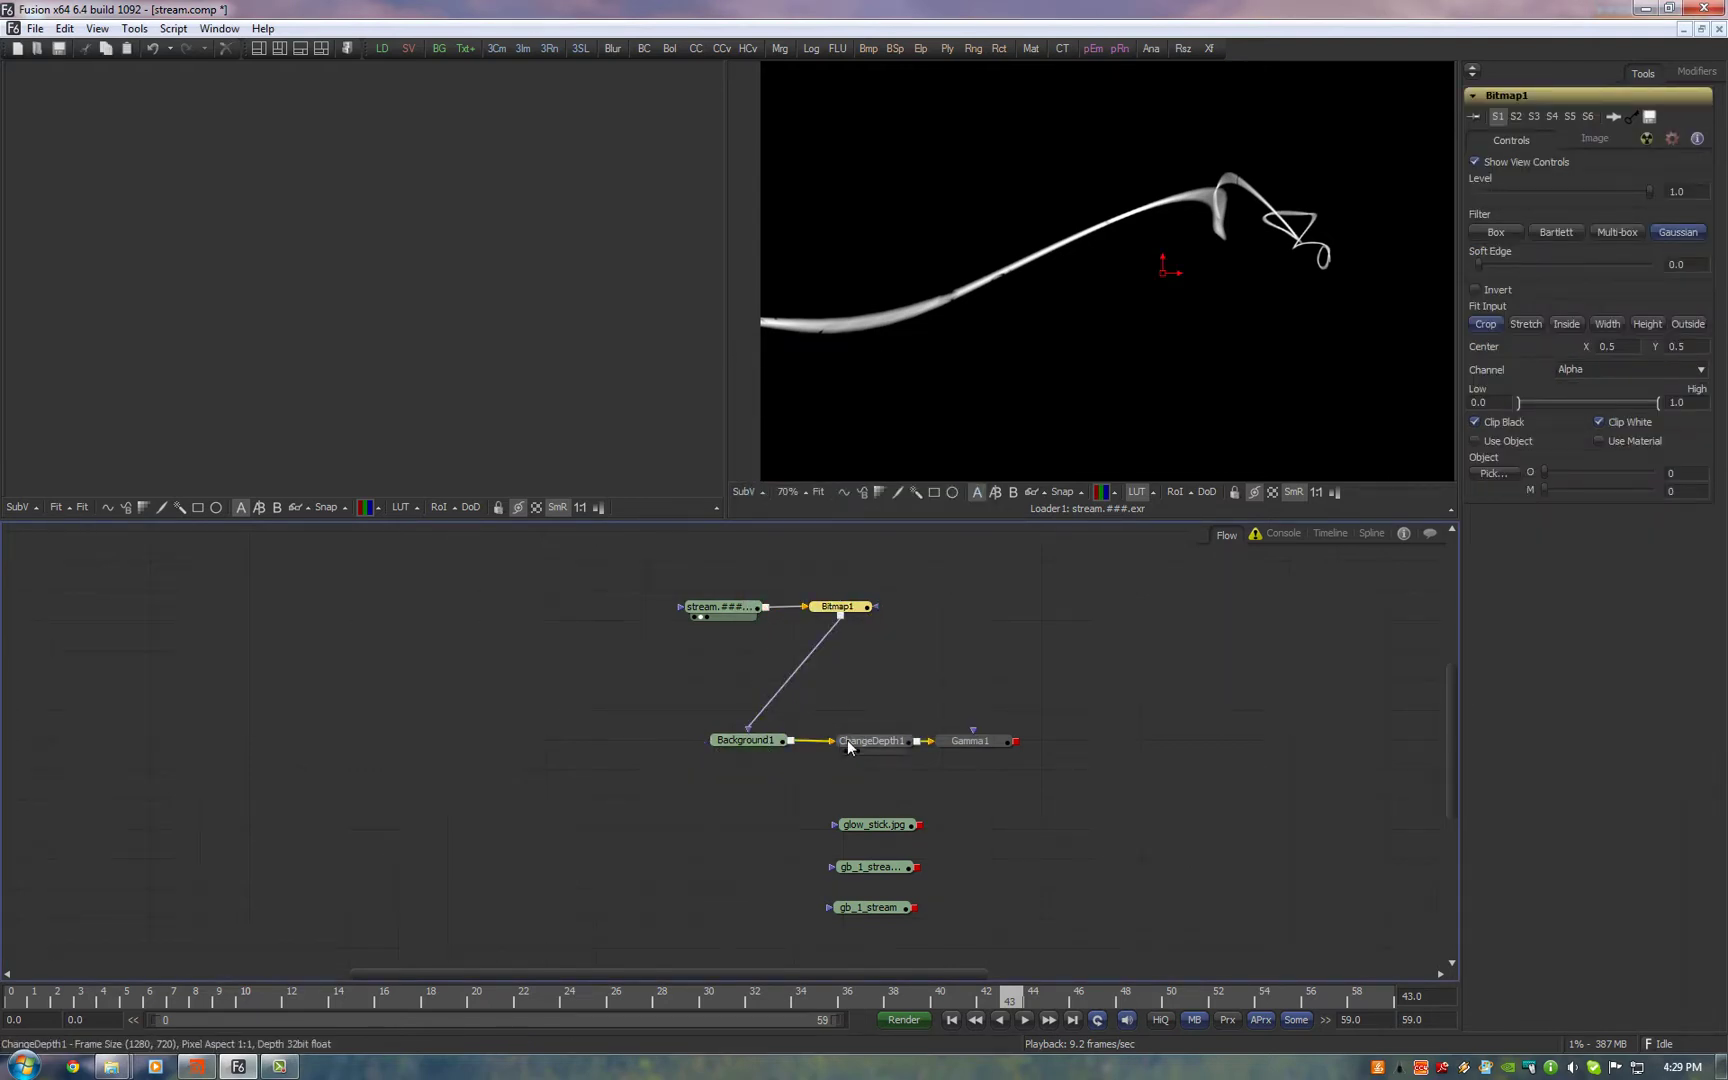
pyautogui.moveTo(970, 741); pyautogui.dragTo(1061, 346)
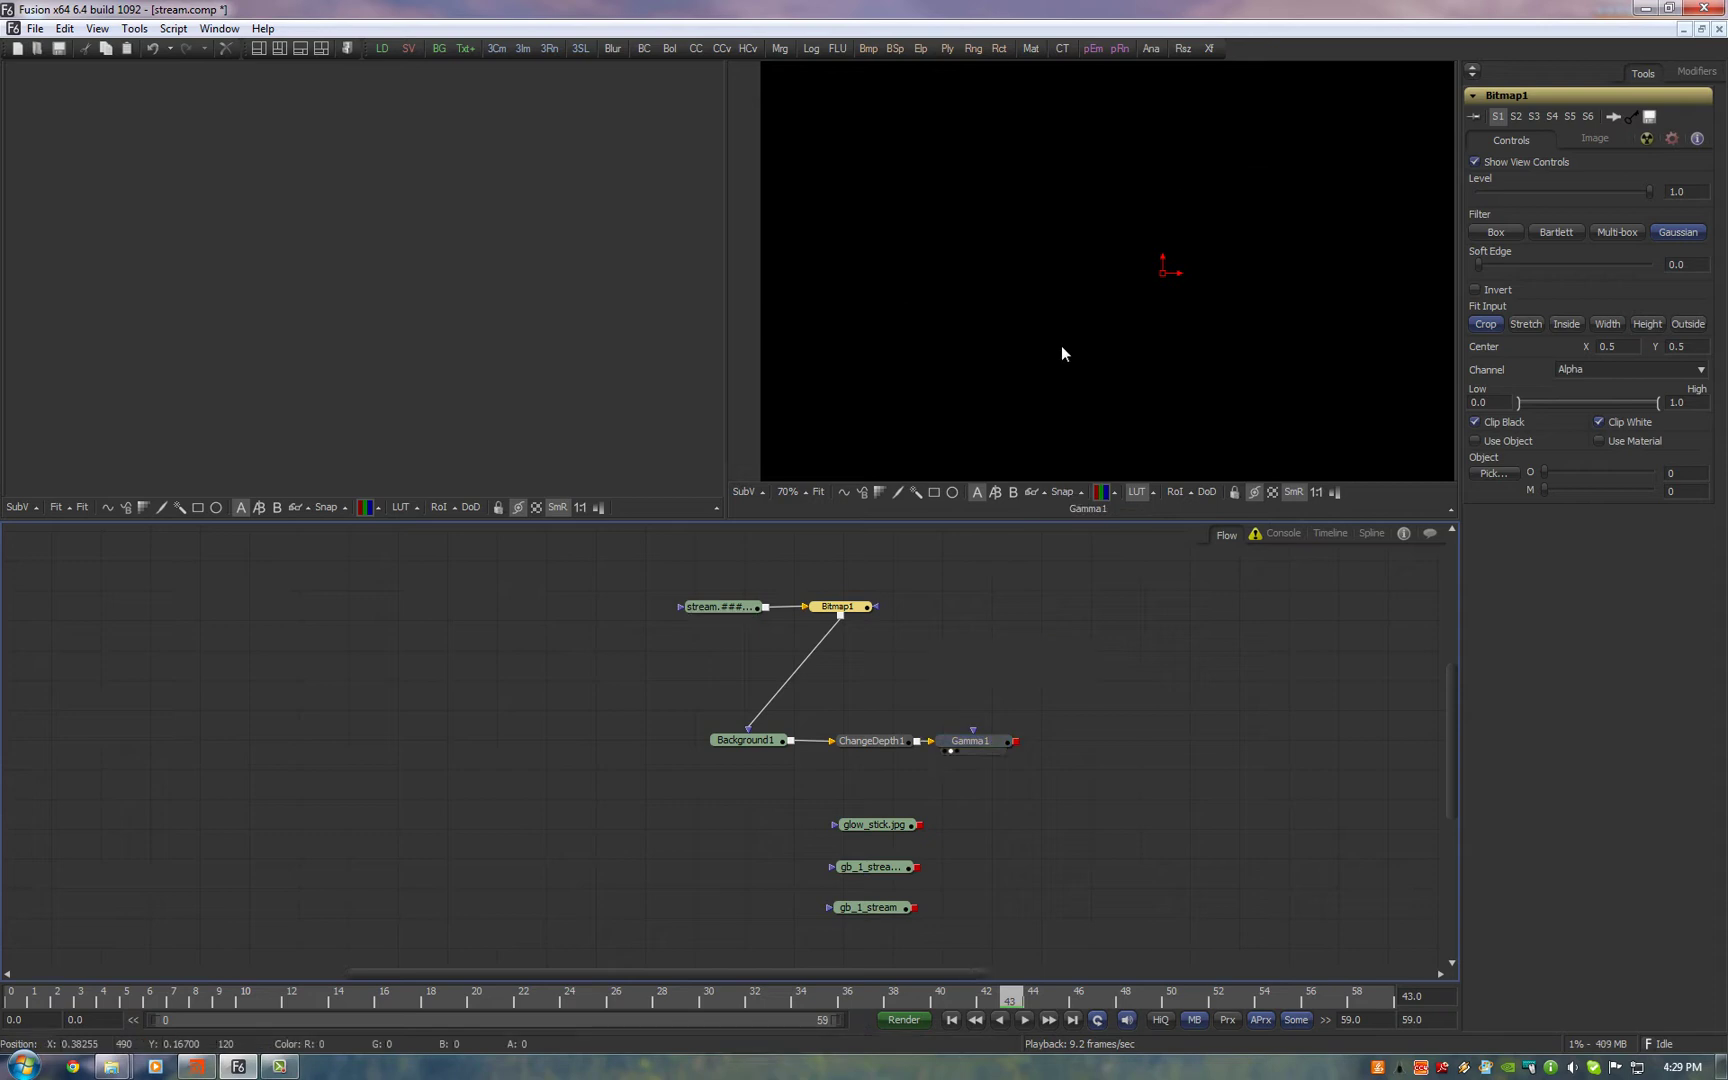
pyautogui.click(762, 740)
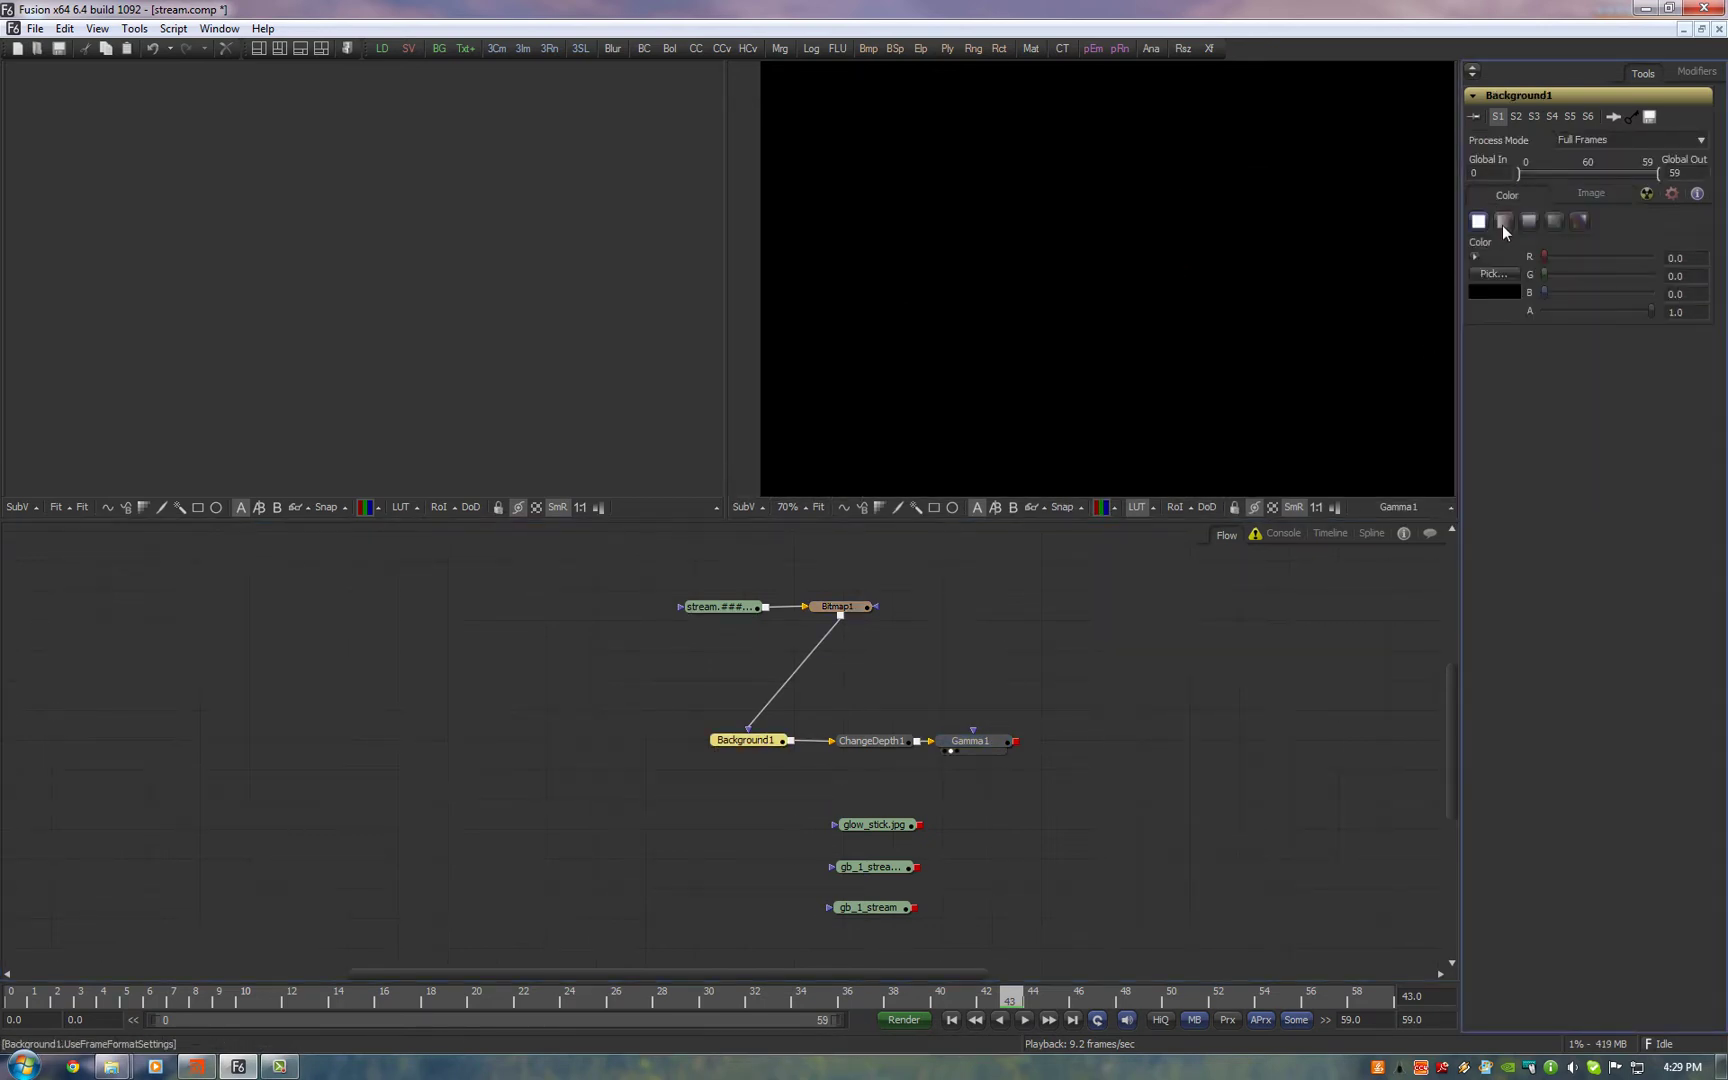
pyautogui.moveTo(1544, 274); pyautogui.dragTo(1596, 275)
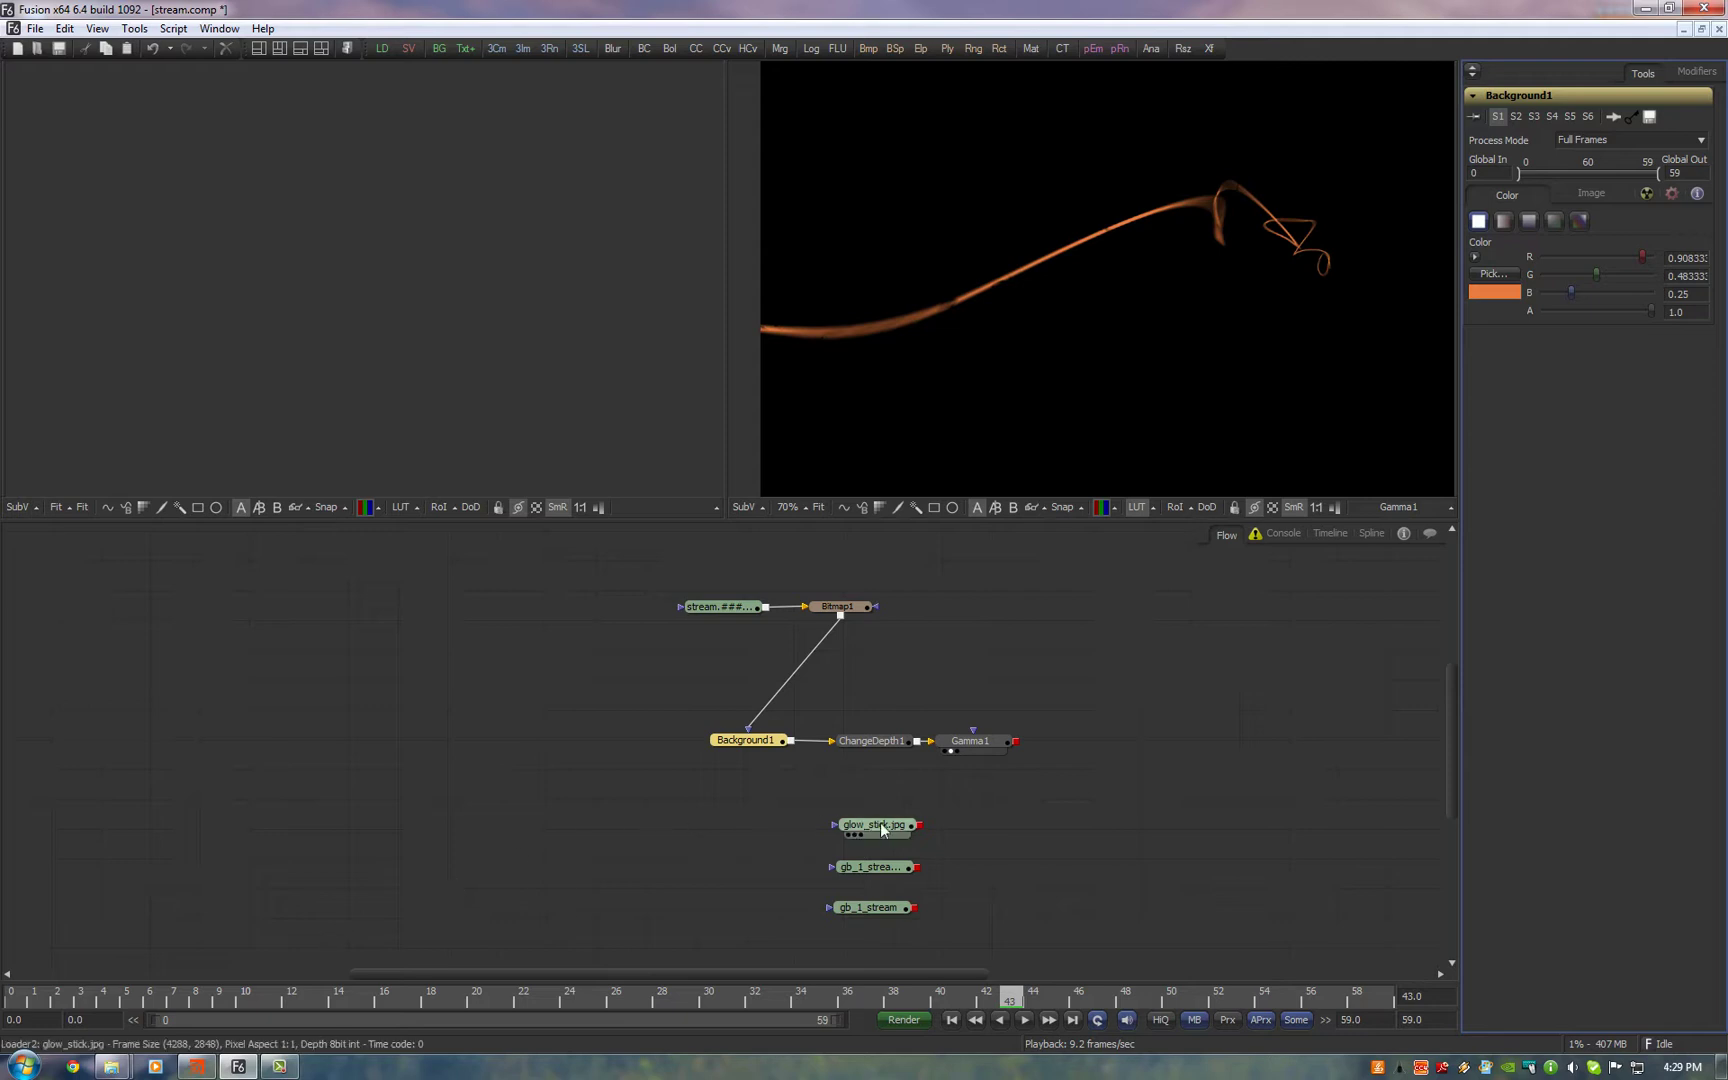
# Move the three reference loaders left and view gb_1_stream, then gb_1_stream_2, in the left viewer
pyautogui.moveTo(1000, 780); pyautogui.dragTo(545, 367)
pyautogui.click(712, 822)
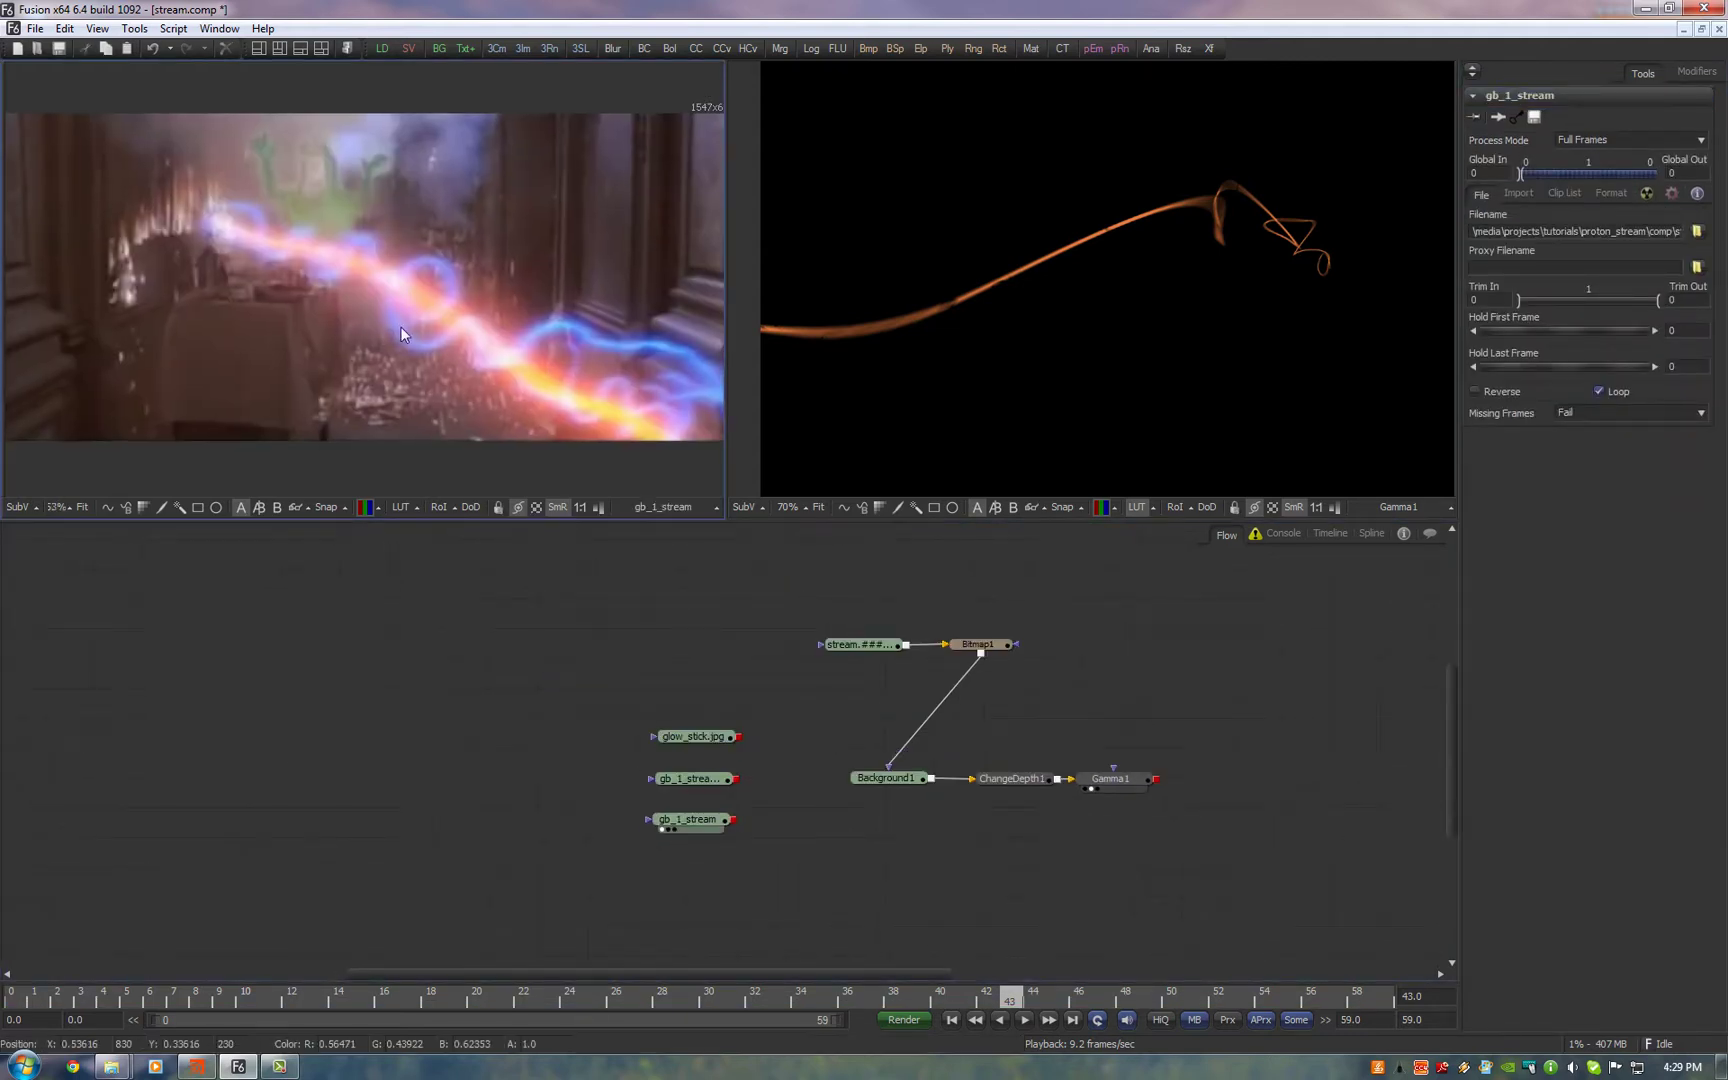
pyautogui.click(493, 356)
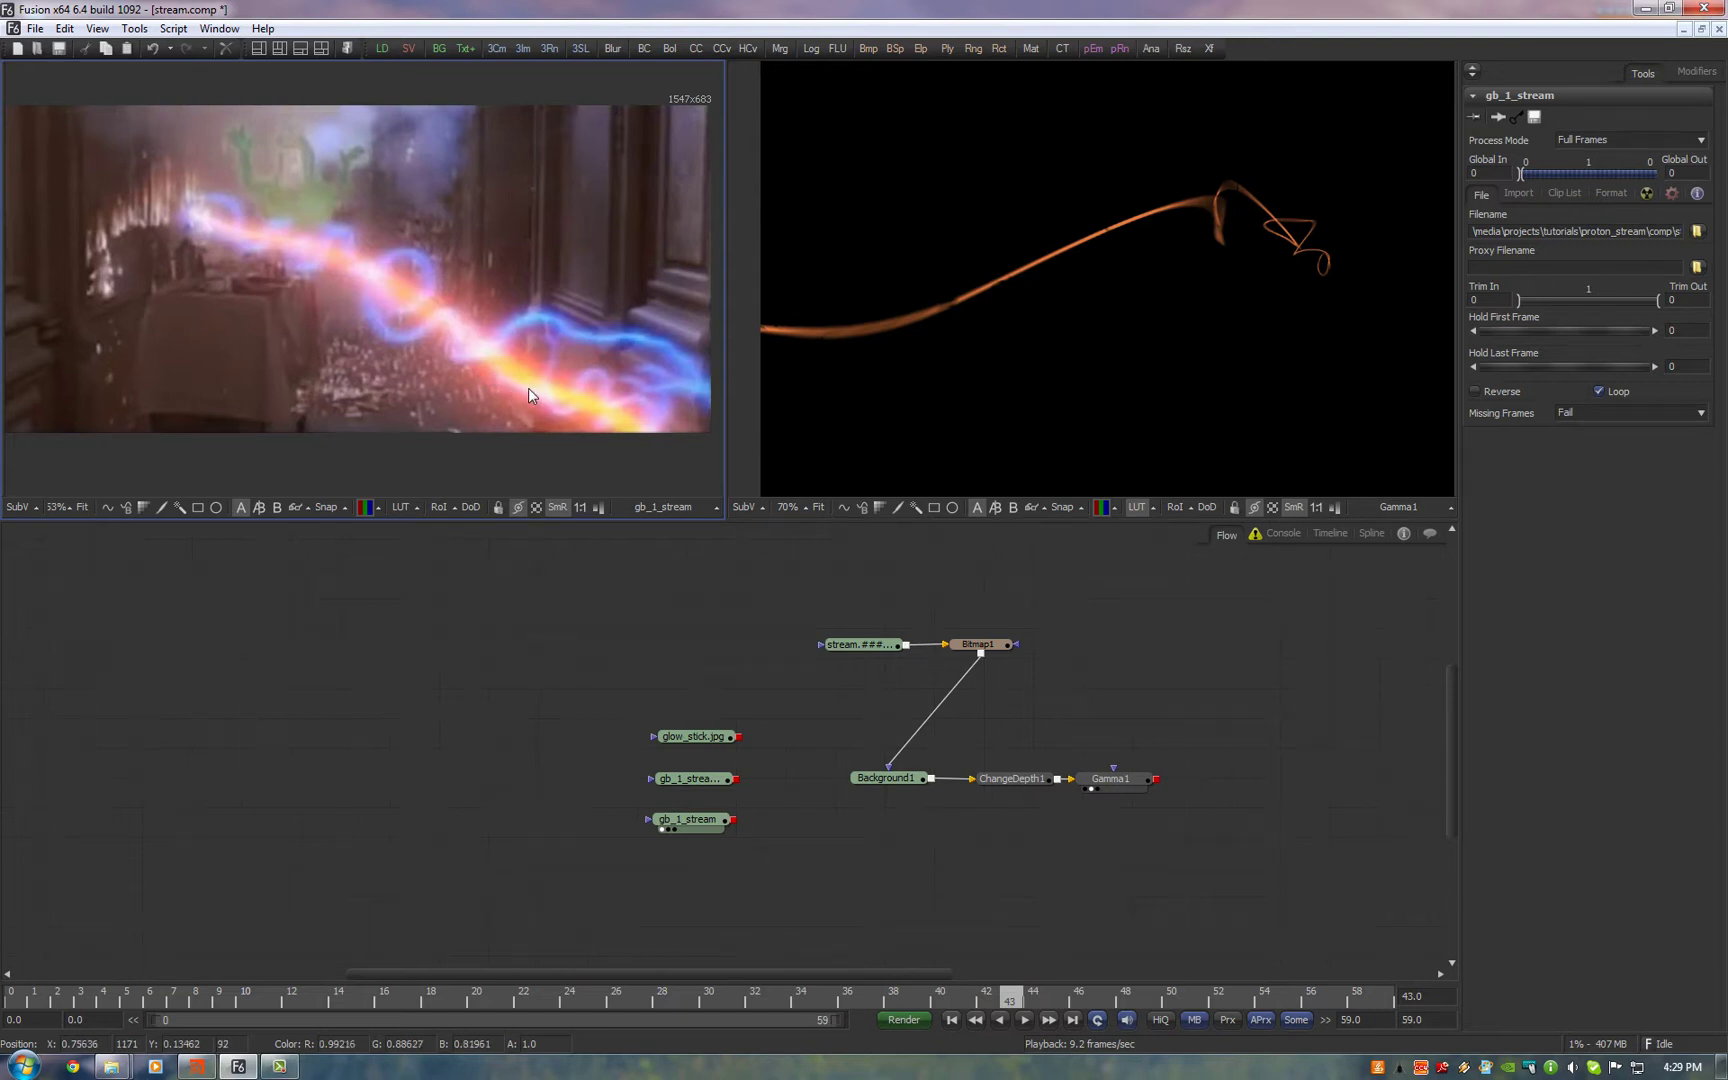
pyautogui.moveTo(695, 779); pyautogui.dragTo(695, 762)
pyautogui.moveTo(691, 663); pyautogui.dragTo(459, 248)
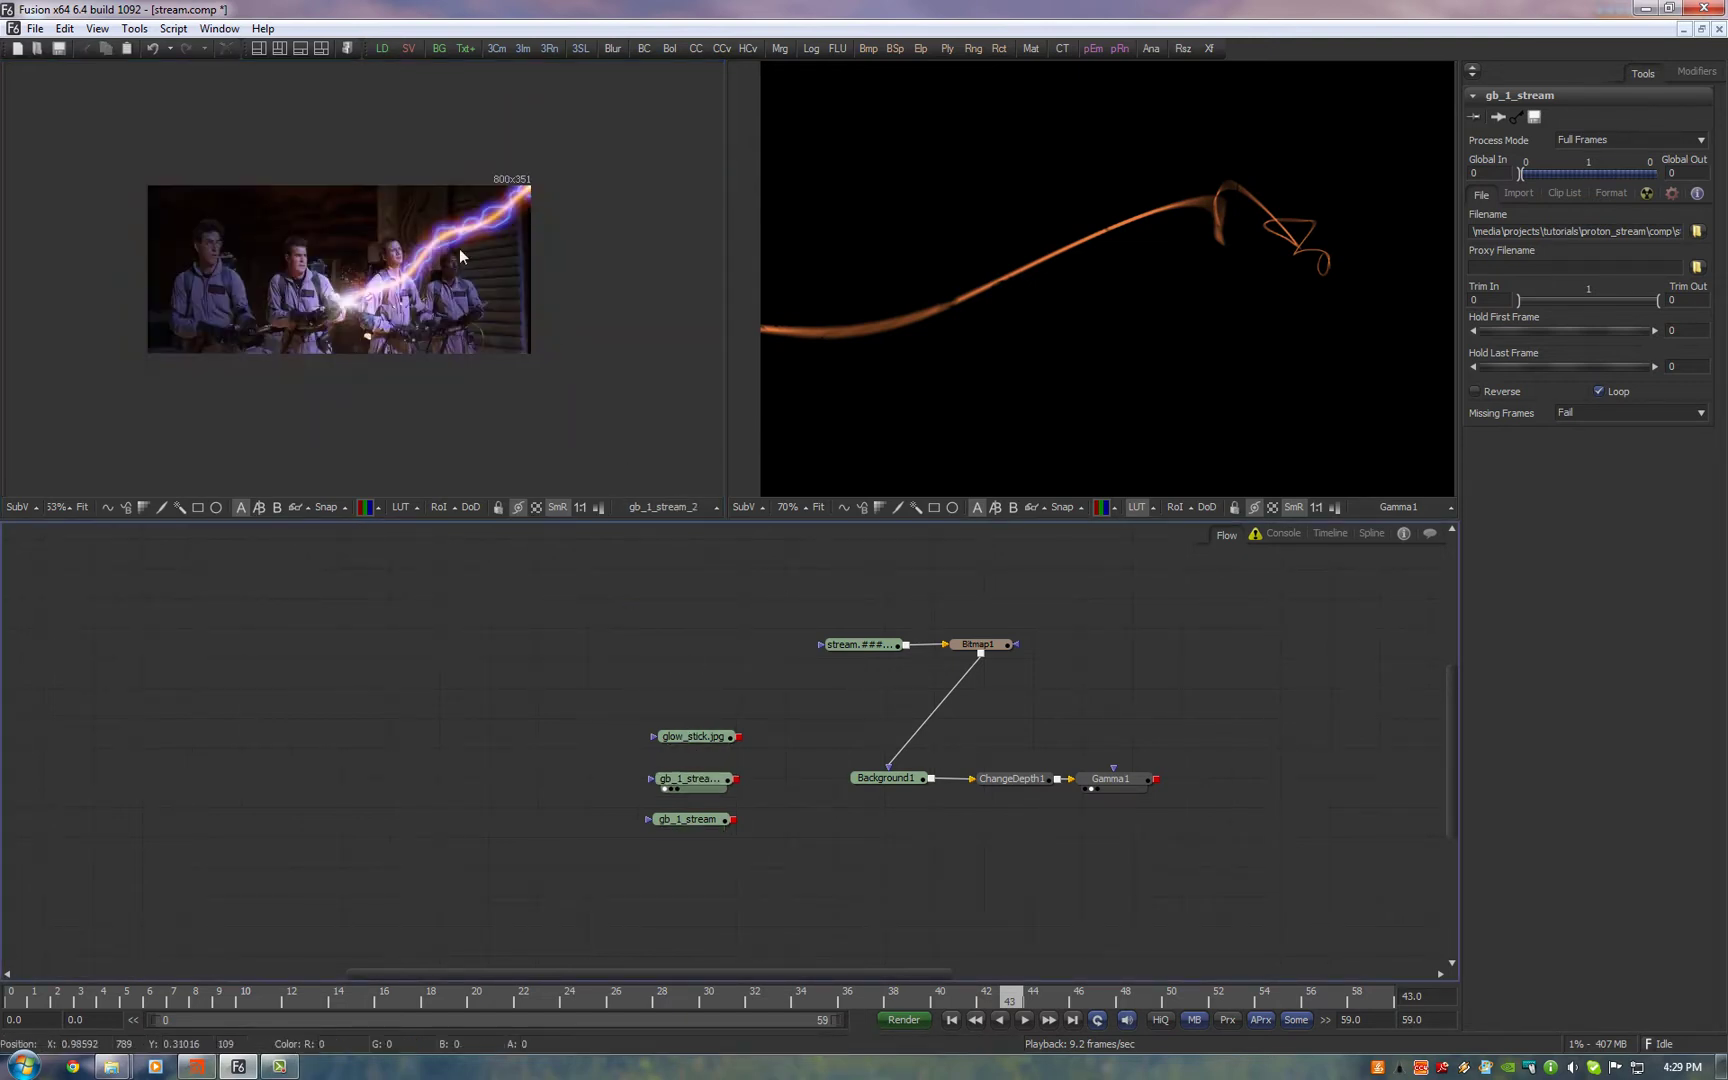
pyautogui.scroll(1, 459, 248)
pyautogui.scroll(1, 566, 301)
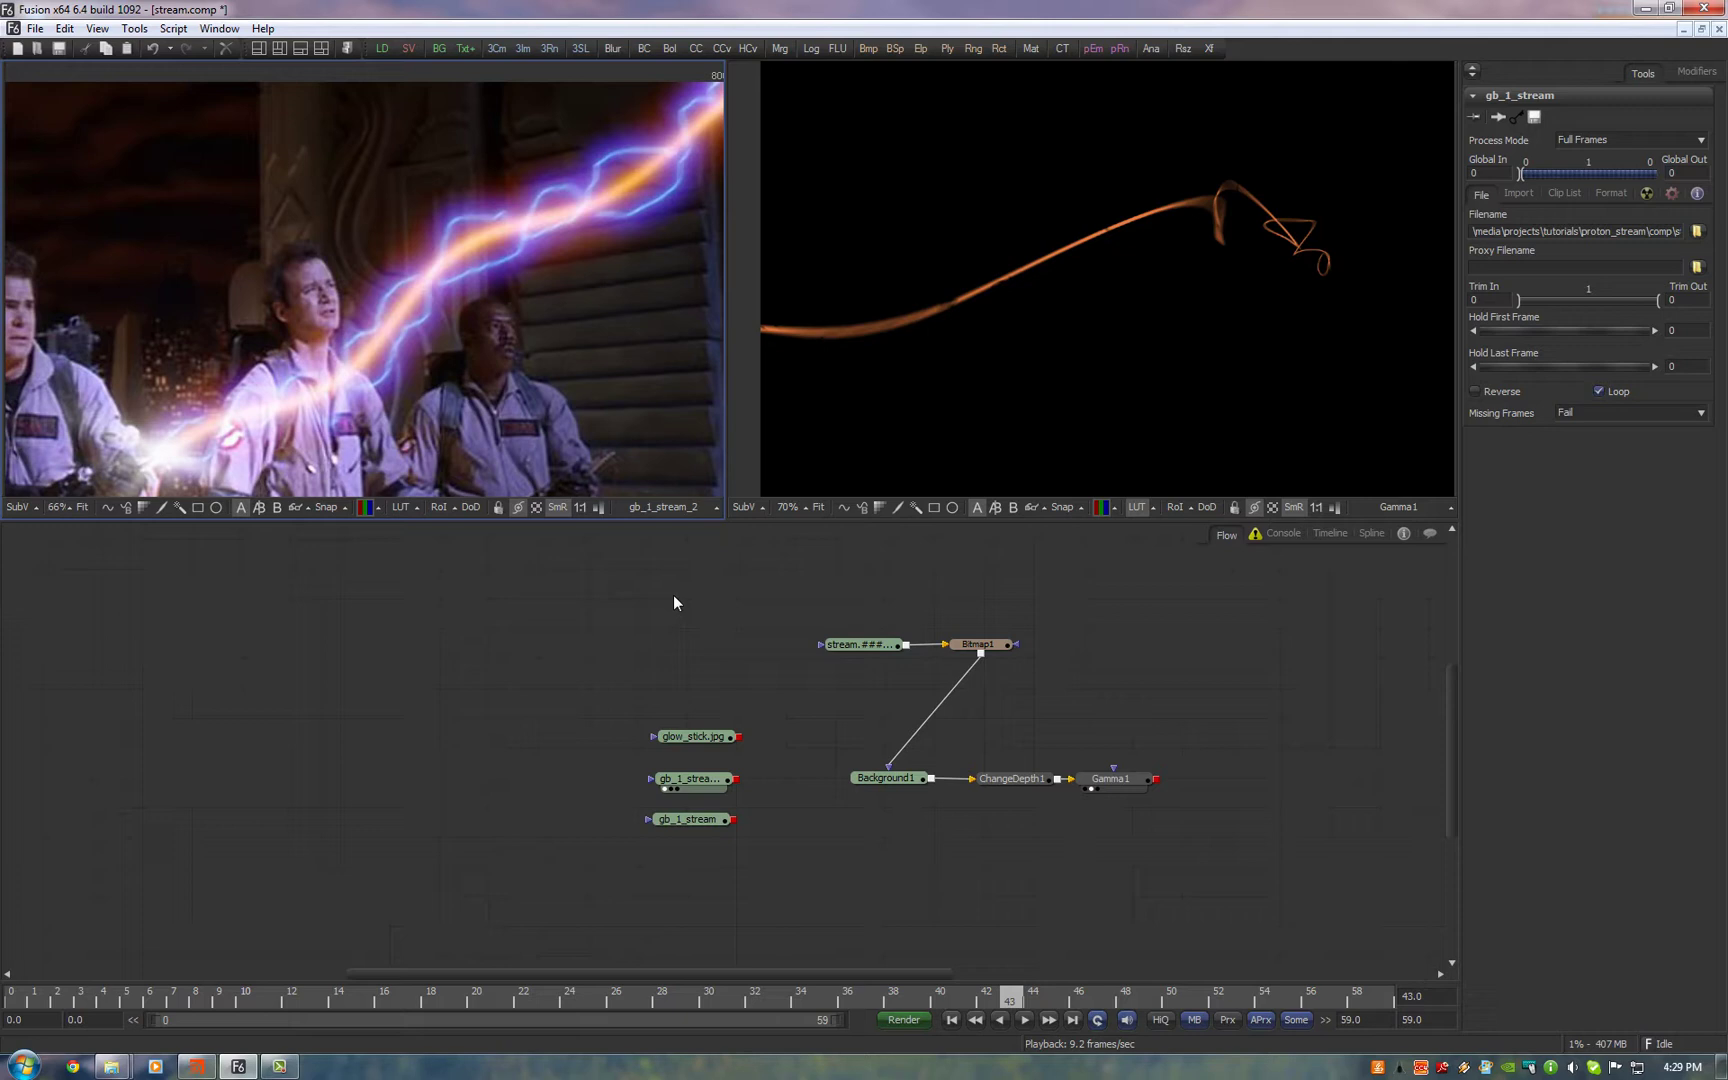
# Inspect glow_stick.jpg, recheck gb_1_stream, and end on the glow-stick photo in the left viewer
pyautogui.moveTo(716, 738); pyautogui.dragTo(512, 305)
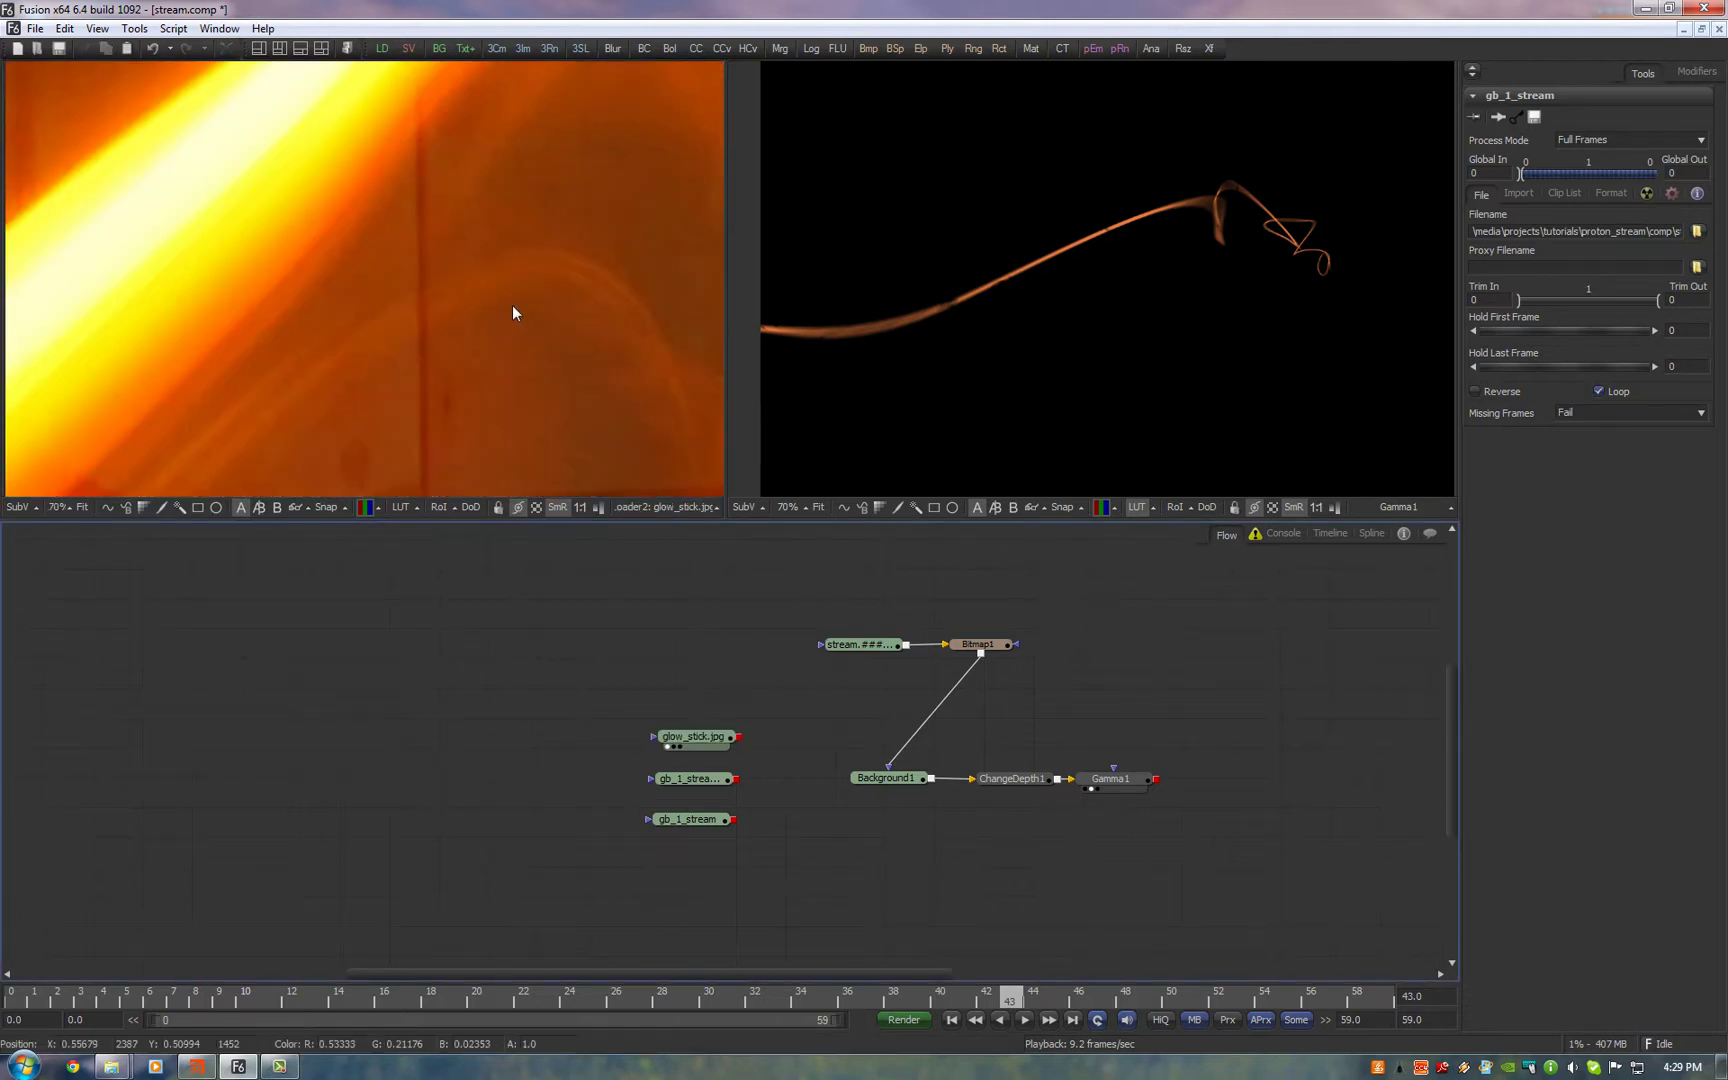
pyautogui.scroll(-3, 560, 332)
pyautogui.scroll(-2, 554, 315)
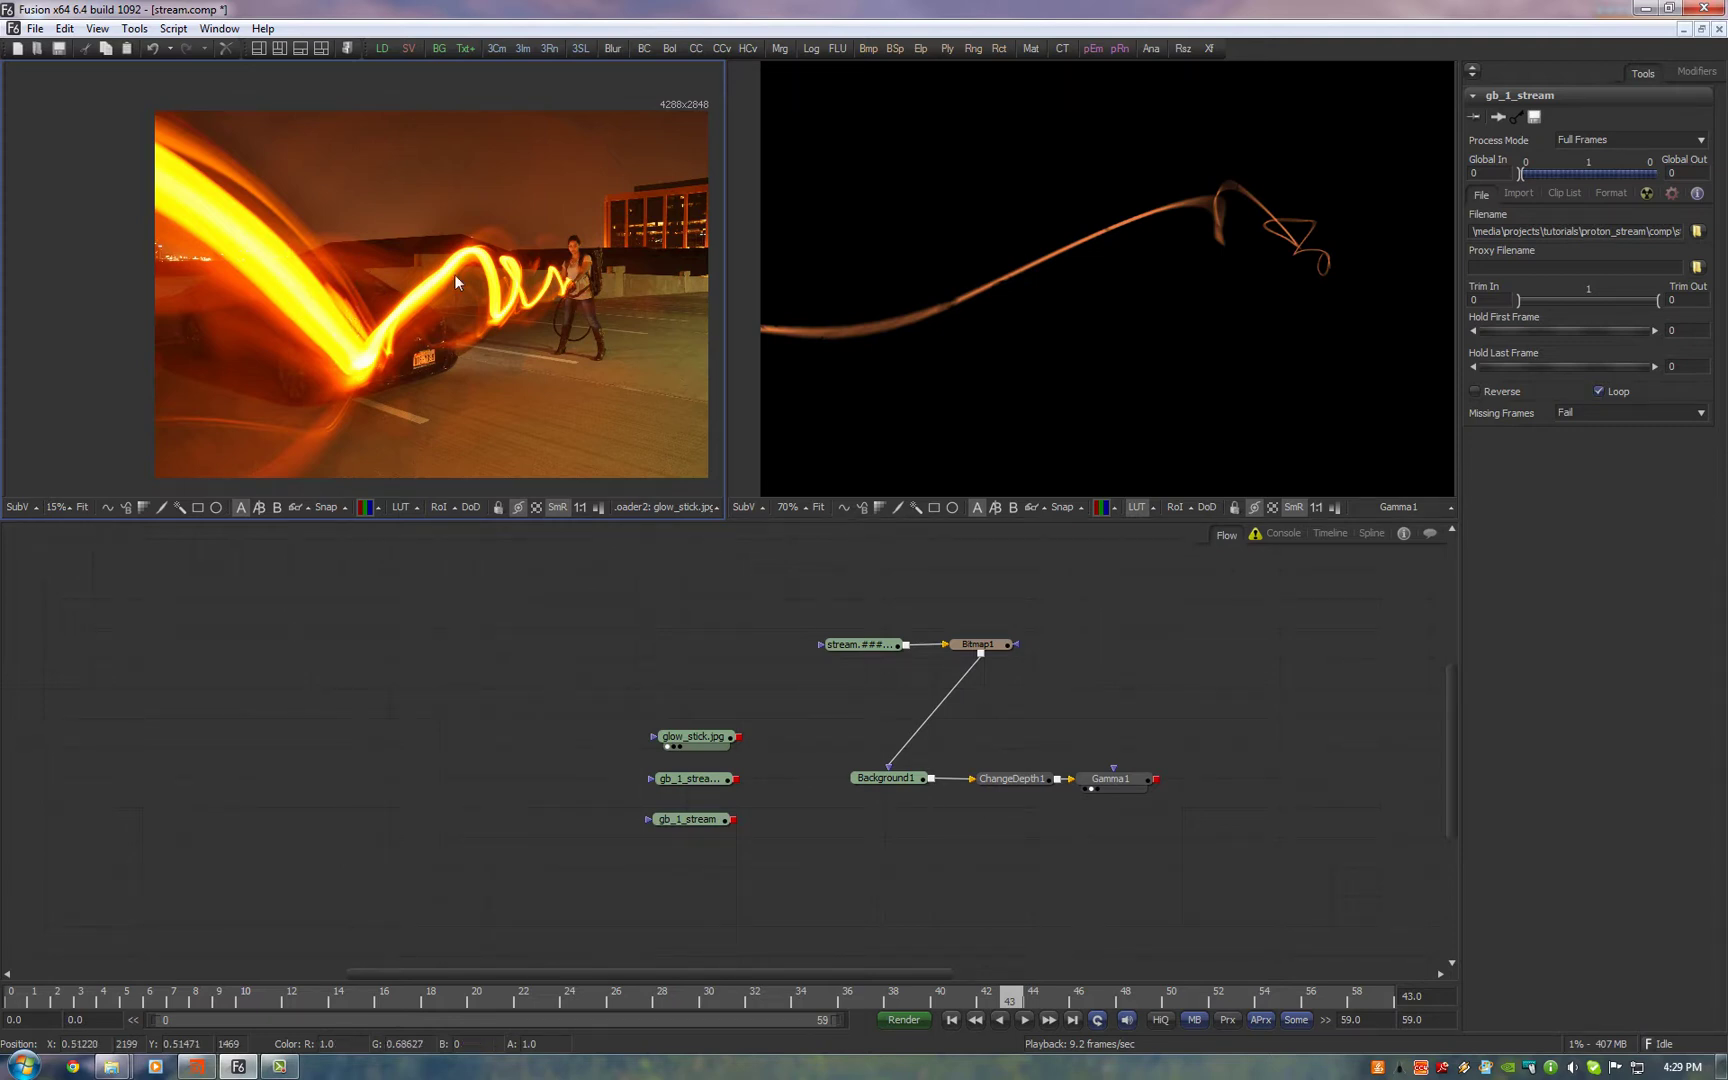
pyautogui.hscroll(1, 458, 275)
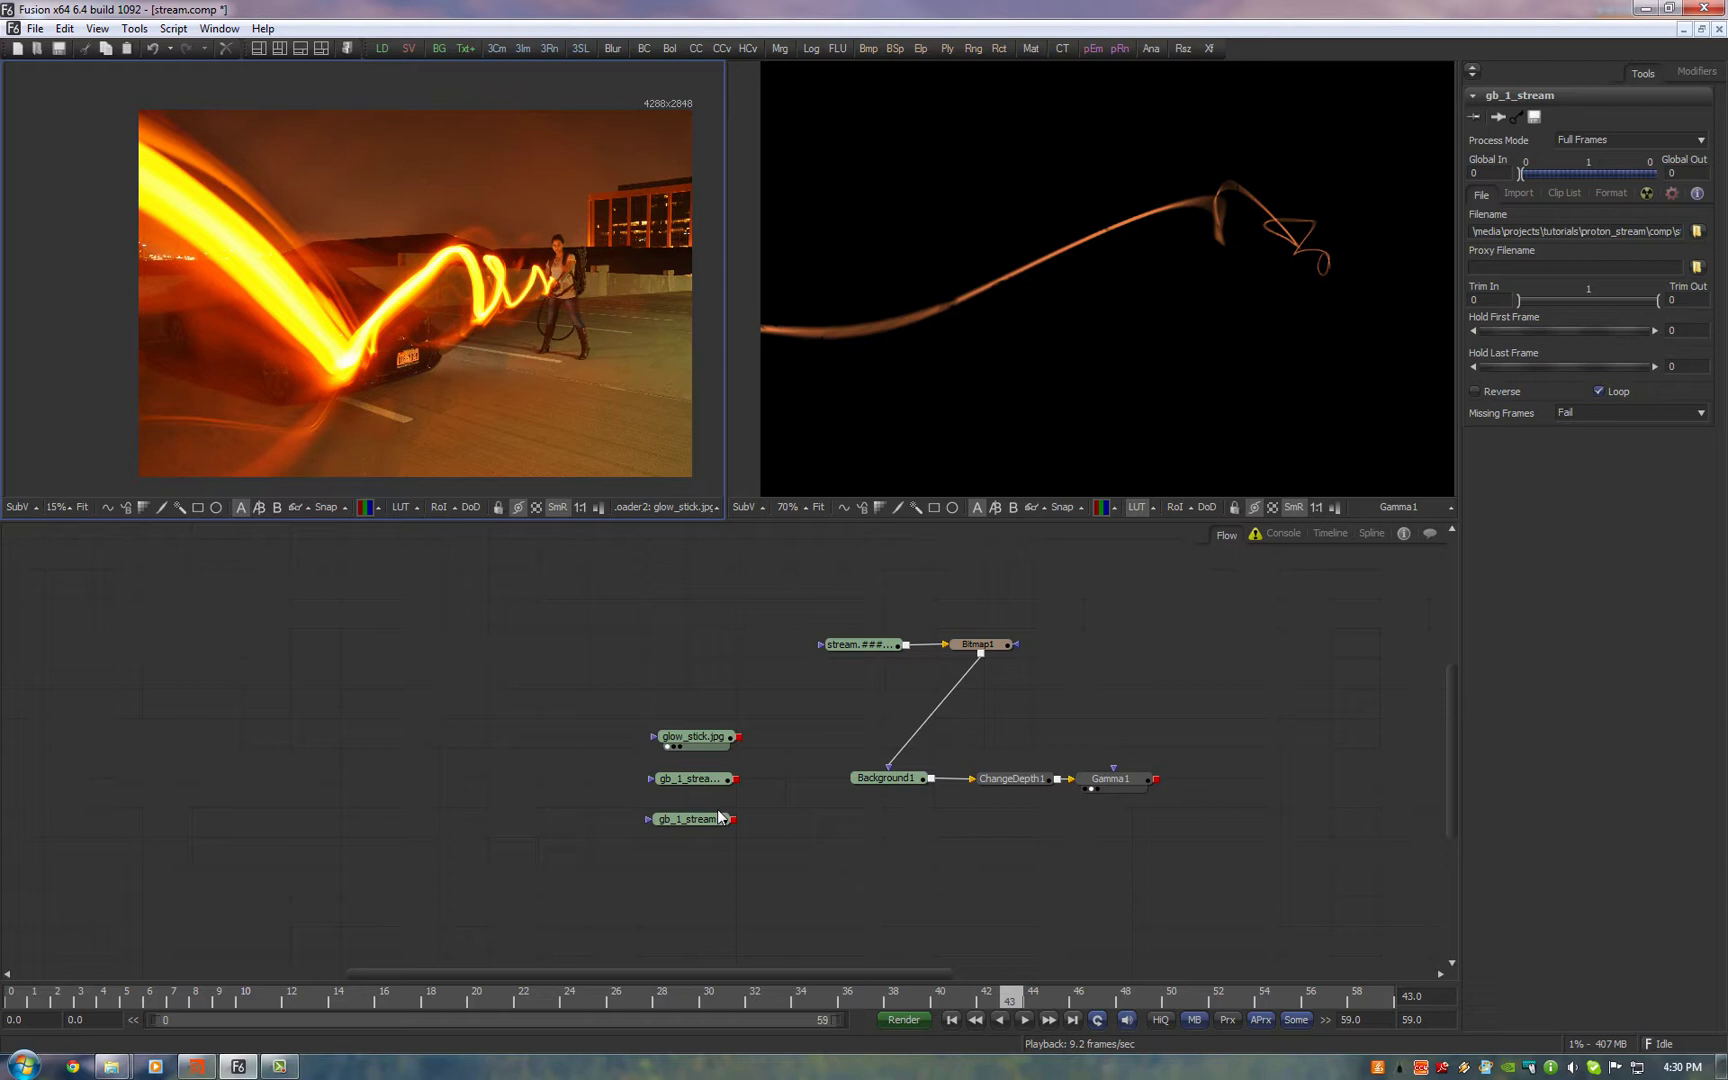
pyautogui.moveTo(720, 817); pyautogui.dragTo(622, 390)
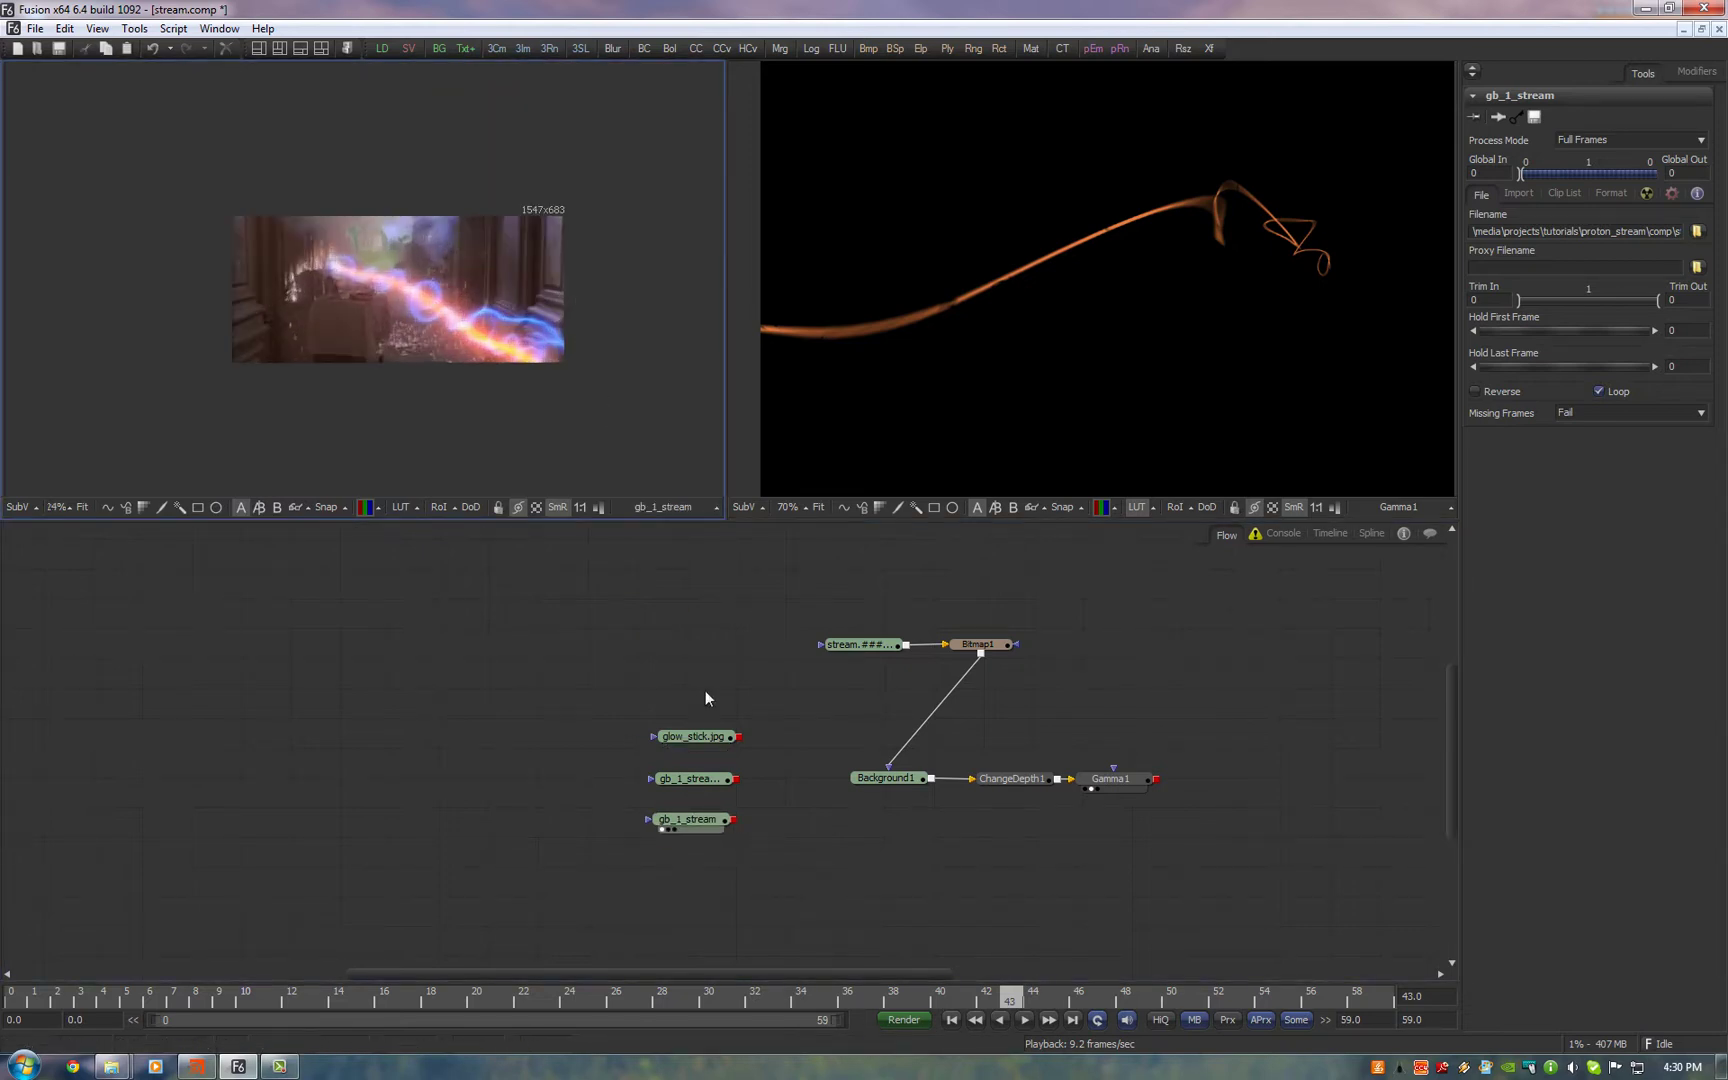
pyautogui.moveTo(694, 736); pyautogui.dragTo(543, 388)
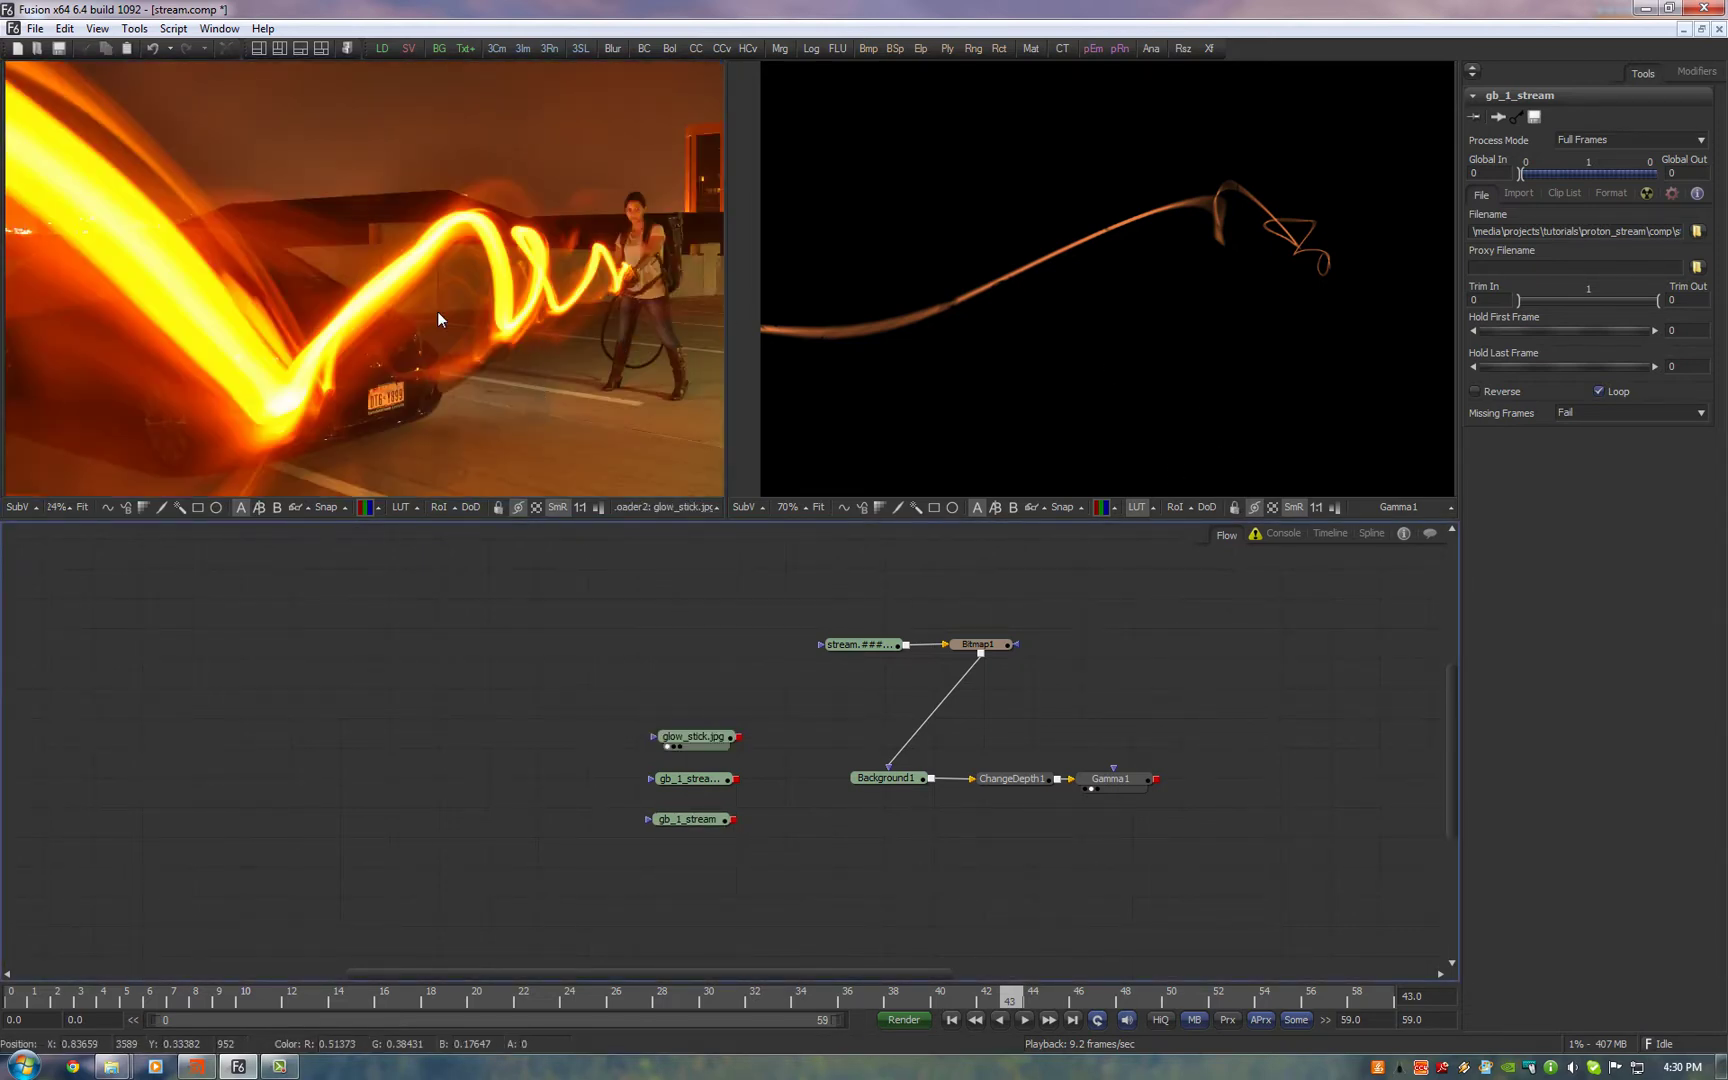
pyautogui.hscroll(-2, 1150, 325)
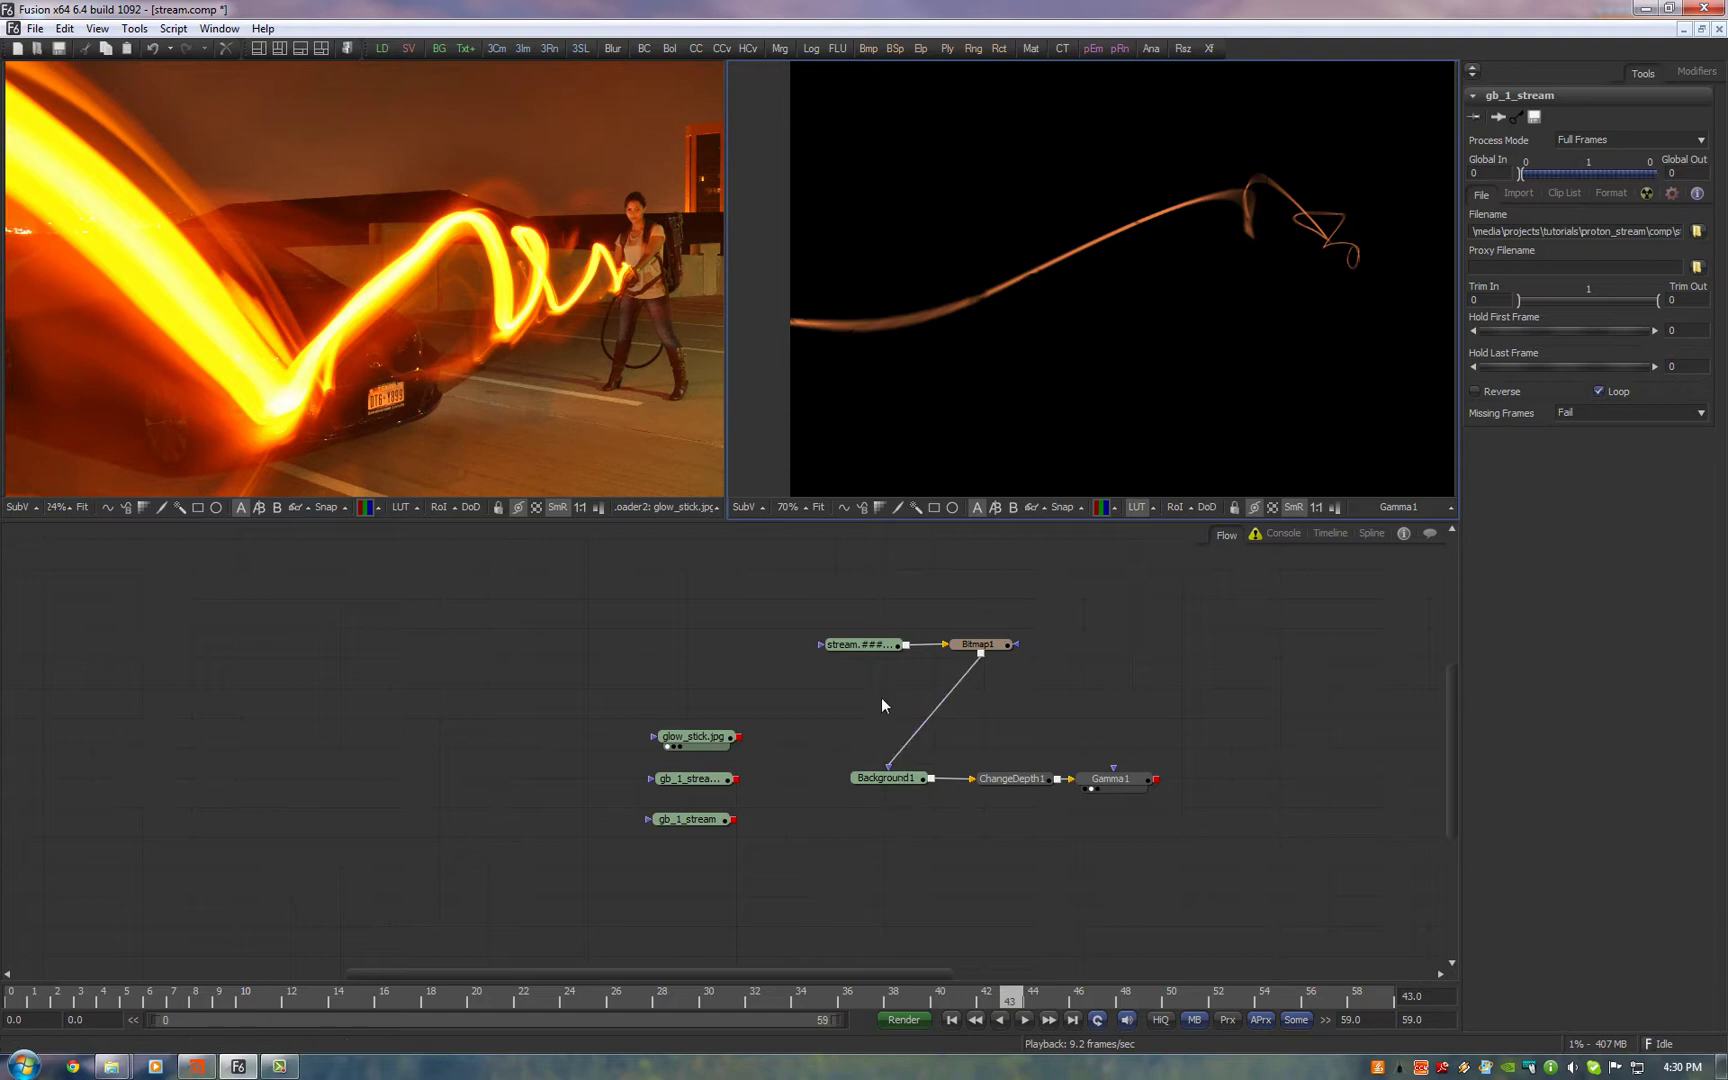
# Sample Background1's colour from the glow-stick photo and raise its value to 3 (R 3.0, G 1.88, B 0)
pyautogui.click(886, 779)
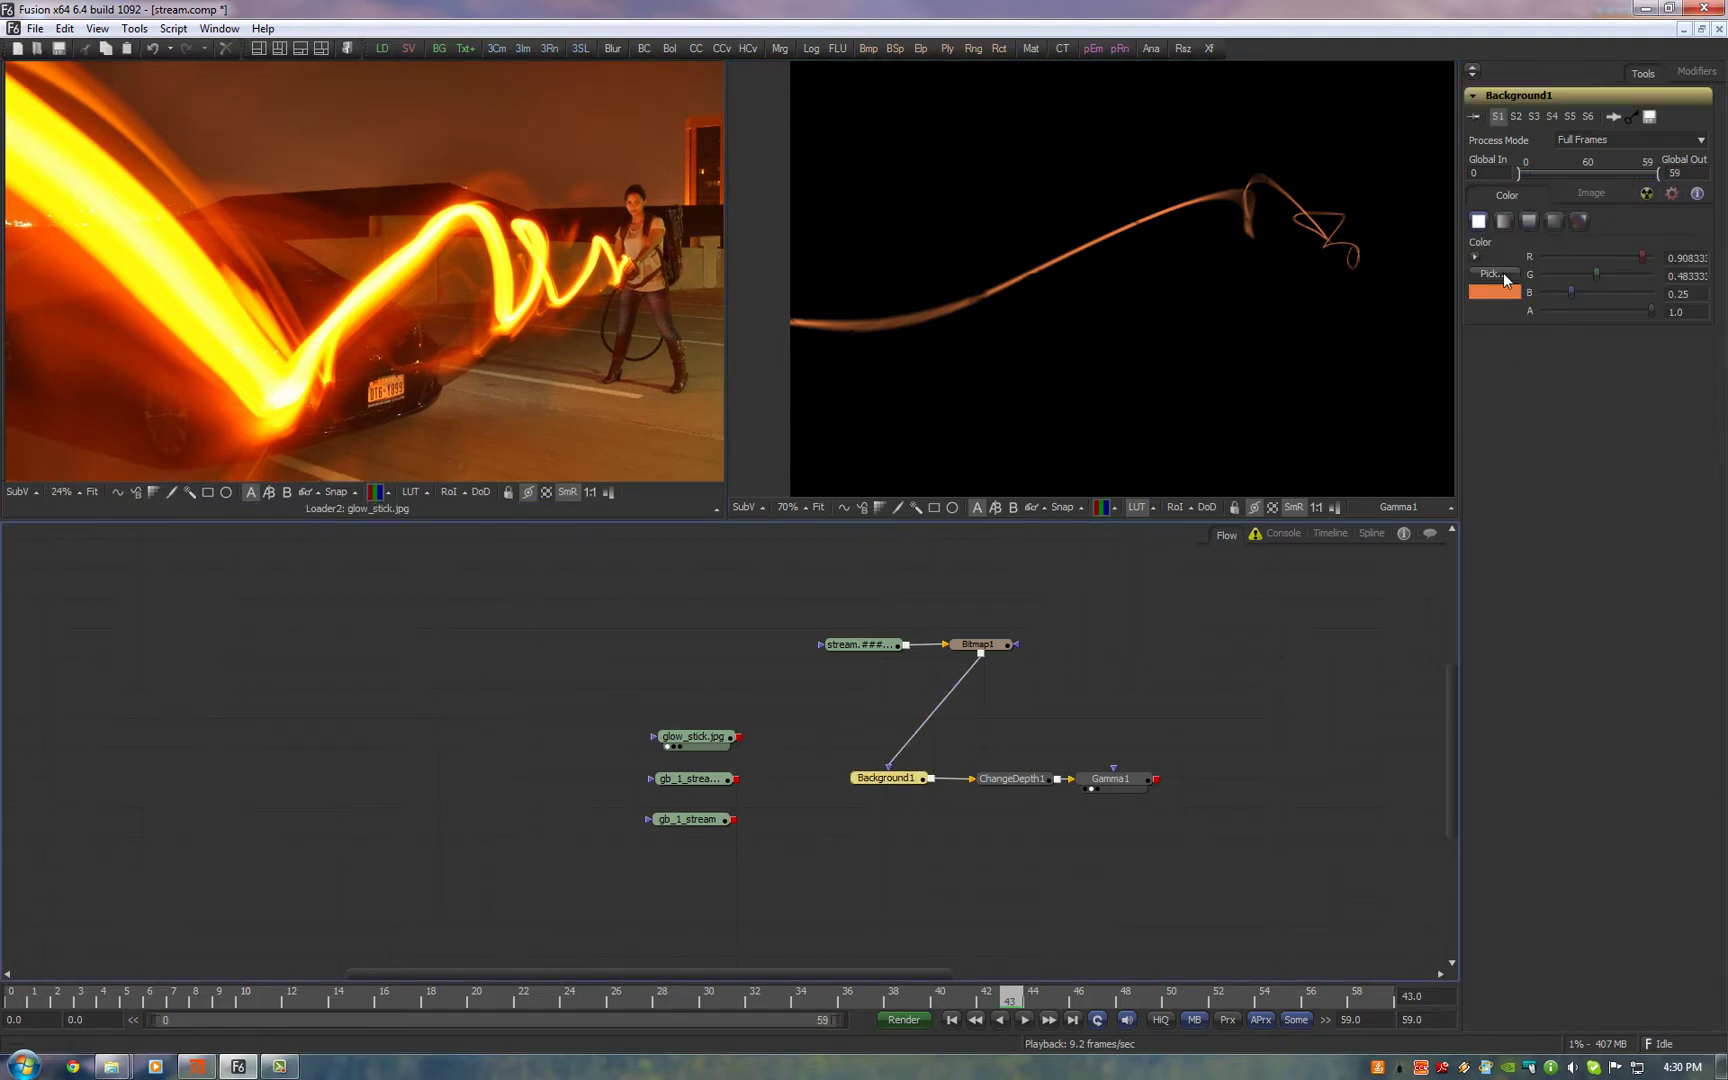
pyautogui.moveTo(1503, 271); pyautogui.dragTo(396, 288)
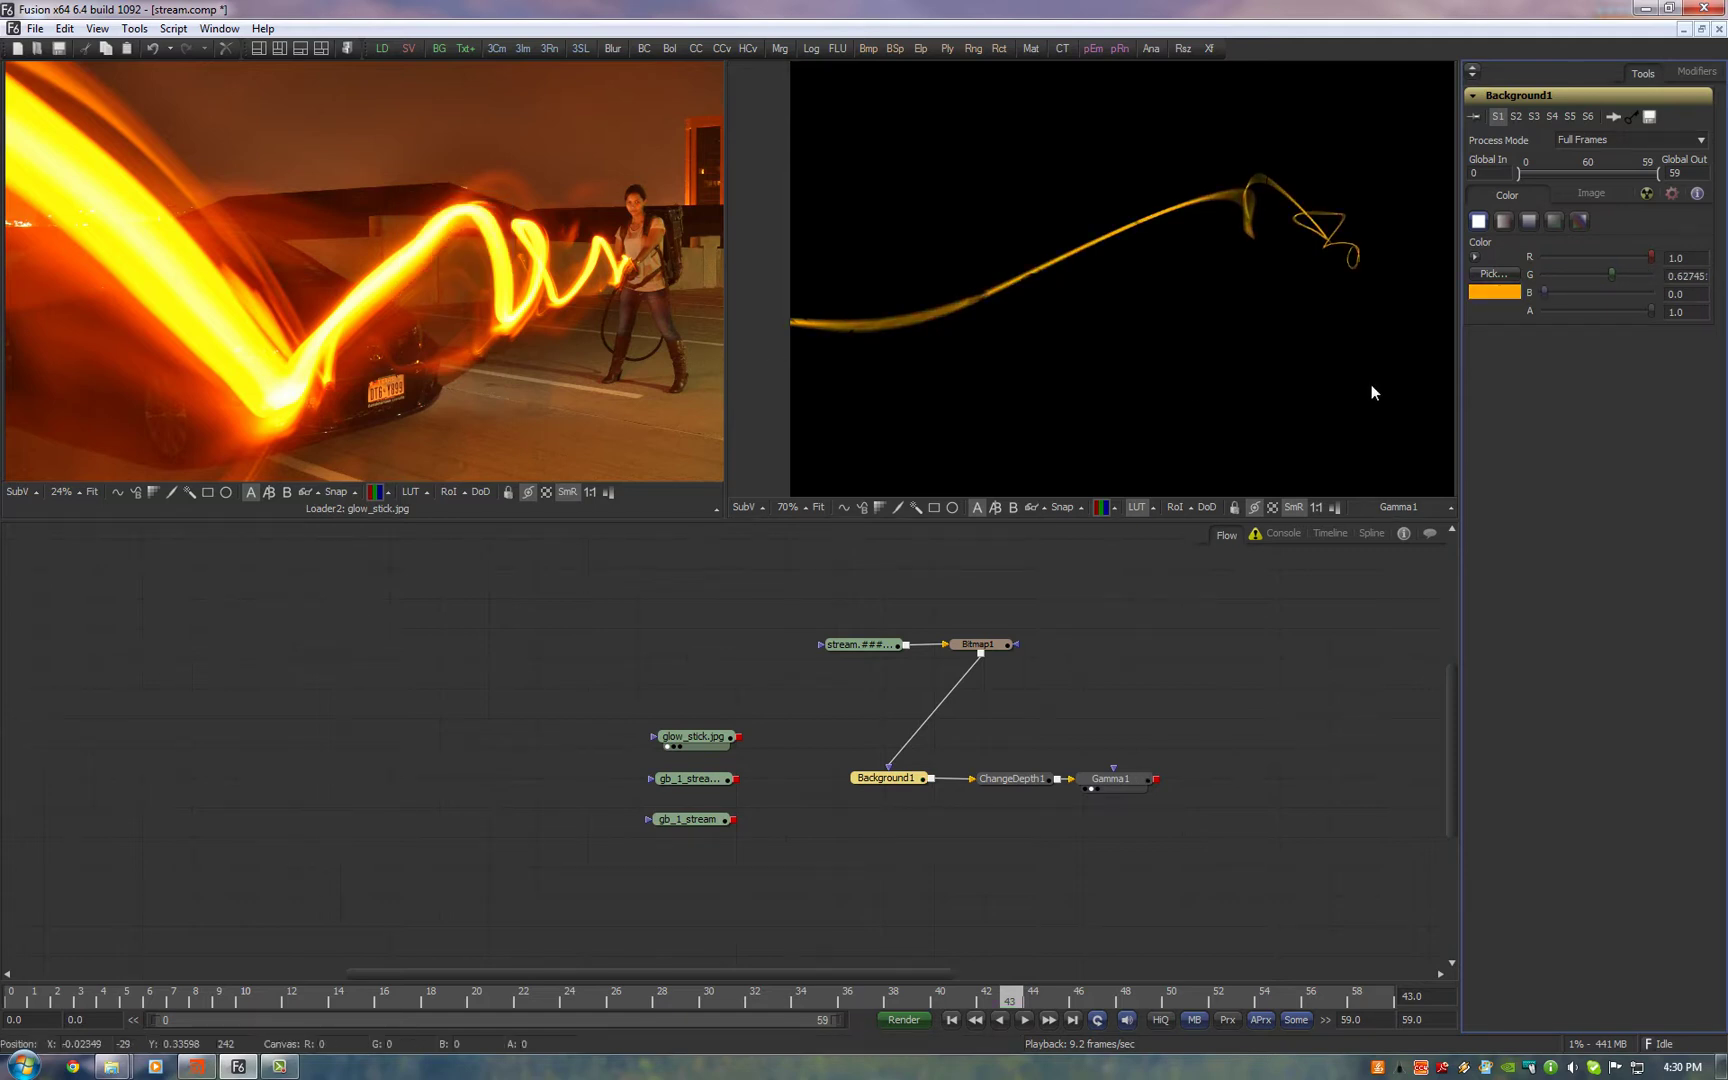
pyautogui.click(1473, 257)
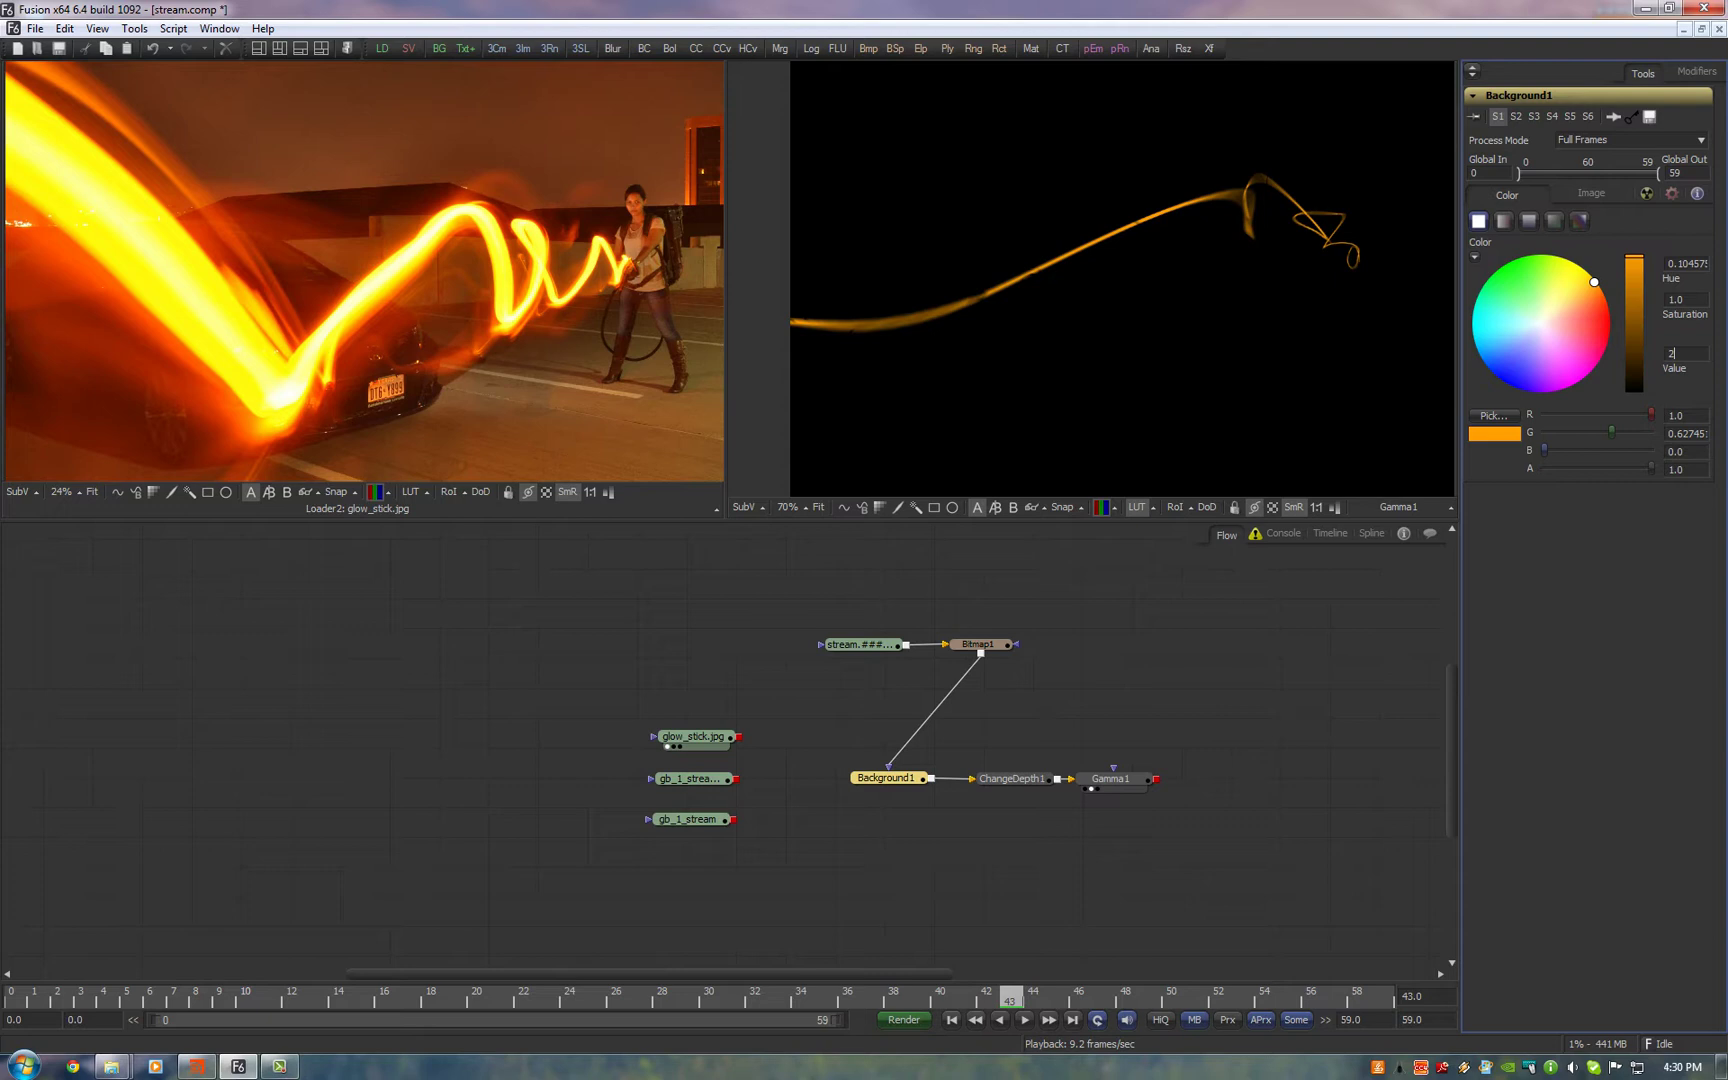
pyautogui.press('Tab')
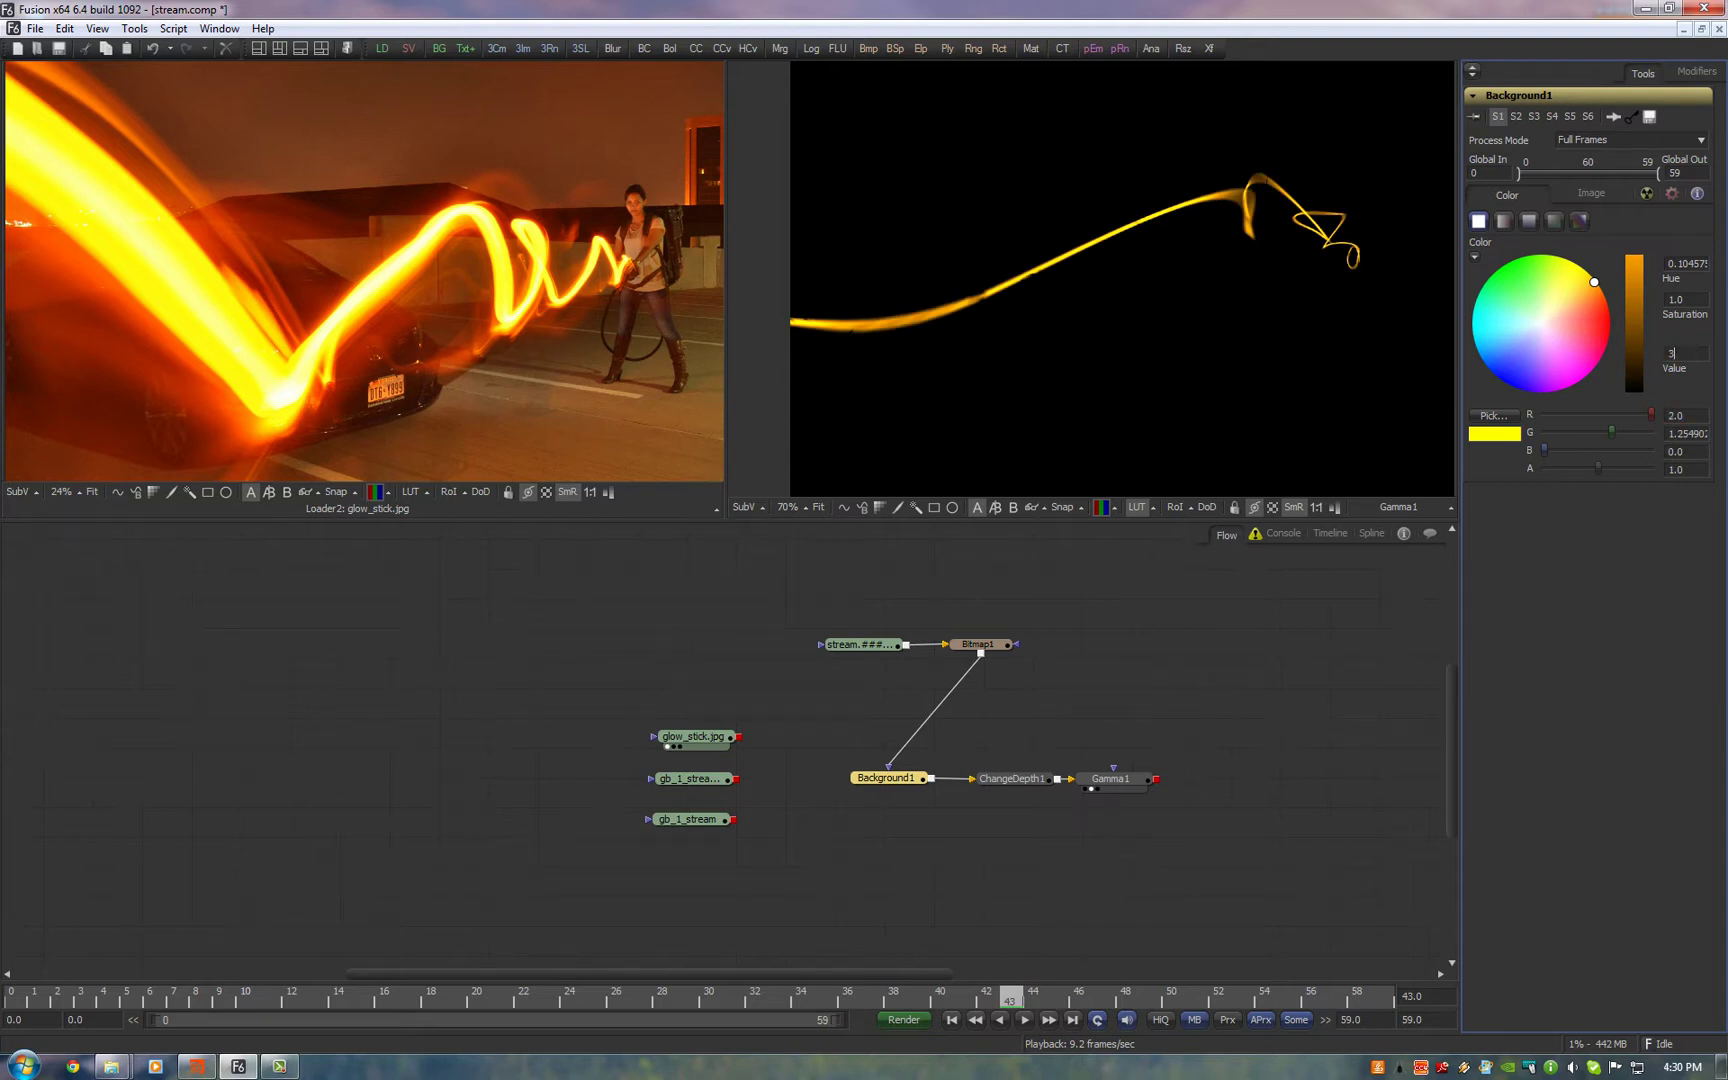
pyautogui.write('3')
pyautogui.press('Return')
pyautogui.hscroll(3, 1180, 660)
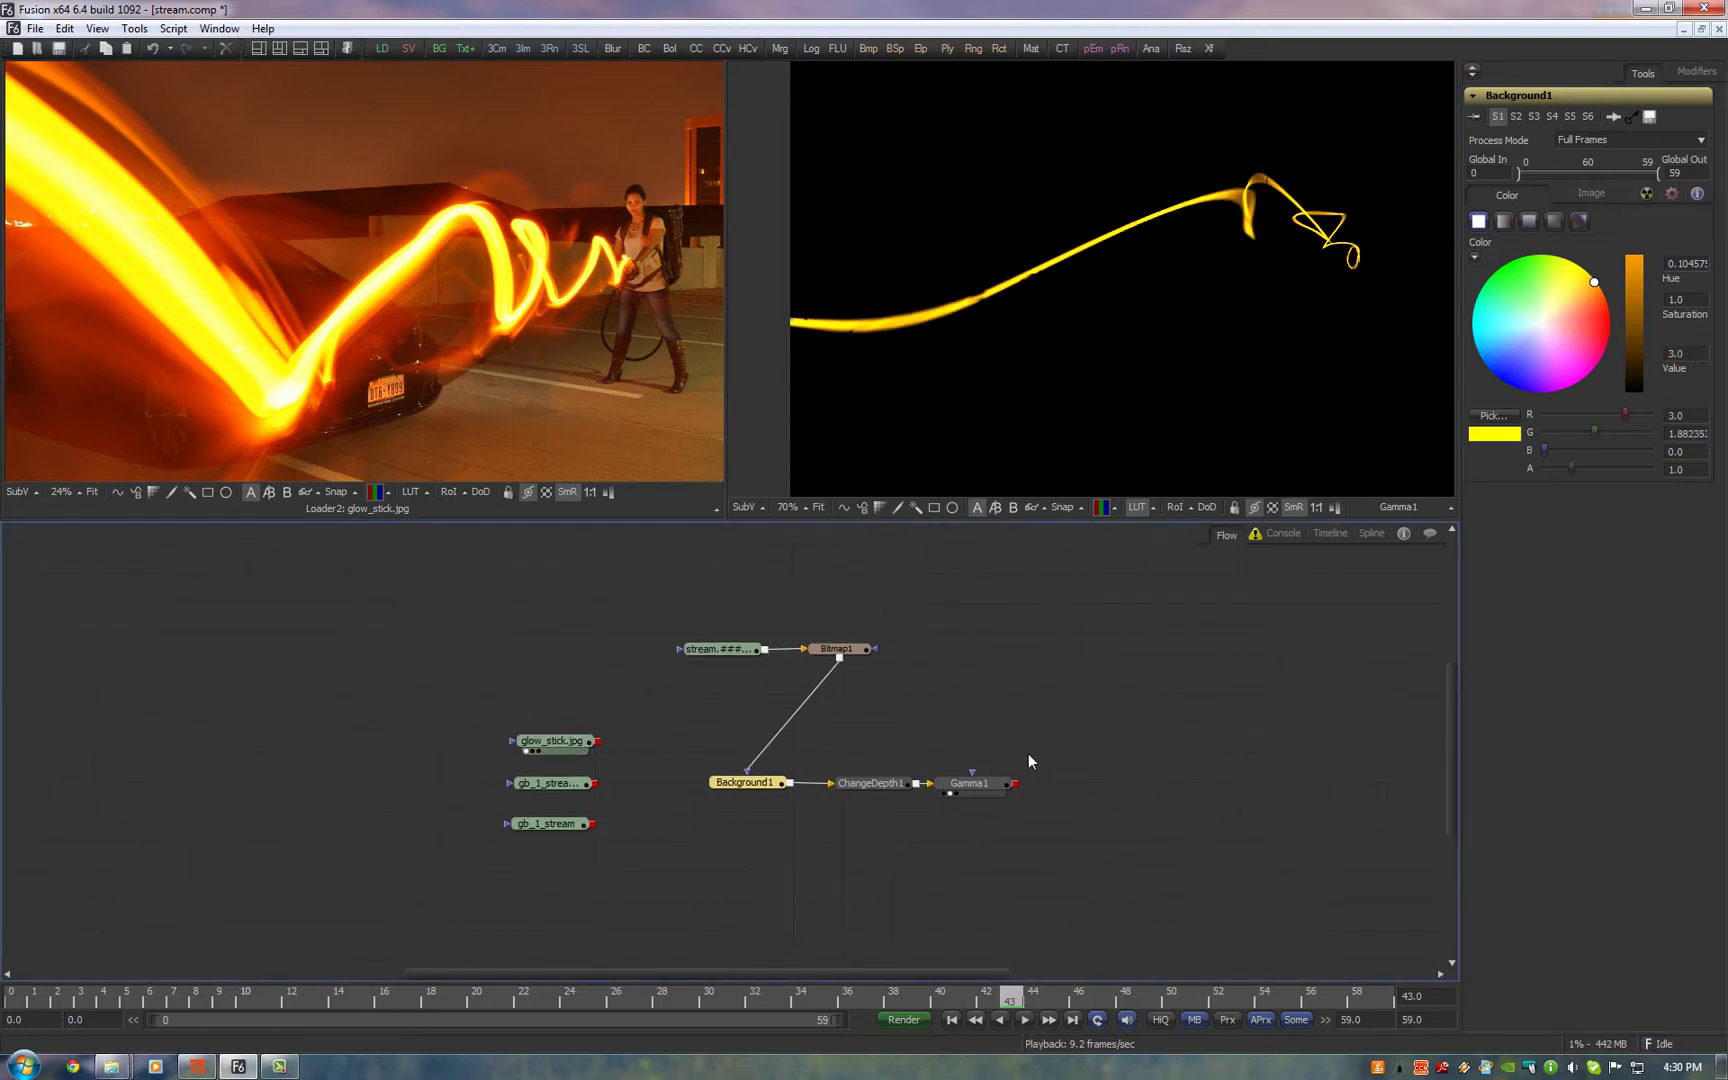
# Add an AFX Glow after Gamma1 and merge it back over Gamma1 through Merge1
pyautogui.hscroll(2, 1030, 727)
pyautogui.click(922, 752)
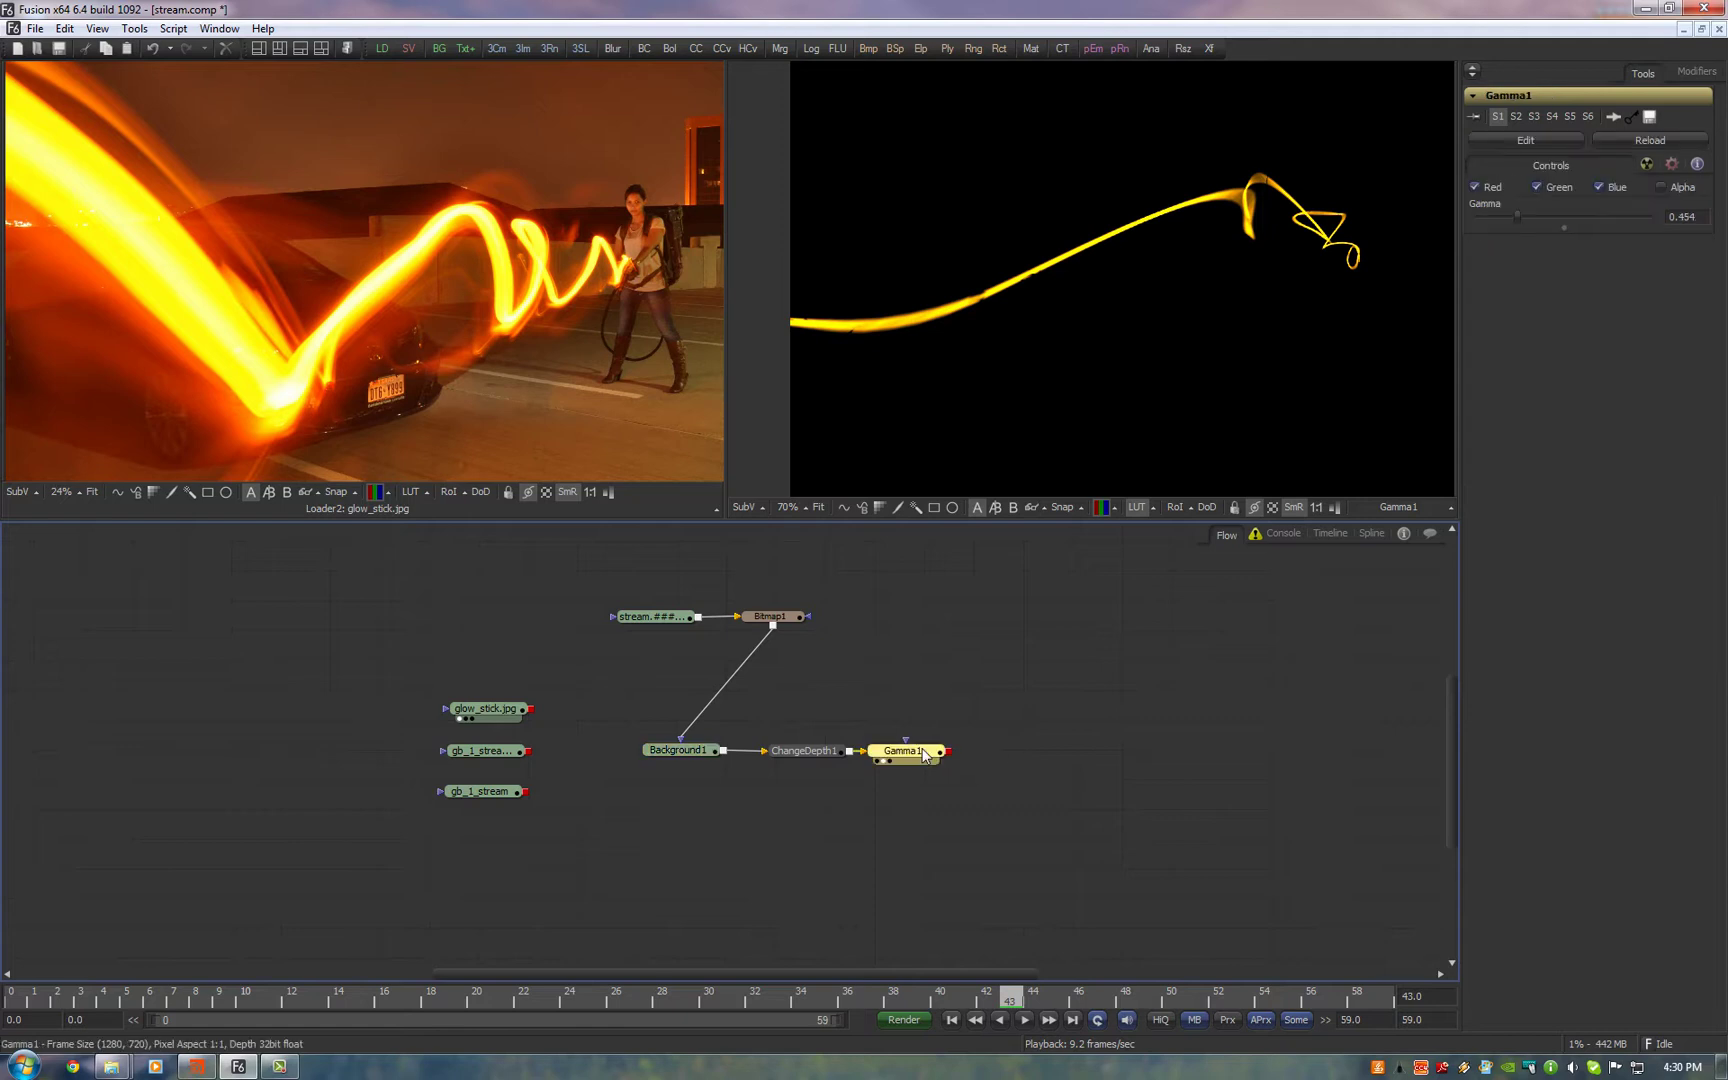
pyautogui.hotkey('ctrl', 'space')
pyautogui.write('glow')
pyautogui.press('Up')
pyautogui.press('Up')
pyautogui.press('Up')
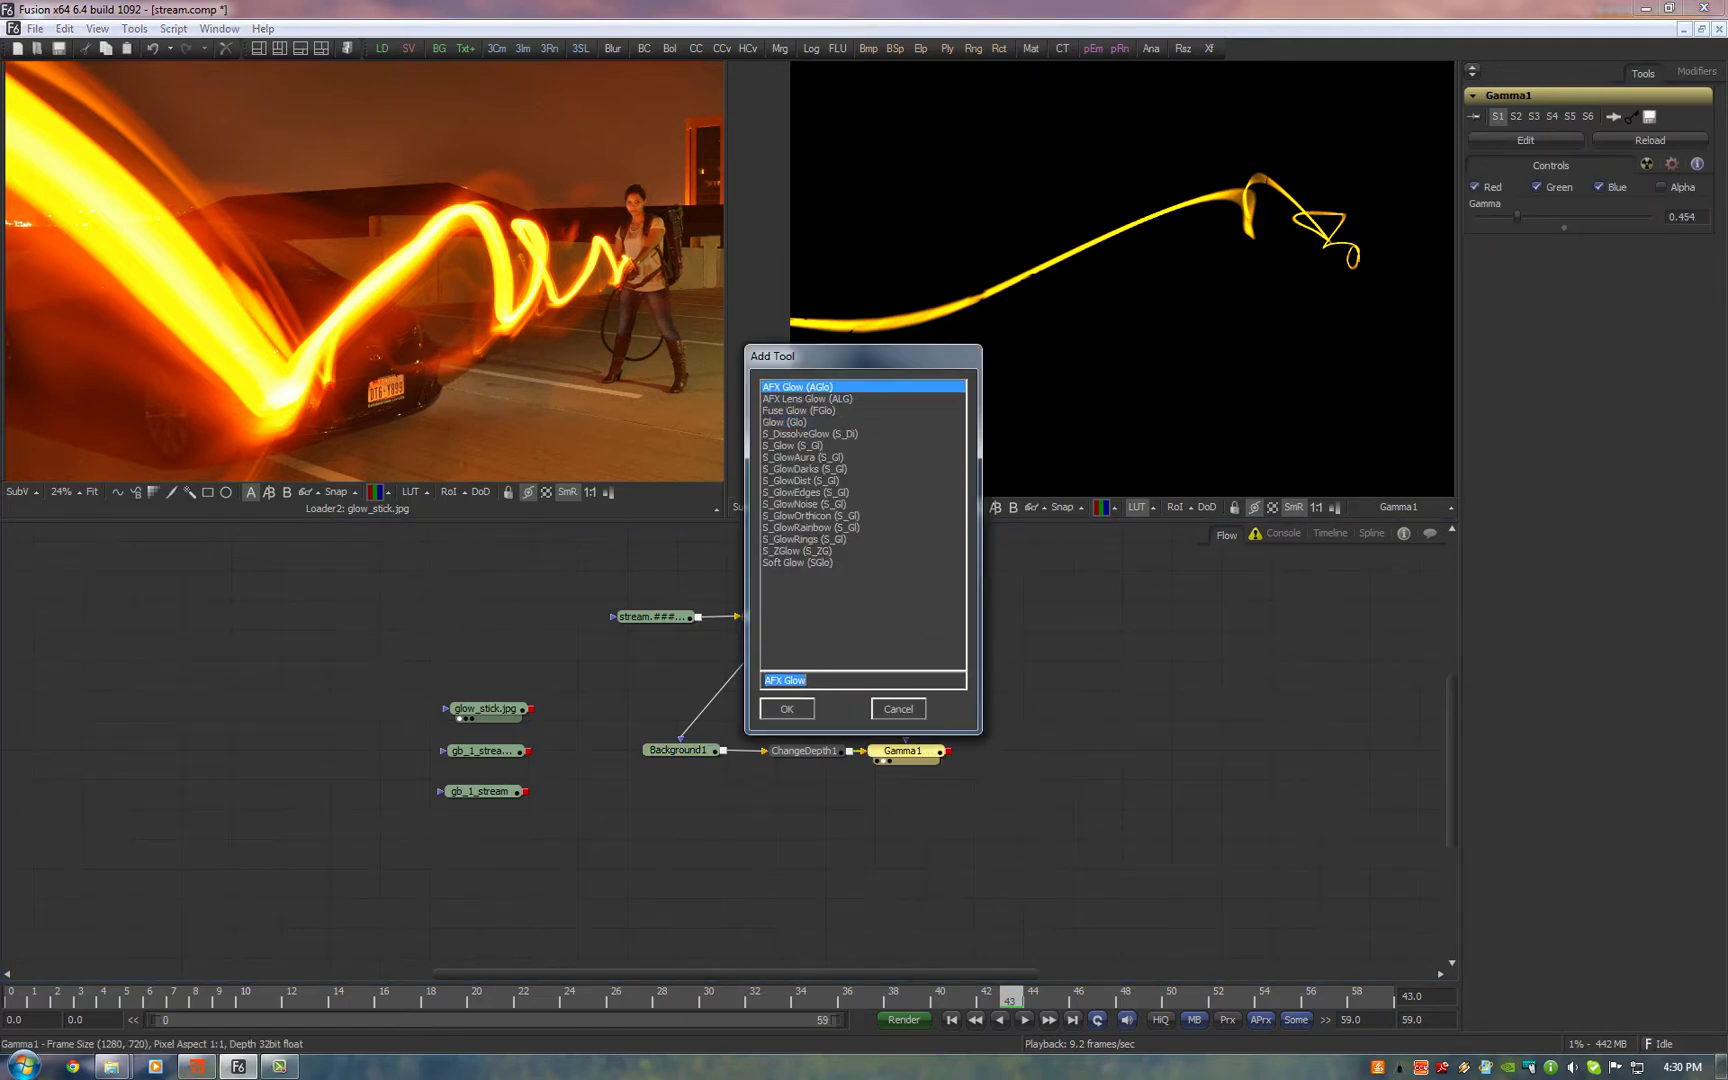
pyautogui.press('Return')
pyautogui.moveTo(1054, 765); pyautogui.dragTo(950, 755)
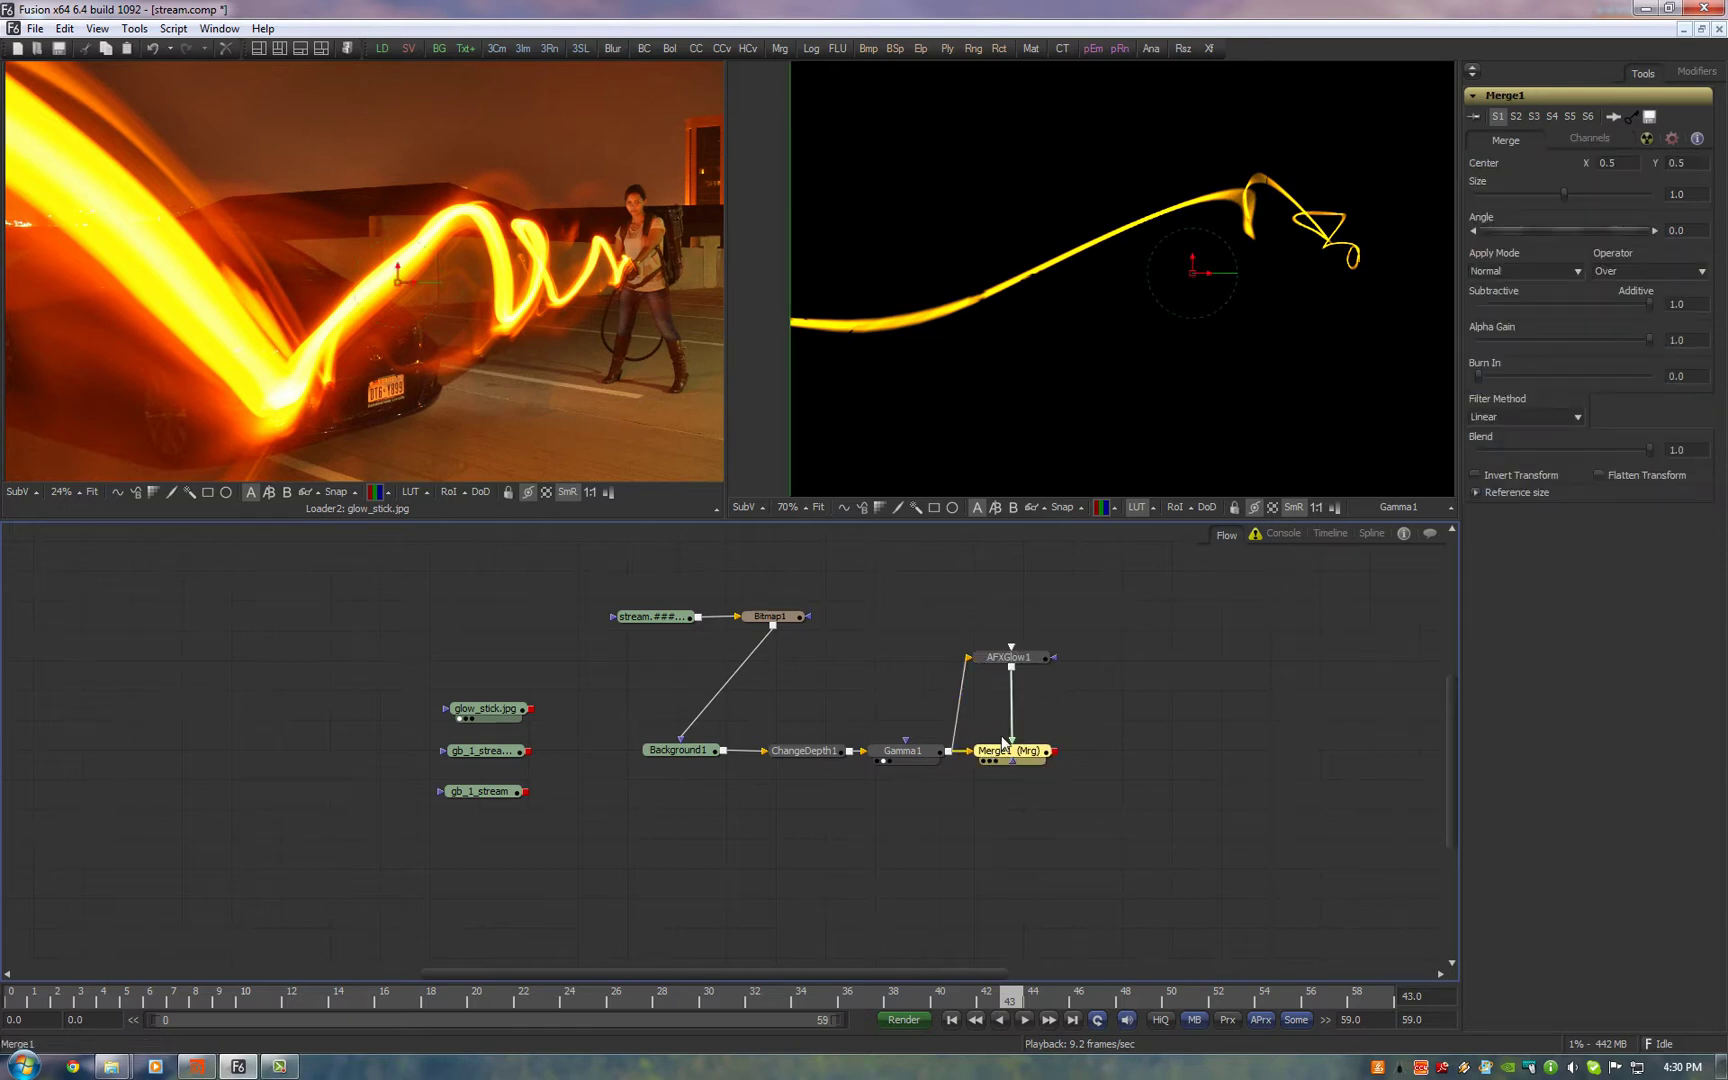
pyautogui.click(1003, 665)
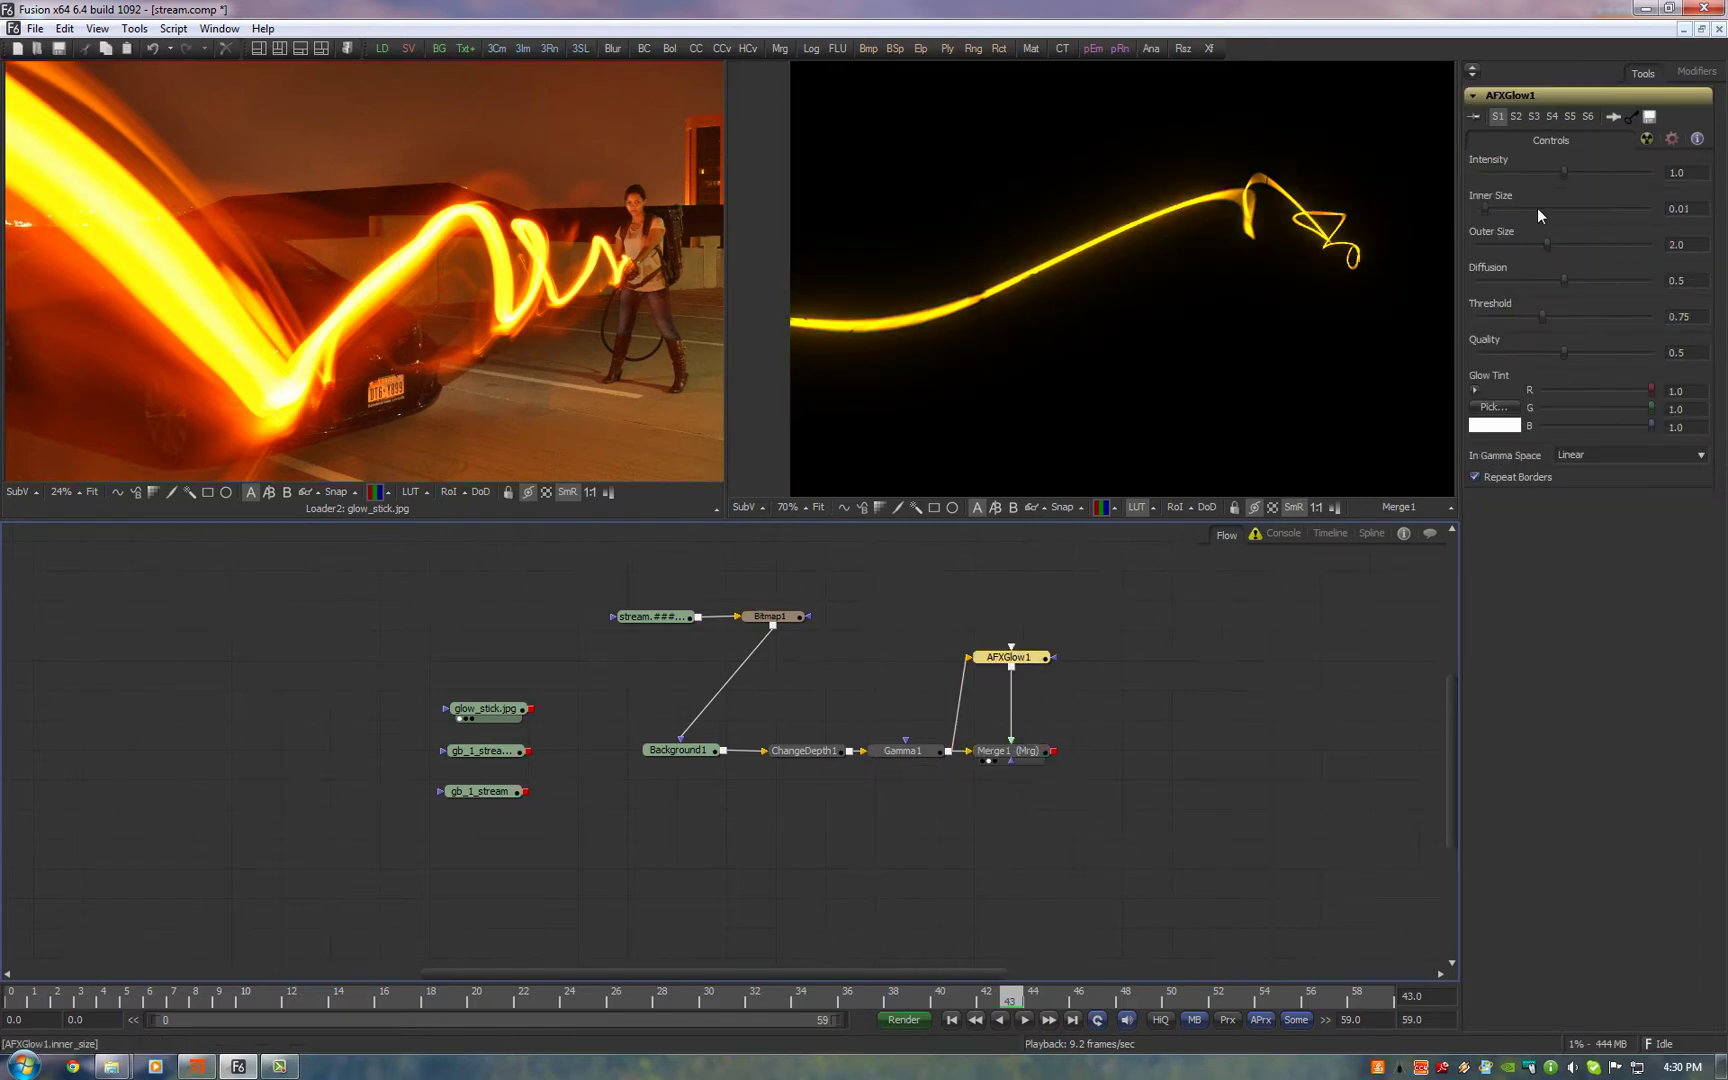
# Set AFXGlow1's Intensity to about 12.9 and Outer Size to about 3.66
pyautogui.click(1674, 172)
pyautogui.write('5')
pyautogui.press('Return')
pyautogui.press('Tab')
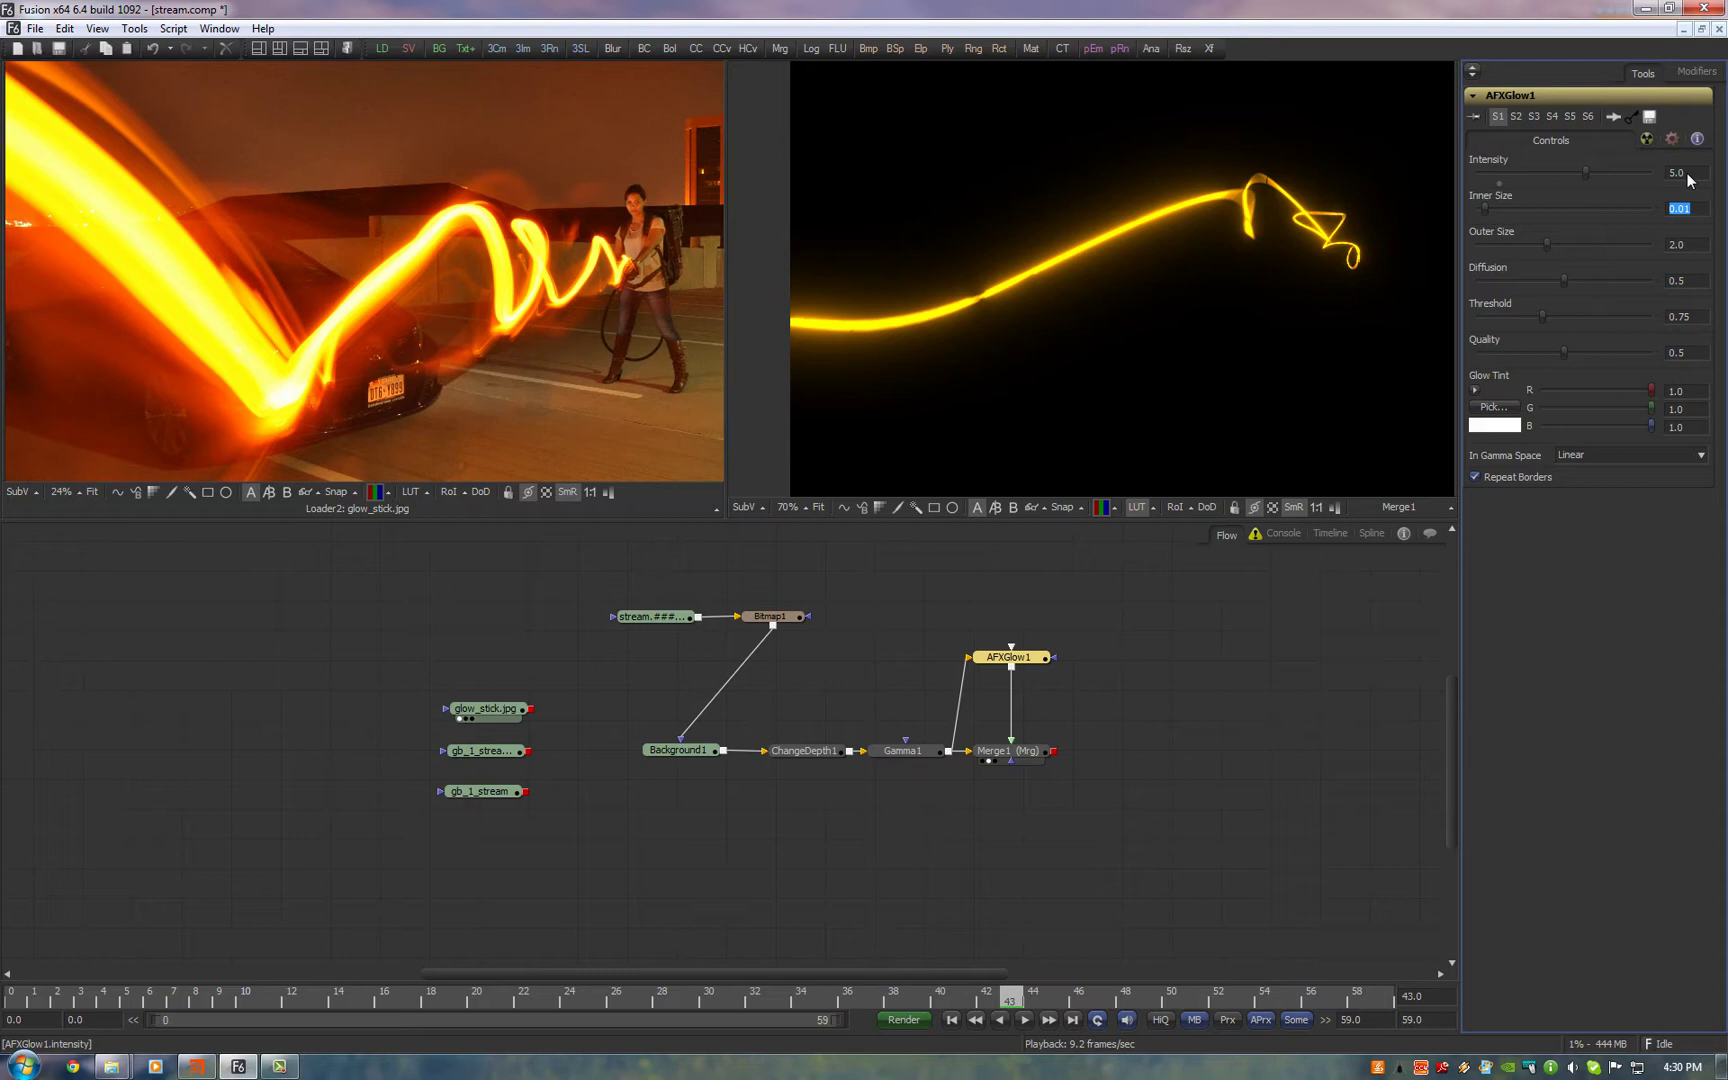
pyautogui.click(1680, 172)
pyautogui.write('10')
pyautogui.press('Return')
pyautogui.press('Tab')
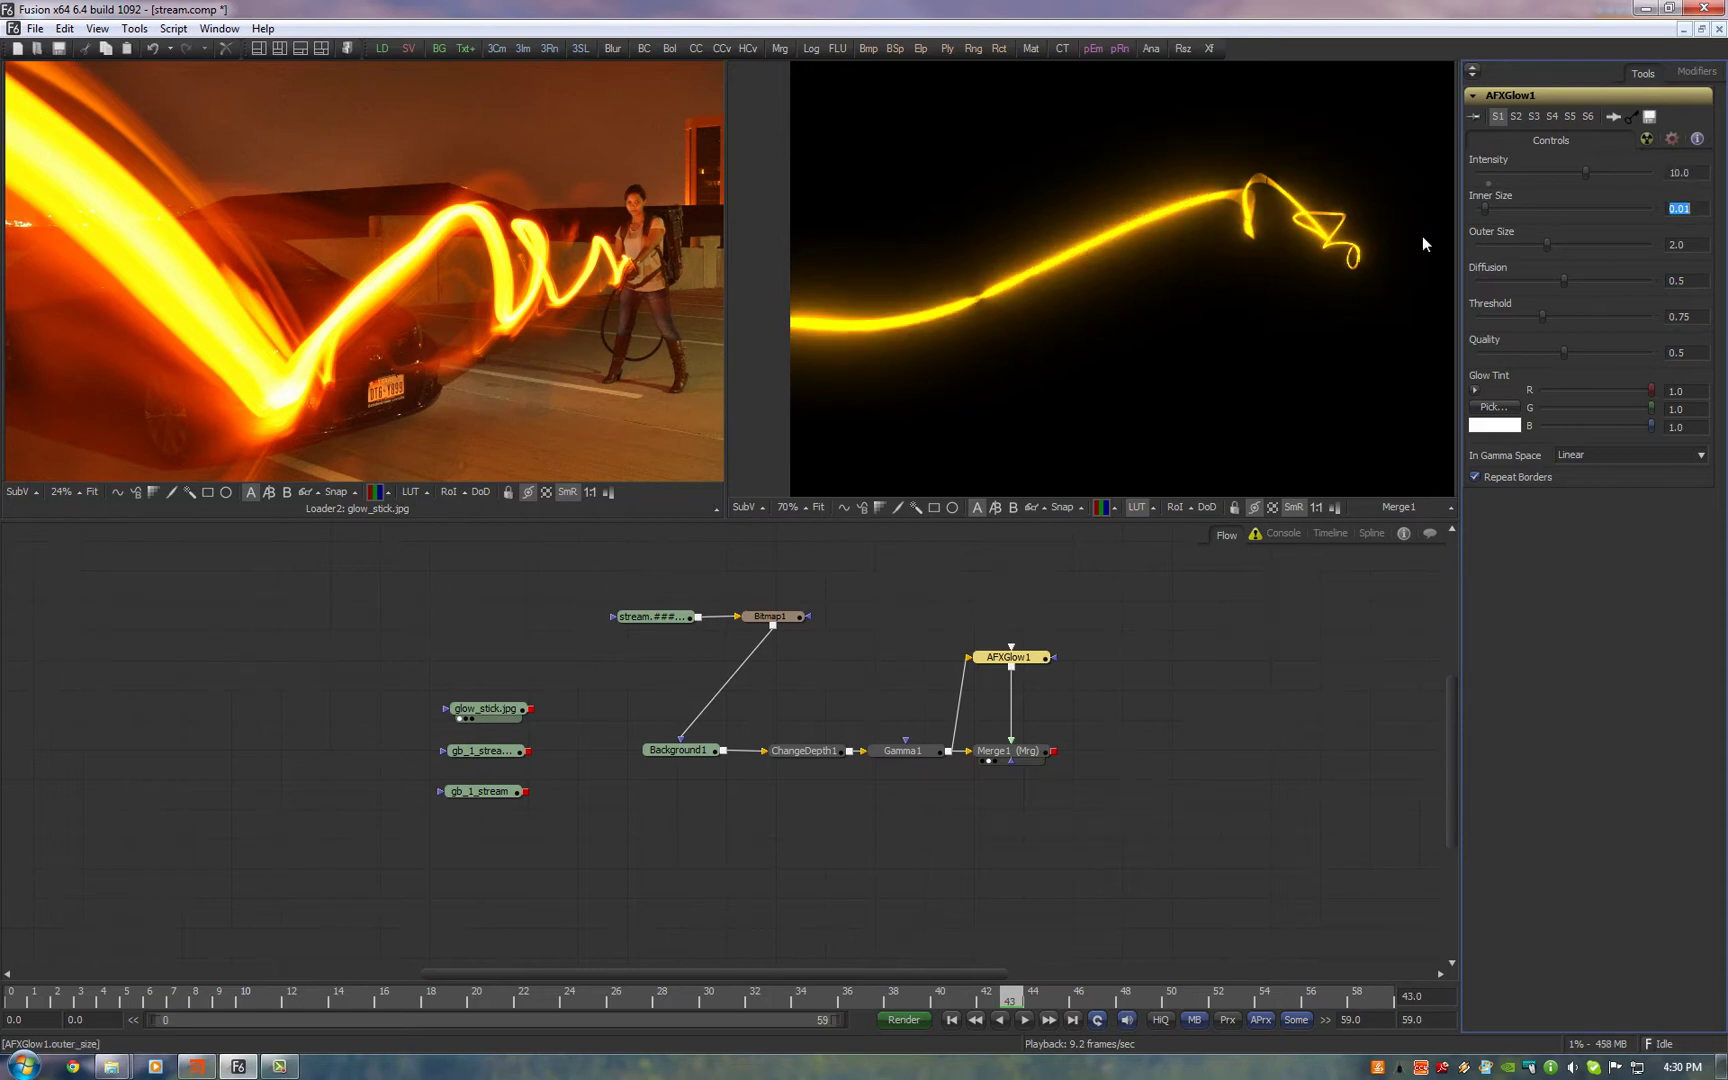
pyautogui.moveTo(1139, 254); pyautogui.dragTo(1156, 248)
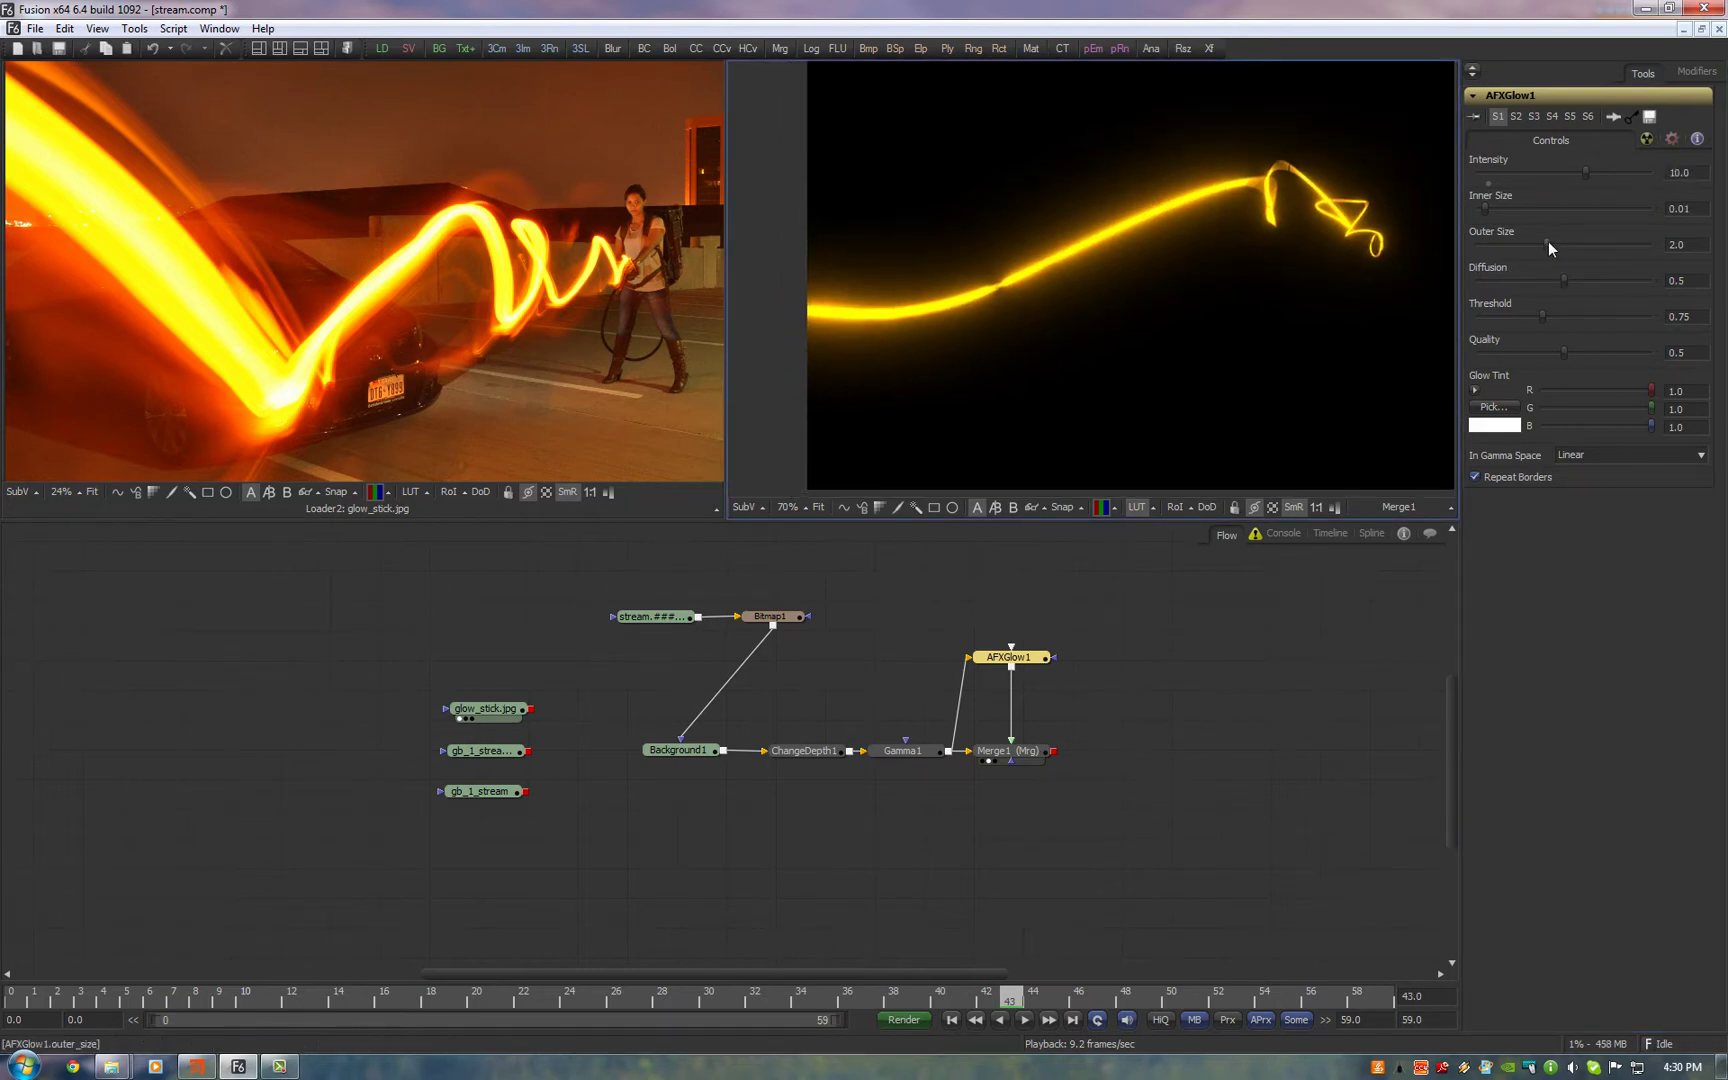
pyautogui.moveTo(1548, 242); pyautogui.dragTo(1602, 238)
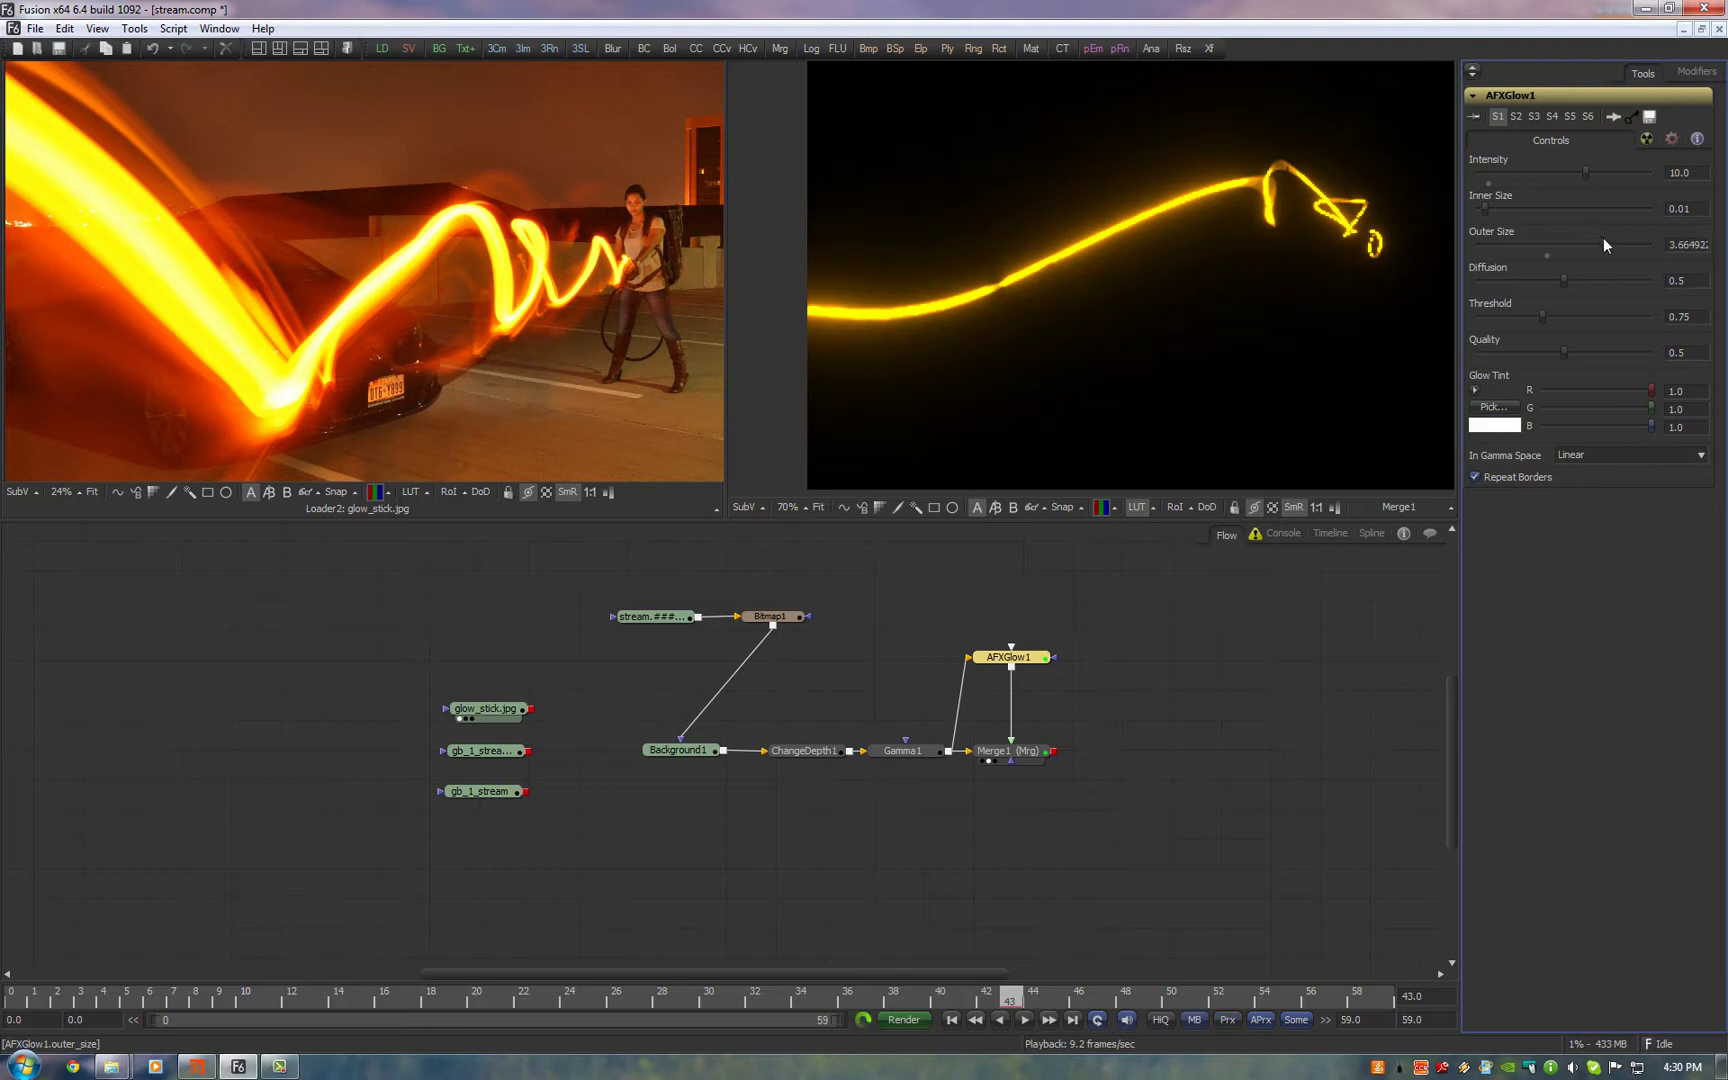
pyautogui.moveTo(1586, 170); pyautogui.dragTo(1619, 165)
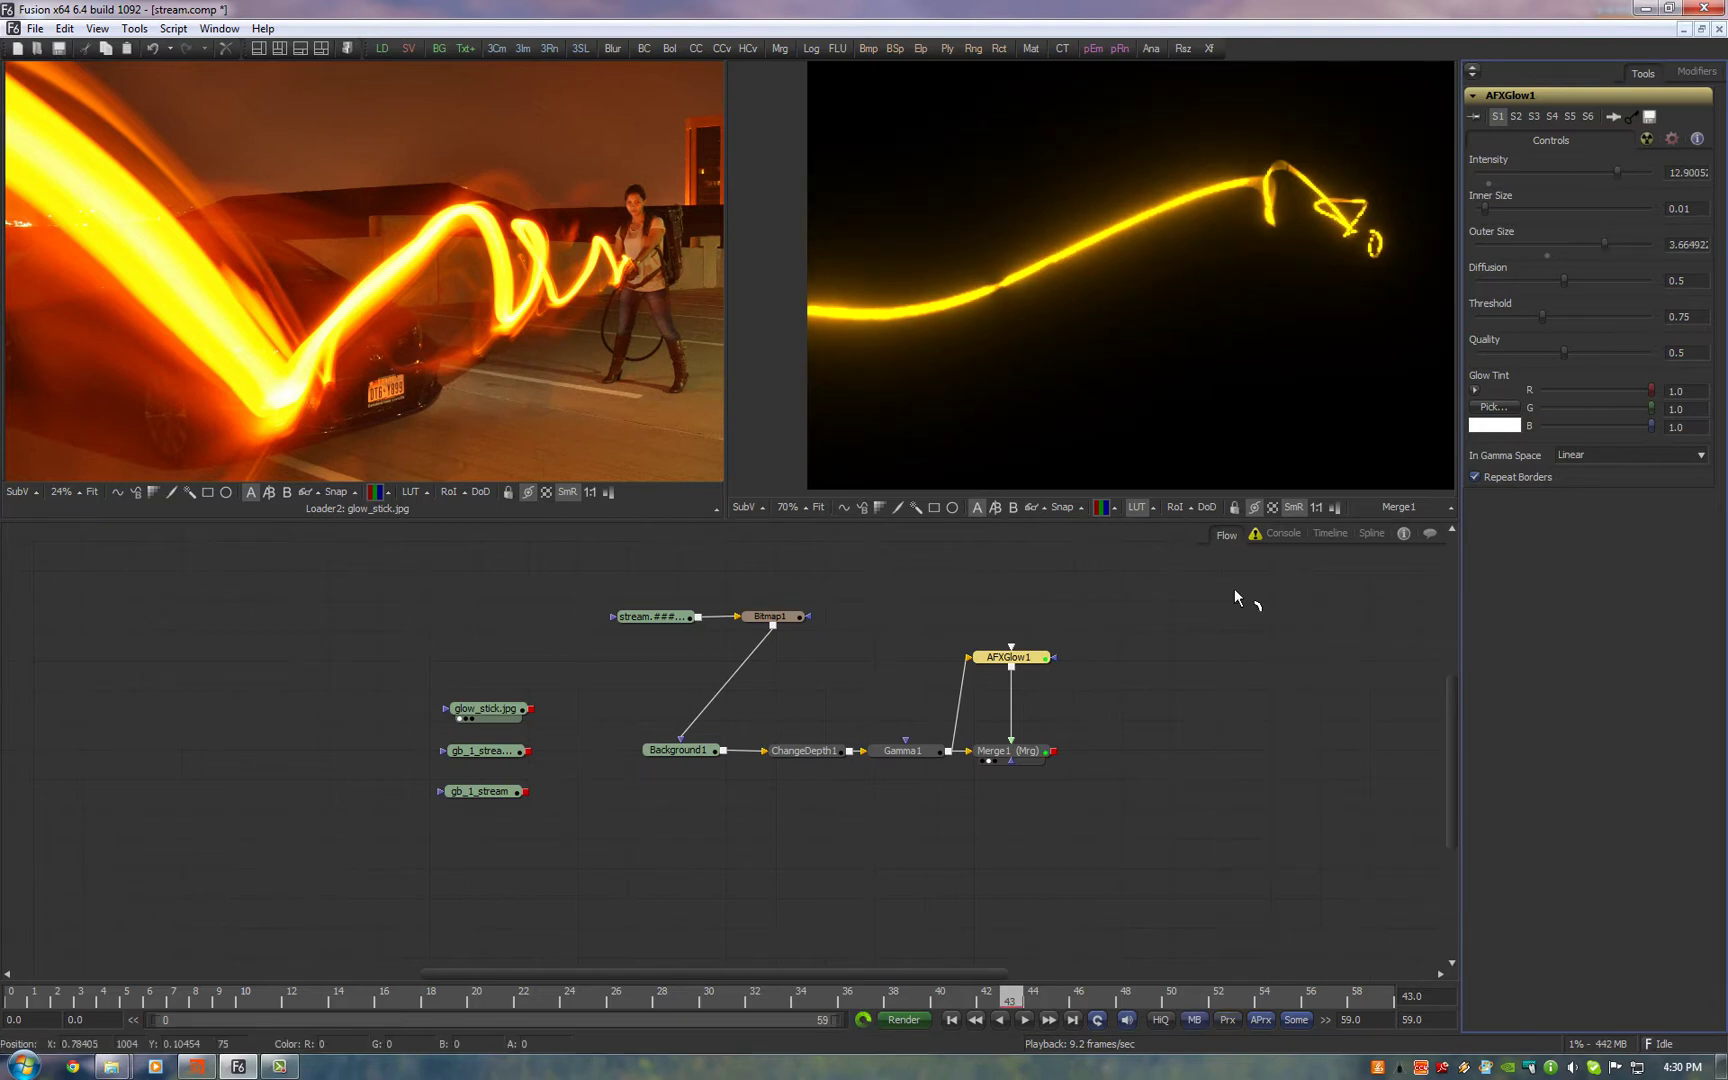
pyautogui.moveTo(1058, 258); pyautogui.dragTo(1146, 298)
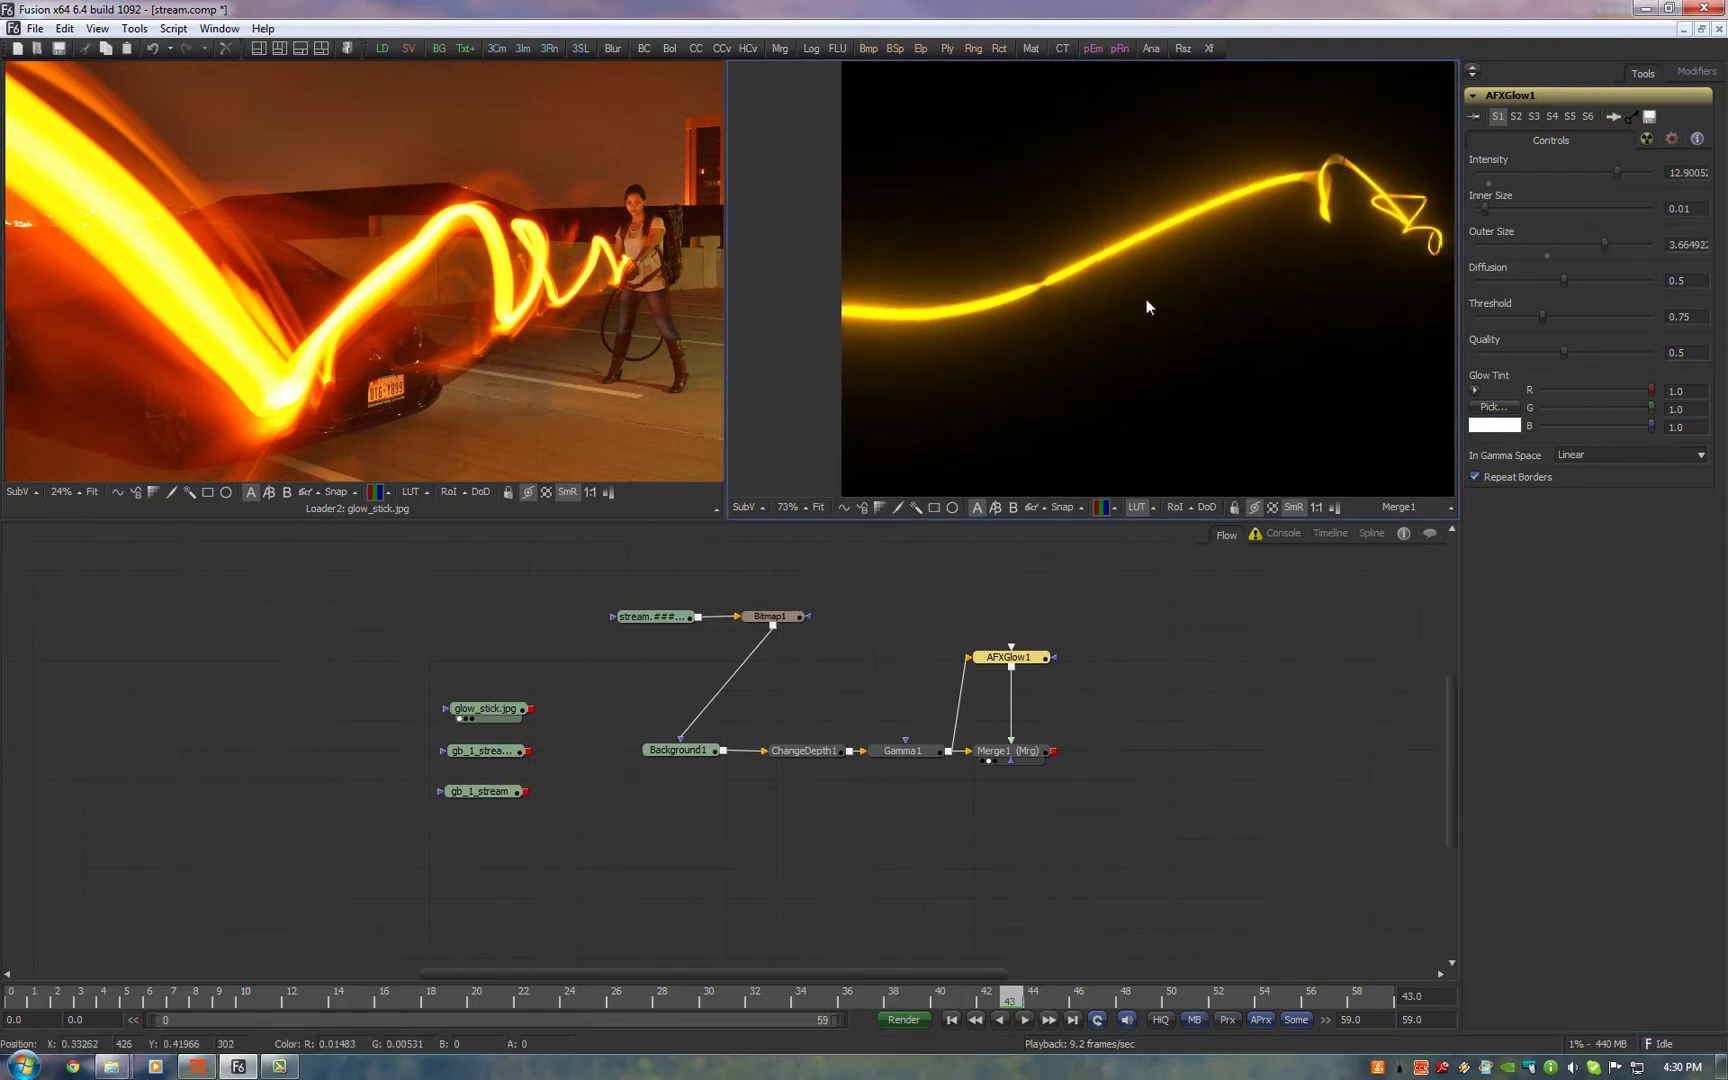
pyautogui.scroll(-1, 1243, 330)
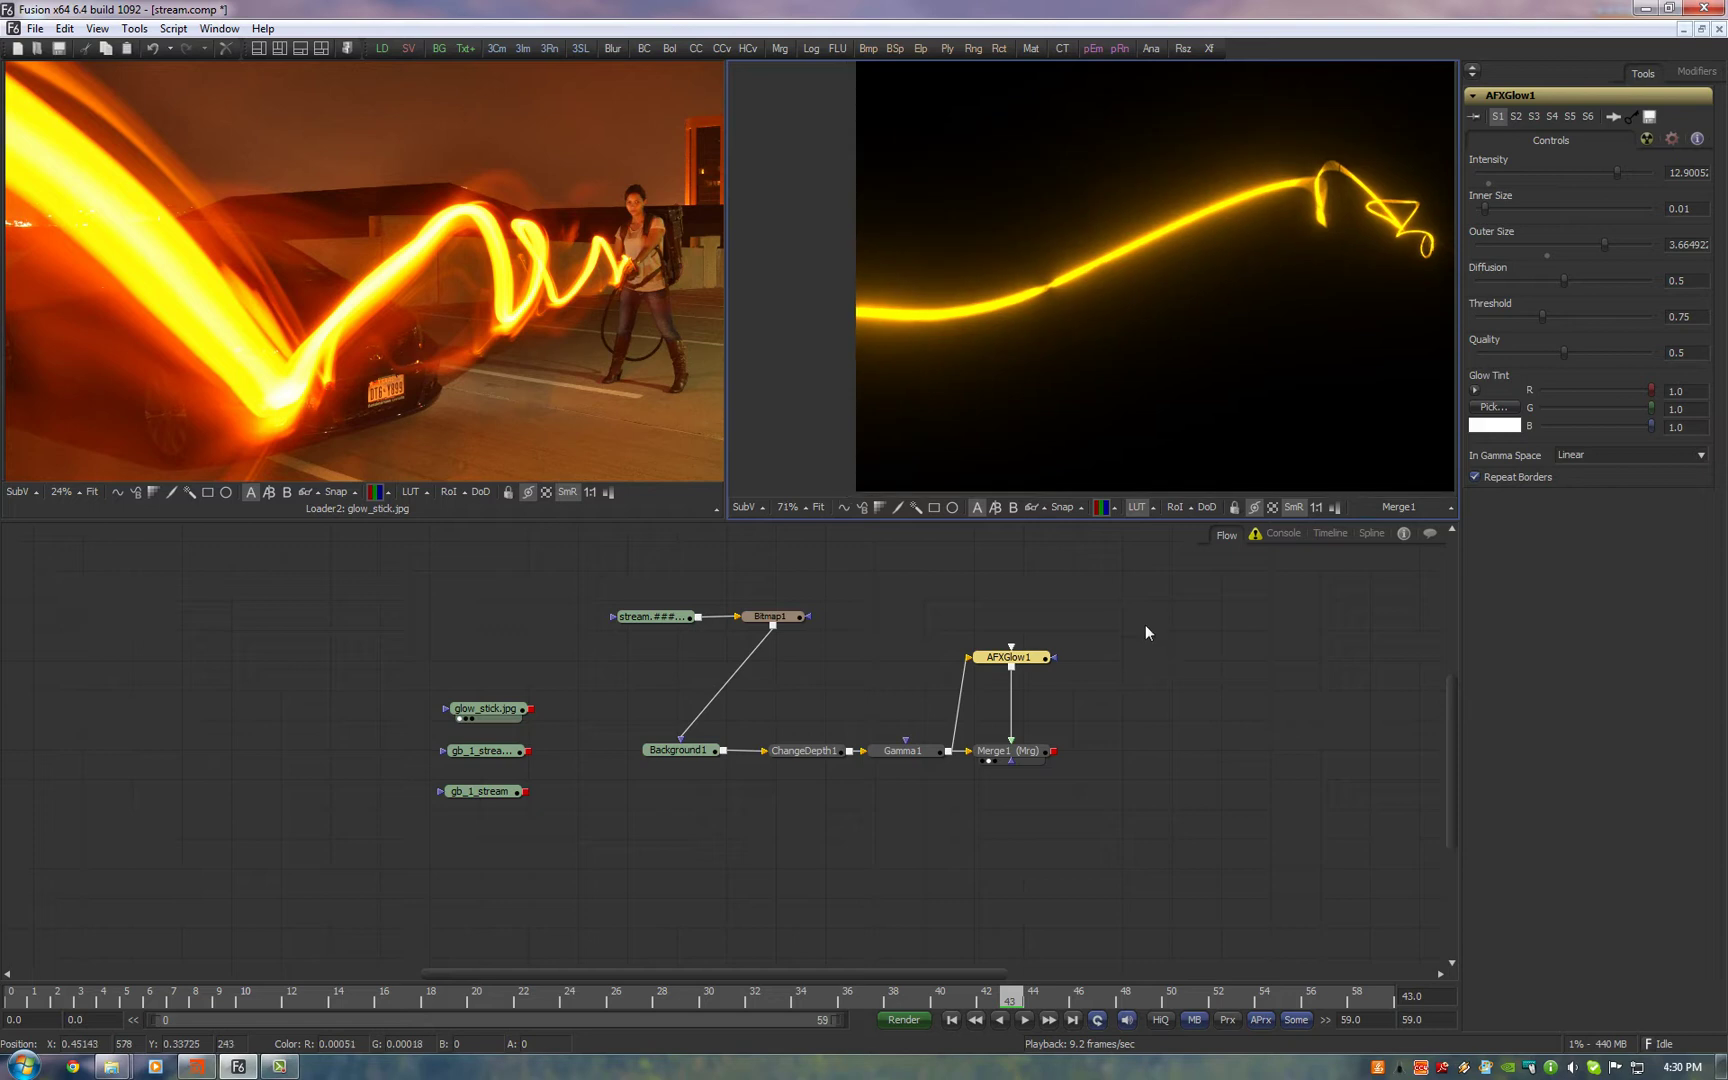
# Try saturation values of 0.5, 0.7 and 0.8 for Background1's colour
pyautogui.click(690, 752)
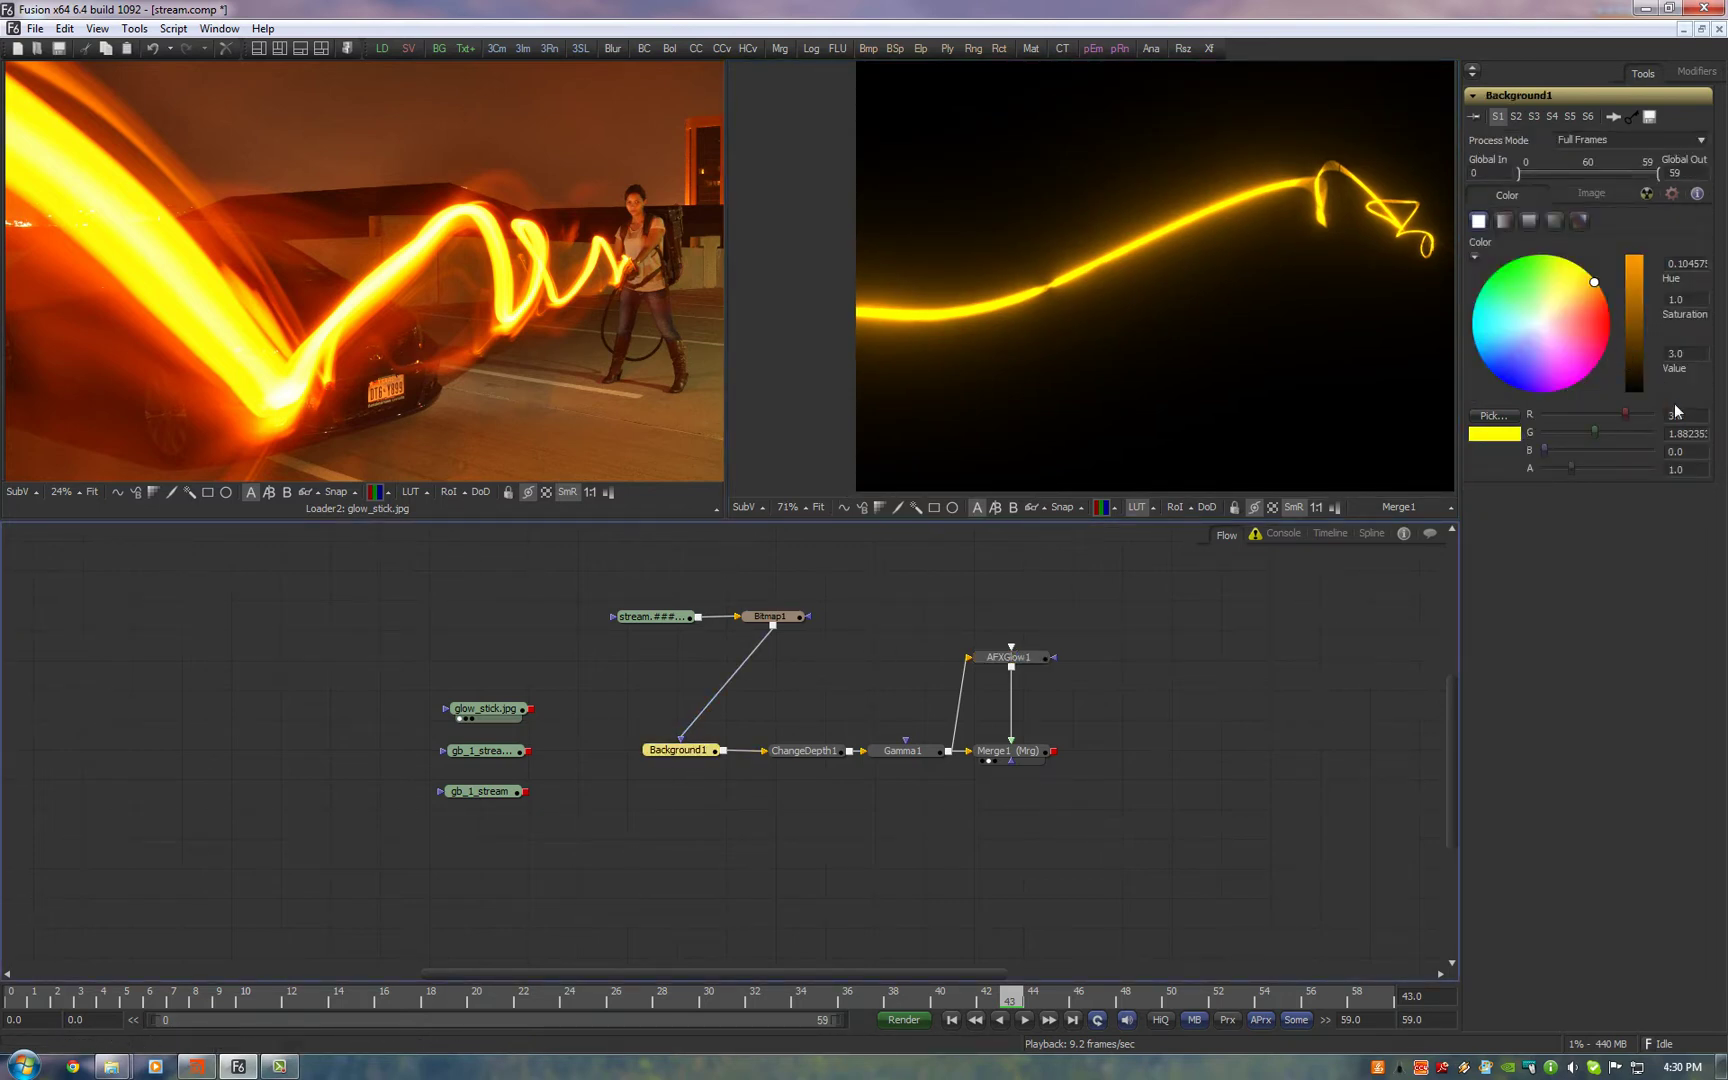
pyautogui.click(1697, 298)
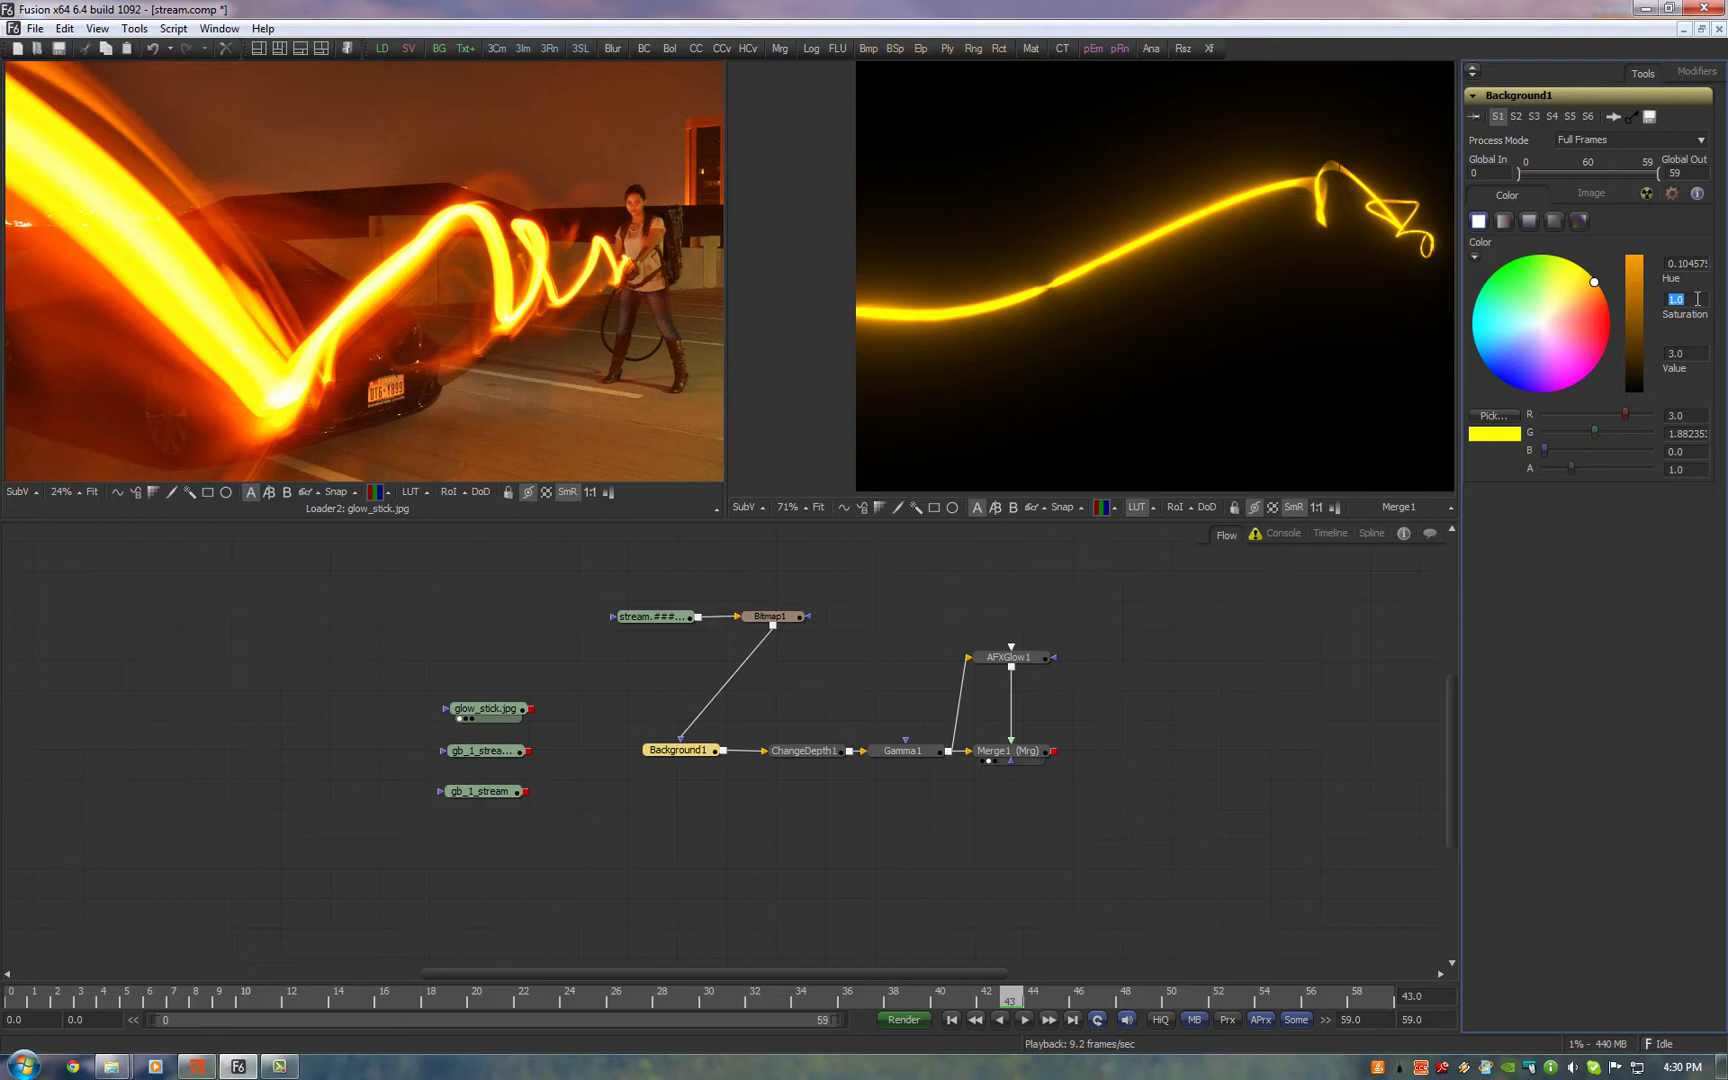
pyautogui.write('0.5')
pyautogui.press('Tab')
pyautogui.click(1697, 298)
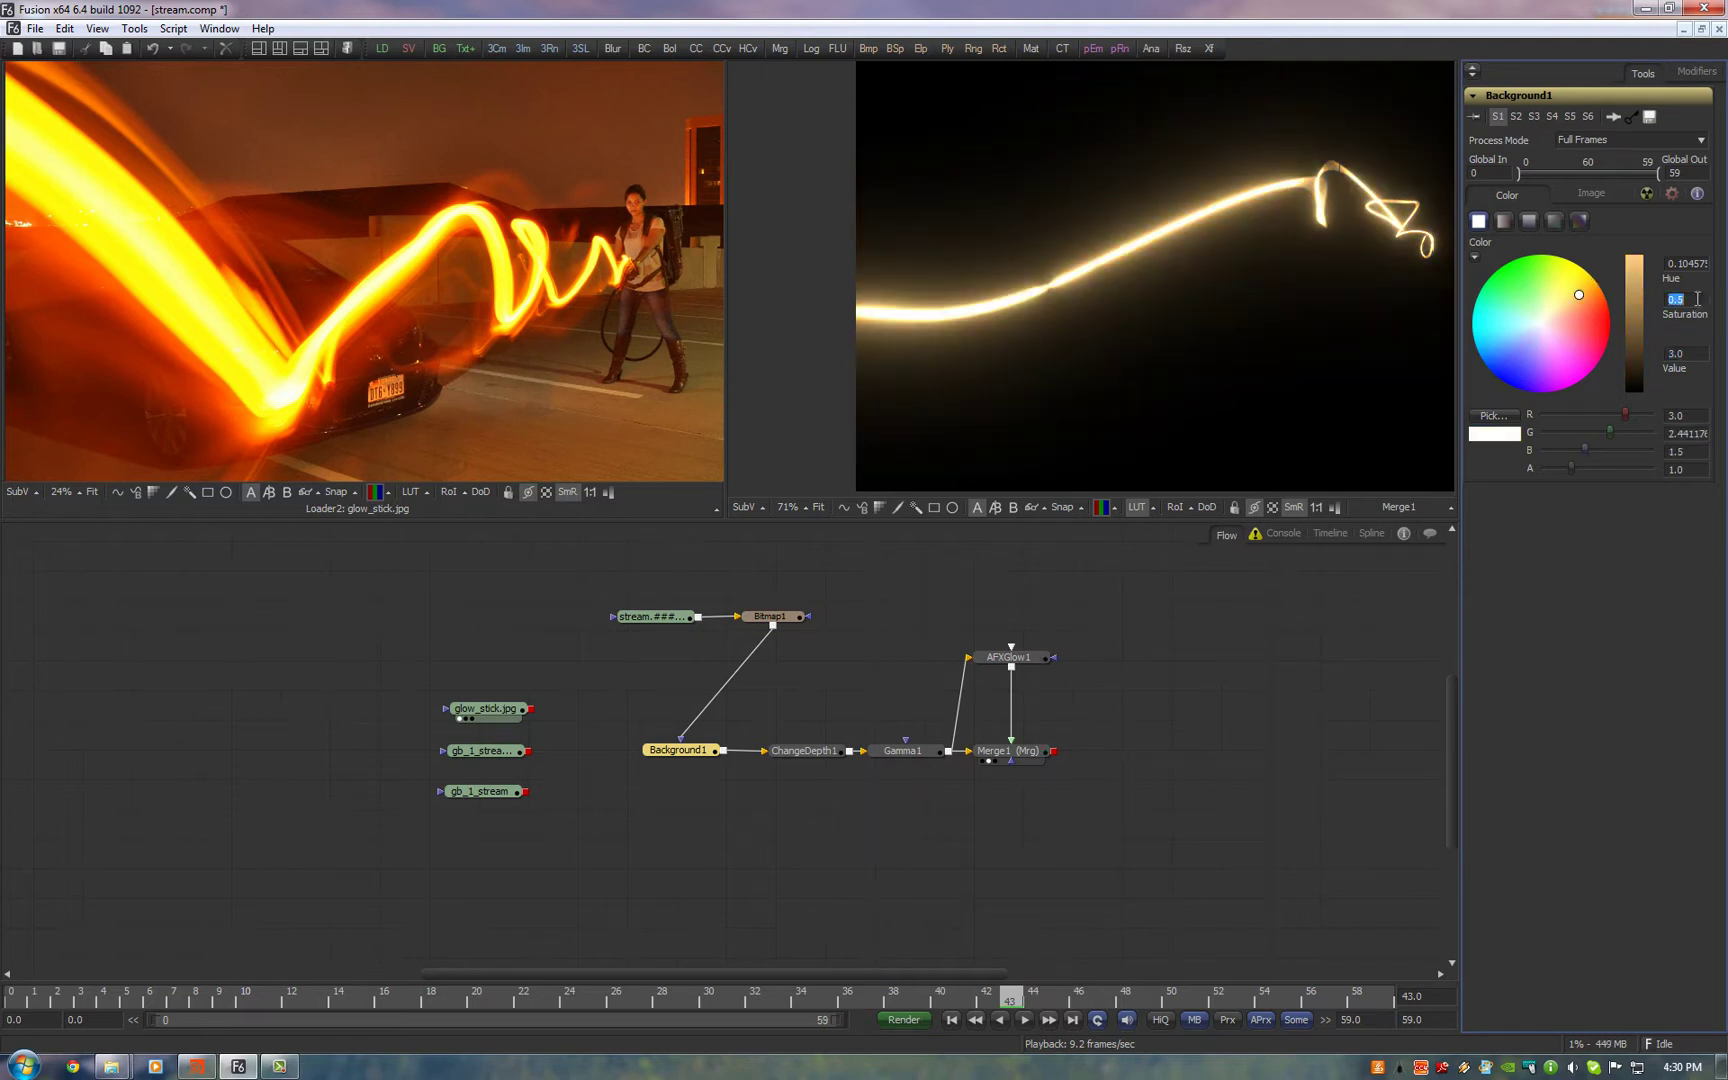
pyautogui.write('0.7')
pyautogui.press('Tab')
pyautogui.click(1697, 300)
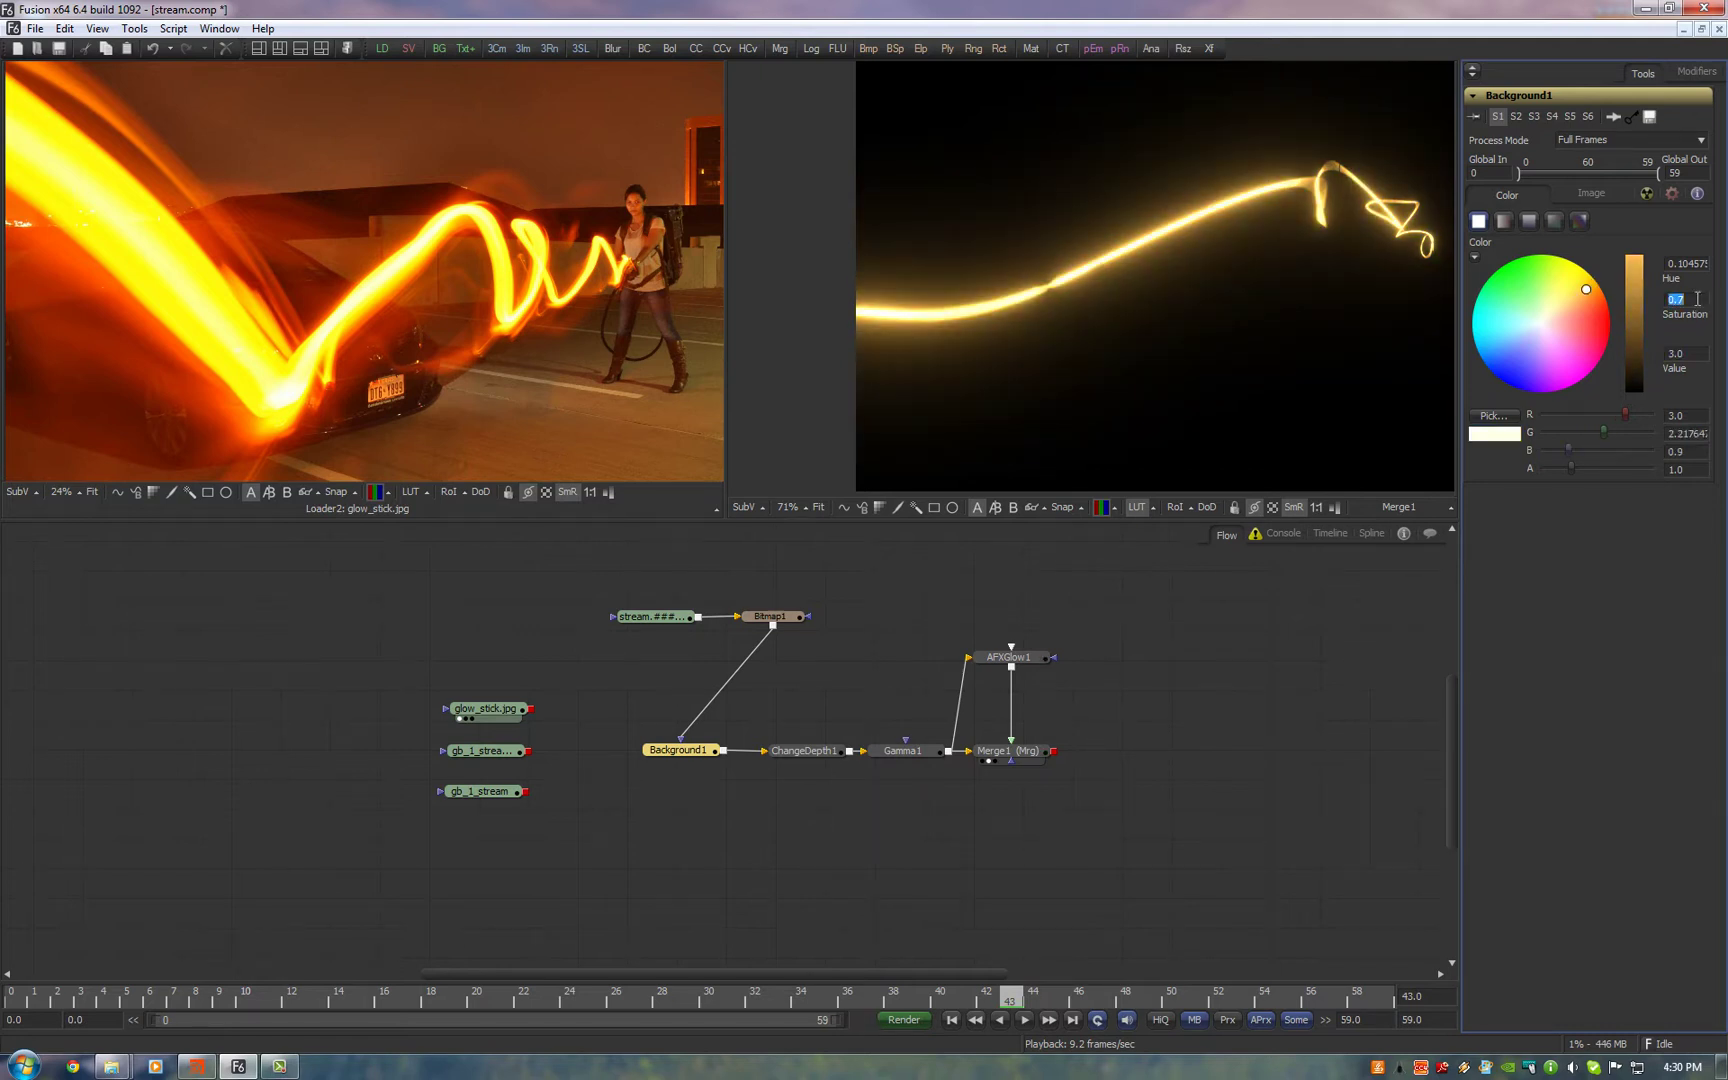
pyautogui.write('0.8')
pyautogui.press('Tab')
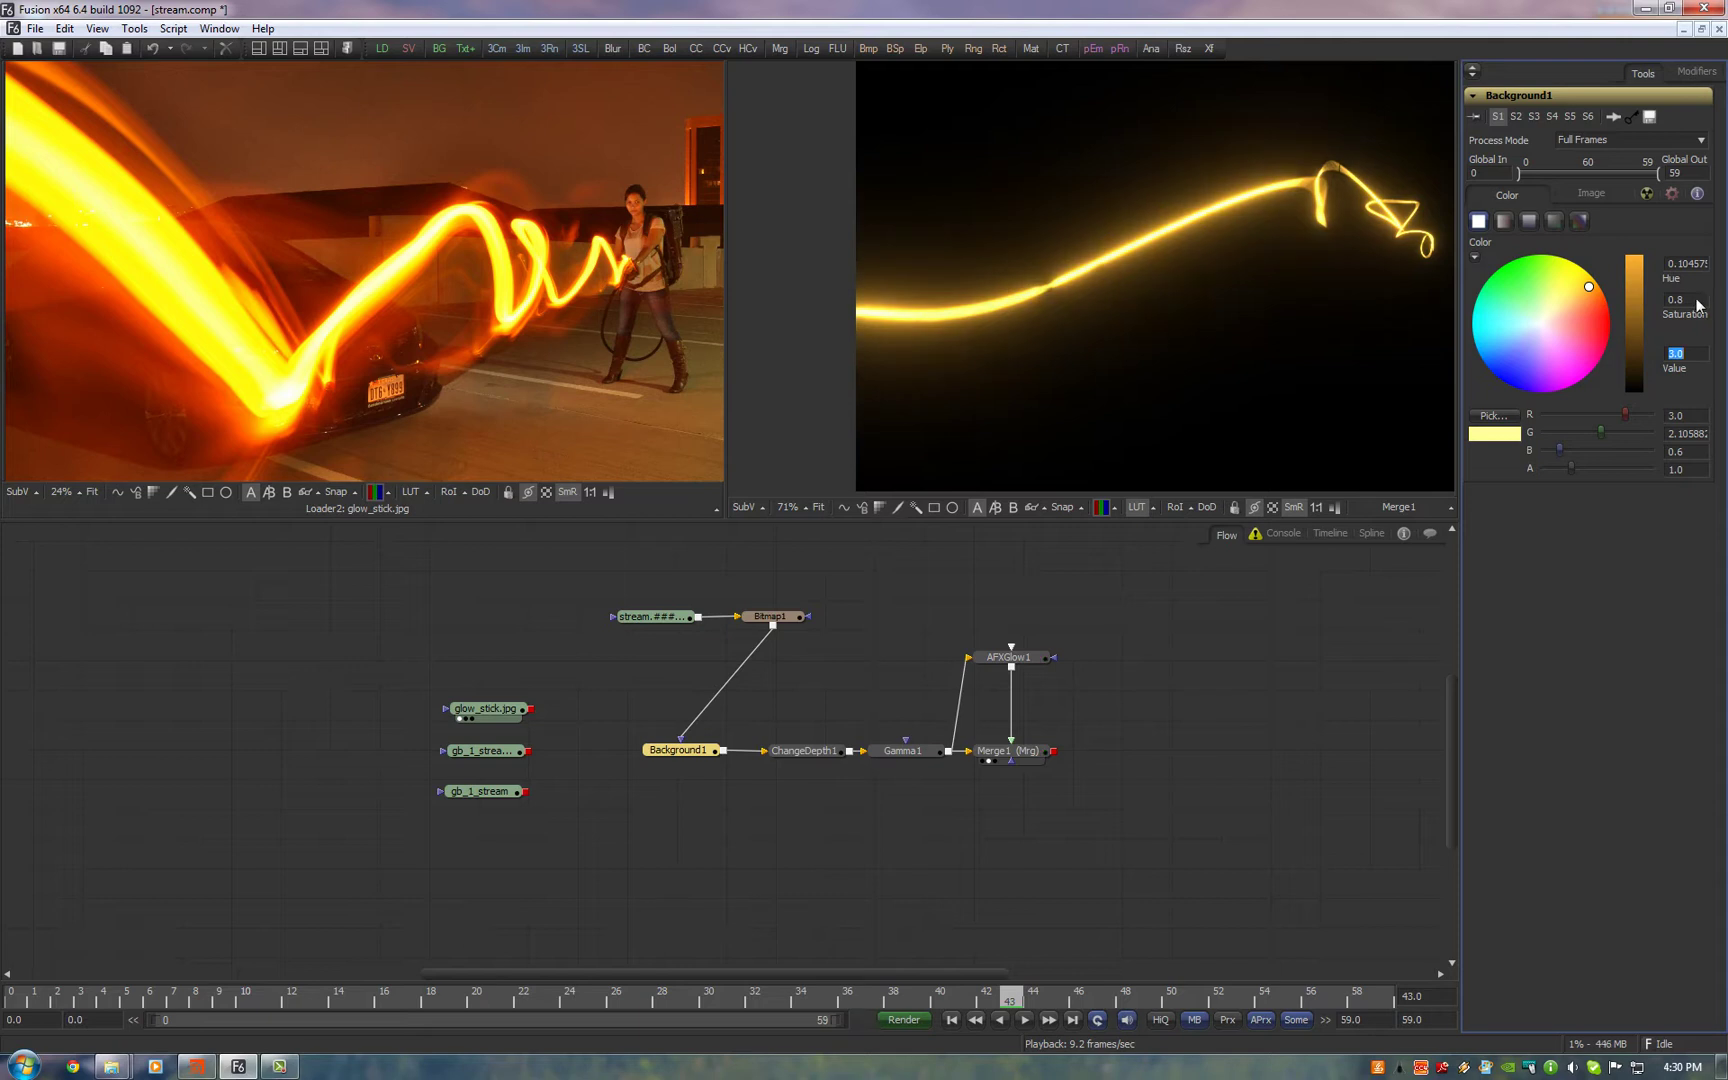
# Shift the hue toward orange and settle on saturation 1.0 (R 3.0, G 1.26, B 0)
pyautogui.click(1697, 298)
pyautogui.moveTo(1586, 291); pyautogui.dragTo(1590, 300)
pyautogui.click(1690, 300)
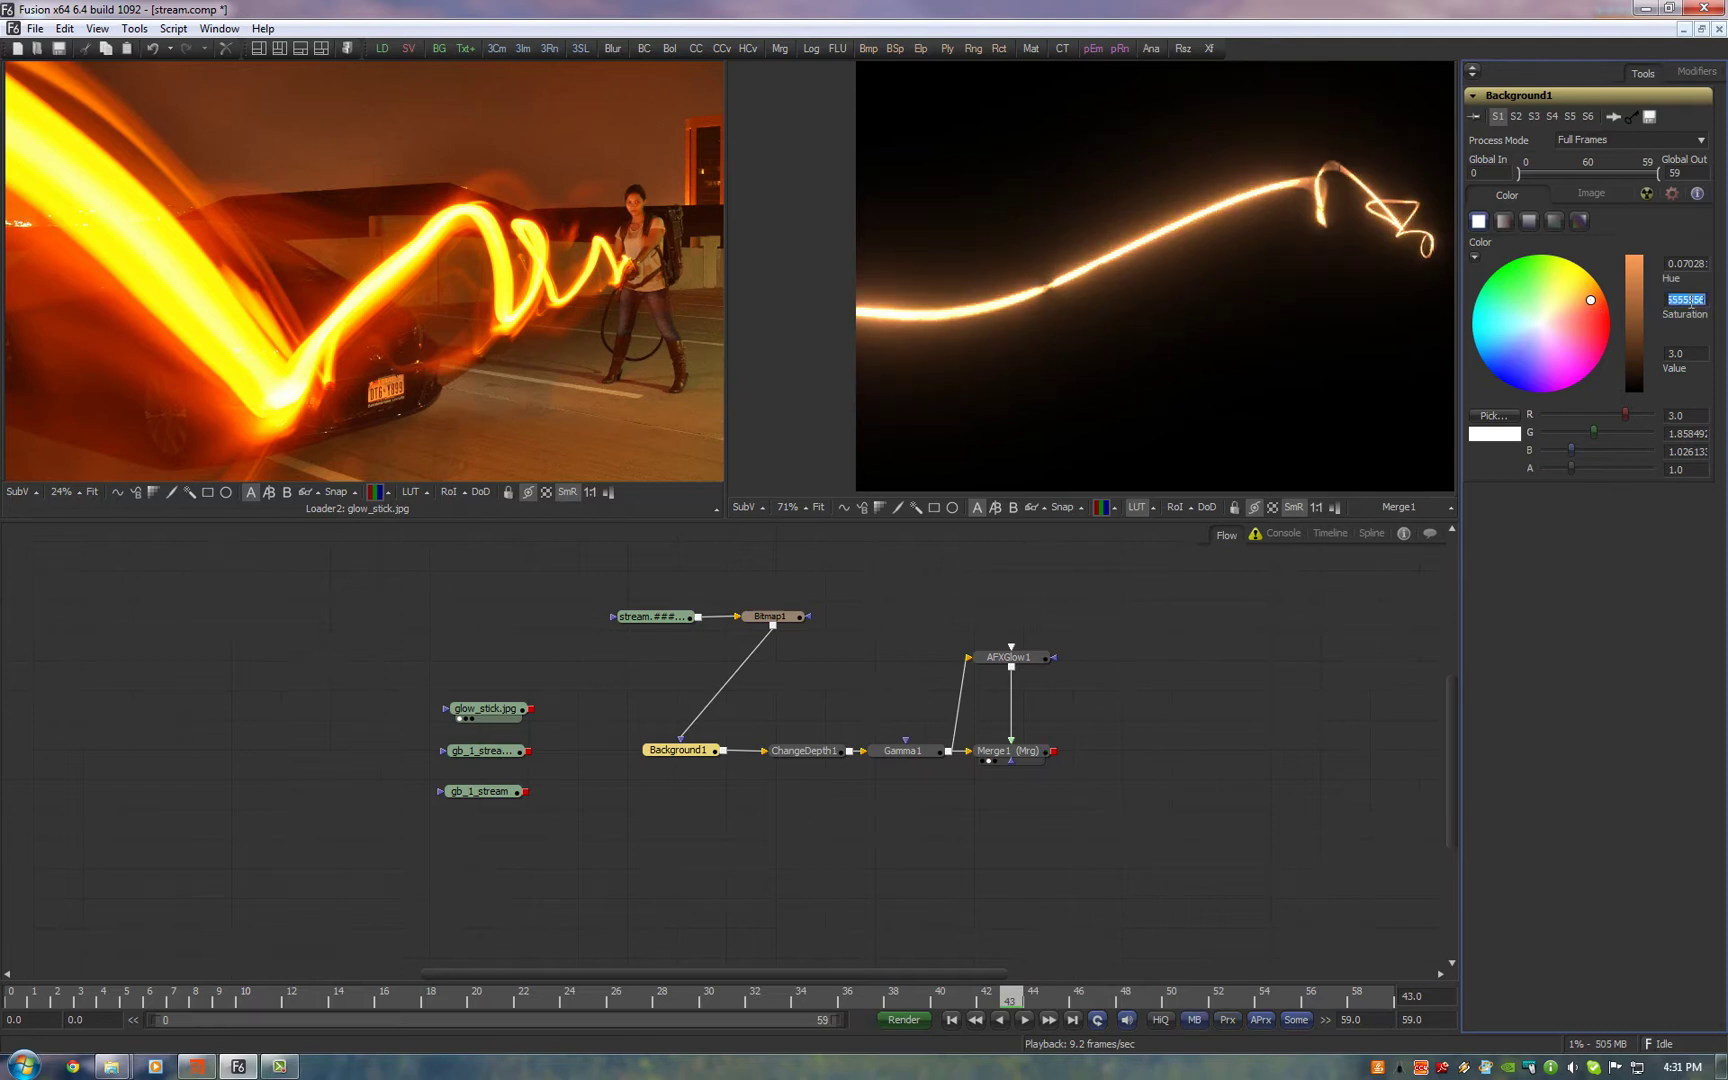
pyautogui.write('0.9')
pyautogui.press('Tab')
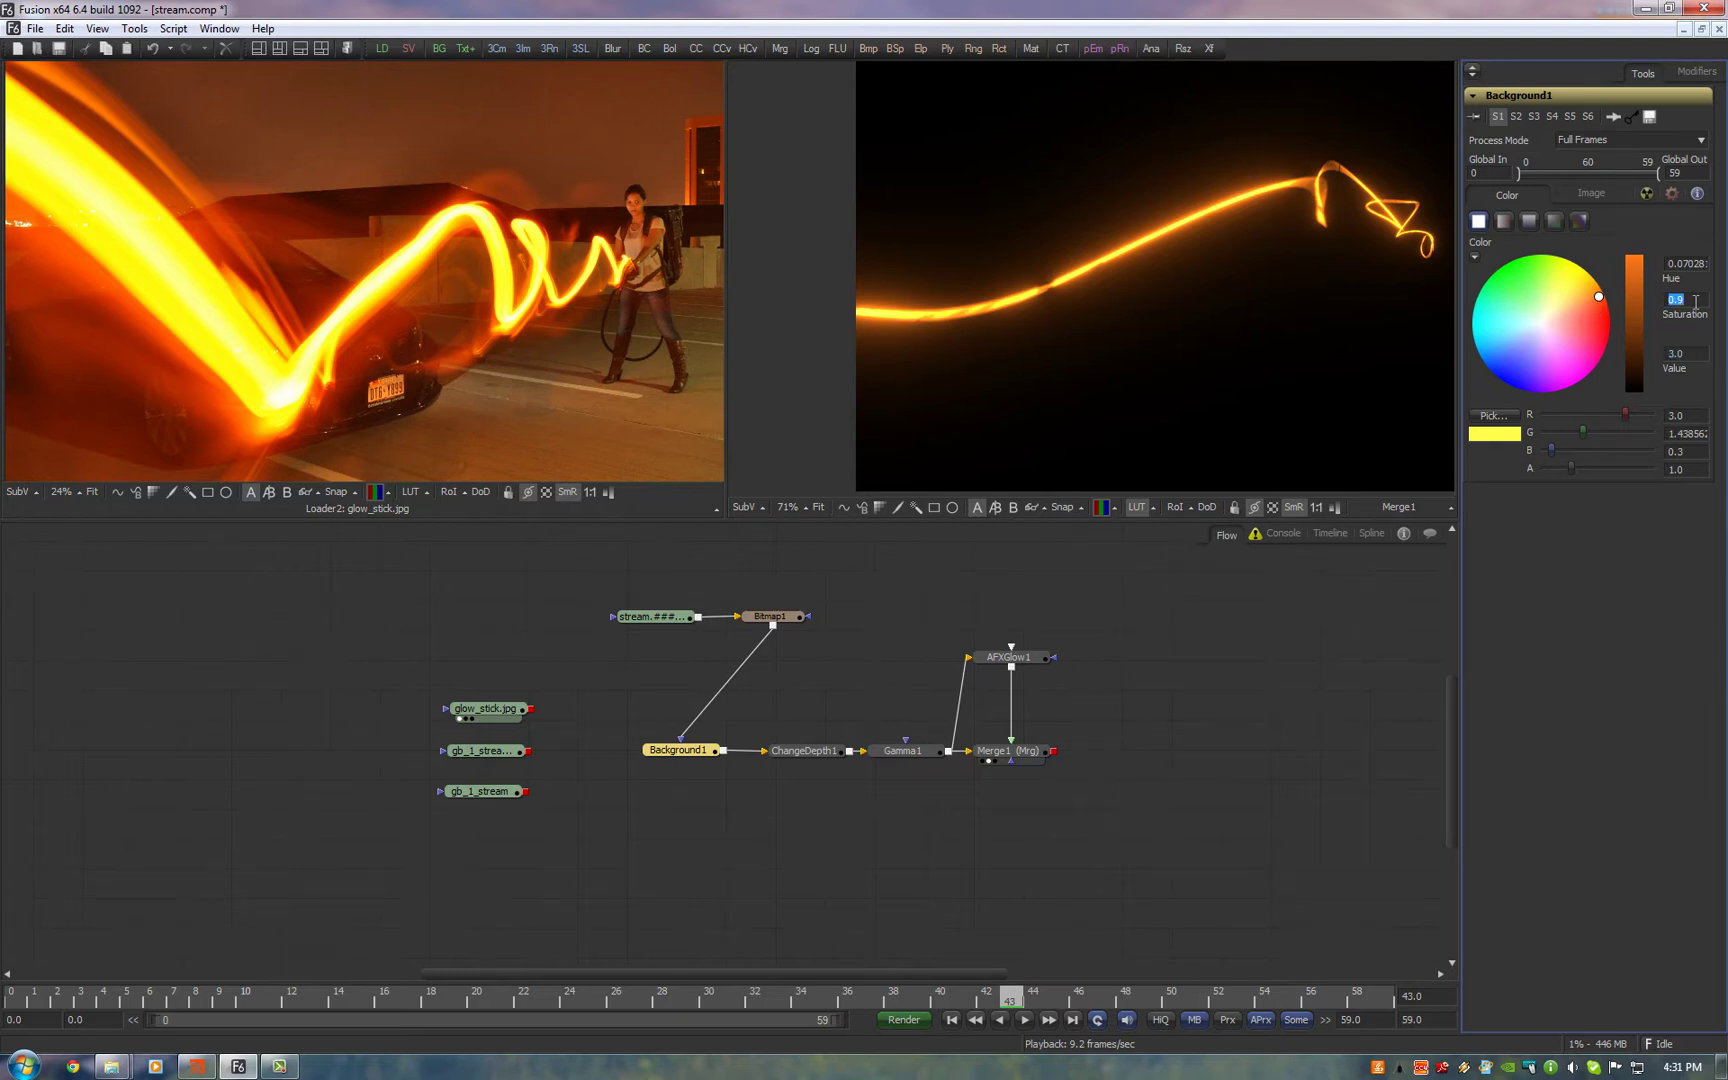
pyautogui.click(1683, 299)
pyautogui.write('0.7')
pyautogui.press('Tab')
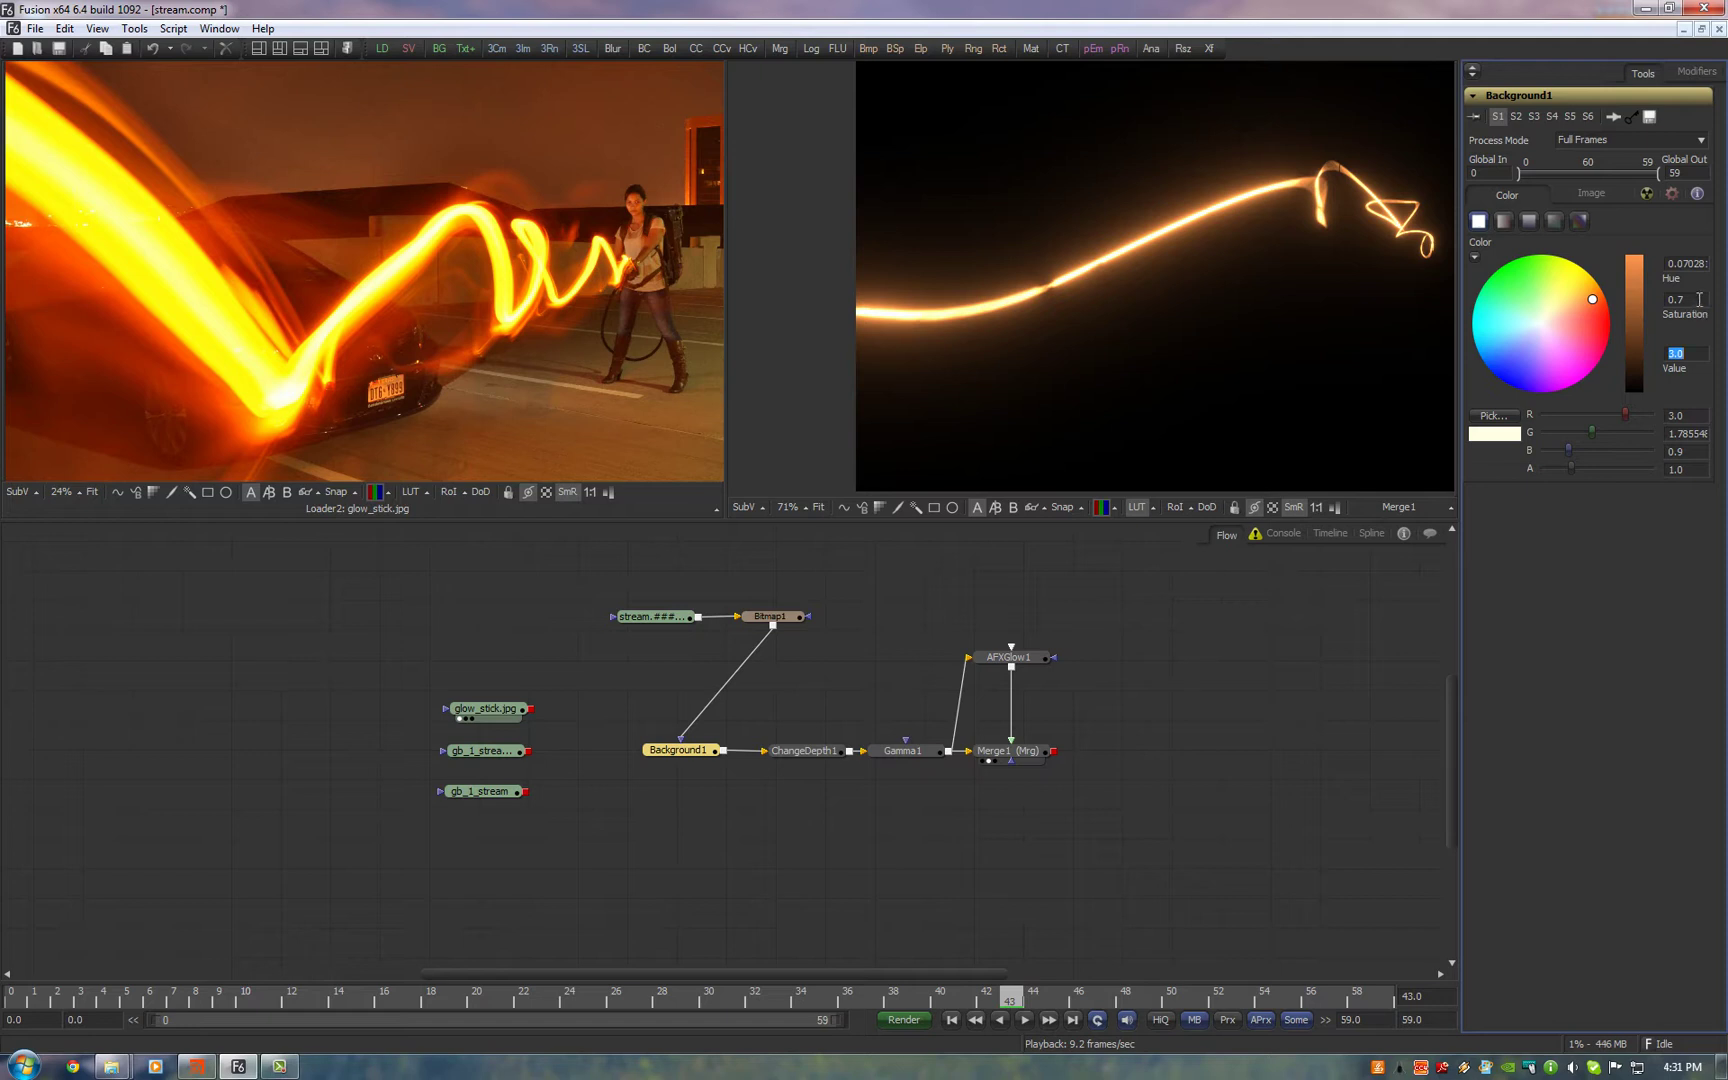
pyautogui.click(1699, 299)
pyautogui.write('0.8')
pyautogui.press('Tab')
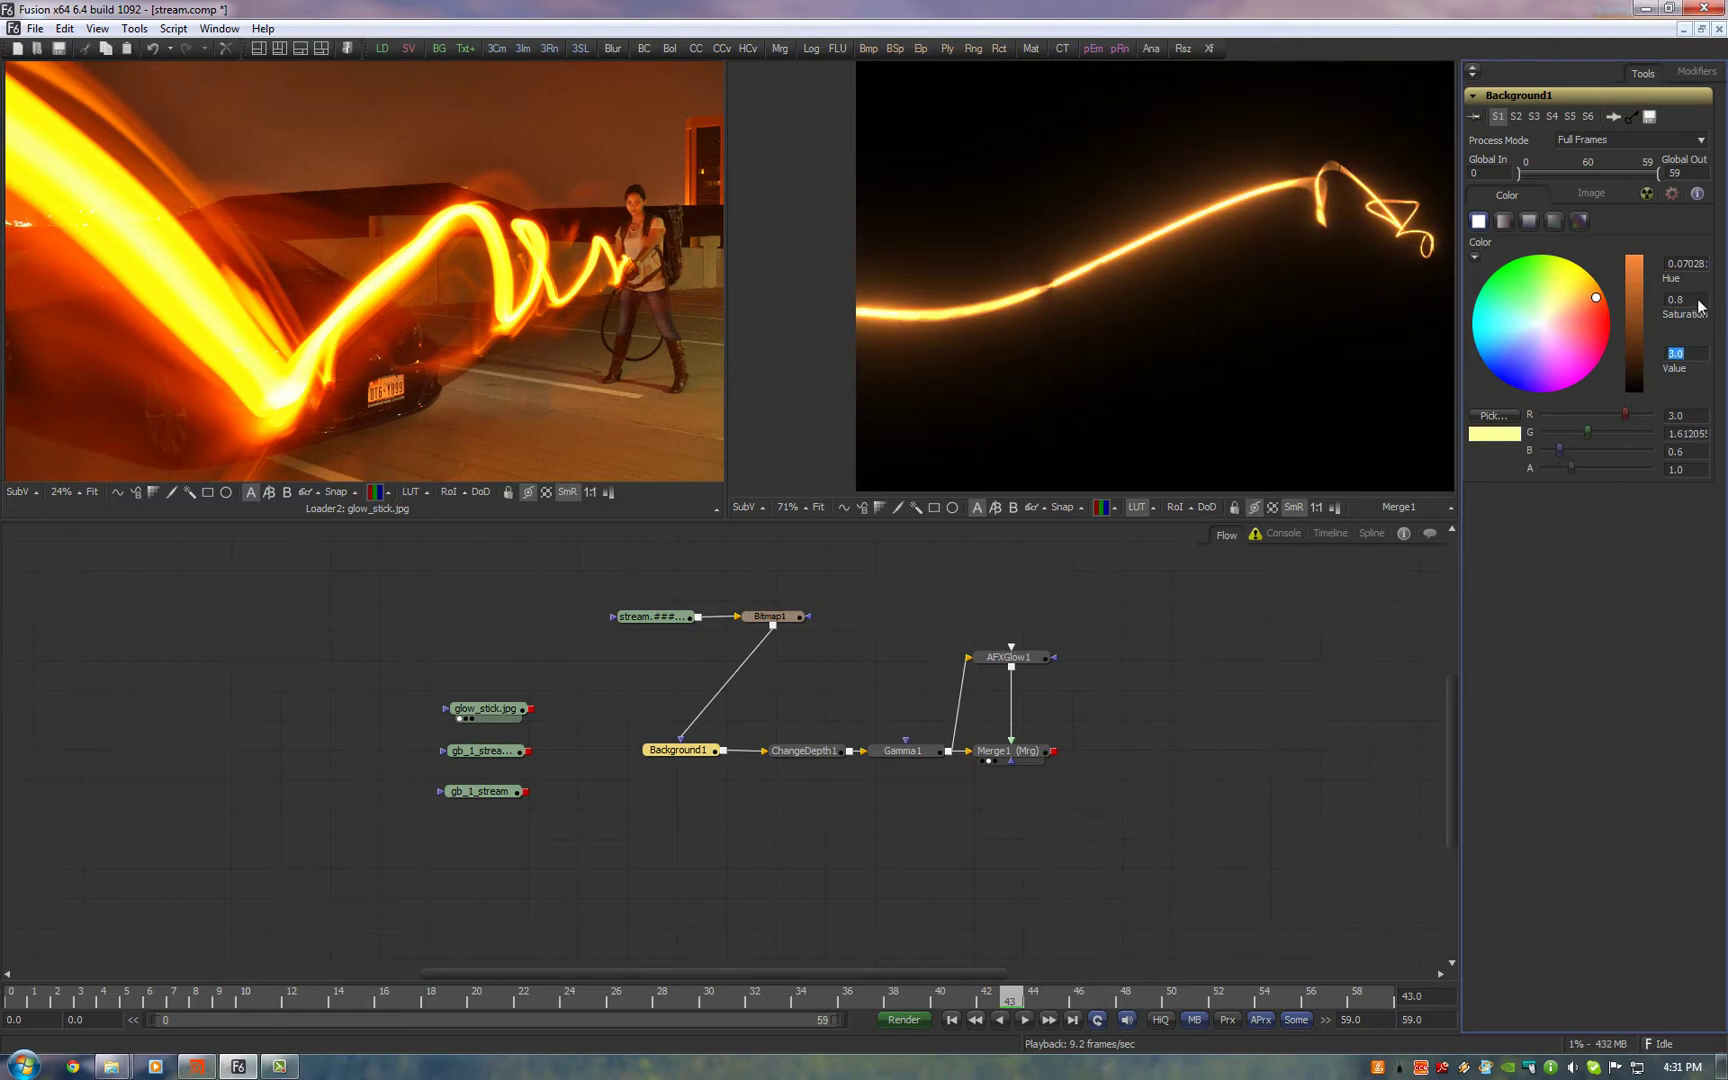
pyautogui.click(1699, 299)
pyautogui.write('1')
pyautogui.press('Tab')
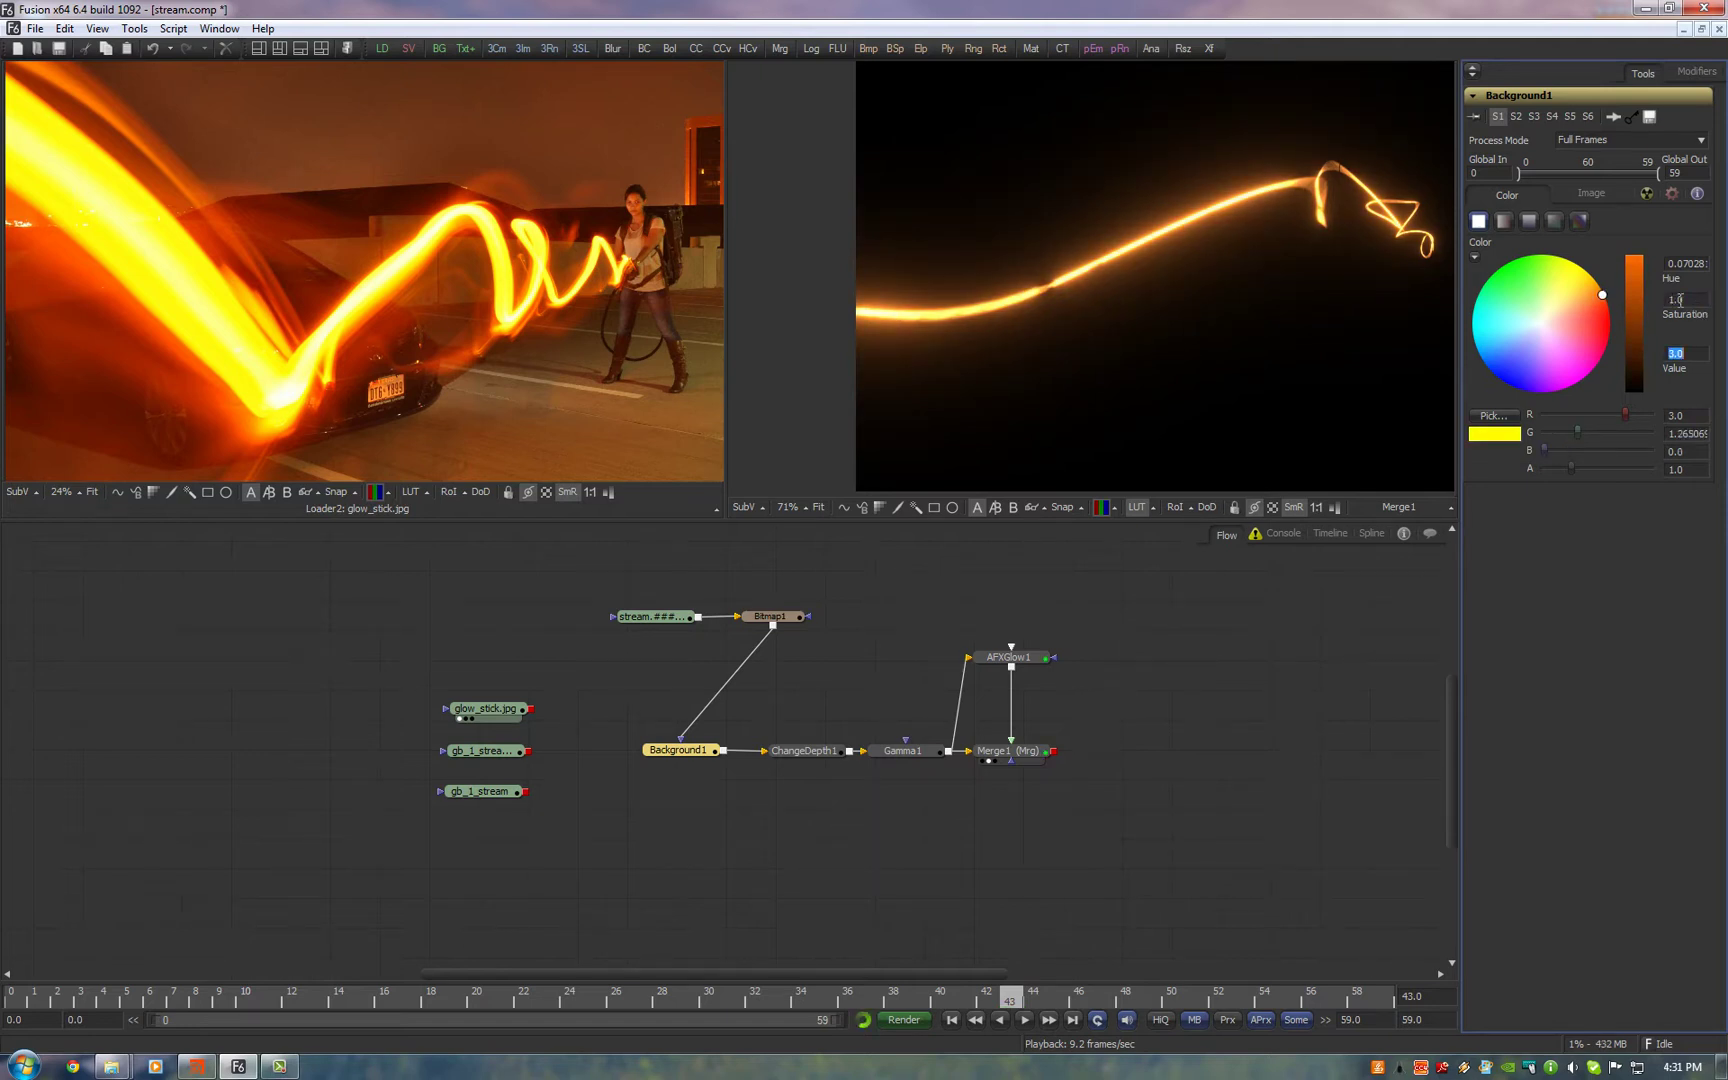
# Add a second Bitmap node (Bitmap2) to the flow
pyautogui.moveTo(1213, 675); pyautogui.dragTo(1107, 686)
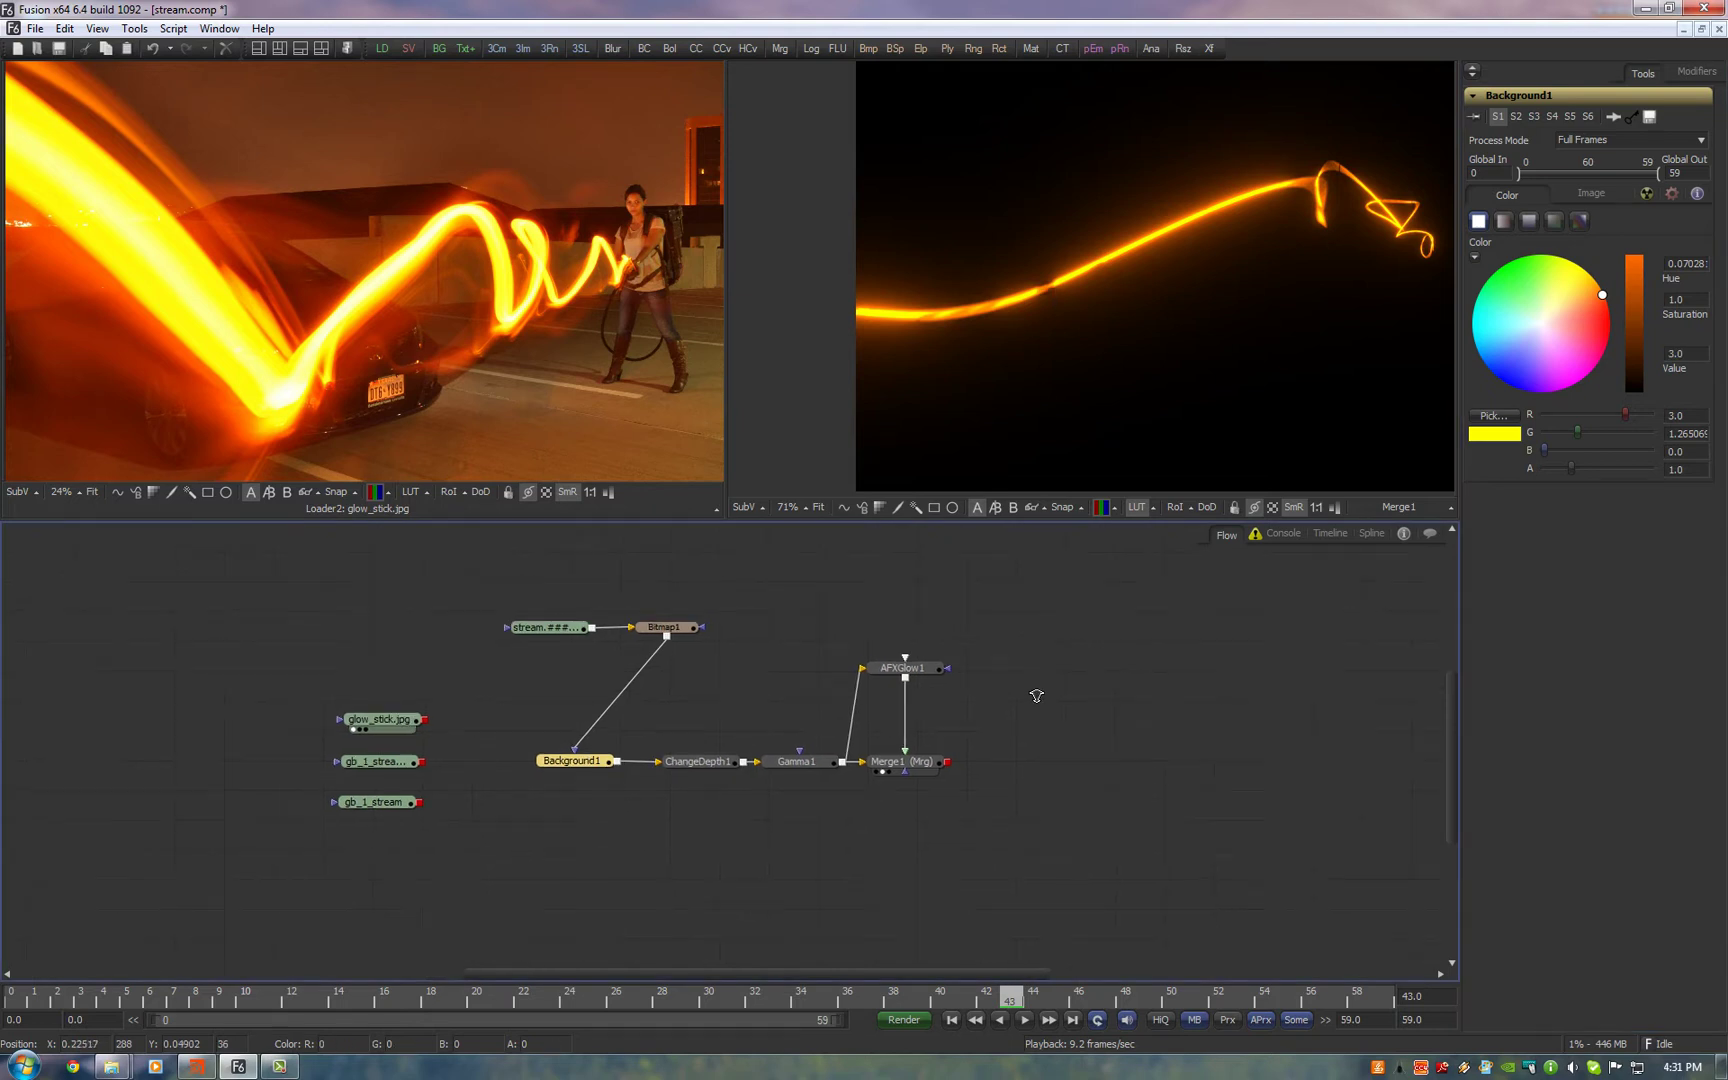
pyautogui.scroll(1, 1037, 695)
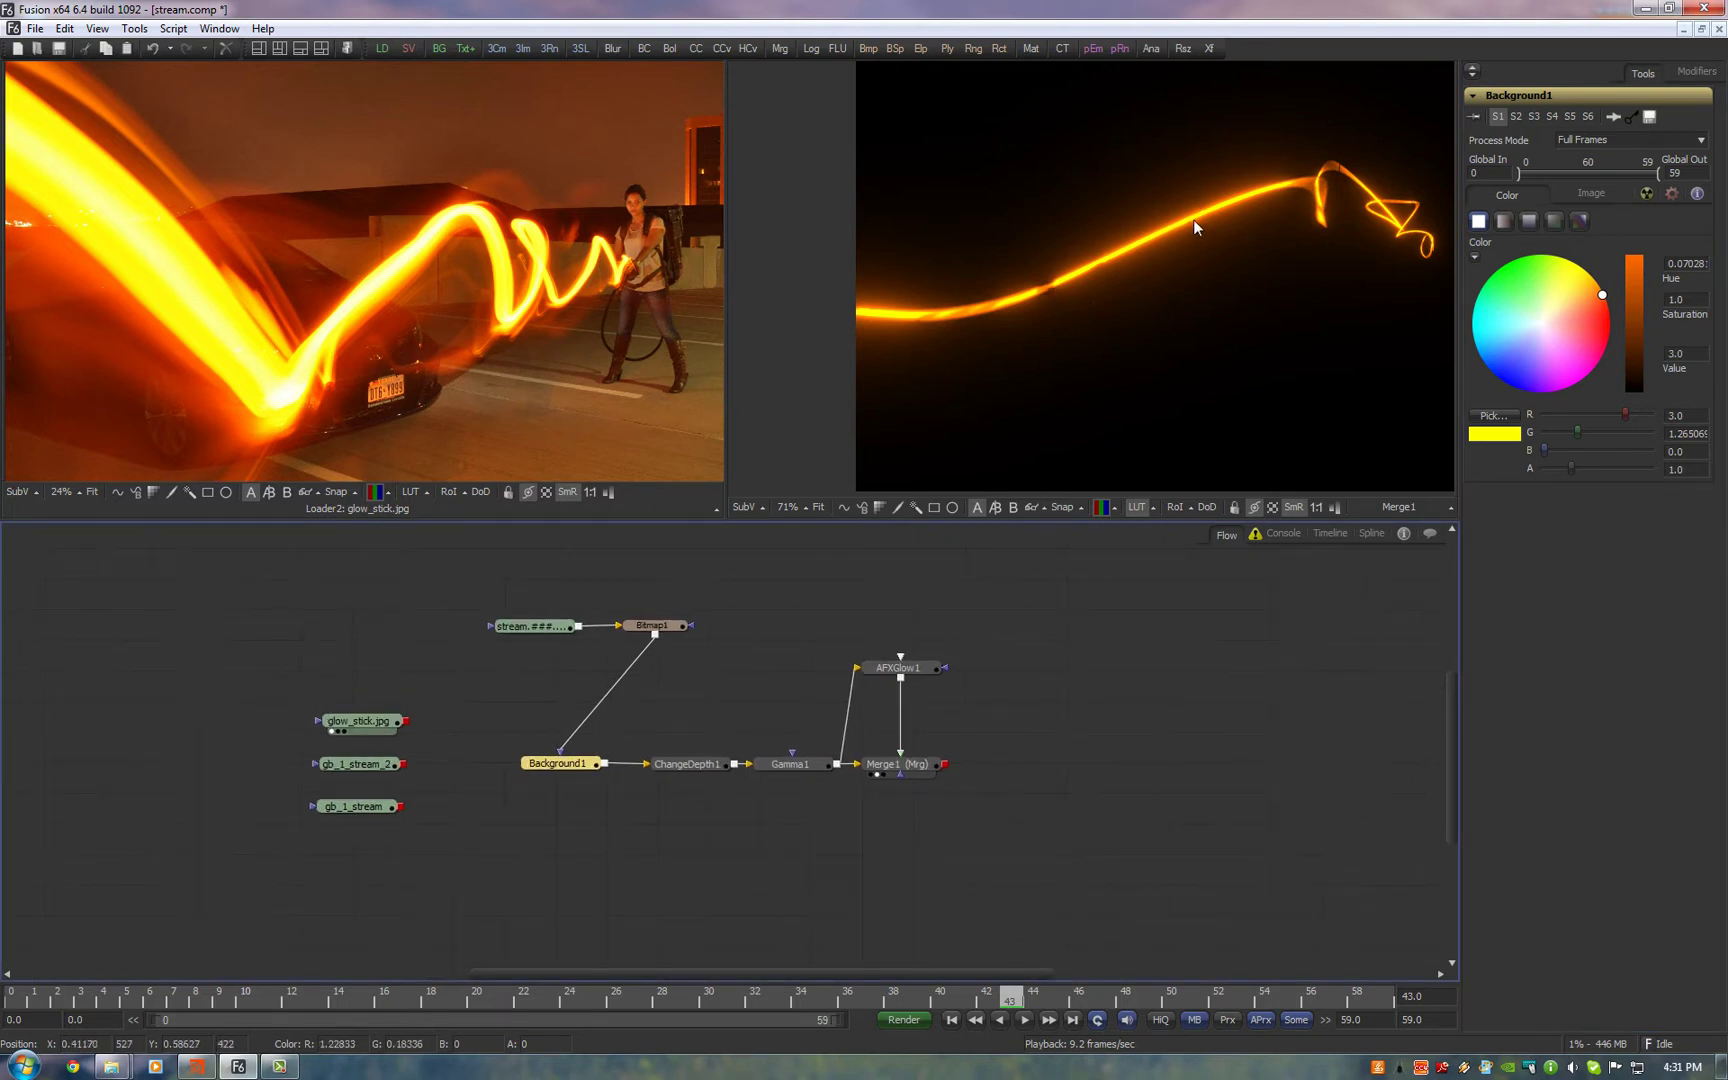
pyautogui.scroll(1, 1024, 695)
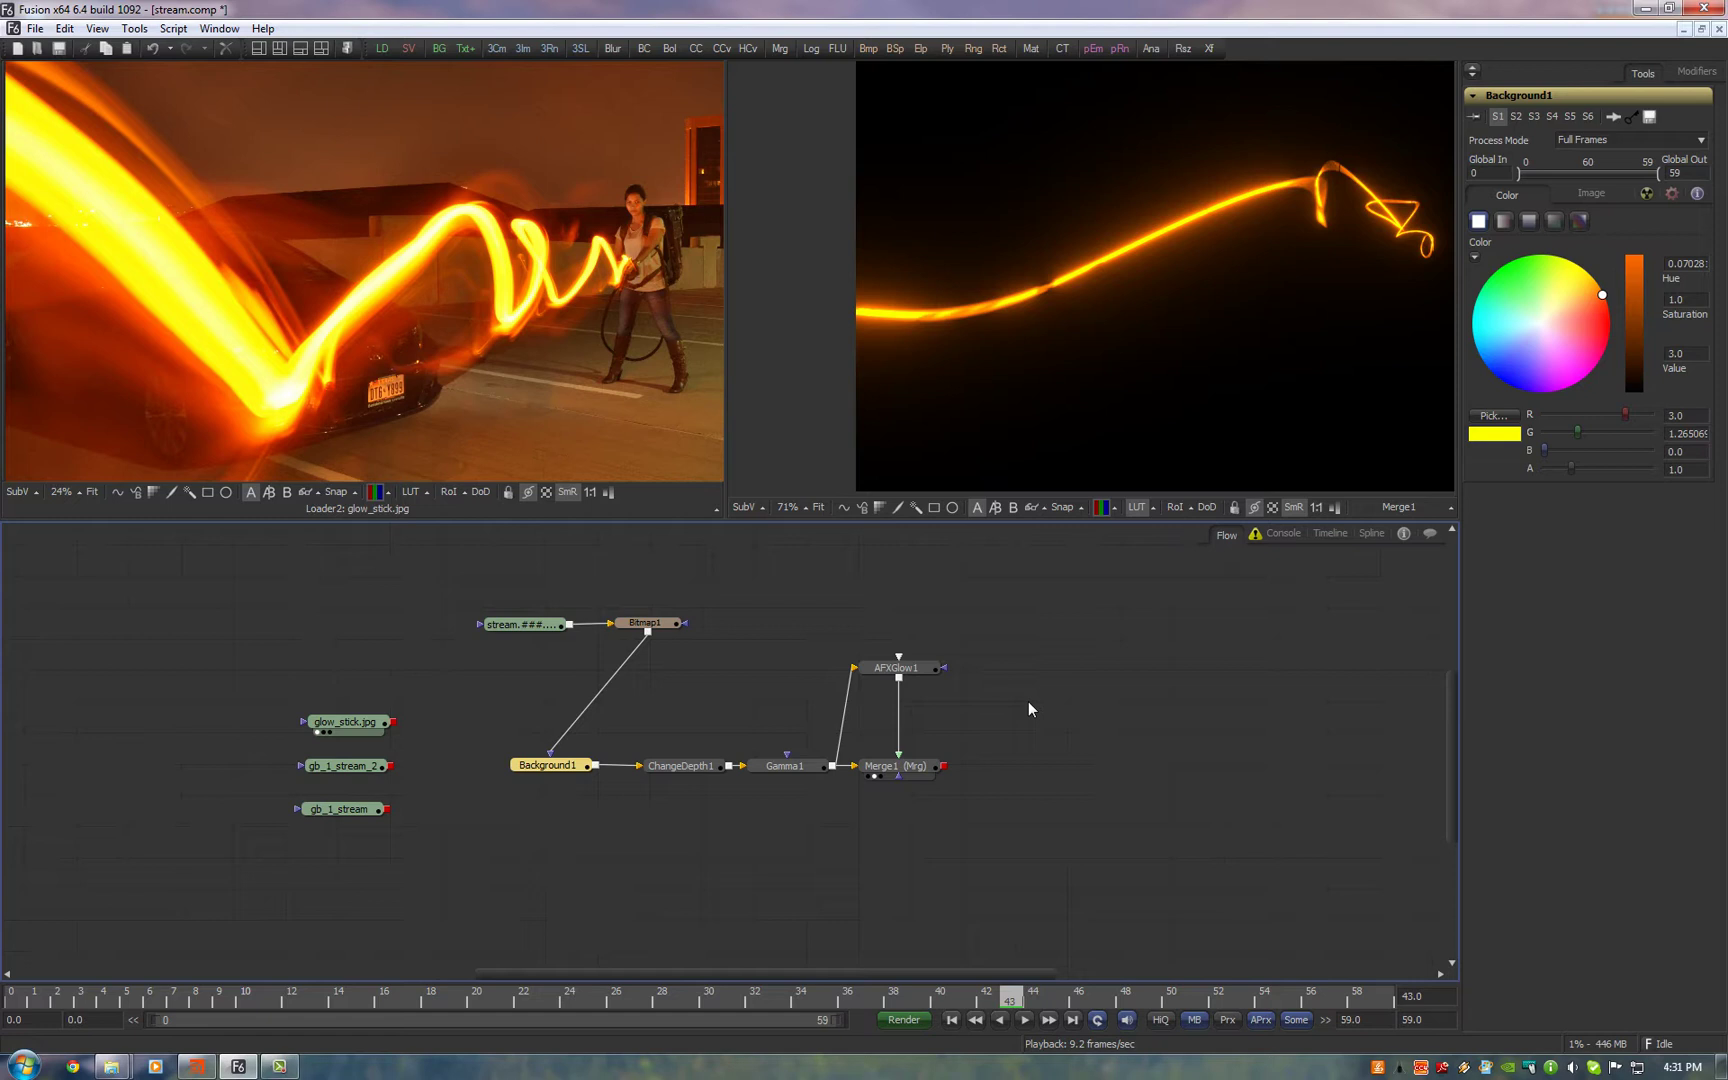
pyautogui.click(1024, 704)
pyautogui.hotkey('ctrl', 'space')
pyautogui.write('bit')
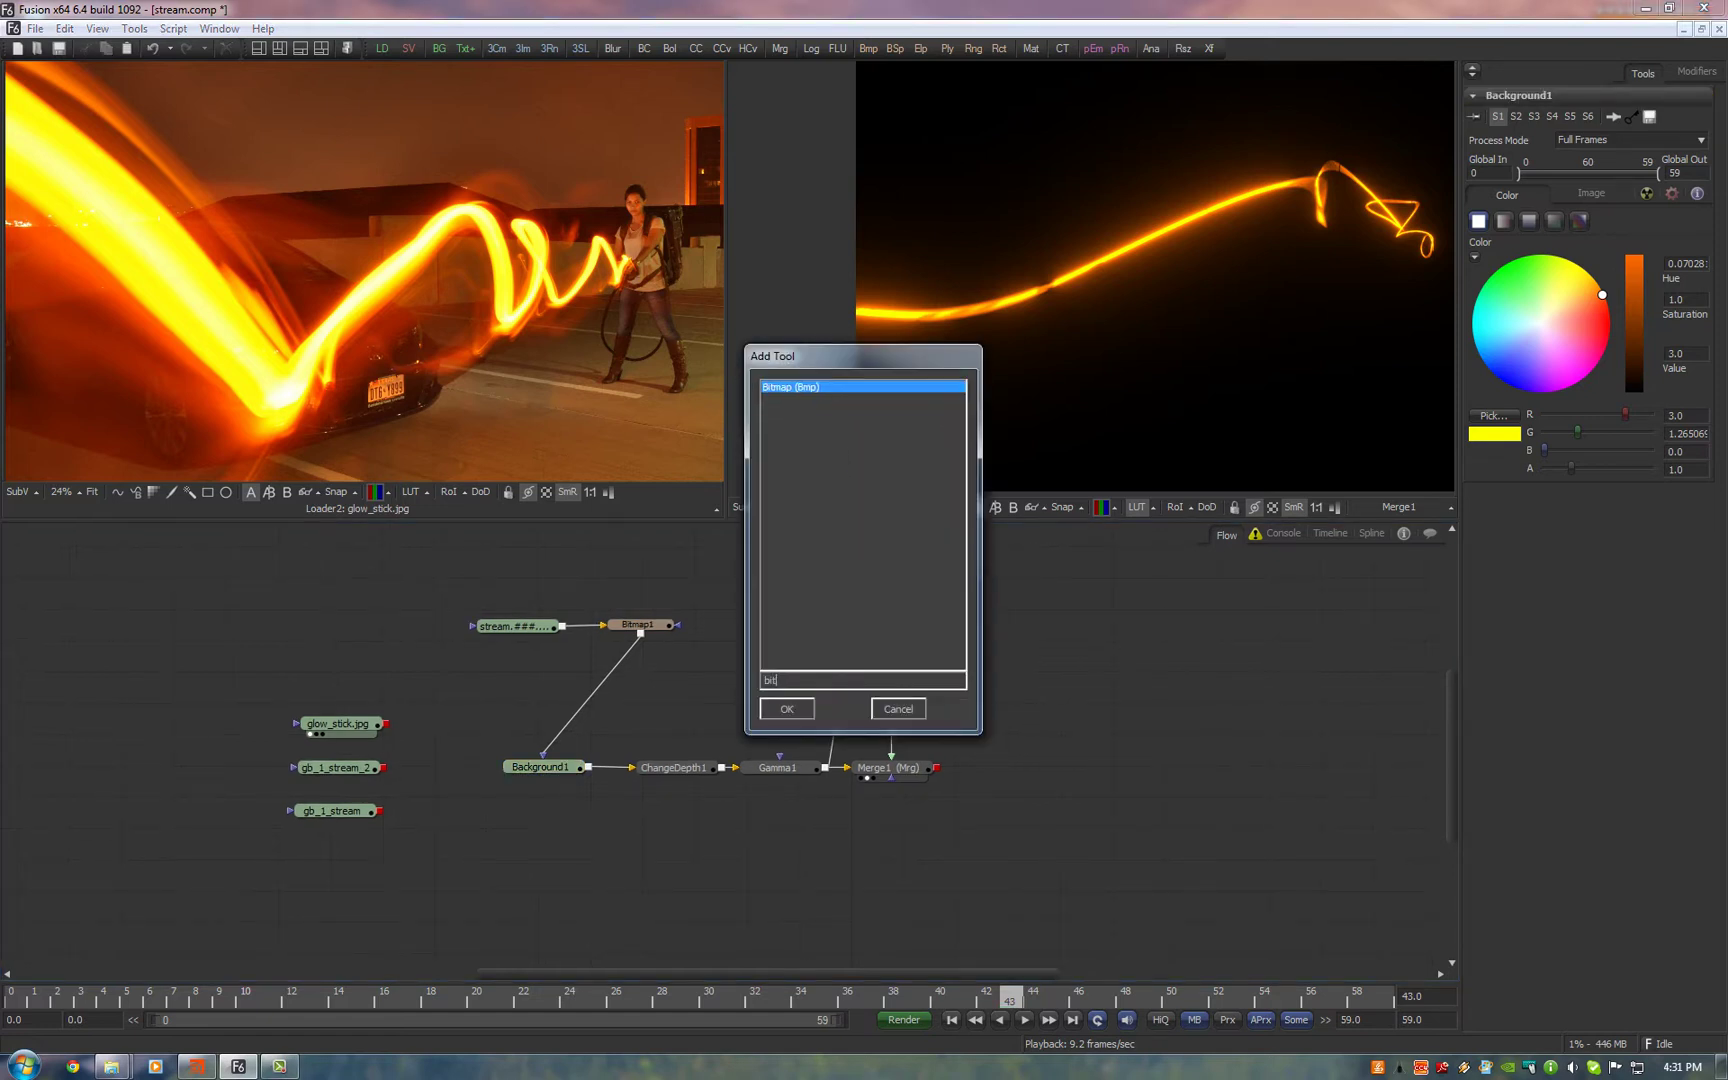
pyautogui.press('Return')
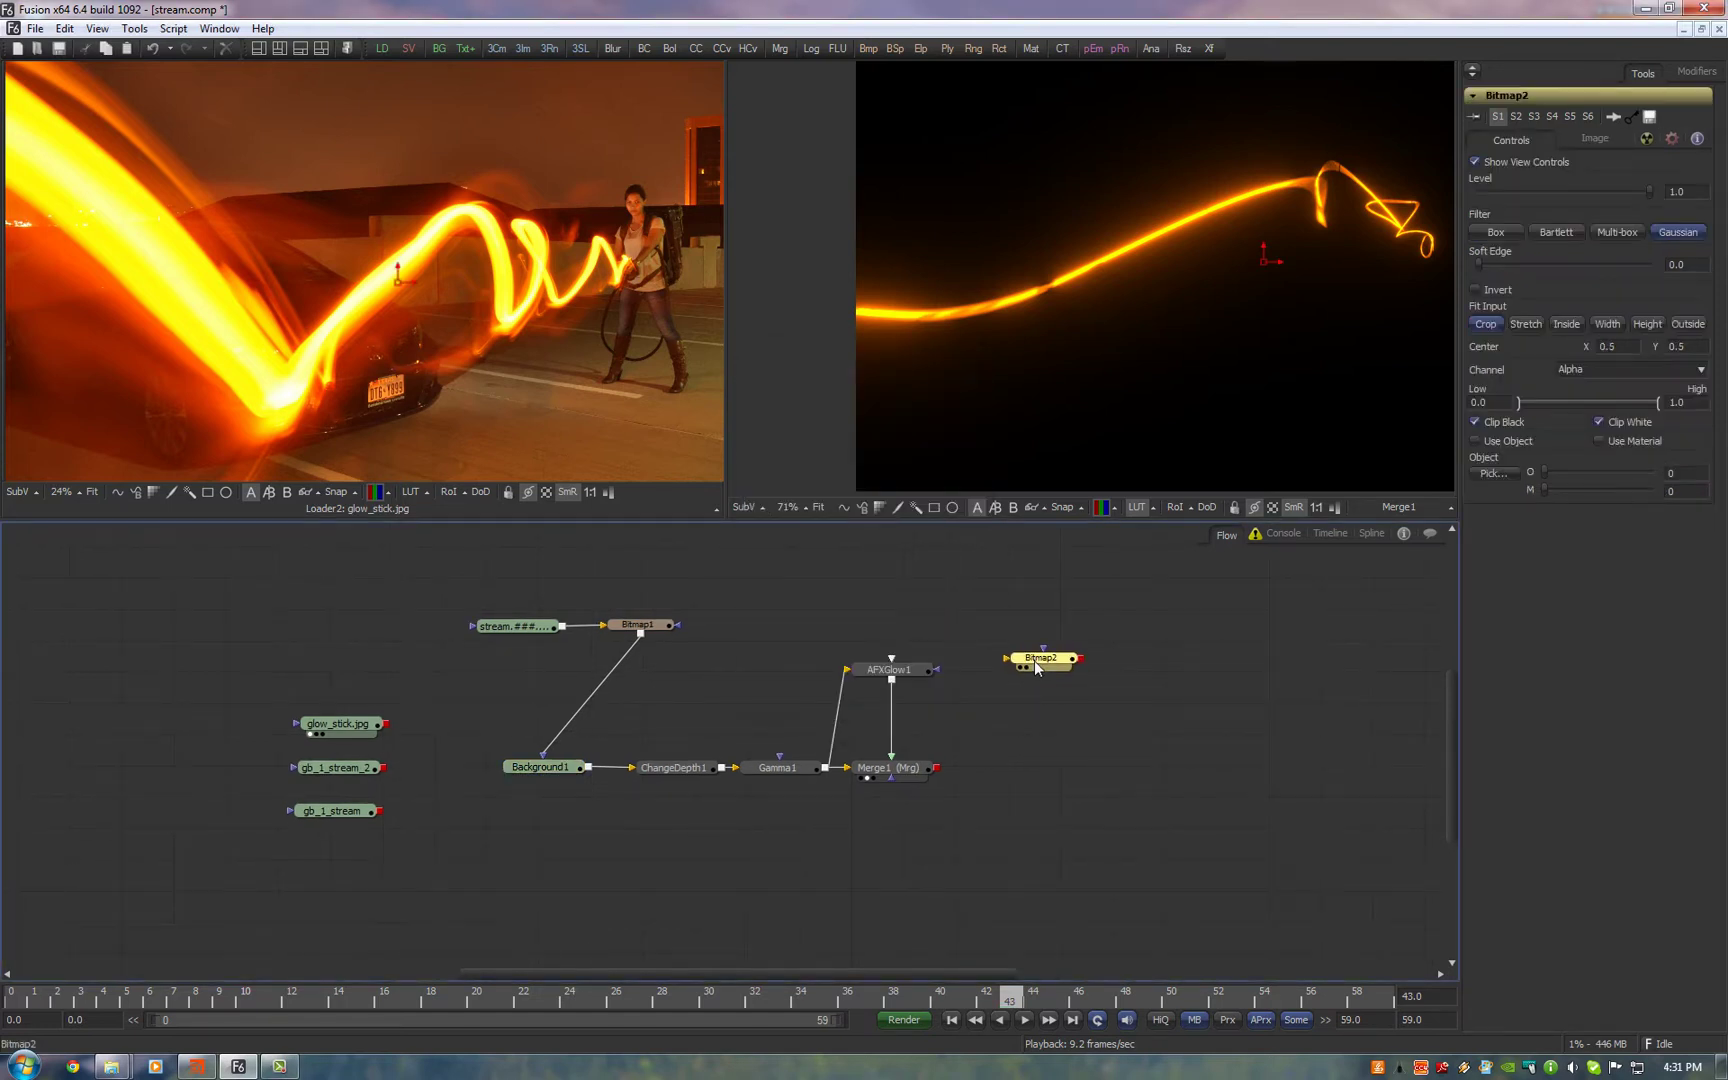
# Feed Bitmap1 into Bitmap2, view it on the right, and raise its Low threshold
pyautogui.scroll(1, 1050, 710)
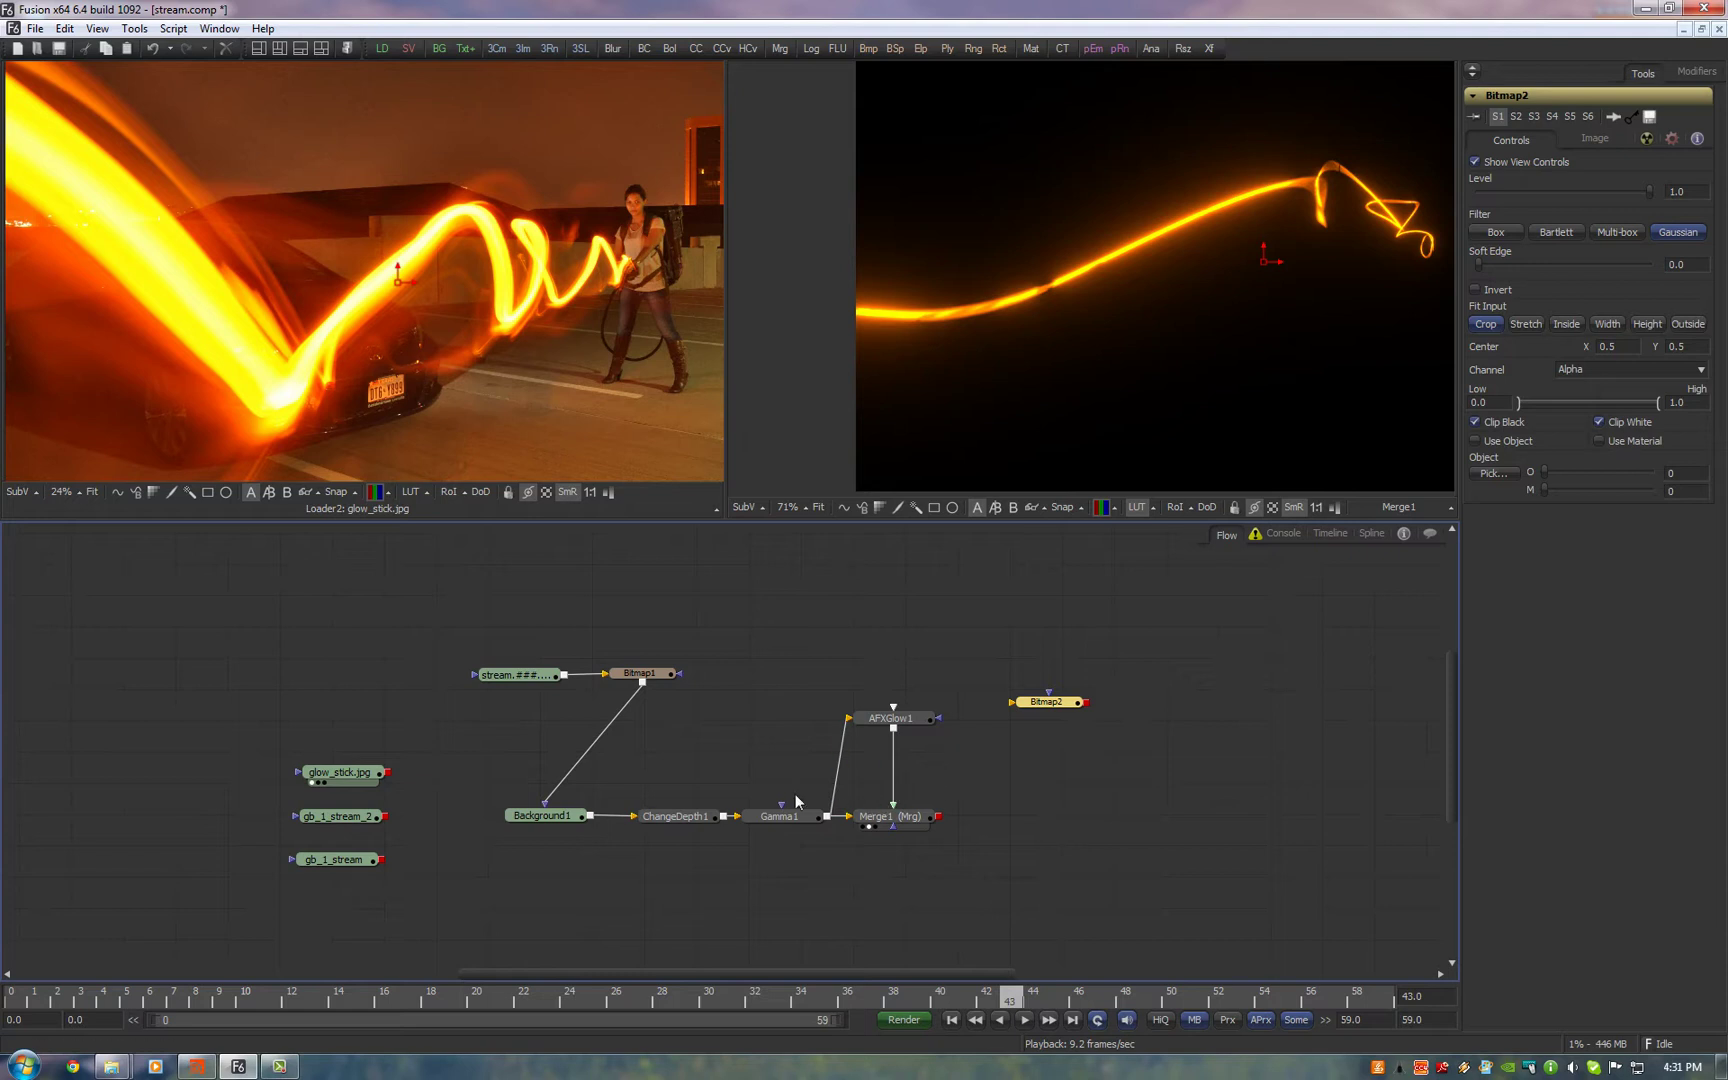
pyautogui.moveTo(643, 686)
pyautogui.mouseDown()
pyautogui.moveTo(1045, 704)
pyautogui.moveTo(1029, 705)
pyautogui.moveTo(1080, 376)
pyautogui.mouseUp()
pyautogui.moveTo(1053, 673); pyautogui.dragTo(1027, 676)
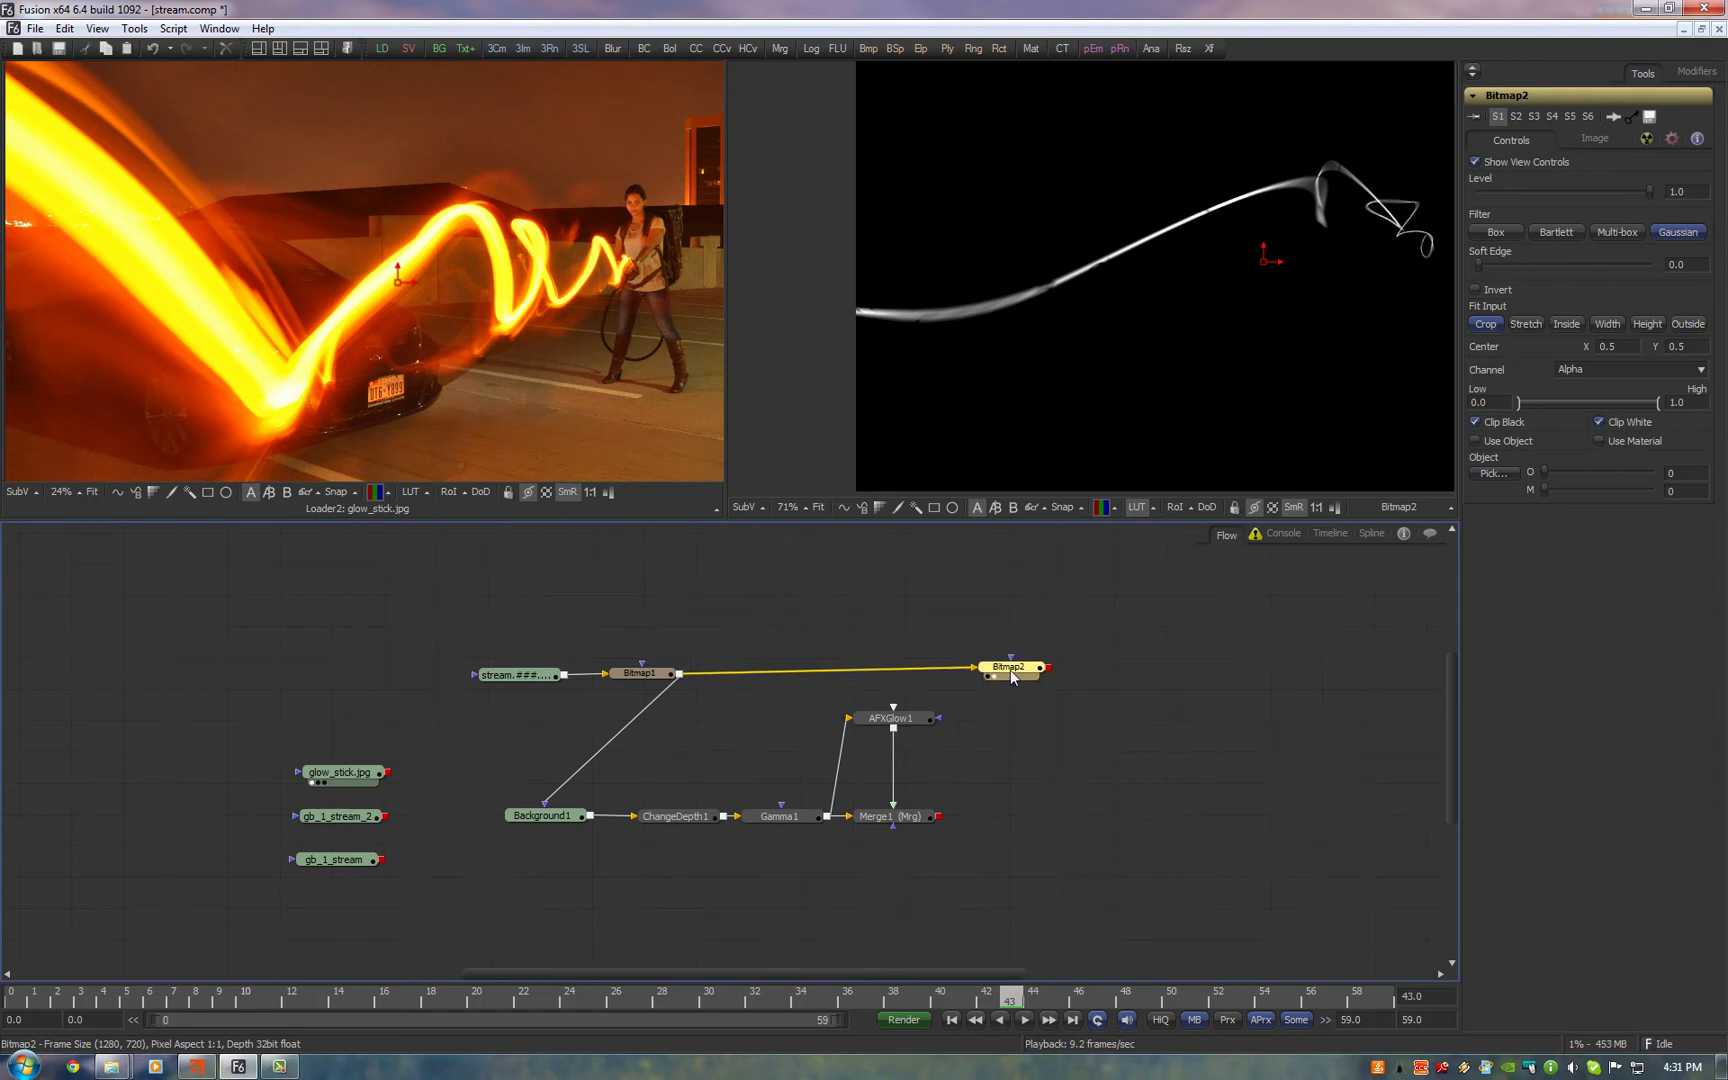
pyautogui.moveTo(1518, 402); pyautogui.dragTo(1603, 416)
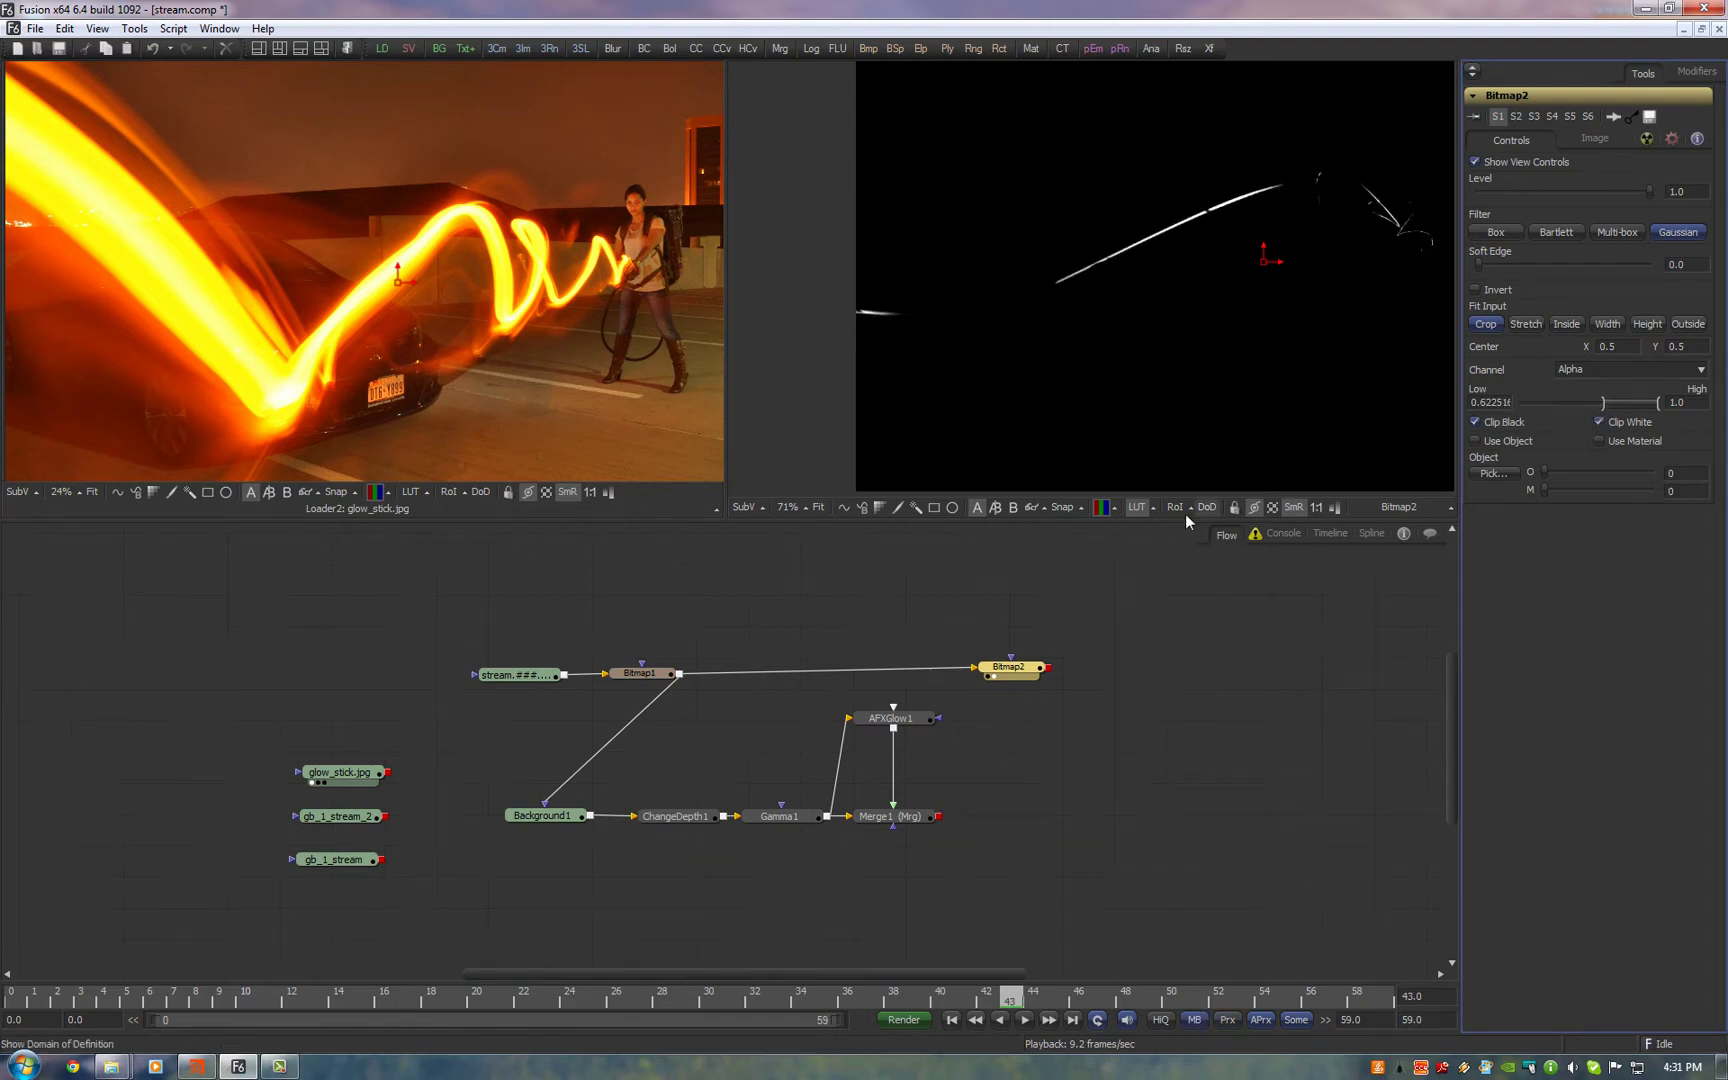
pyautogui.click(1013, 690)
# Delete Bitmap2 and add a Ranges node fed directly by the stream loader
pyautogui.press('Delete')
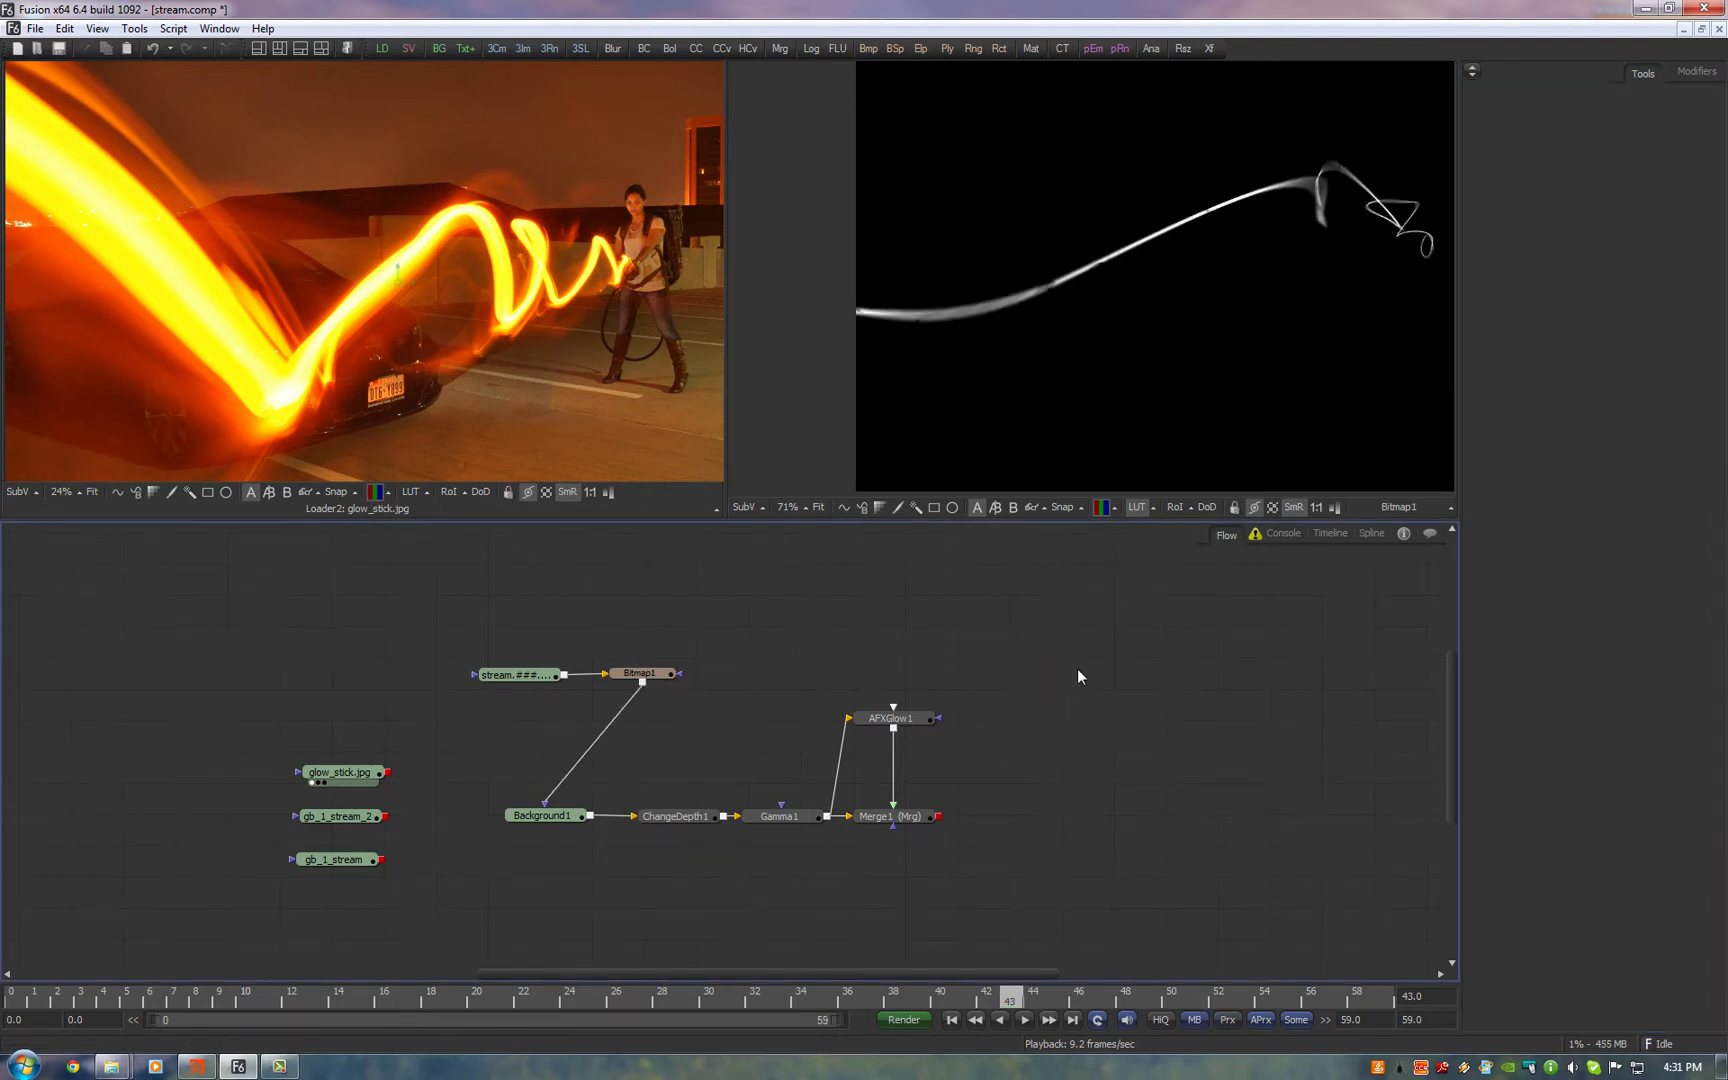
pyautogui.hotkey('ctrl', 'space')
pyautogui.write('range')
pyautogui.press('Return')
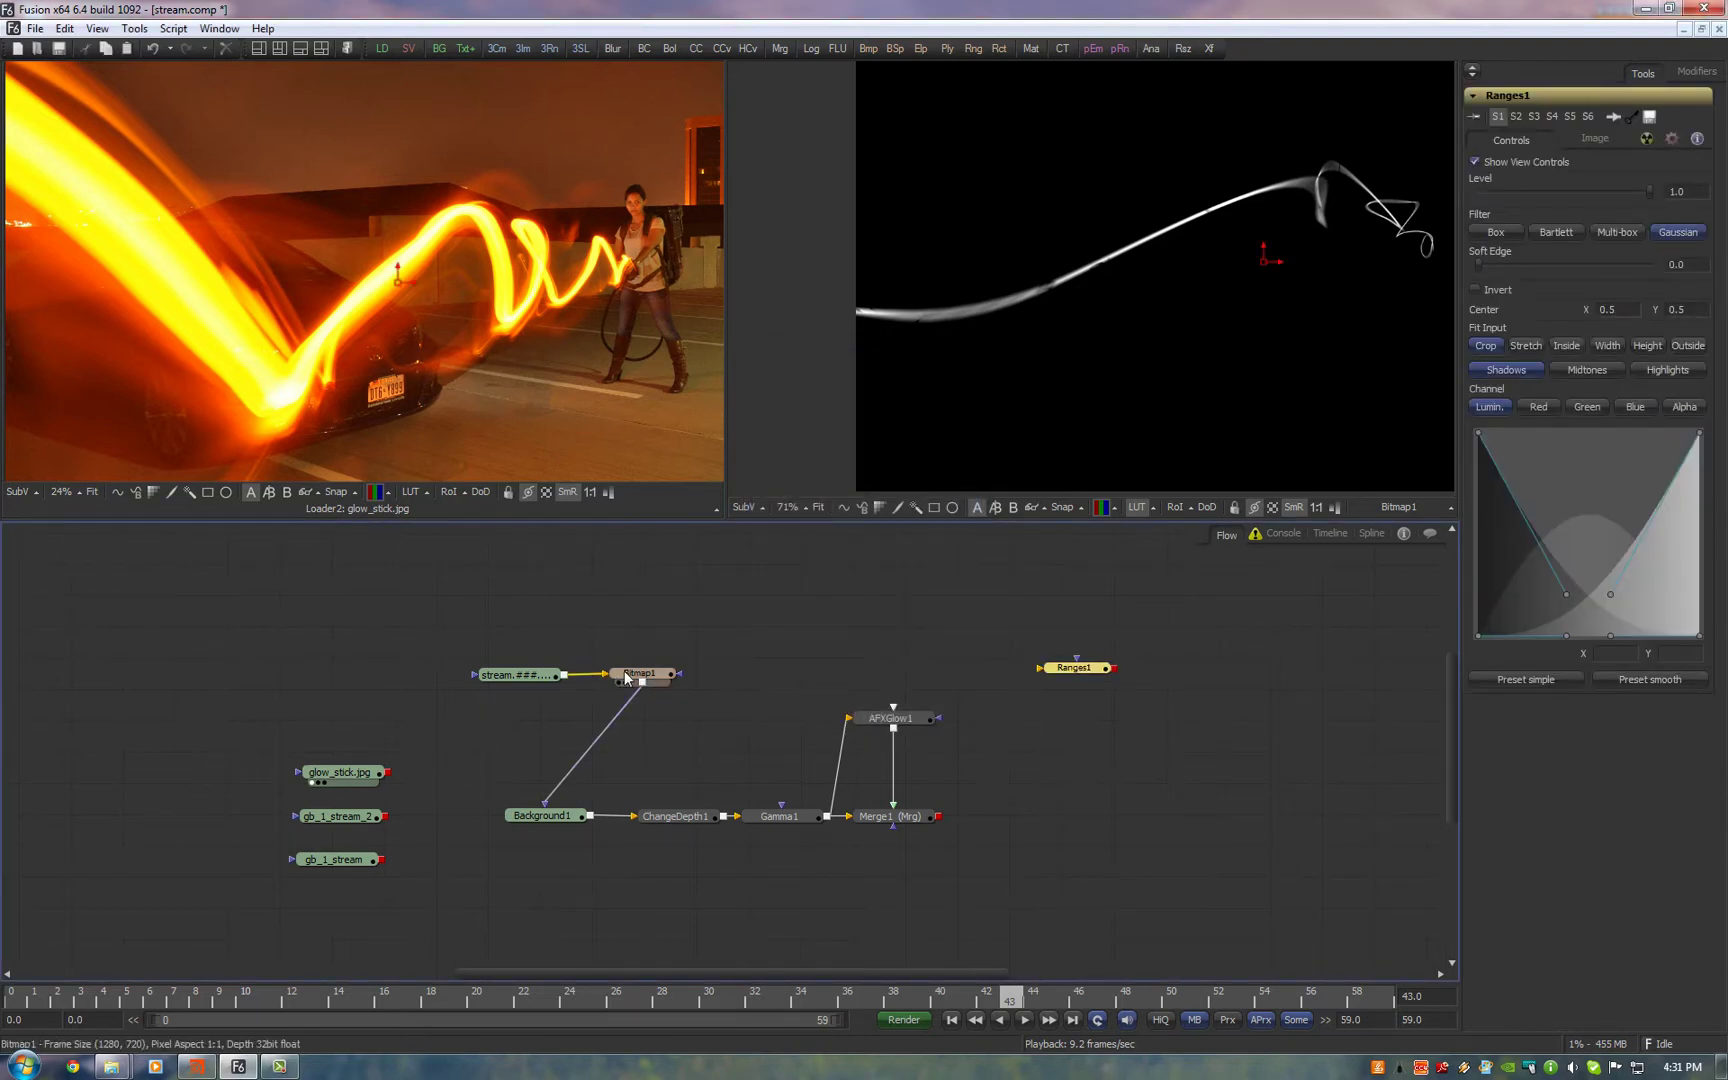
pyautogui.moveTo(626, 678); pyautogui.dragTo(1050, 672)
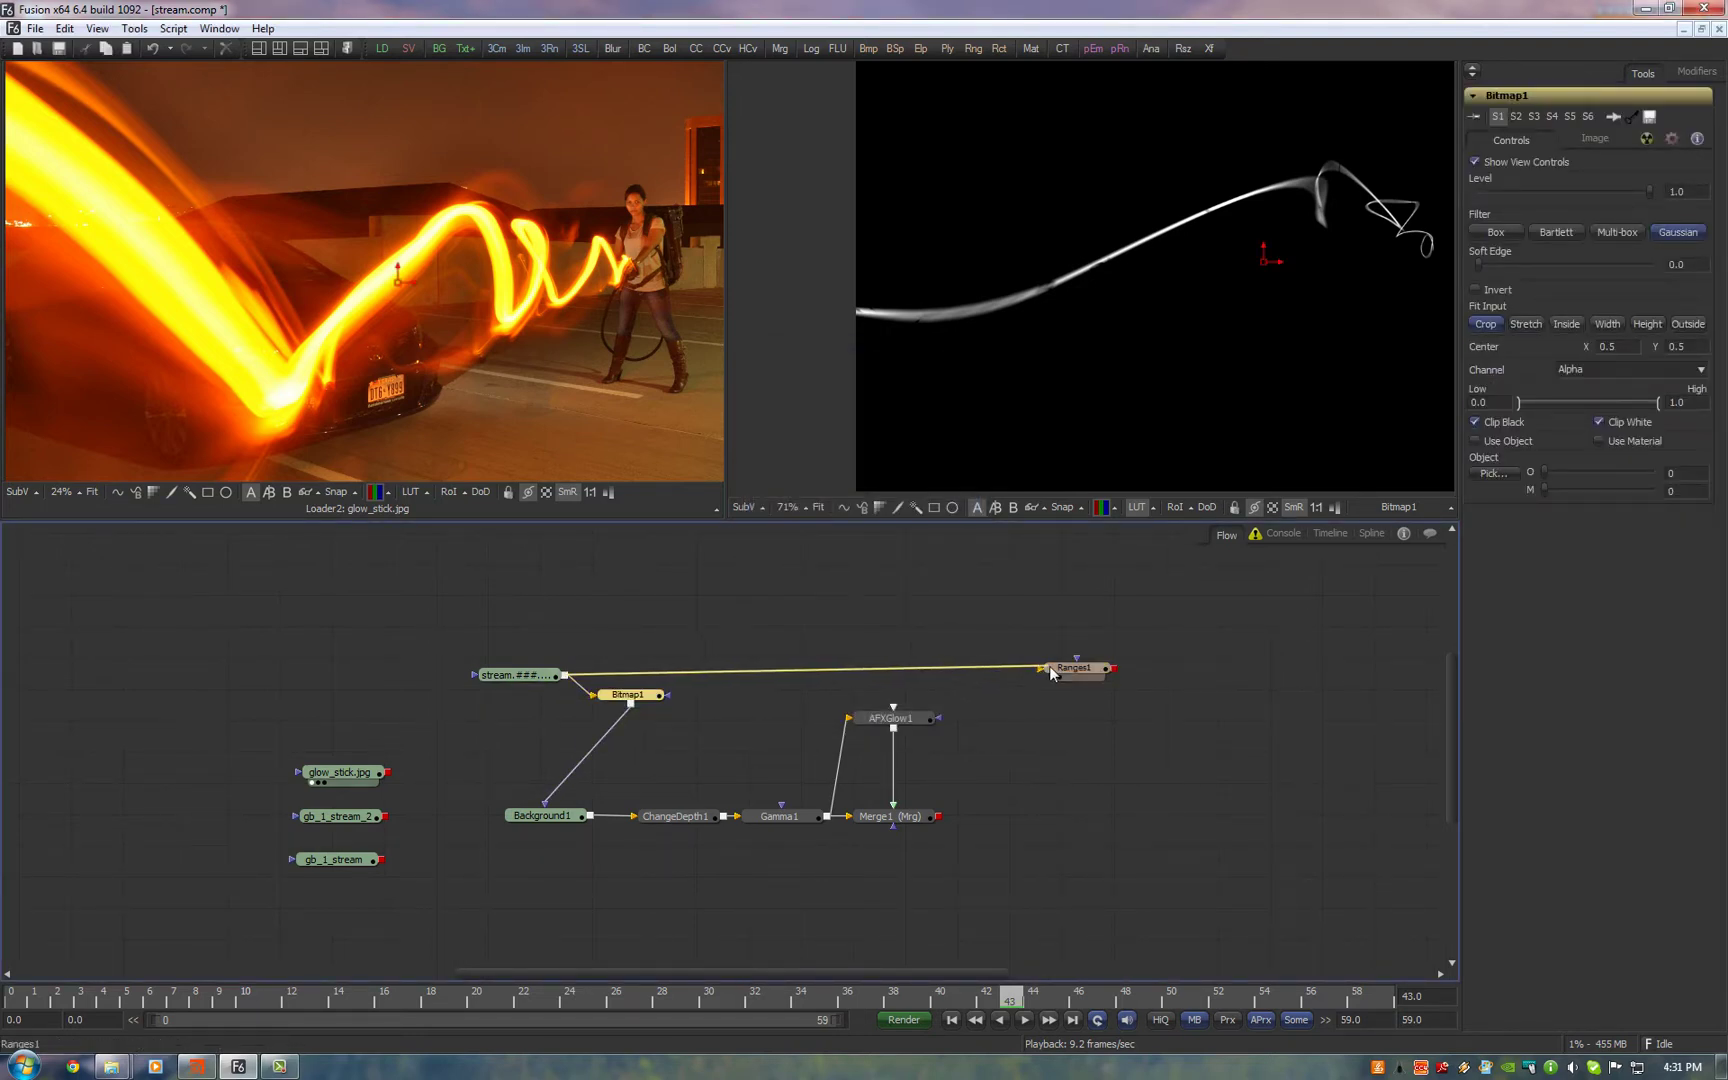
# View Ranges1, set it to Highlights, and reshape the curve to isolate the bright core
pyautogui.click(1050, 672)
pyautogui.press('2')
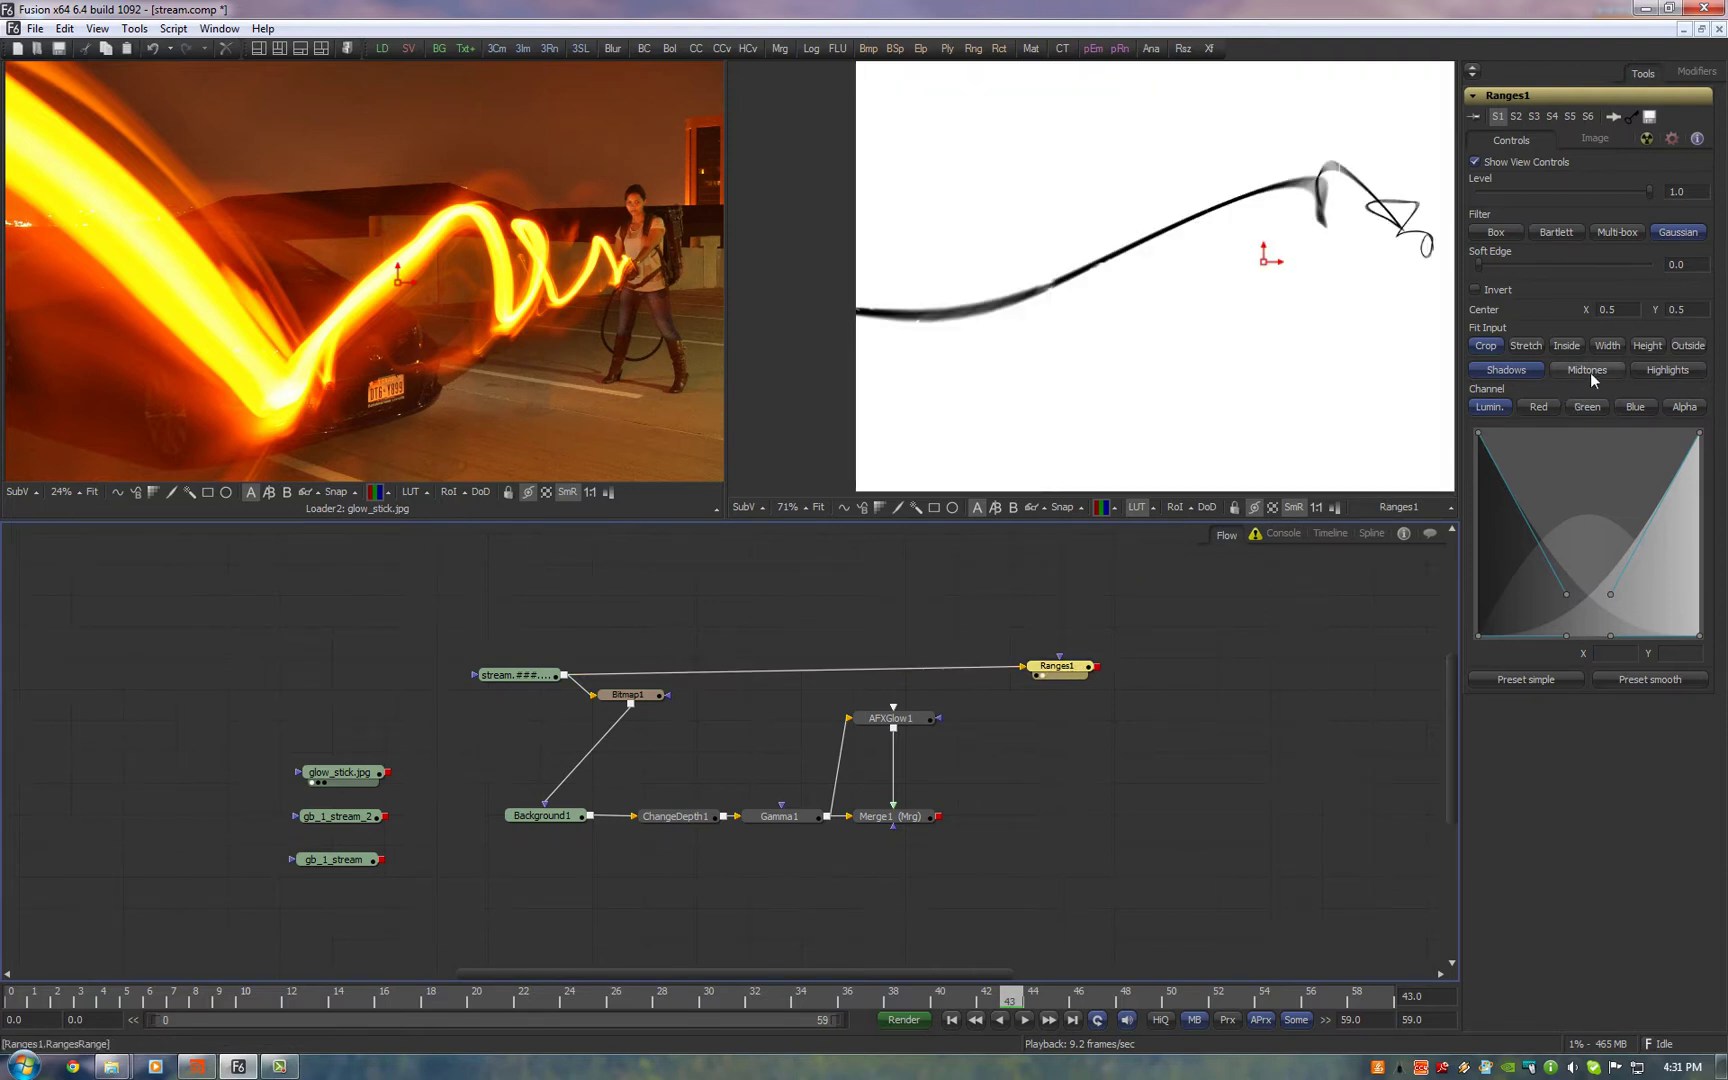
pyautogui.click(1655, 366)
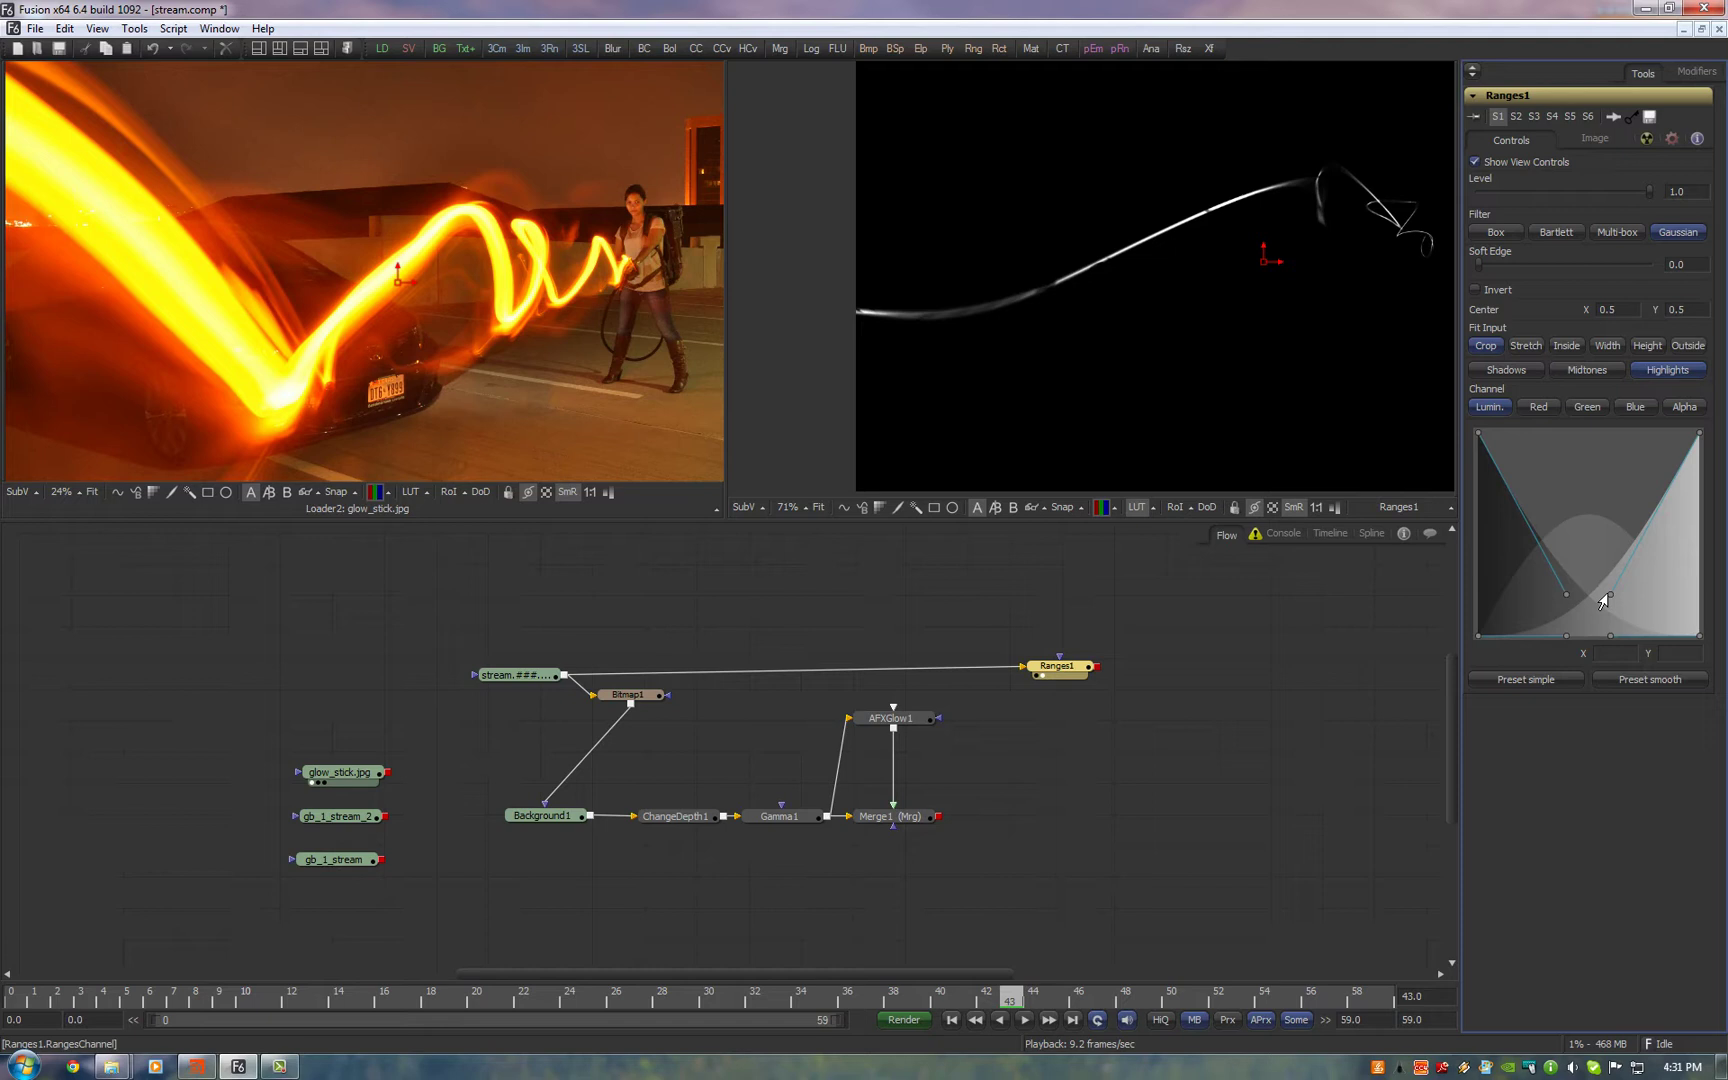
pyautogui.moveTo(1606, 596); pyautogui.dragTo(1678, 640)
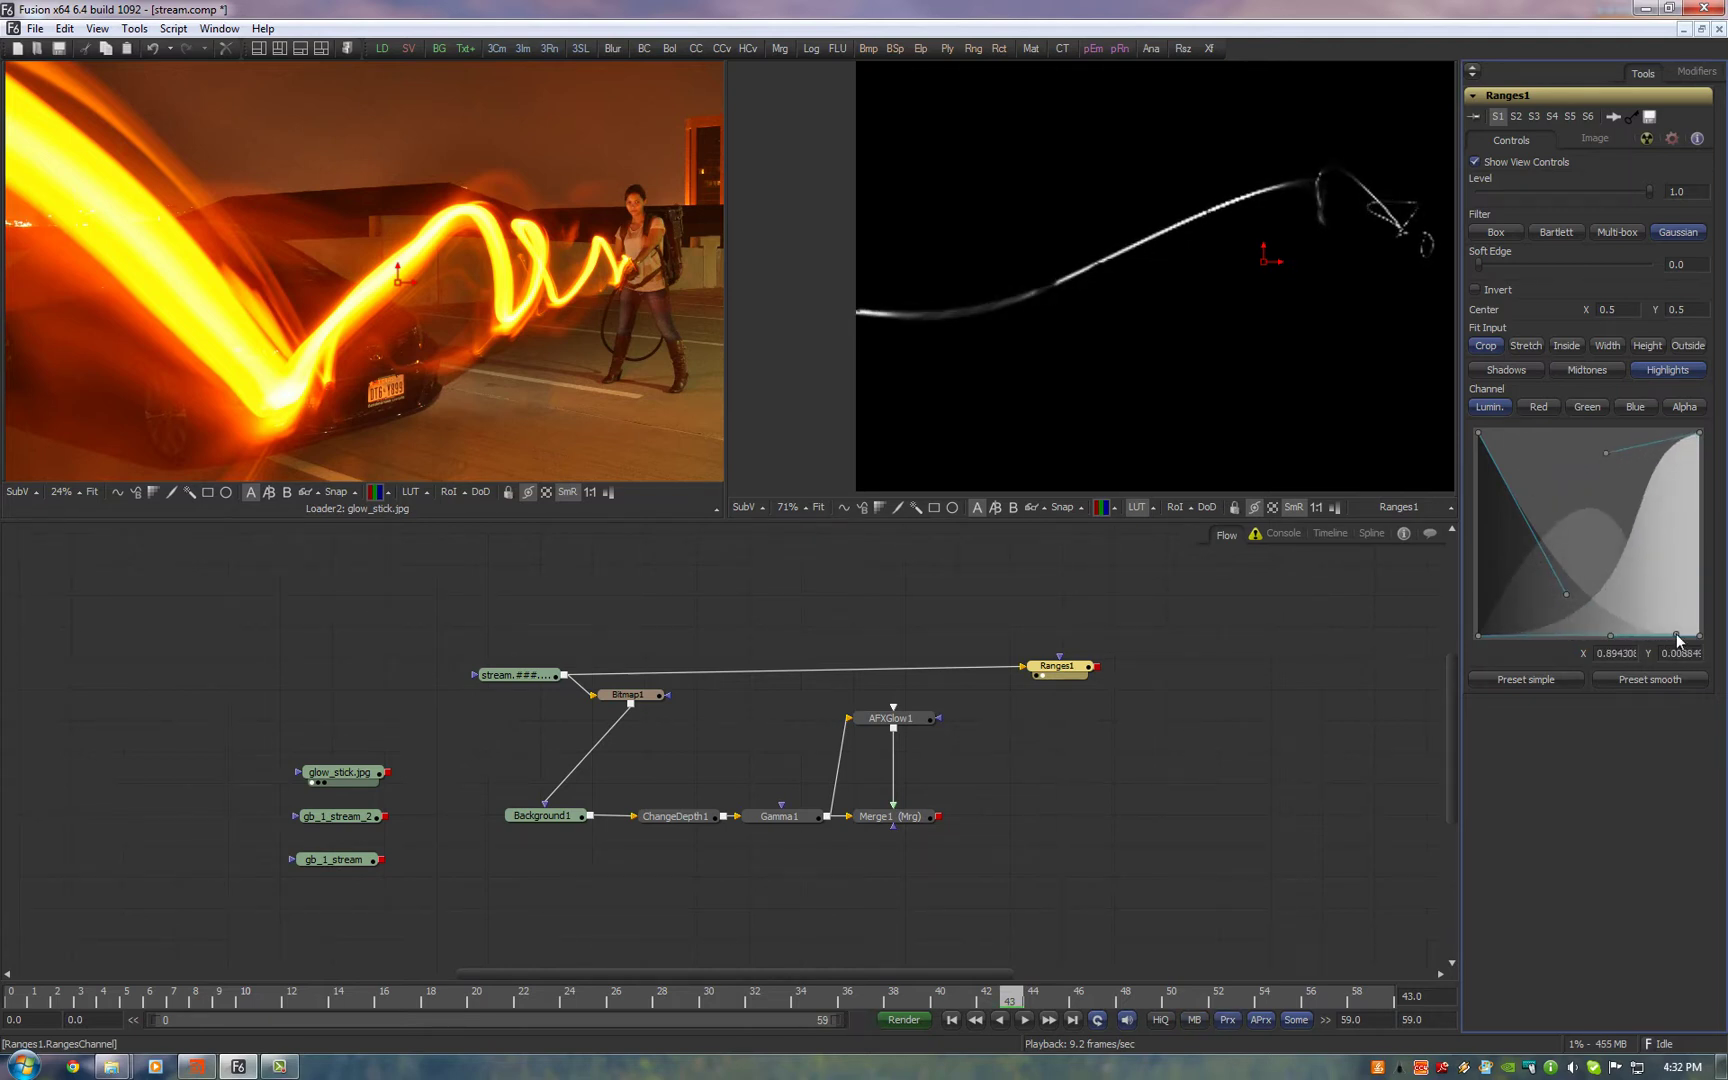
# Add ColorCorrector1 after Merge1 with Ranges1 as its mask, shown in the right viewer
pyautogui.click(1180, 715)
pyautogui.scroll(-1, 1102, 684)
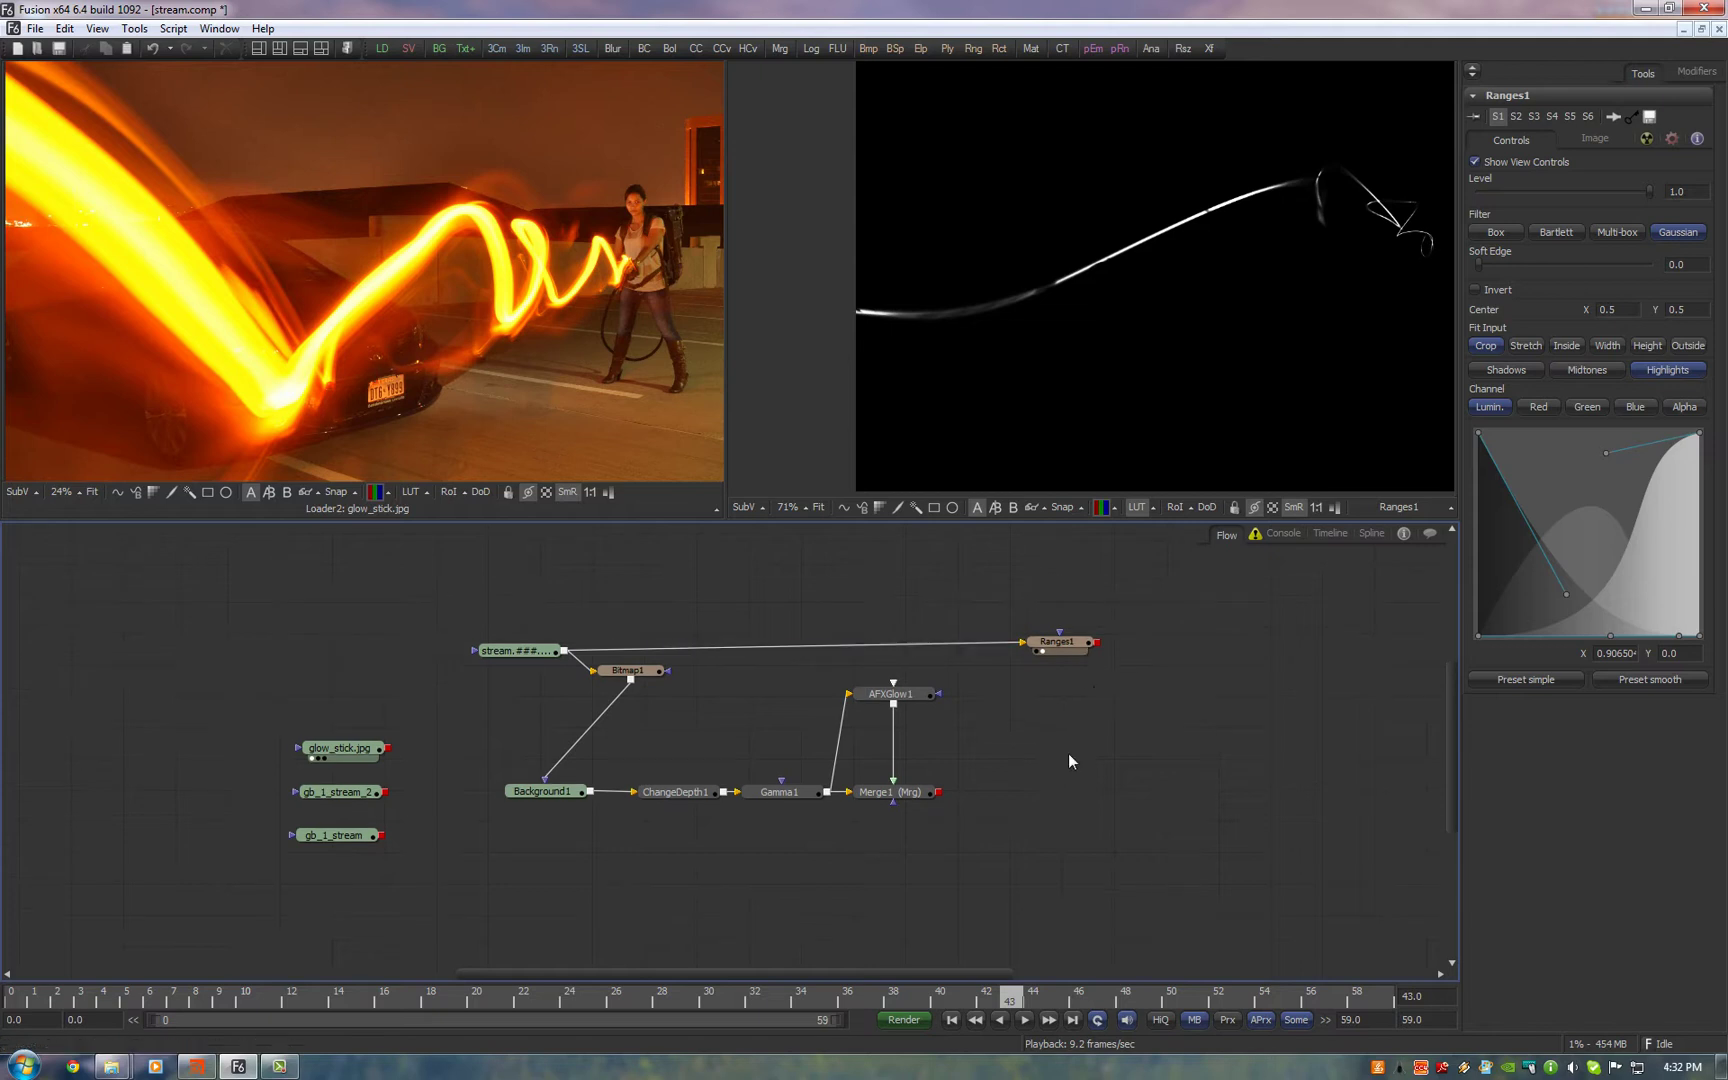
pyautogui.hotkey('ctrl', 'space')
pyautogui.write('cc')
pyautogui.press('Return')
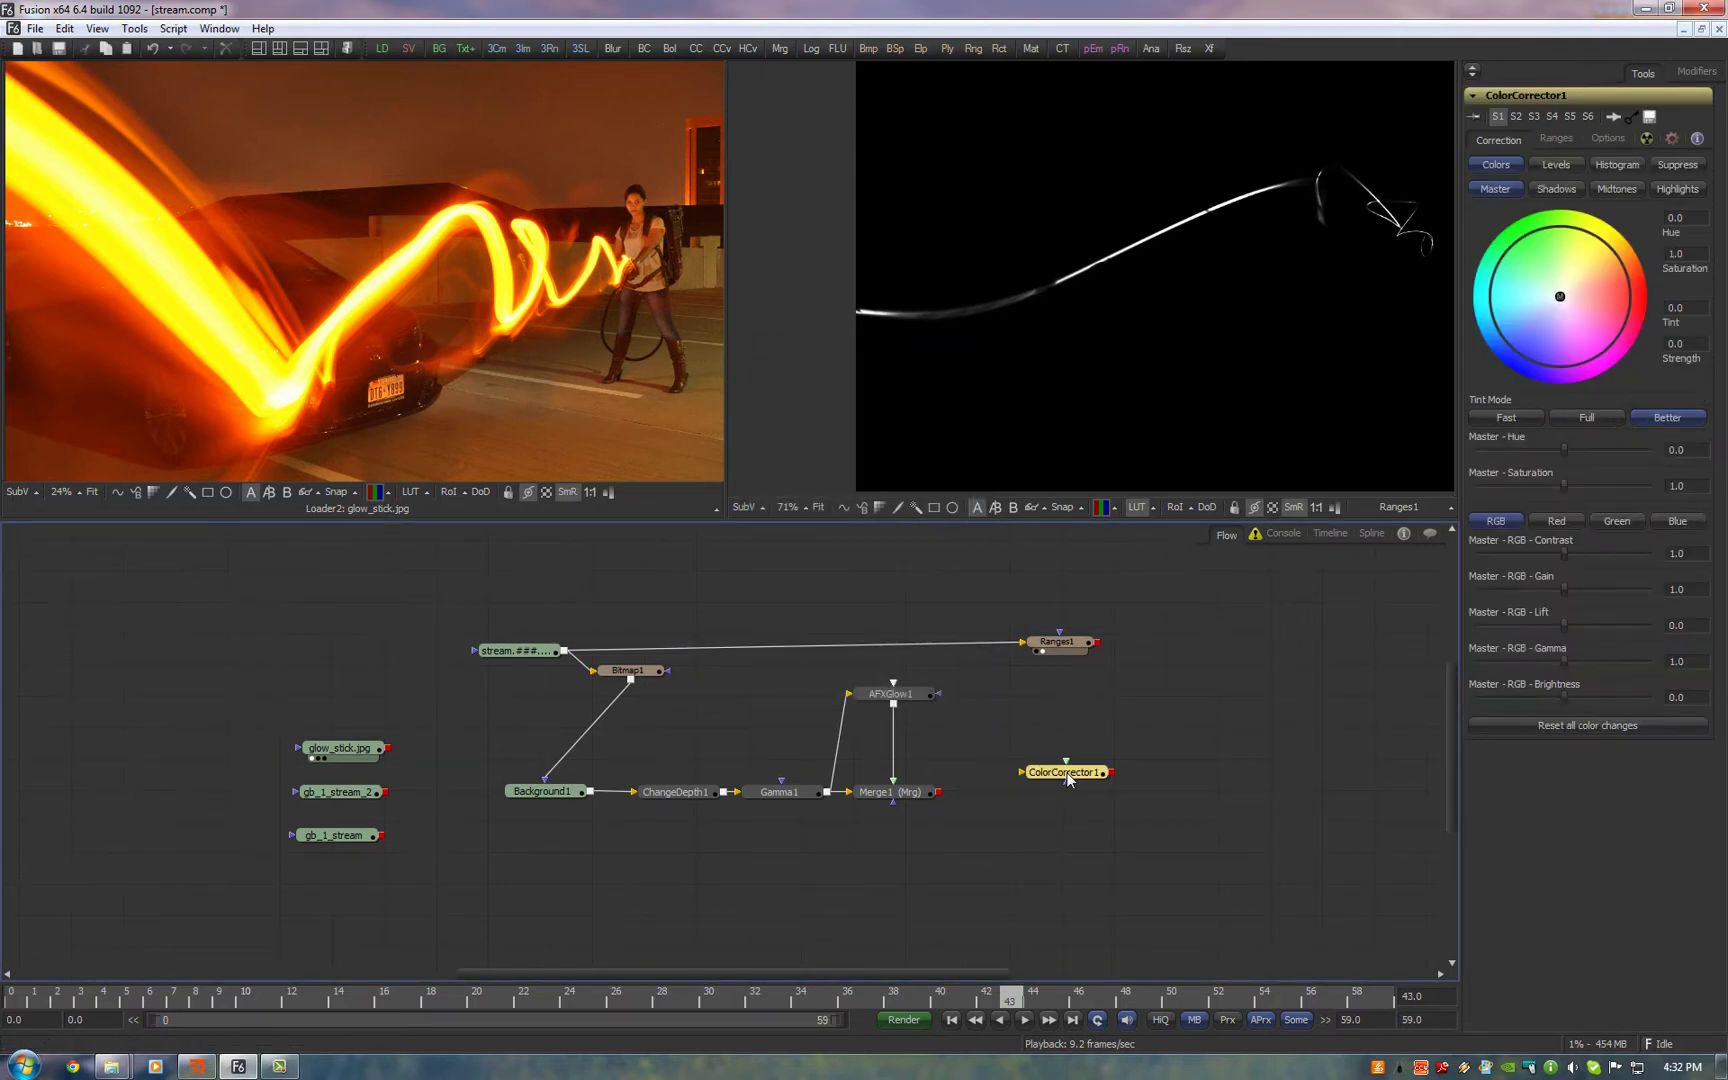
pyautogui.moveTo(938, 792); pyautogui.dragTo(1040, 772)
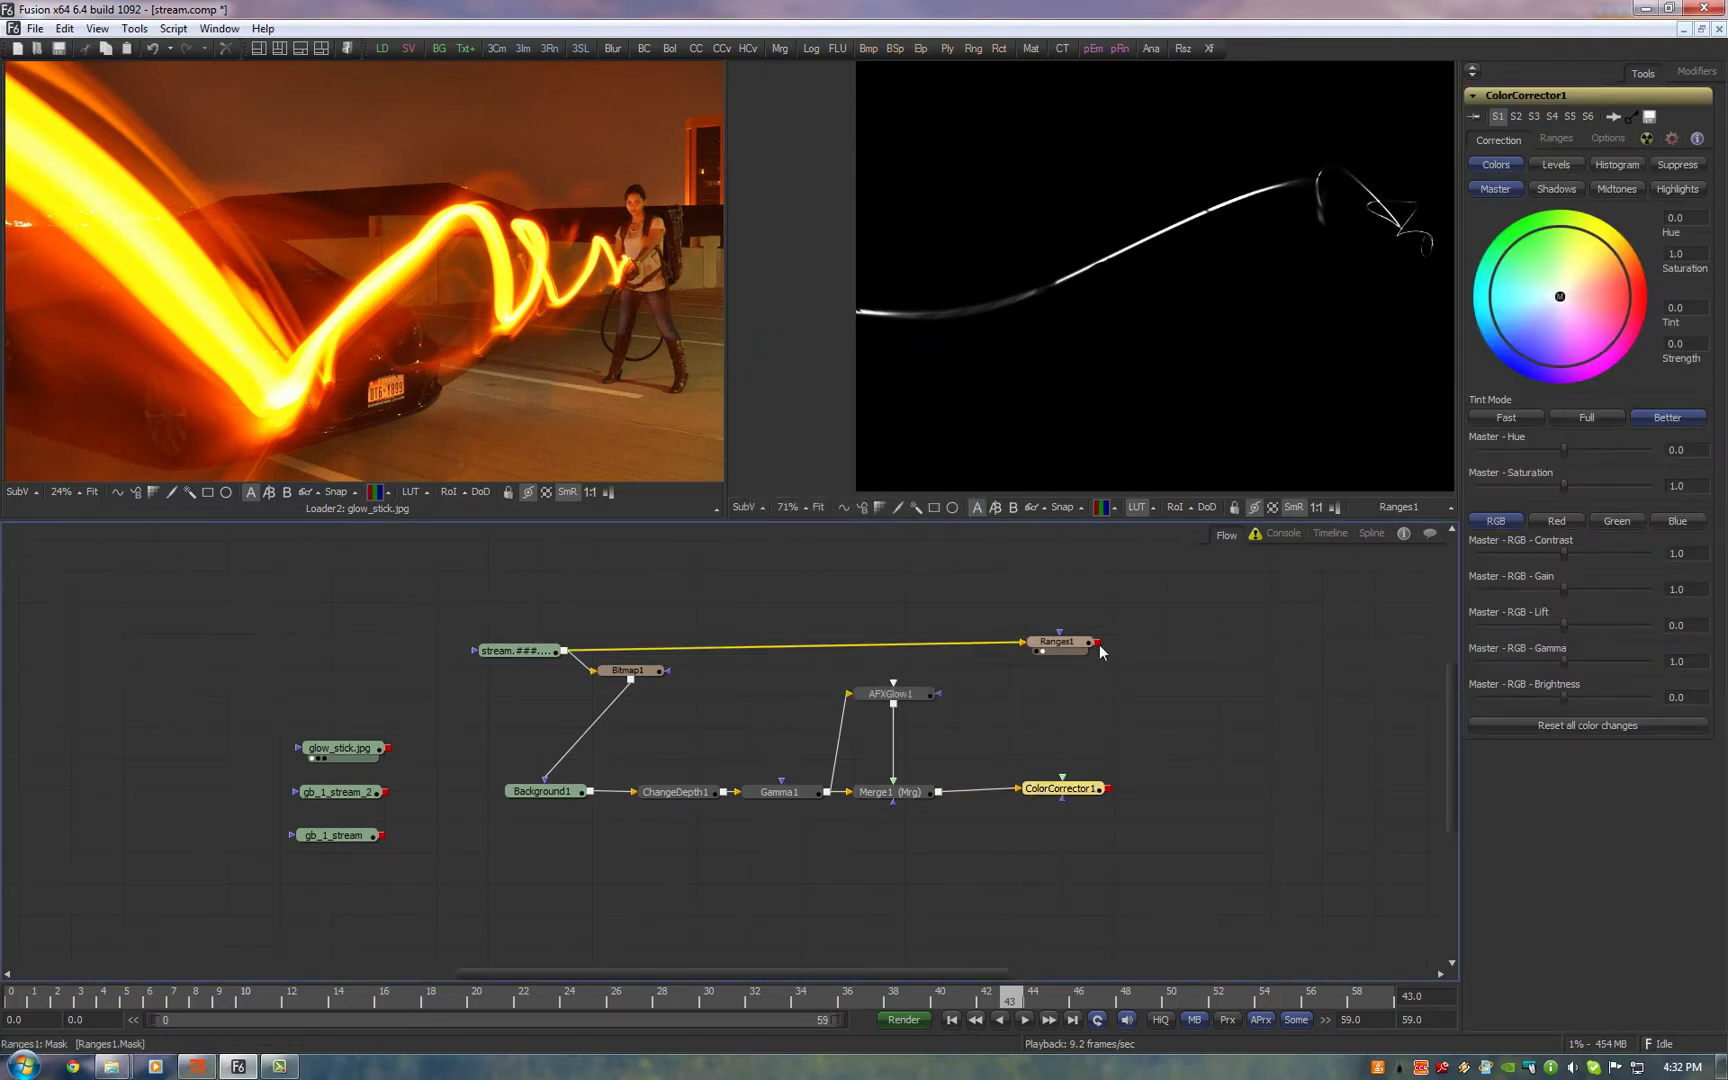
pyautogui.moveTo(1096, 642); pyautogui.dragTo(1068, 792)
pyautogui.press('2')
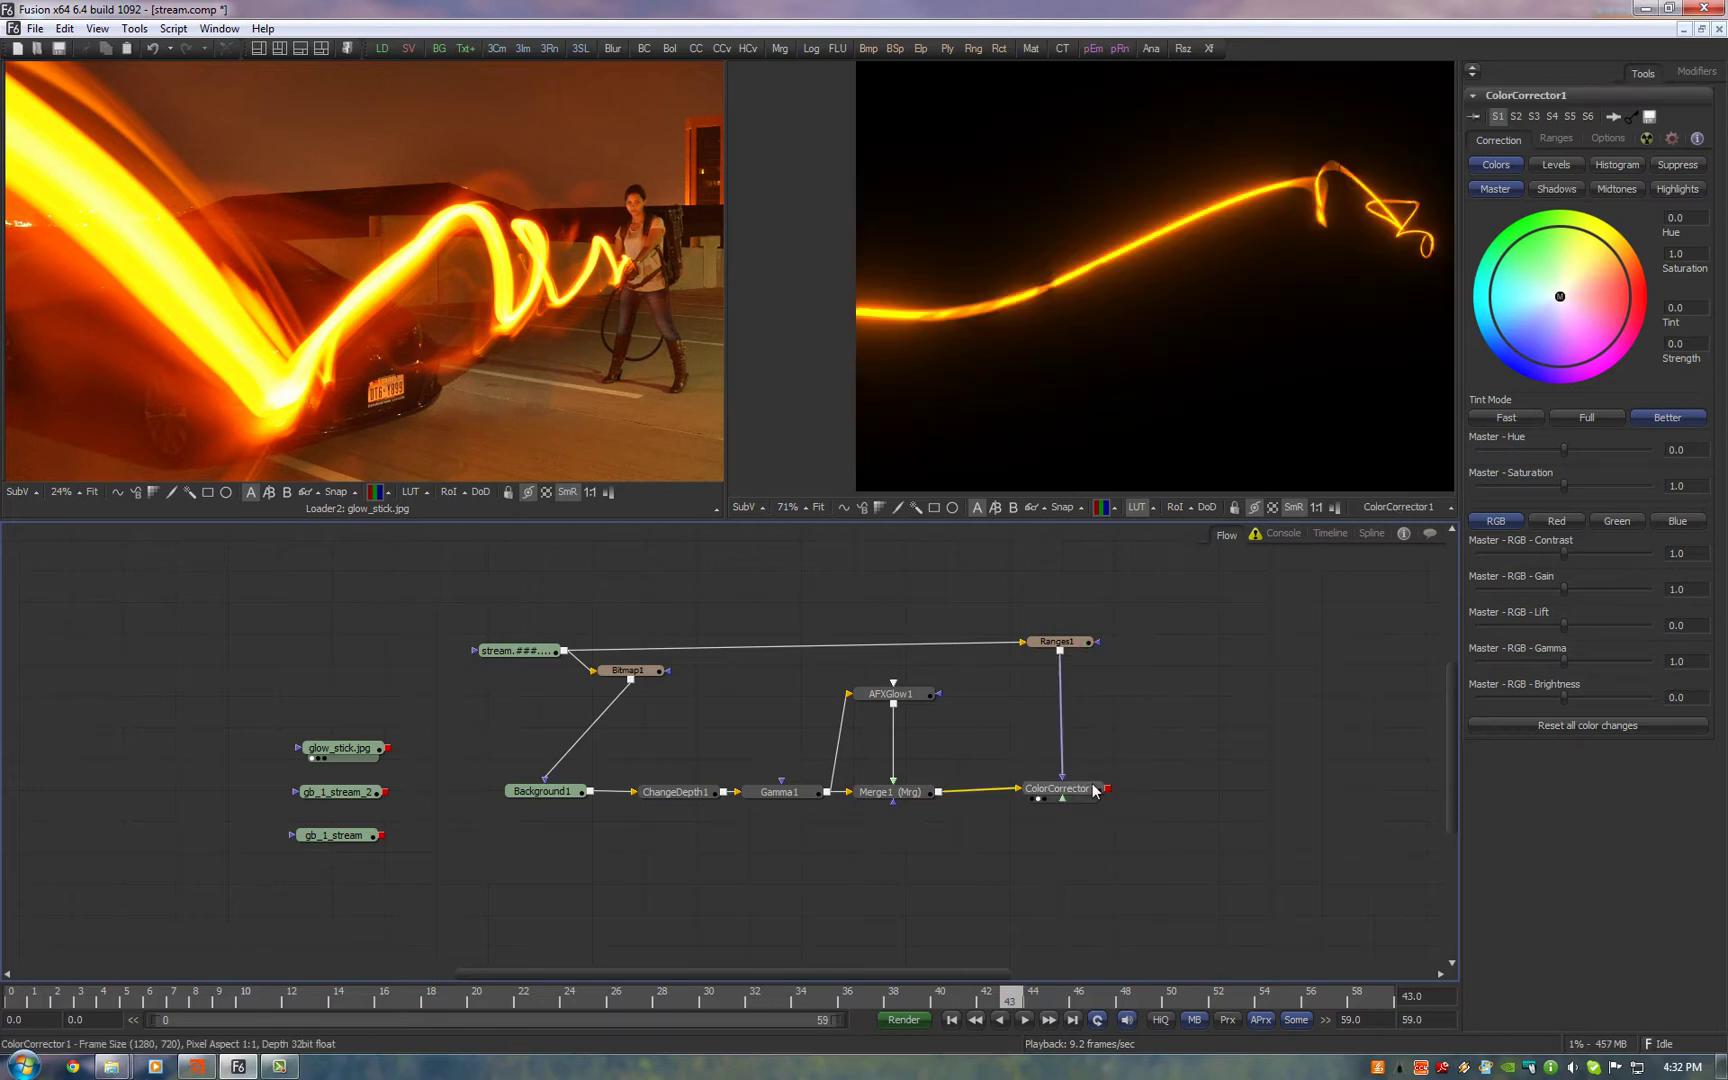
# Lower ColorCorrector1's Master Saturation to about 0.947
pyautogui.moveTo(1566, 484); pyautogui.dragTo(1543, 500)
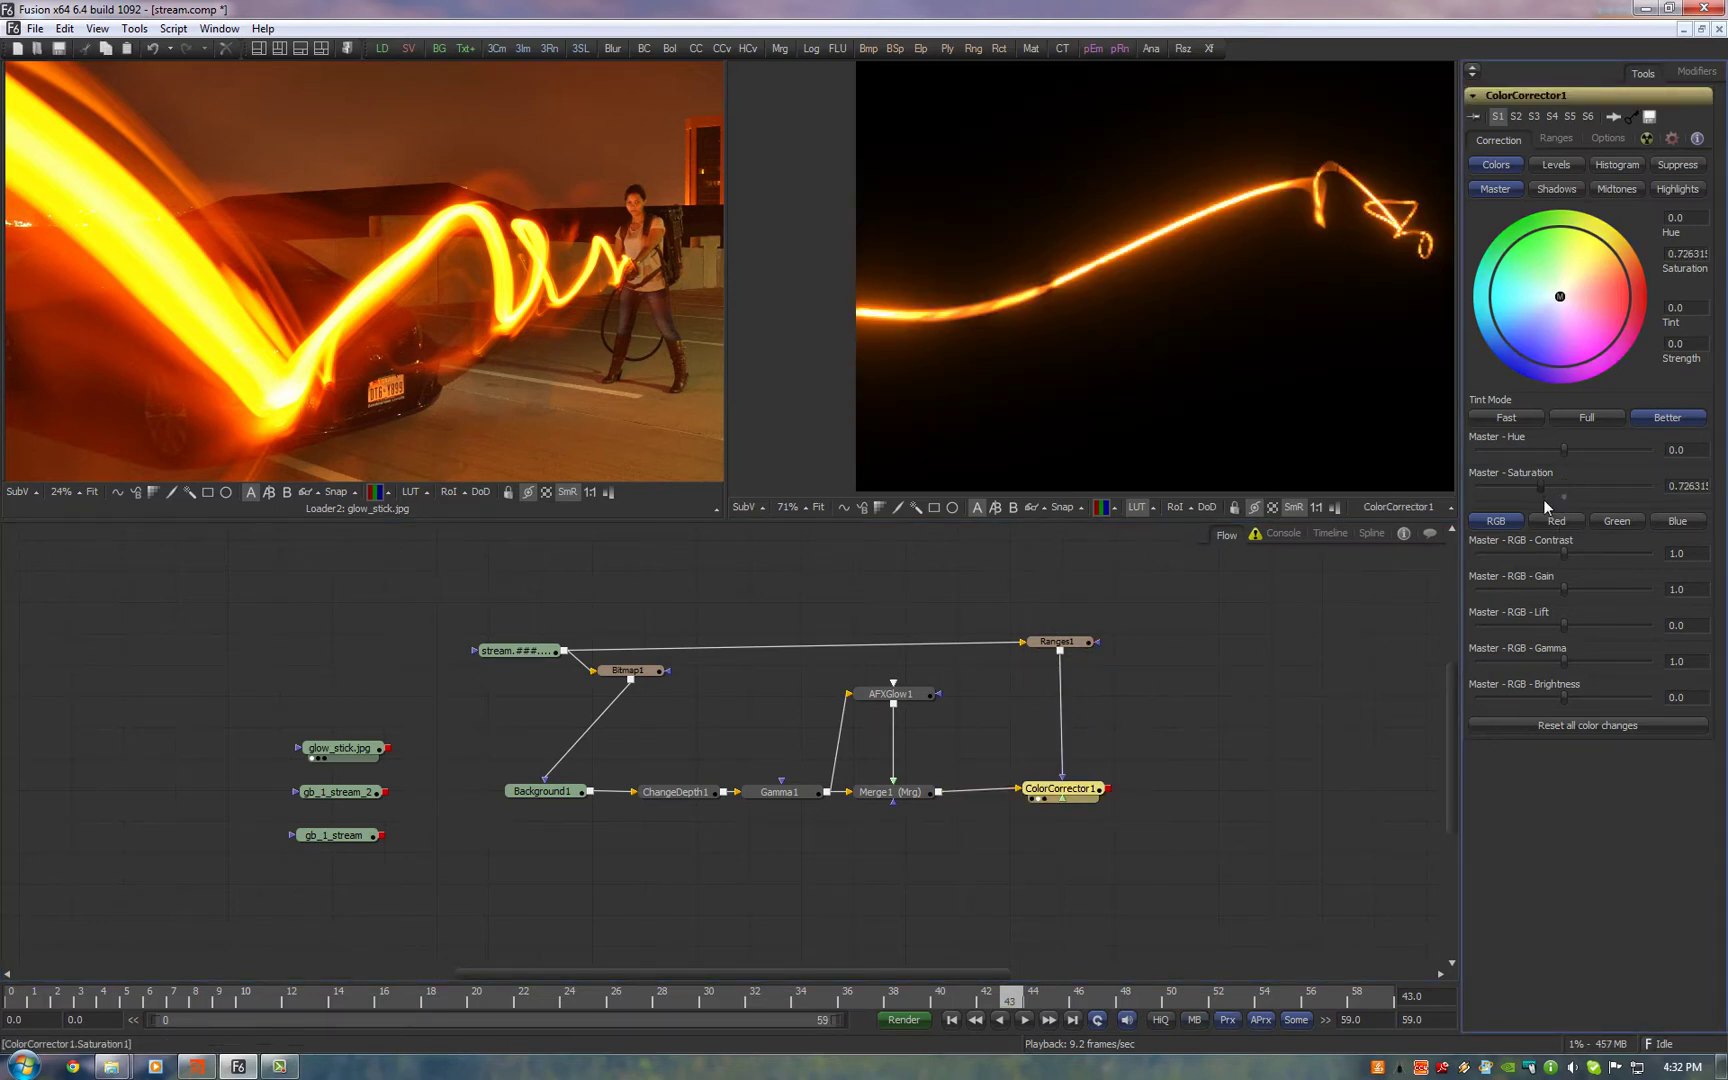
pyautogui.scroll(3, 1166, 185)
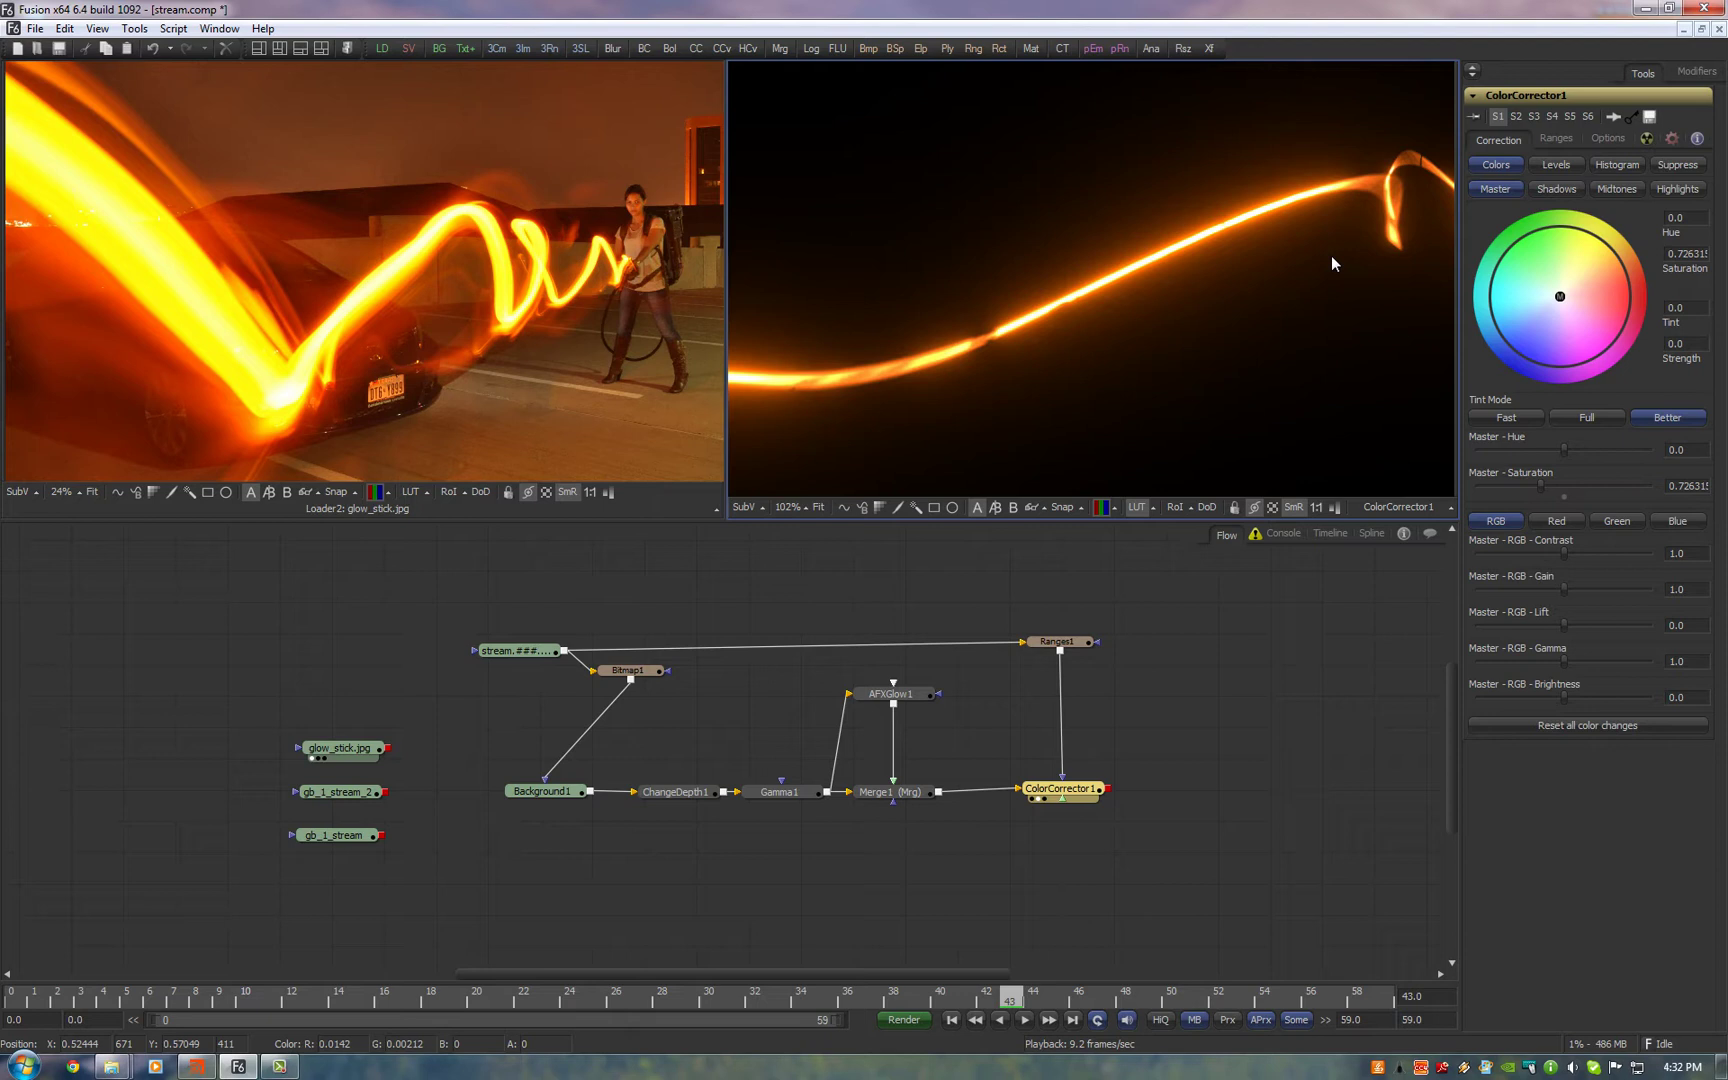
pyautogui.scroll(-3, 1157, 309)
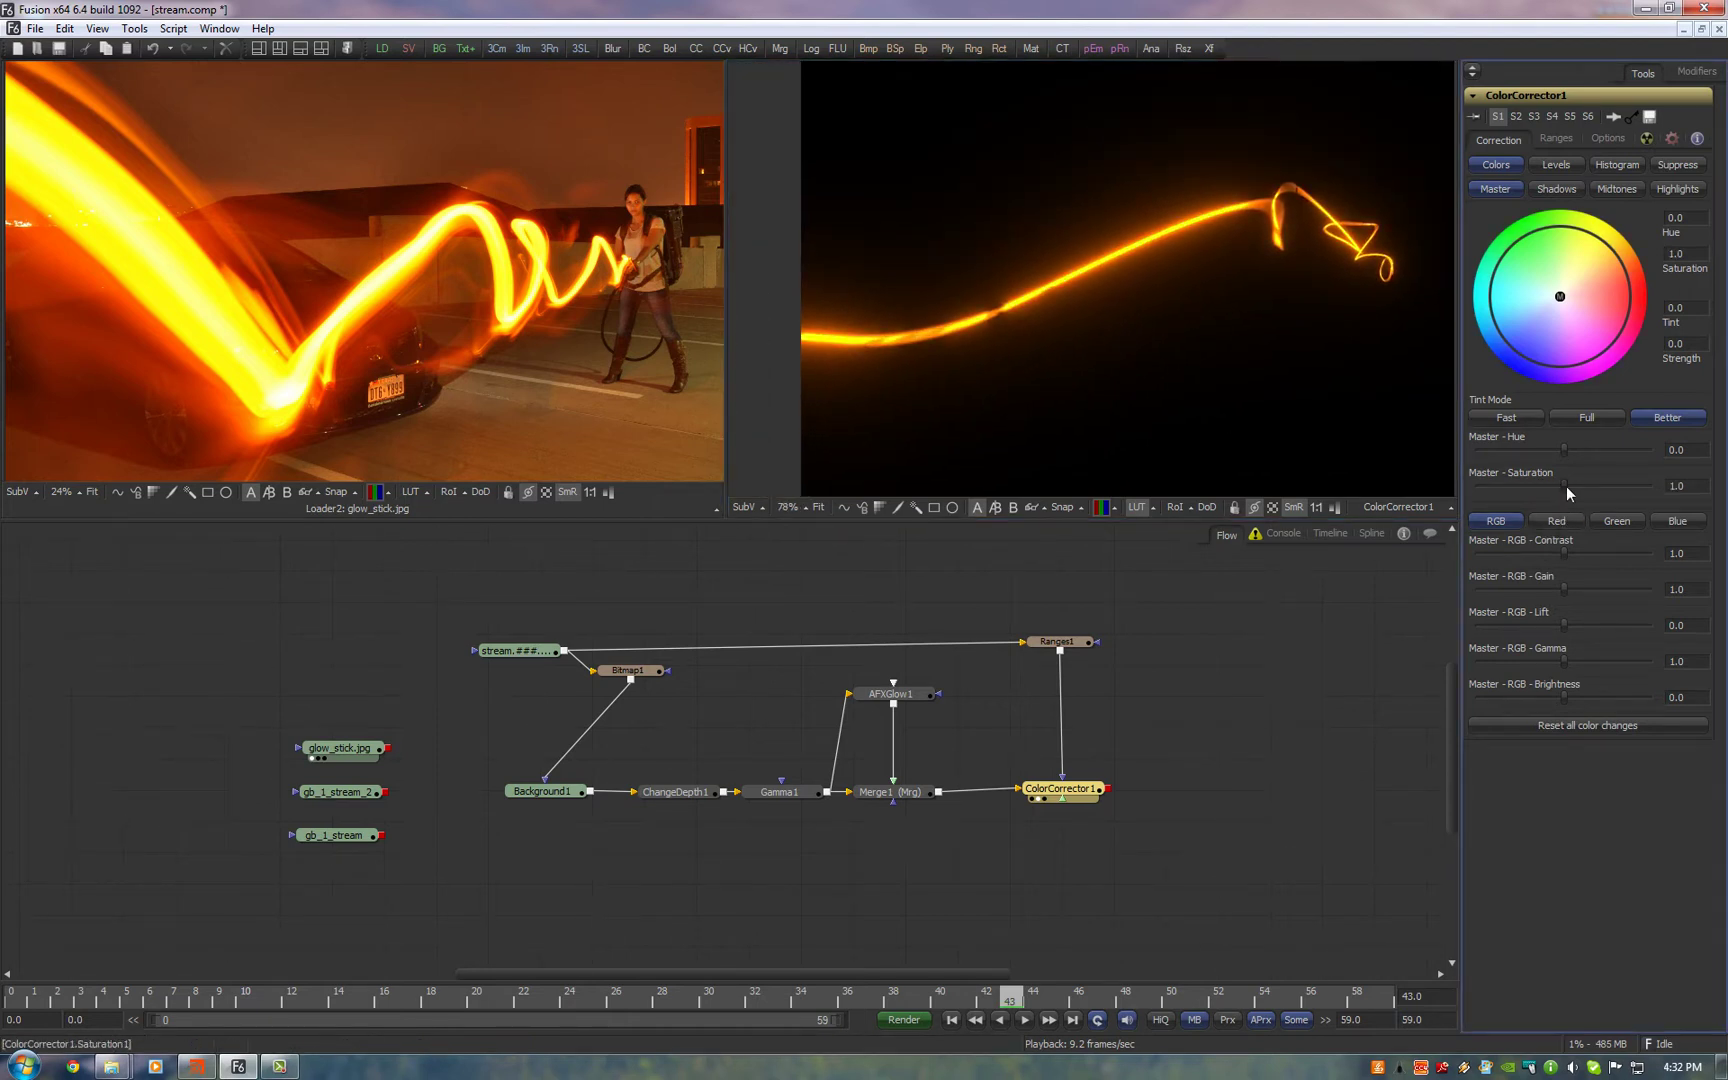
pyautogui.moveTo(1566, 486)
pyautogui.mouseDown()
pyautogui.moveTo(1511, 503)
pyautogui.moveTo(1557, 491)
pyautogui.mouseUp()
# Drag Ranges1's Highlights curve points so the mask starts near 0.66, covering only the brightest core
pyautogui.click(1058, 641)
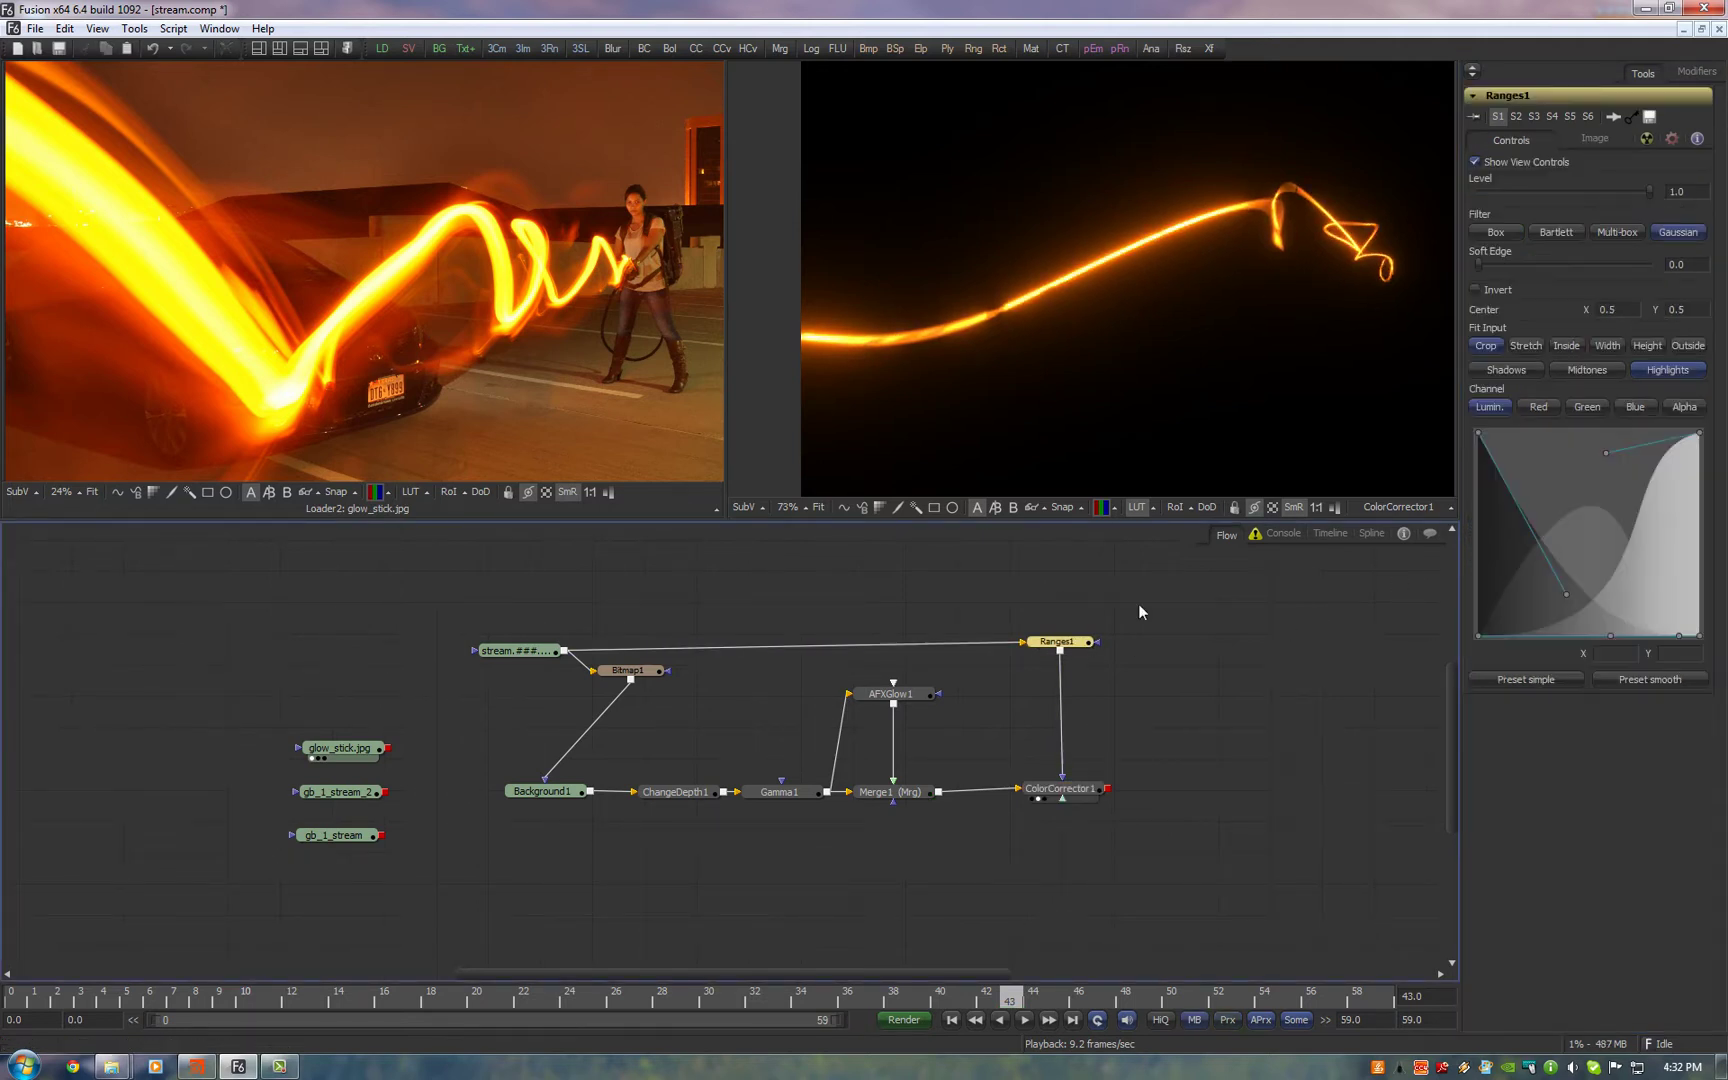
pyautogui.moveTo(1604, 460); pyautogui.dragTo(1569, 433)
pyautogui.moveTo(1610, 634); pyautogui.dragTo(1624, 684)
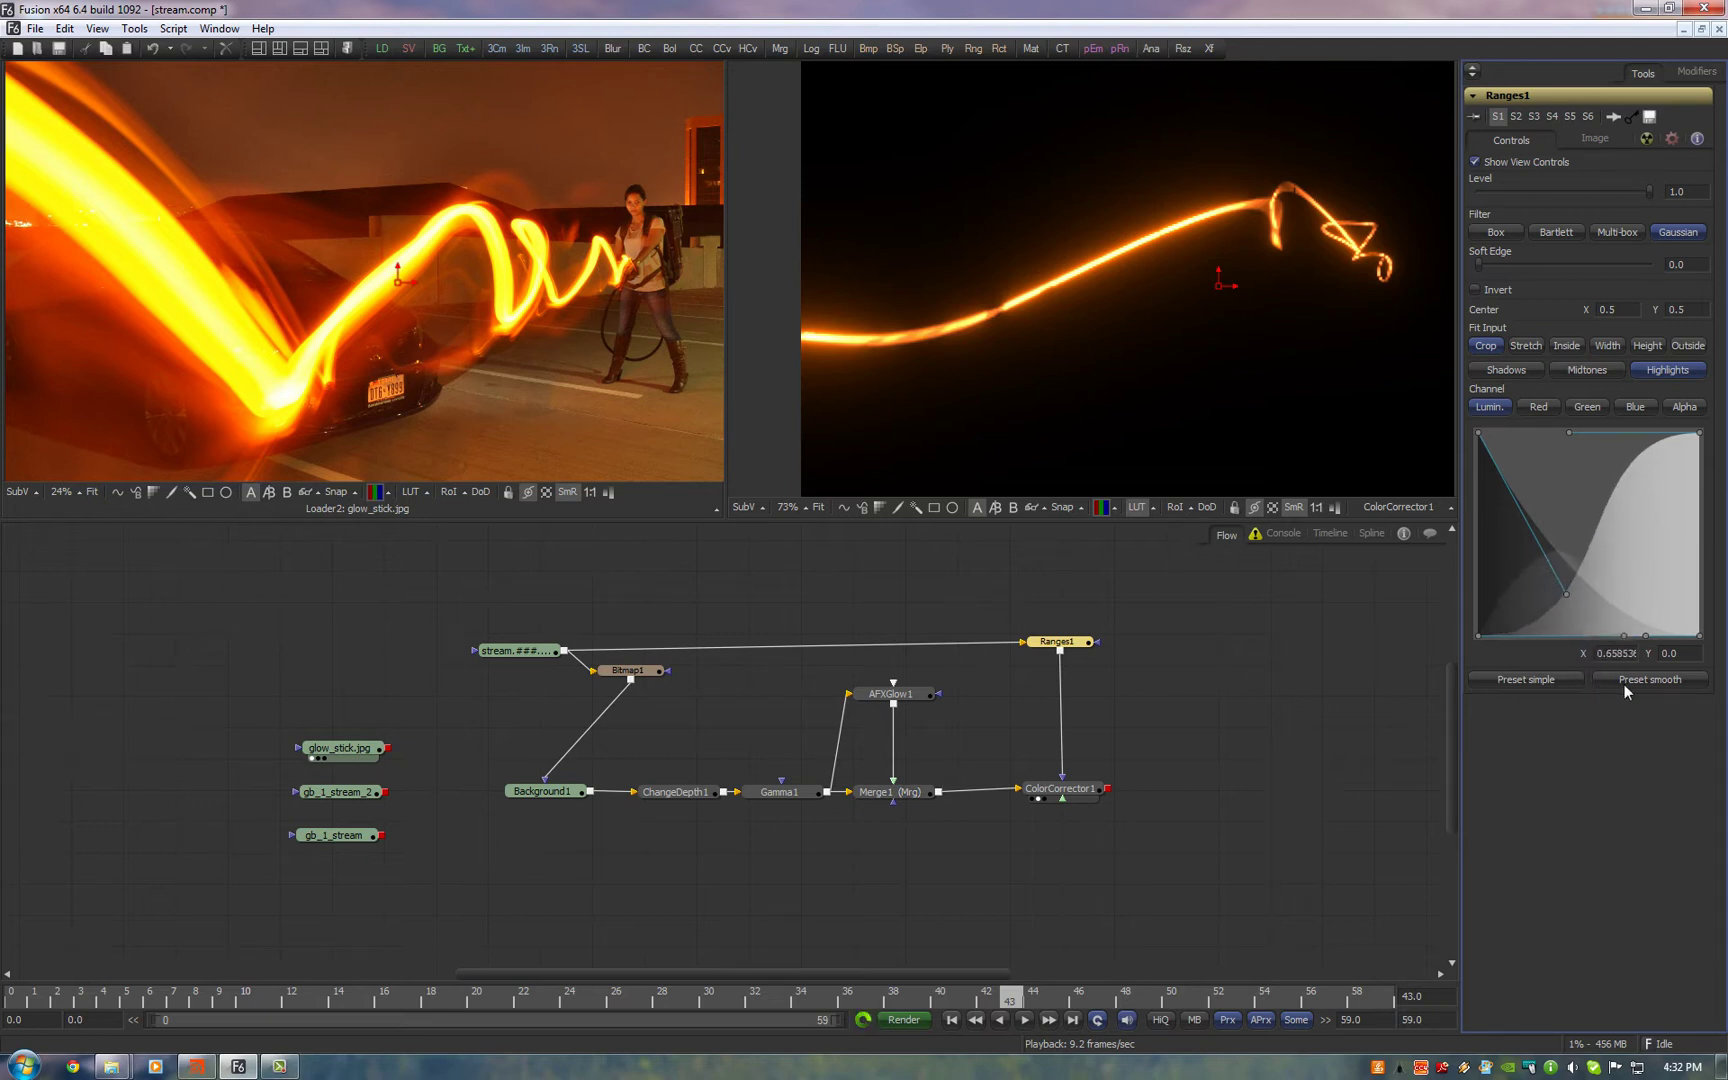
pyautogui.click(1200, 643)
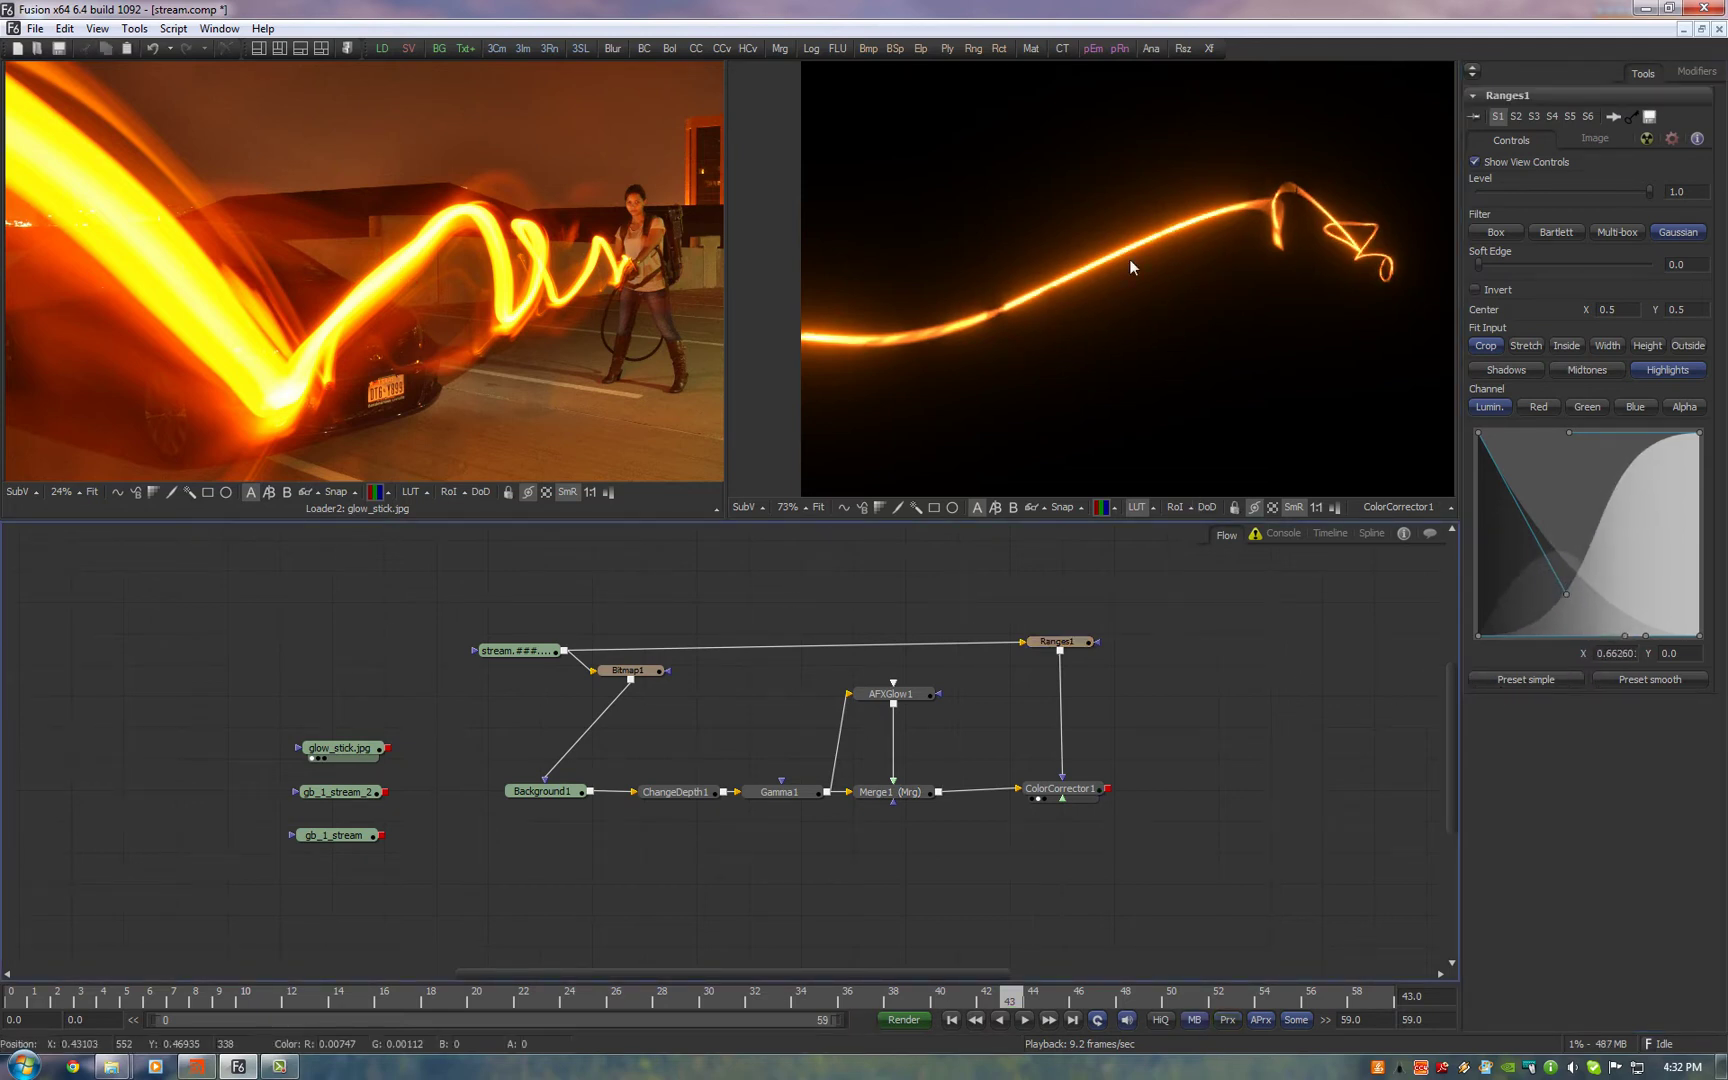
pyautogui.click(1072, 642)
pyautogui.moveTo(1169, 664); pyautogui.dragTo(1083, 659)
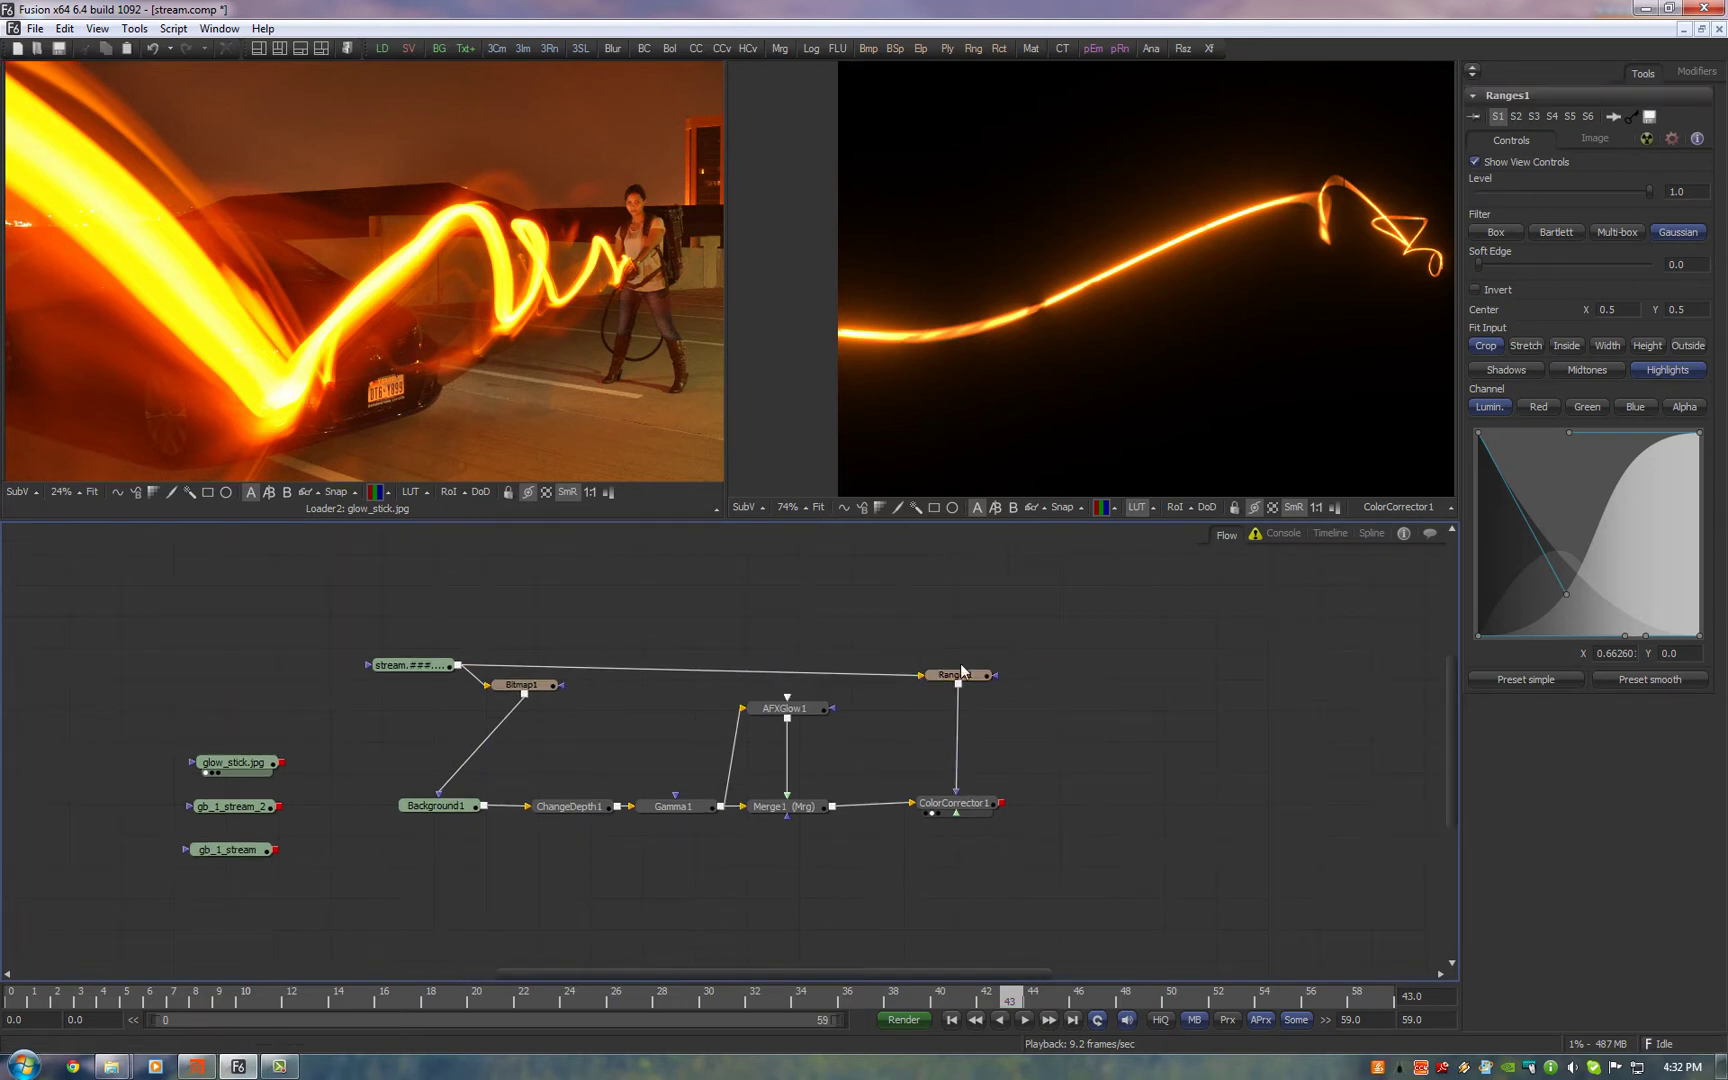
pyautogui.moveTo(441, 610); pyautogui.dragTo(660, 655)
# Duplicate the stream loader and set all its Format channels to plasma_export
pyautogui.click(628, 714)
pyautogui.hotkey('ctrl', 'c')
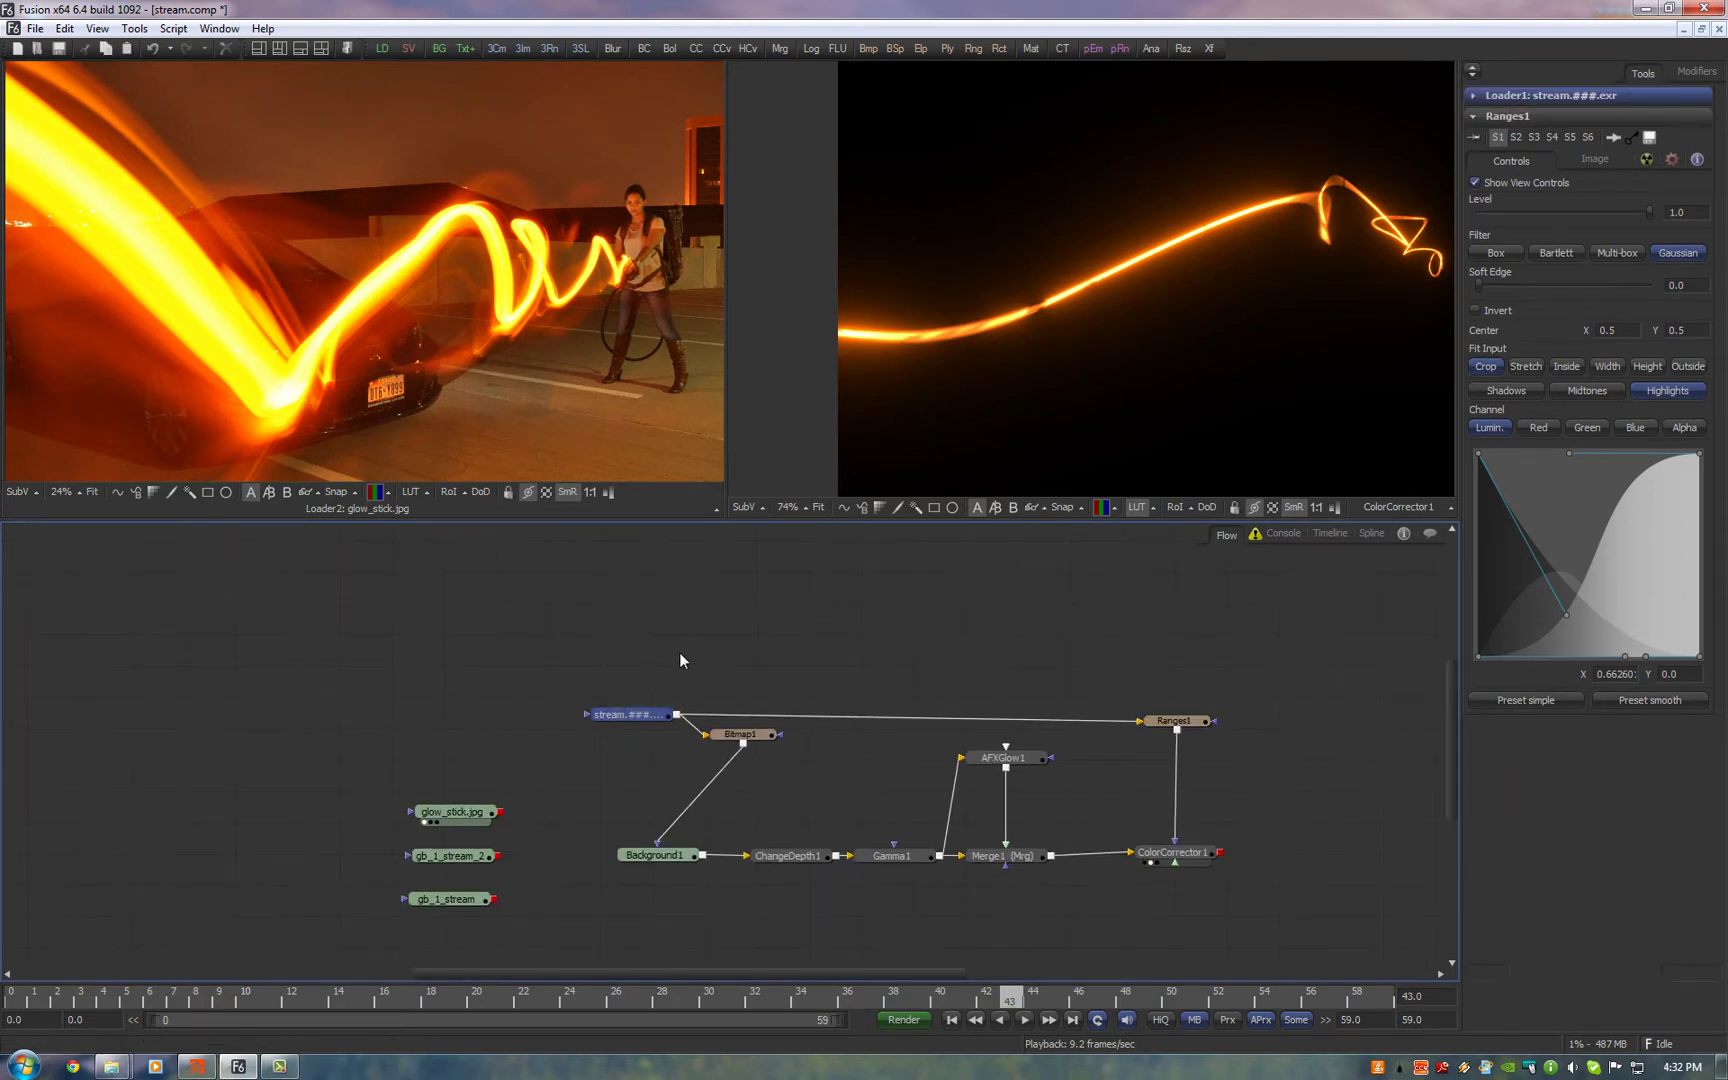
pyautogui.hotkey('ctrl', 'v')
pyautogui.click(679, 632)
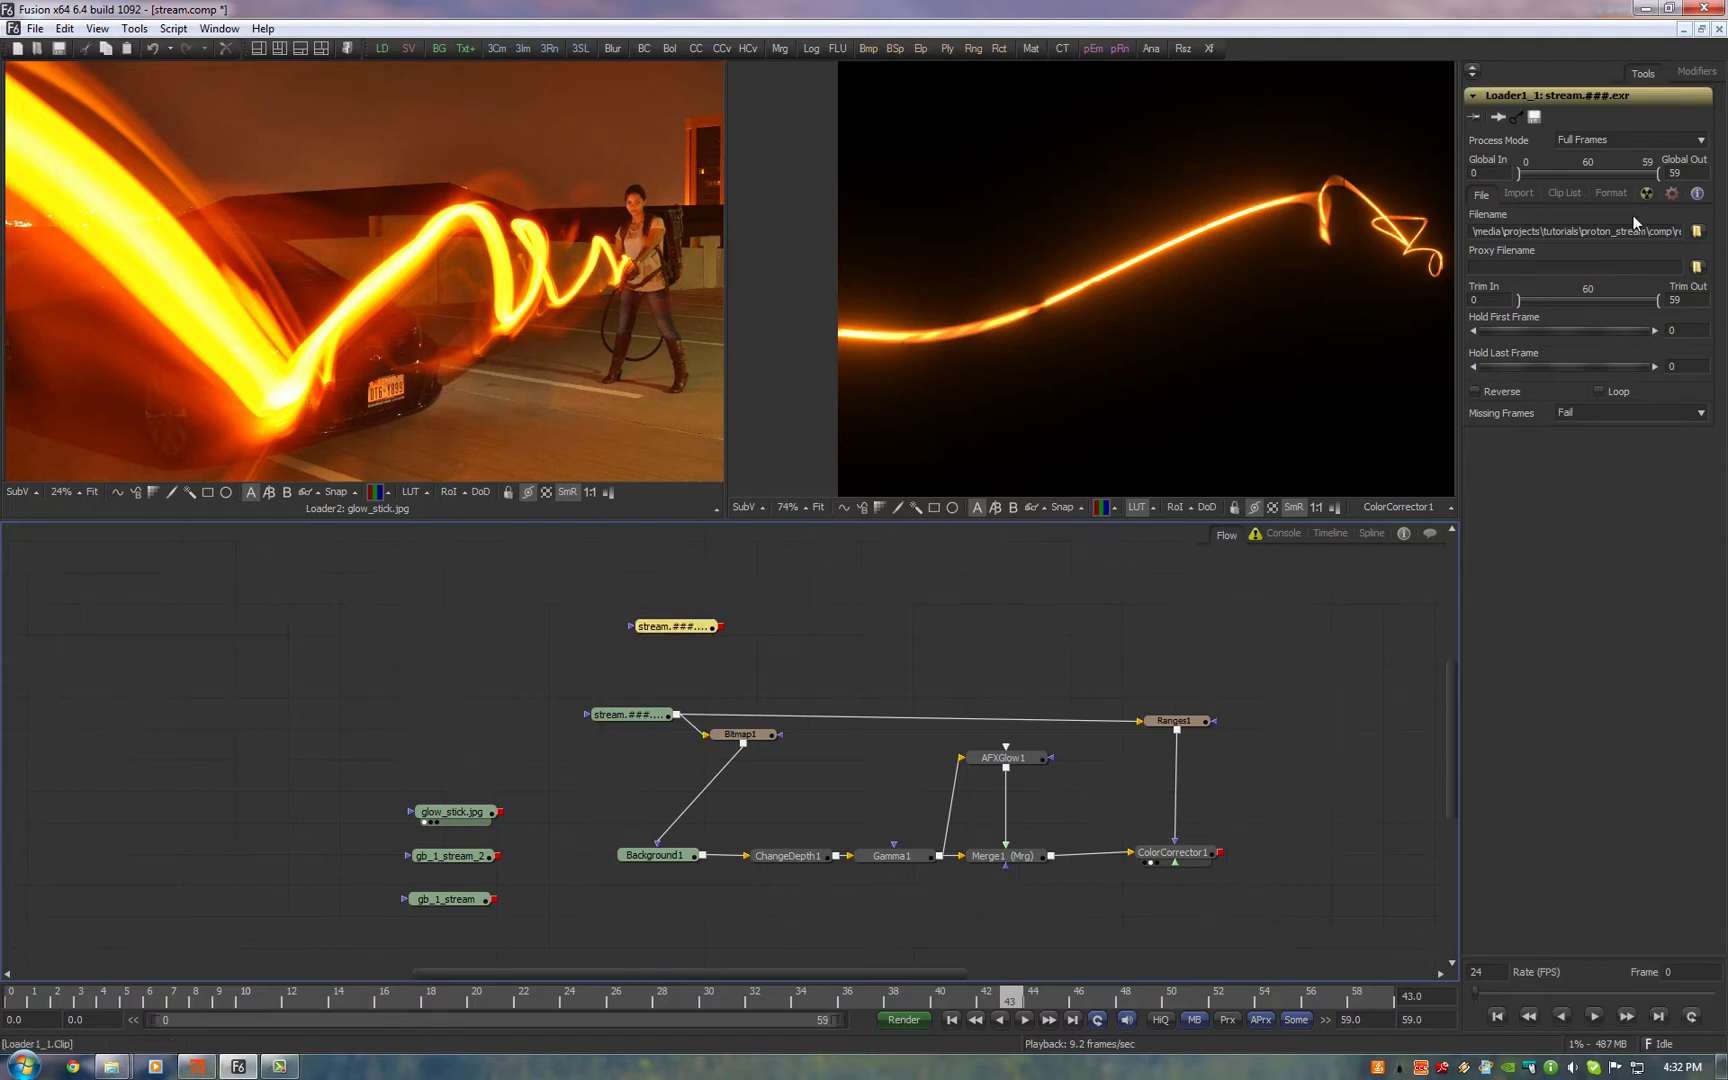
pyautogui.click(1611, 194)
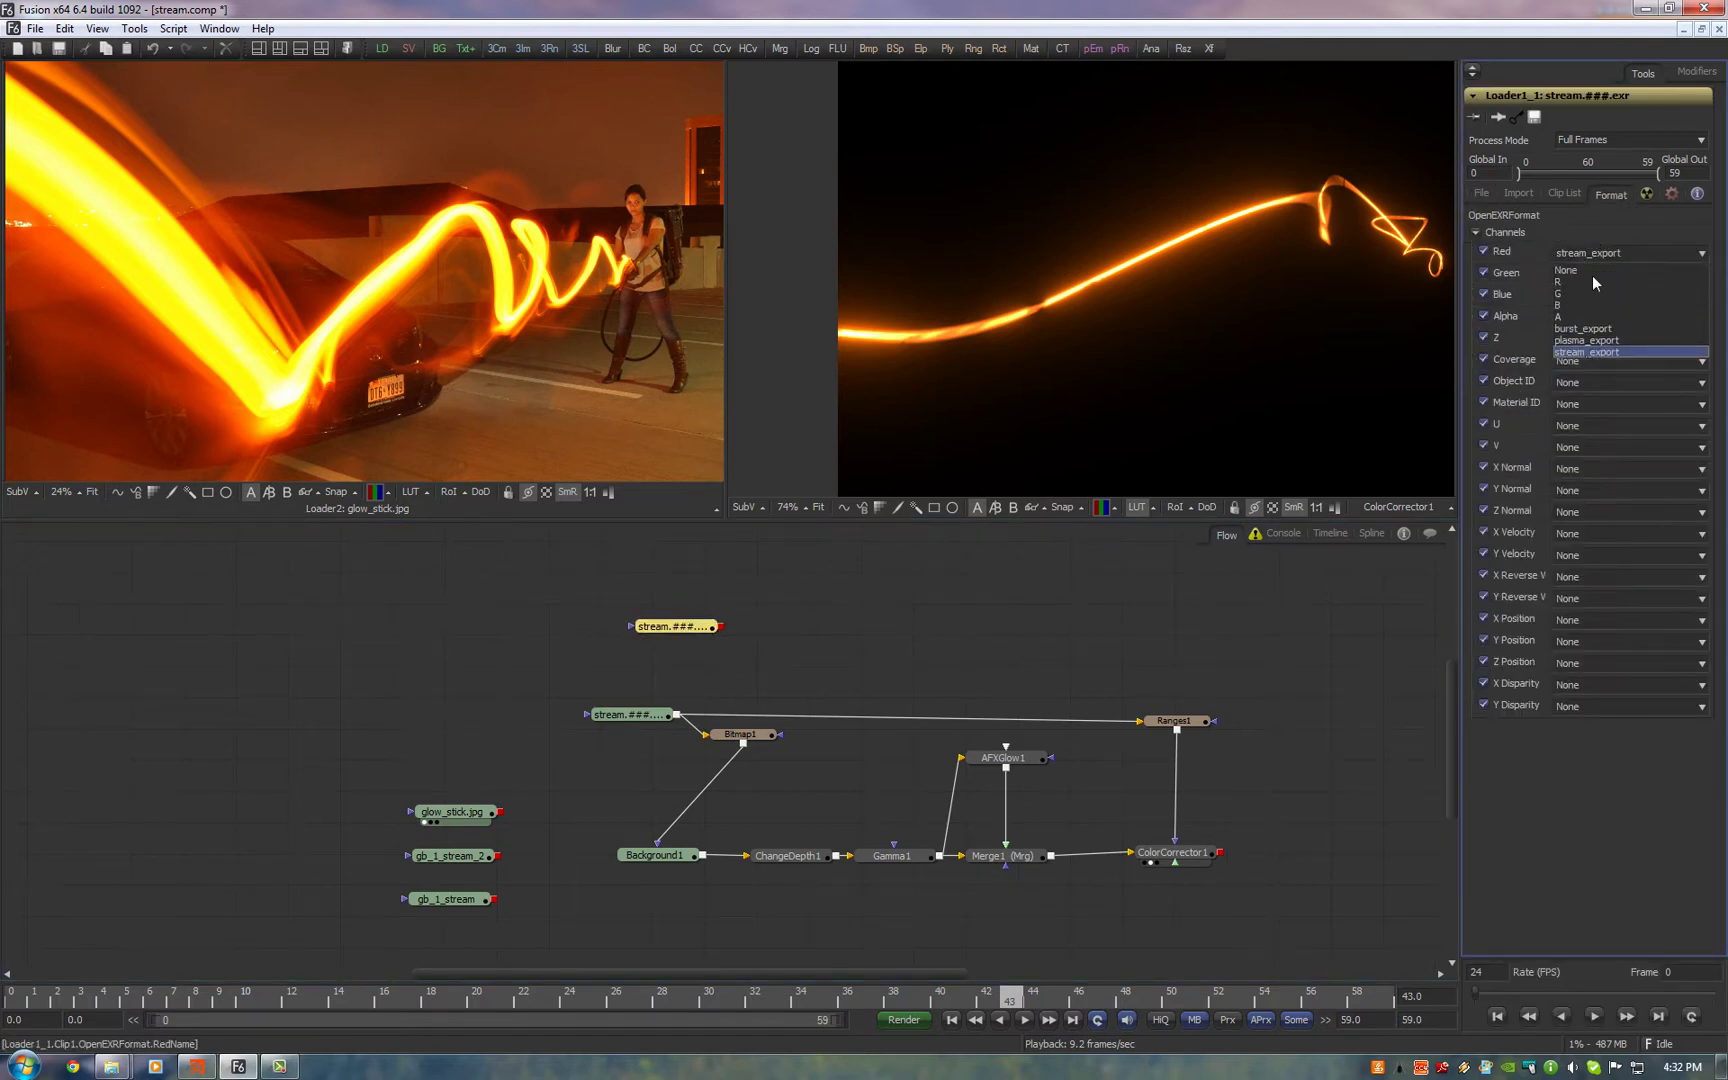
pyautogui.click(1615, 336)
pyautogui.click(1610, 295)
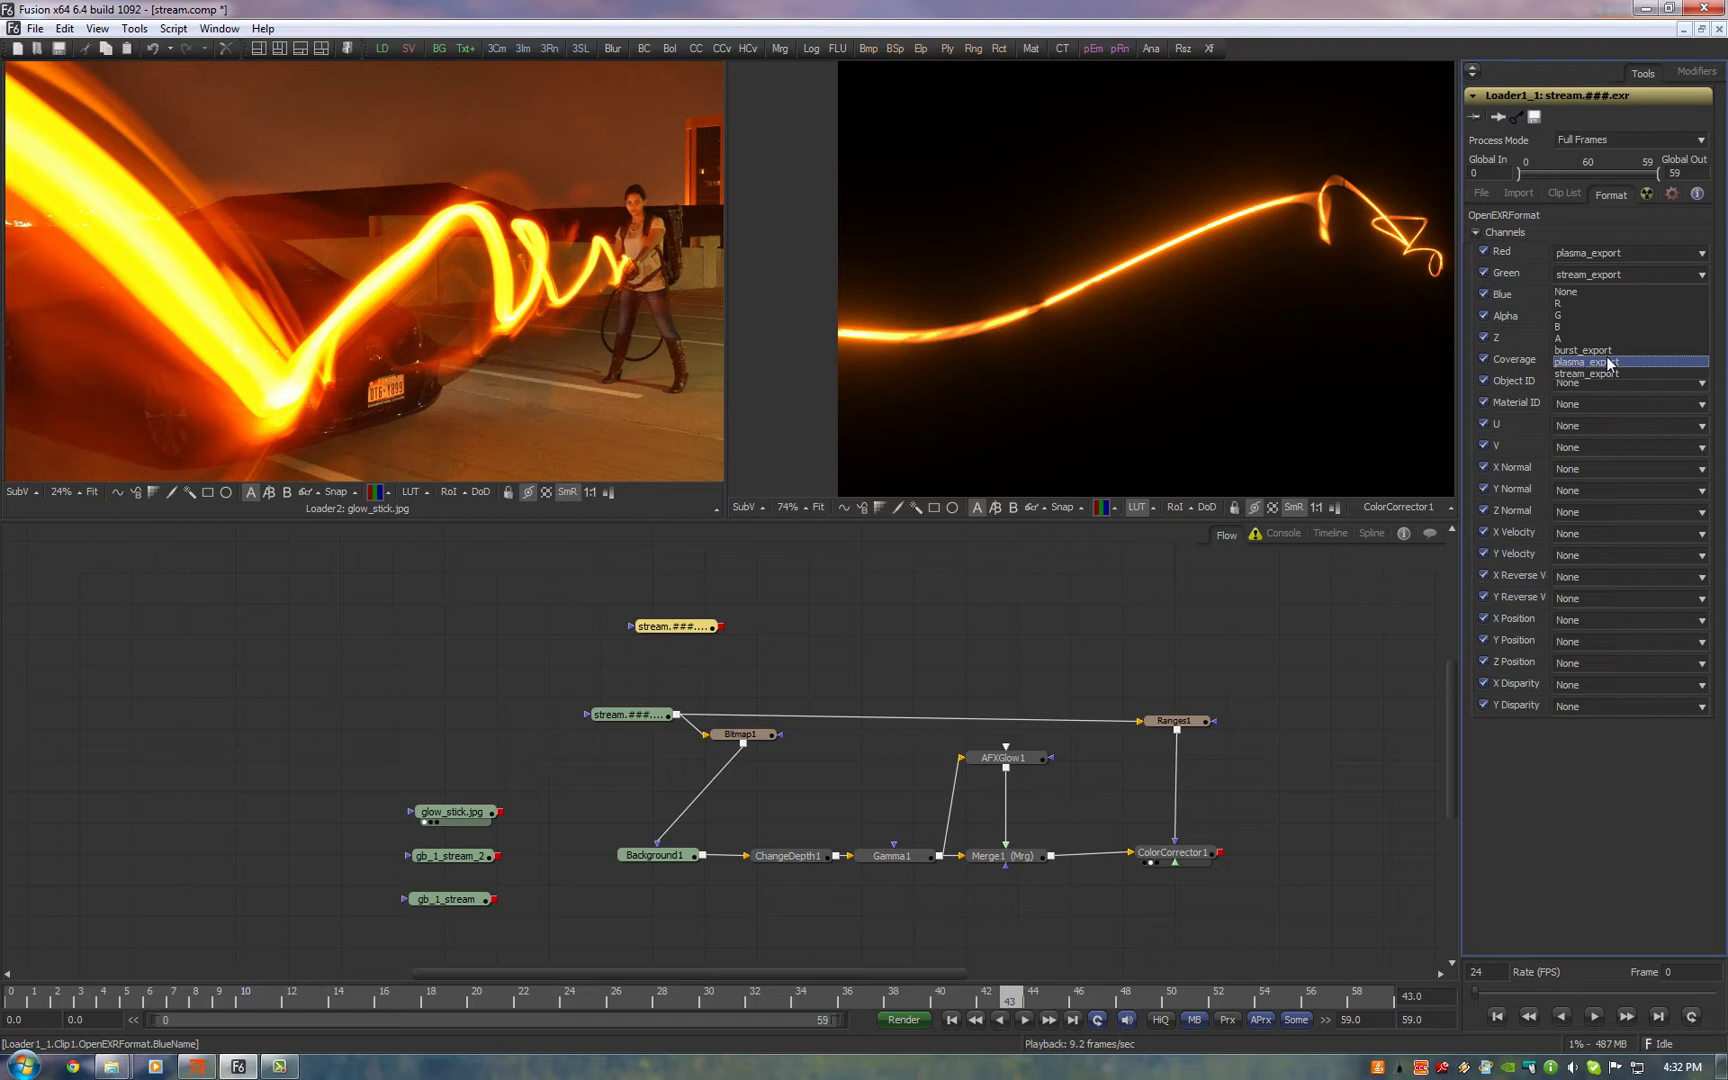
pyautogui.click(1587, 362)
pyautogui.click(738, 707)
# Paste a copy of Bitmap1 as Bitmap1_1, feed it the new loader, and show it left
pyautogui.click(740, 734)
pyautogui.hotkey('ctrl', 'c')
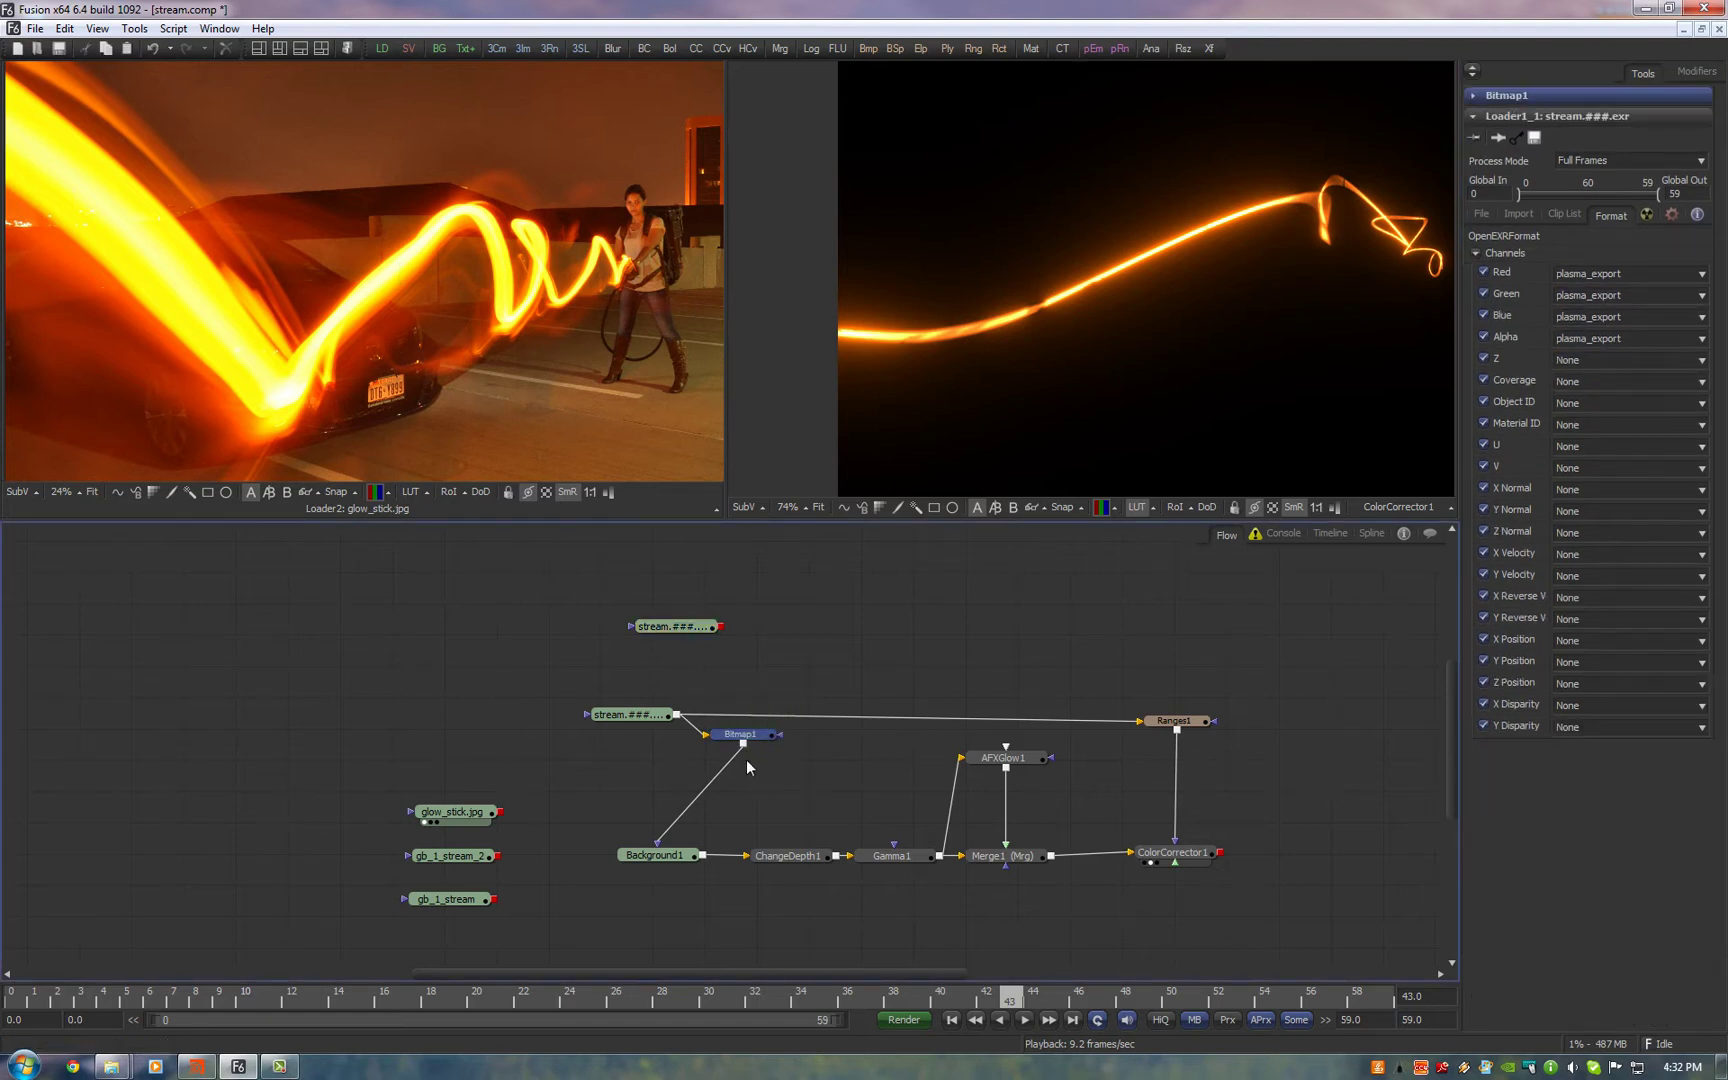
pyautogui.click(787, 639)
pyautogui.hotkey('ctrl', 'v')
pyautogui.click(840, 652)
pyautogui.moveTo(721, 626); pyautogui.dragTo(812, 650)
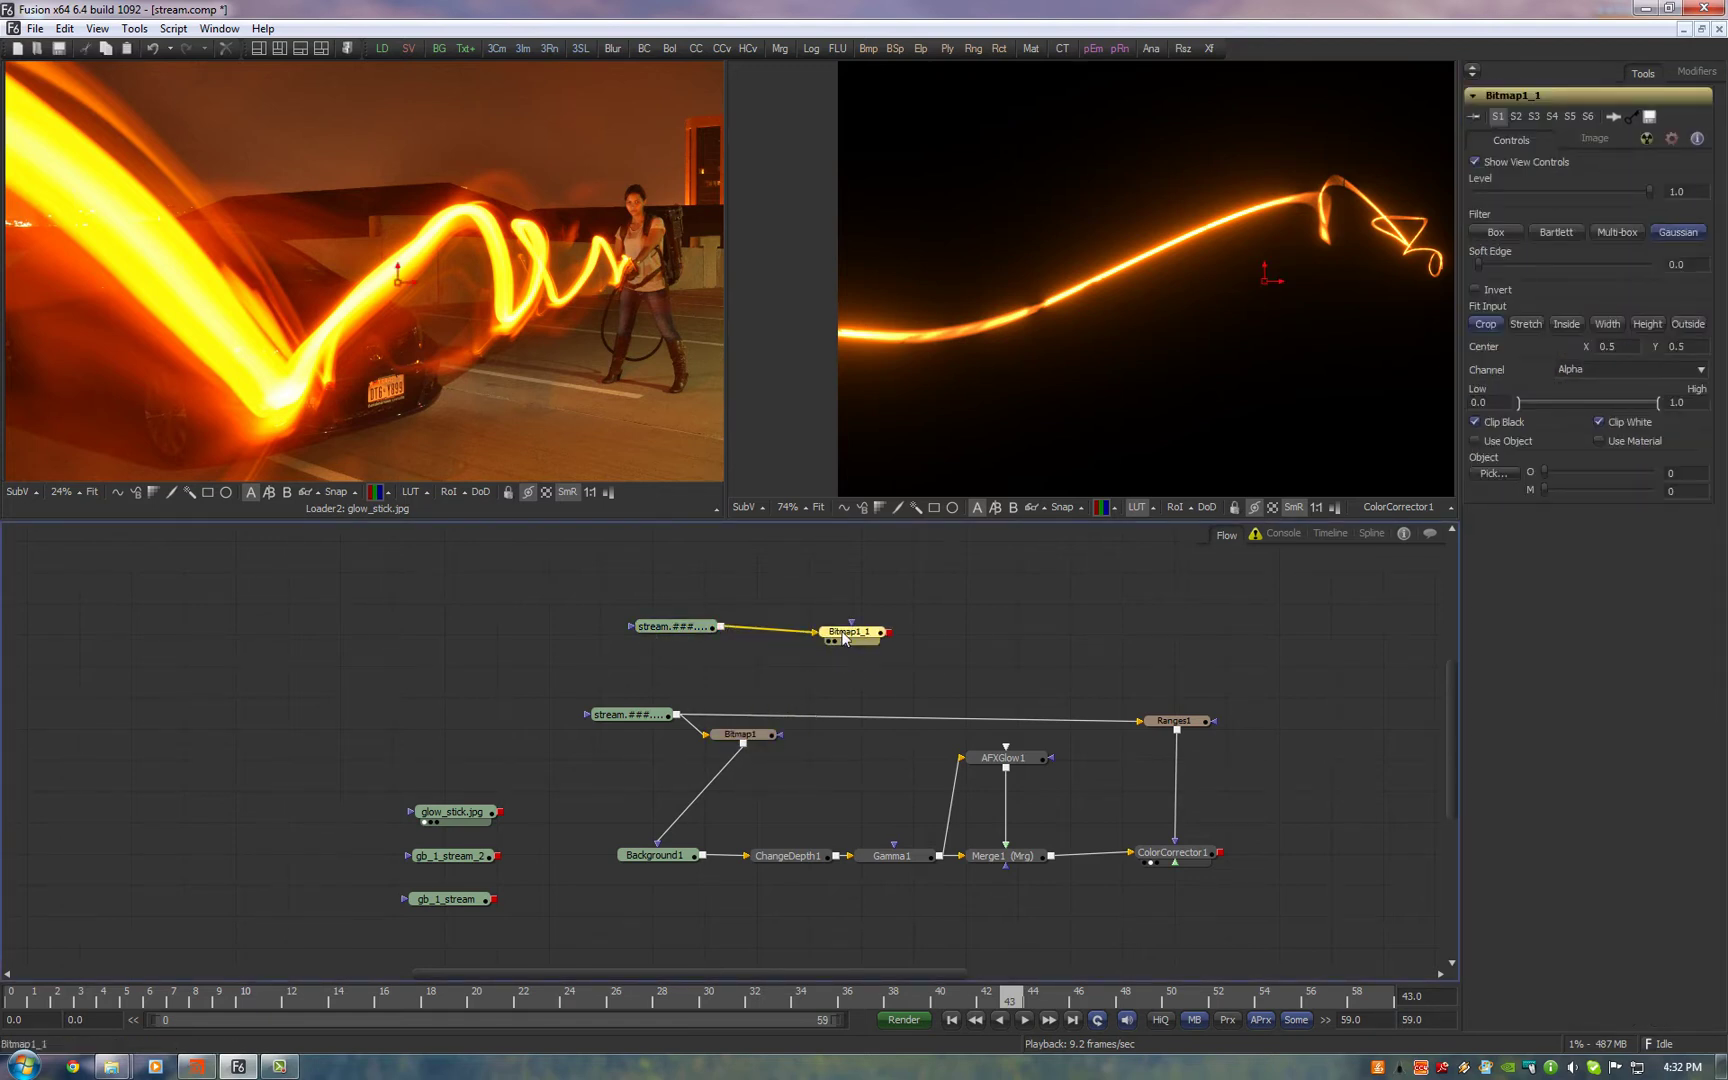
pyautogui.moveTo(600, 598); pyautogui.dragTo(1118, 650)
pyautogui.moveTo(1299, 662); pyautogui.dragTo(1136, 651)
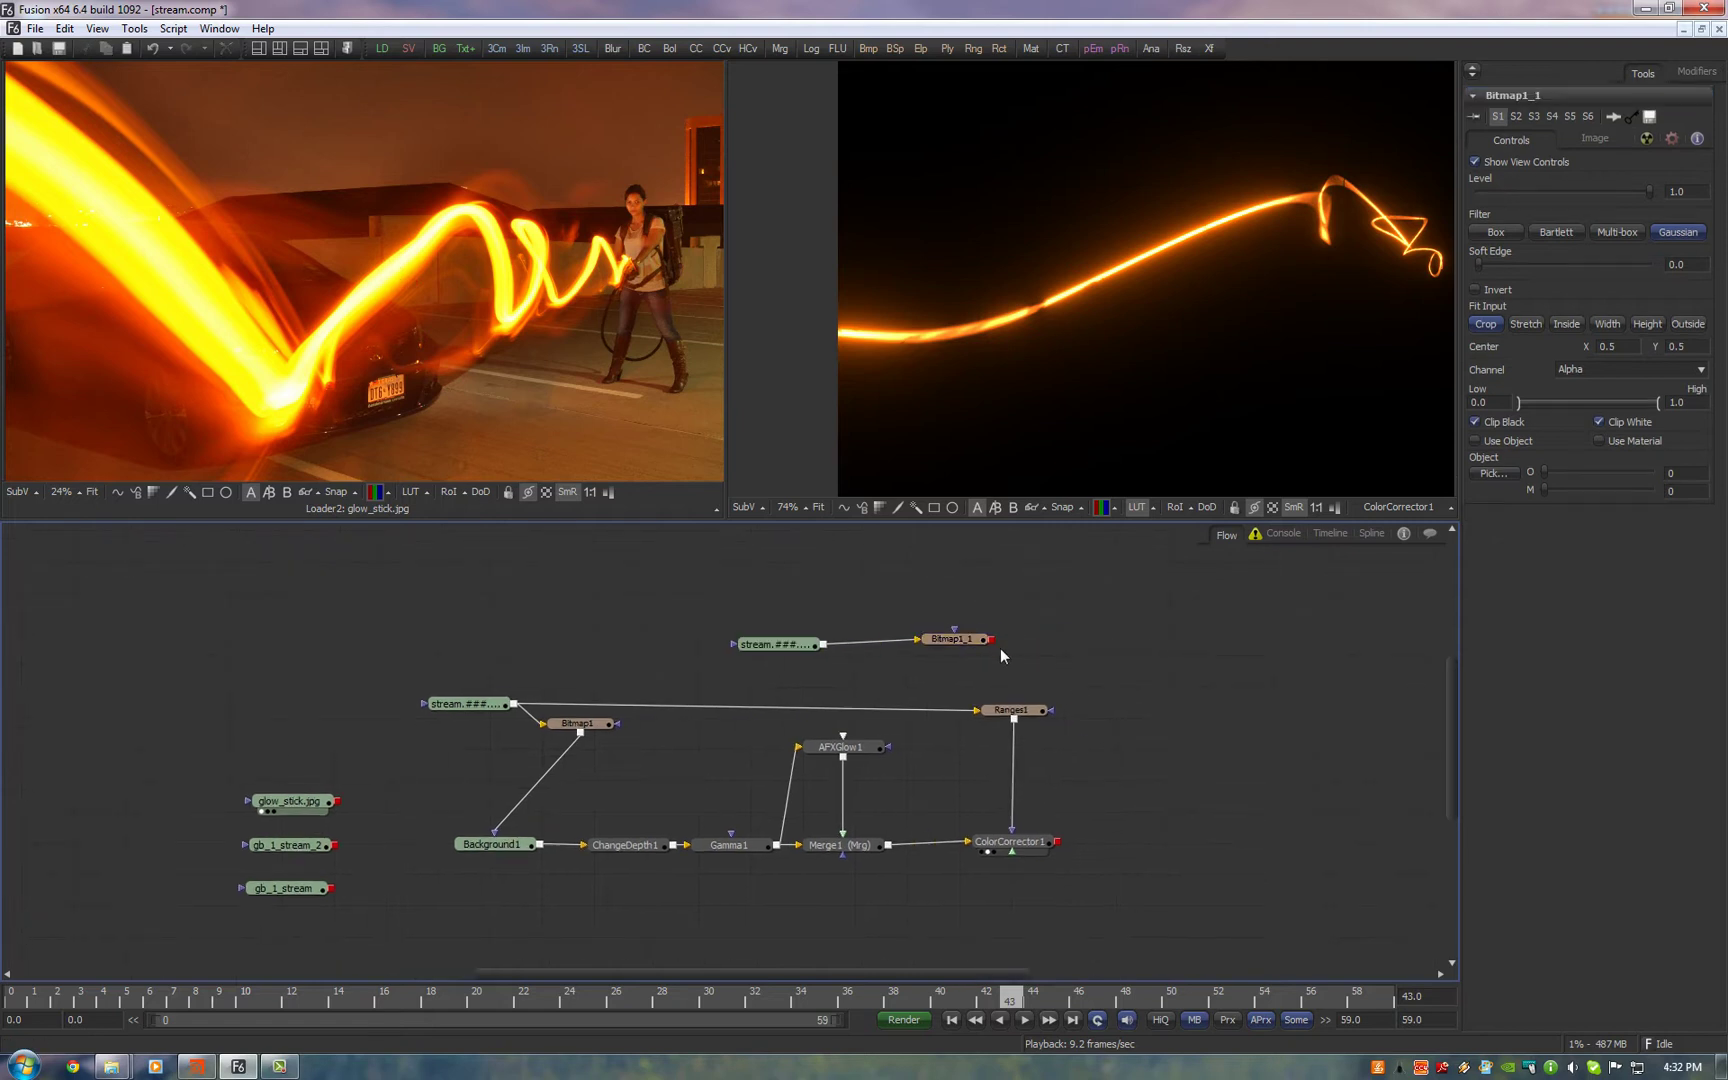
pyautogui.moveTo(985, 642); pyautogui.dragTo(563, 364)
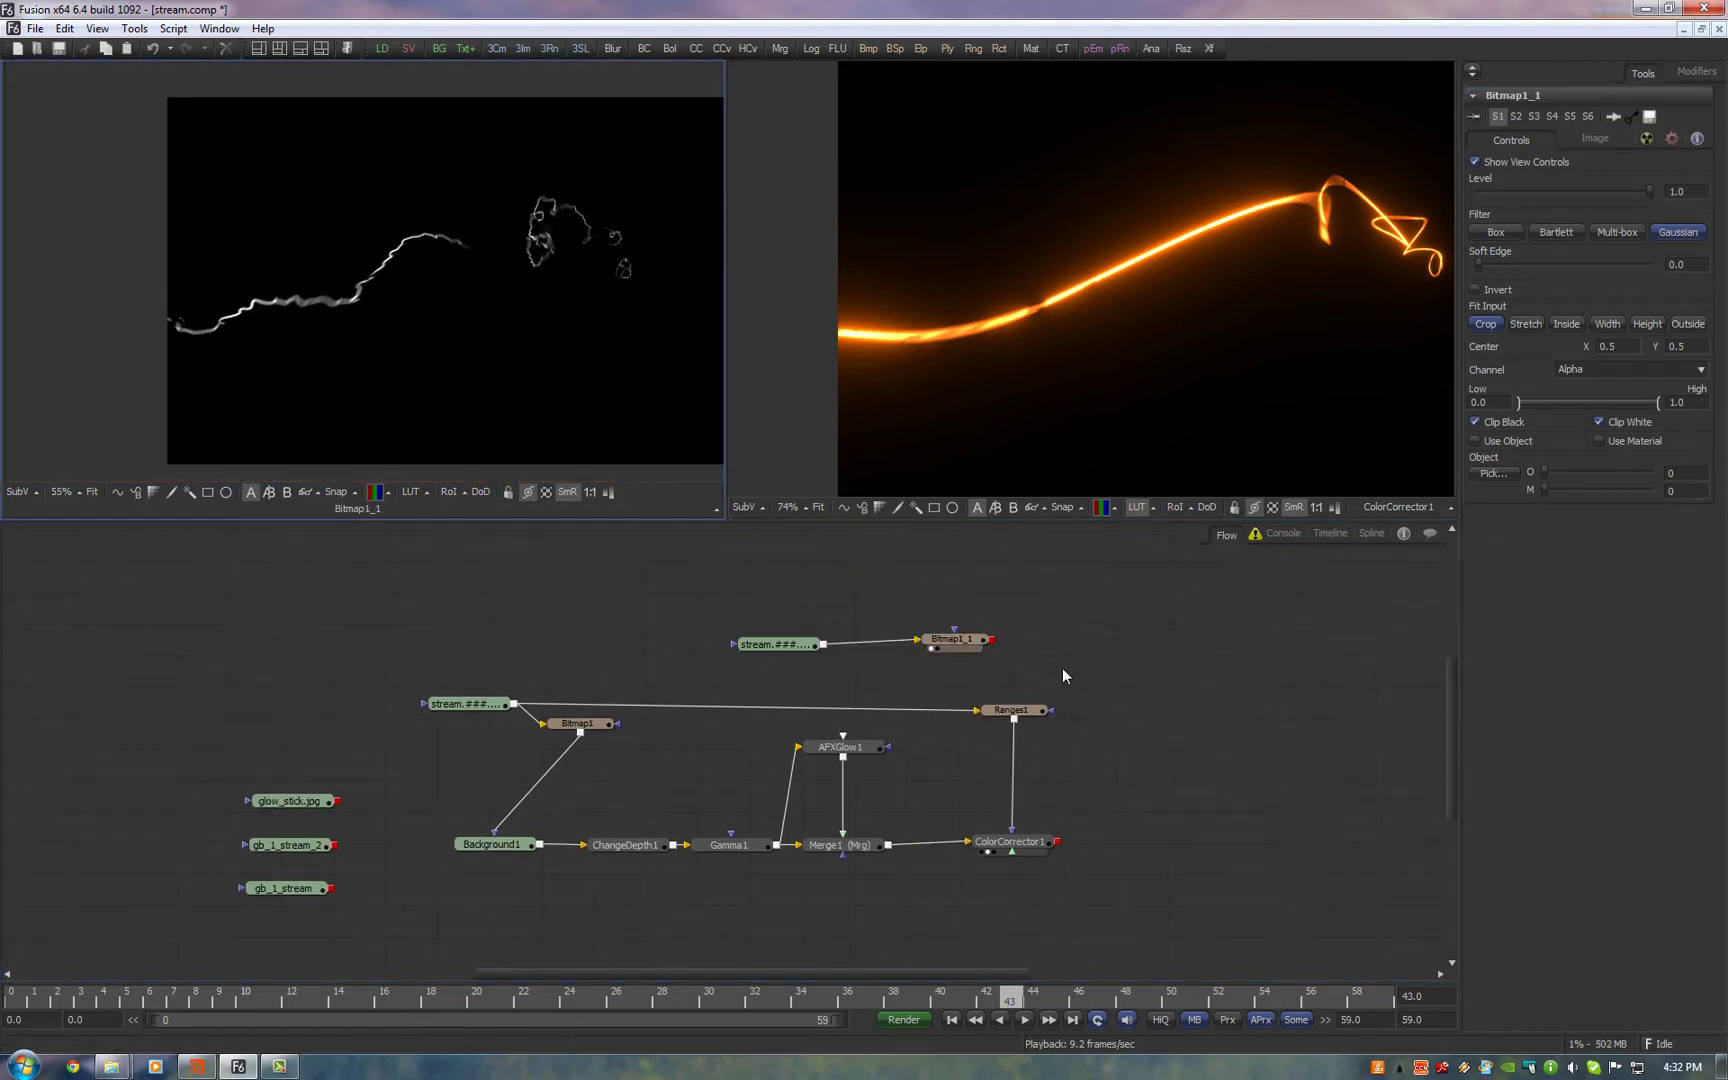
pyautogui.moveTo(781, 601); pyautogui.dragTo(980, 656)
# Paste a copy of the lower node group and move it off to the right
pyautogui.scroll(-2, 990, 645)
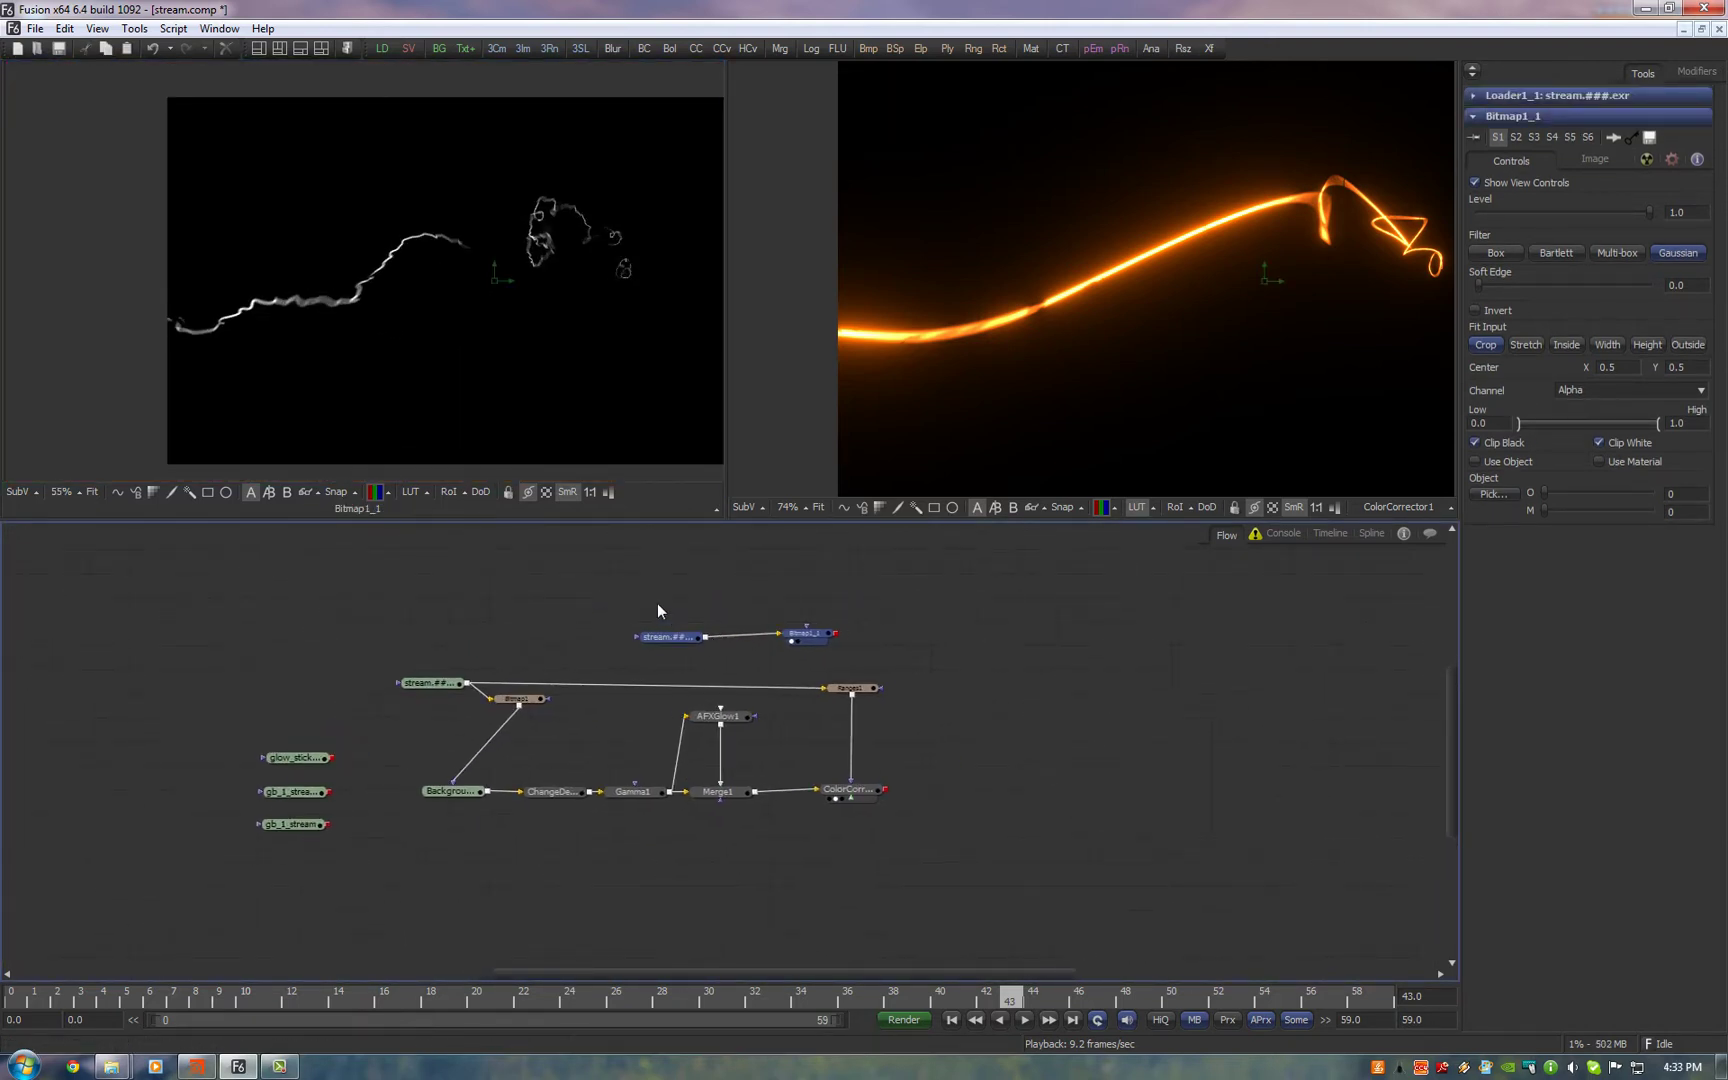
pyautogui.moveTo(1058, 592); pyautogui.dragTo(964, 721)
pyautogui.moveTo(790, 735); pyautogui.dragTo(1002, 642)
pyautogui.moveTo(940, 905); pyautogui.dragTo(404, 761)
pyautogui.click(959, 737)
pyautogui.hotkey('ctrl', 'v')
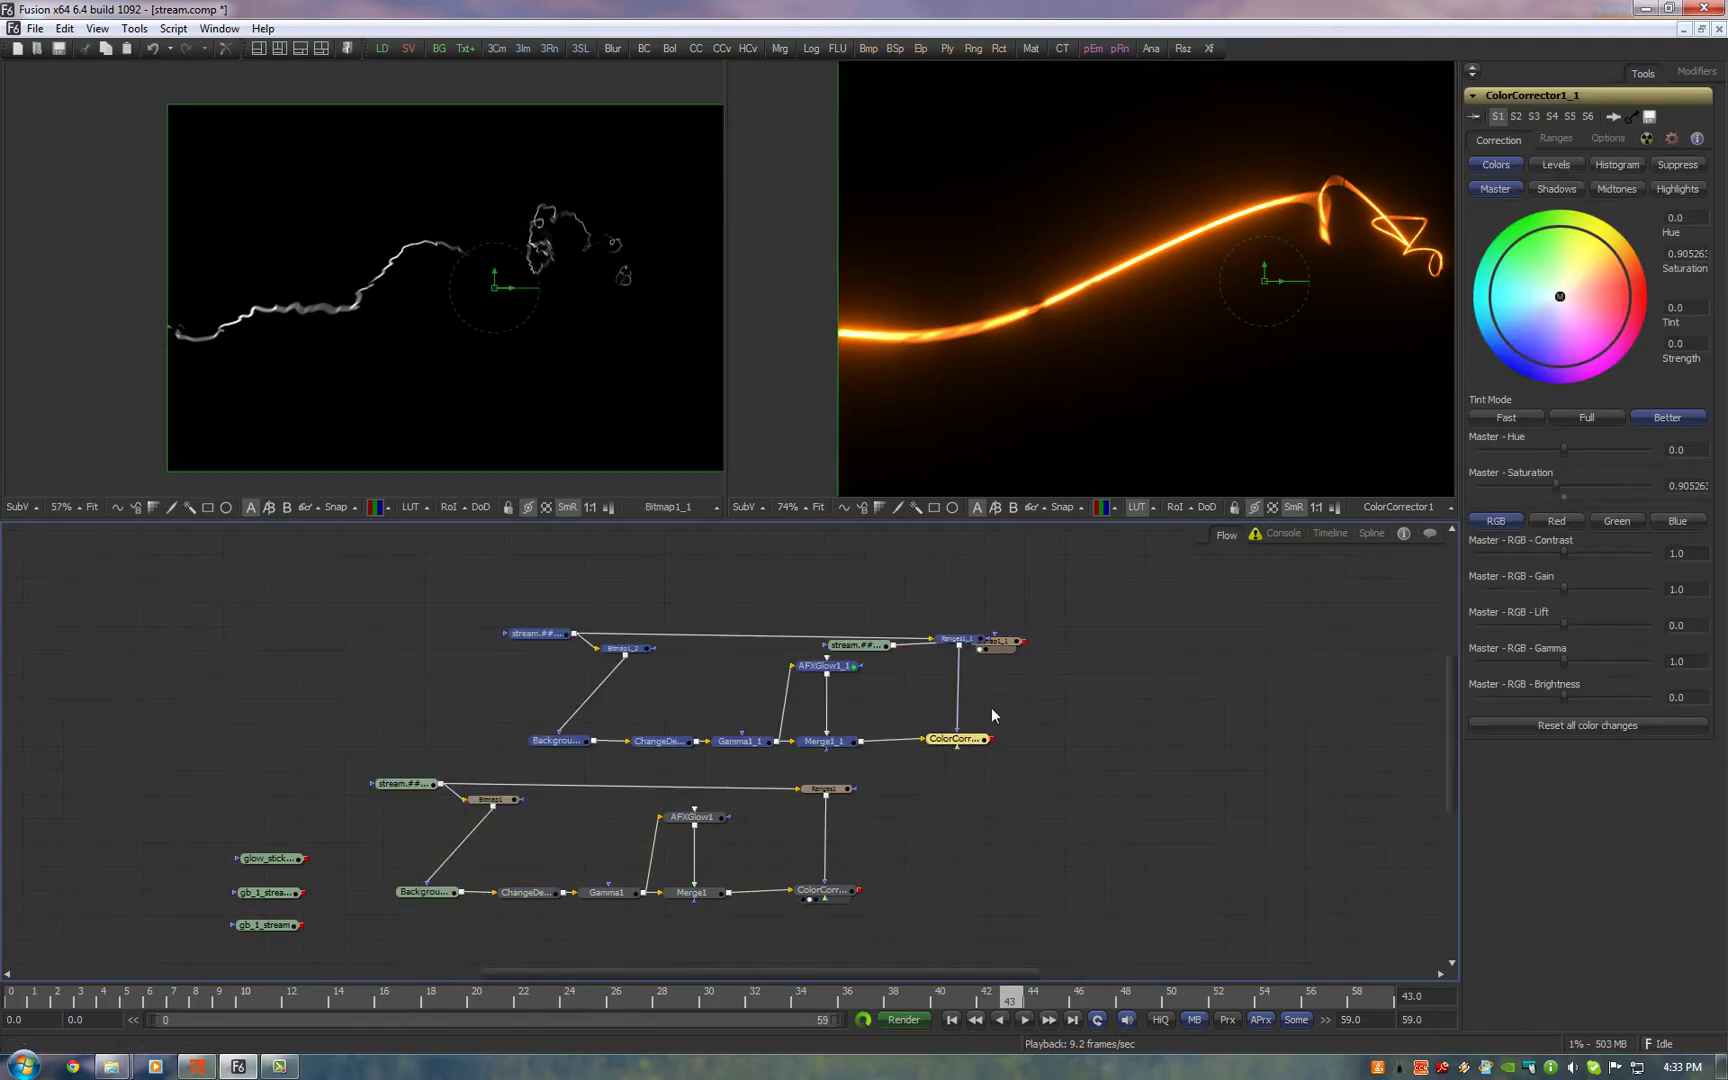
pyautogui.moveTo(538, 718); pyautogui.dragTo(862, 697)
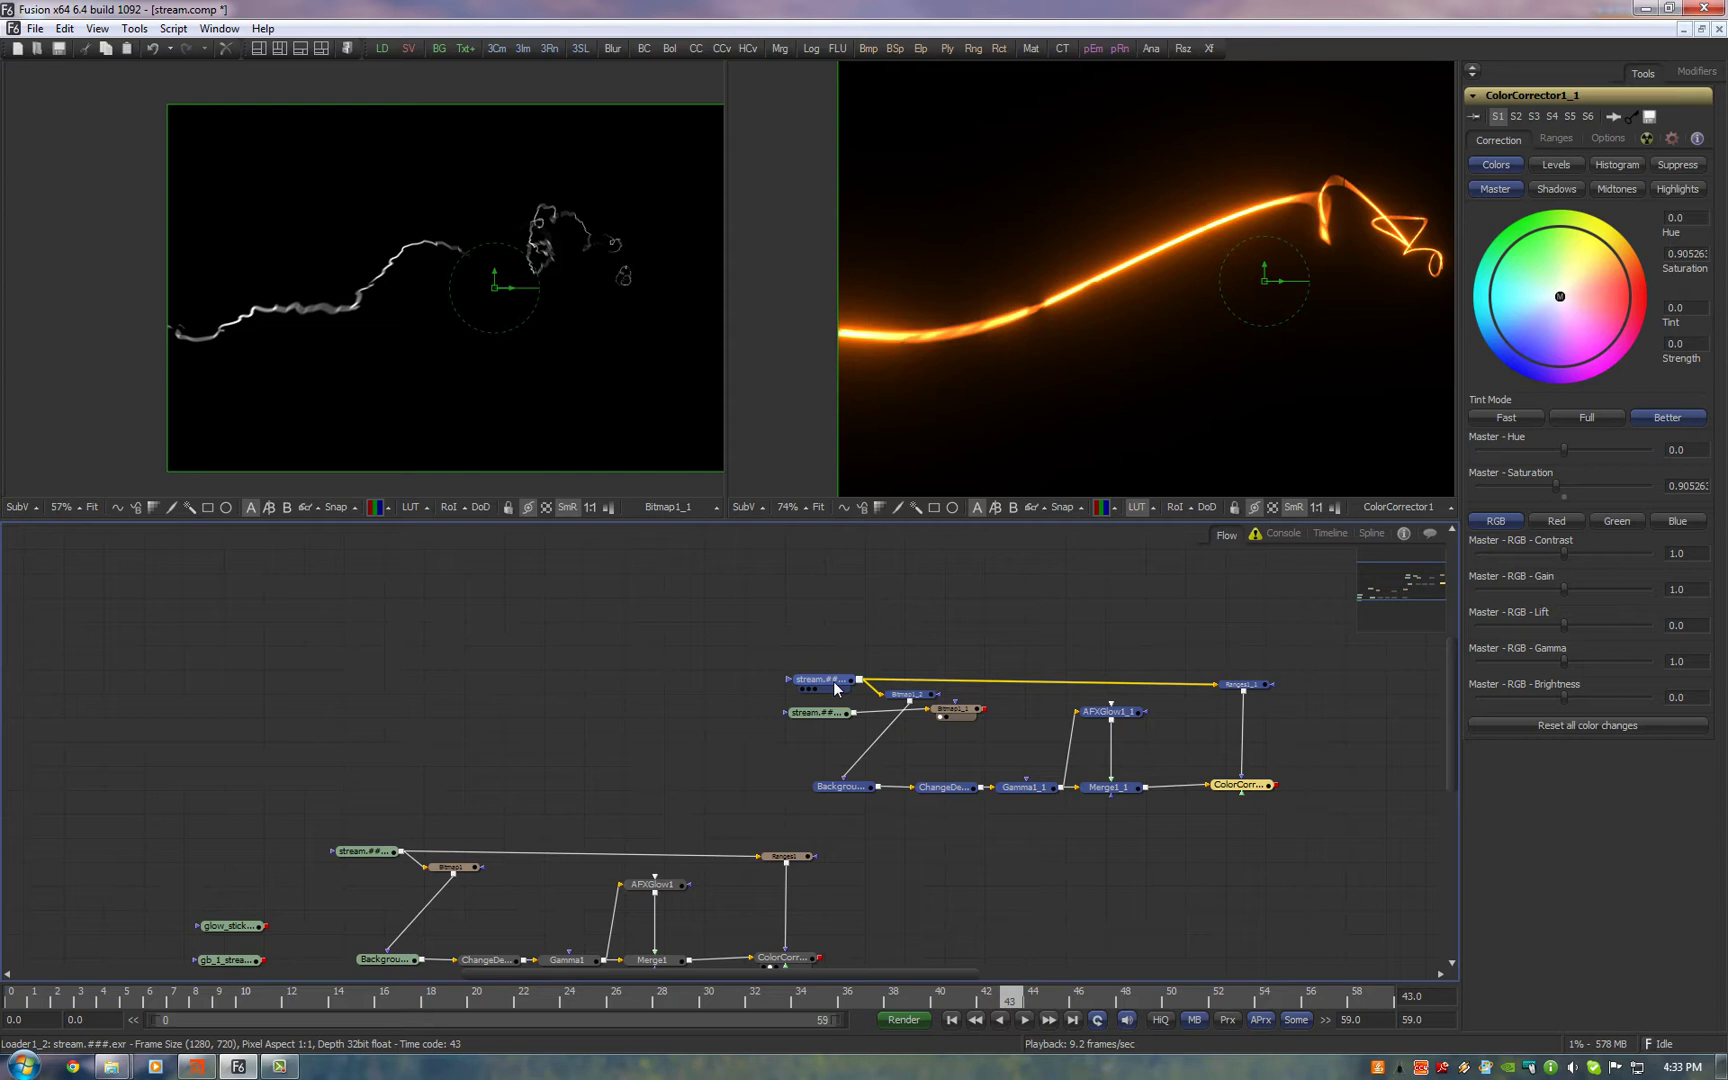
# Wire the remaining stream Loader into Ranges1_1 and delete the extra Loader and Bitmap1_2
pyautogui.moveTo(994, 738); pyautogui.dragTo(800, 708)
pyautogui.moveTo(952, 714); pyautogui.dragTo(1215, 689)
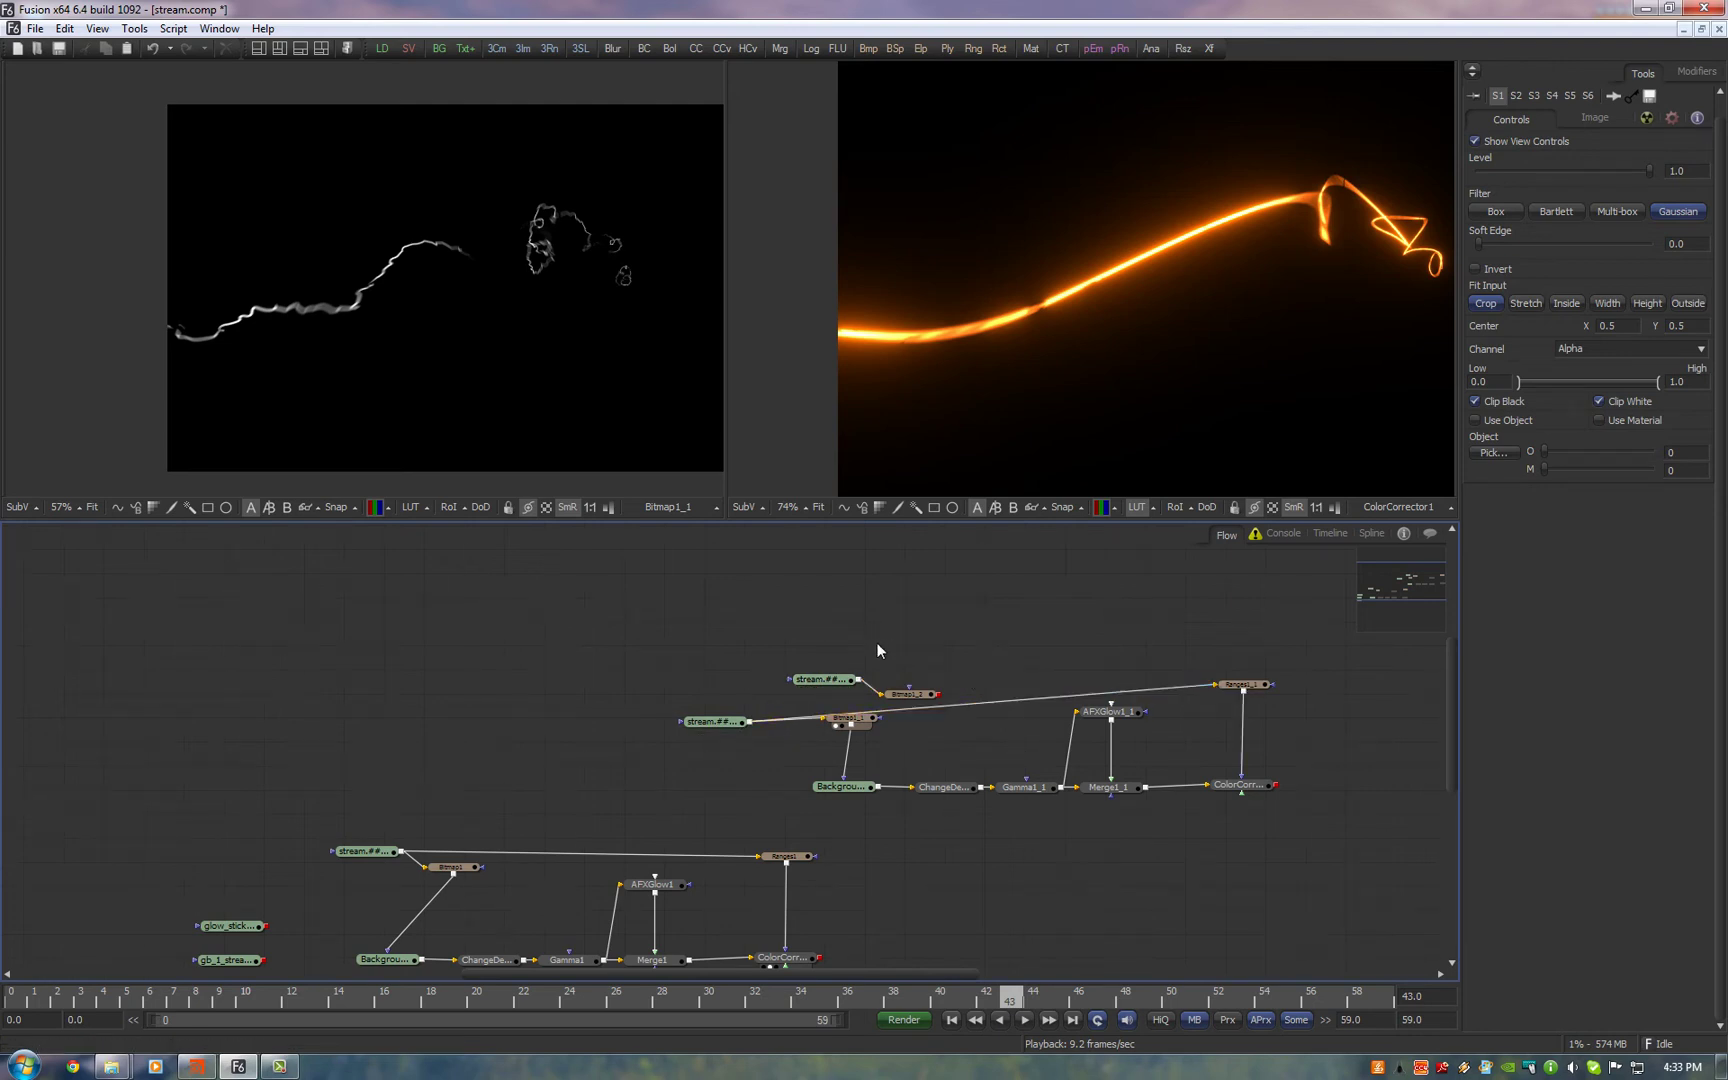
pyautogui.moveTo(884, 640); pyautogui.dragTo(825, 676)
pyautogui.press('Delete')
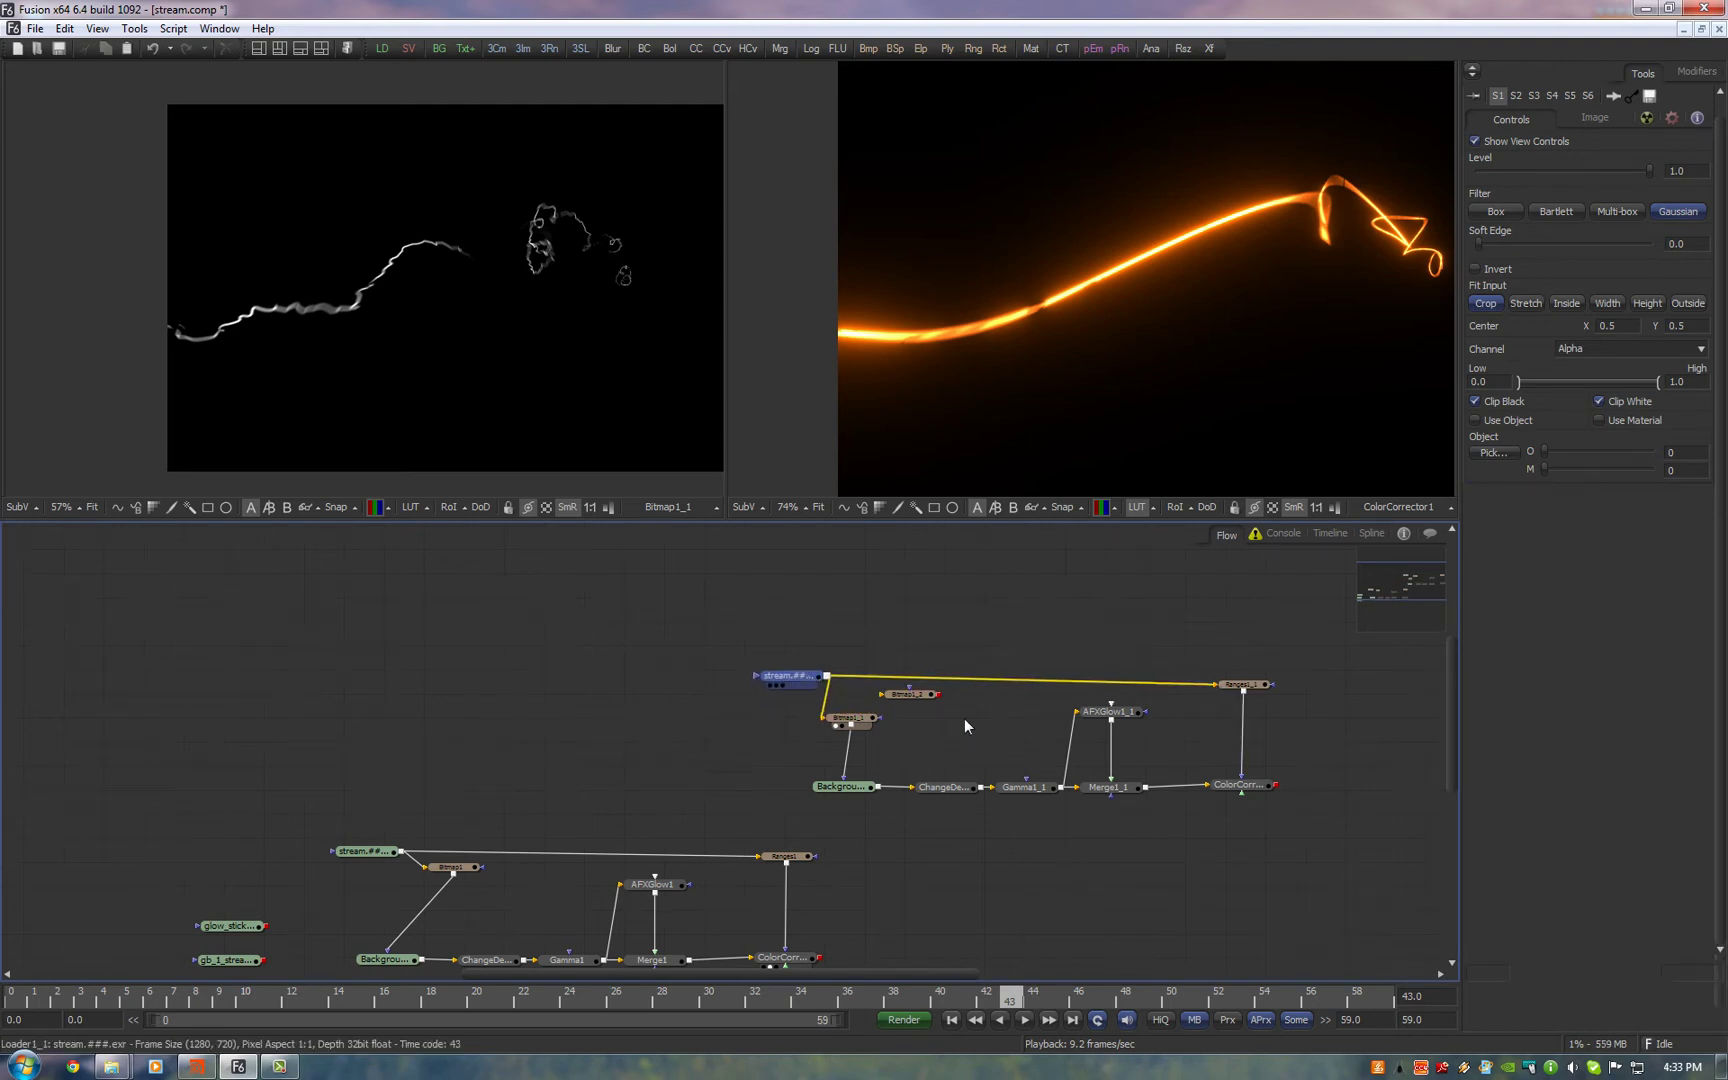
pyautogui.keyDown('ctrl'); pyautogui.click(921, 693); pyautogui.keyUp('ctrl')
pyautogui.press('Delete')
# Preview ColorCorrector1_1 and show the gb_1_stream_2 reference frame in the left viewer
pyautogui.scroll(1, 945, 717)
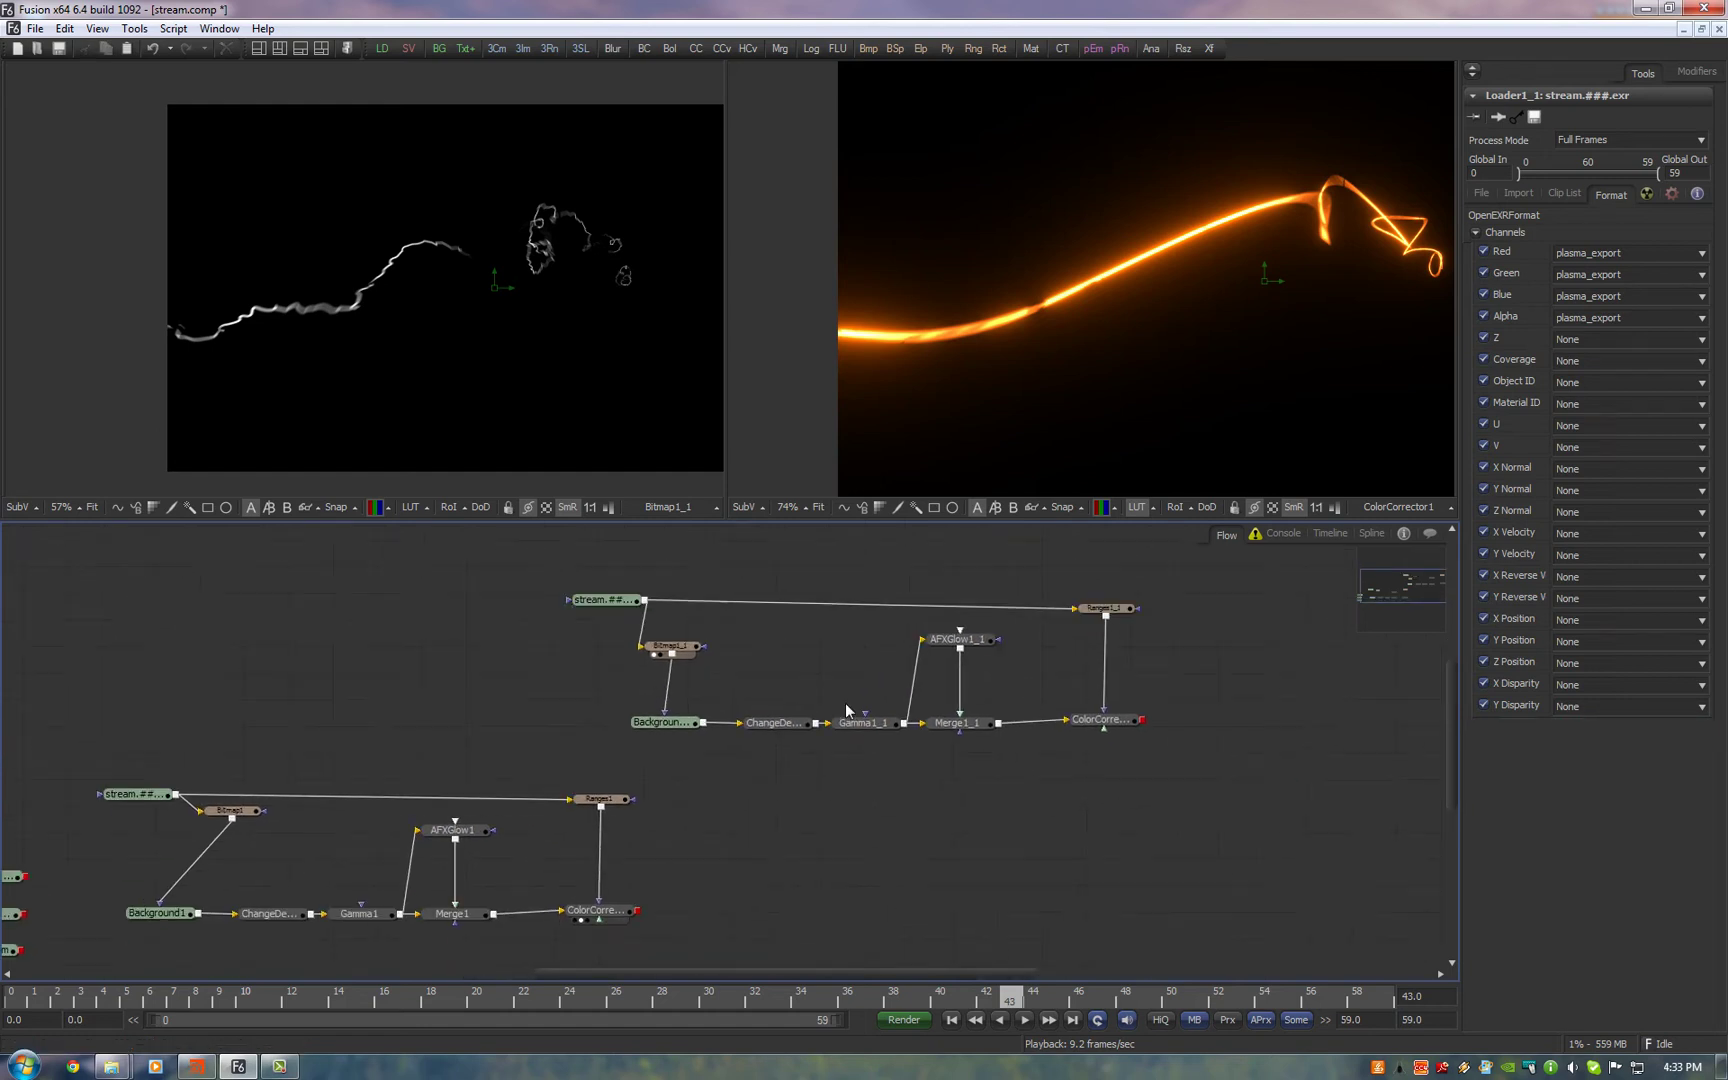
pyautogui.click(1183, 402)
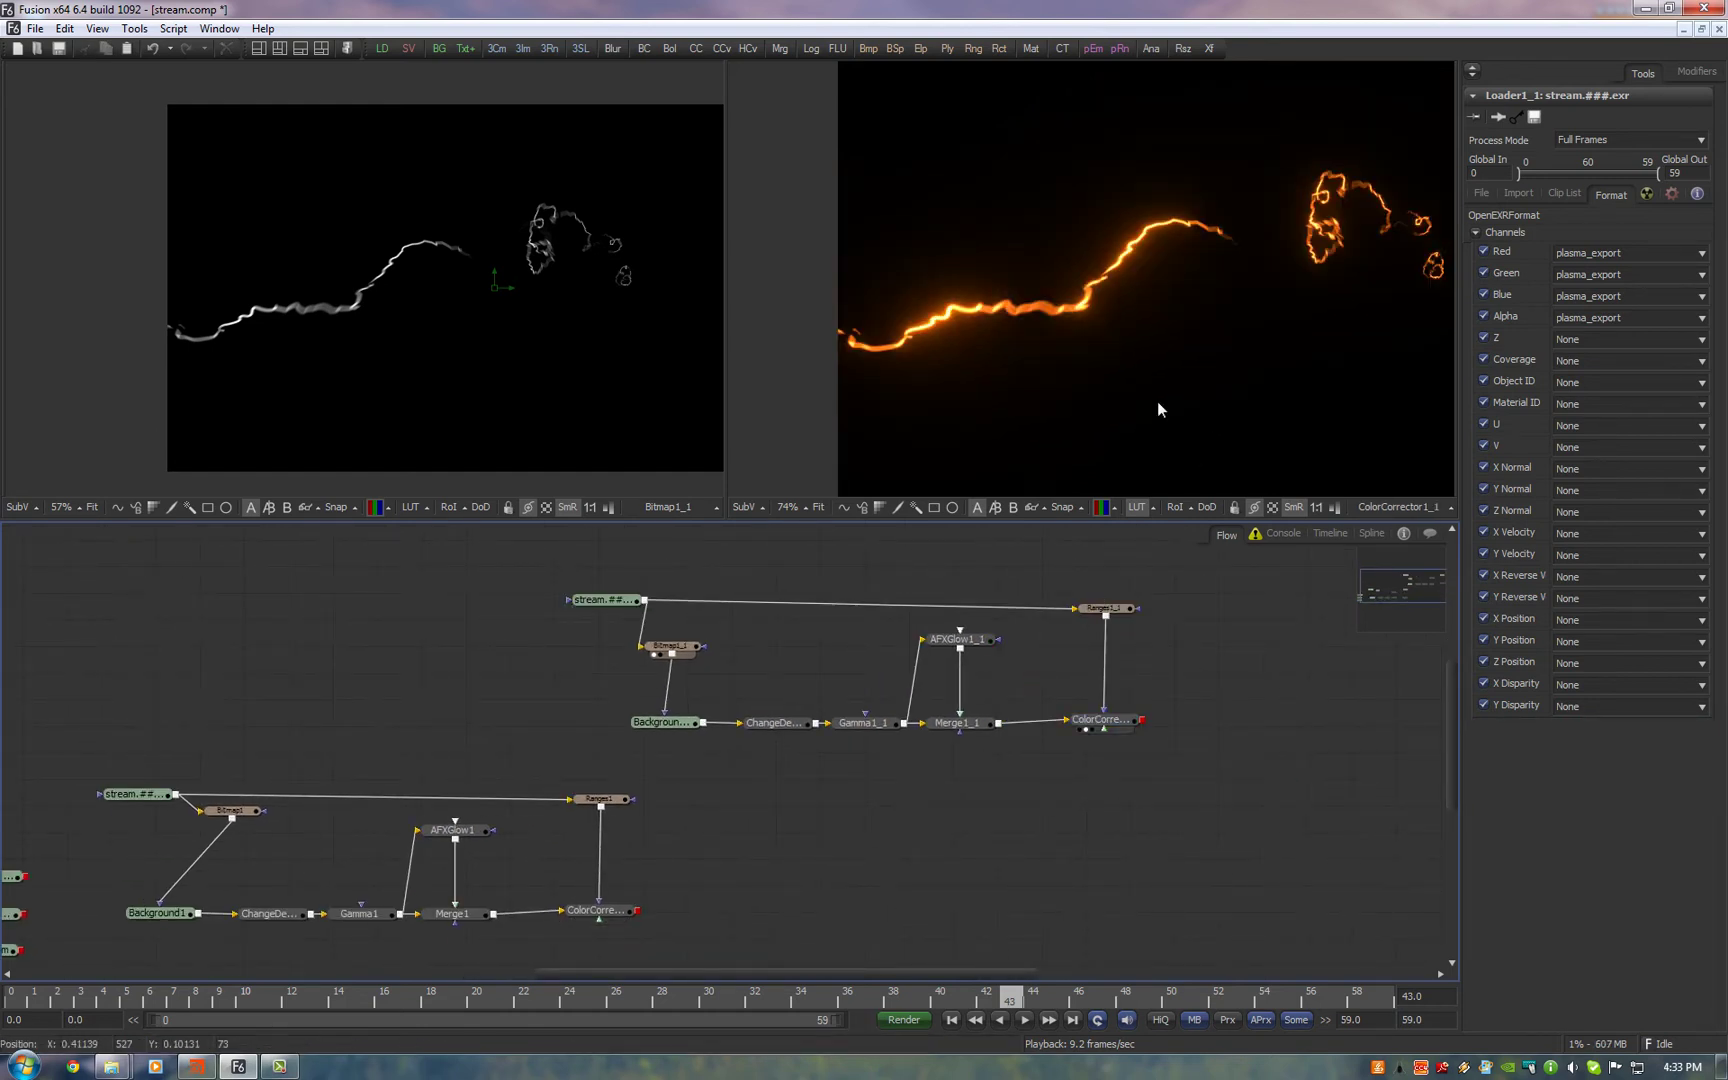
pyautogui.scroll(1, 742, 664)
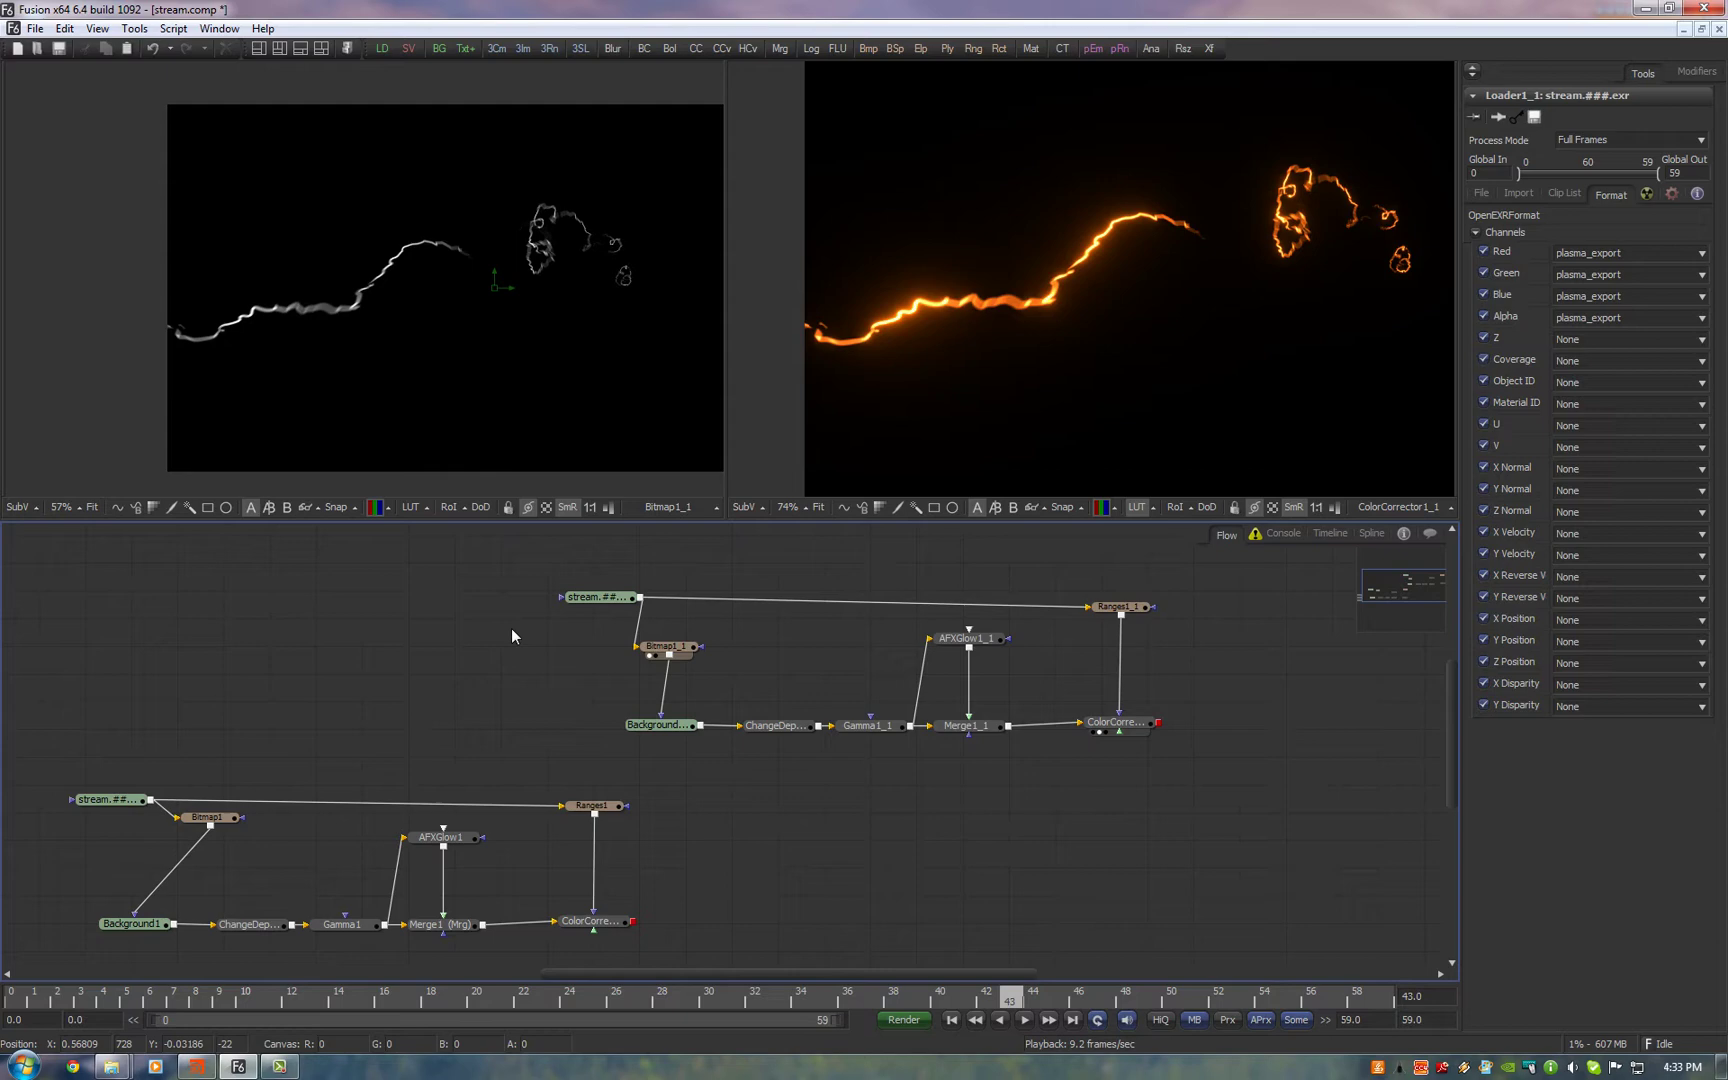
pyautogui.moveTo(363, 726); pyautogui.dragTo(583, 670)
pyautogui.moveTo(174, 868); pyautogui.dragTo(436, 417)
pyautogui.scroll(8, 436, 417)
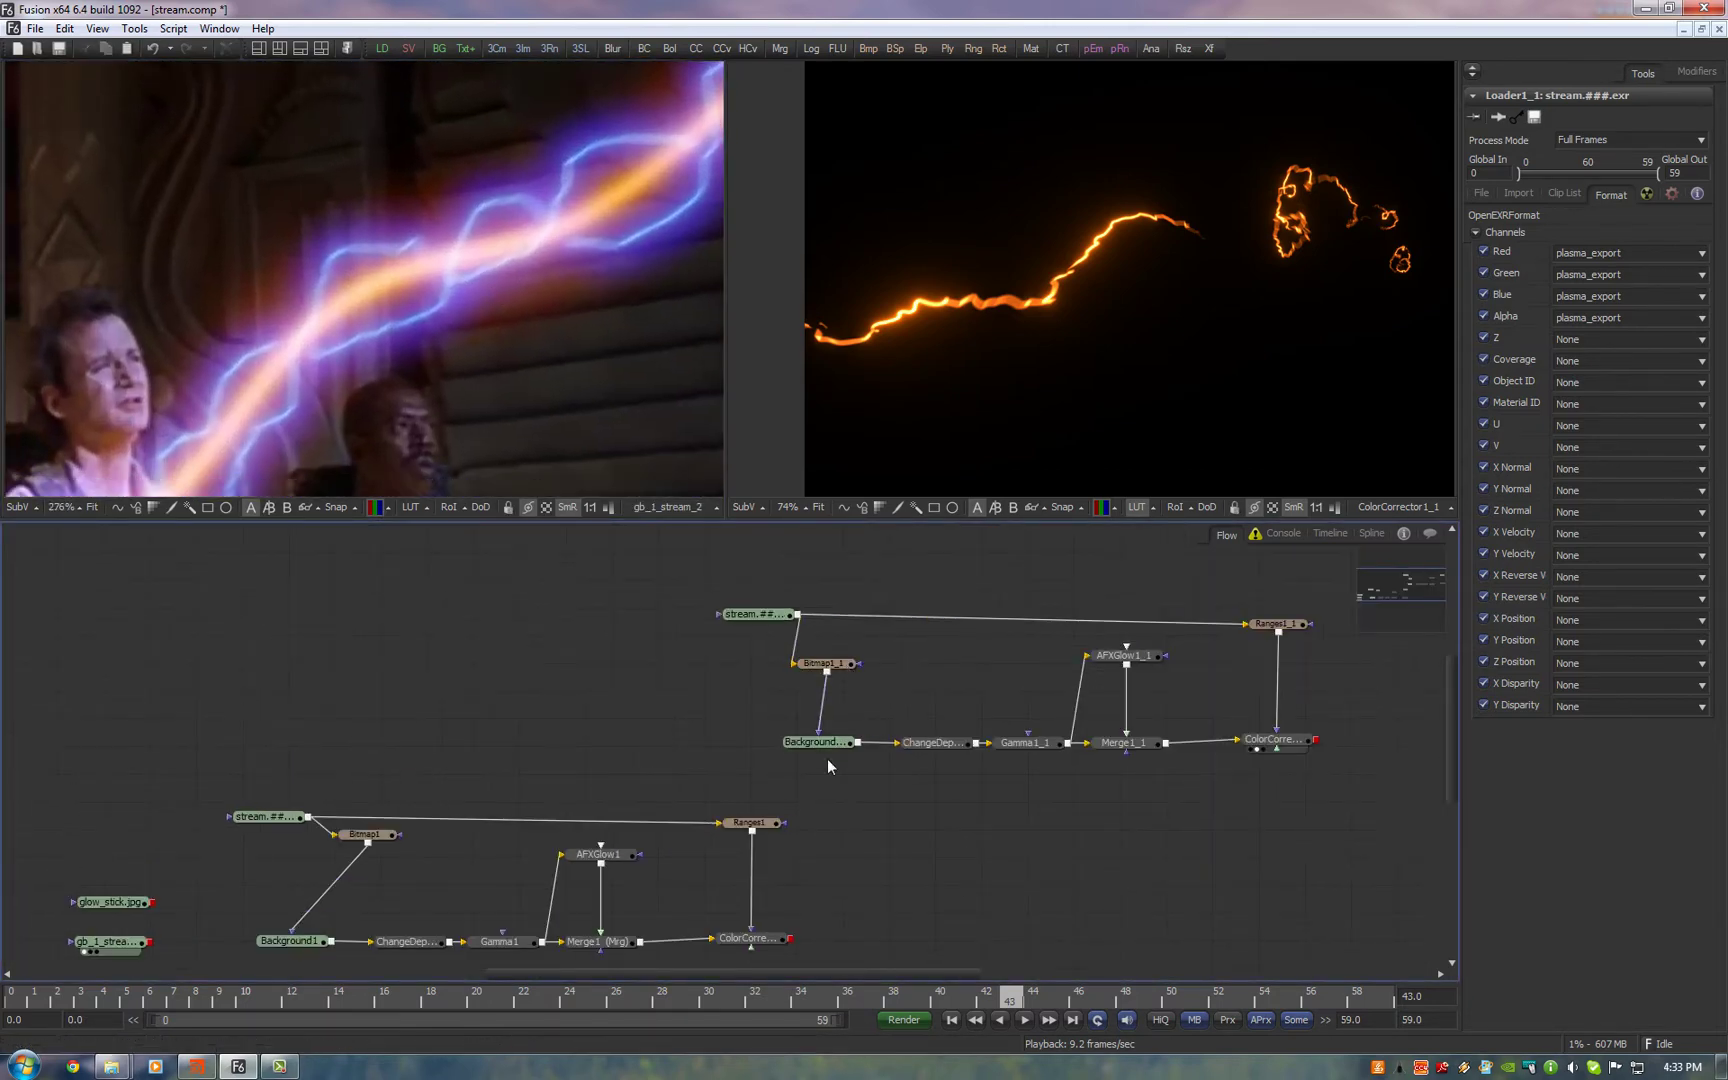
# Pick a light blue for Background1_1 from the reference stream and set Saturation to 0.6
pyautogui.click(832, 745)
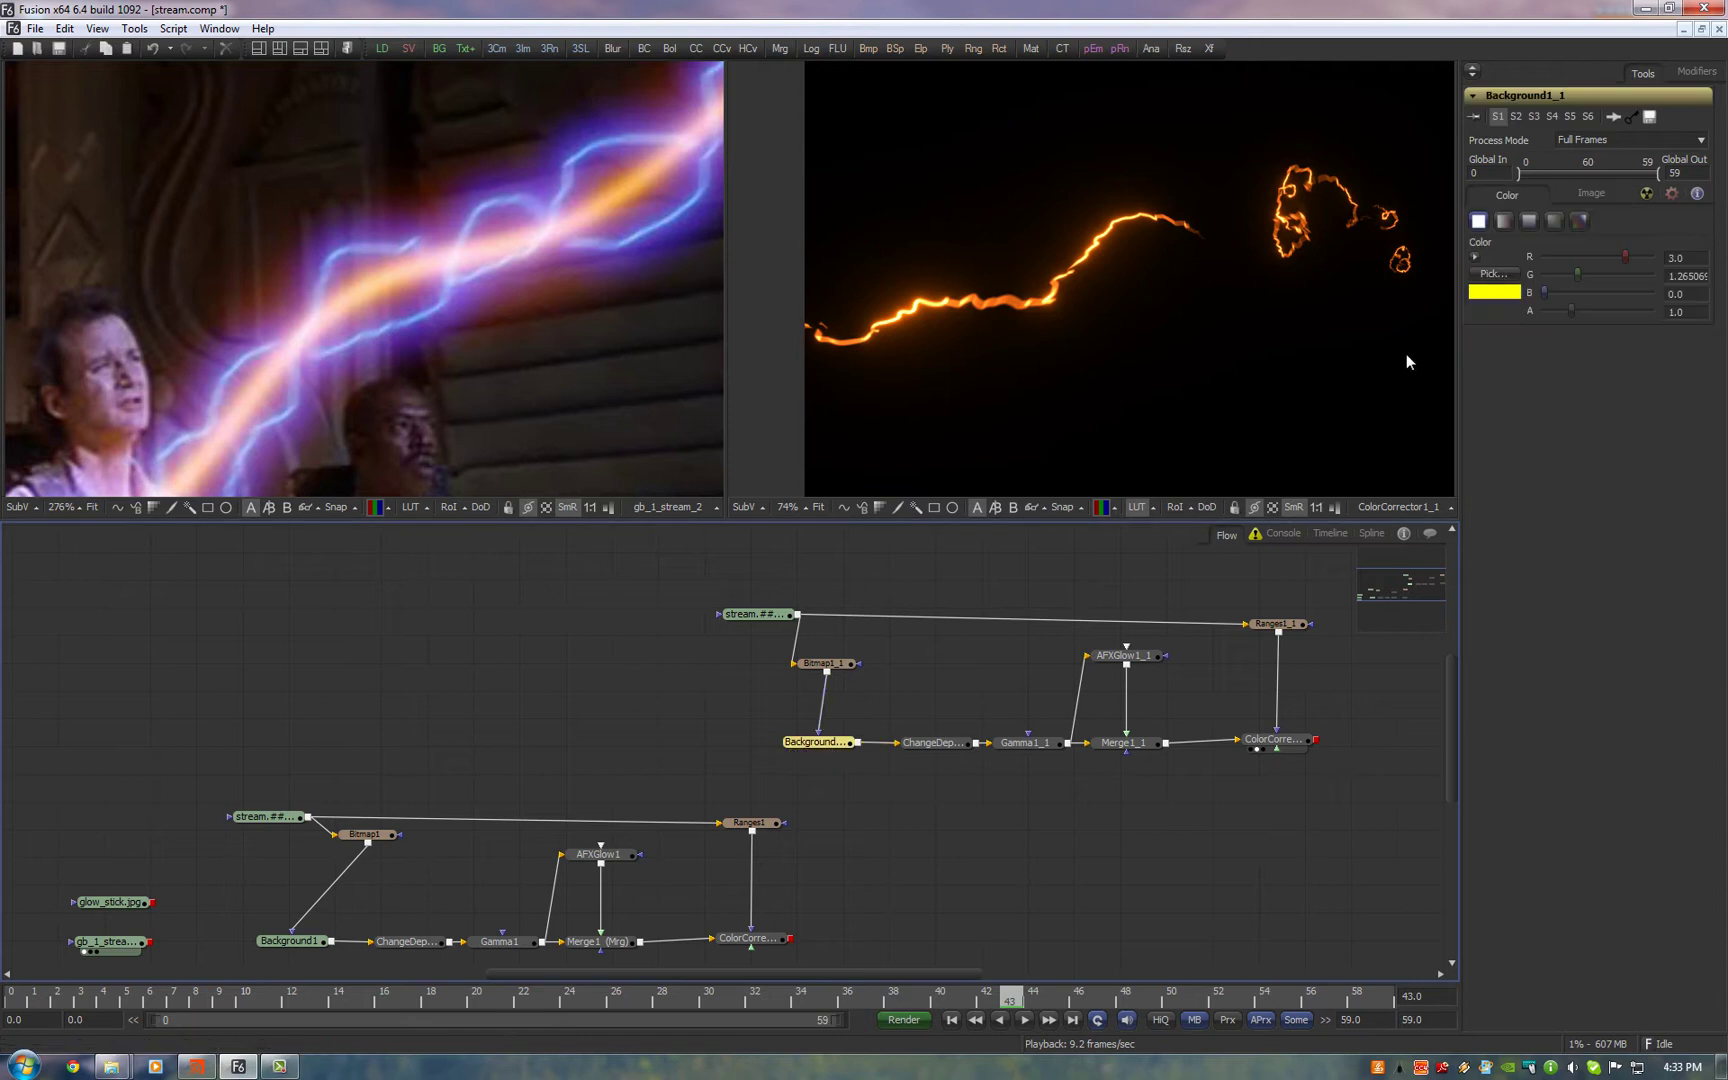
pyautogui.moveTo(1497, 283); pyautogui.dragTo(641, 234)
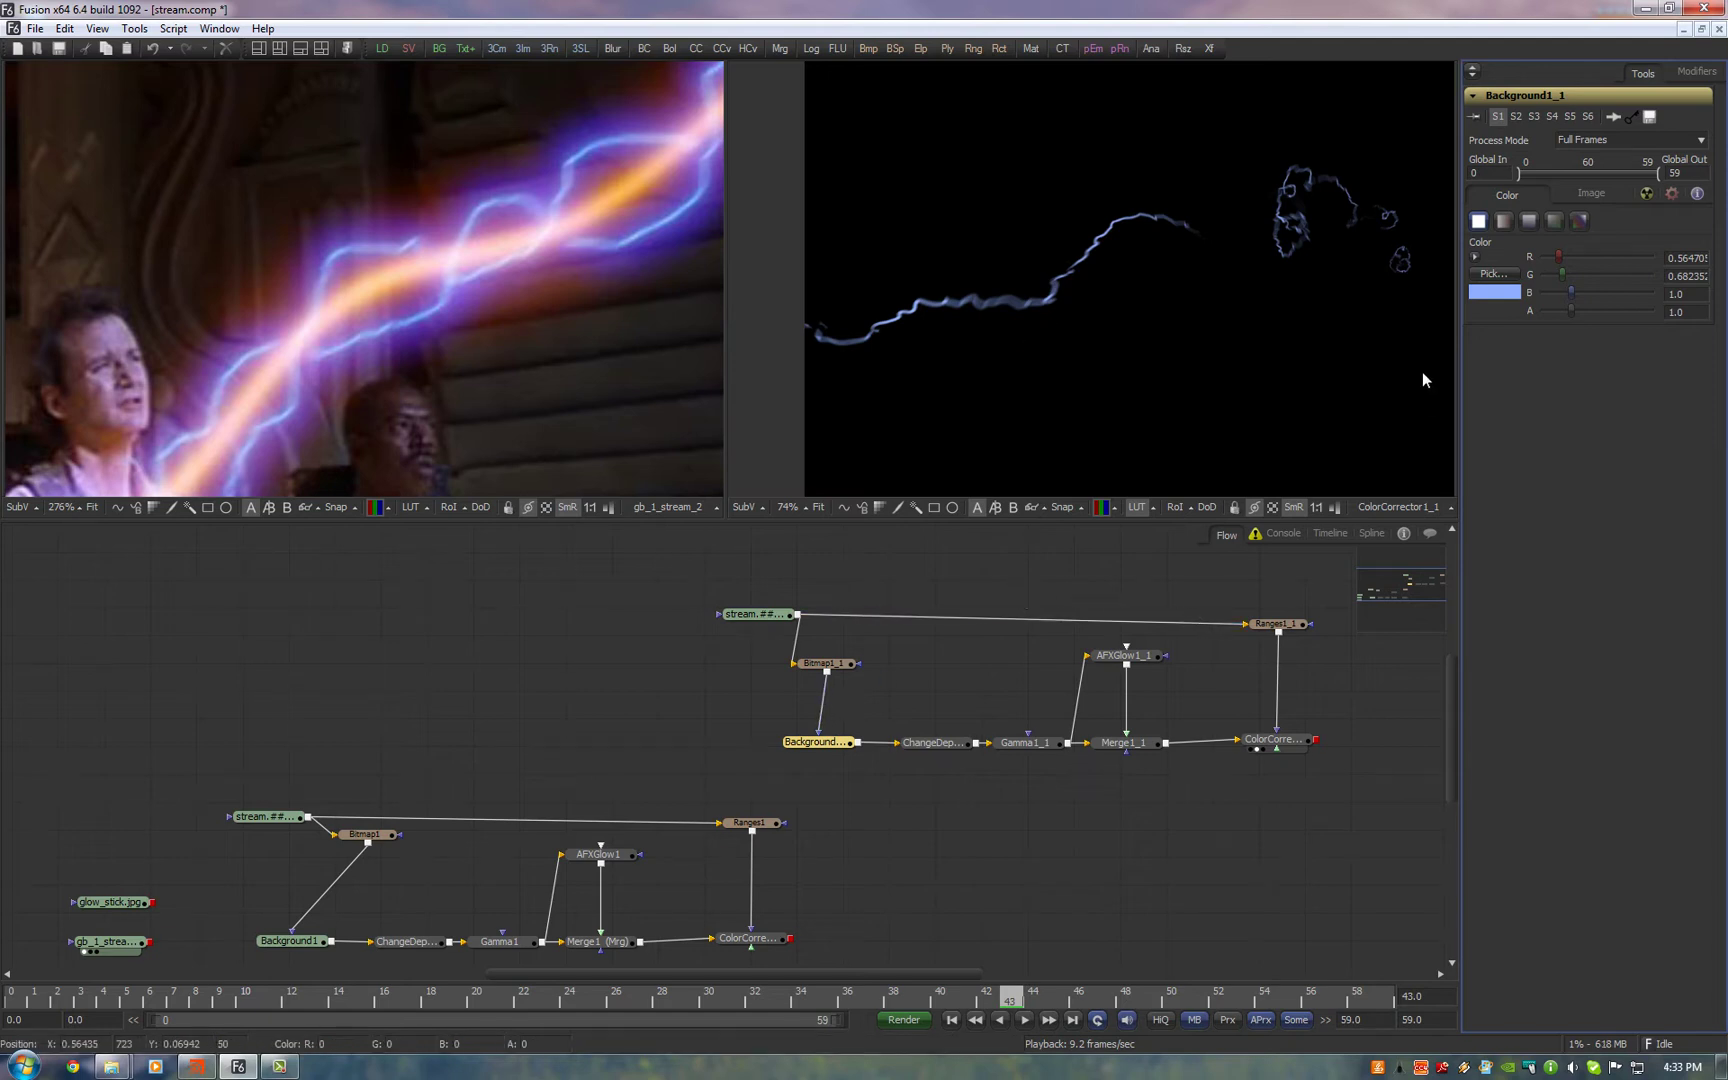
pyautogui.click(1474, 256)
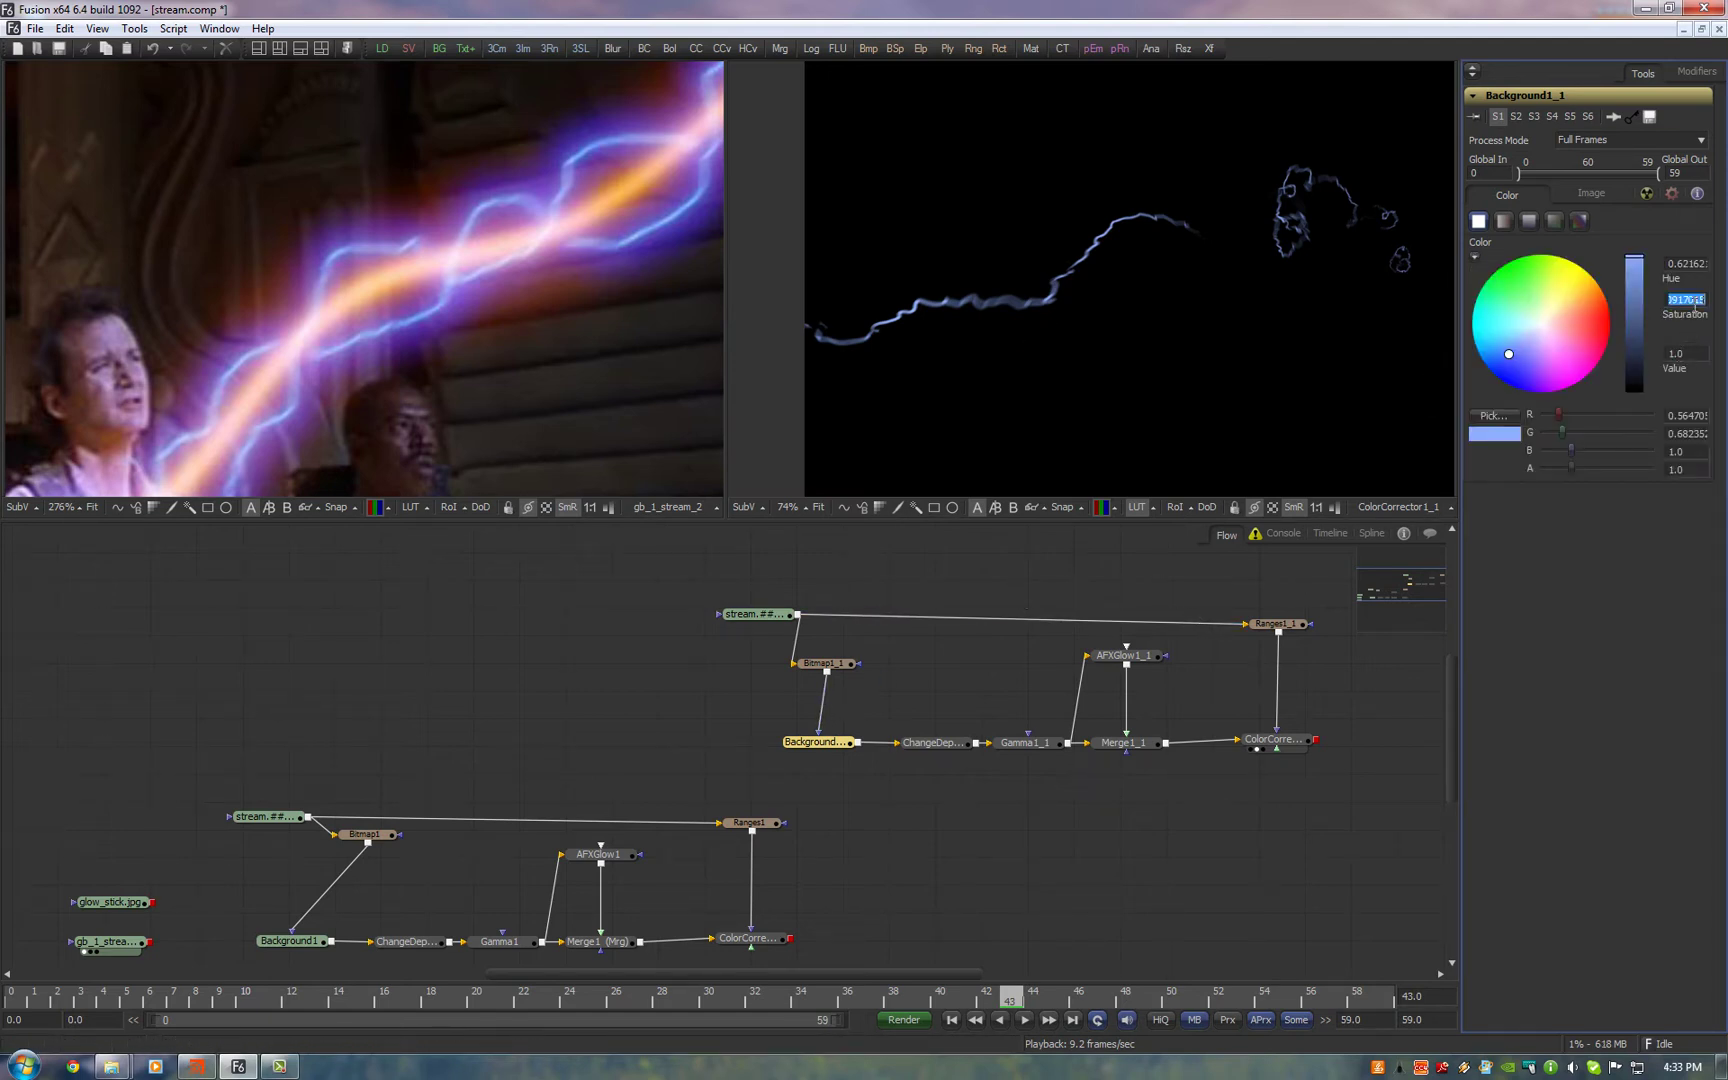
pyautogui.write('0.6')
pyautogui.press('Tab')
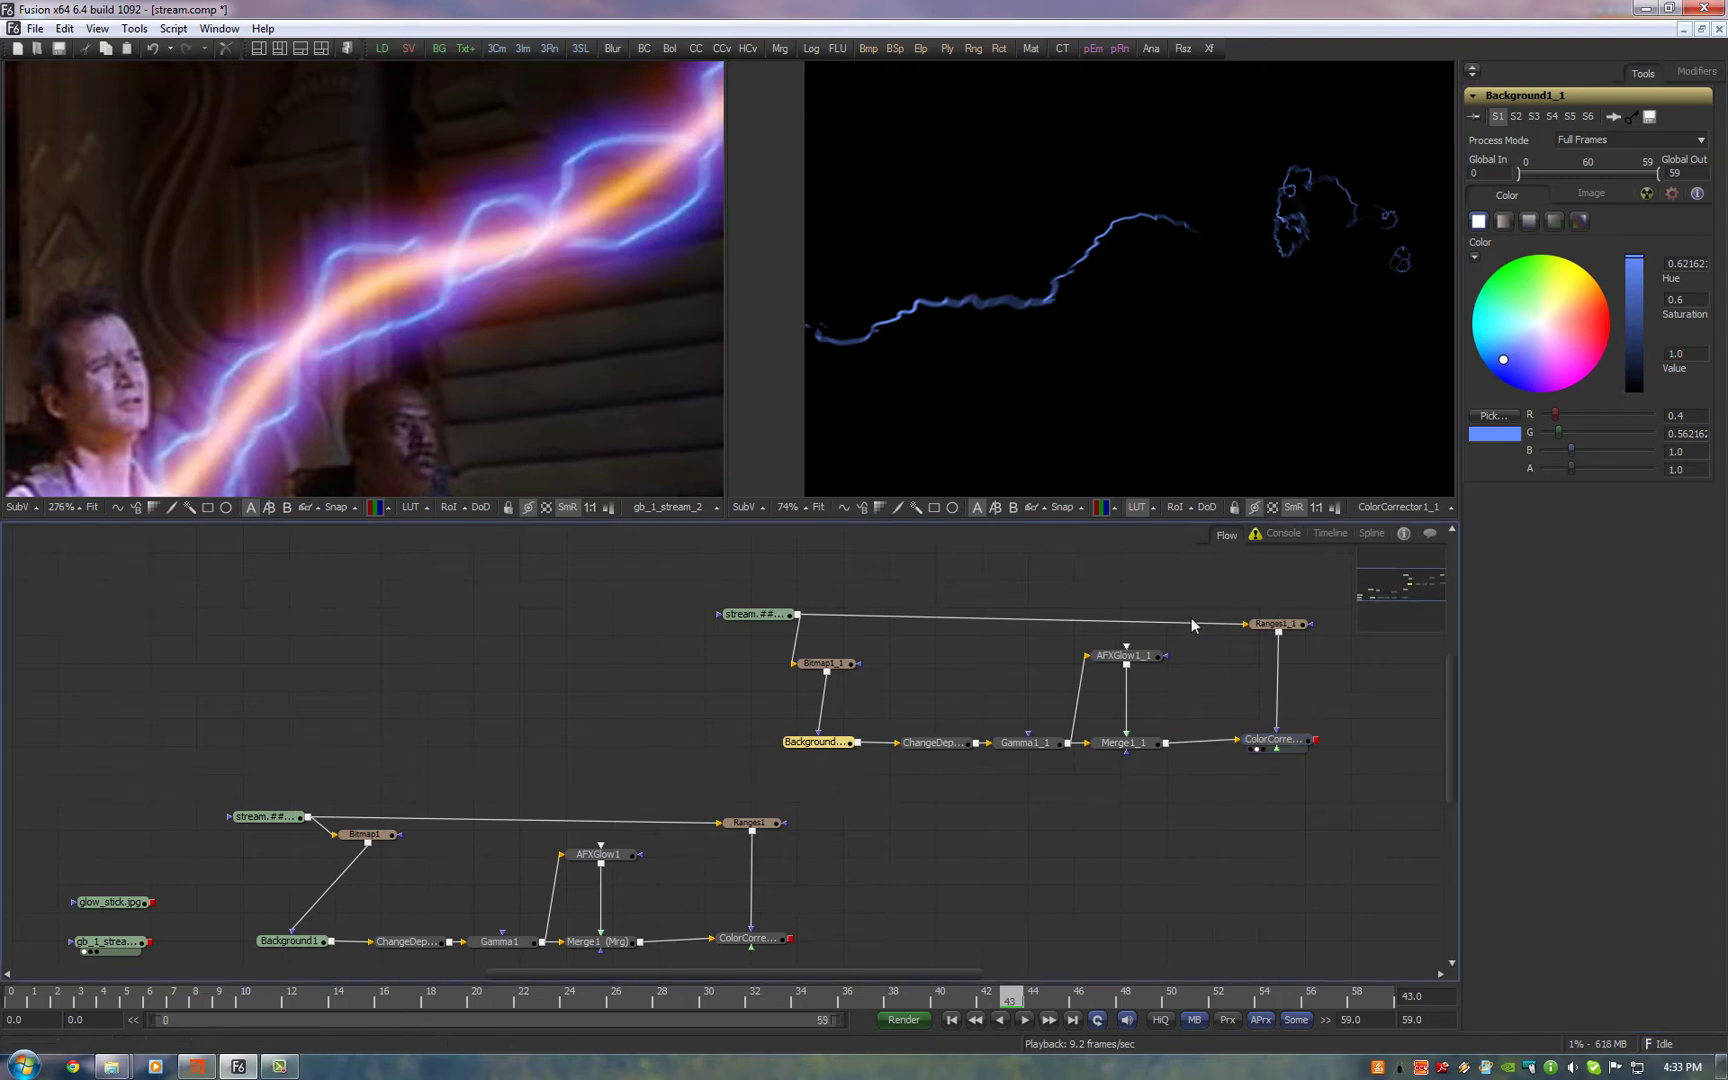
pyautogui.moveTo(1188, 605); pyautogui.dragTo(960, 575)
# Merge the blue chain over the orange one as Merge2 and raise Background1_1's value to 3.0
pyautogui.moveTo(1091, 711); pyautogui.dragTo(568, 914)
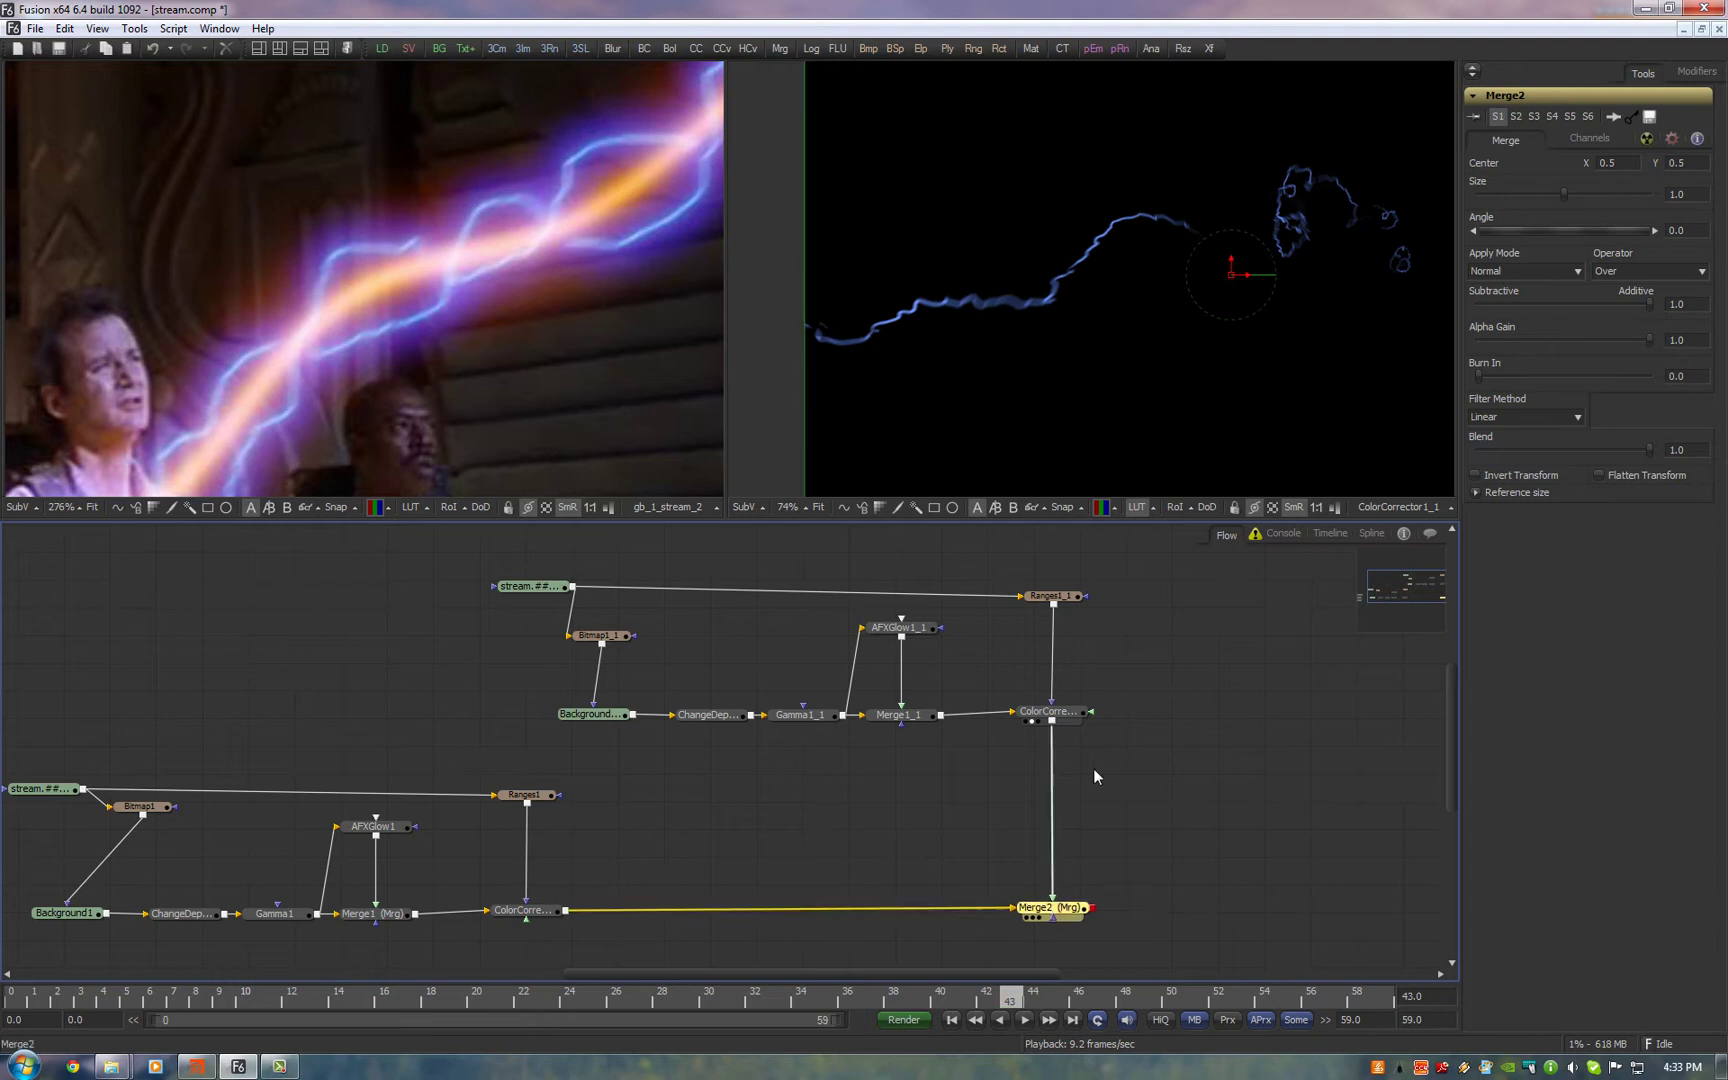
pyautogui.click(1230, 645)
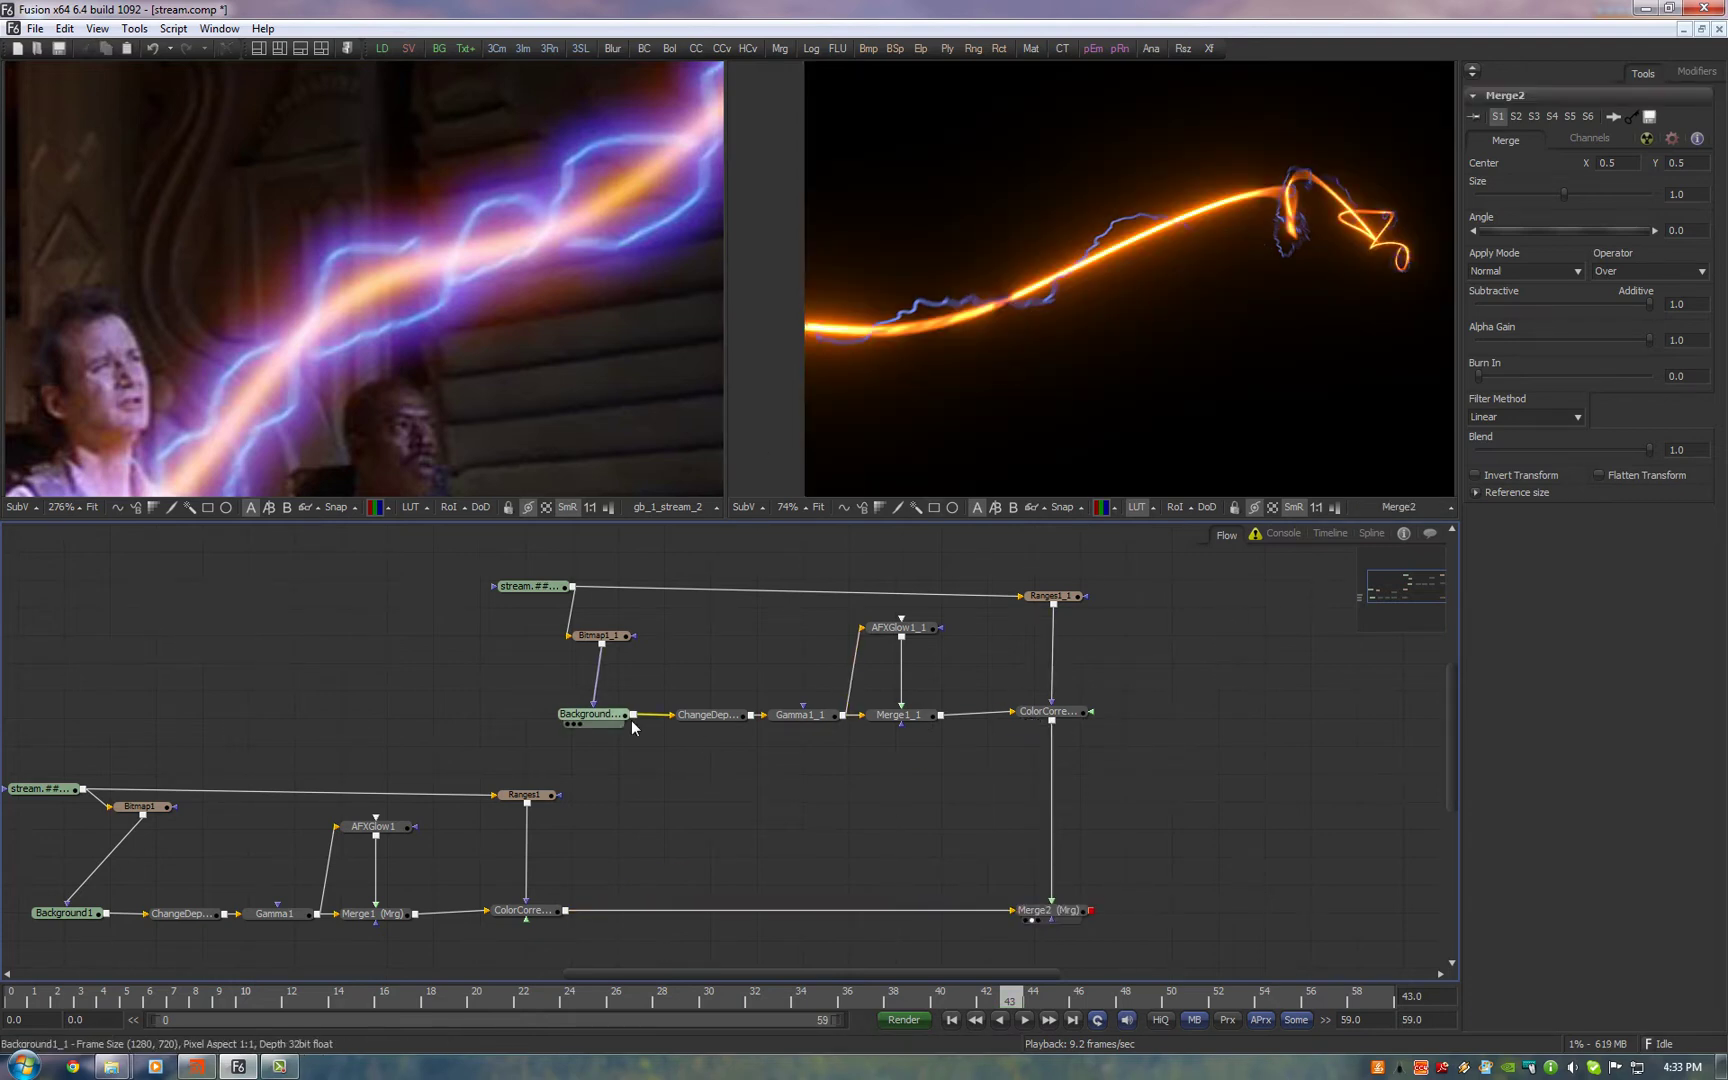
pyautogui.click(595, 716)
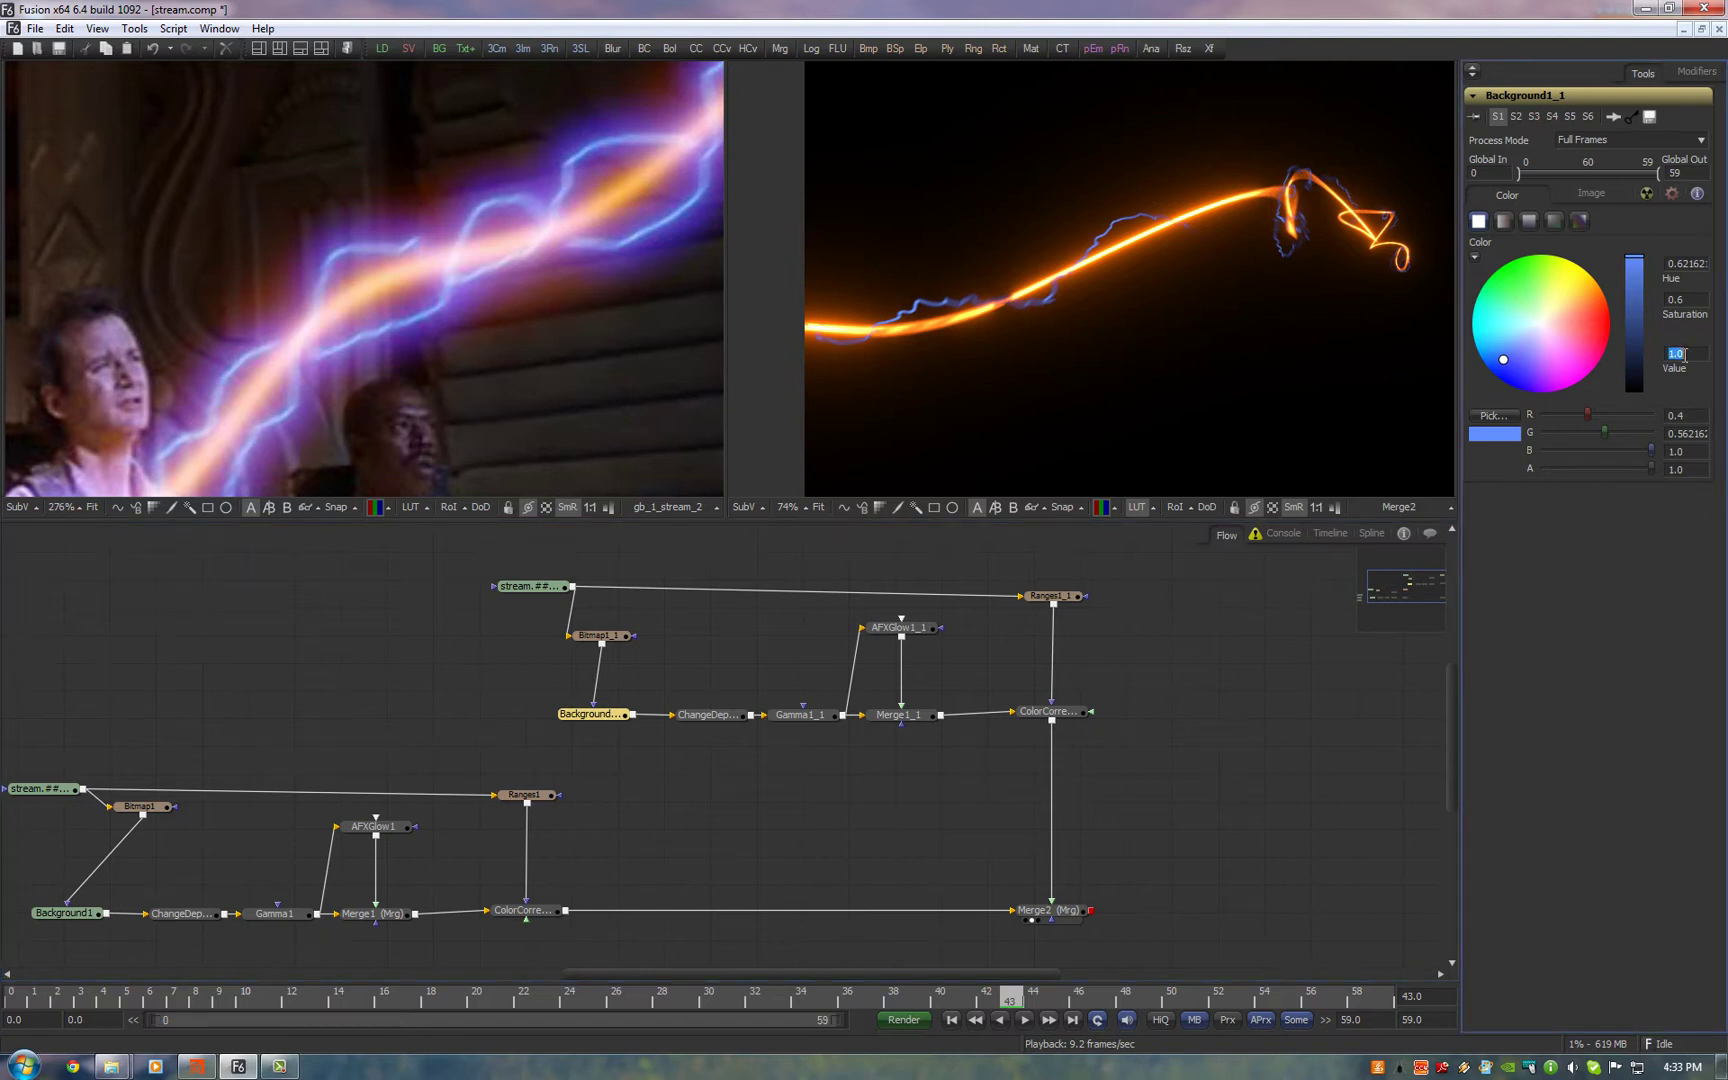
pyautogui.write('2')
pyautogui.press('Tab')
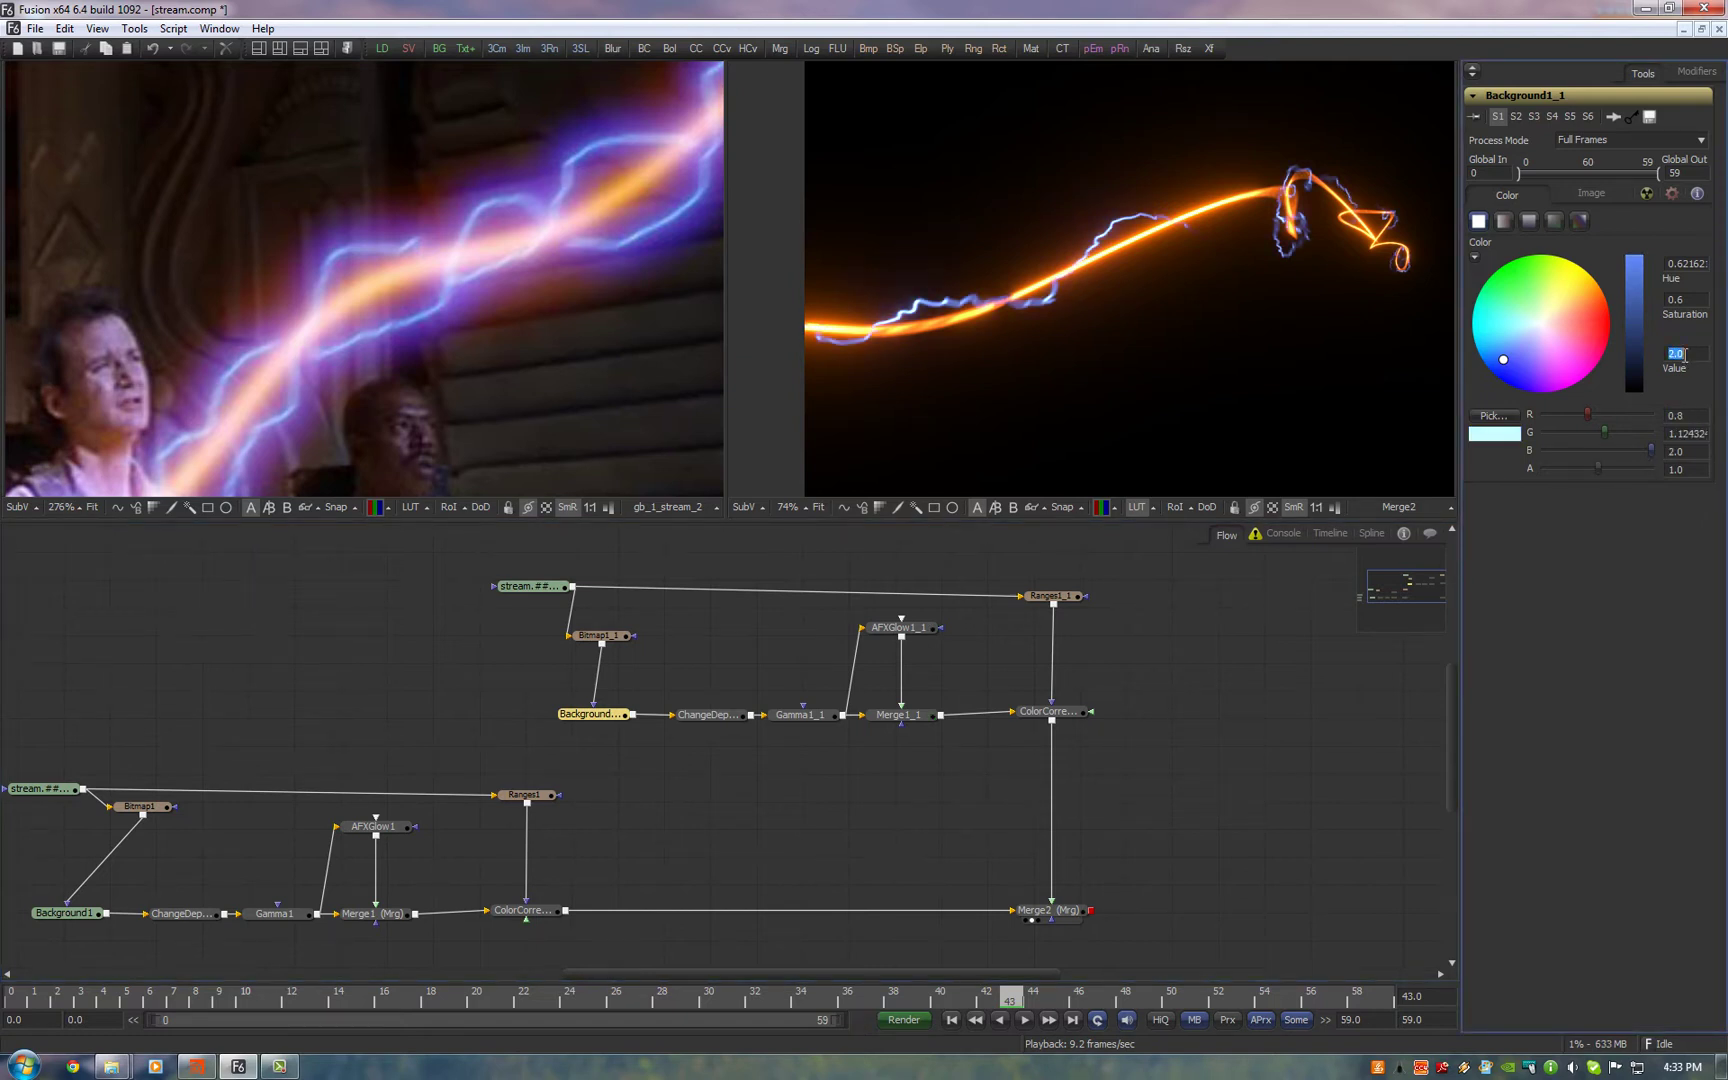
pyautogui.write('3')
pyautogui.press('Tab')
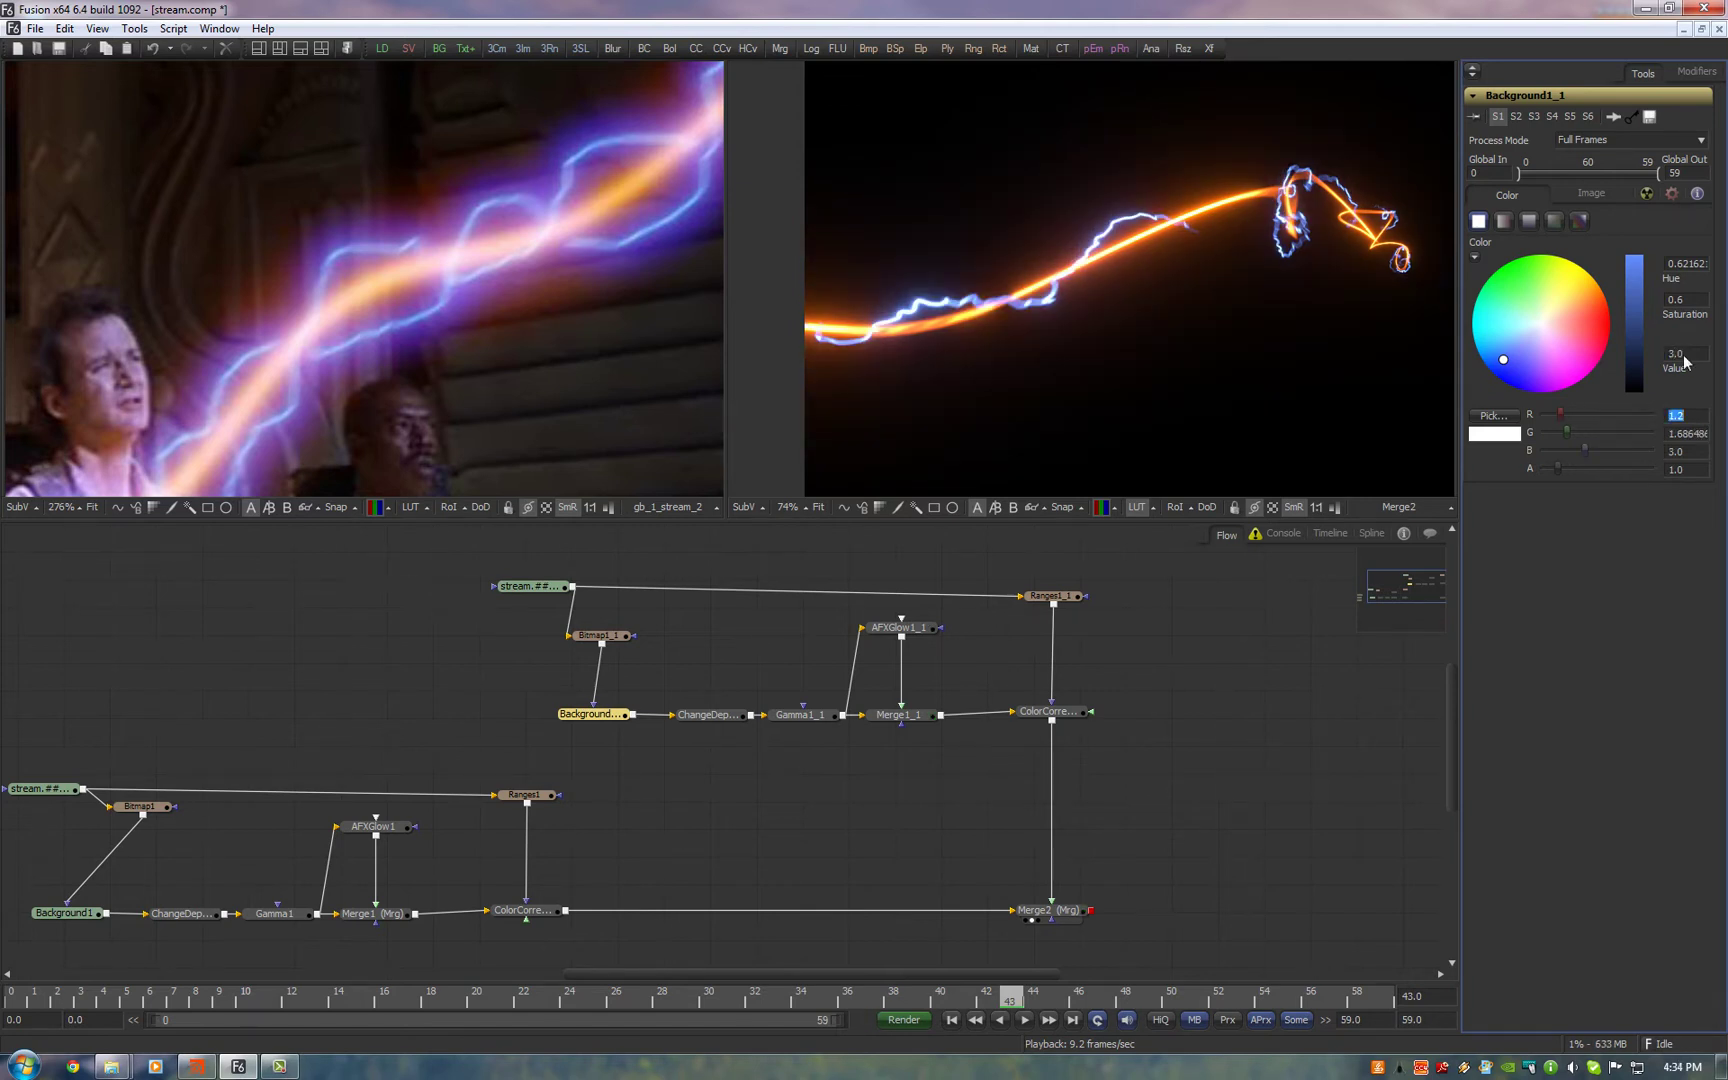
pyautogui.scroll(2, 1282, 294)
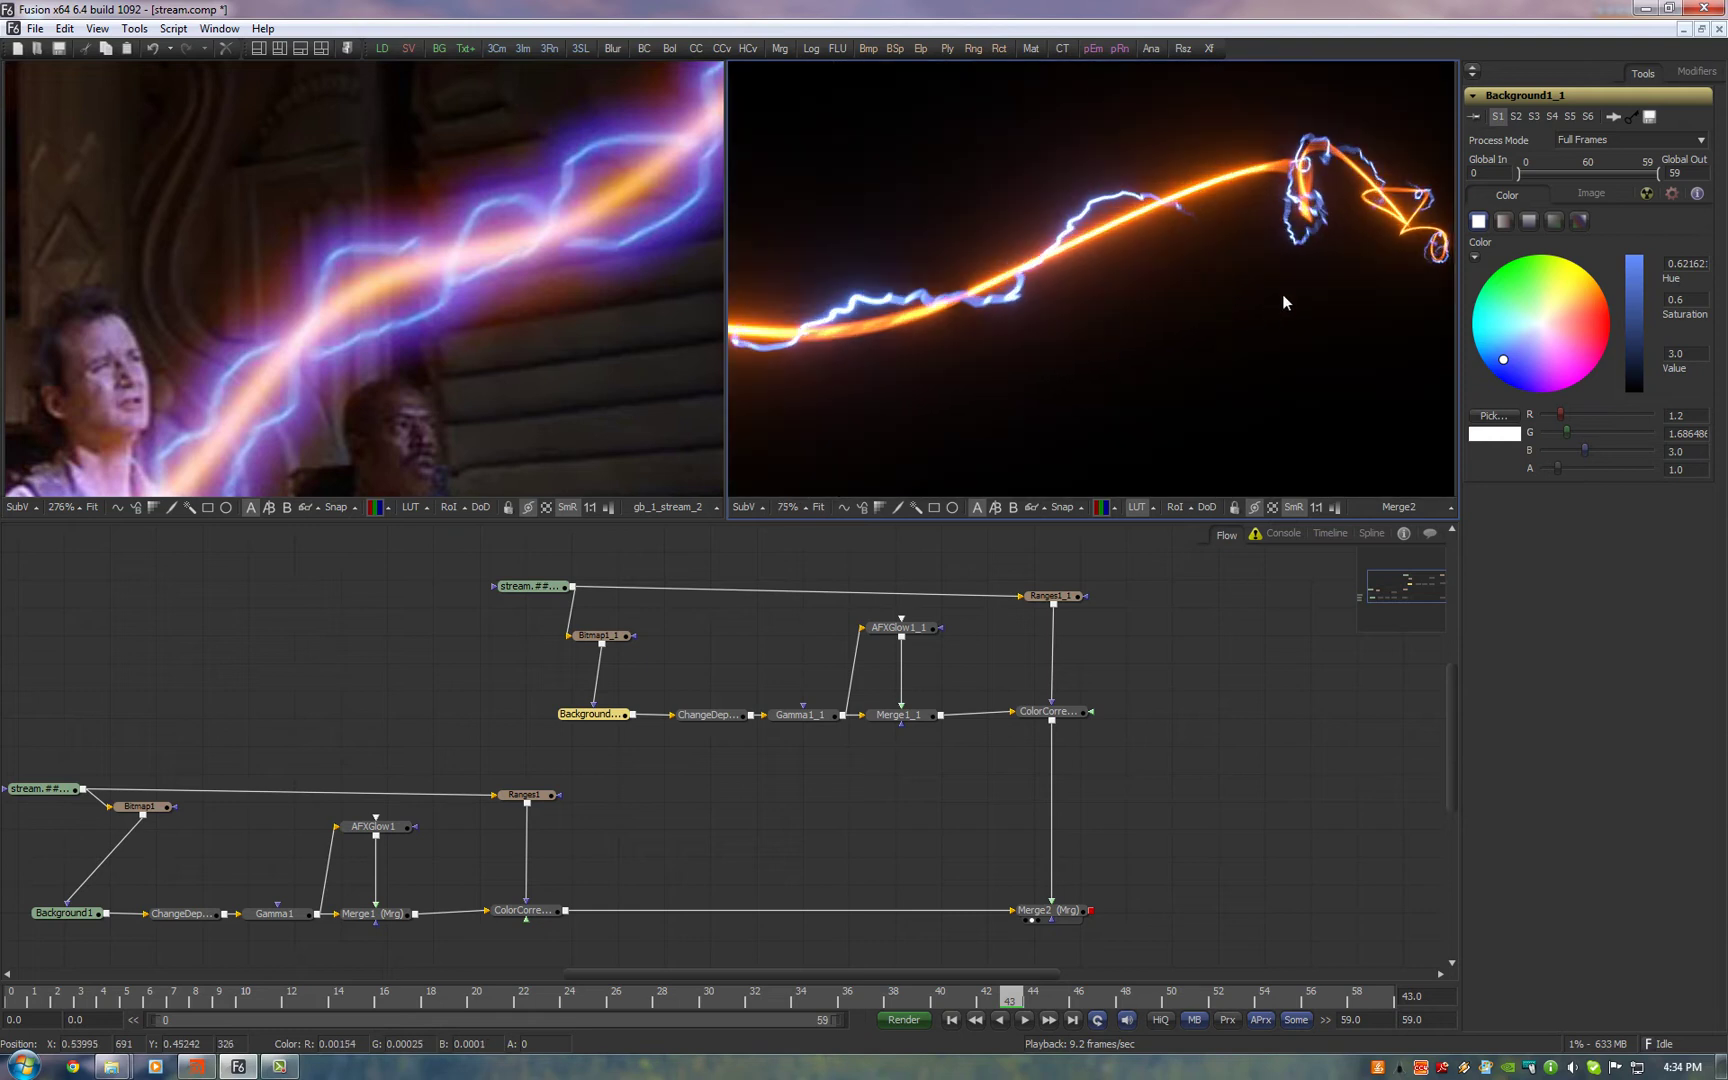
pyautogui.scroll(-1, 1266, 294)
# Tune AFXGlow1_1: threshold 0.0, intensity about 11.8, adjusted outer size
pyautogui.click(924, 637)
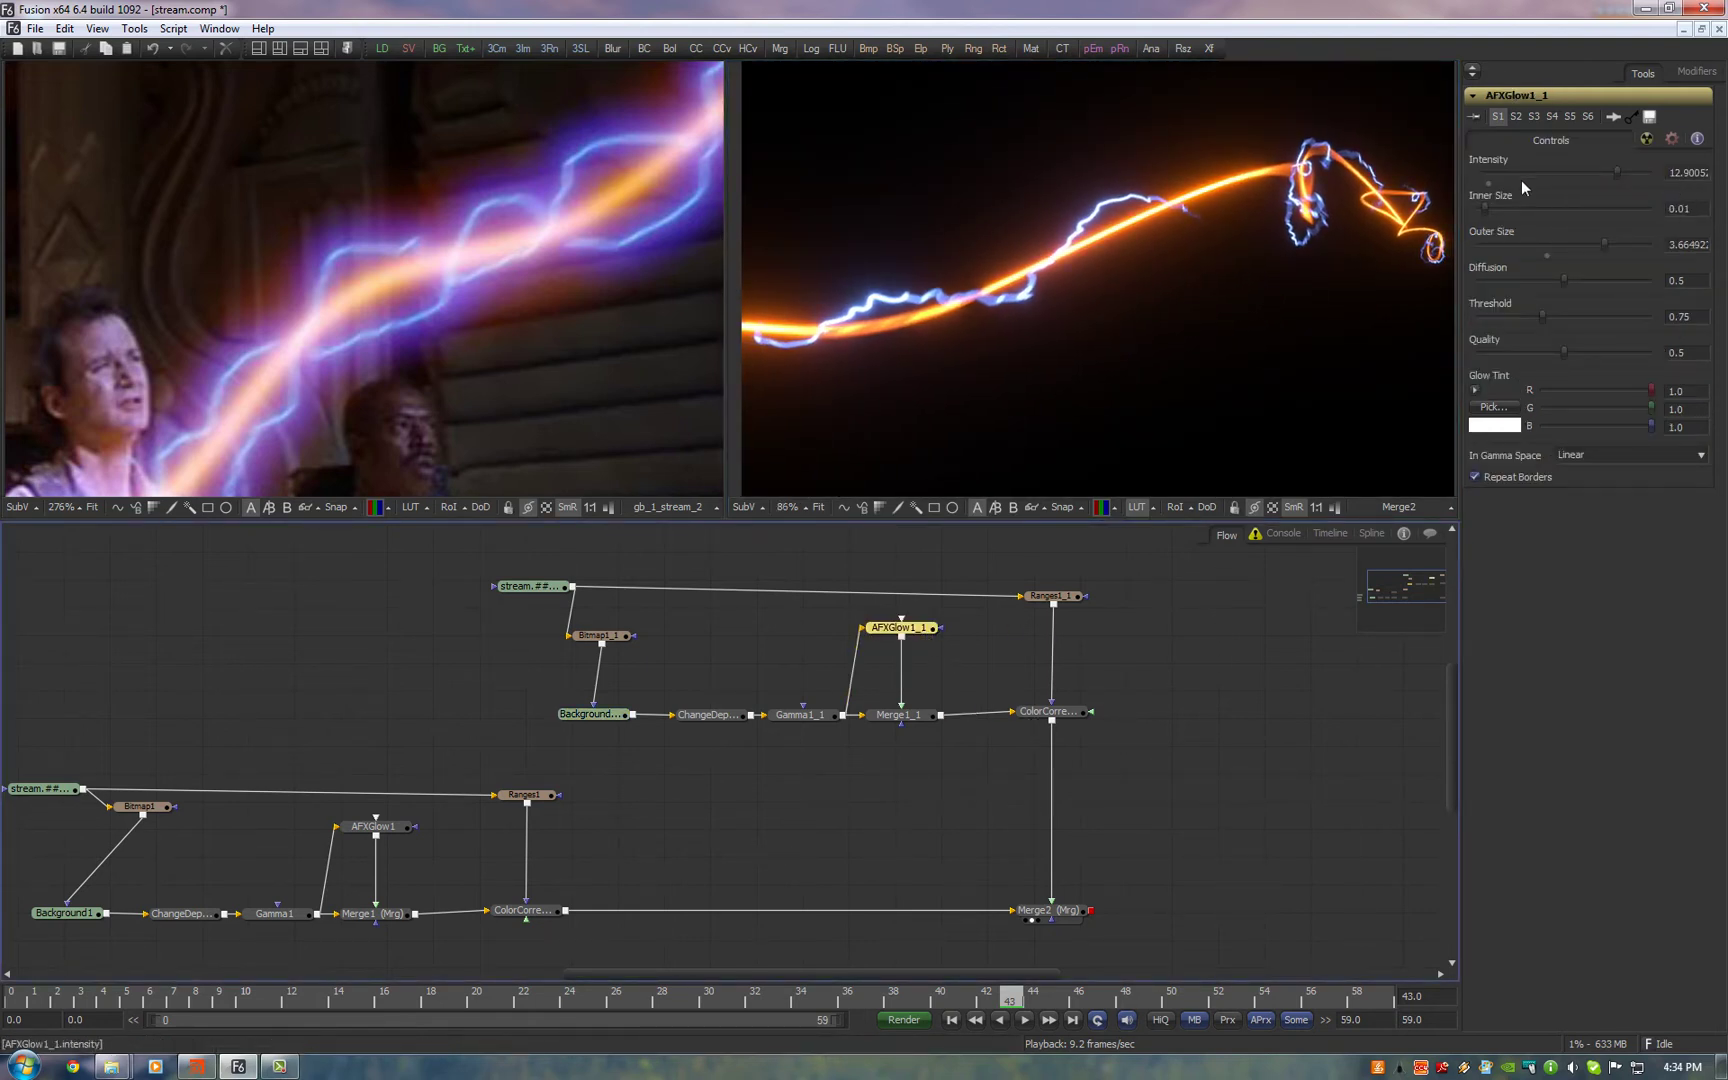
pyautogui.moveTo(1617, 172); pyautogui.dragTo(1724, 194)
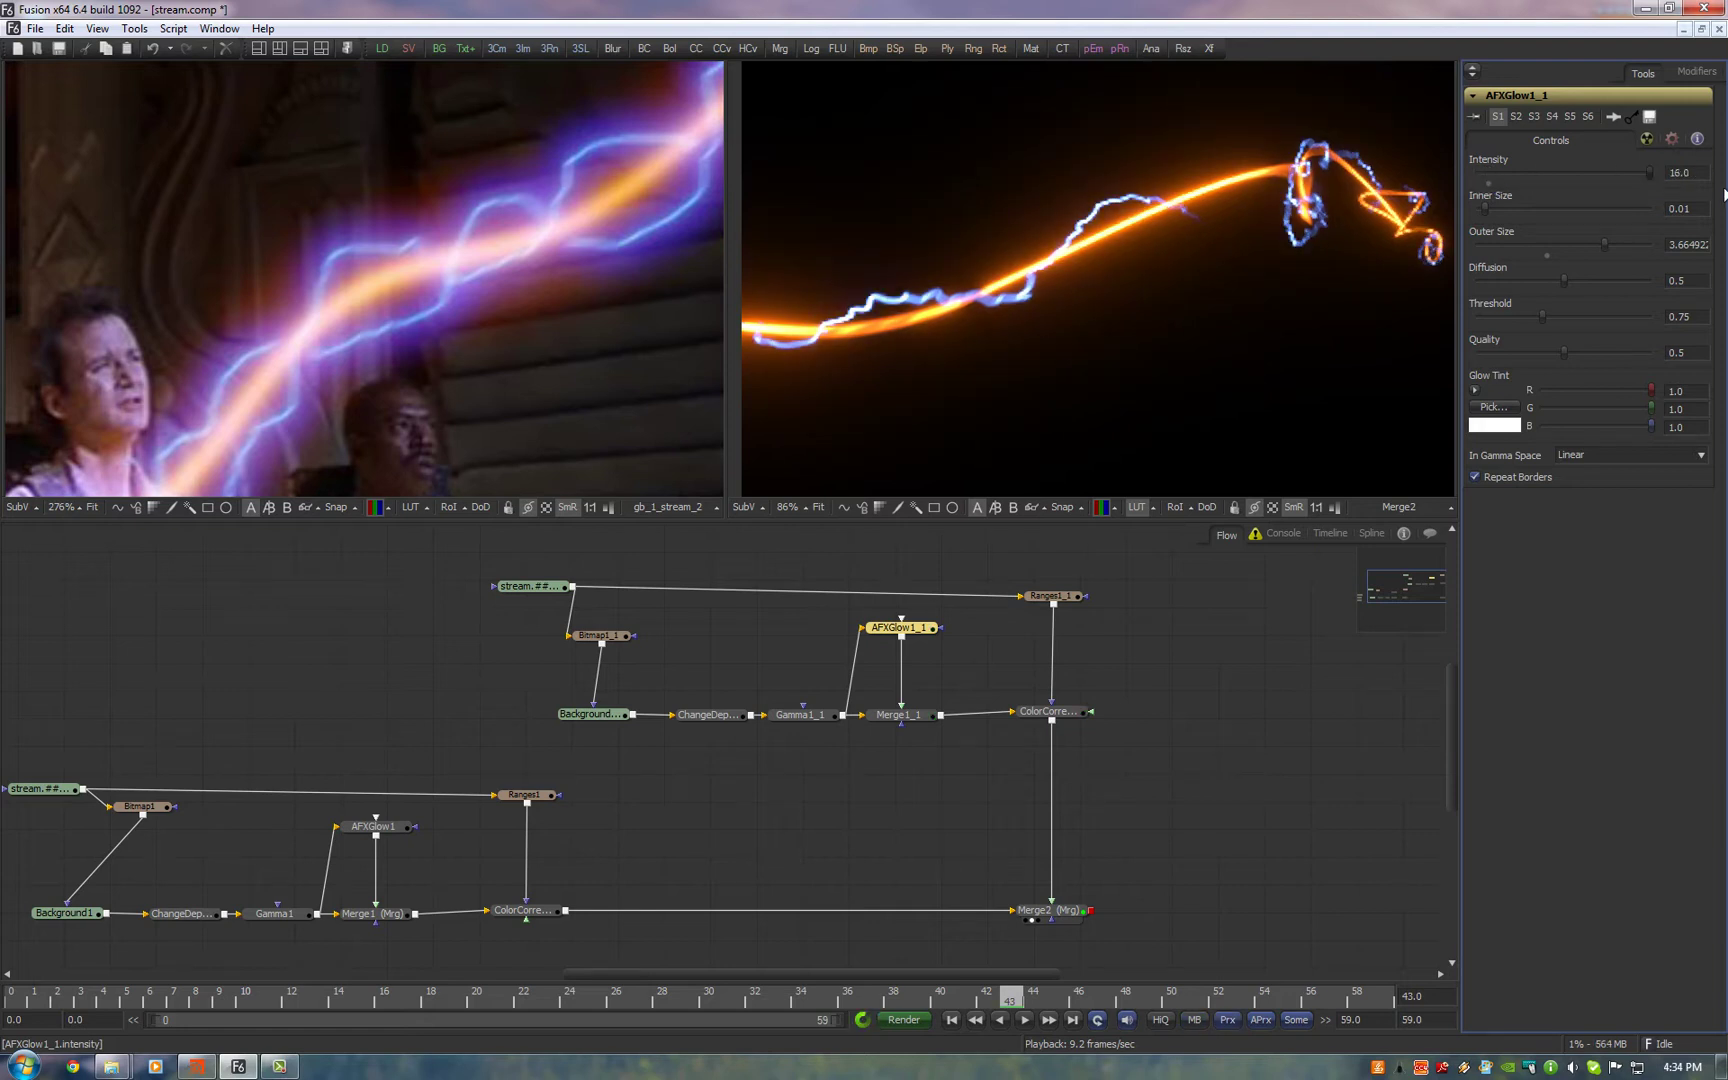
pyautogui.moveTo(1606, 252); pyautogui.dragTo(1553, 244)
pyautogui.moveTo(1543, 313); pyautogui.dragTo(1459, 327)
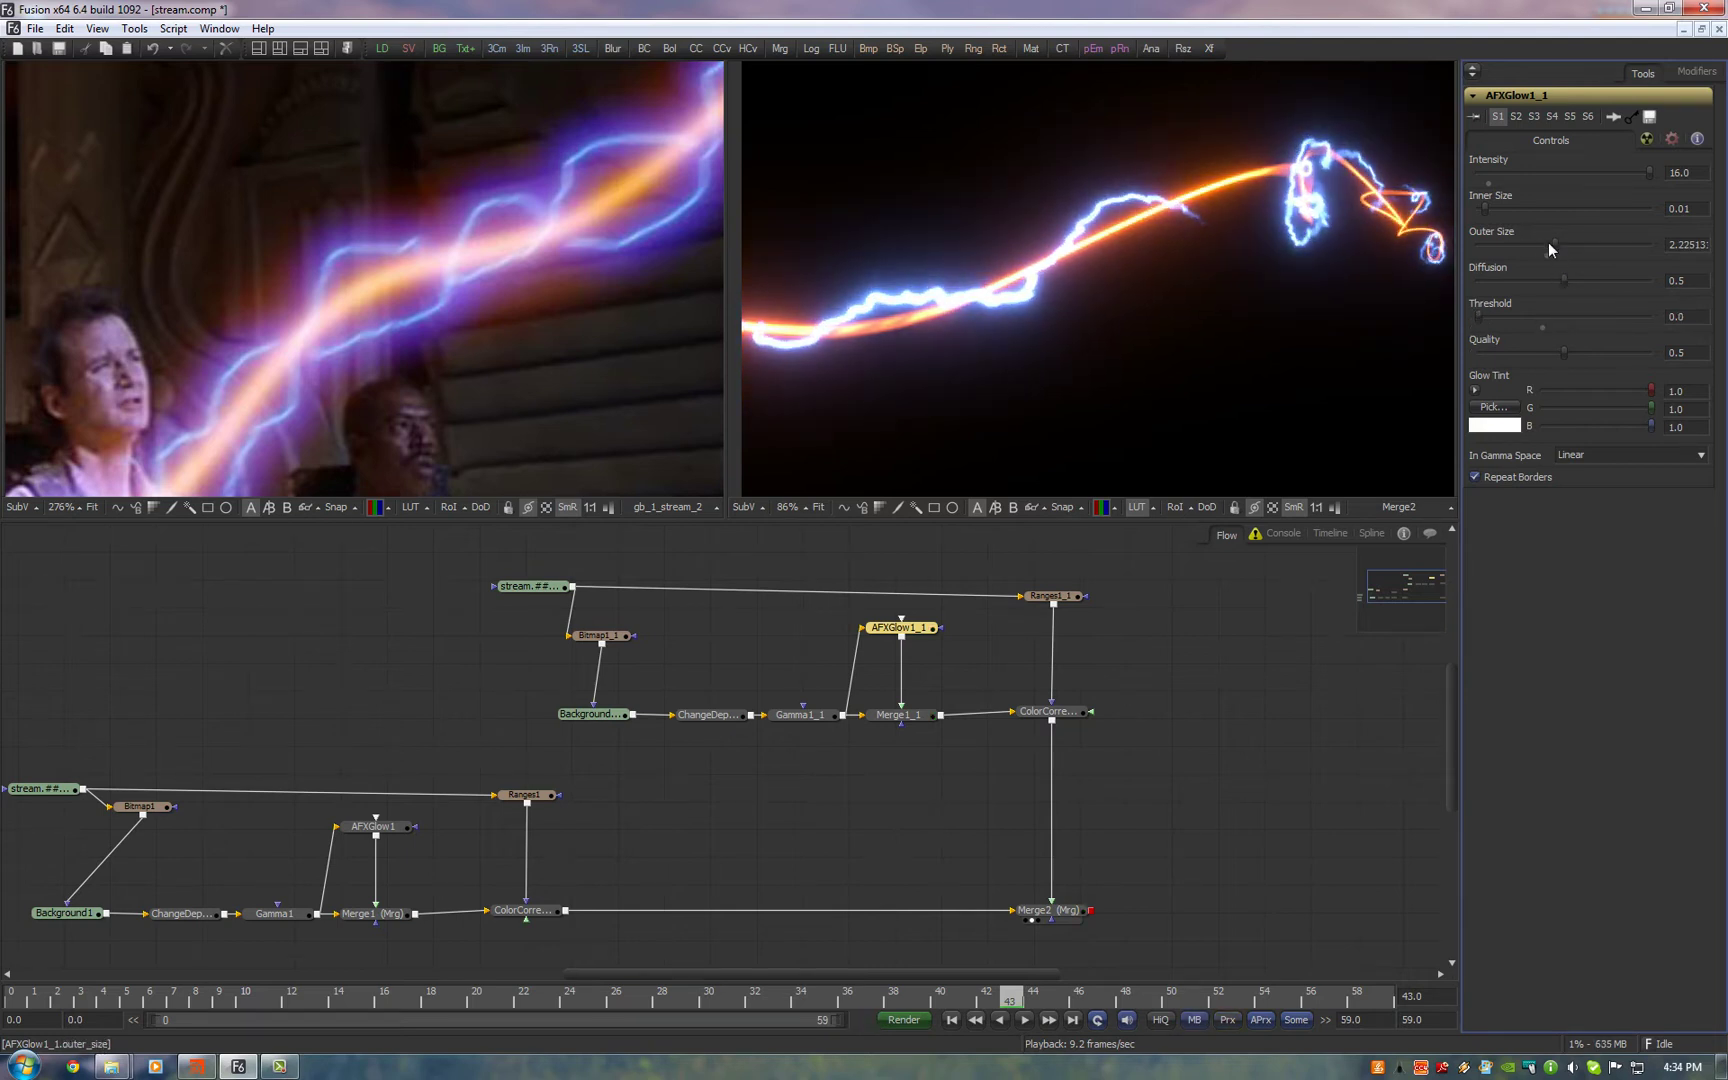
pyautogui.moveTo(1554, 243); pyautogui.dragTo(1629, 261)
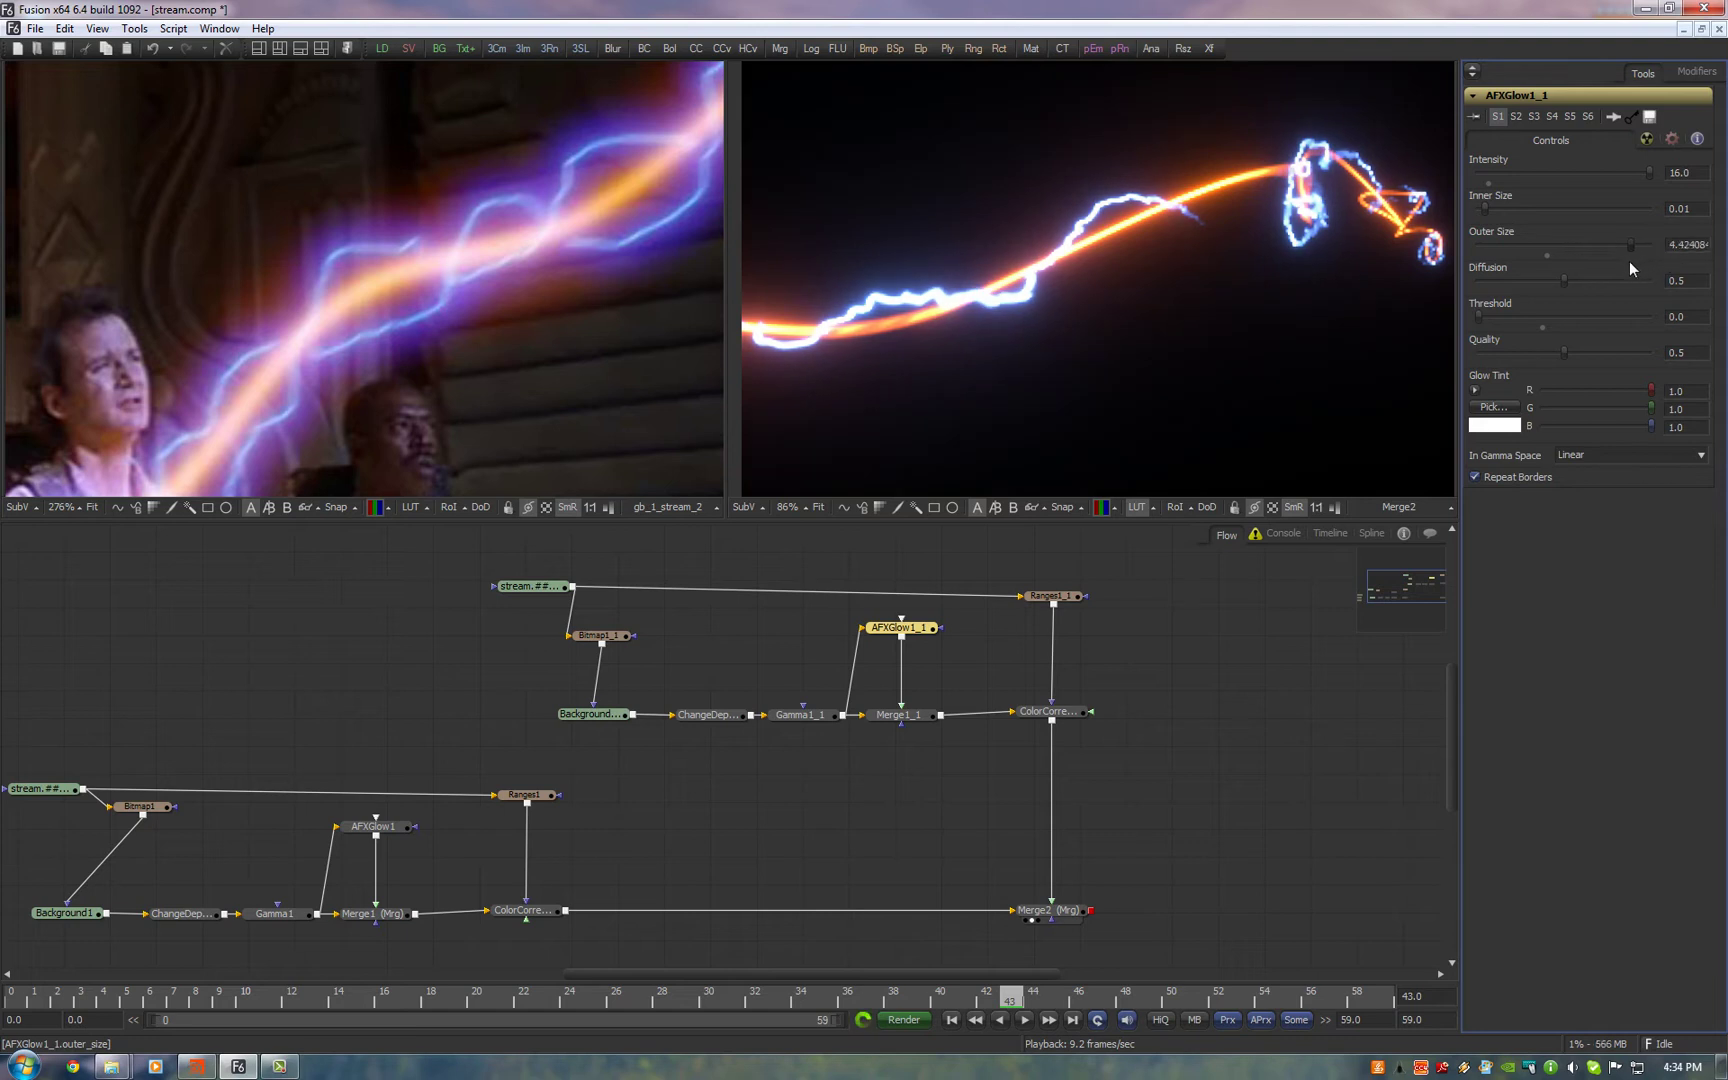
pyautogui.moveTo(1646, 178); pyautogui.dragTo(1597, 290)
pyautogui.click(1245, 694)
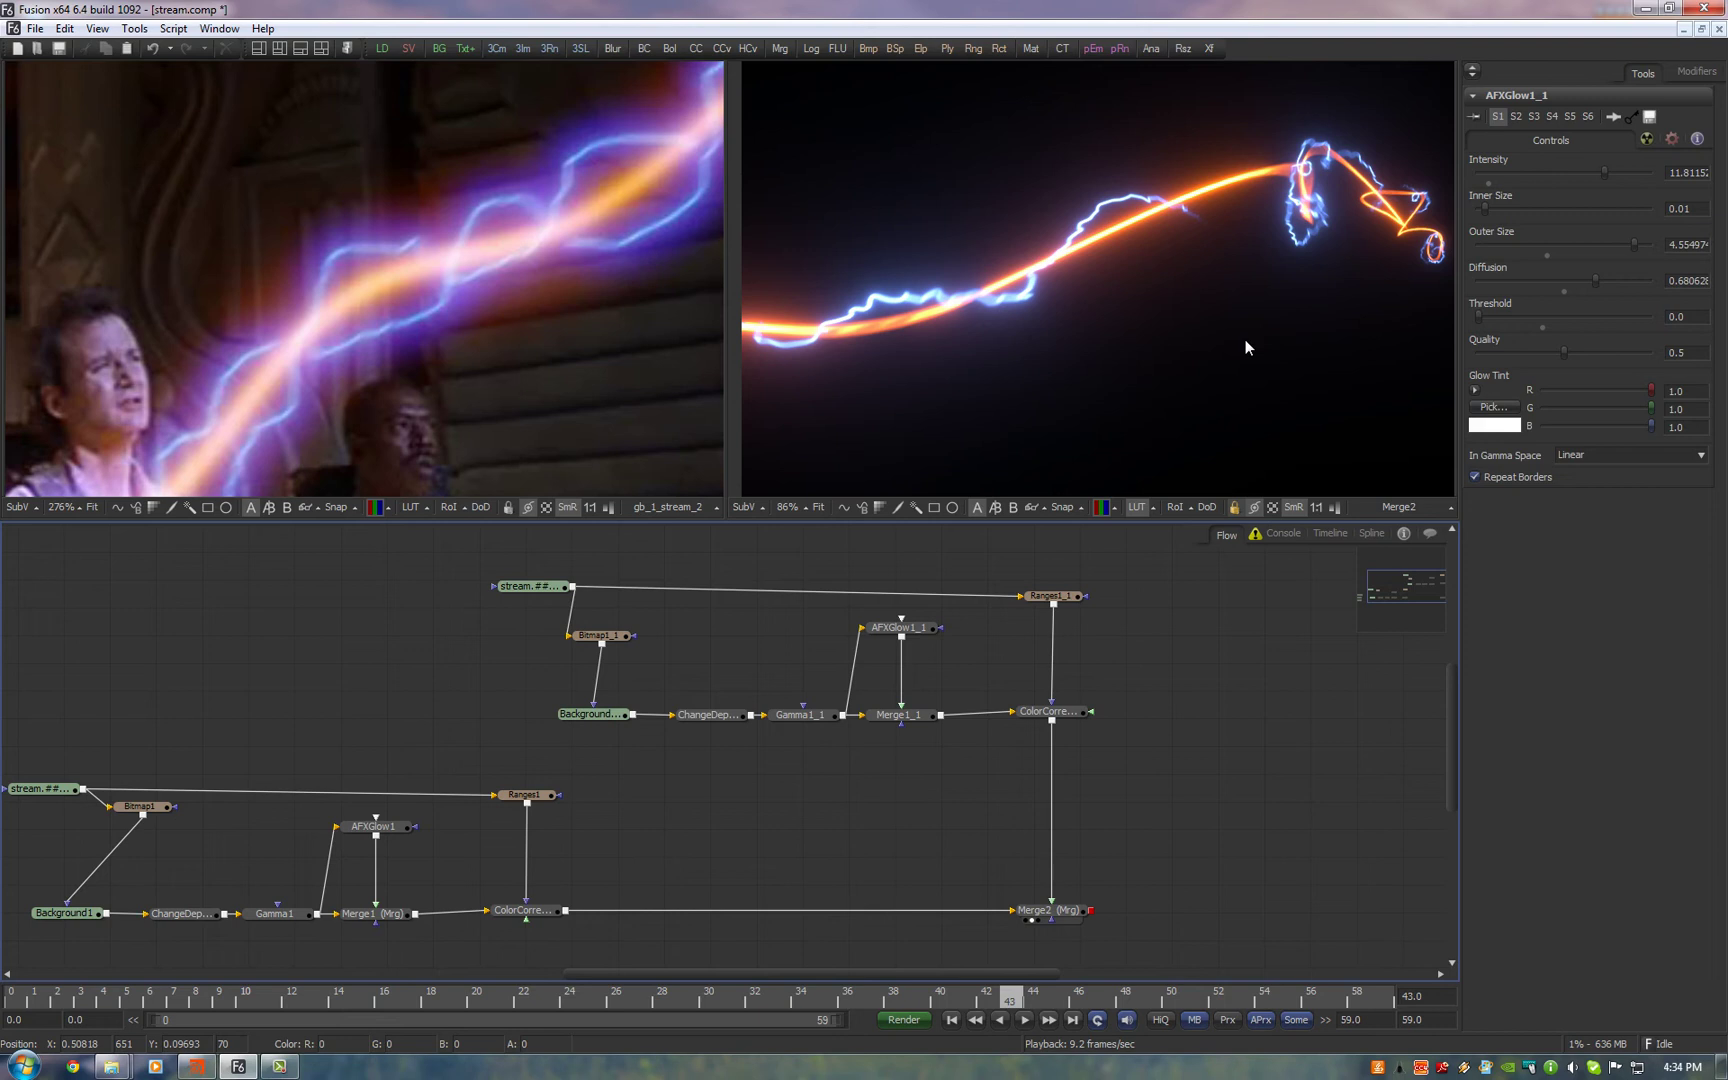
# Lower AFXGlow1's threshold to about 0.51 and preview the orange ColorCorrector1 output
pyautogui.scroll(-3, 1210, 300)
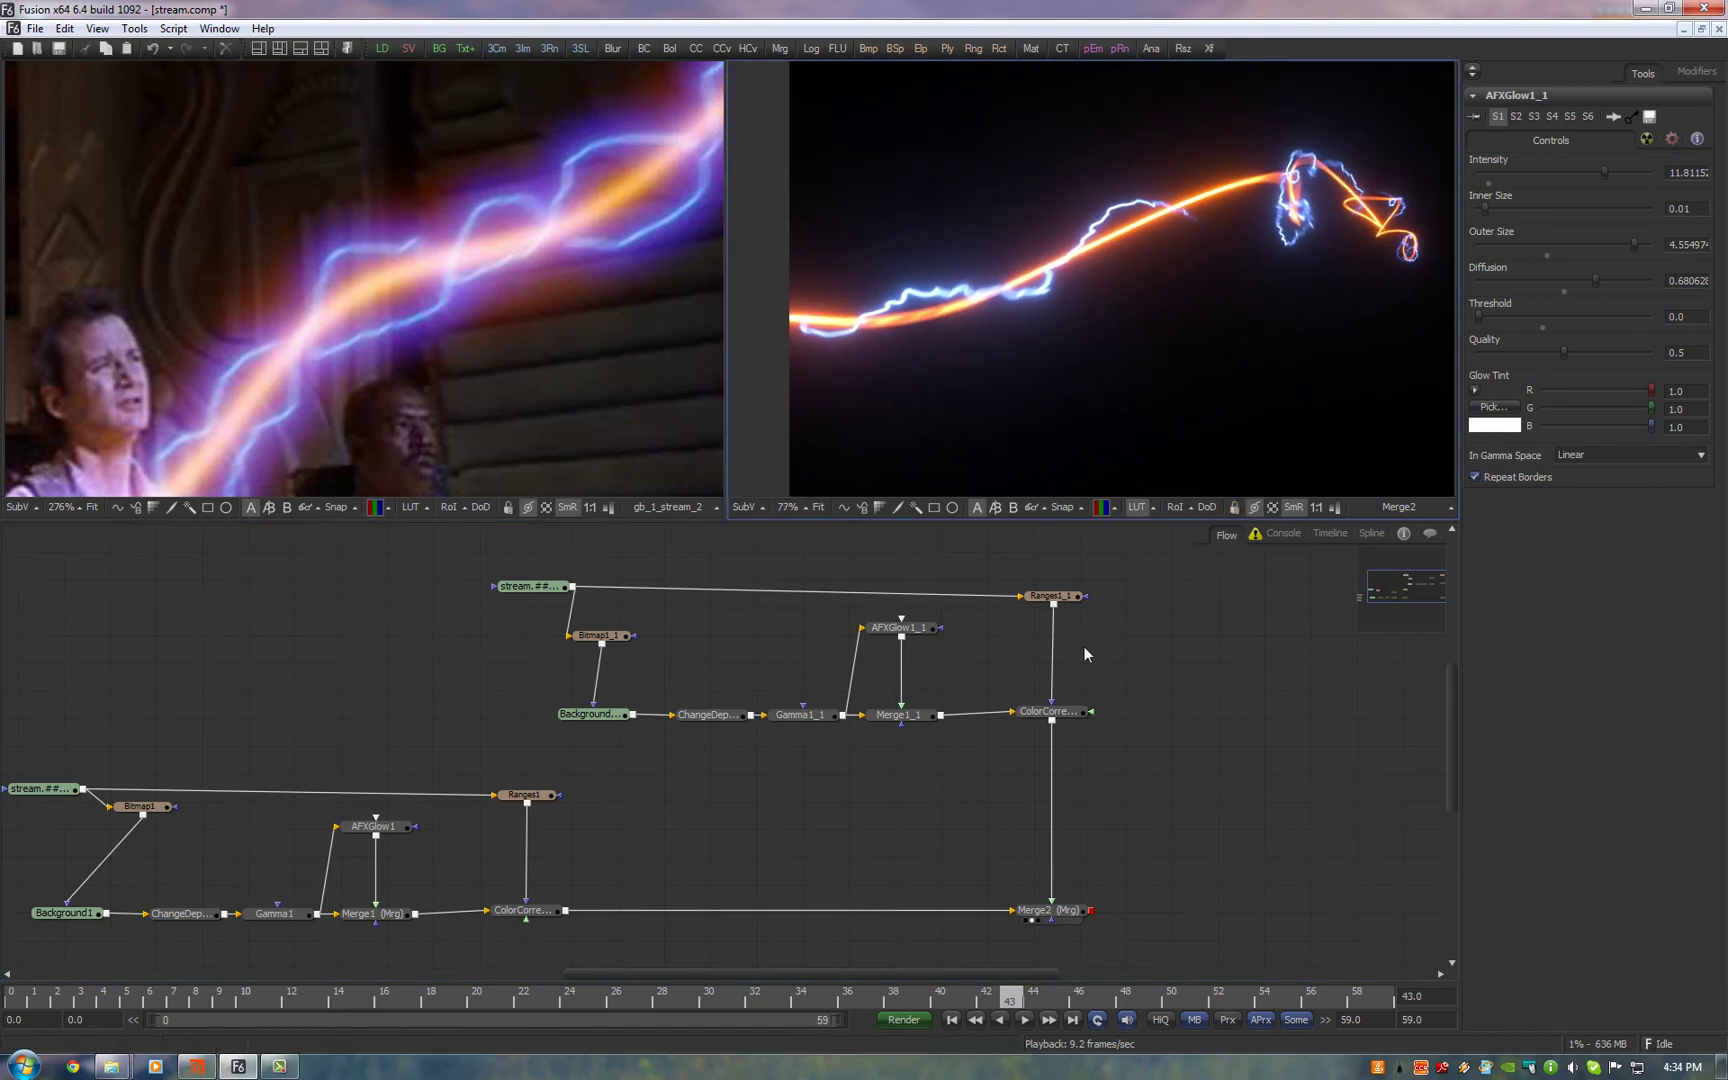
pyautogui.moveTo(675, 828); pyautogui.dragTo(920, 781)
pyautogui.click(376, 826)
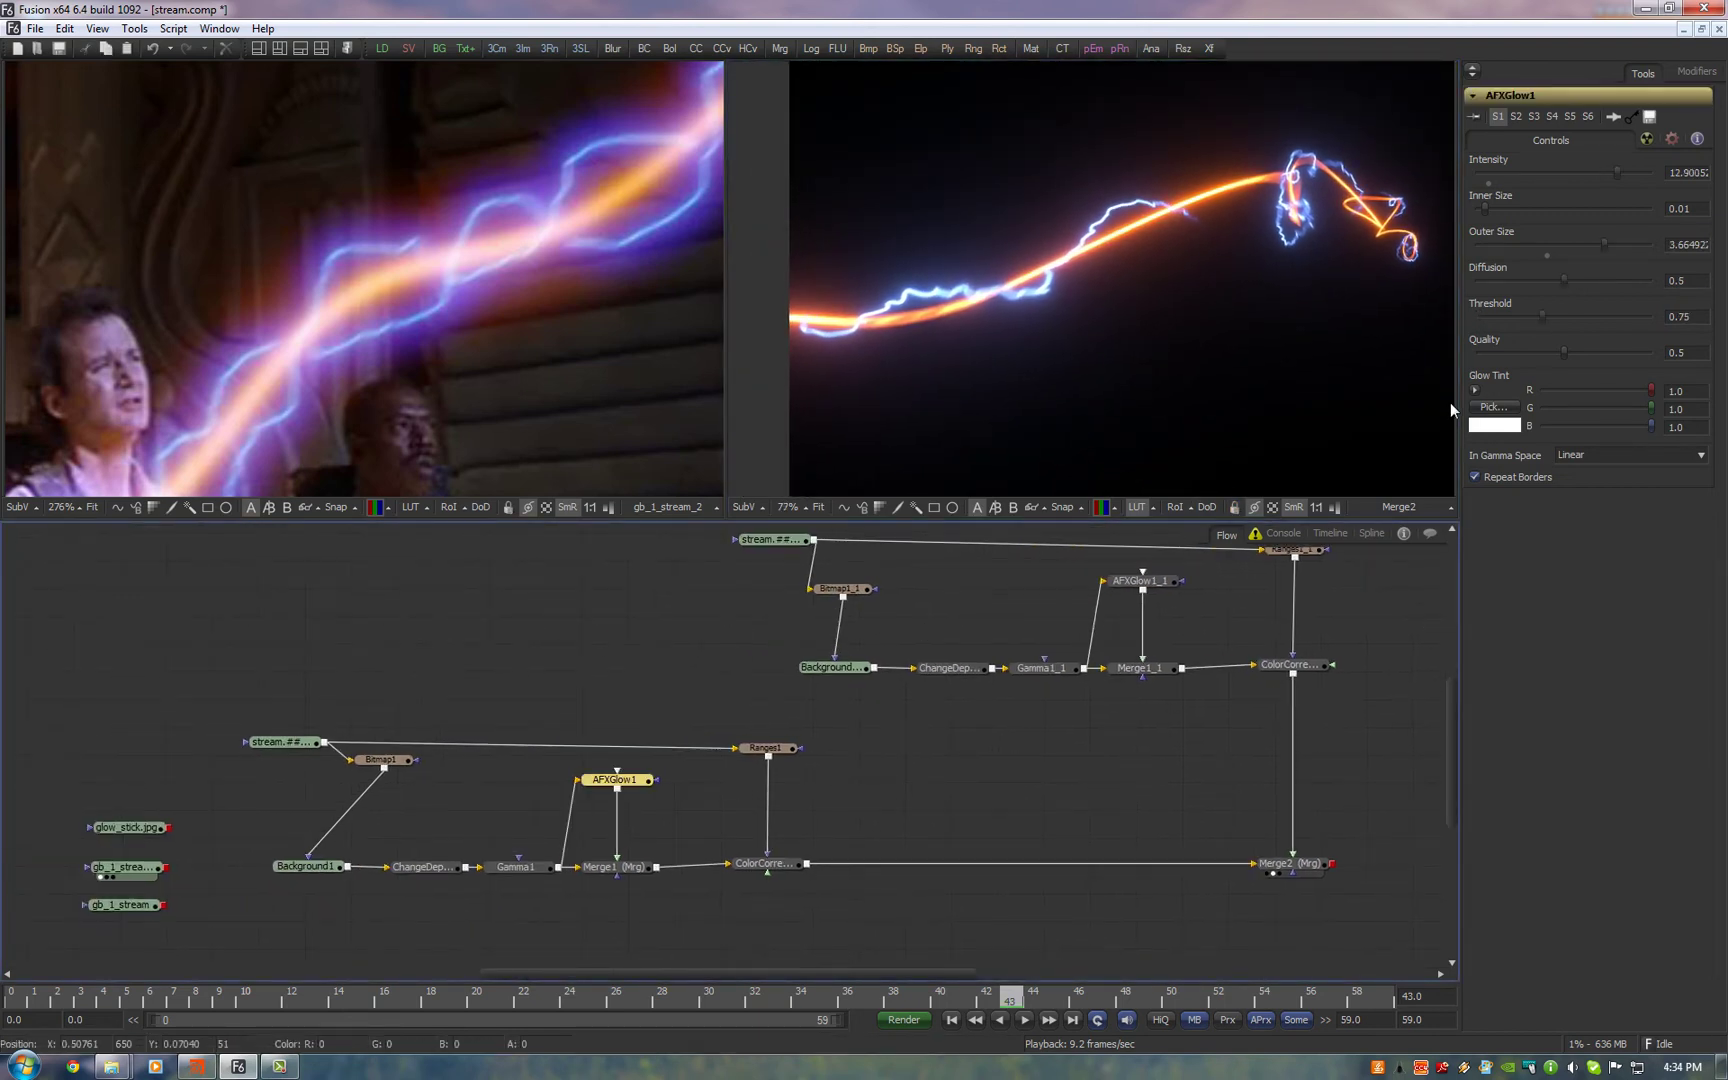
pyautogui.moveTo(1546, 316)
pyautogui.mouseDown()
pyautogui.moveTo(1497, 344)
pyautogui.moveTo(1551, 319)
pyautogui.moveTo(1526, 335)
pyautogui.mouseUp()
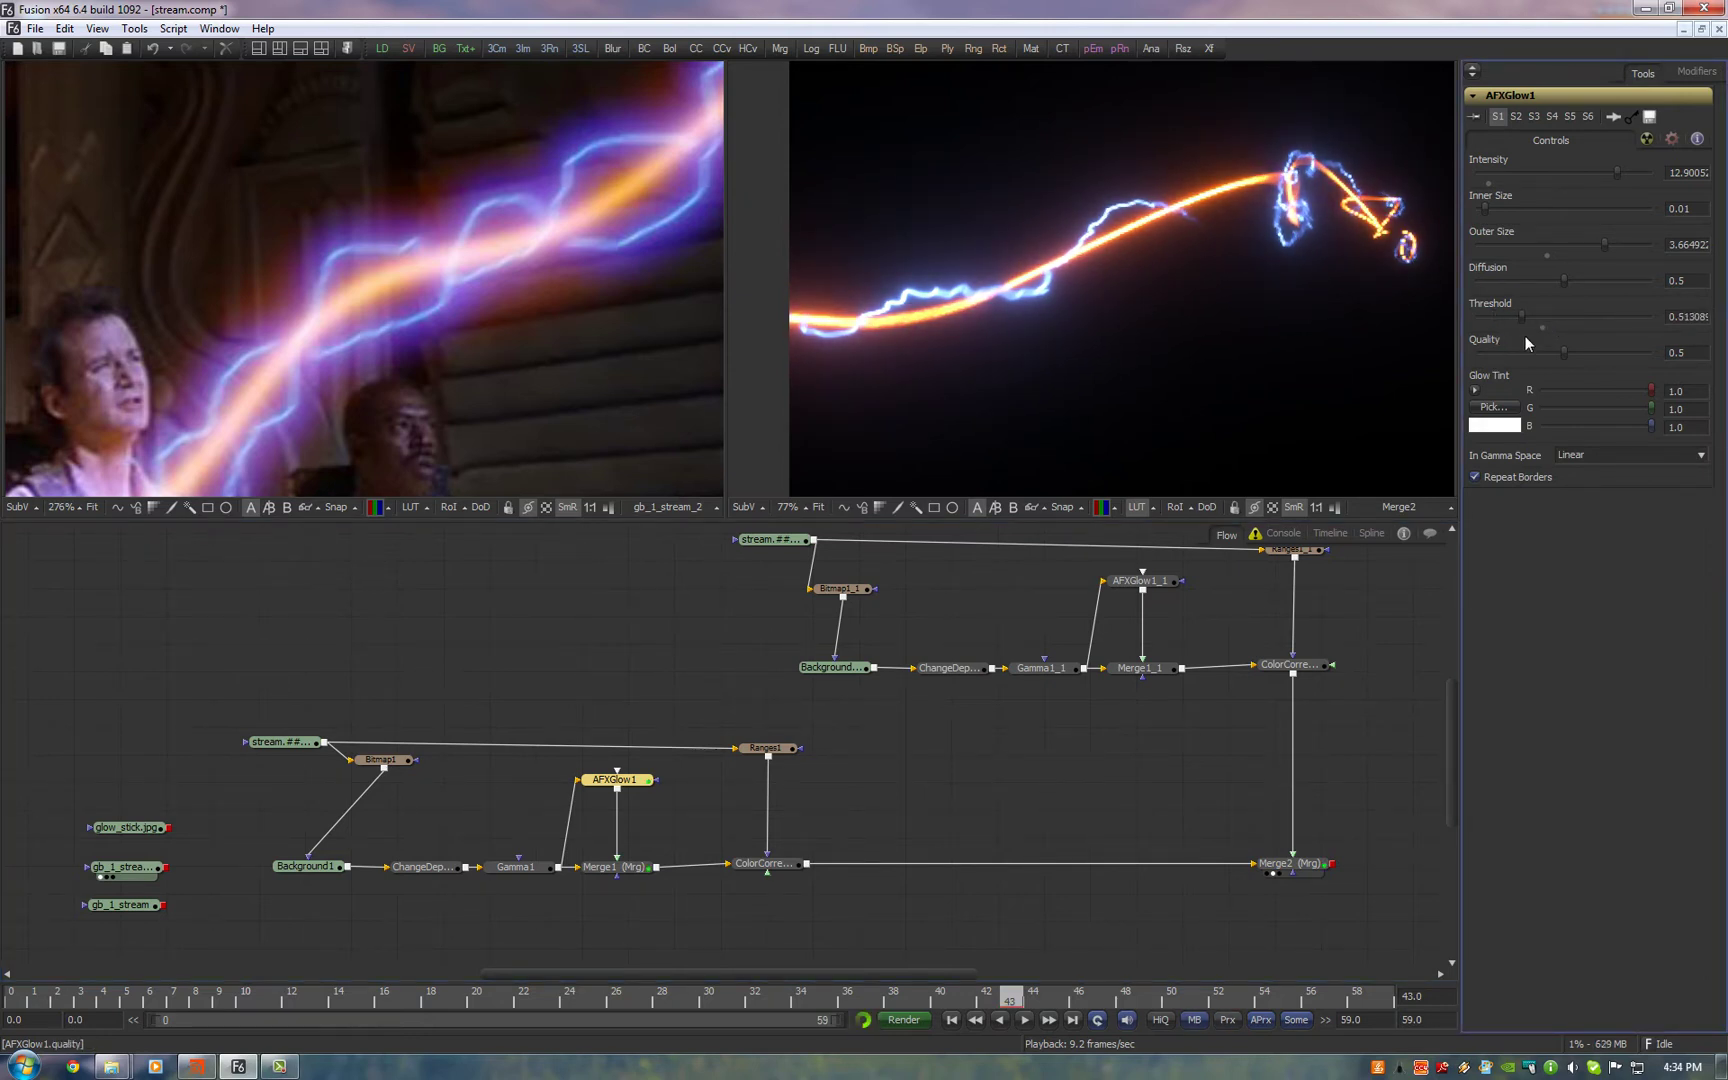
pyautogui.click(1111, 370)
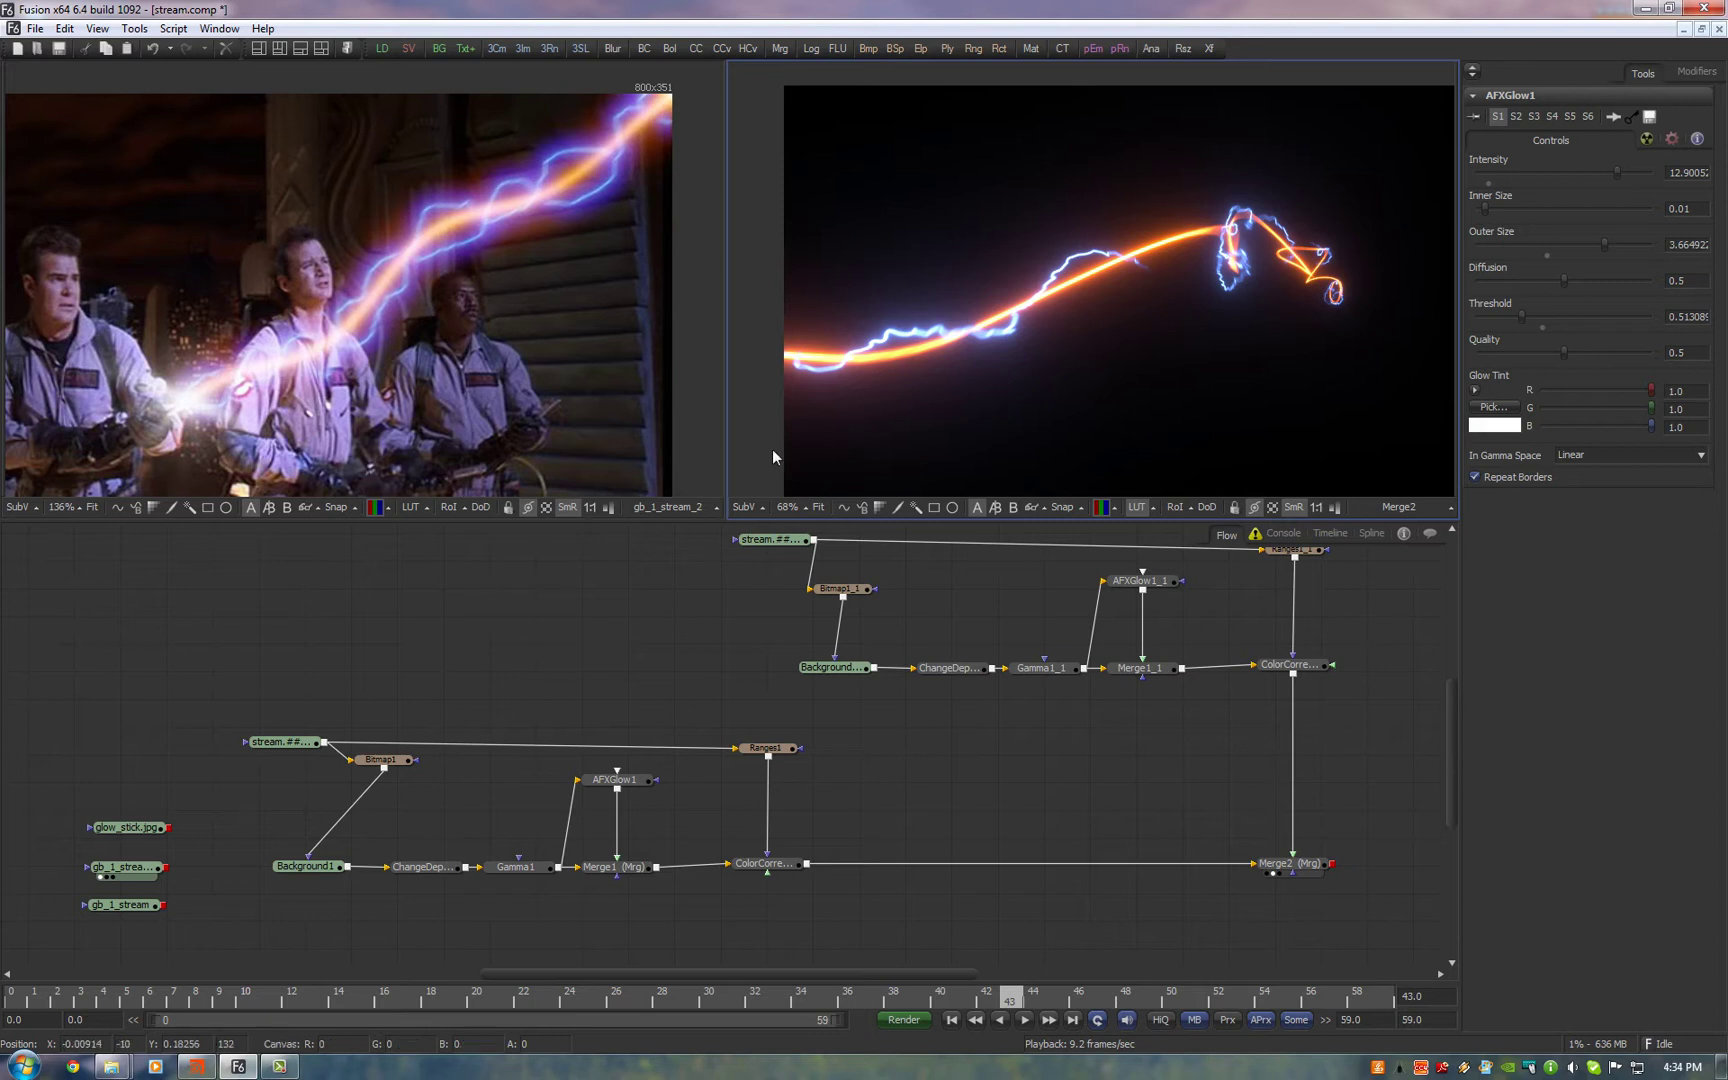
pyautogui.scroll(-1, 1086, 774)
pyautogui.scroll(-4, 1084, 767)
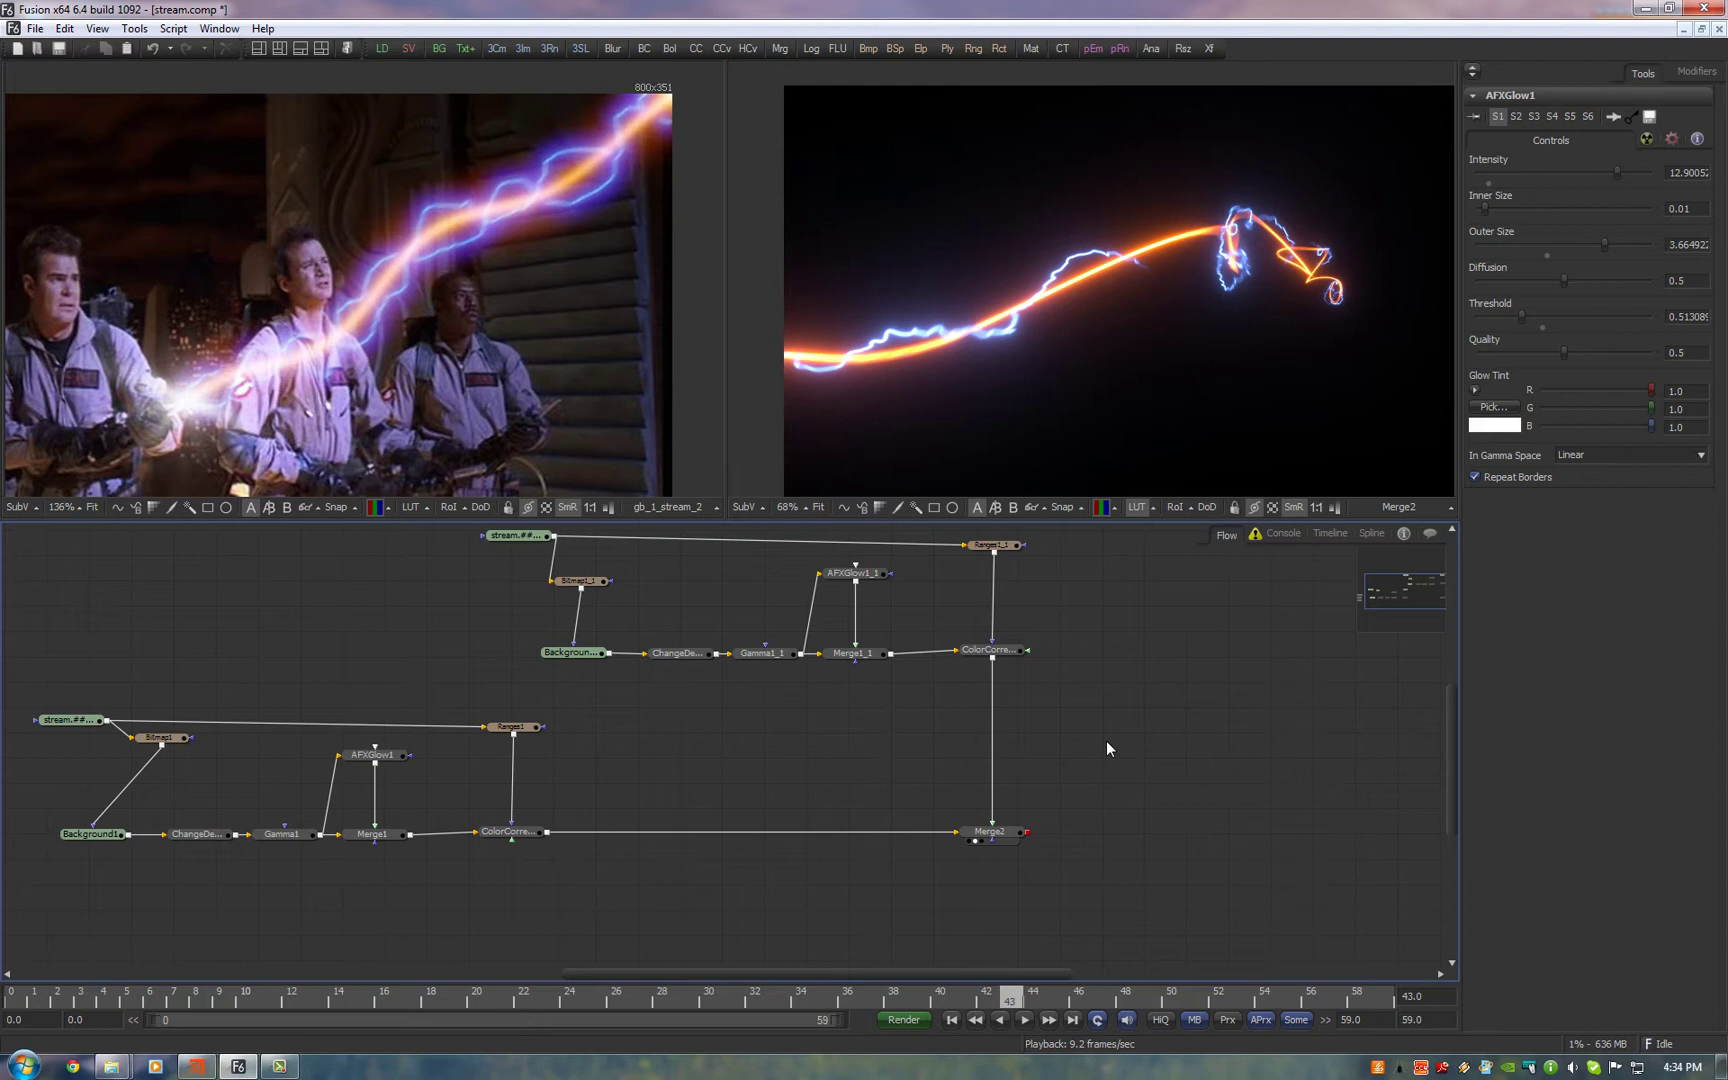
pyautogui.hscroll(-8, 1106, 740)
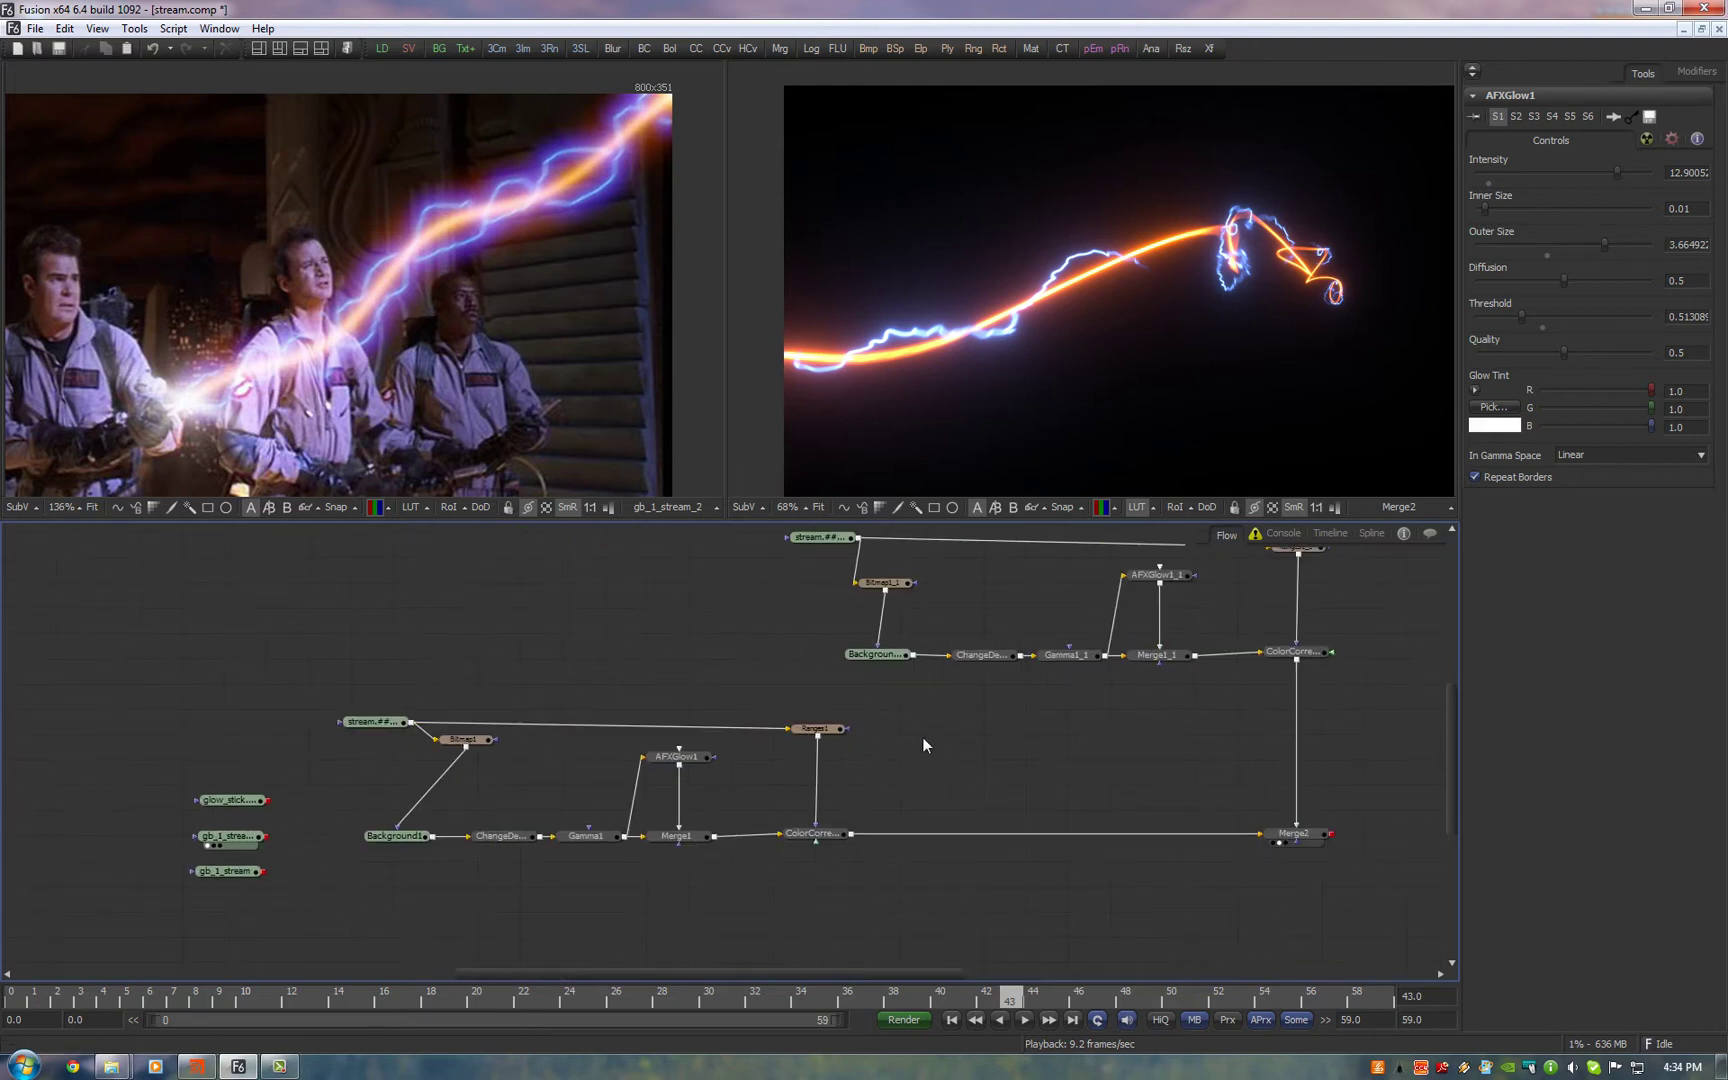
pyautogui.scroll(1, 920, 745)
pyautogui.scroll(1, 909, 777)
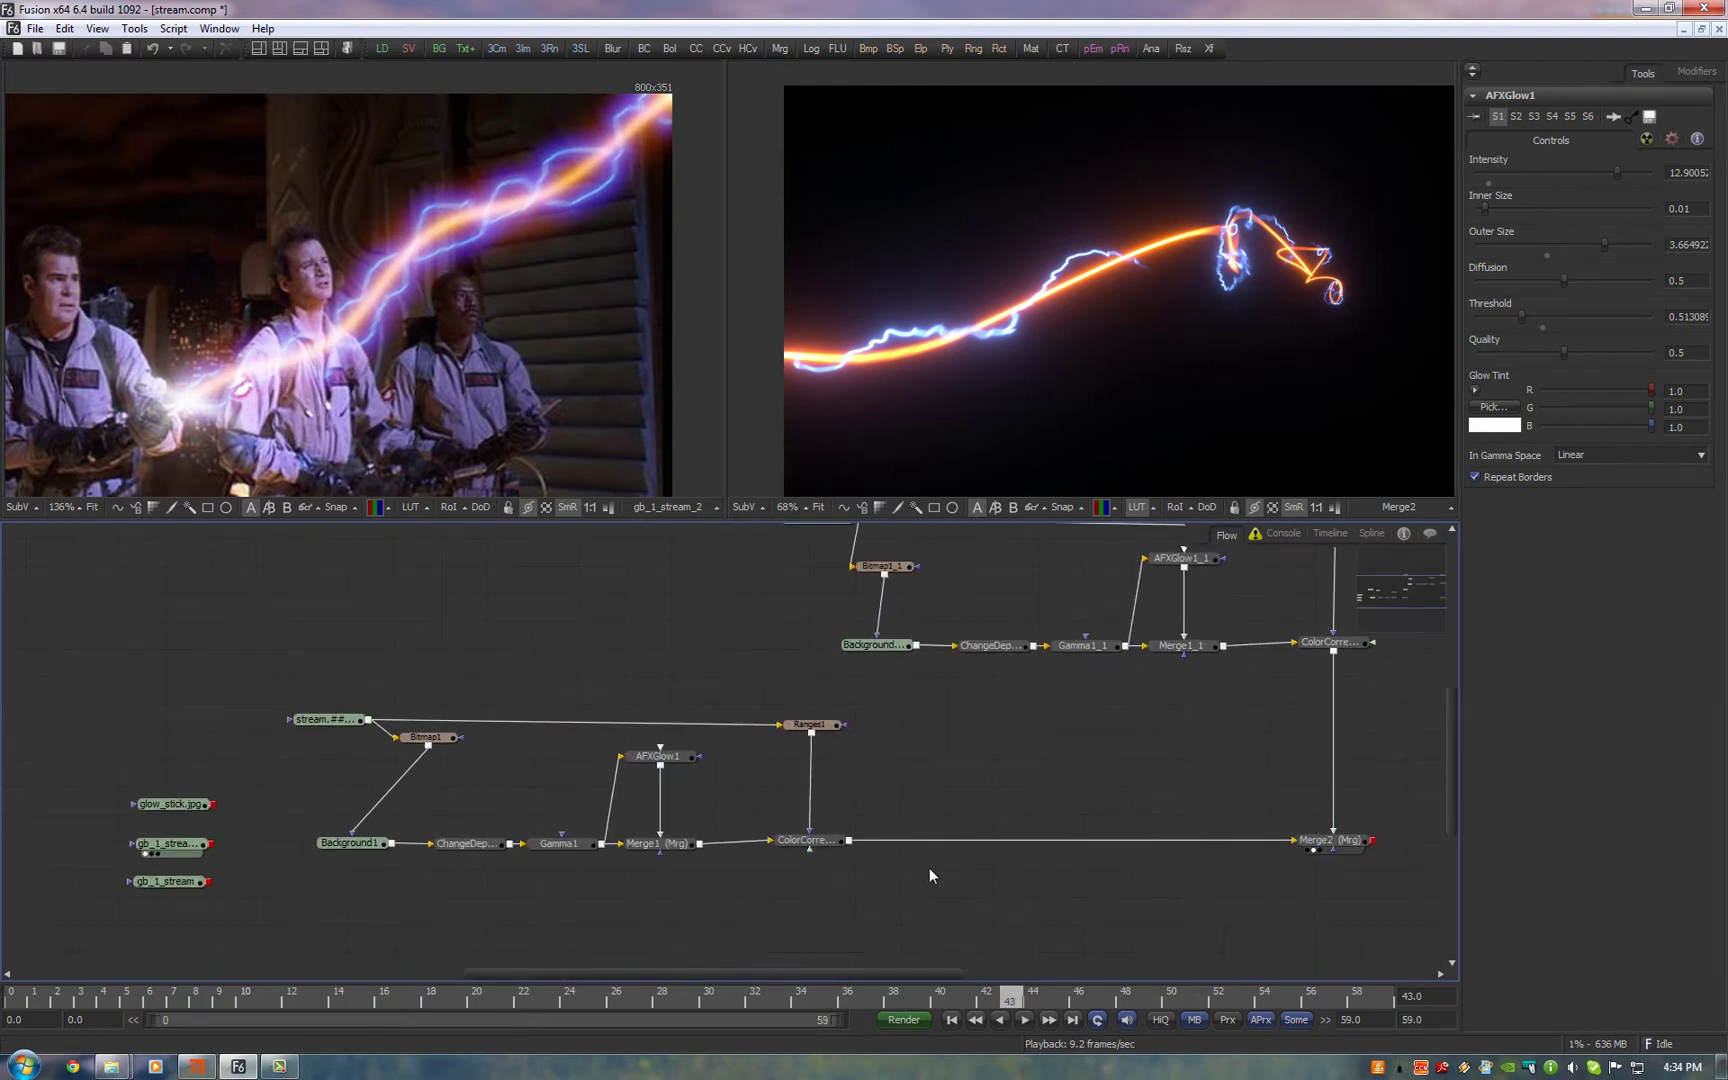
pyautogui.moveTo(900, 791)
pyautogui.mouseDown()
pyautogui.moveTo(813, 885)
pyautogui.moveTo(999, 285)
pyautogui.mouseUp()
pyautogui.scroll(1, 880, 772)
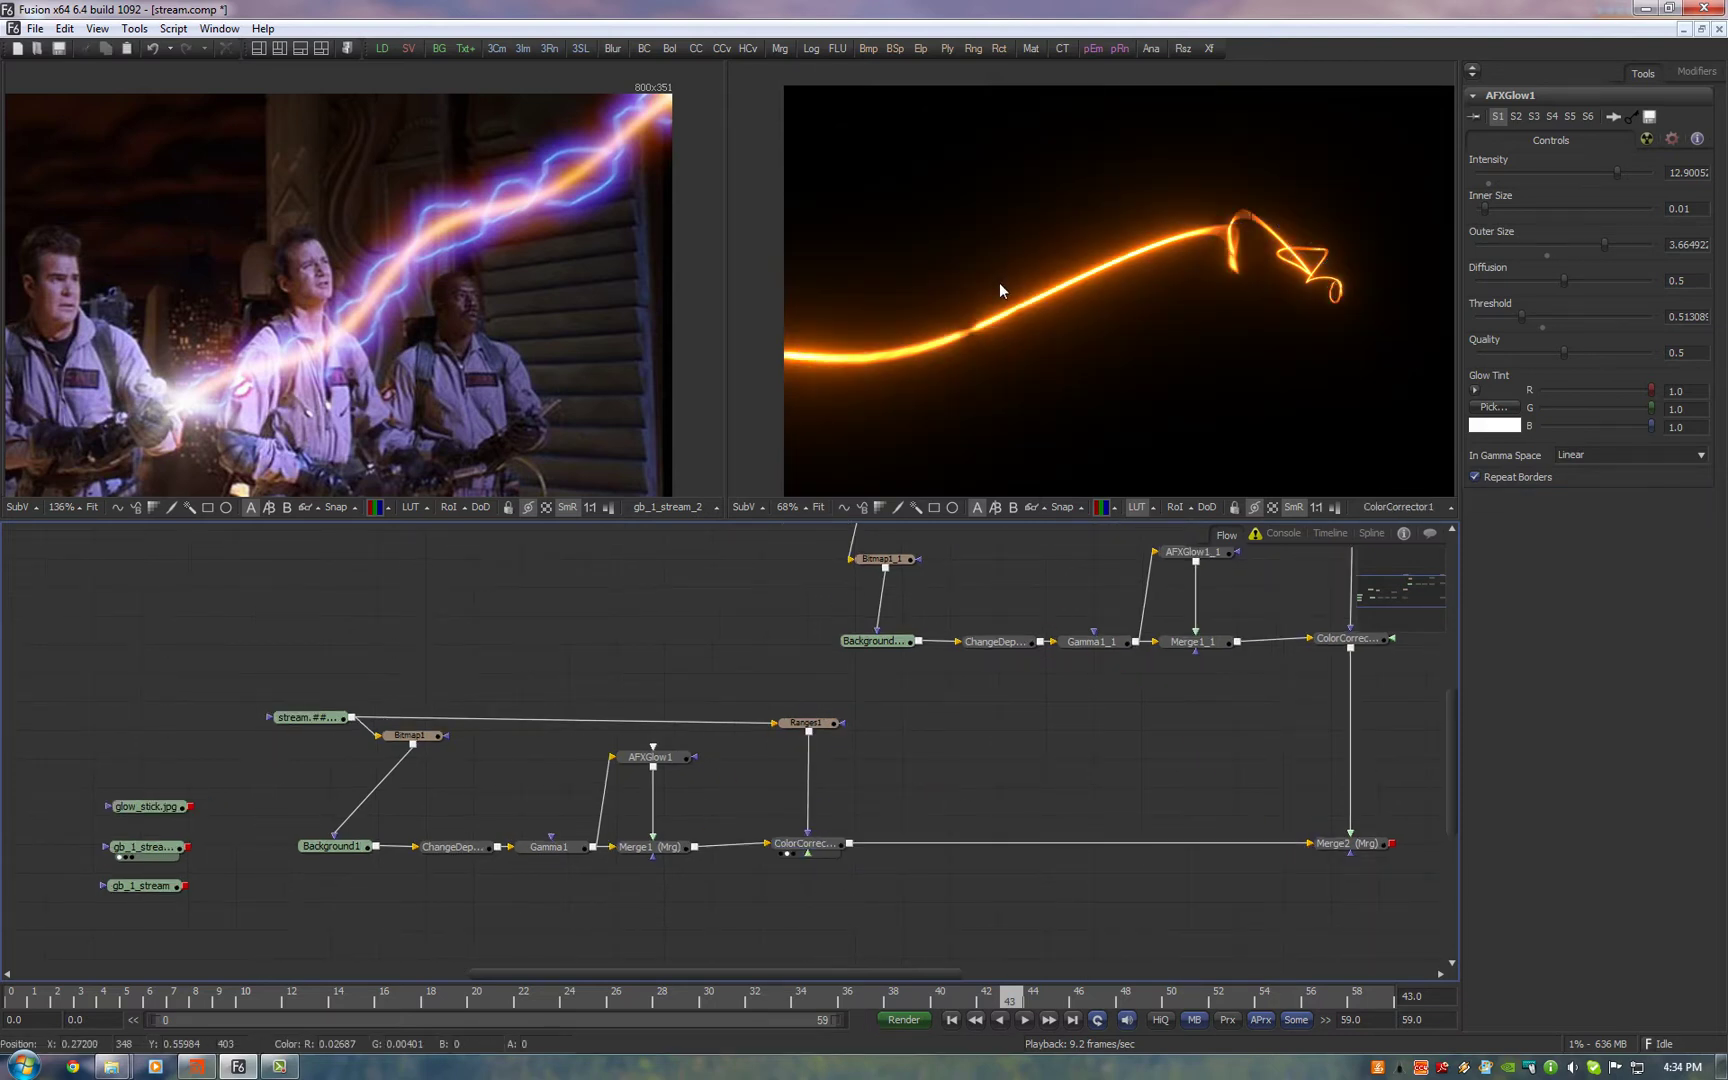
# Add an AFX Glow node (AFXGlow2) fed by Gamma1's output
pyautogui.hotkey('ctrl', 'space')
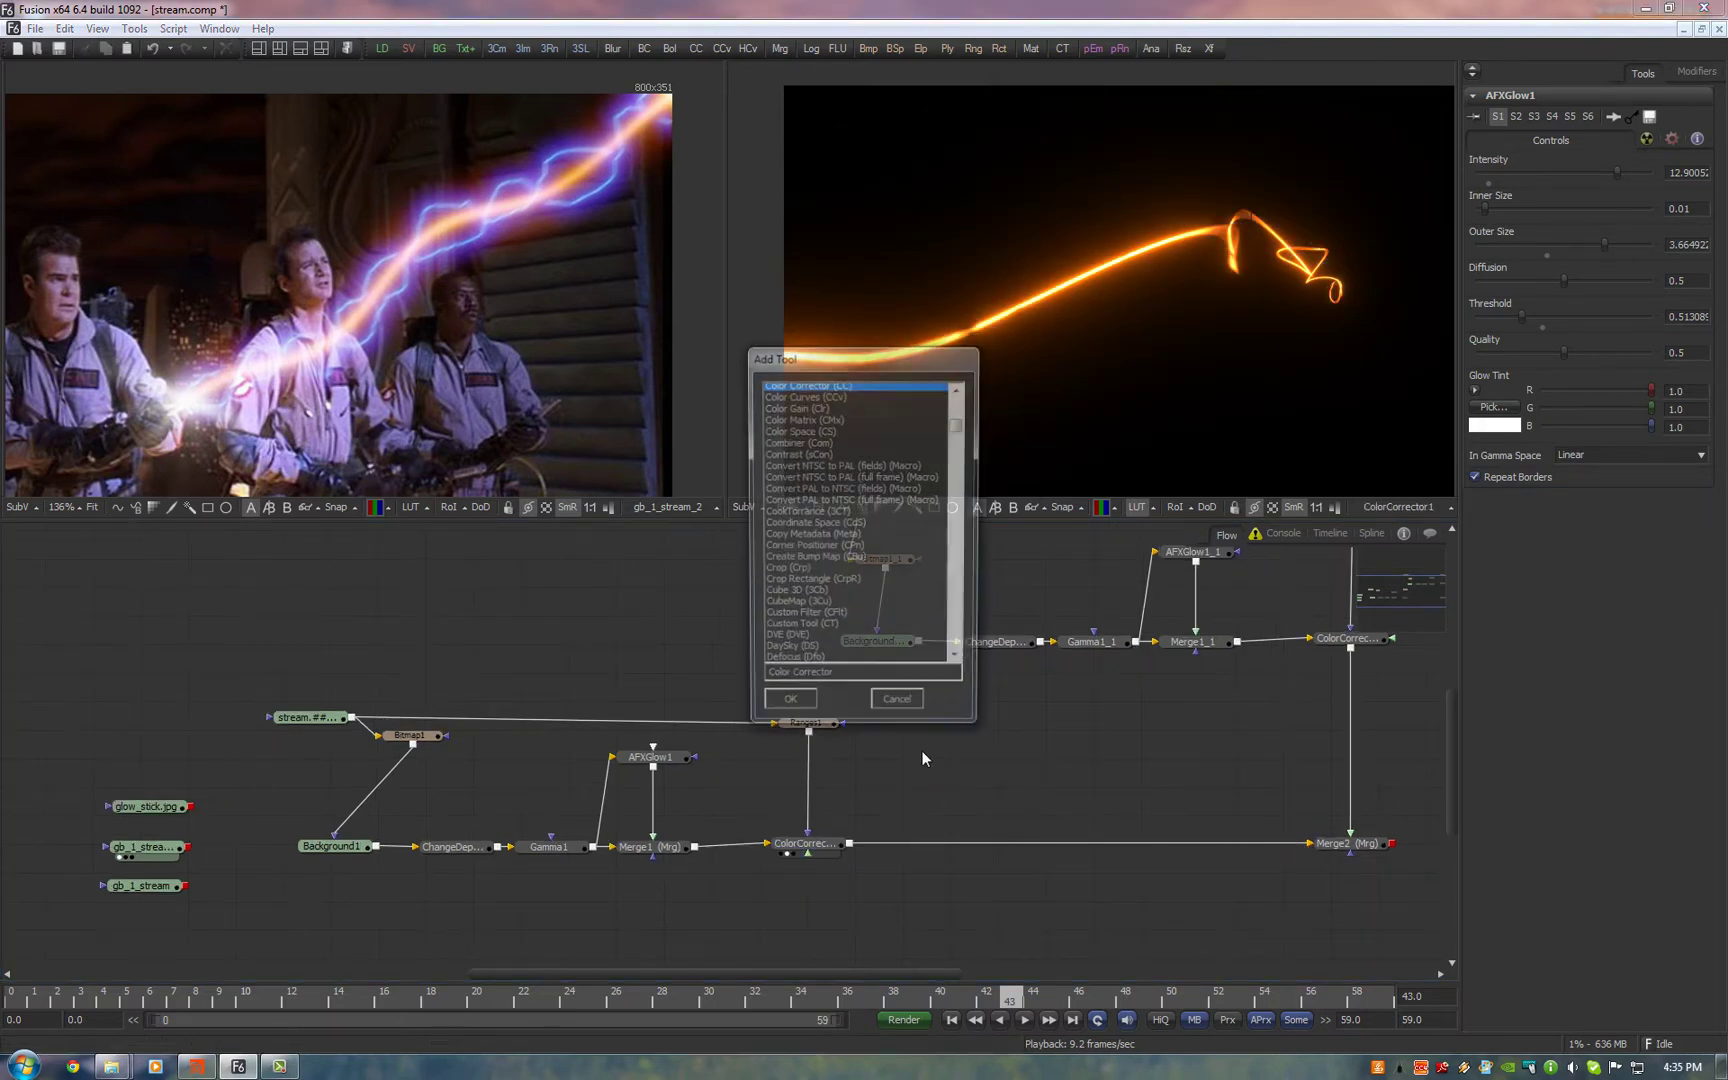
pyautogui.write('glow')
pyautogui.press('Up')
pyautogui.press('Up')
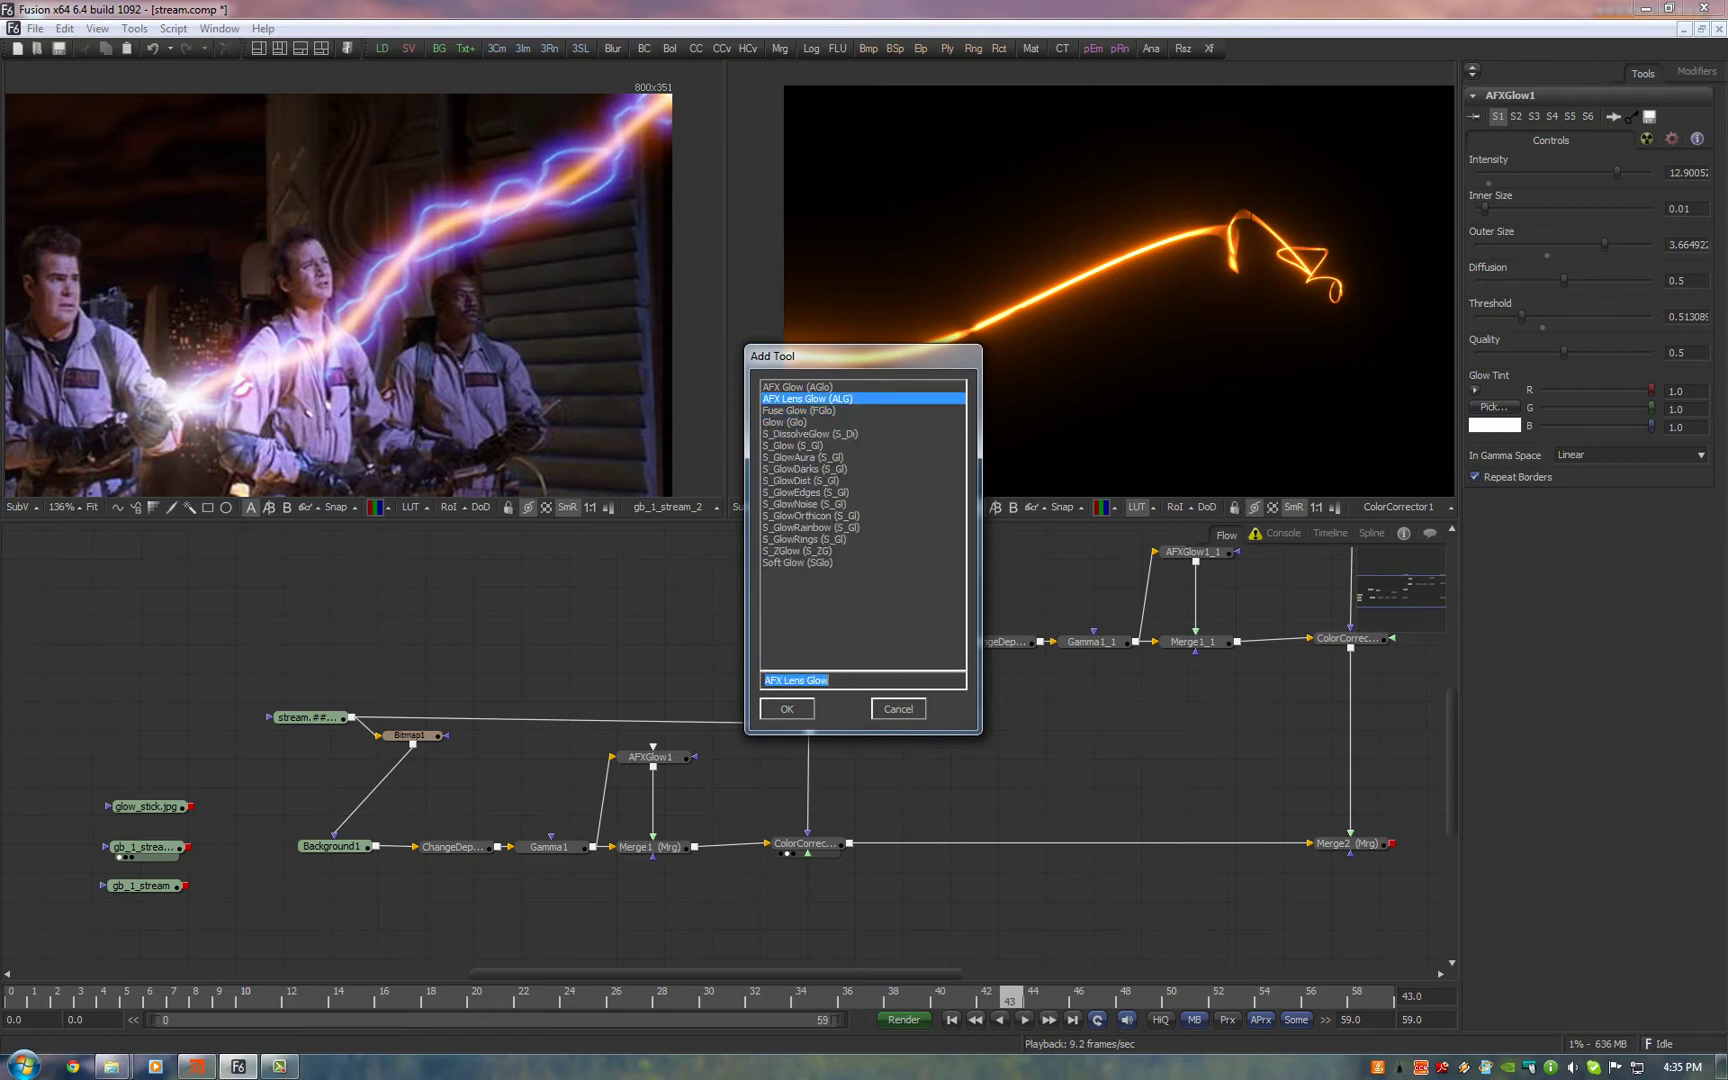
pyautogui.press('Return')
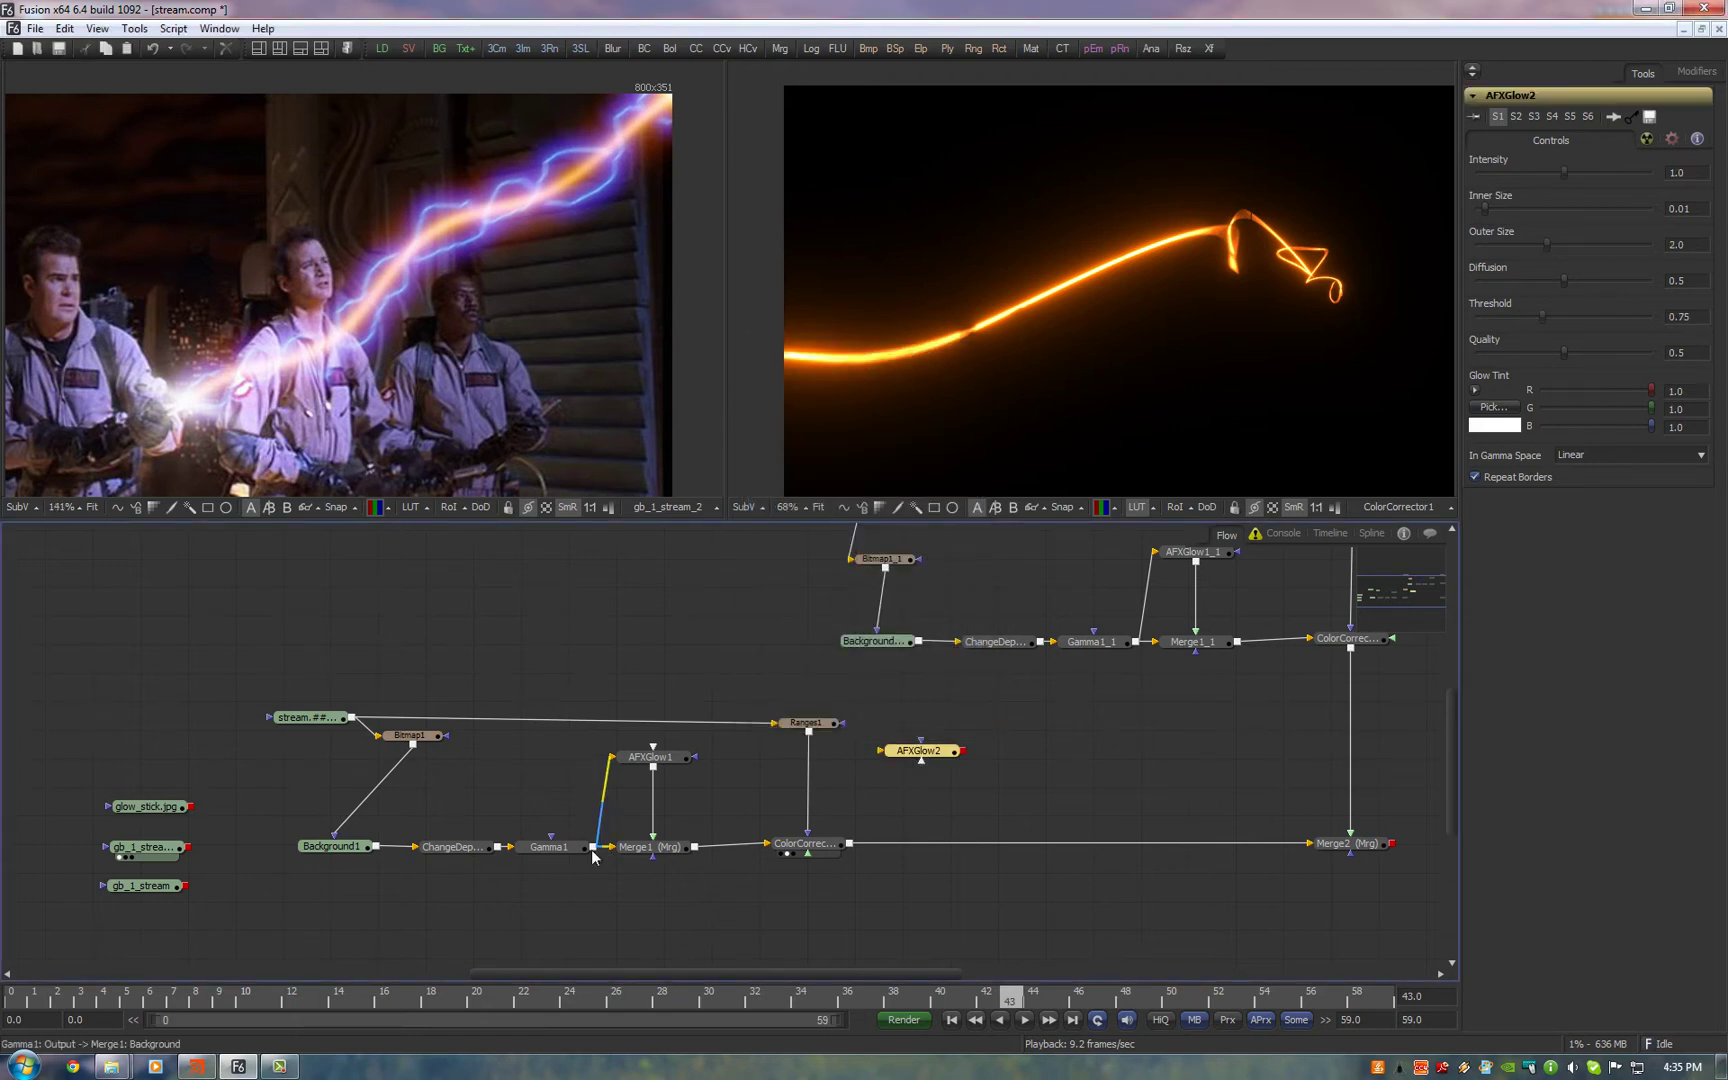
pyautogui.moveTo(593, 848); pyautogui.dragTo(1025, 370)
# Set AFXGlow2 to threshold 0, outer size about 4.16, inner size 0.225, red tint, intensity 2.76
pyautogui.click(920, 739)
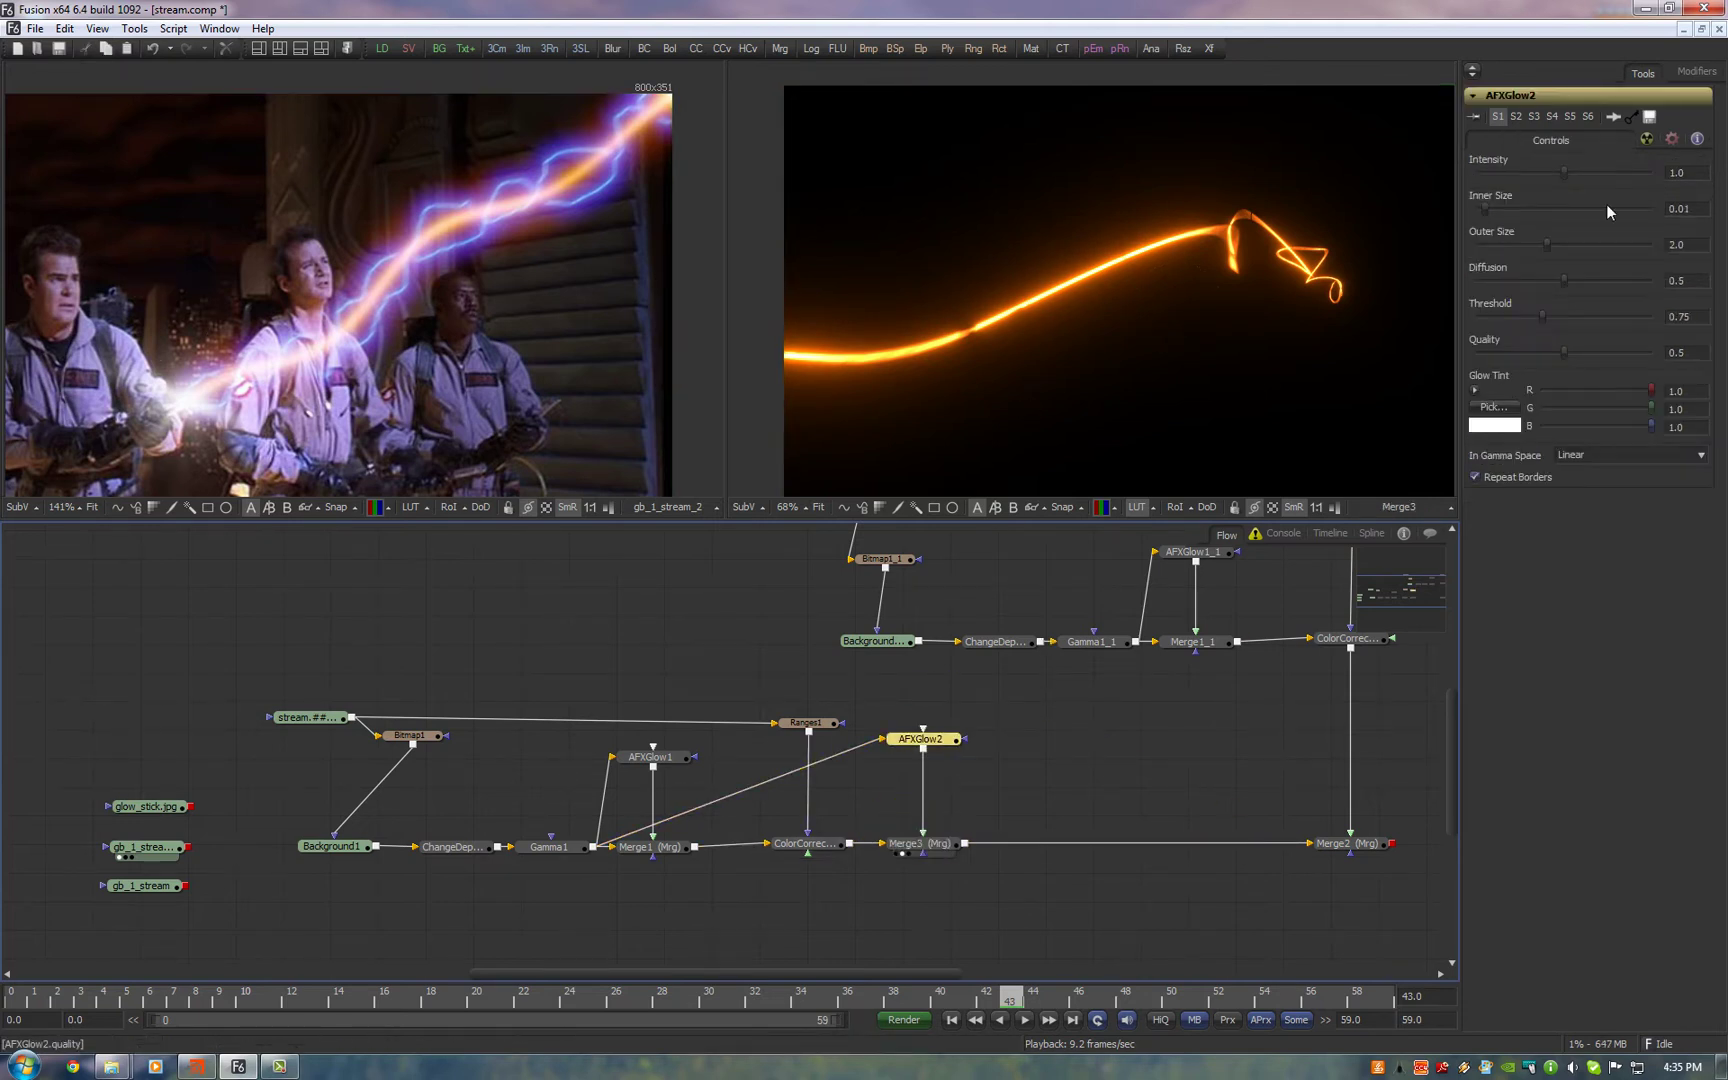
pyautogui.moveTo(1546, 316); pyautogui.dragTo(1478, 318)
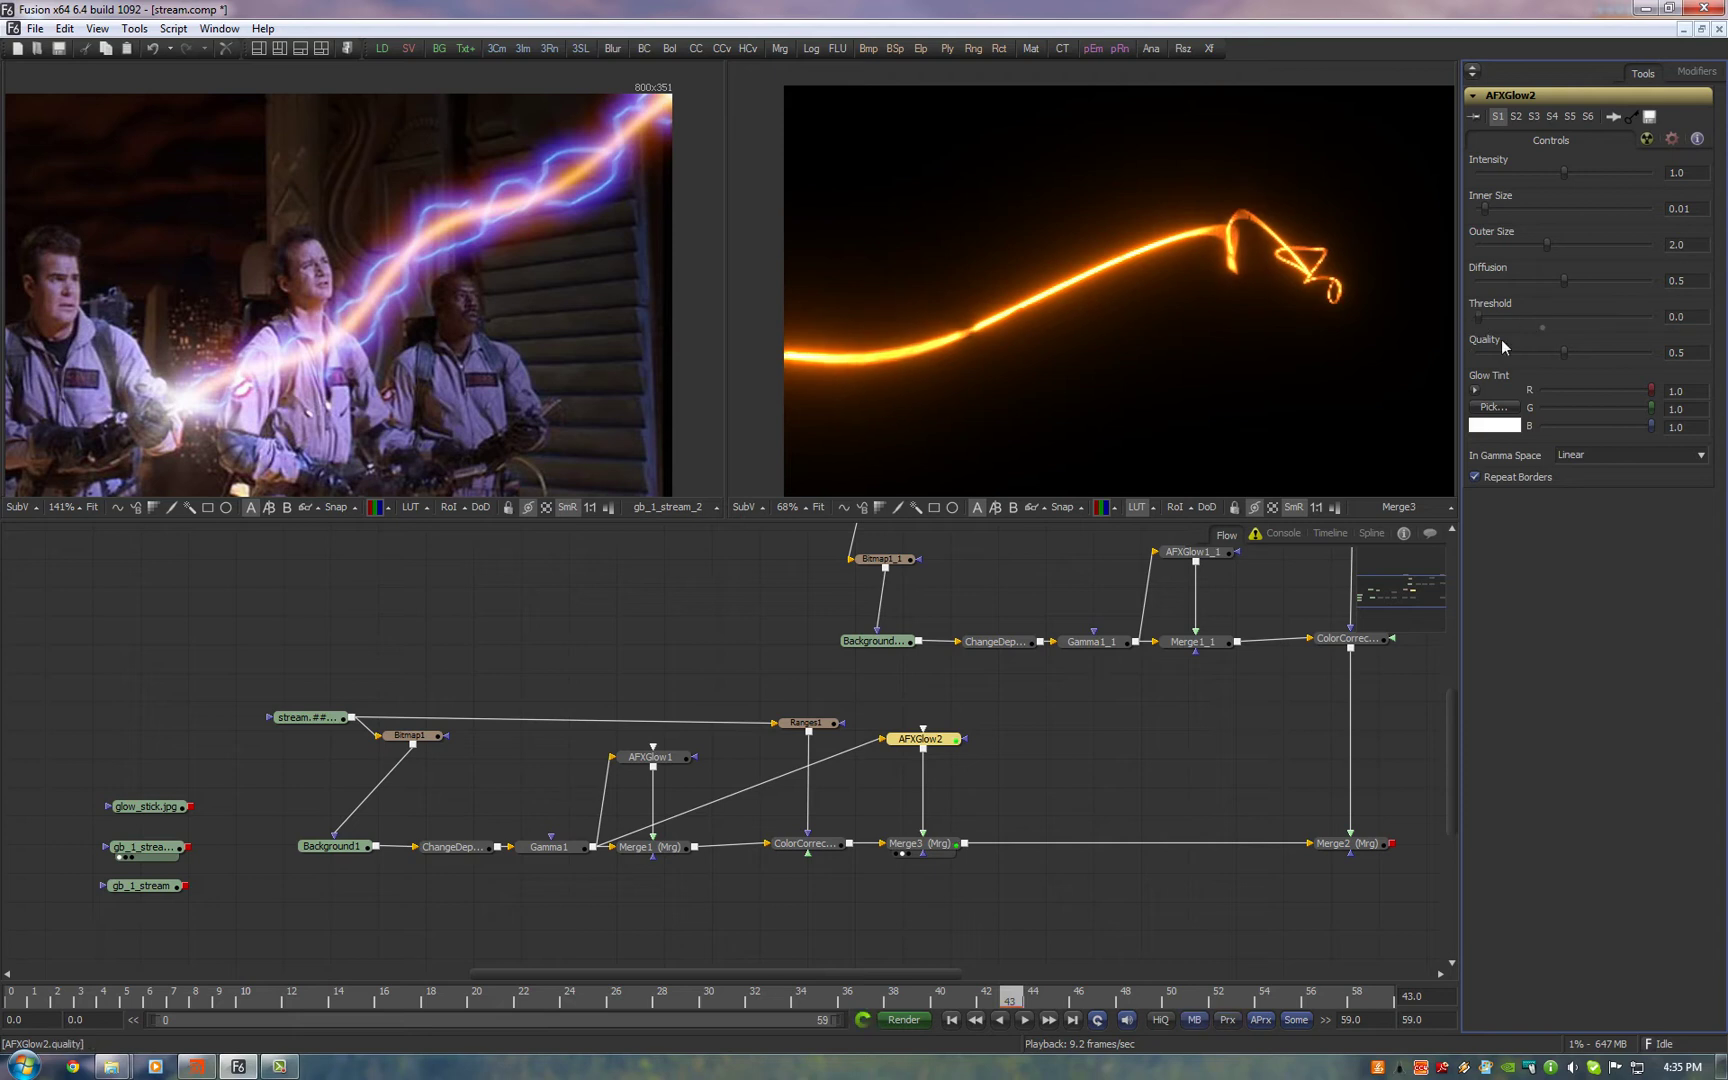
pyautogui.moveTo(1546, 251); pyautogui.dragTo(1621, 246)
pyautogui.write('10')
pyautogui.press('Tab')
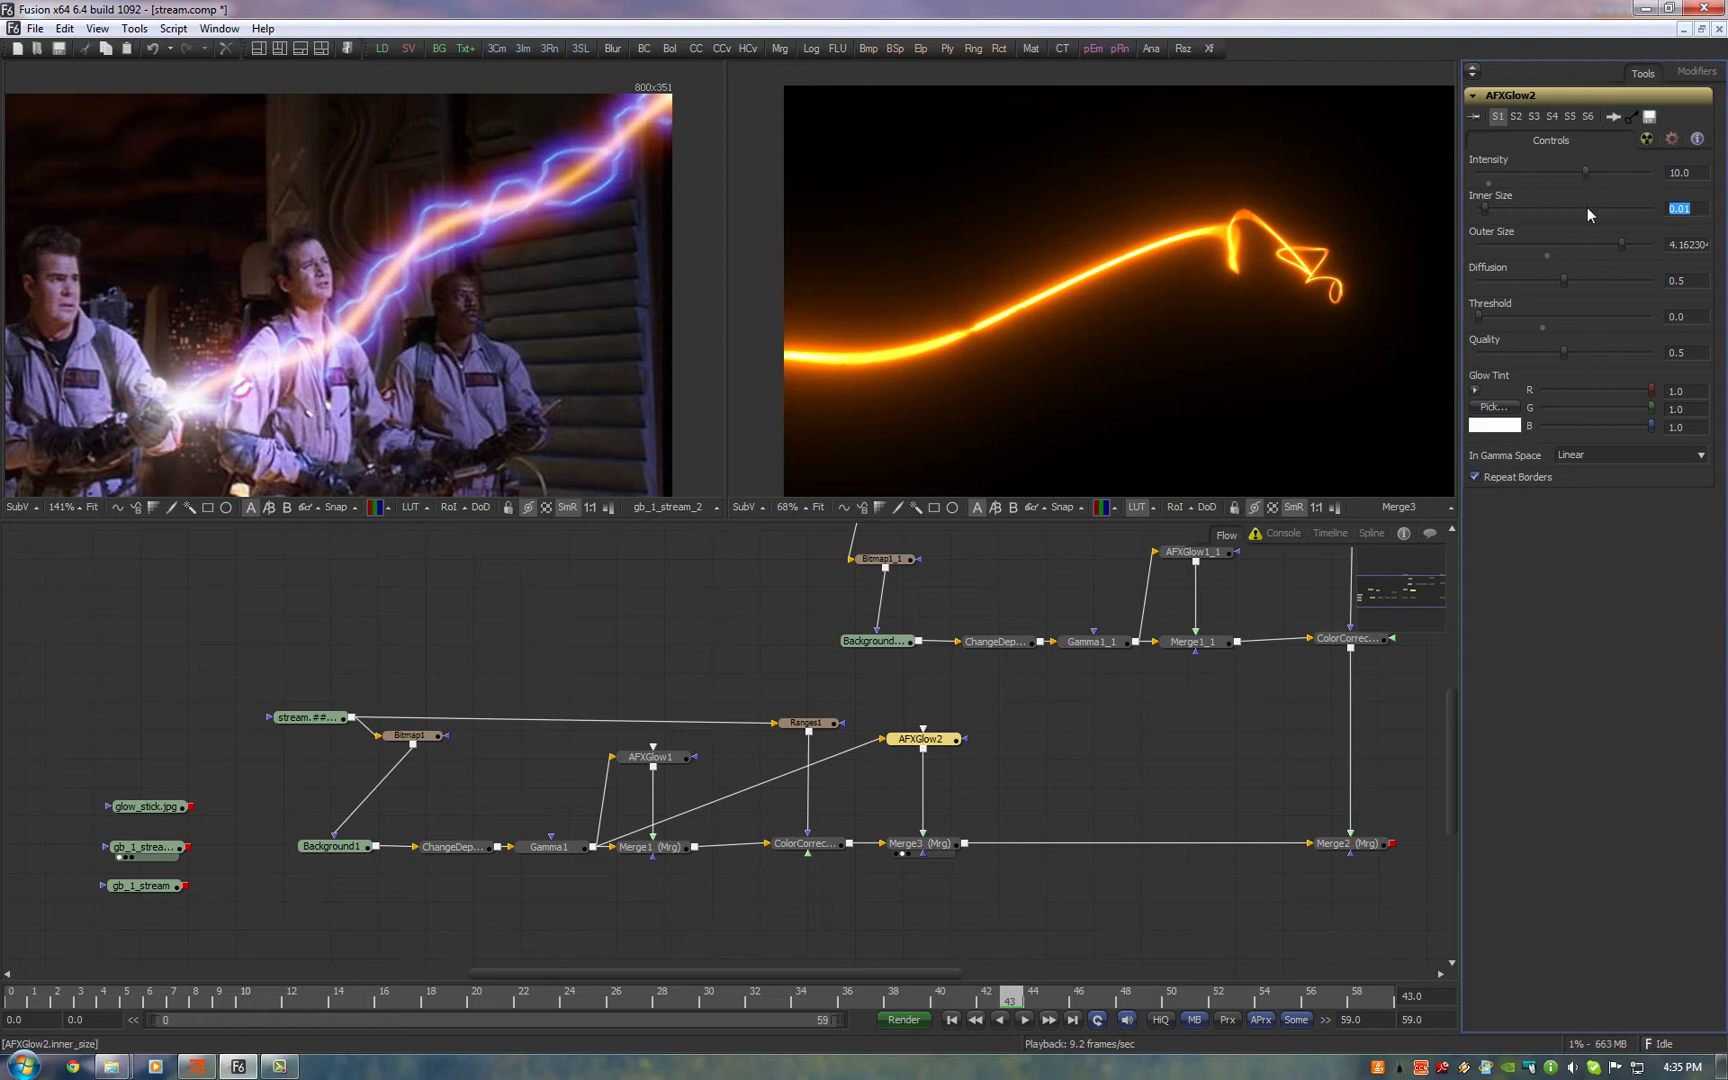
pyautogui.moveTo(1486, 211); pyautogui.dragTo(1635, 214)
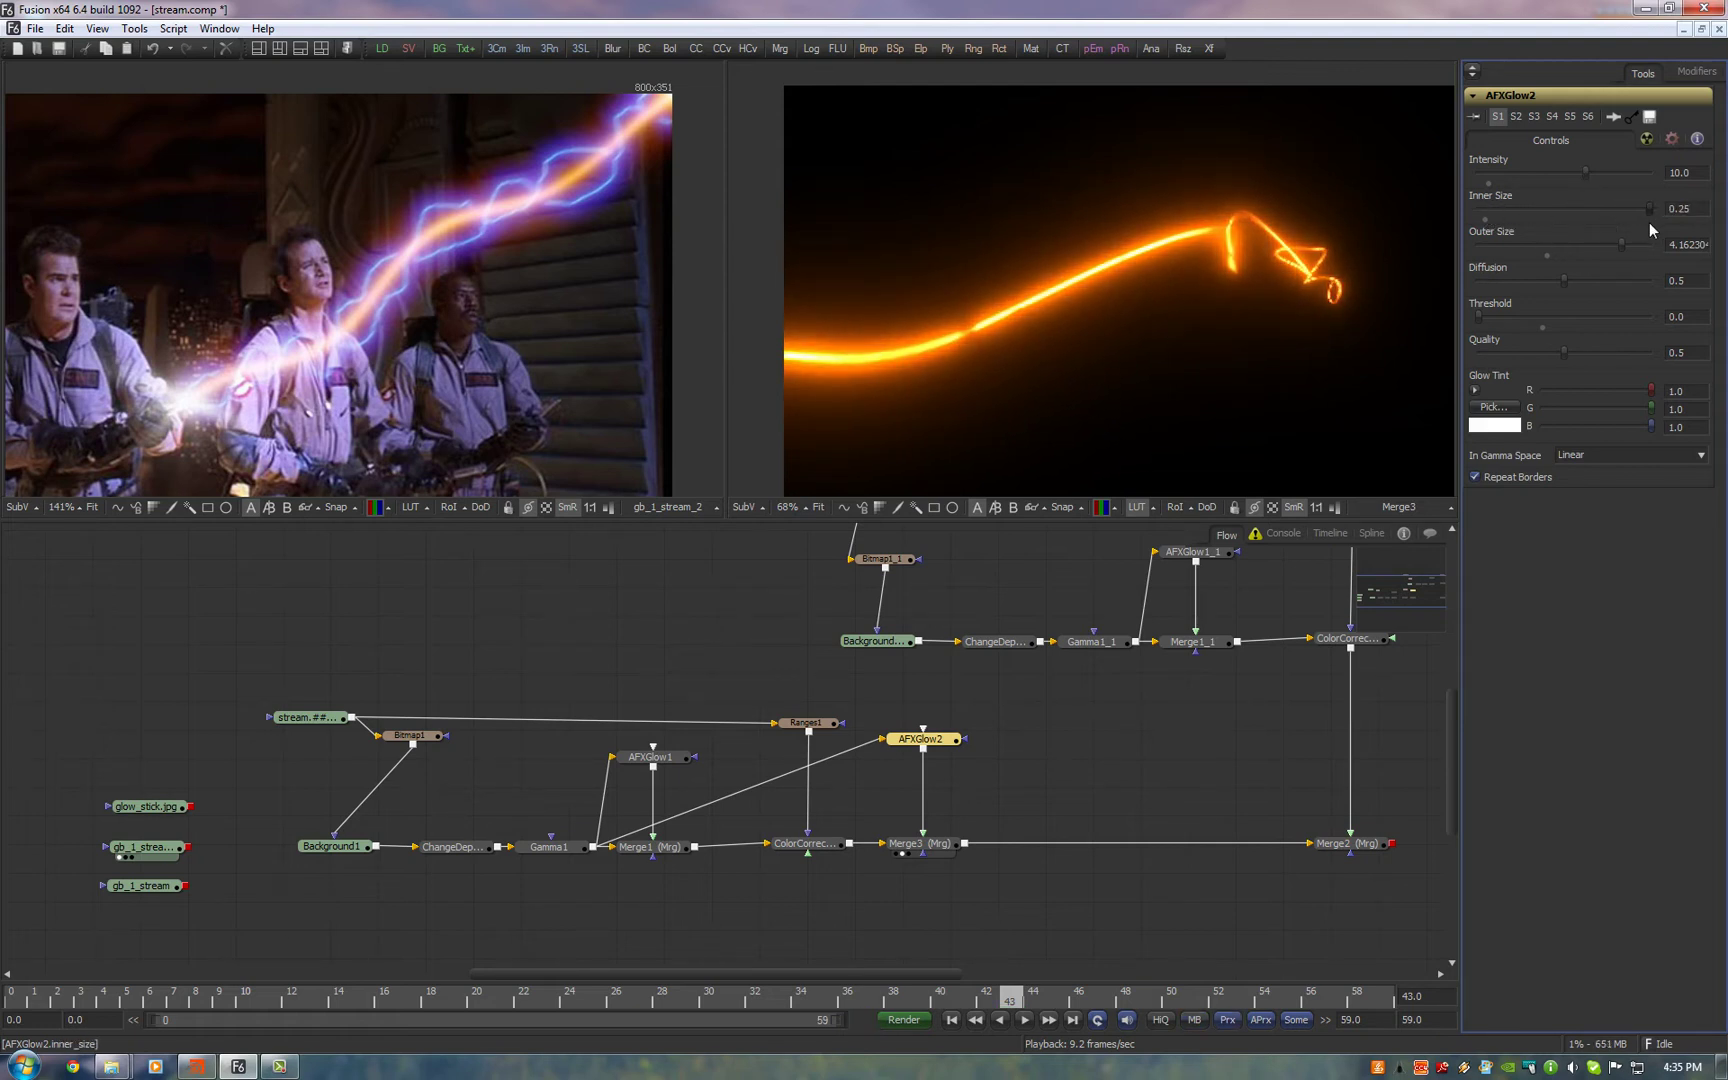
pyautogui.click(1476, 390)
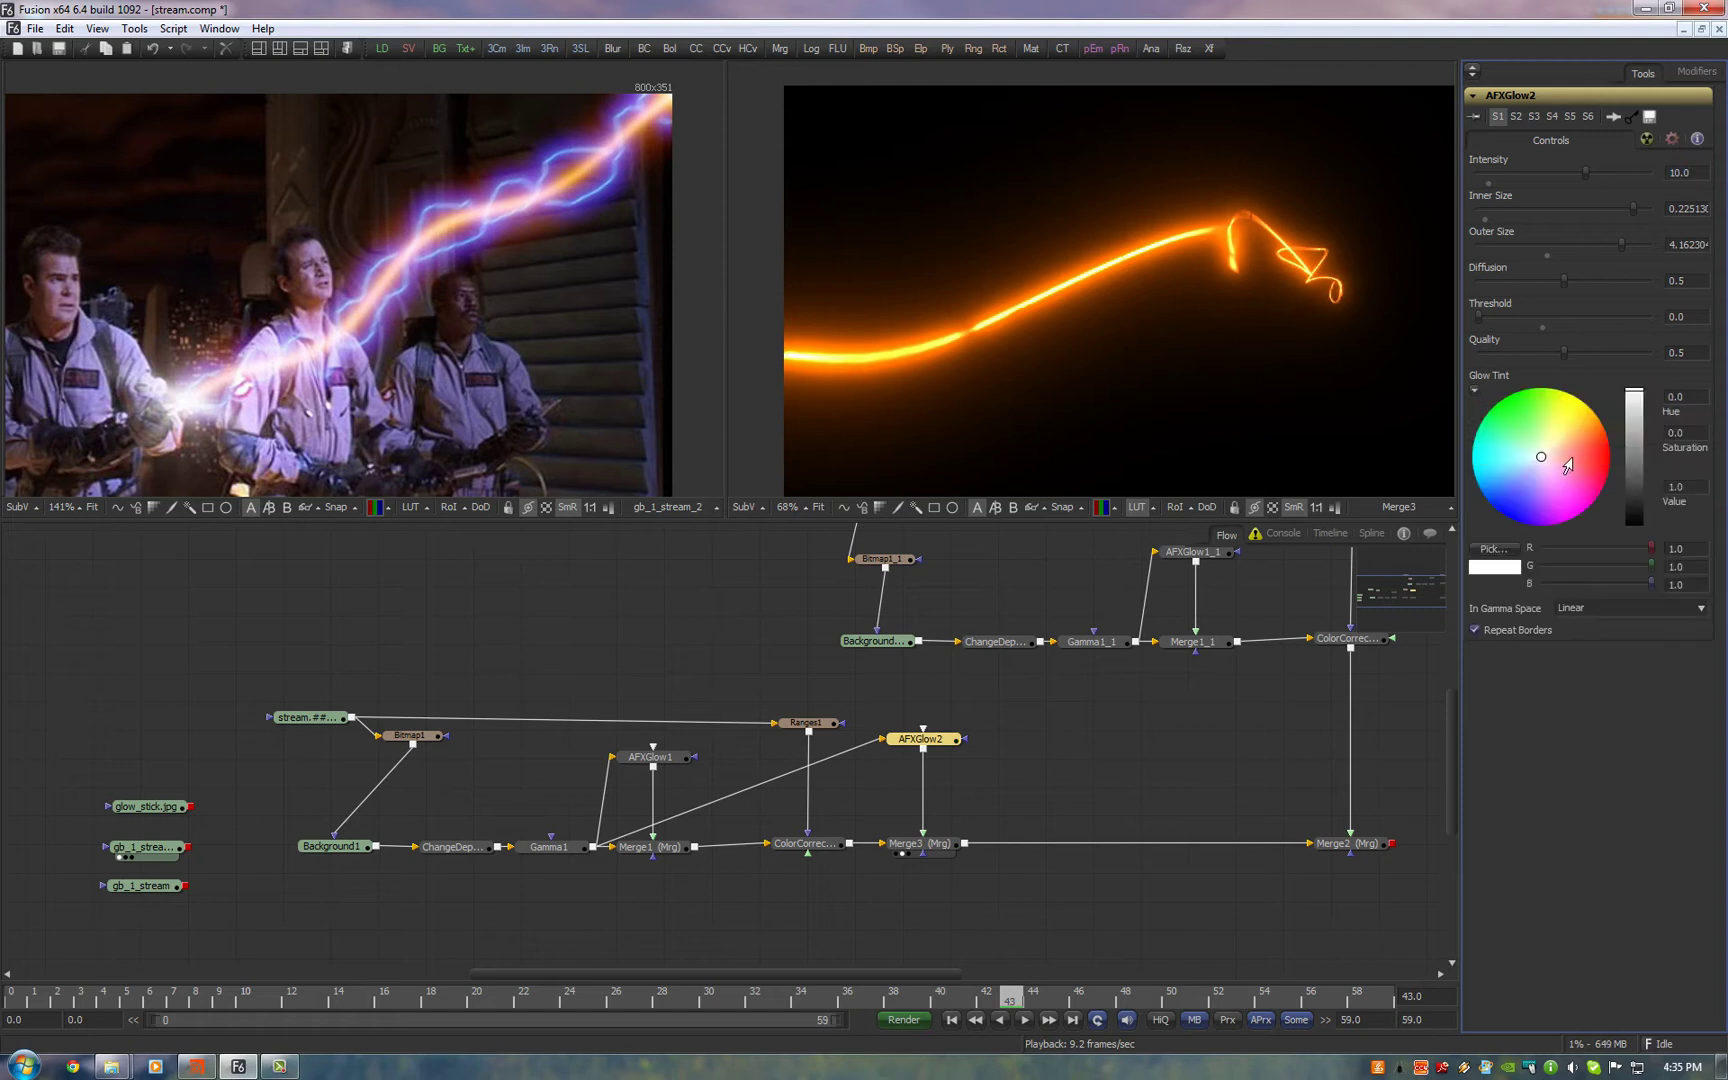
pyautogui.moveTo(1568, 466); pyautogui.dragTo(1590, 453)
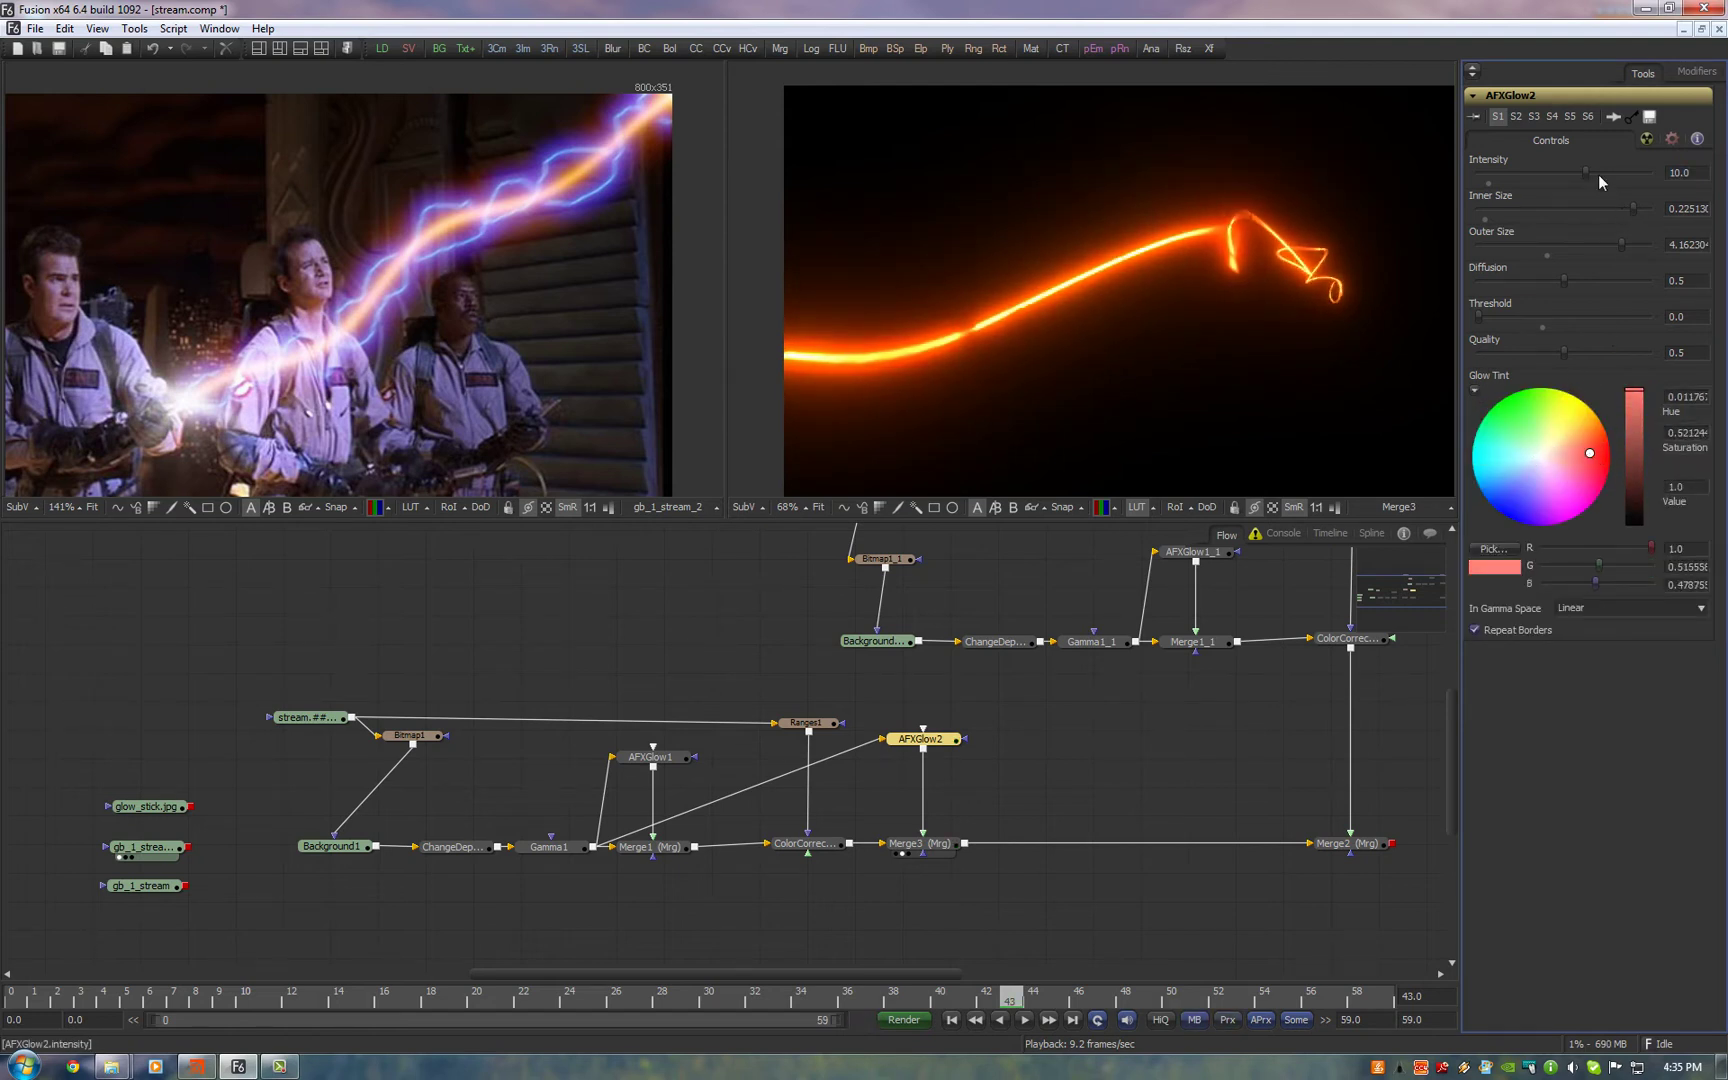
pyautogui.moveTo(1567, 171); pyautogui.dragTo(1516, 188)
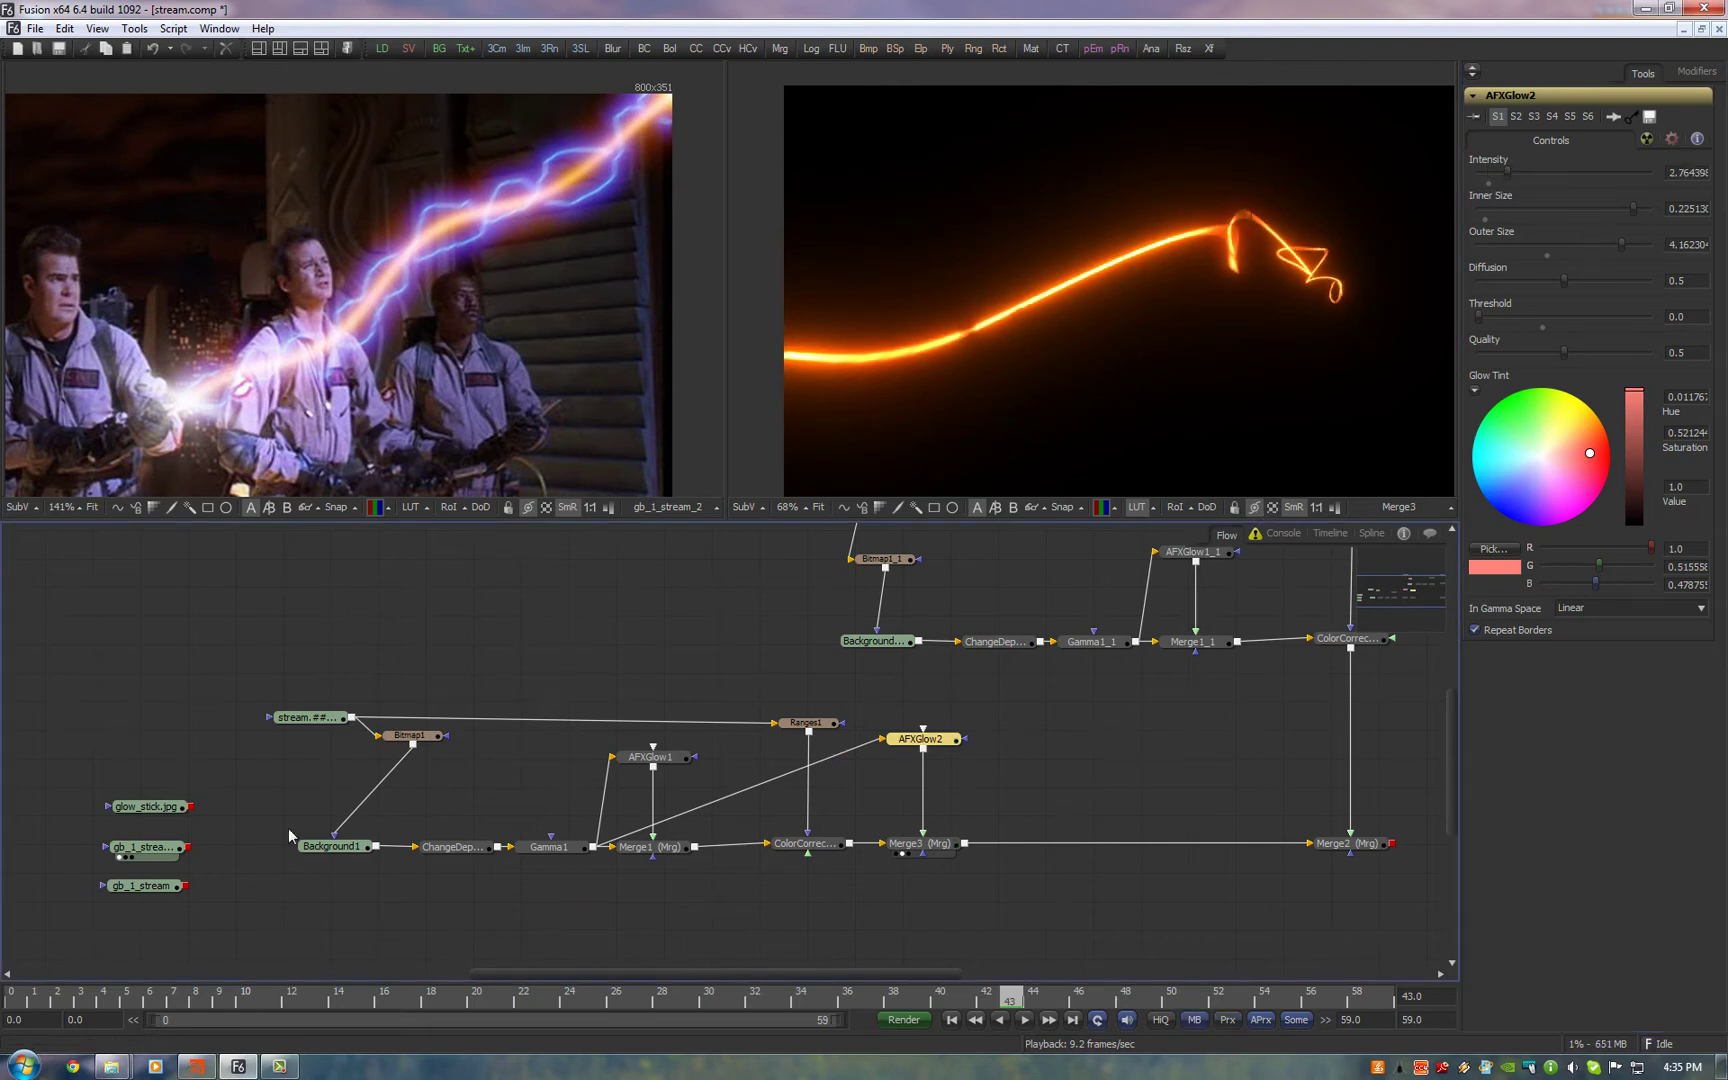
# View the gb_1_stream, gb_1_stream_2 and glow_stick.jpg references in turn
pyautogui.click(118, 895)
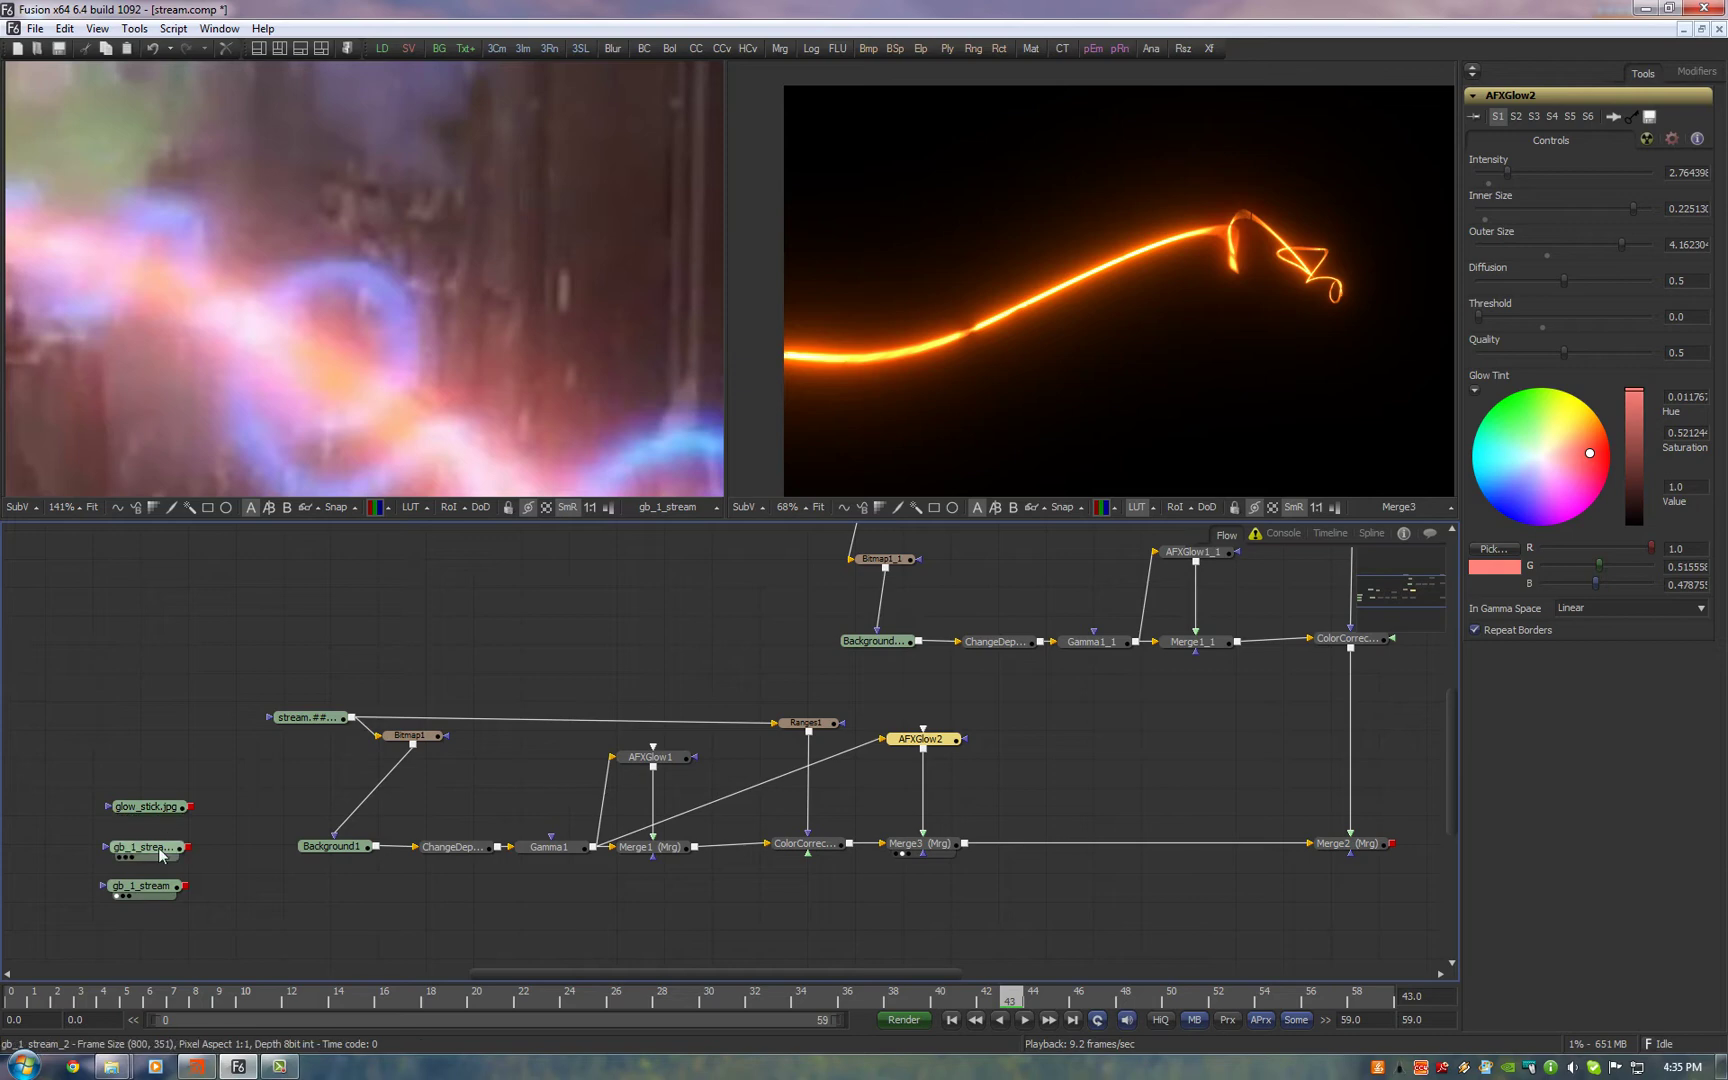
pyautogui.click(120, 857)
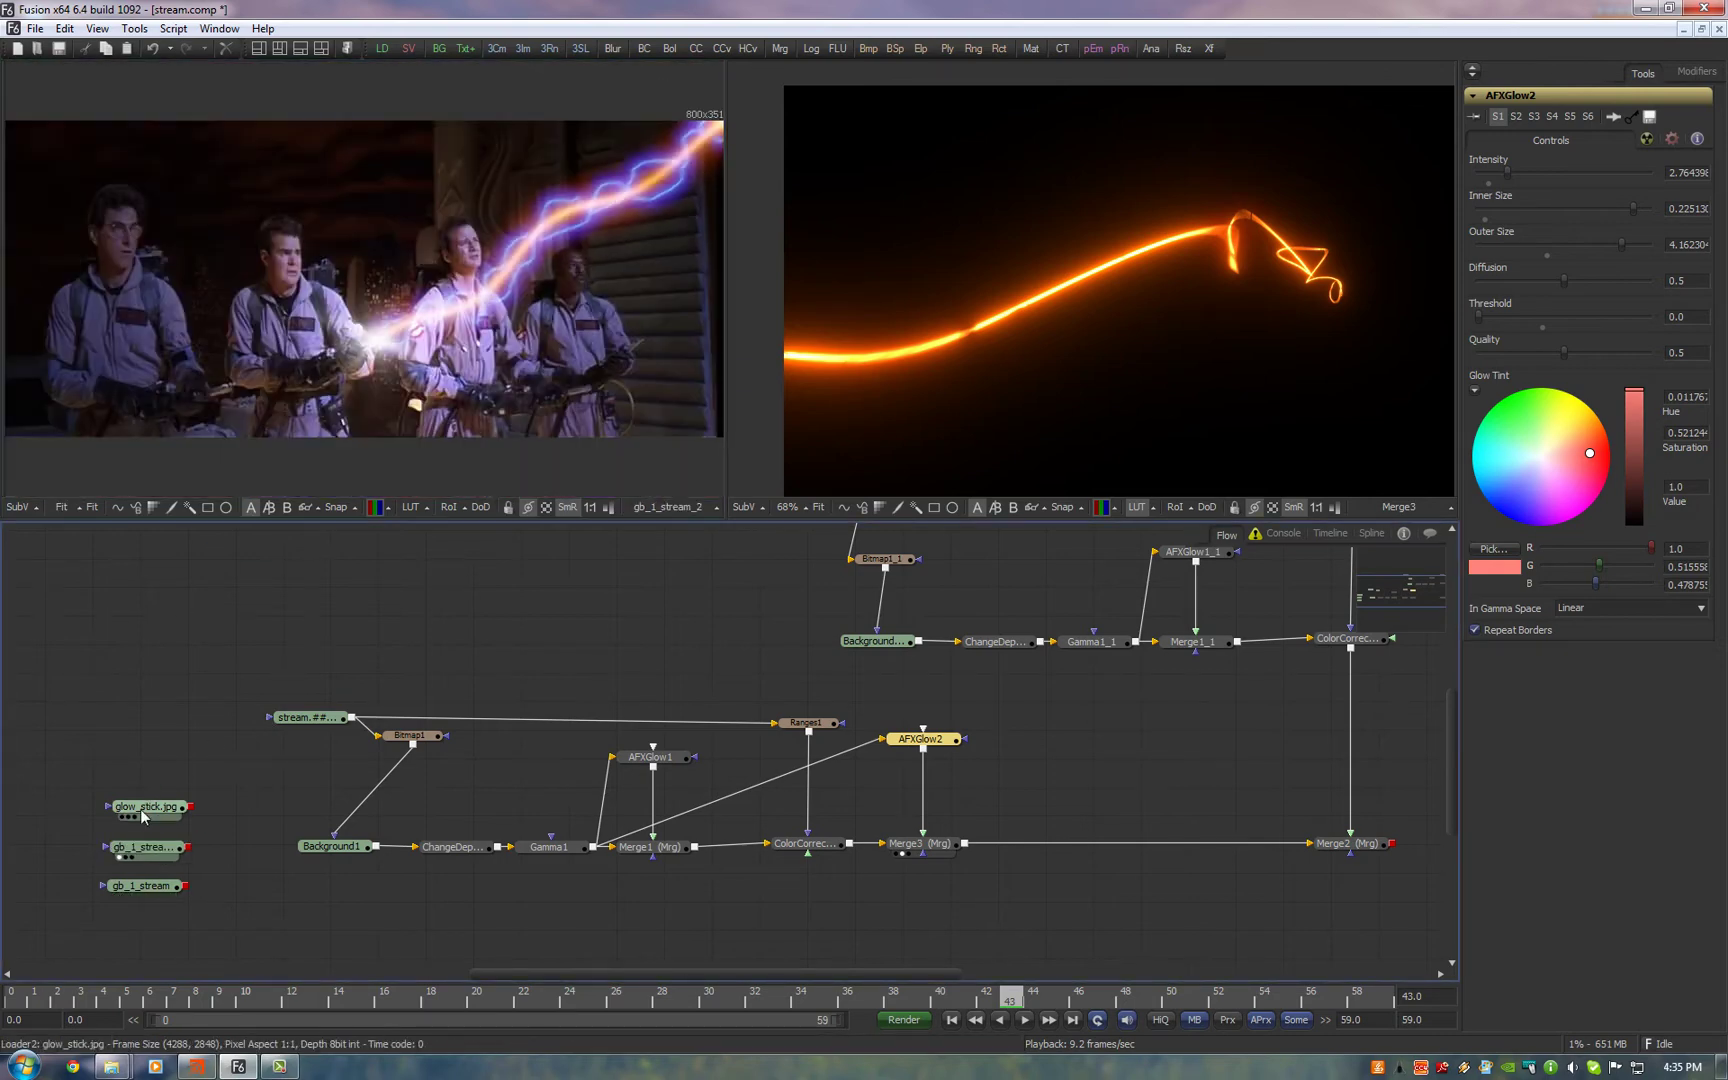
pyautogui.click(126, 816)
pyautogui.scroll(4, 408, 300)
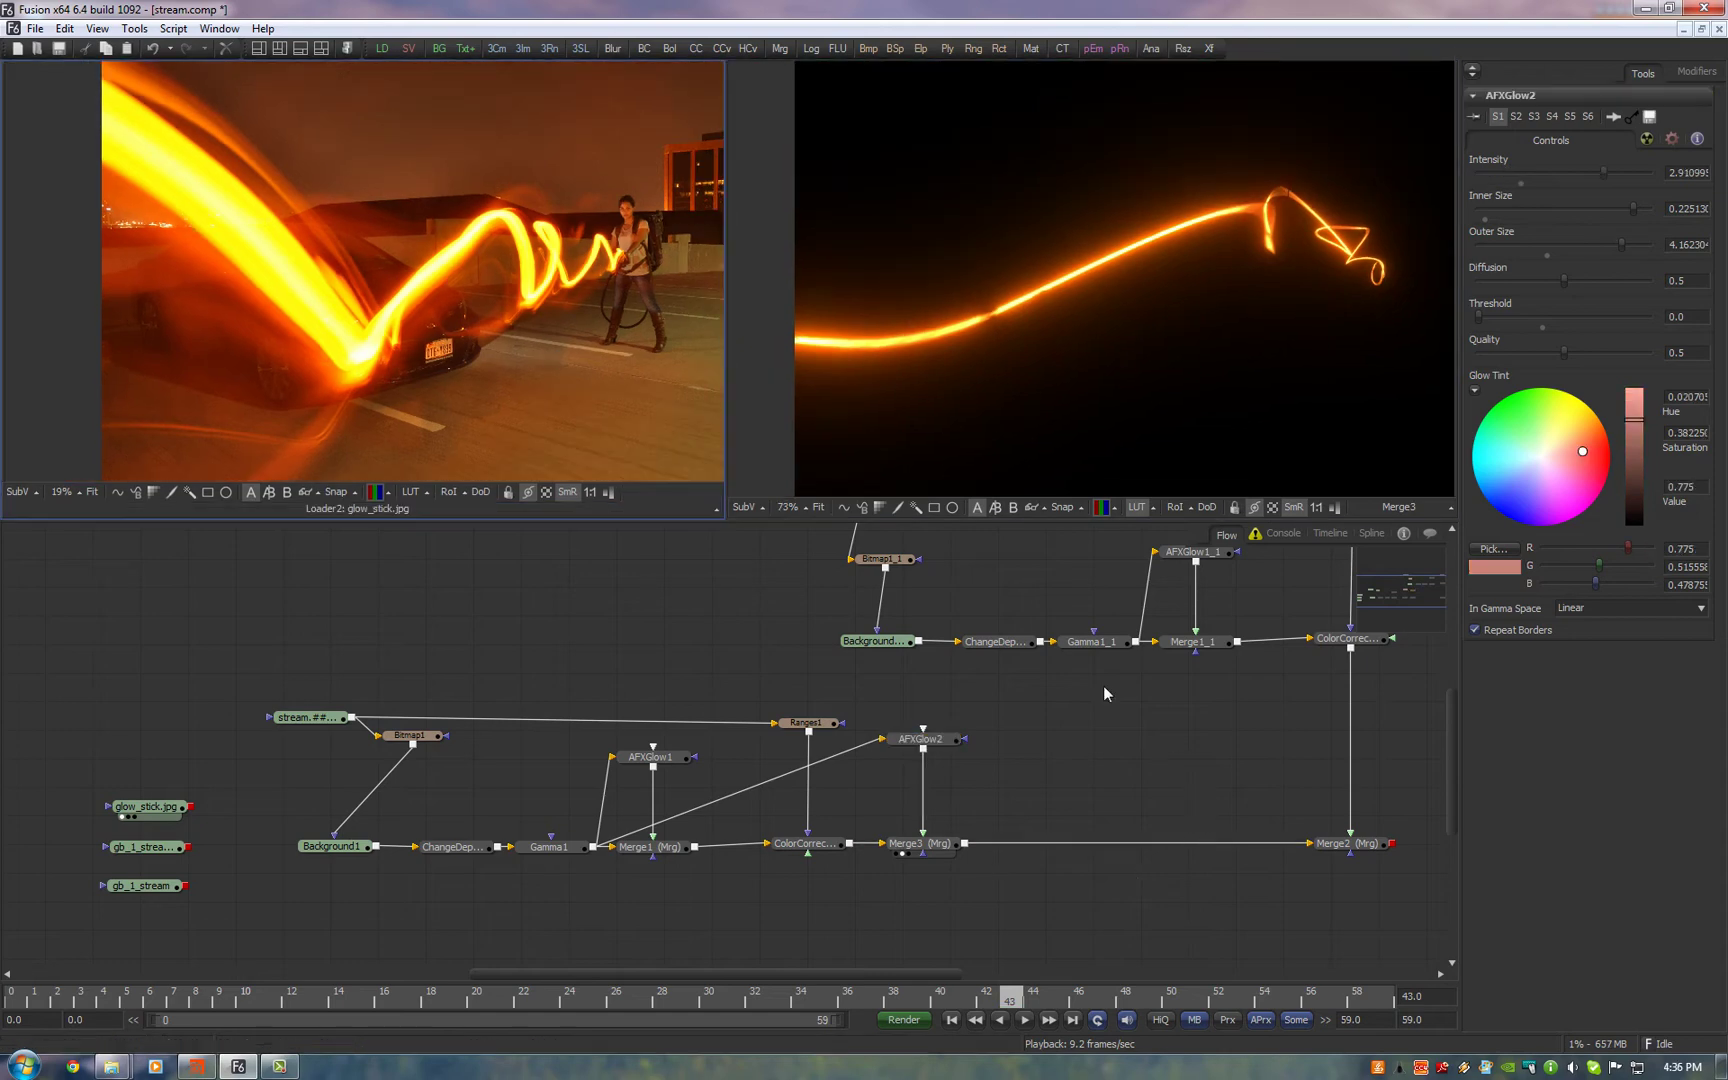
pyautogui.scroll(-2, 1141, 760)
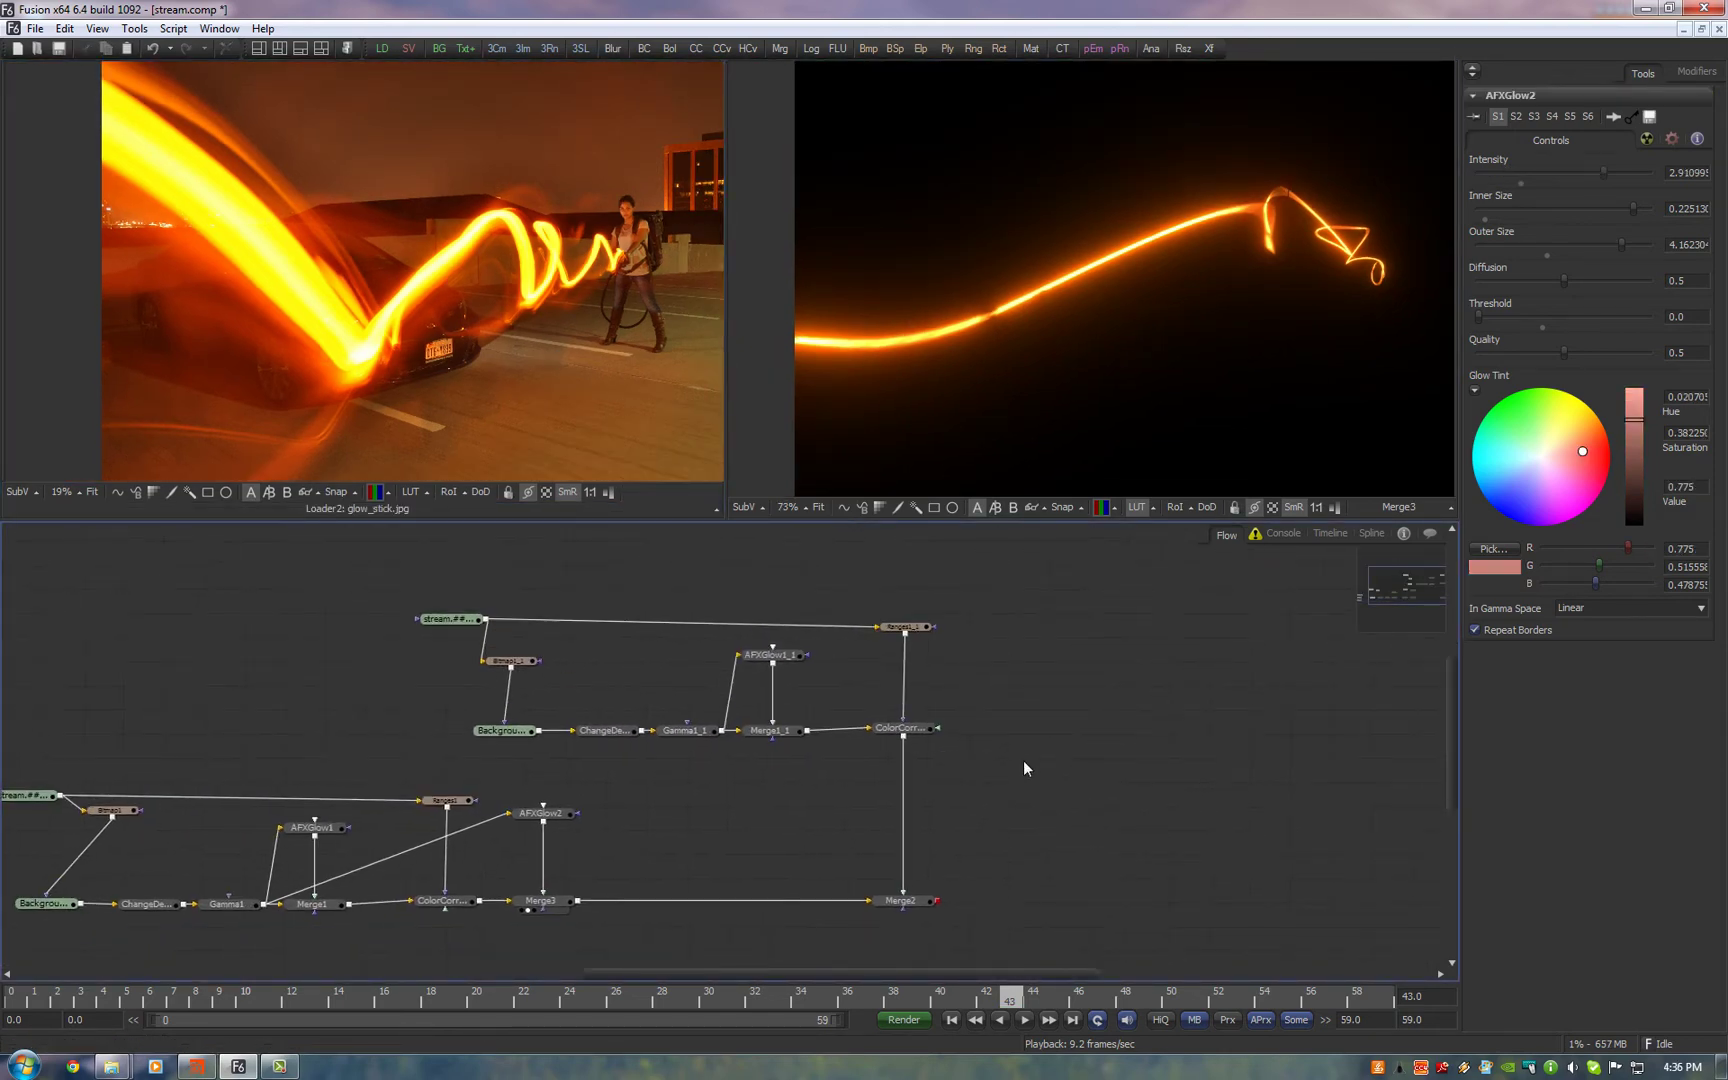
# Copy the upper stream chain and paste the duplicate to the right
pyautogui.moveTo(1046, 745); pyautogui.dragTo(348, 590)
pyautogui.hotkey('ctrl', 'c')
pyautogui.hotkey('ctrl', 'v')
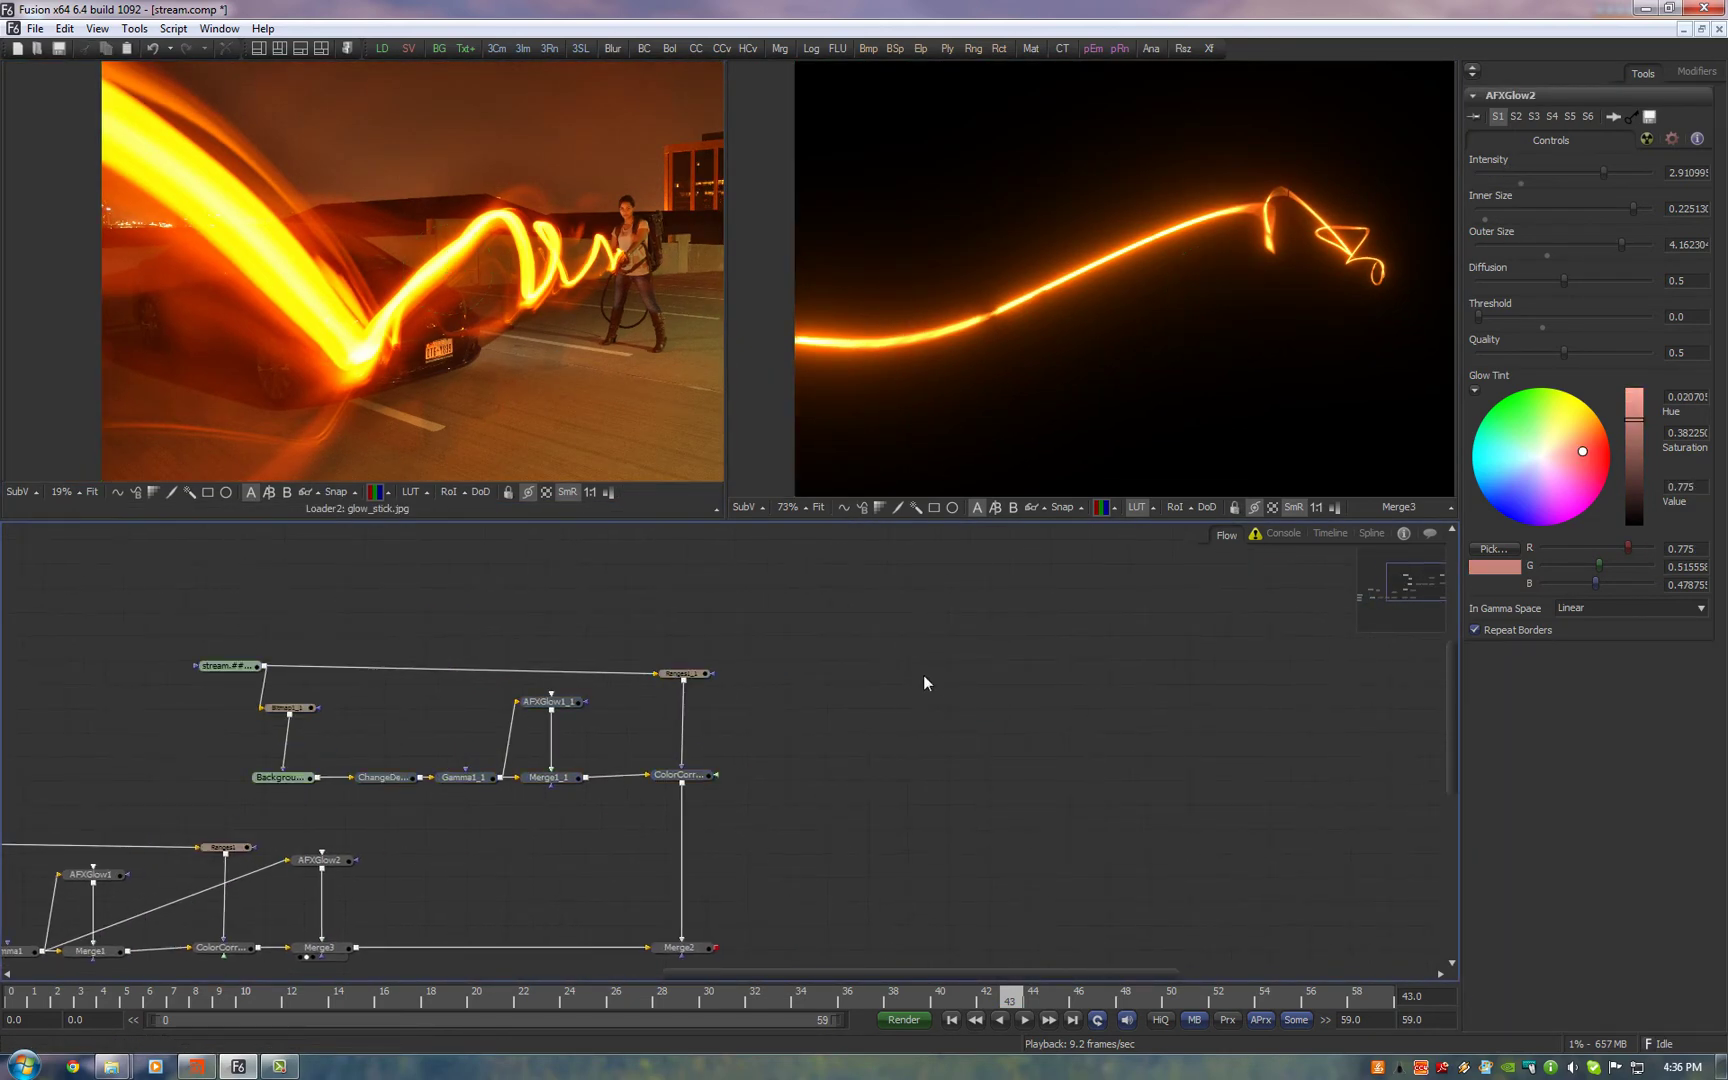
pyautogui.click(923, 675)
pyautogui.moveTo(921, 676); pyautogui.dragTo(1208, 693)
pyautogui.click(895, 636)
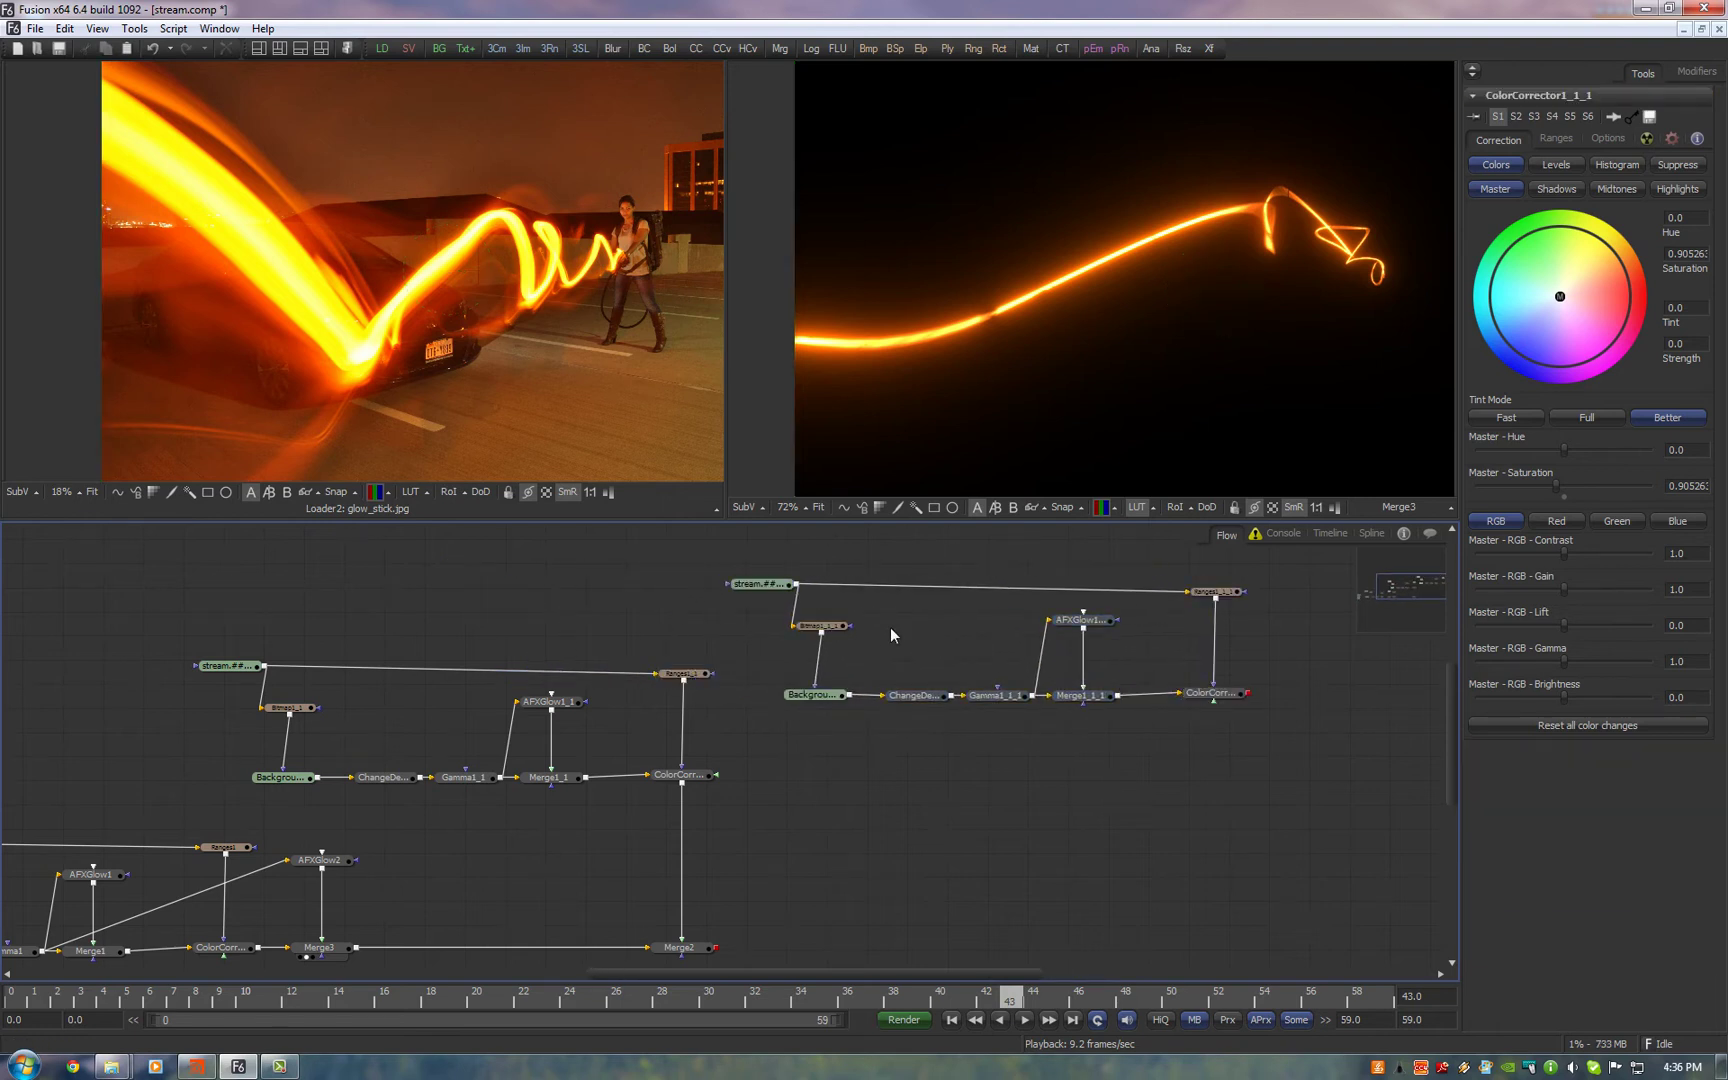
# Set the copied Loader's channels to burst_export and view ColorCorrector1_1_1
pyautogui.click(760, 590)
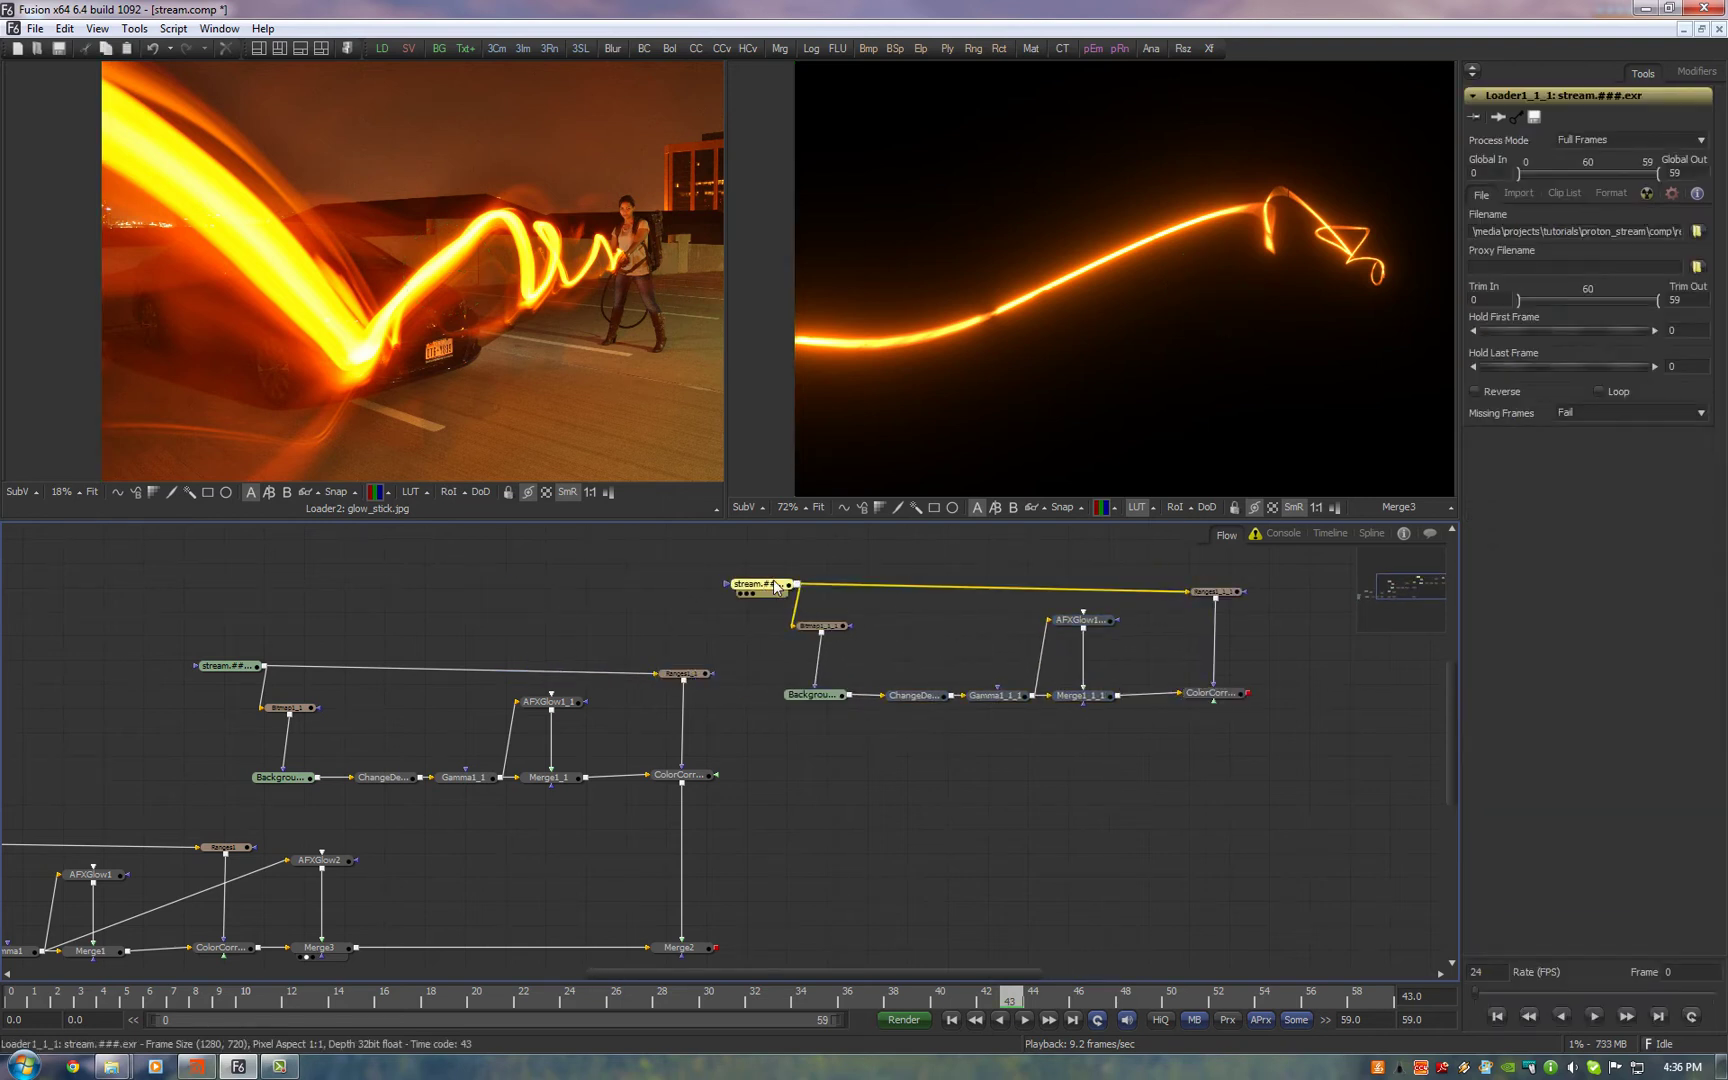
pyautogui.click(1628, 198)
pyautogui.click(1606, 252)
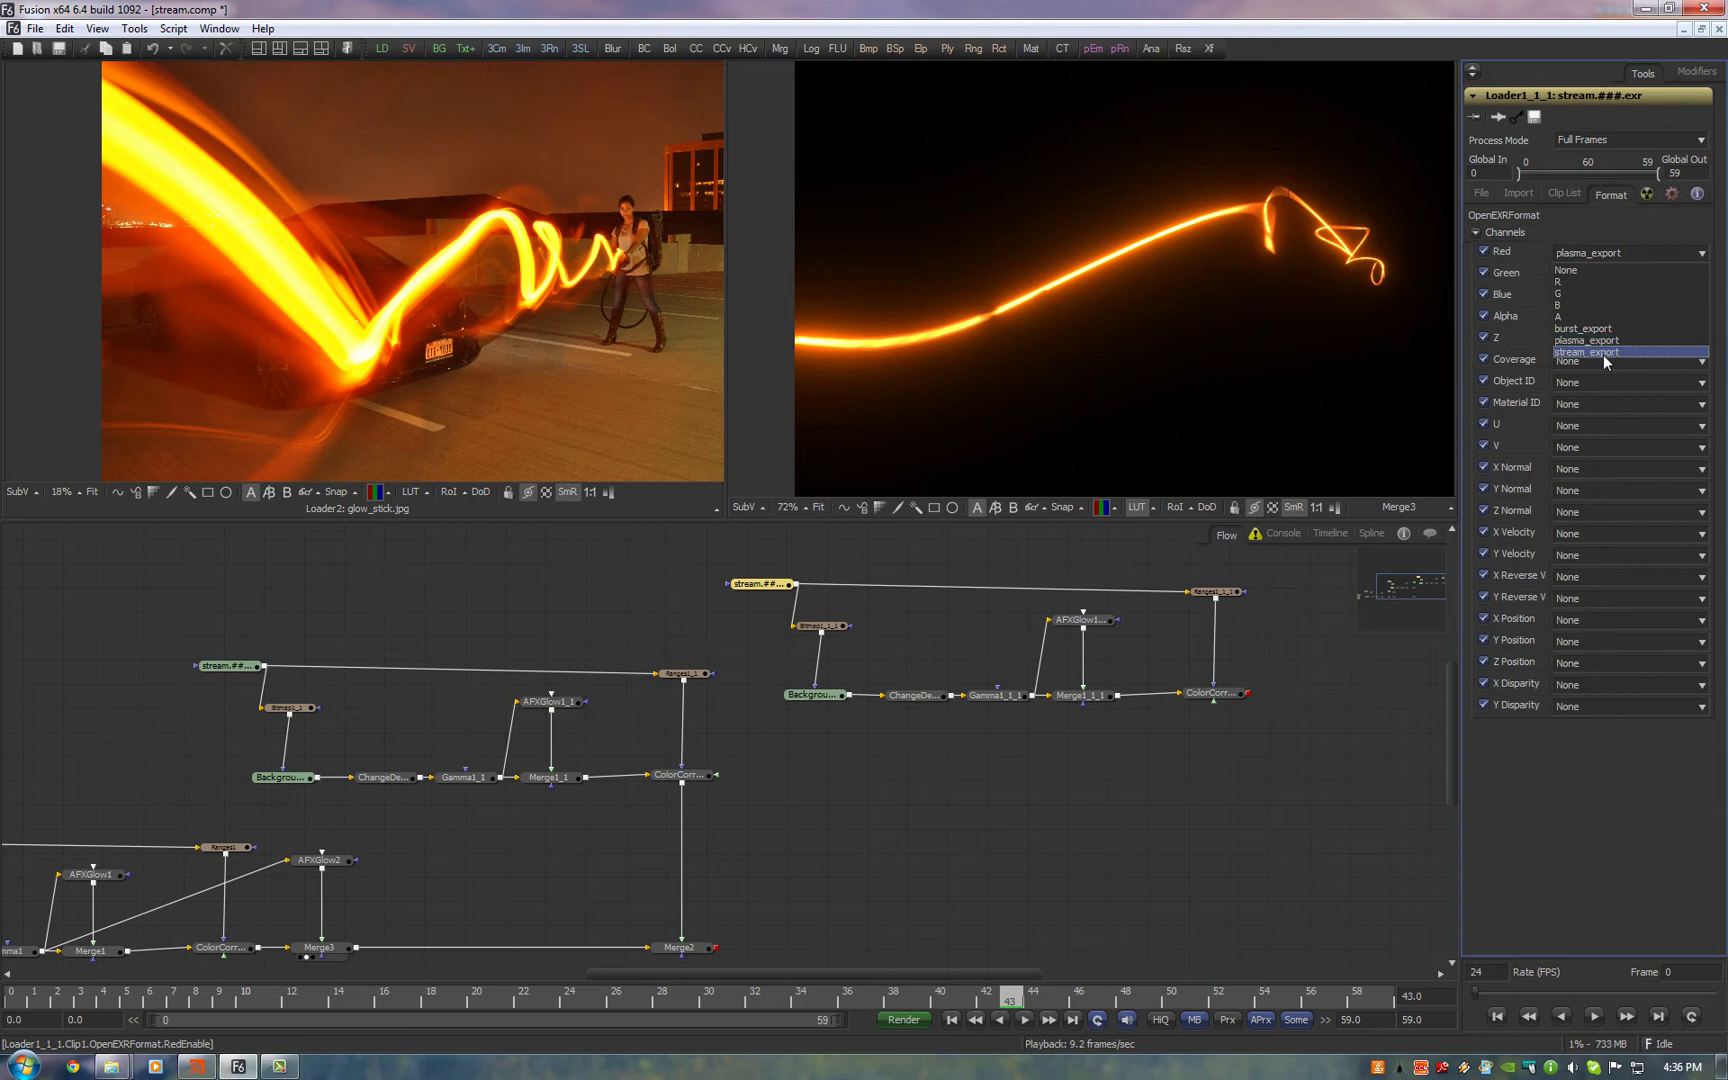
pyautogui.click(1588, 328)
pyautogui.click(1606, 294)
pyautogui.click(1588, 350)
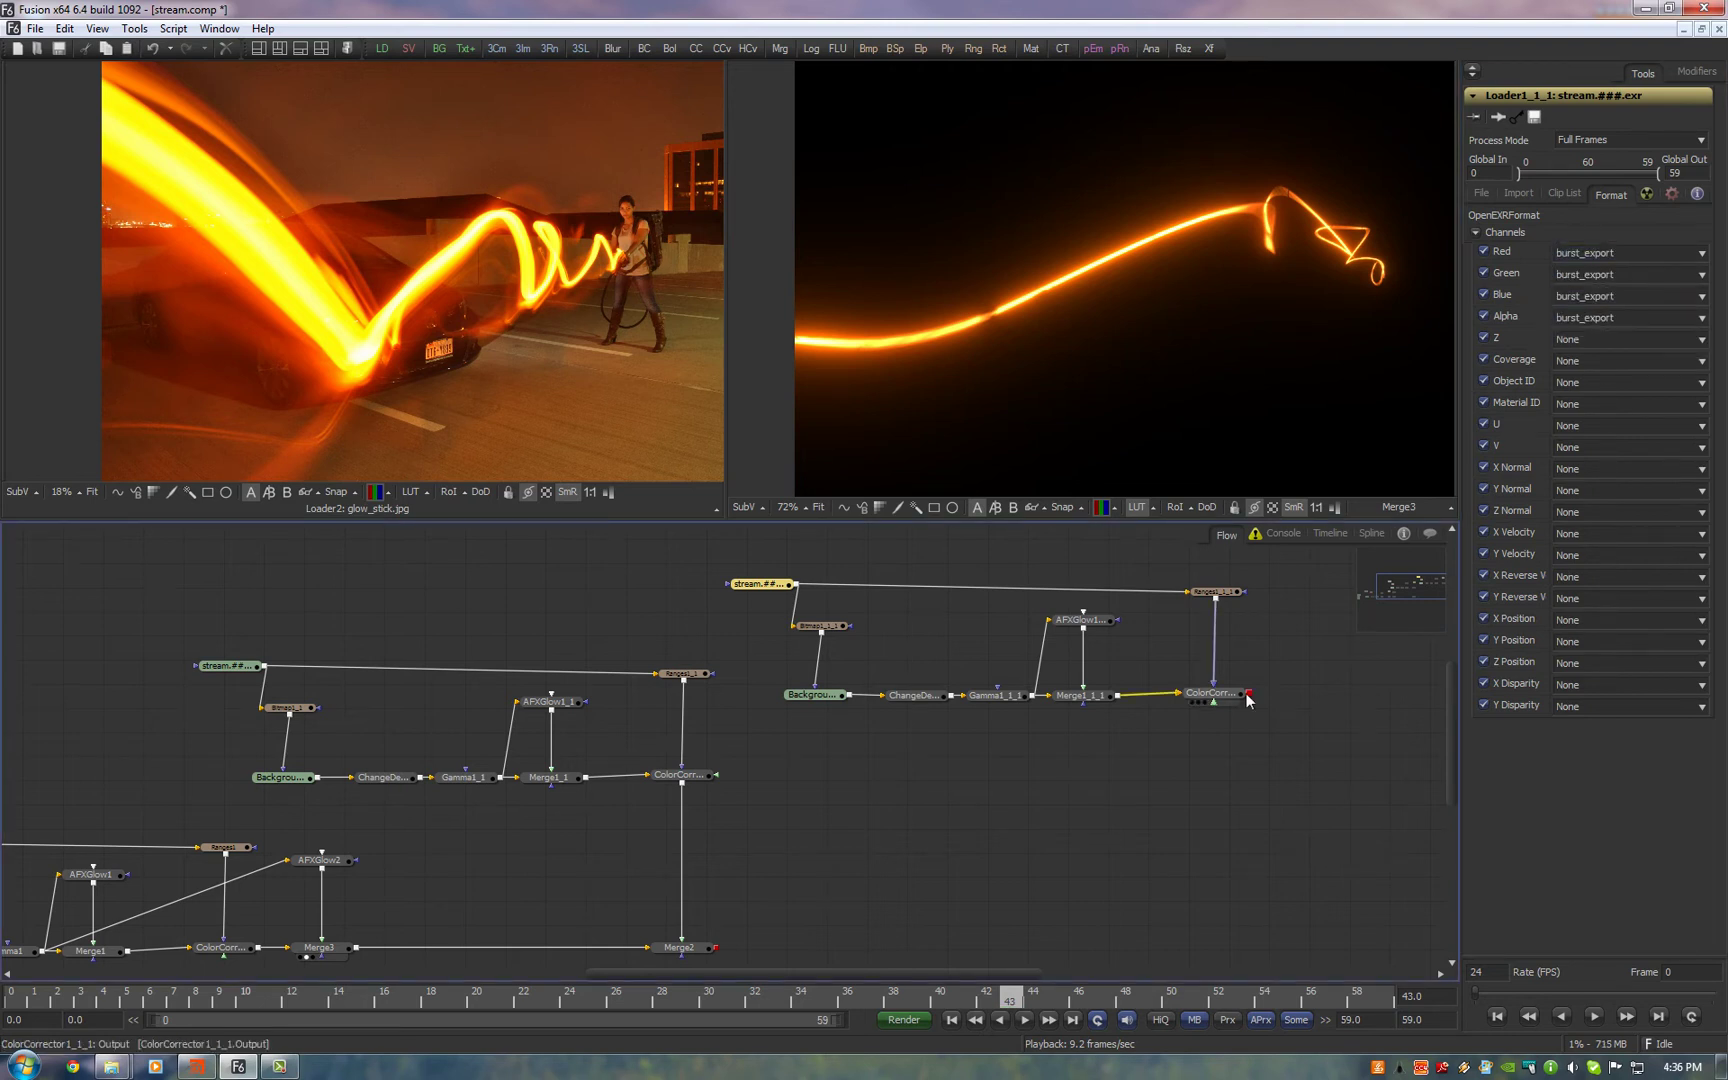
pyautogui.press('2')
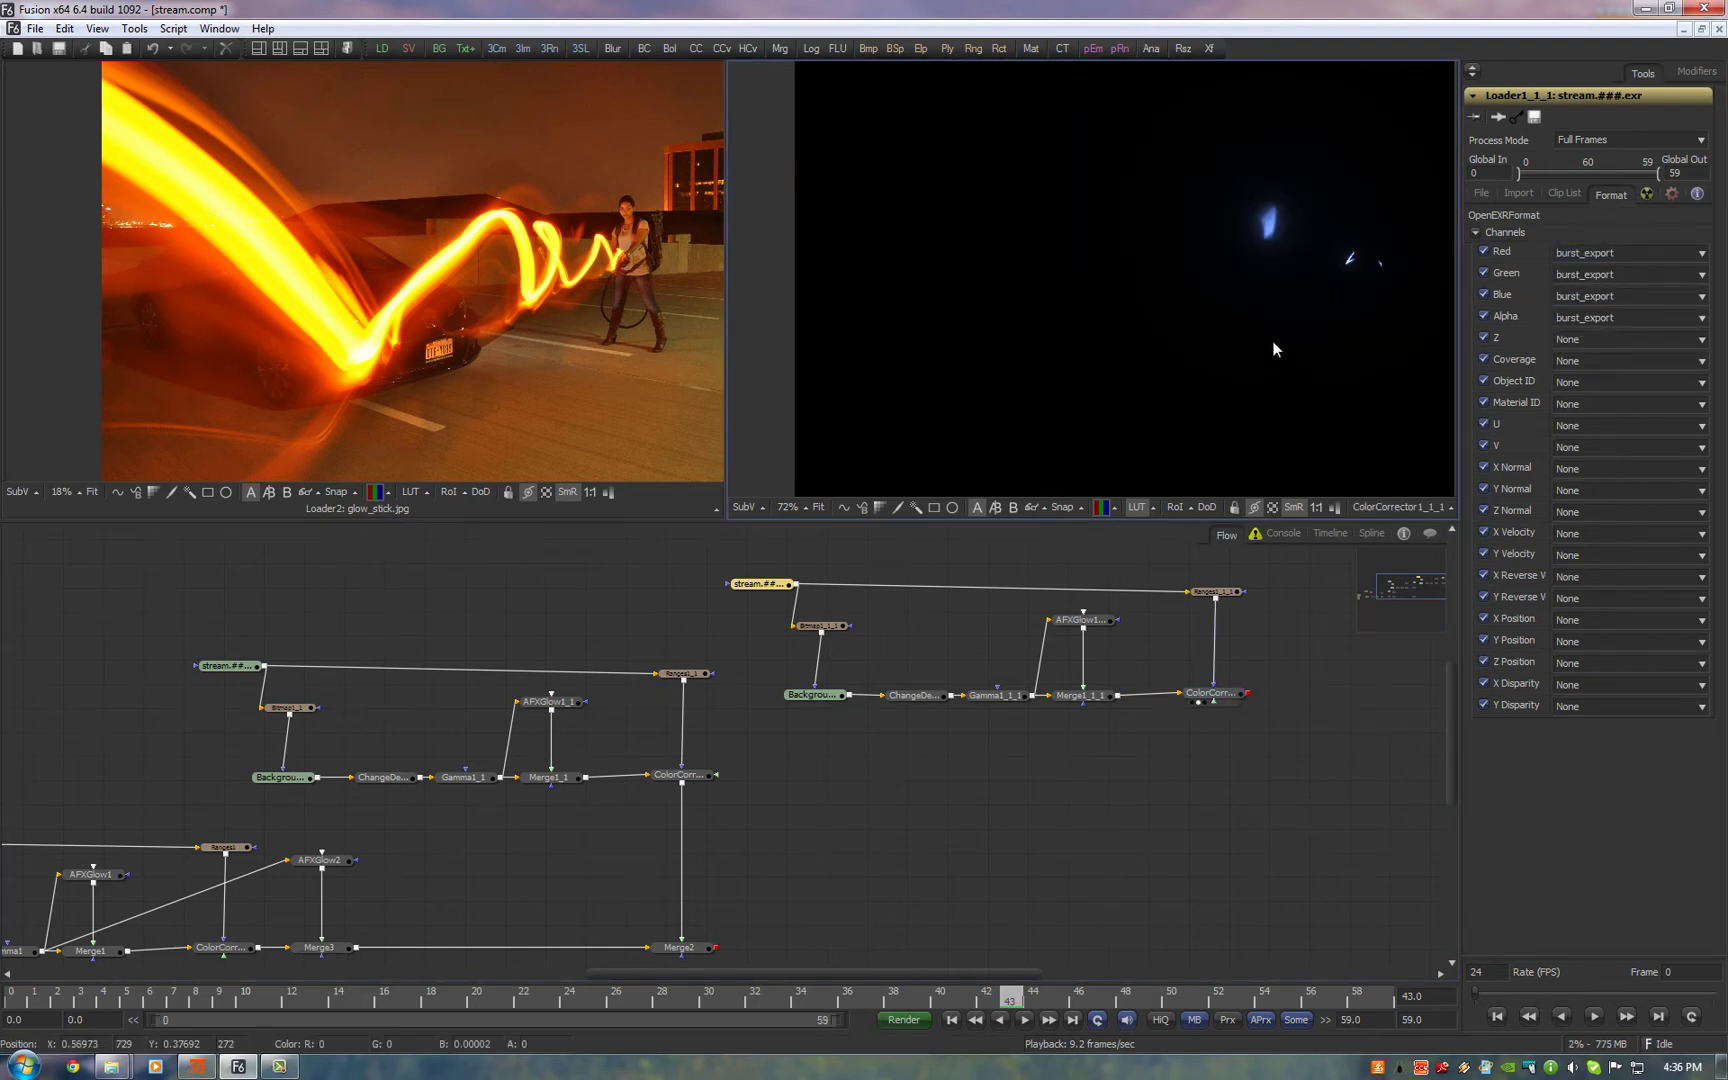
pyautogui.moveTo(833, 797); pyautogui.dragTo(862, 784)
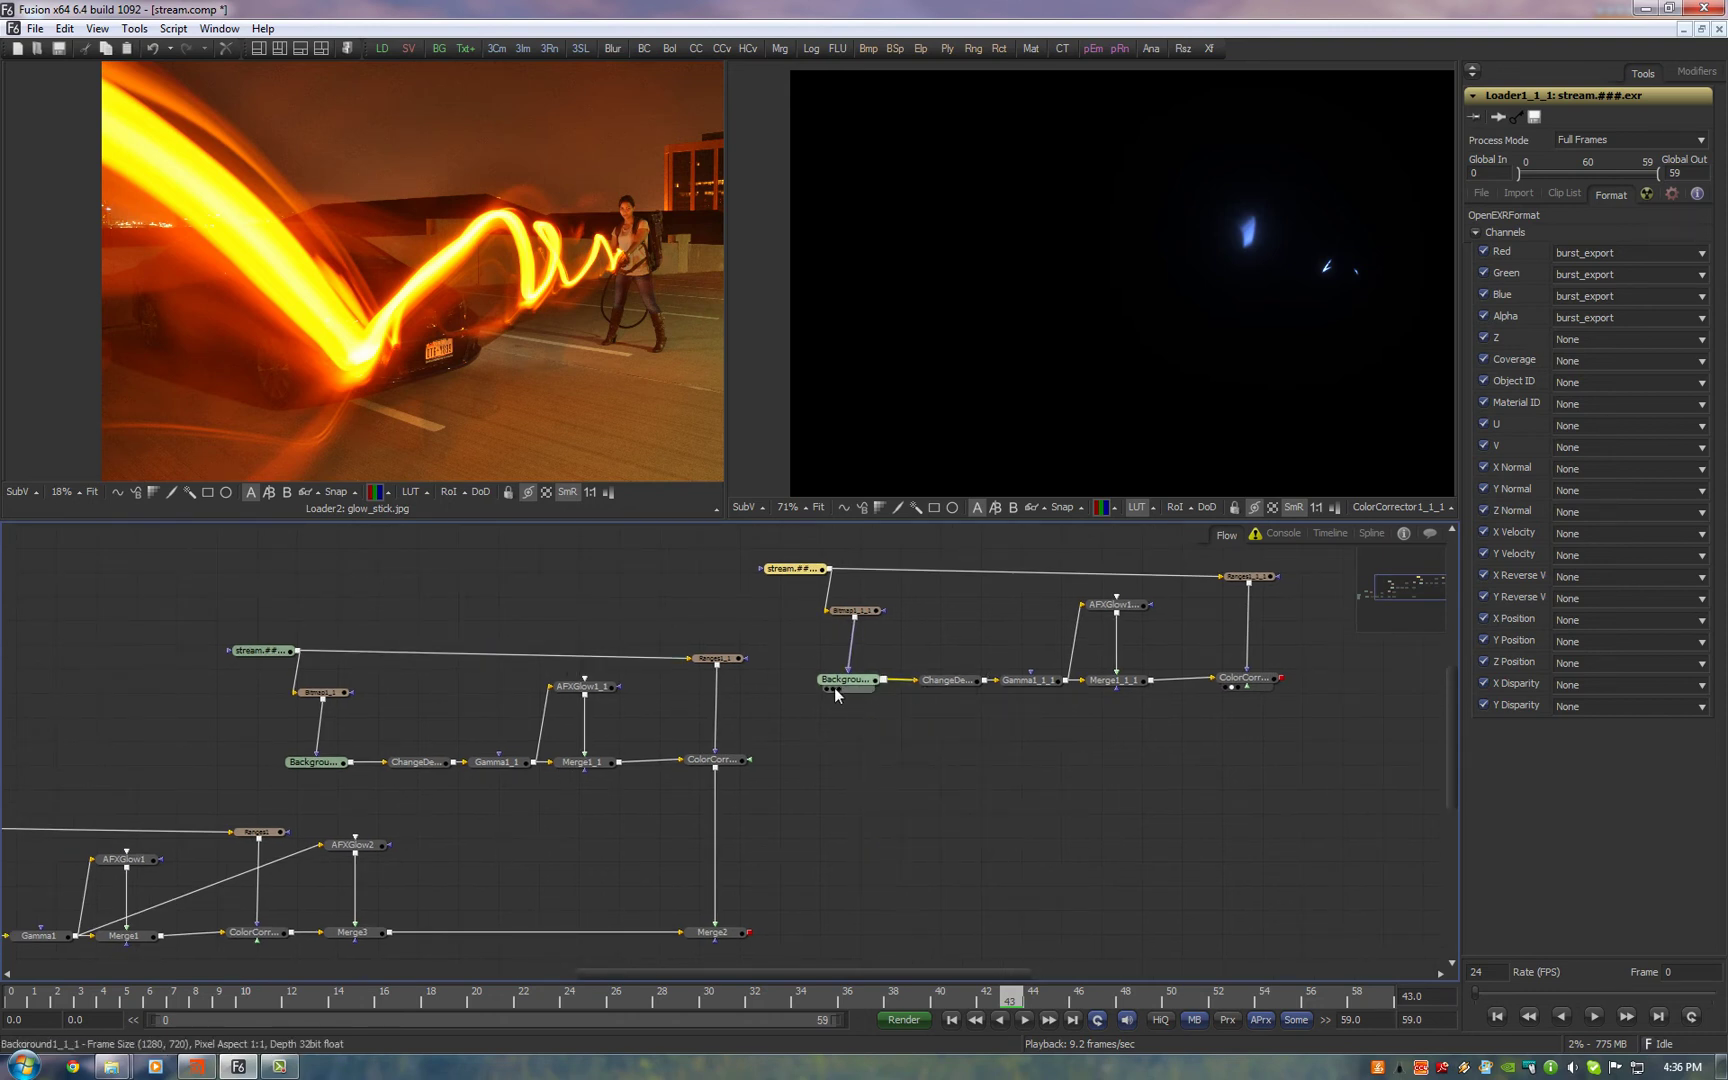
# Colour Background1_1_1 yellow, merge its chain over Merge2 as Merge4, and nudge it toward orange
pyautogui.click(836, 686)
pyautogui.moveTo(1503, 292); pyautogui.dragTo(270, 268)
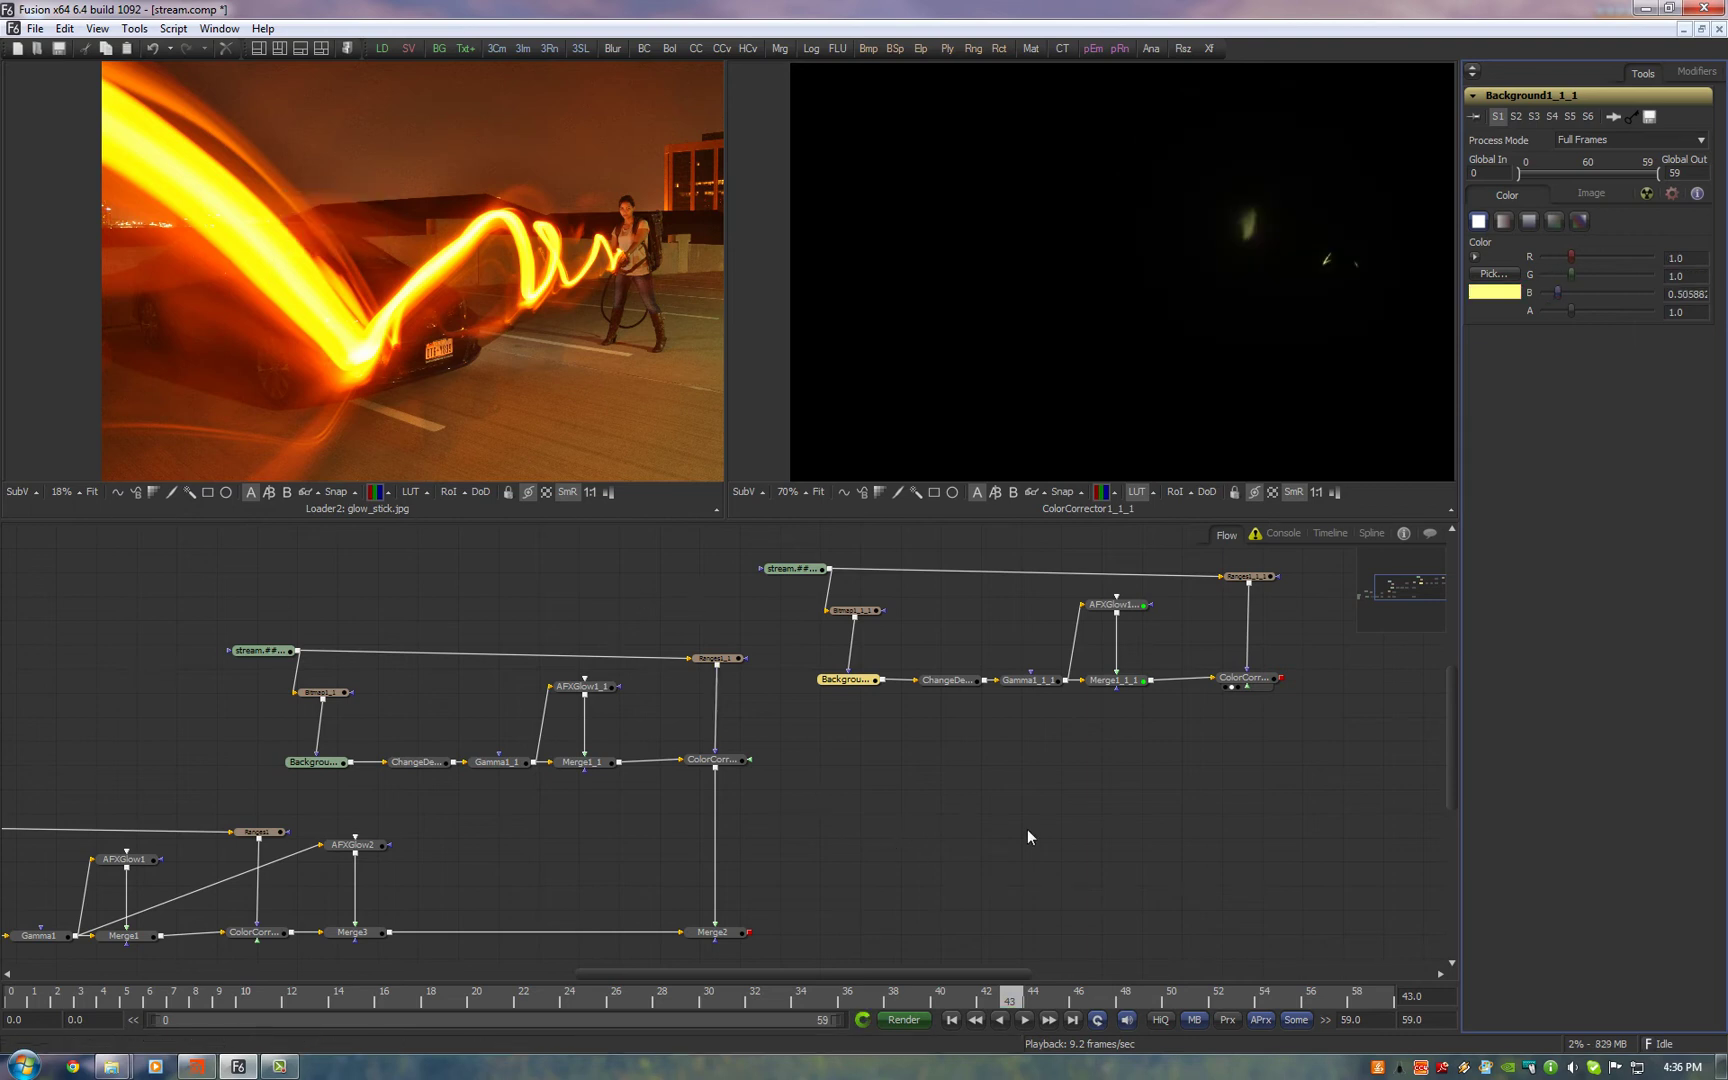
pyautogui.scroll(-1, 1027, 829)
pyautogui.moveTo(1272, 613); pyautogui.dragTo(740, 867)
pyautogui.moveTo(1240, 867); pyautogui.dragTo(1241, 342)
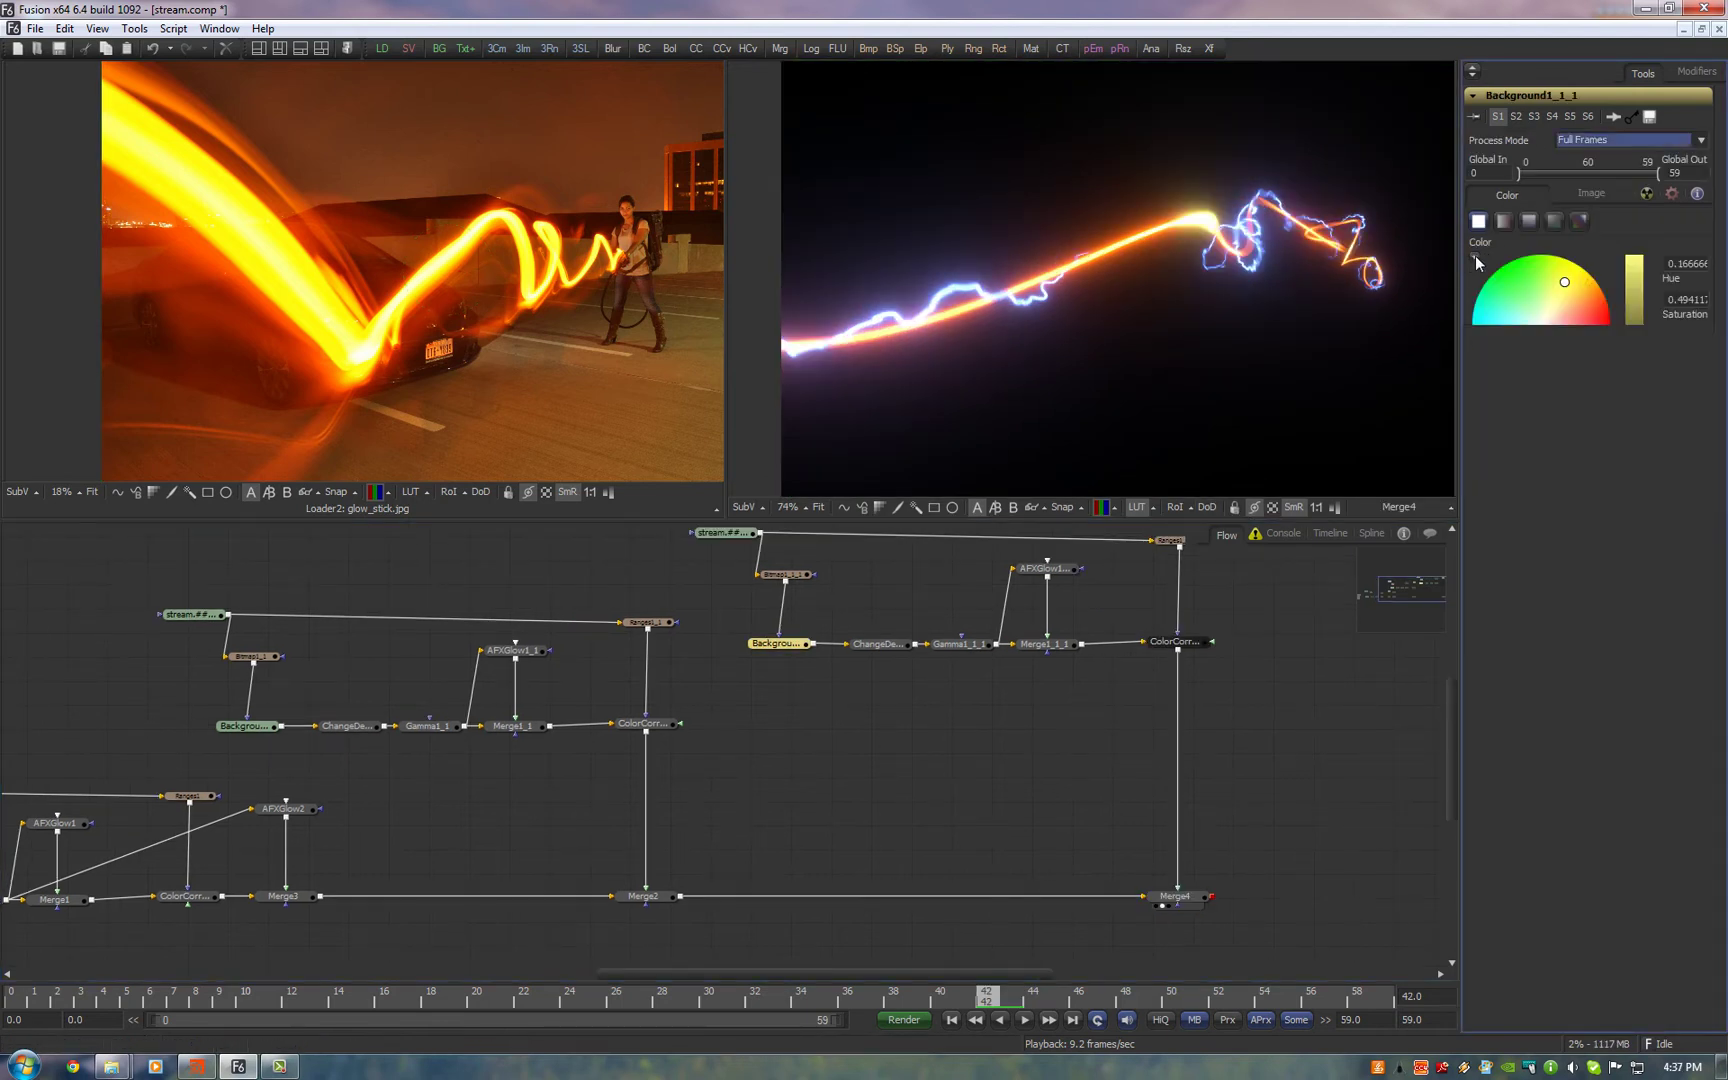
pyautogui.moveTo(1564, 283); pyautogui.dragTo(1569, 291)
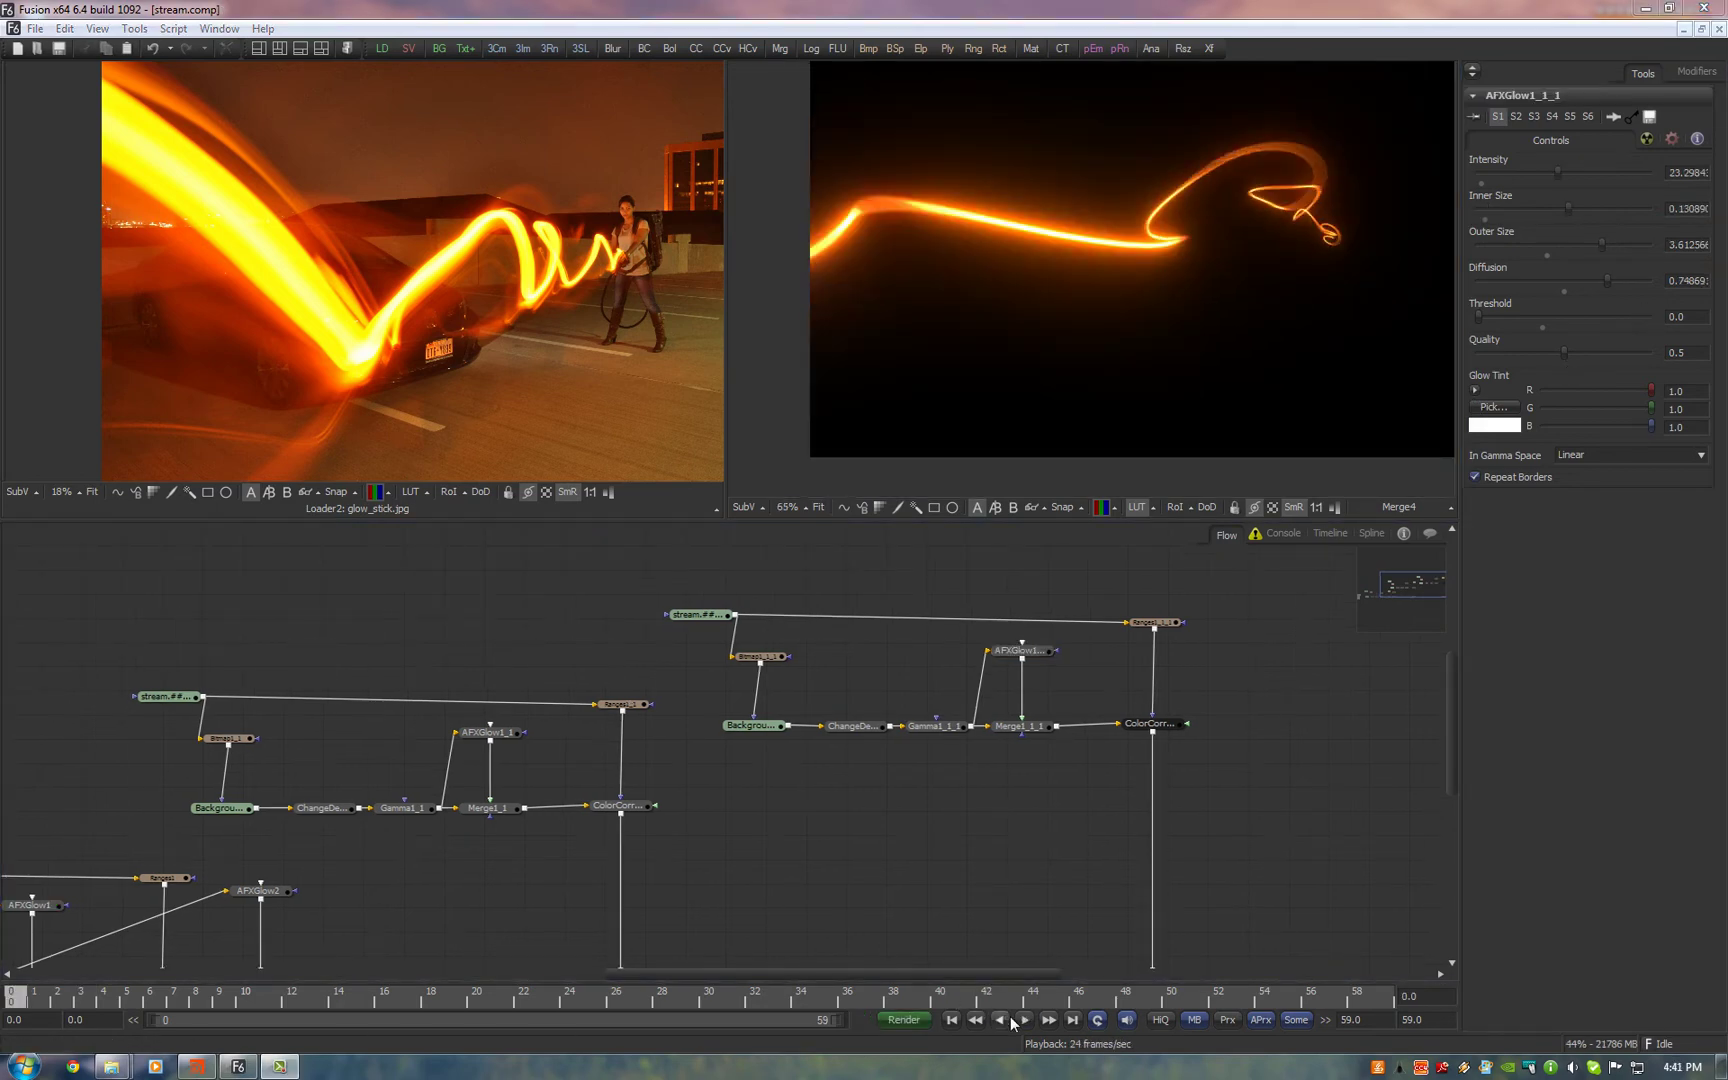
# Play the composite, inspect frame 17, and compare frames against gb_1_stream
pyautogui.click(1015, 1019)
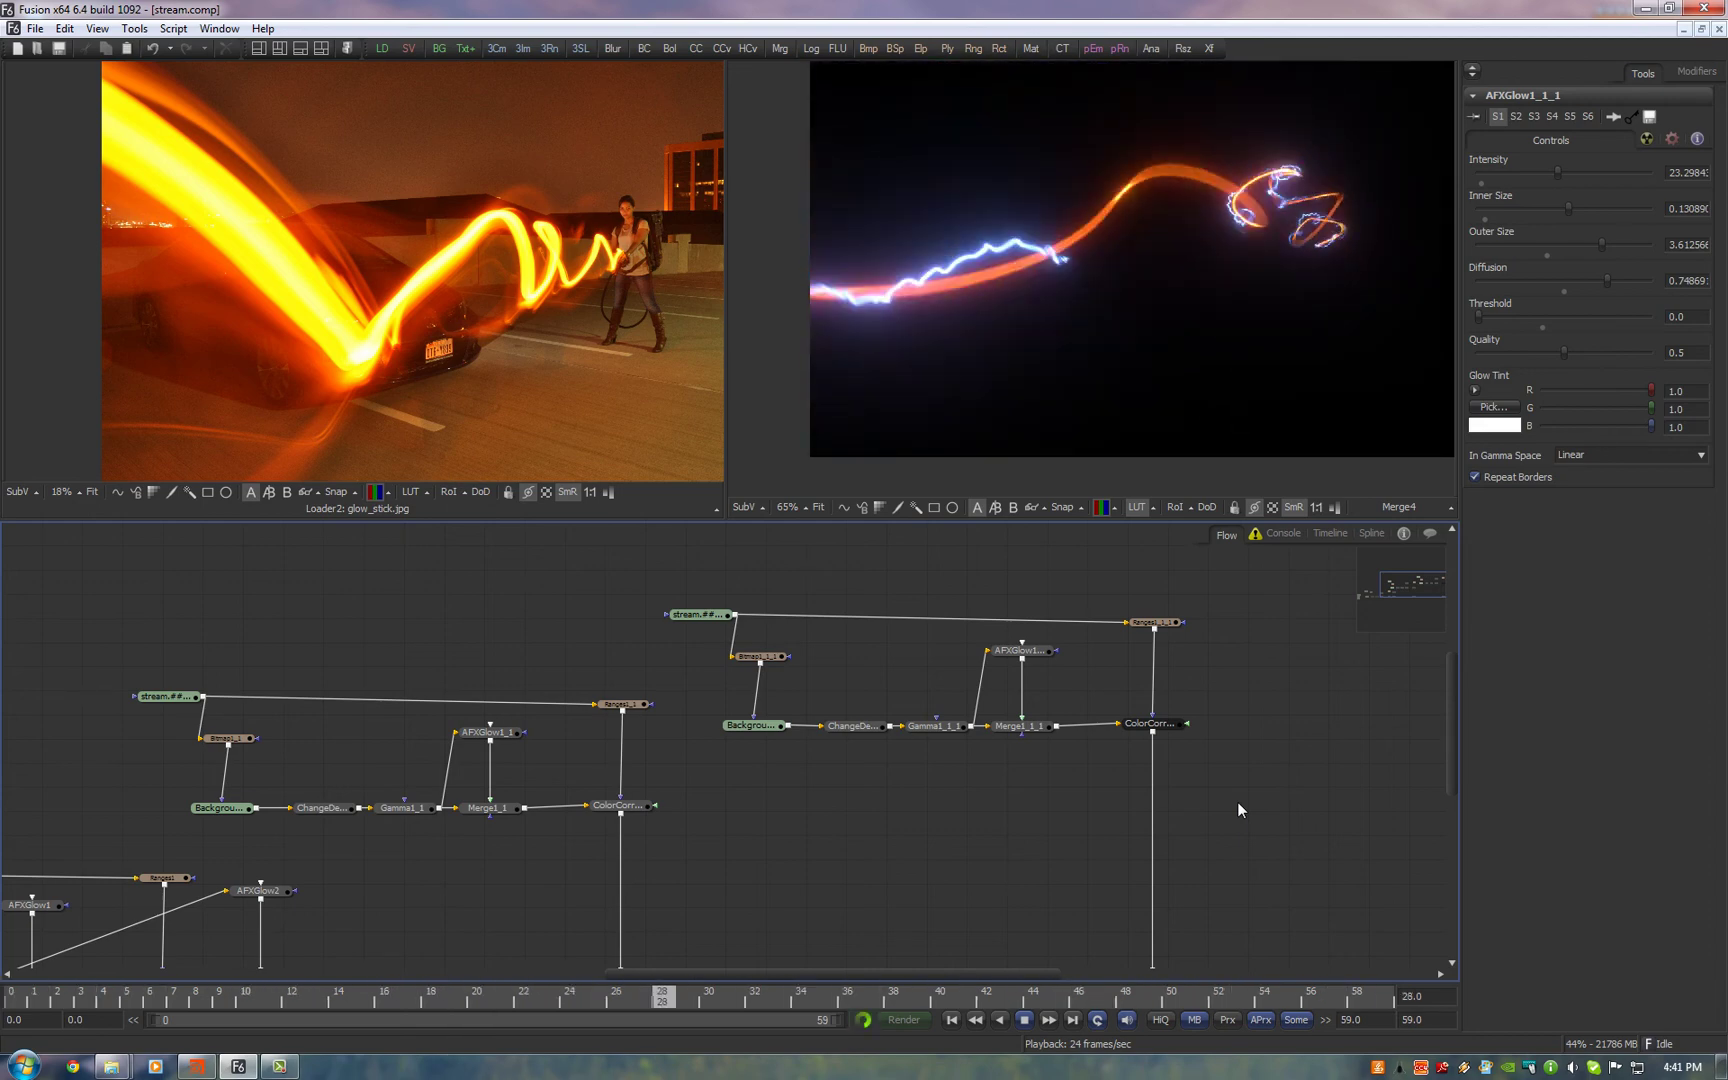
pyautogui.click(1017, 1021)
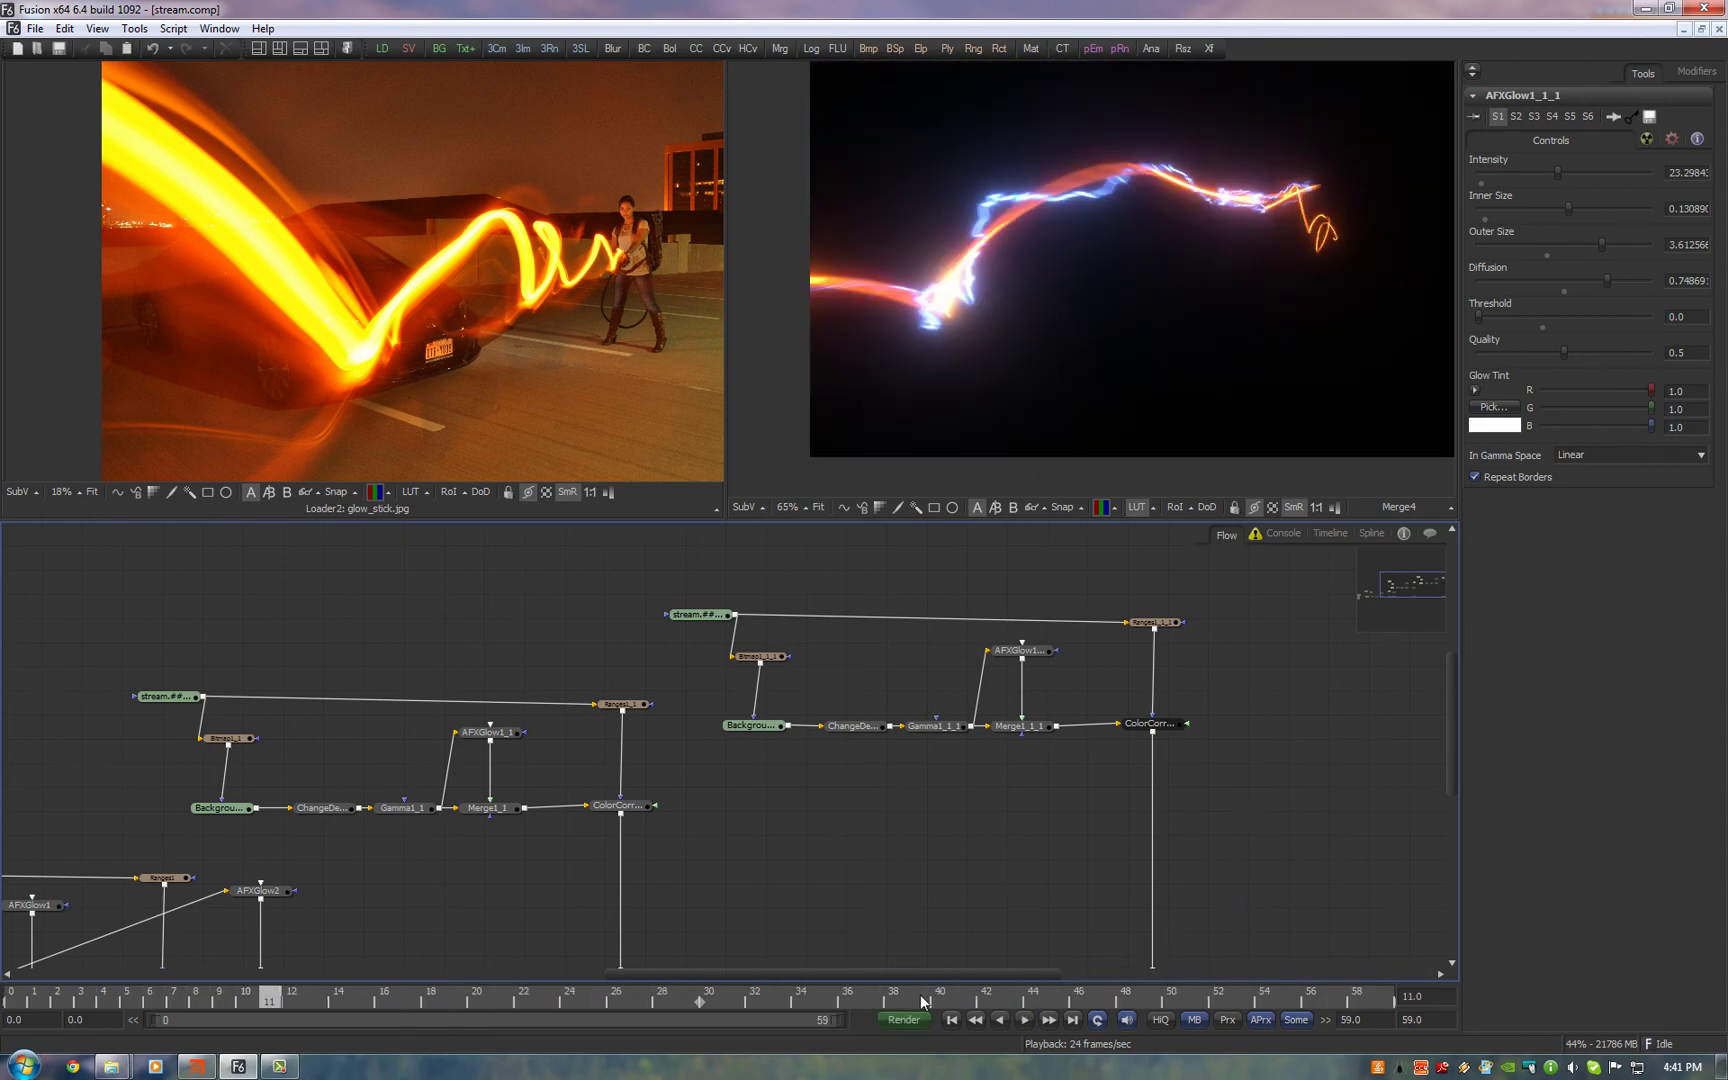
pyautogui.moveTo(605, 999)
pyautogui.mouseDown()
pyautogui.moveTo(362, 1004)
pyautogui.moveTo(662, 1000)
pyautogui.moveTo(601, 1000)
pyautogui.mouseUp()
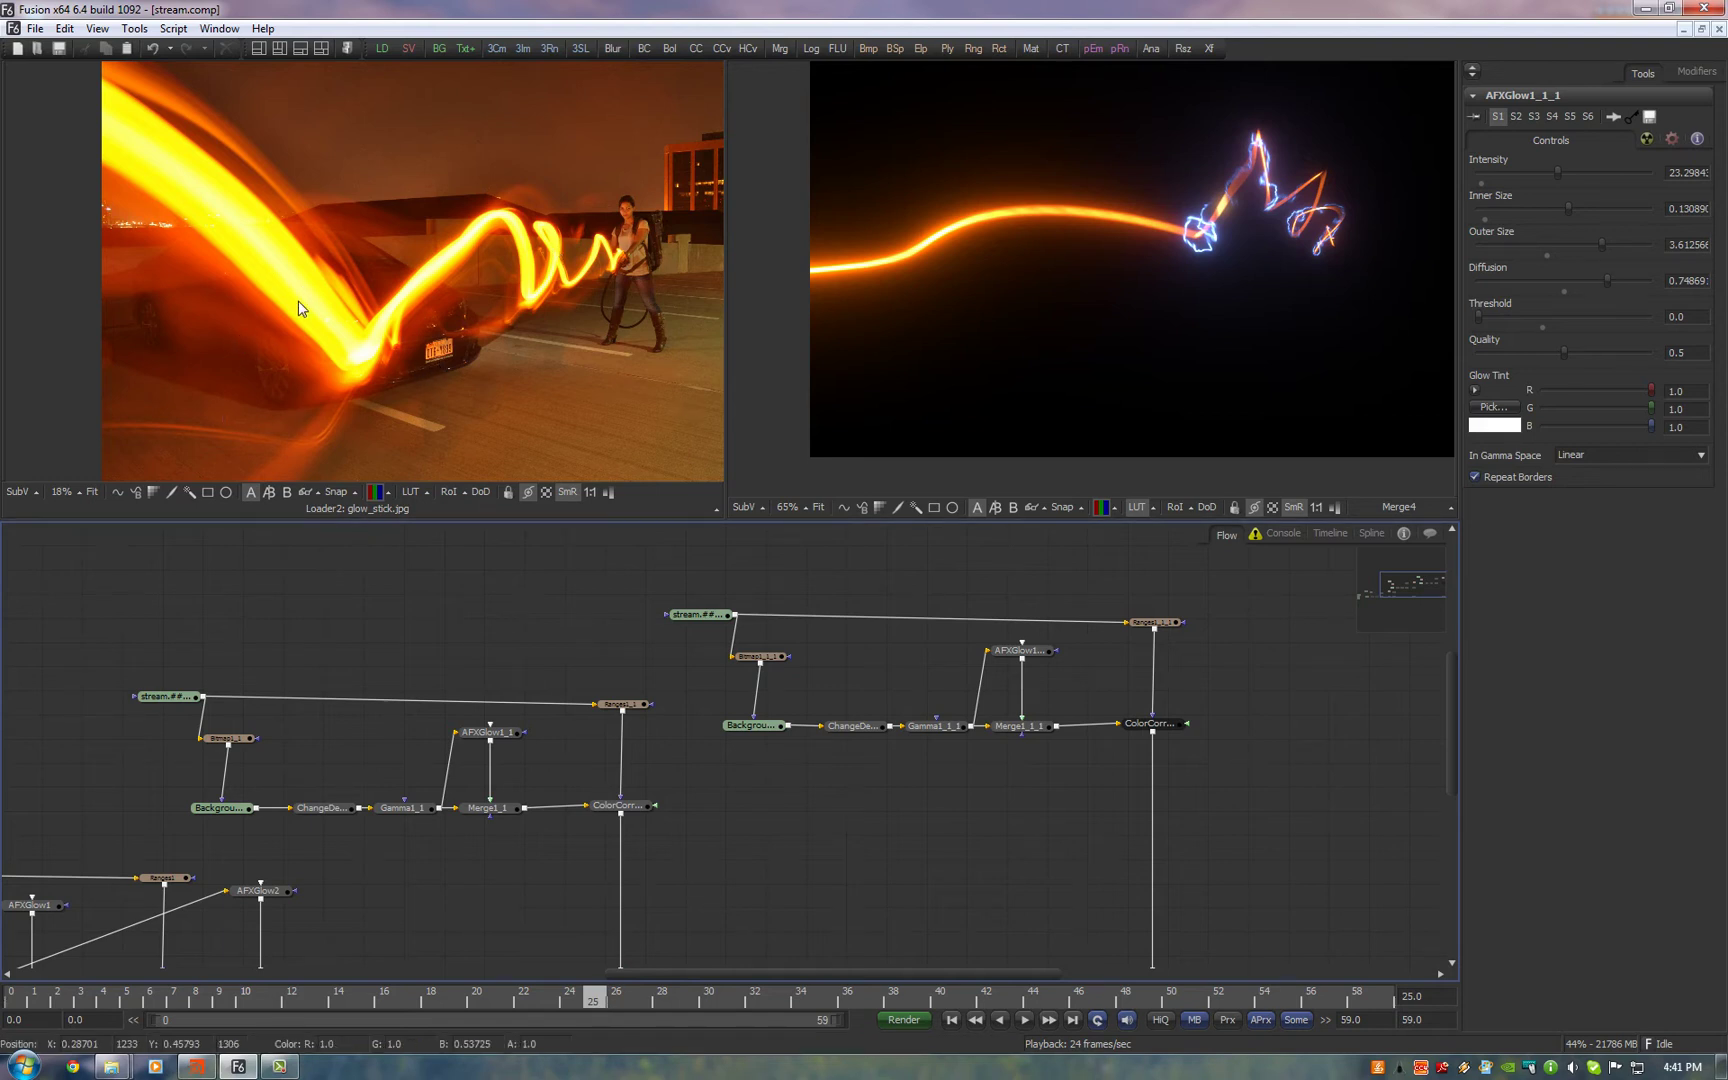
pyautogui.hscroll(-10, 791, 798)
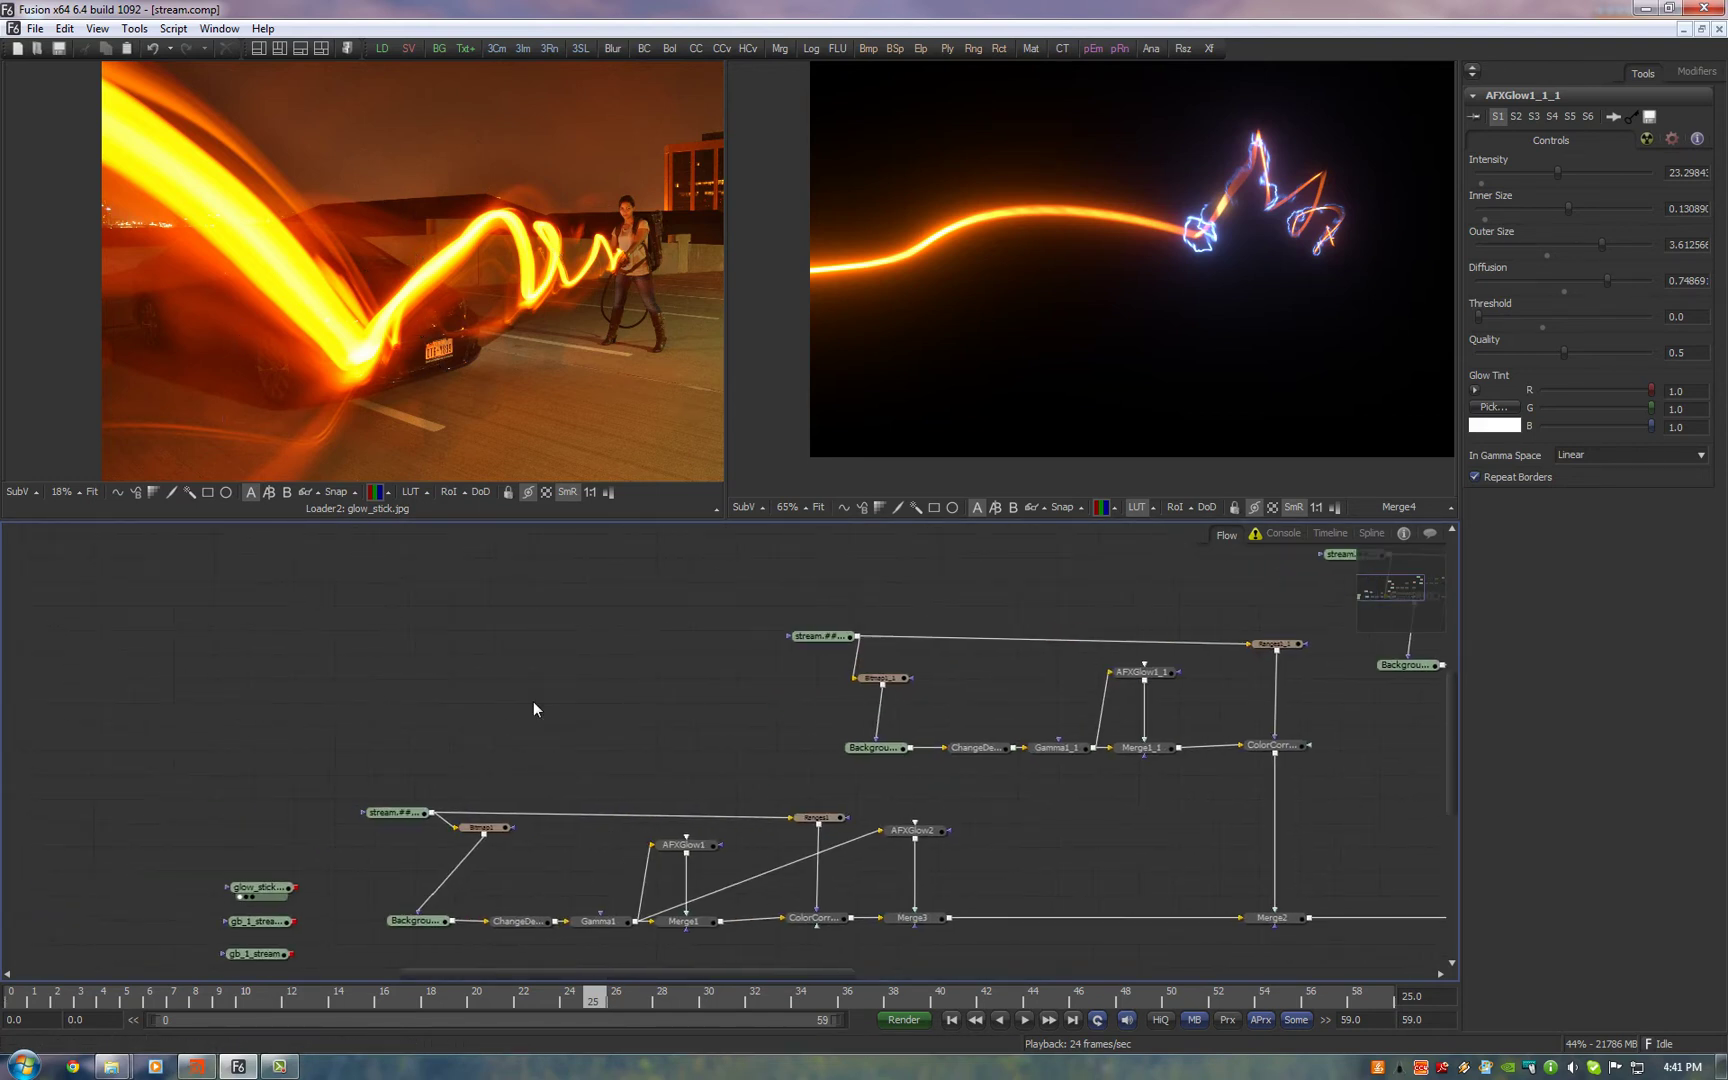
pyautogui.moveTo(281, 931); pyautogui.dragTo(473, 312)
pyautogui.scroll(5, 500, 280)
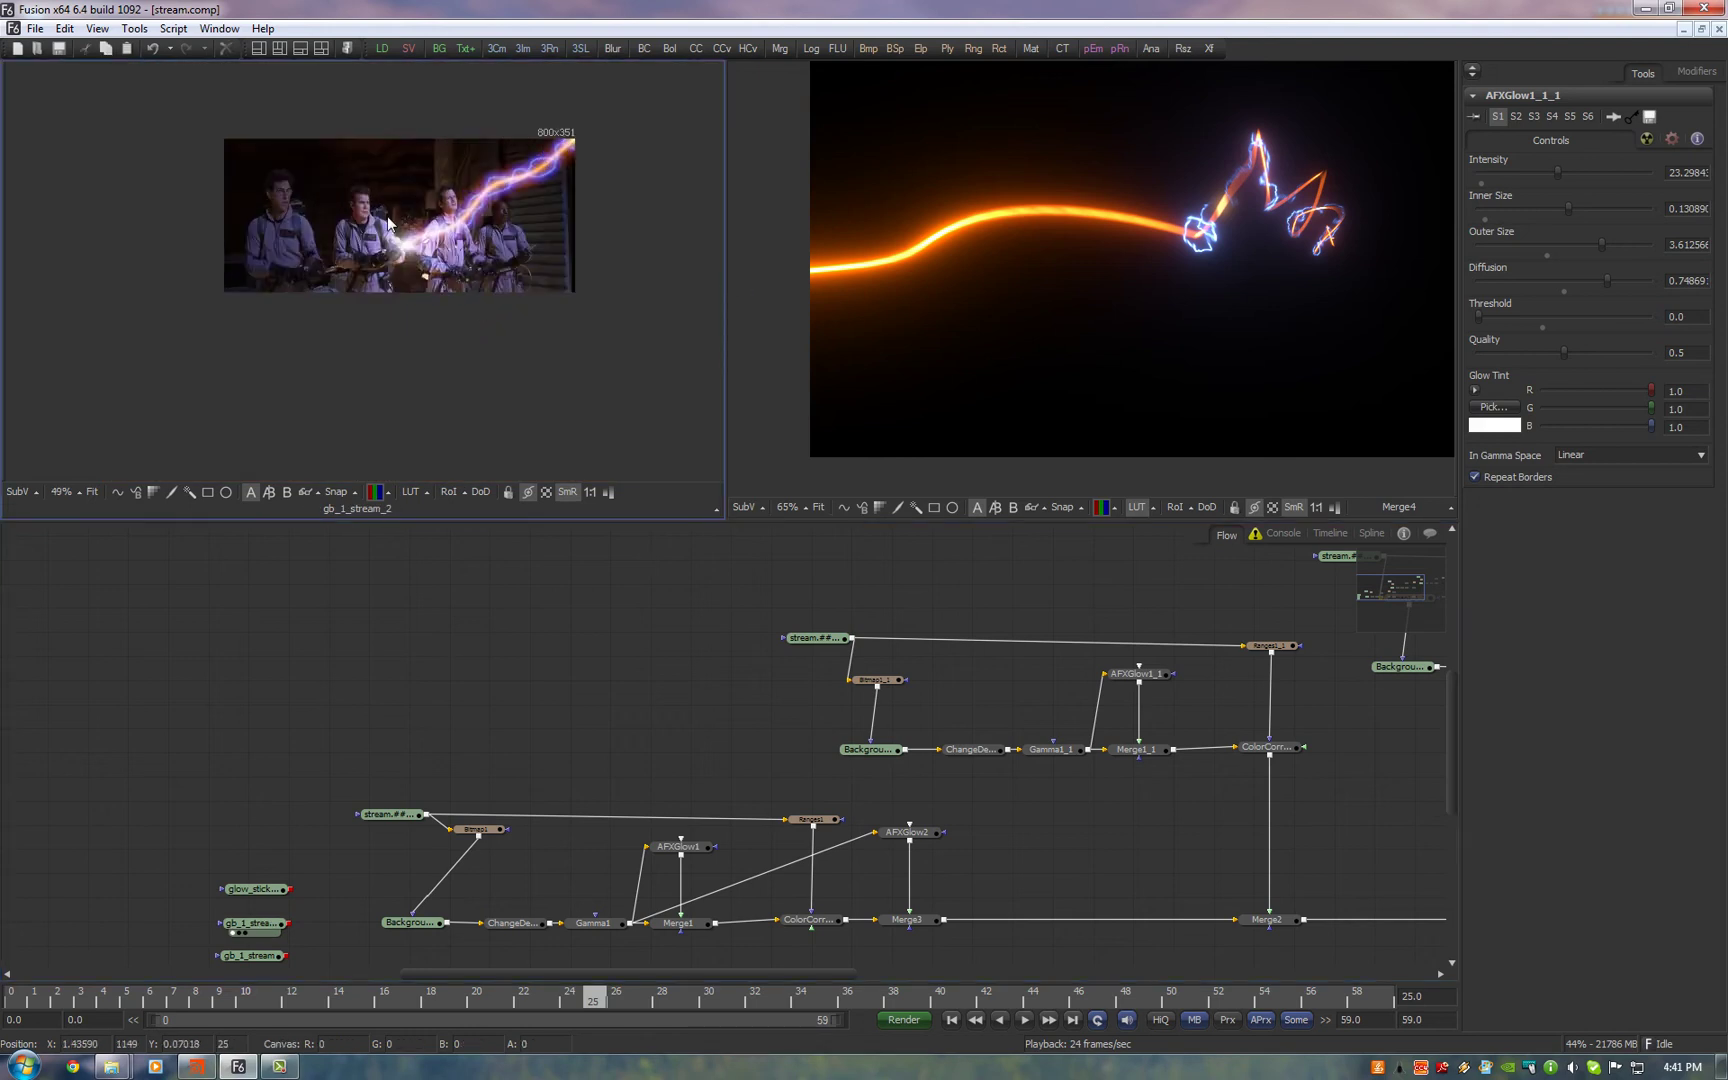
pyautogui.scroll(2, 537, 251)
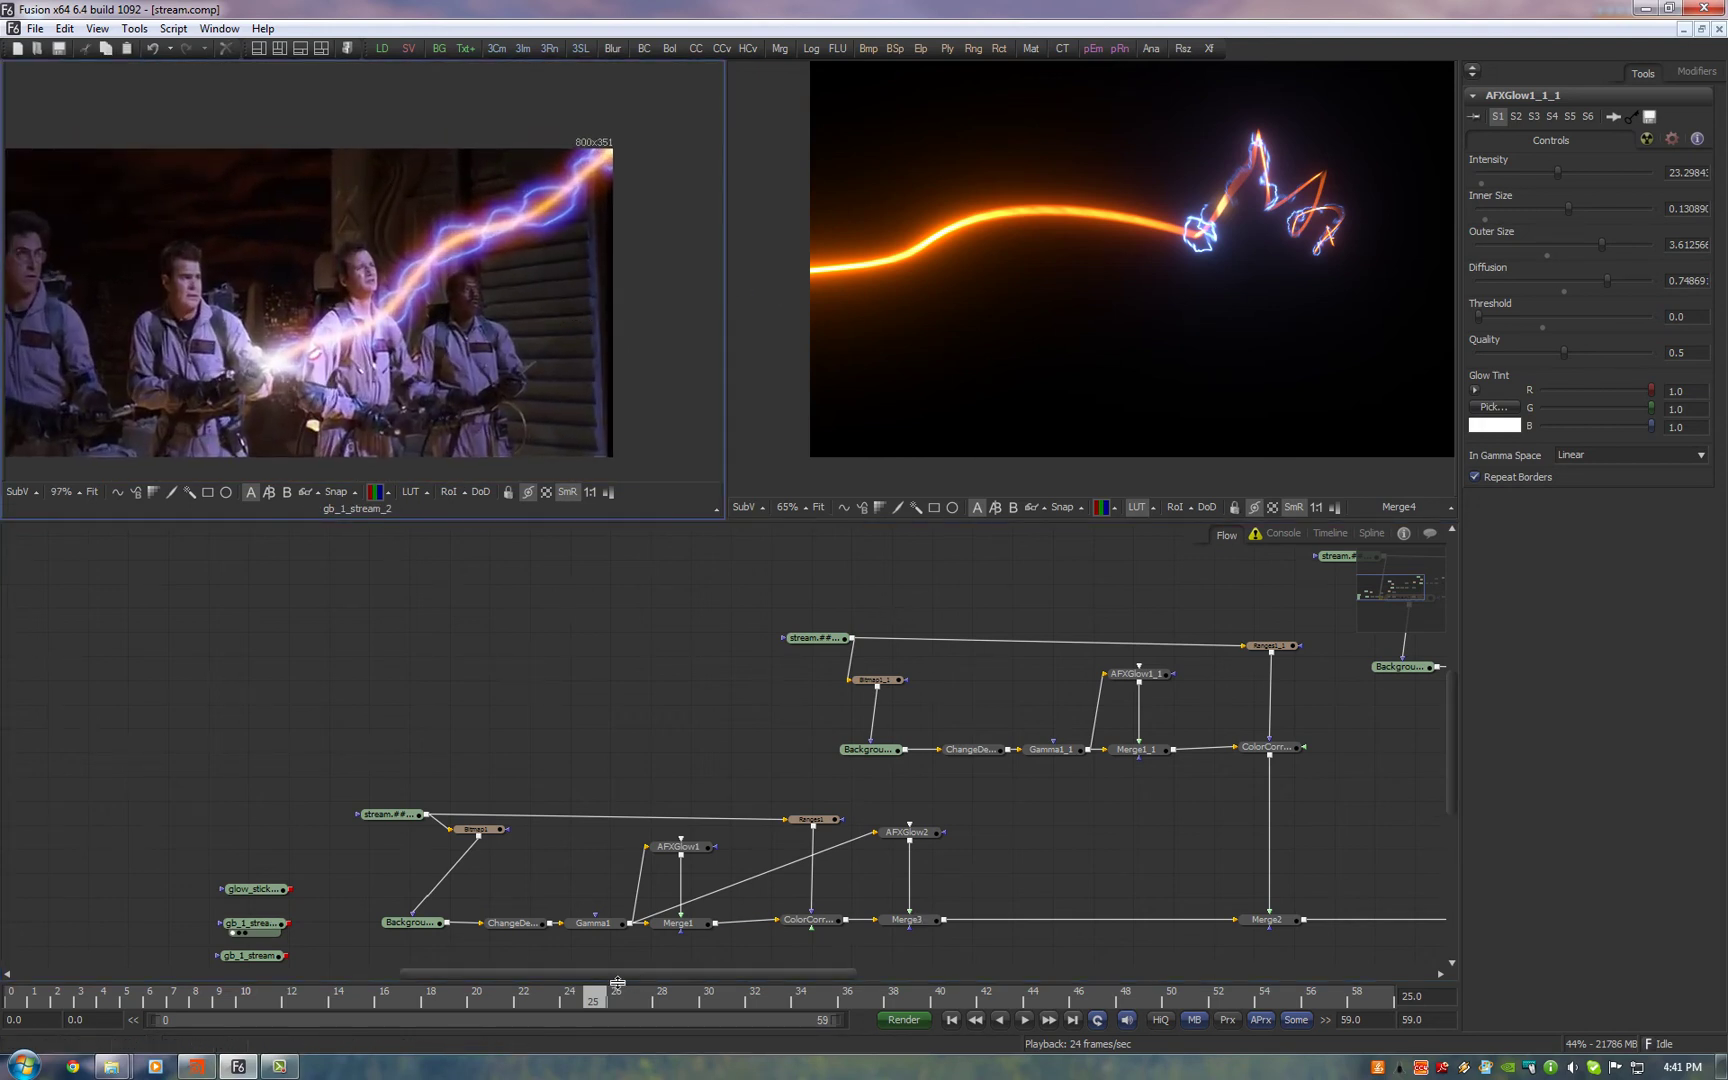
pyautogui.moveTo(432, 1000); pyautogui.dragTo(1238, 995)
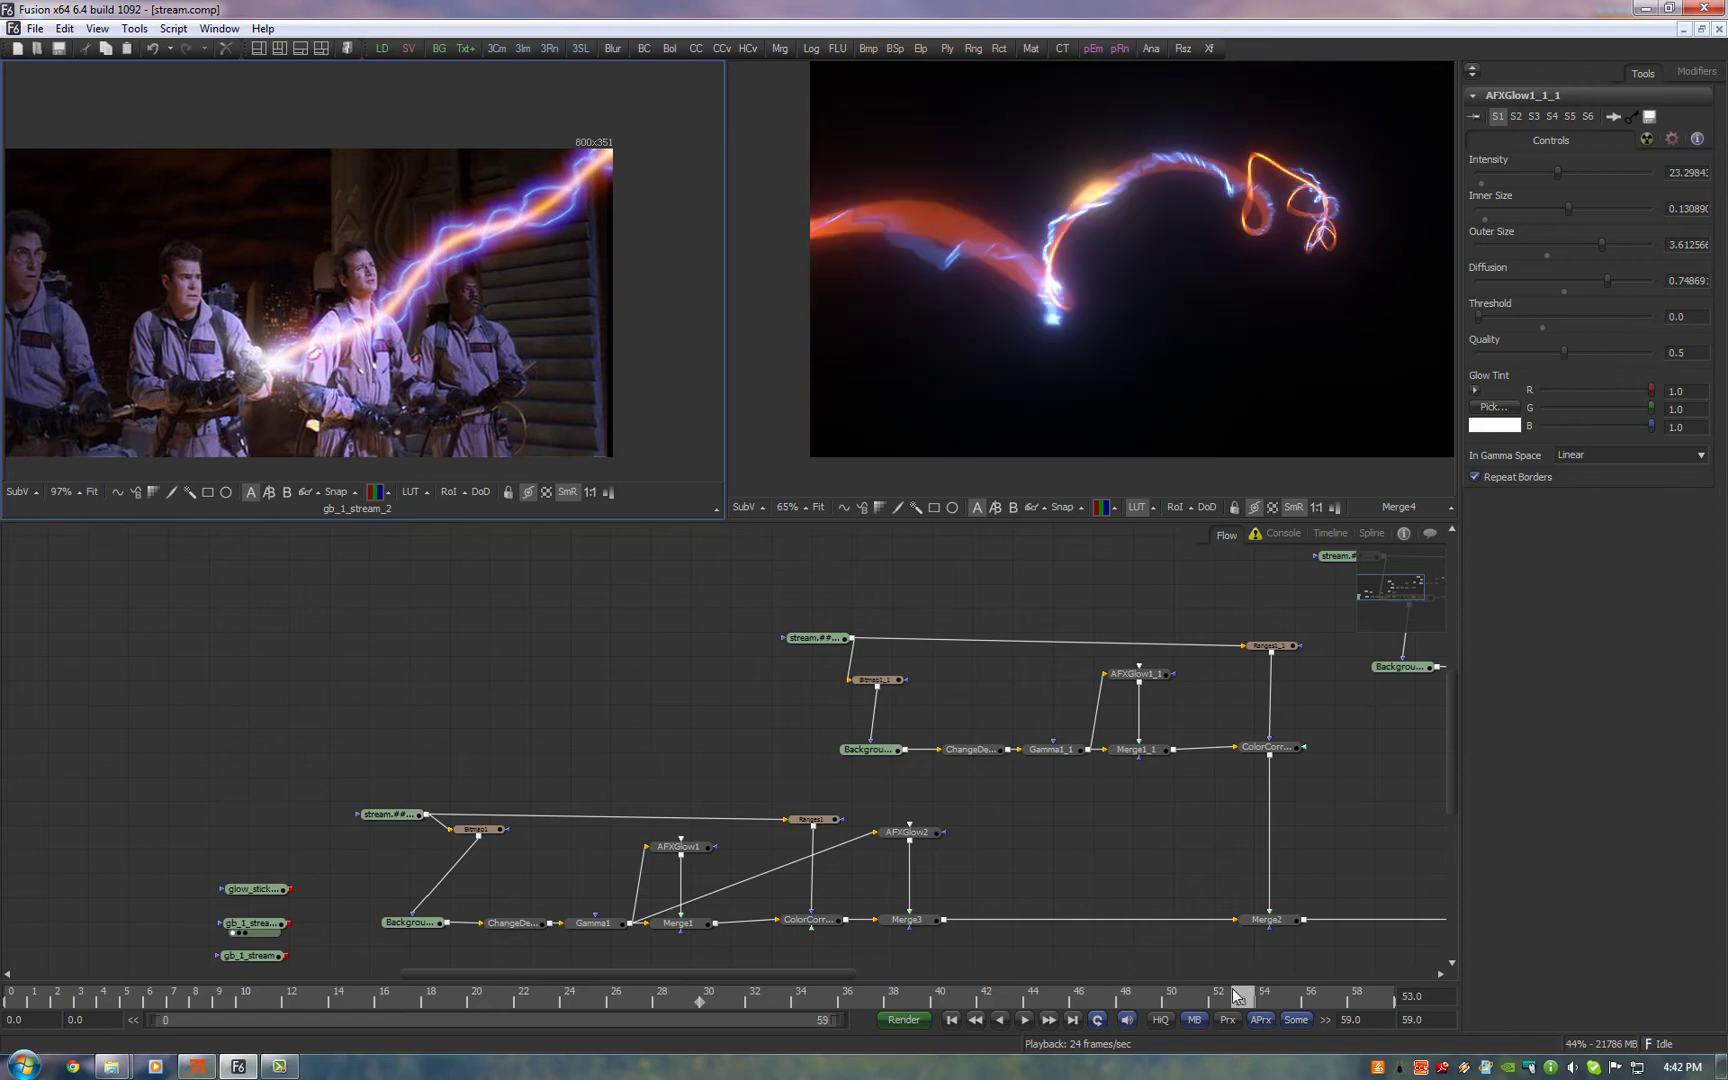
# Show the glow_stick reference photo centred in the left viewer
pyautogui.scroll(-1, 437, 885)
pyautogui.moveTo(259, 859); pyautogui.dragTo(331, 404)
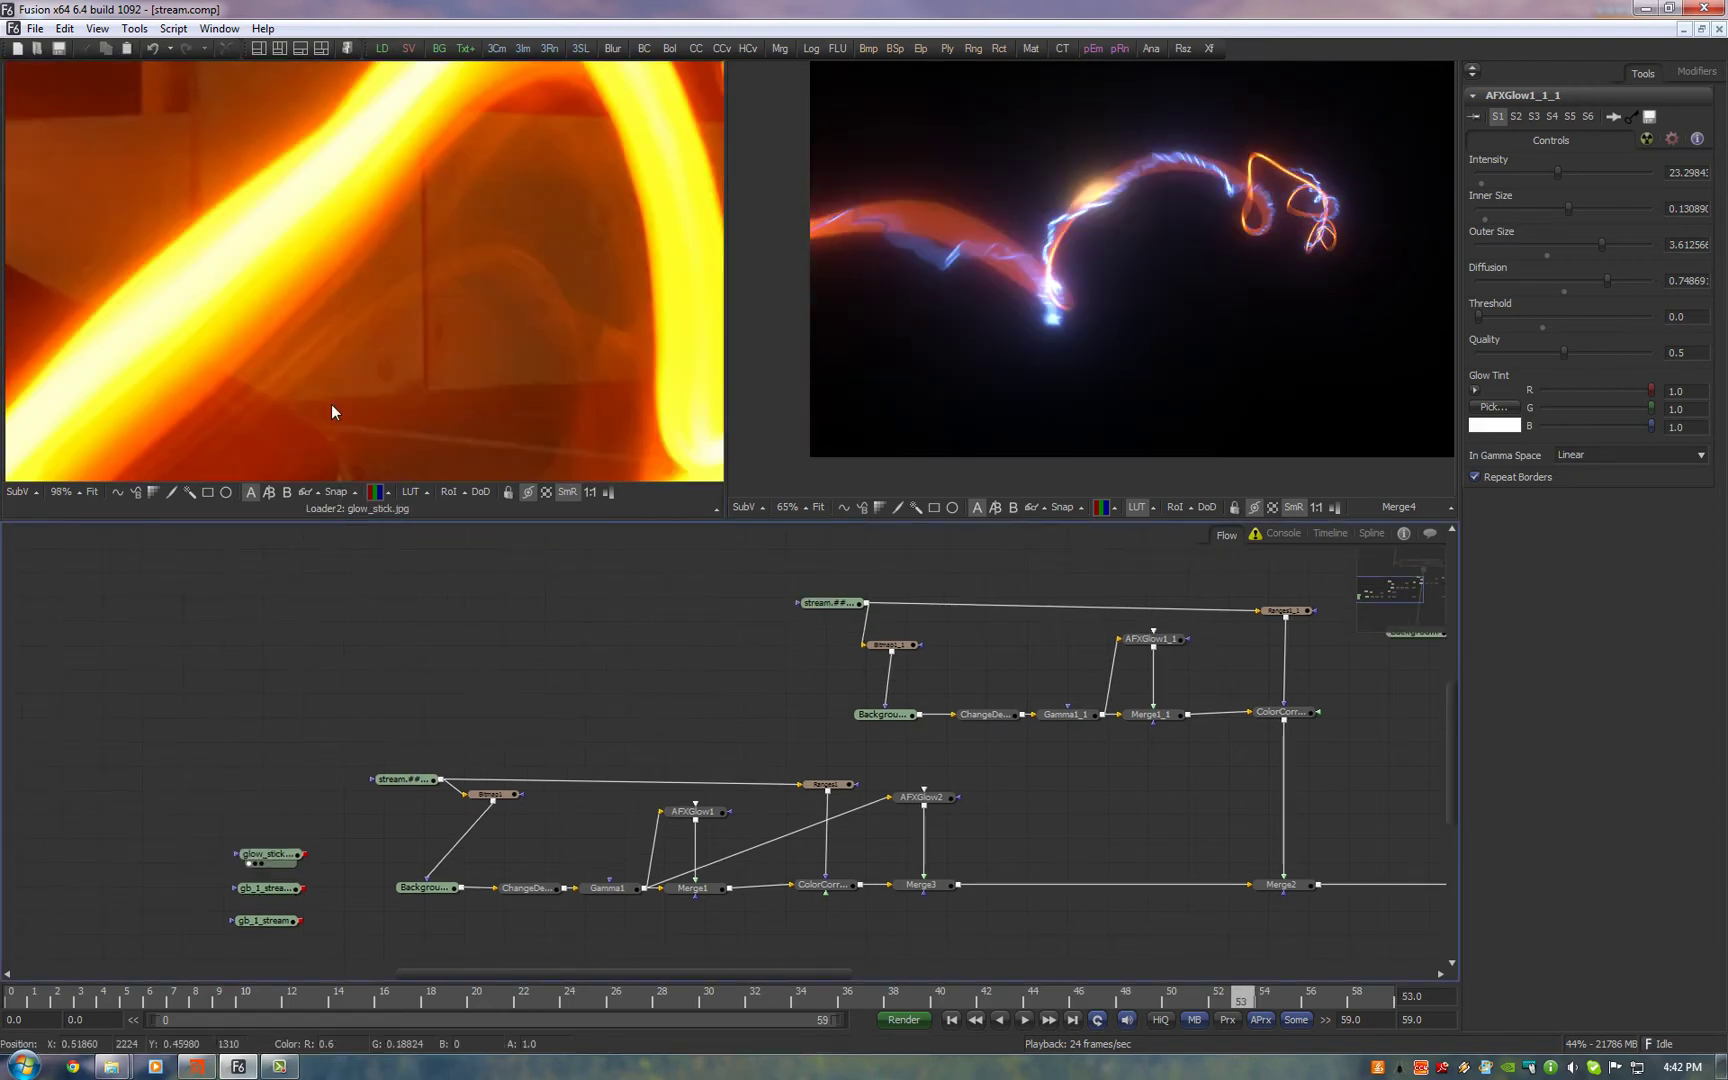
pyautogui.scroll(-8, 479, 320)
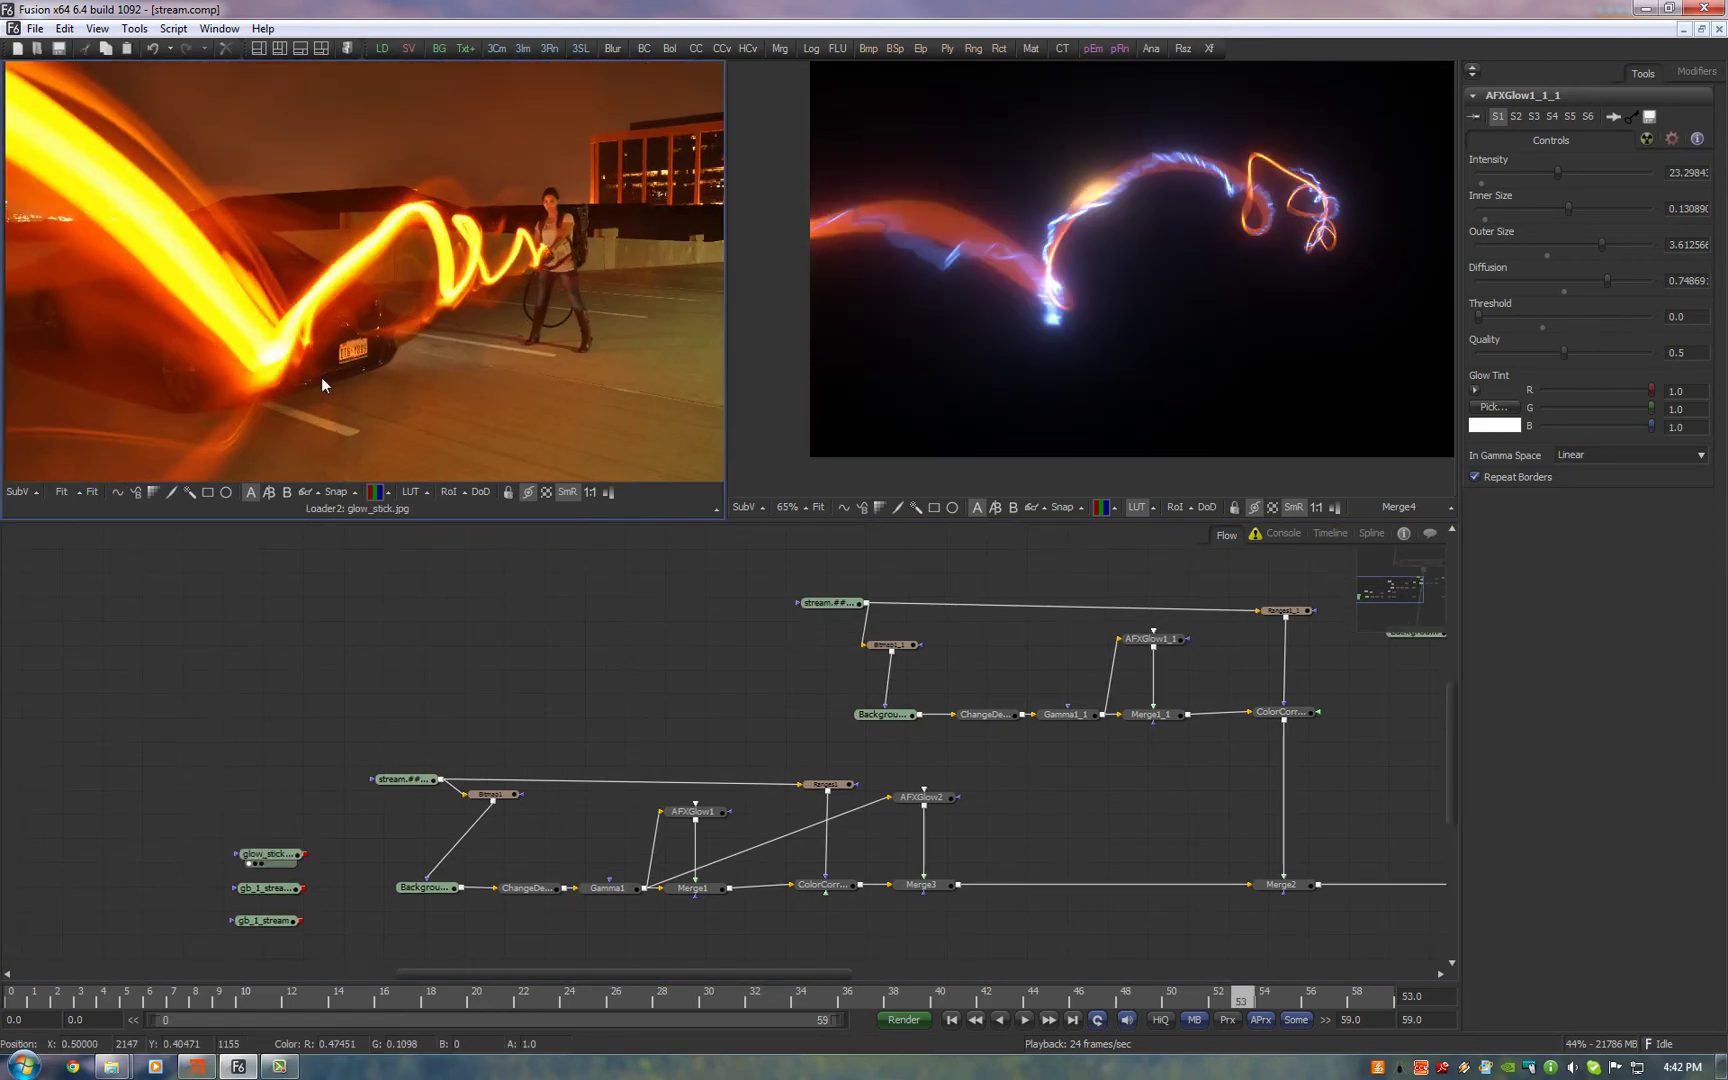
pyautogui.moveTo(263, 369); pyautogui.dragTo(502, 256)
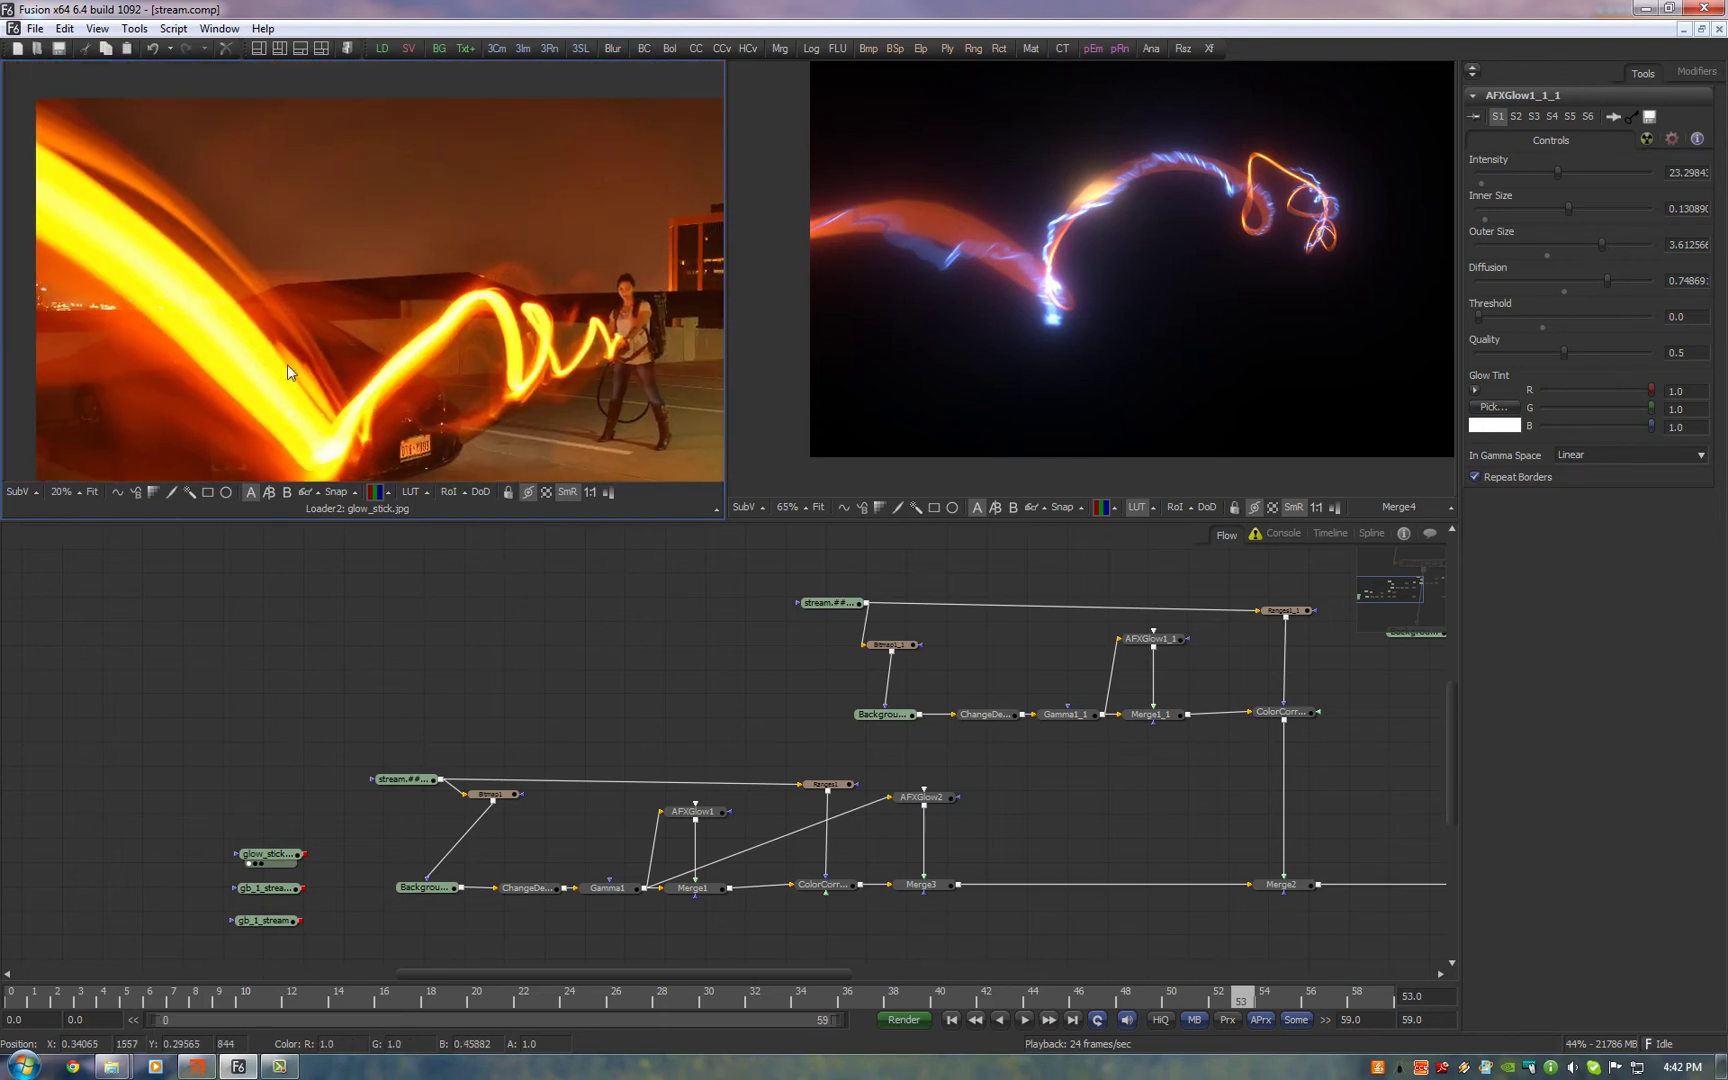
# Add an AFX Lens Glow tool and connect Gamma1's output to it
pyautogui.moveTo(1319, 720); pyautogui.dragTo(841, 787)
pyautogui.hotkey('ctrl', 'space')
pyautogui.write('afx')
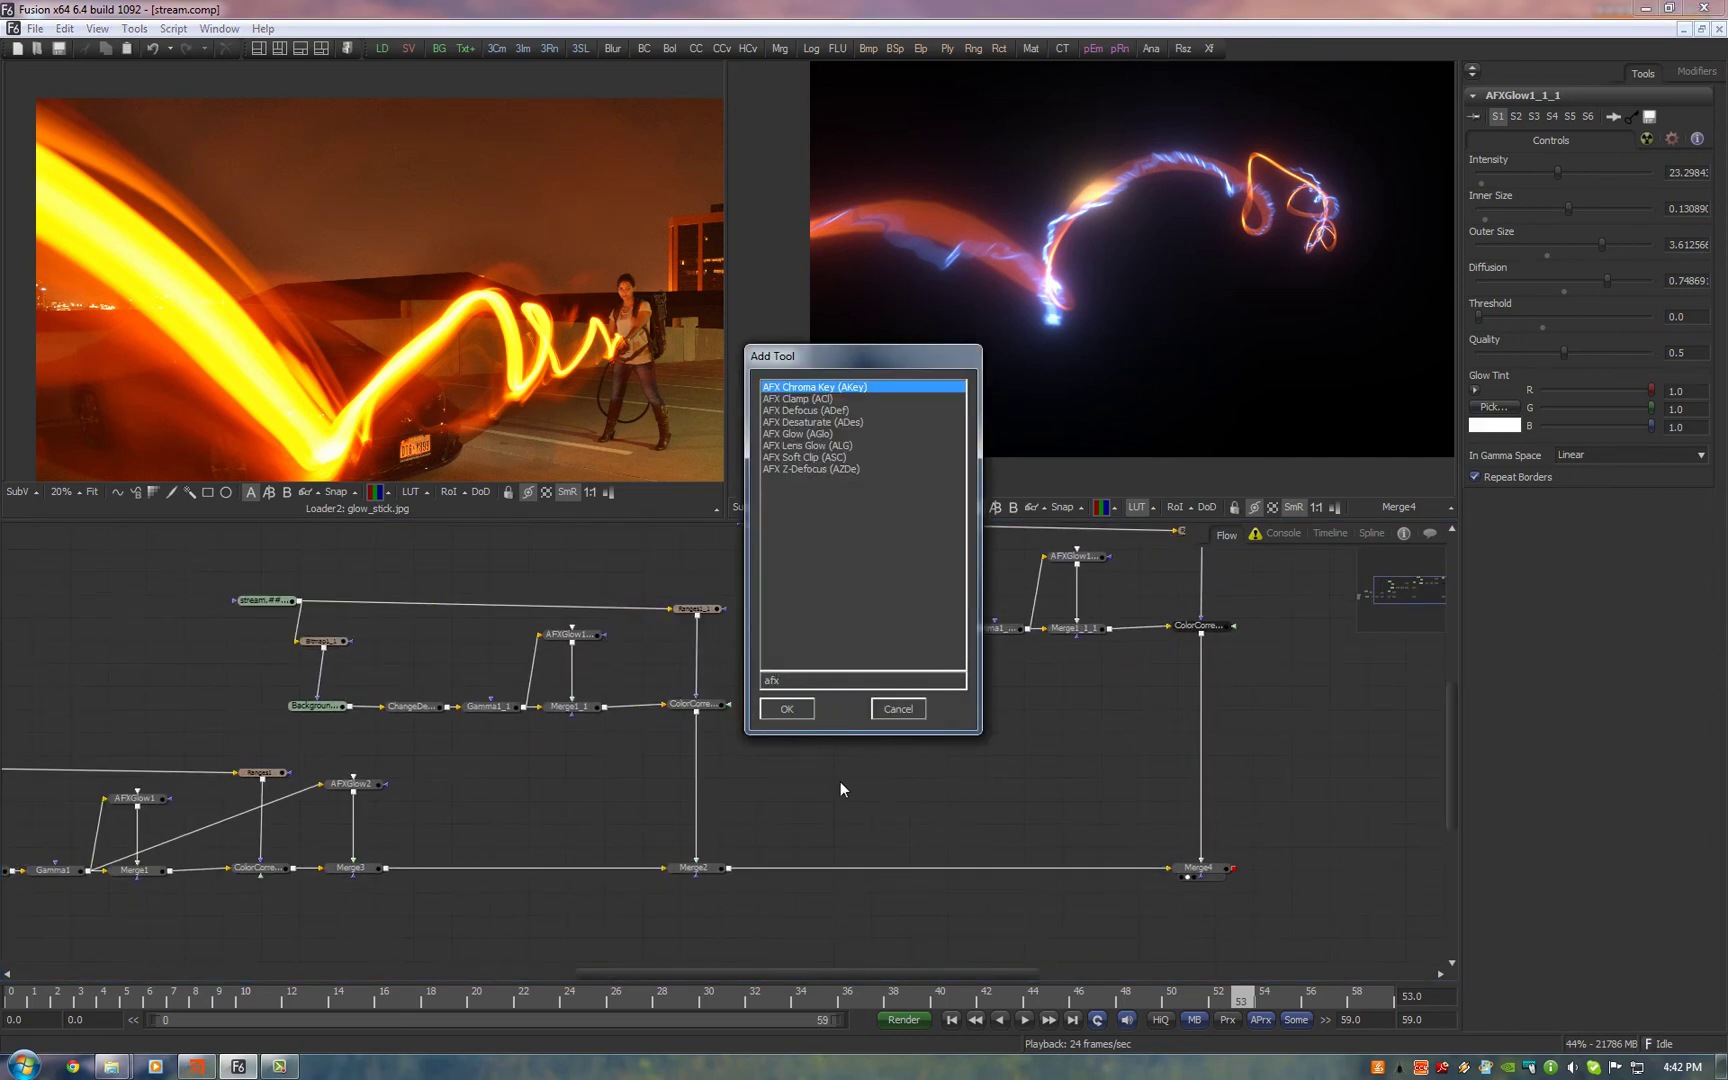
pyautogui.press('Down')
pyautogui.press('Down')
pyautogui.press('Down')
pyautogui.press('Down')
pyautogui.press('Down')
pyautogui.press('Return')
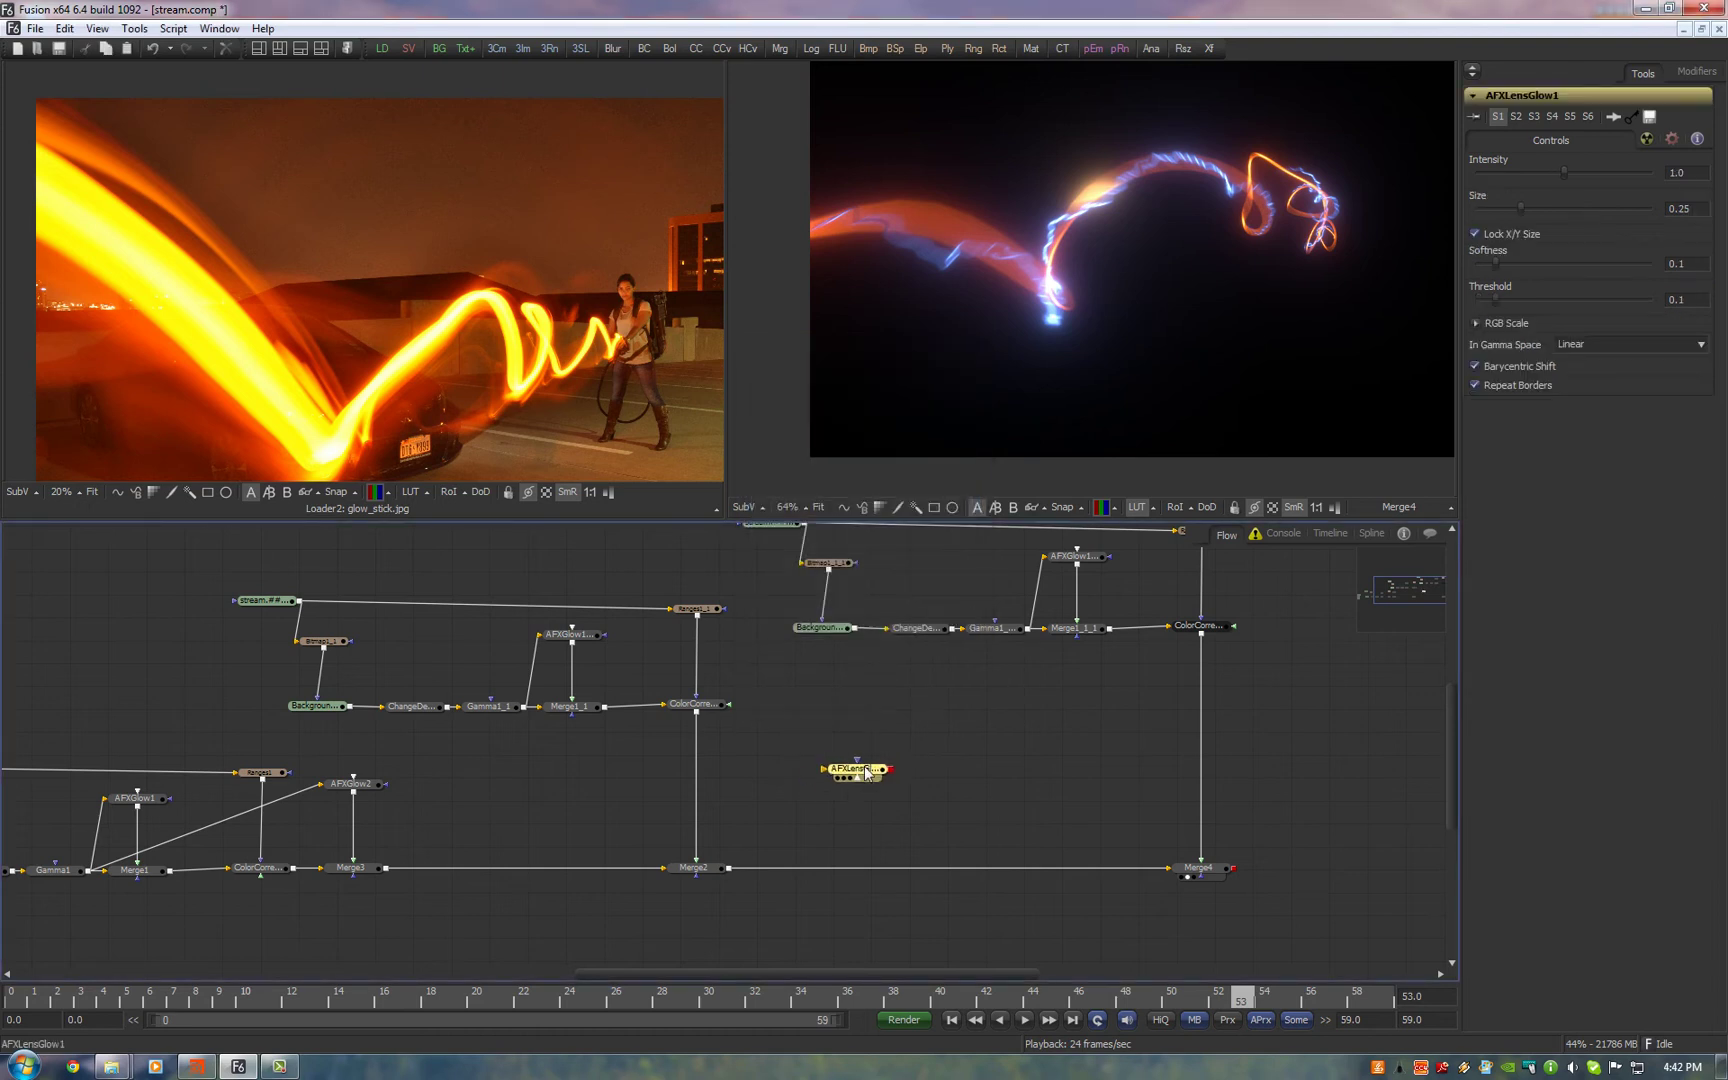
pyautogui.moveTo(467, 797); pyautogui.dragTo(674, 824)
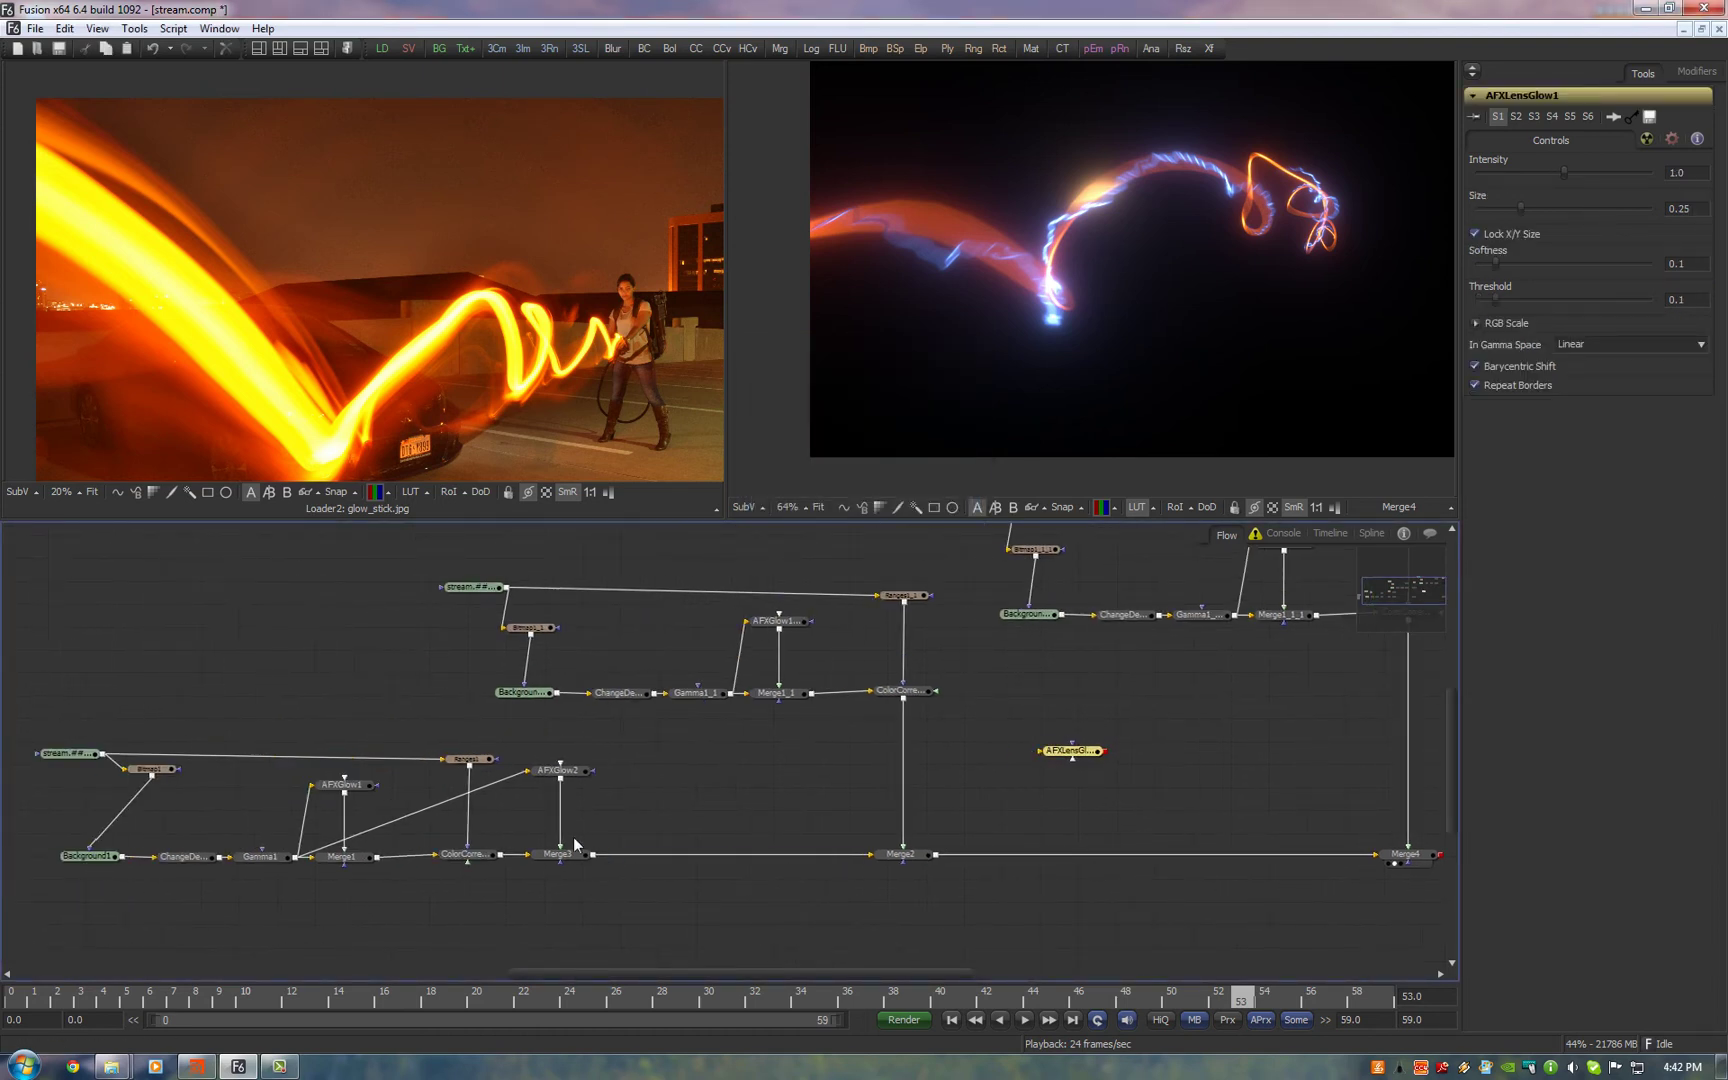
pyautogui.moveTo(296, 857)
pyautogui.mouseDown()
pyautogui.moveTo(521, 752)
pyautogui.moveTo(410, 794)
pyautogui.moveTo(1152, 726)
pyautogui.moveTo(836, 774)
pyautogui.moveTo(1085, 762)
pyautogui.moveTo(575, 815)
pyautogui.moveTo(450, 805)
pyautogui.moveTo(287, 886)
pyautogui.mouseUp()
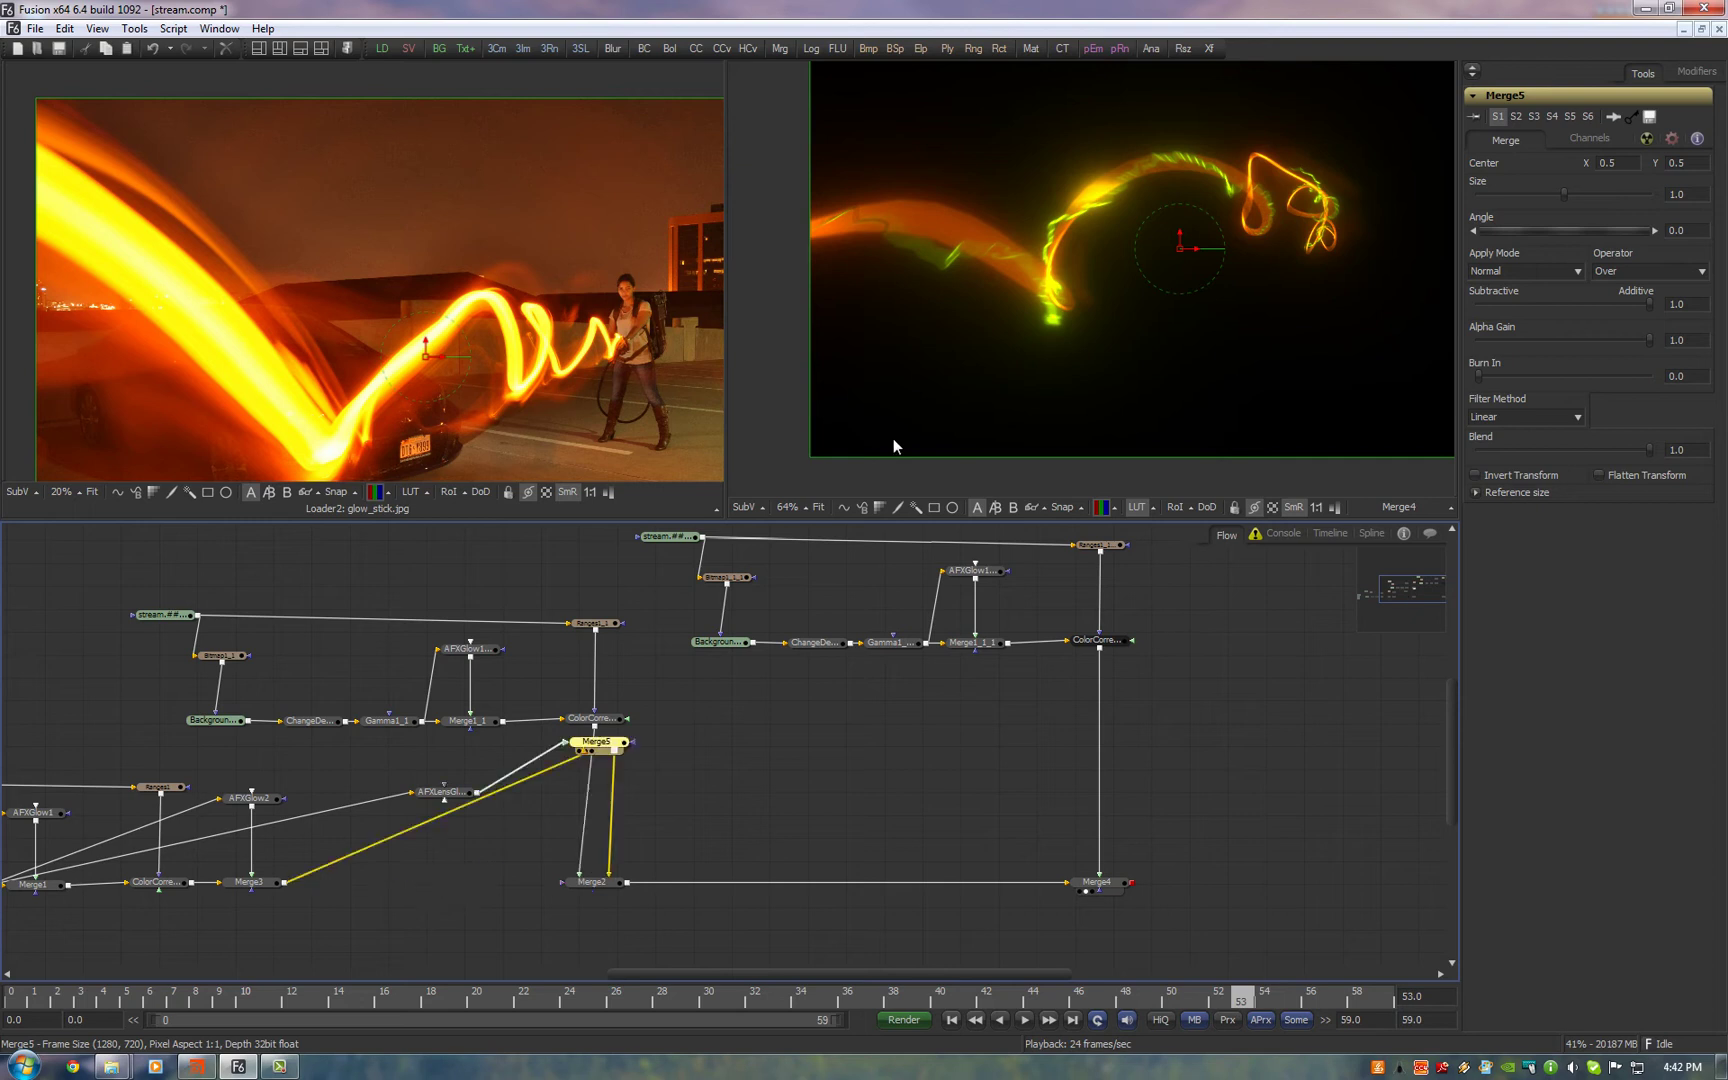
# Set the lens glow to intensity about 1.18, size about 0.105 and no softness
pyautogui.click(444, 792)
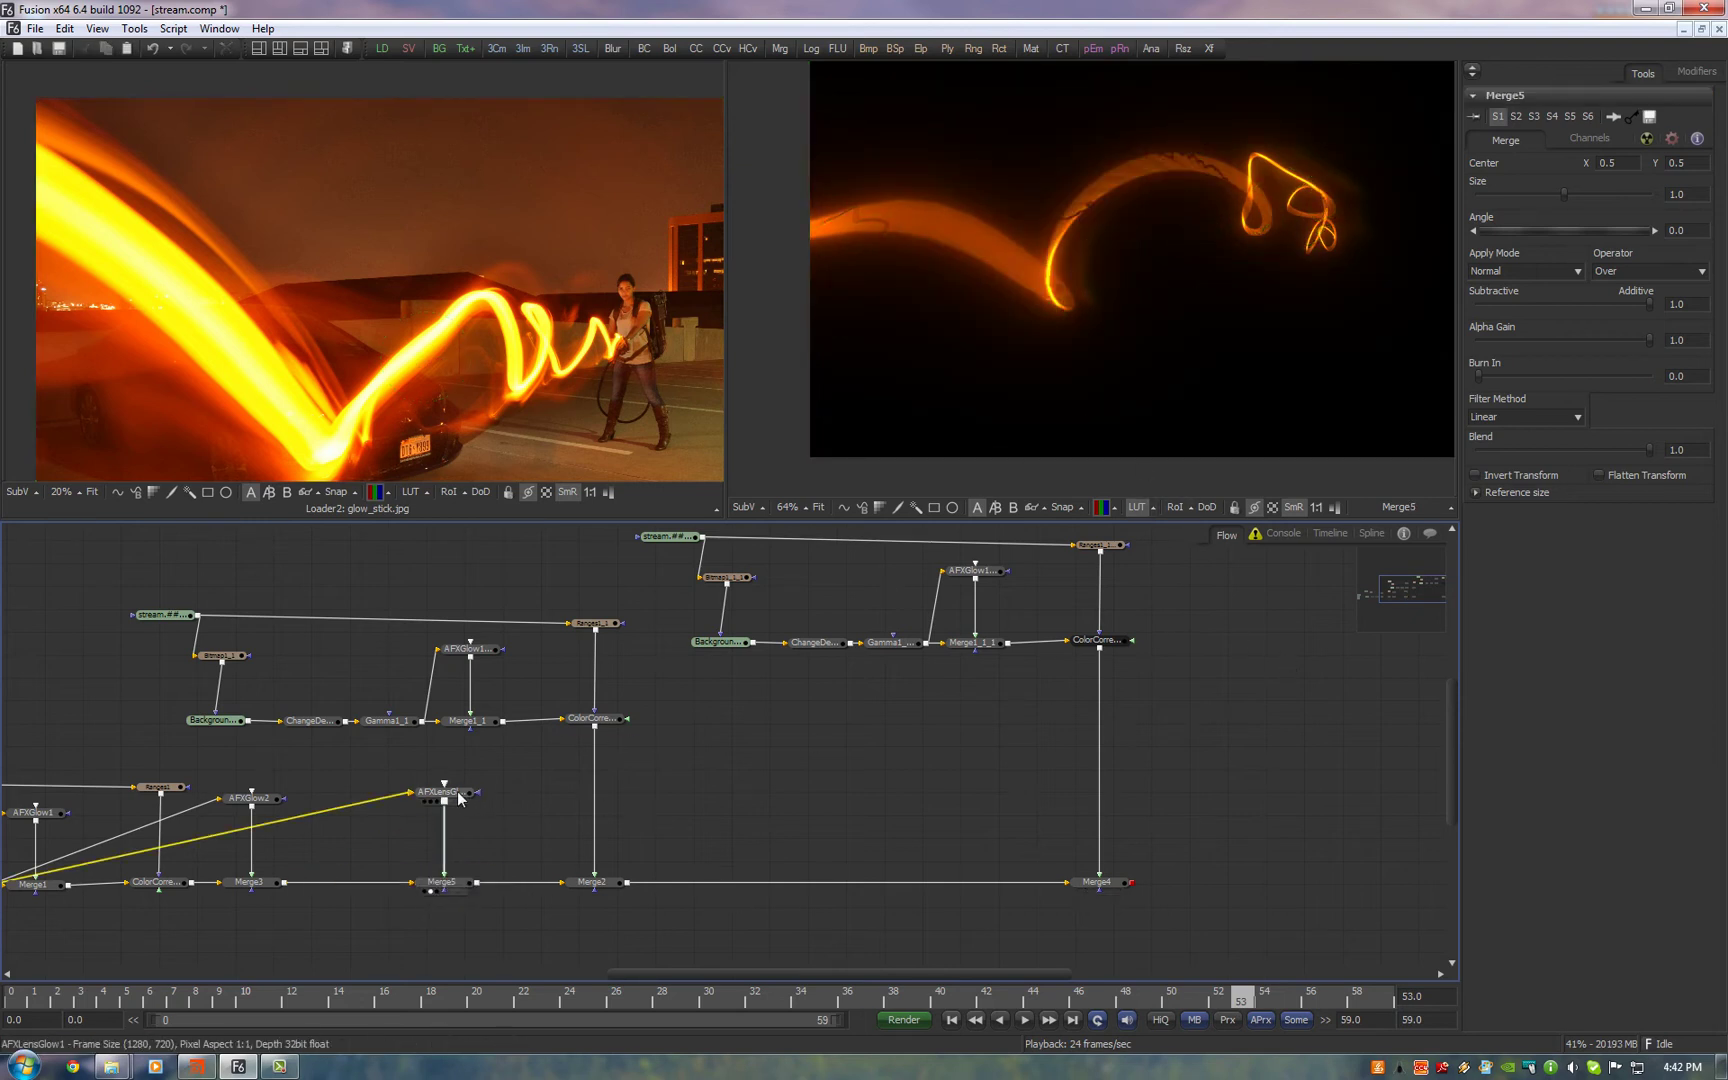
pyautogui.moveTo(1519, 204); pyautogui.dragTo(1606, 167)
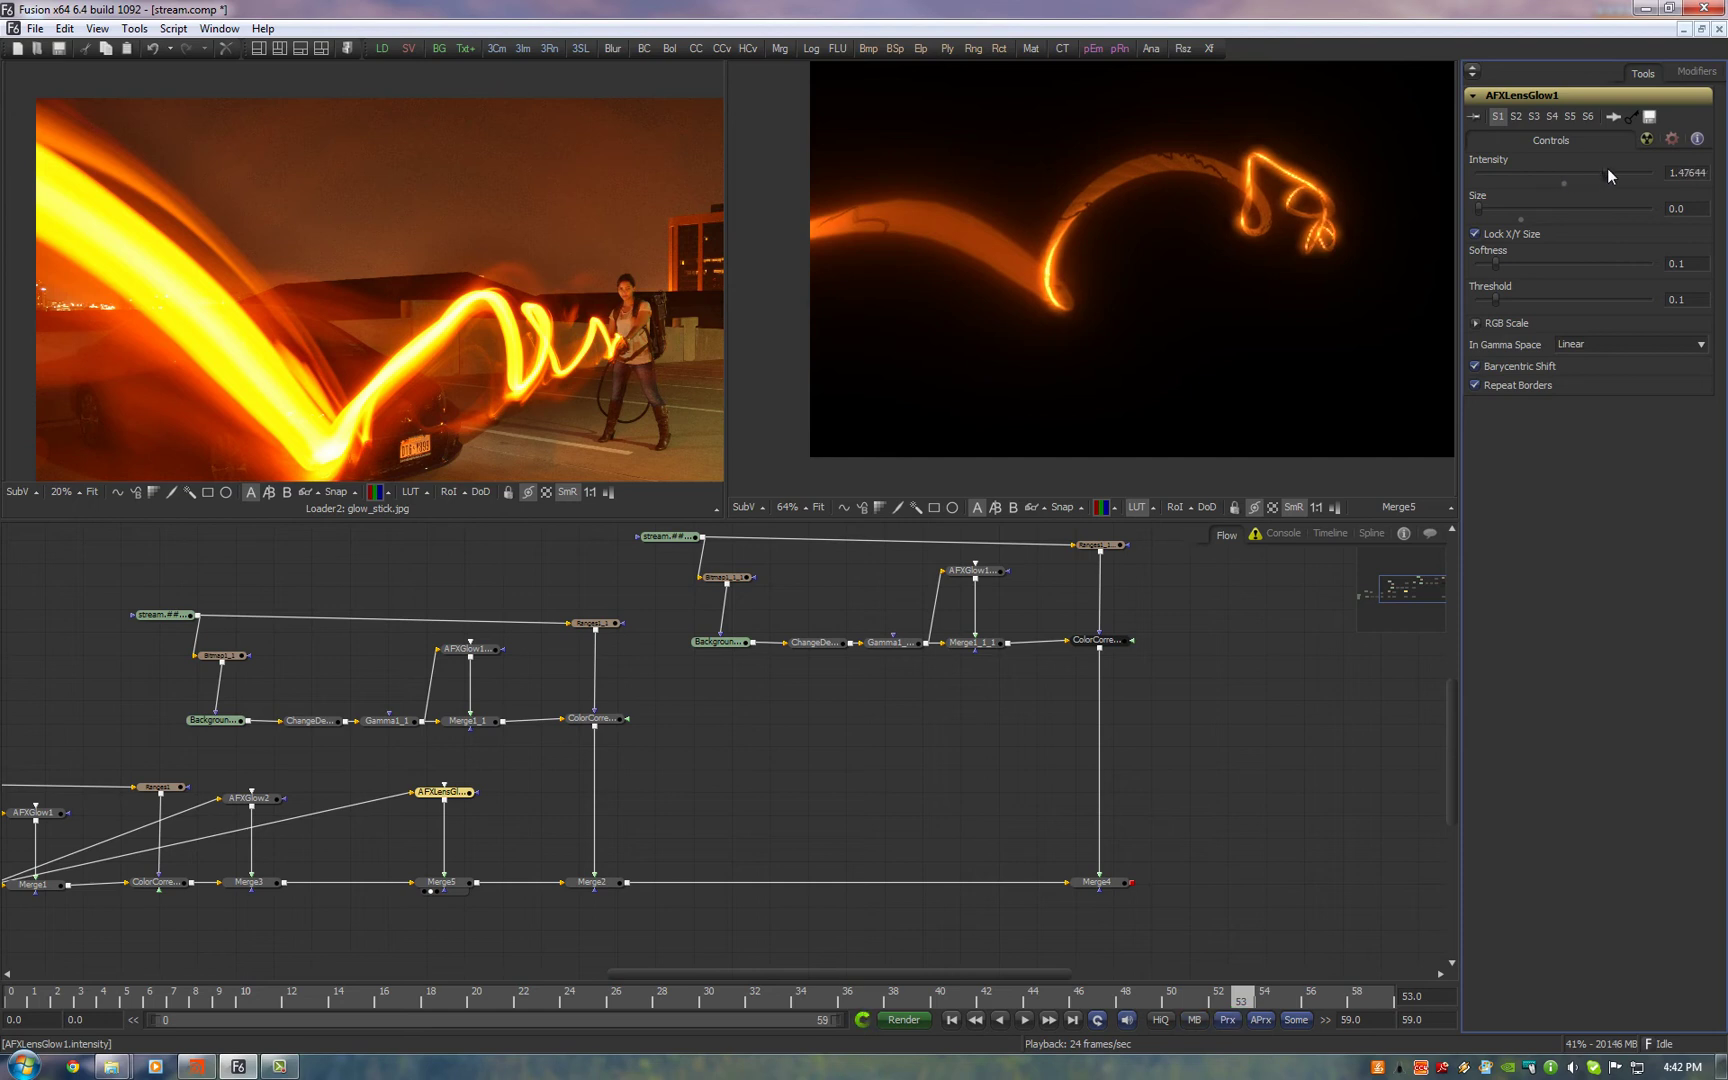
pyautogui.moveTo(1497, 265)
pyautogui.mouseDown()
pyautogui.moveTo(1474, 270)
pyautogui.moveTo(1605, 275)
pyautogui.moveTo(1473, 284)
pyautogui.mouseUp()
pyautogui.moveTo(1481, 205); pyautogui.dragTo(1505, 208)
pyautogui.scroll(2, 587, 321)
pyautogui.scroll(-1, 587, 321)
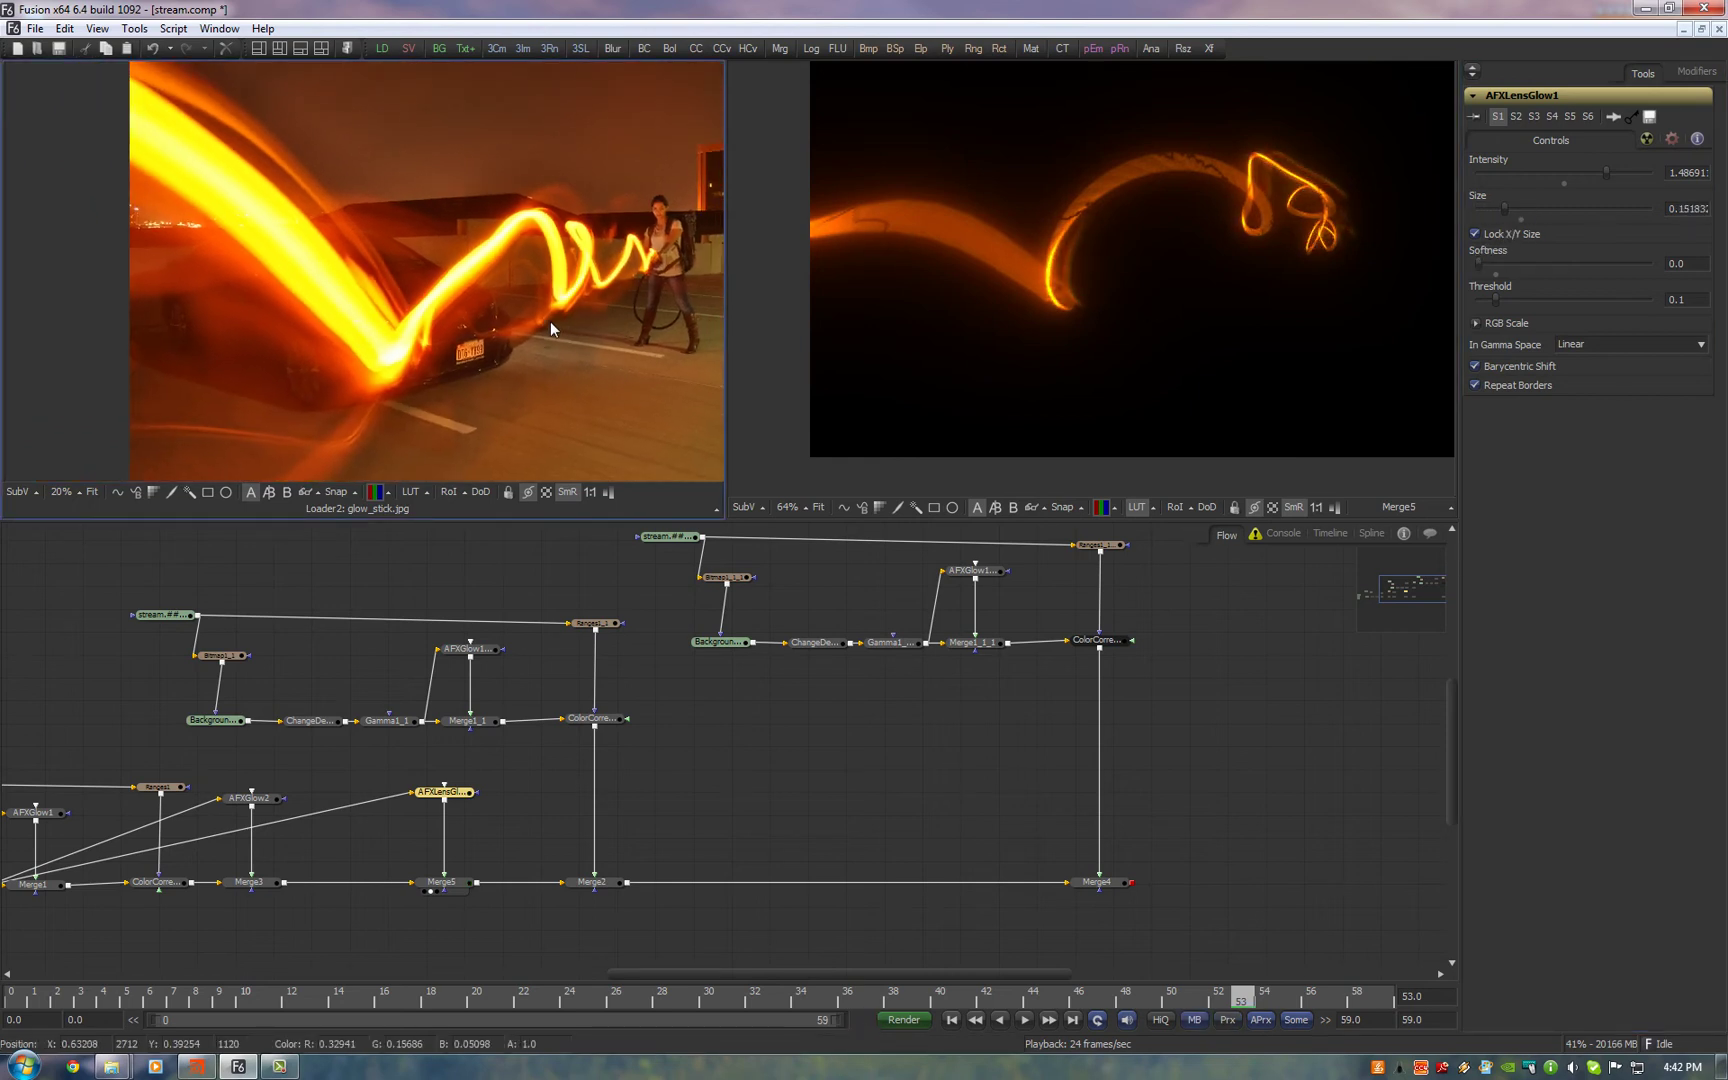
pyautogui.scroll(-1, 553, 329)
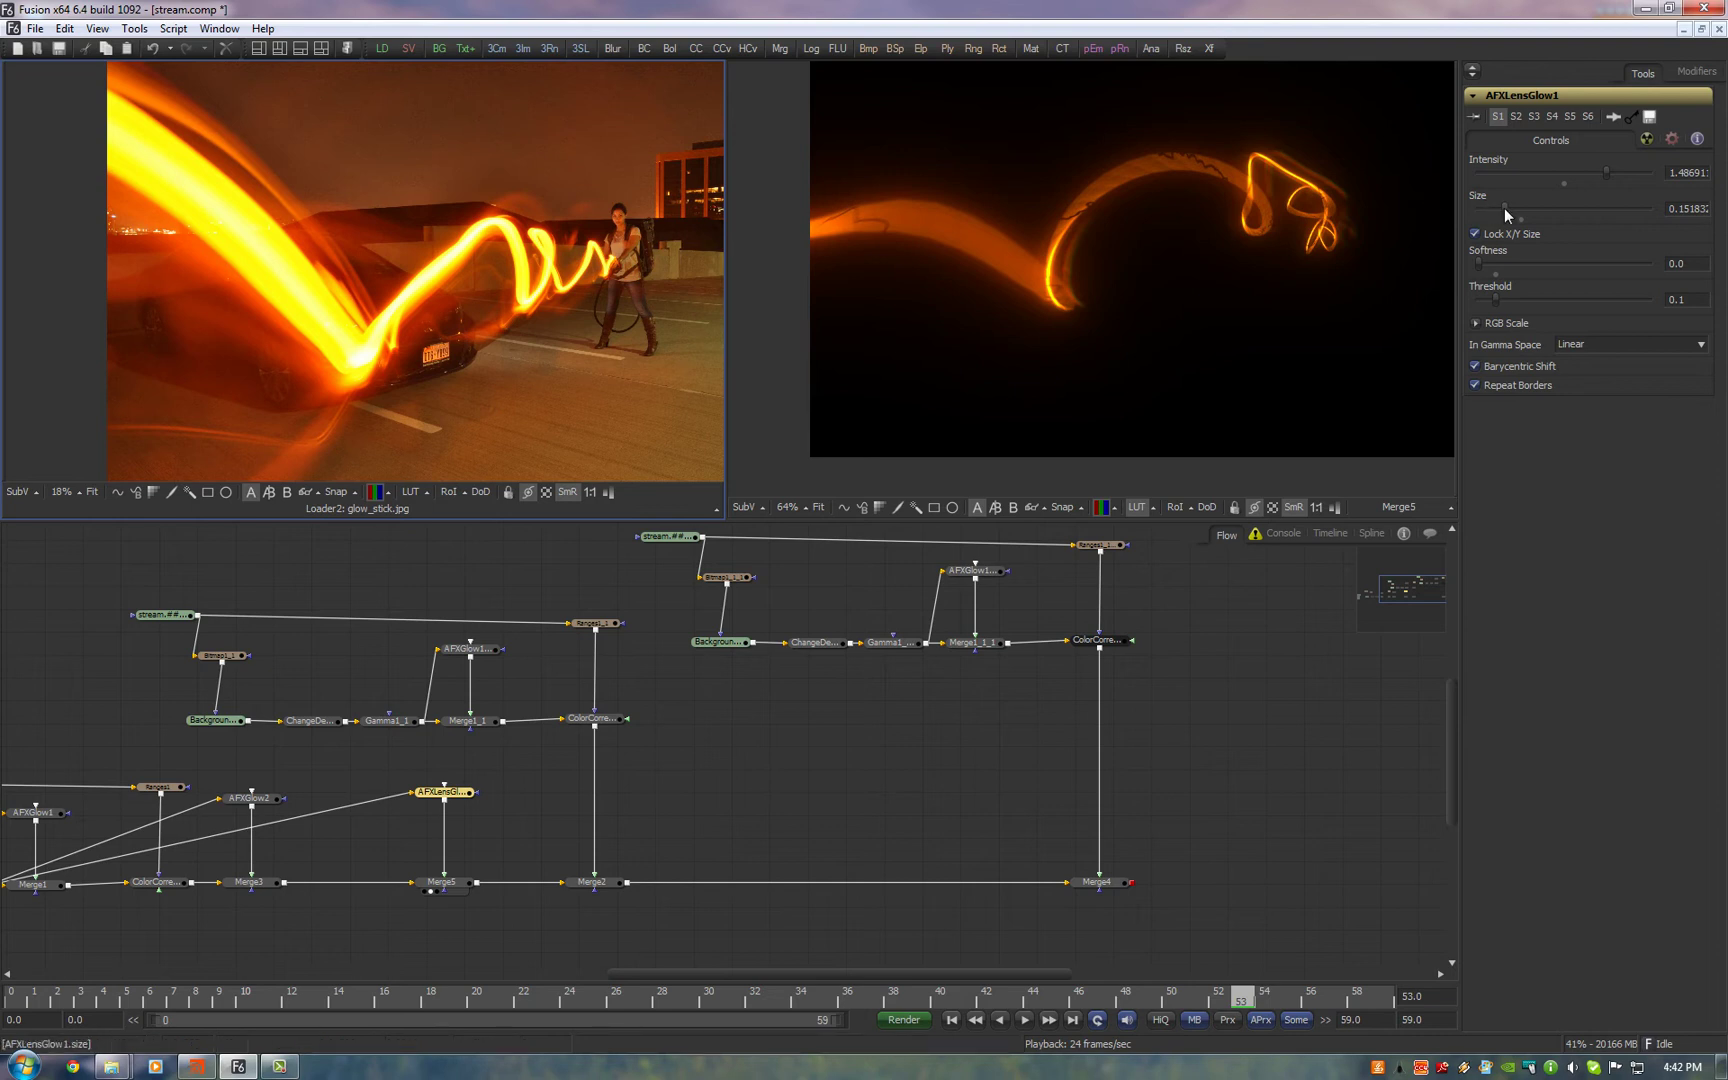
pyautogui.moveTo(1504, 208)
pyautogui.mouseDown()
pyautogui.moveTo(1465, 230)
pyautogui.moveTo(1504, 211)
pyautogui.mouseUp()
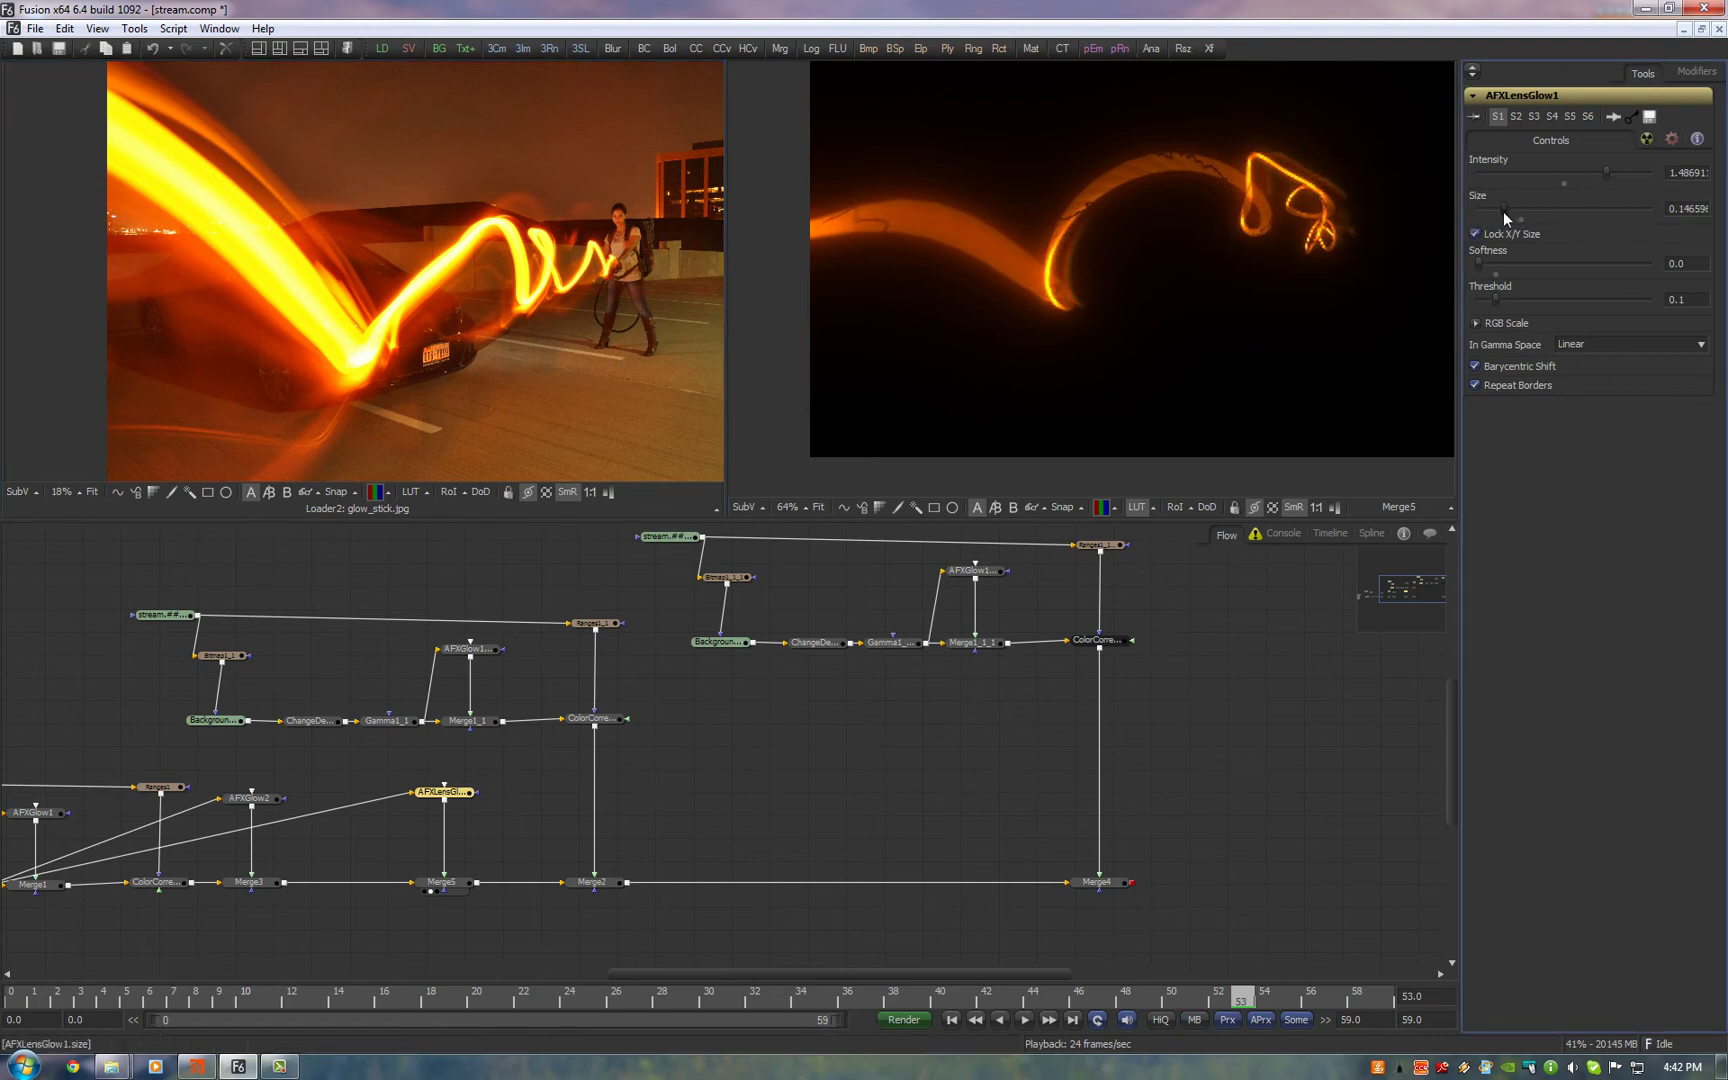
pyautogui.scroll(1, 252, 402)
pyautogui.scroll(2, 487, 310)
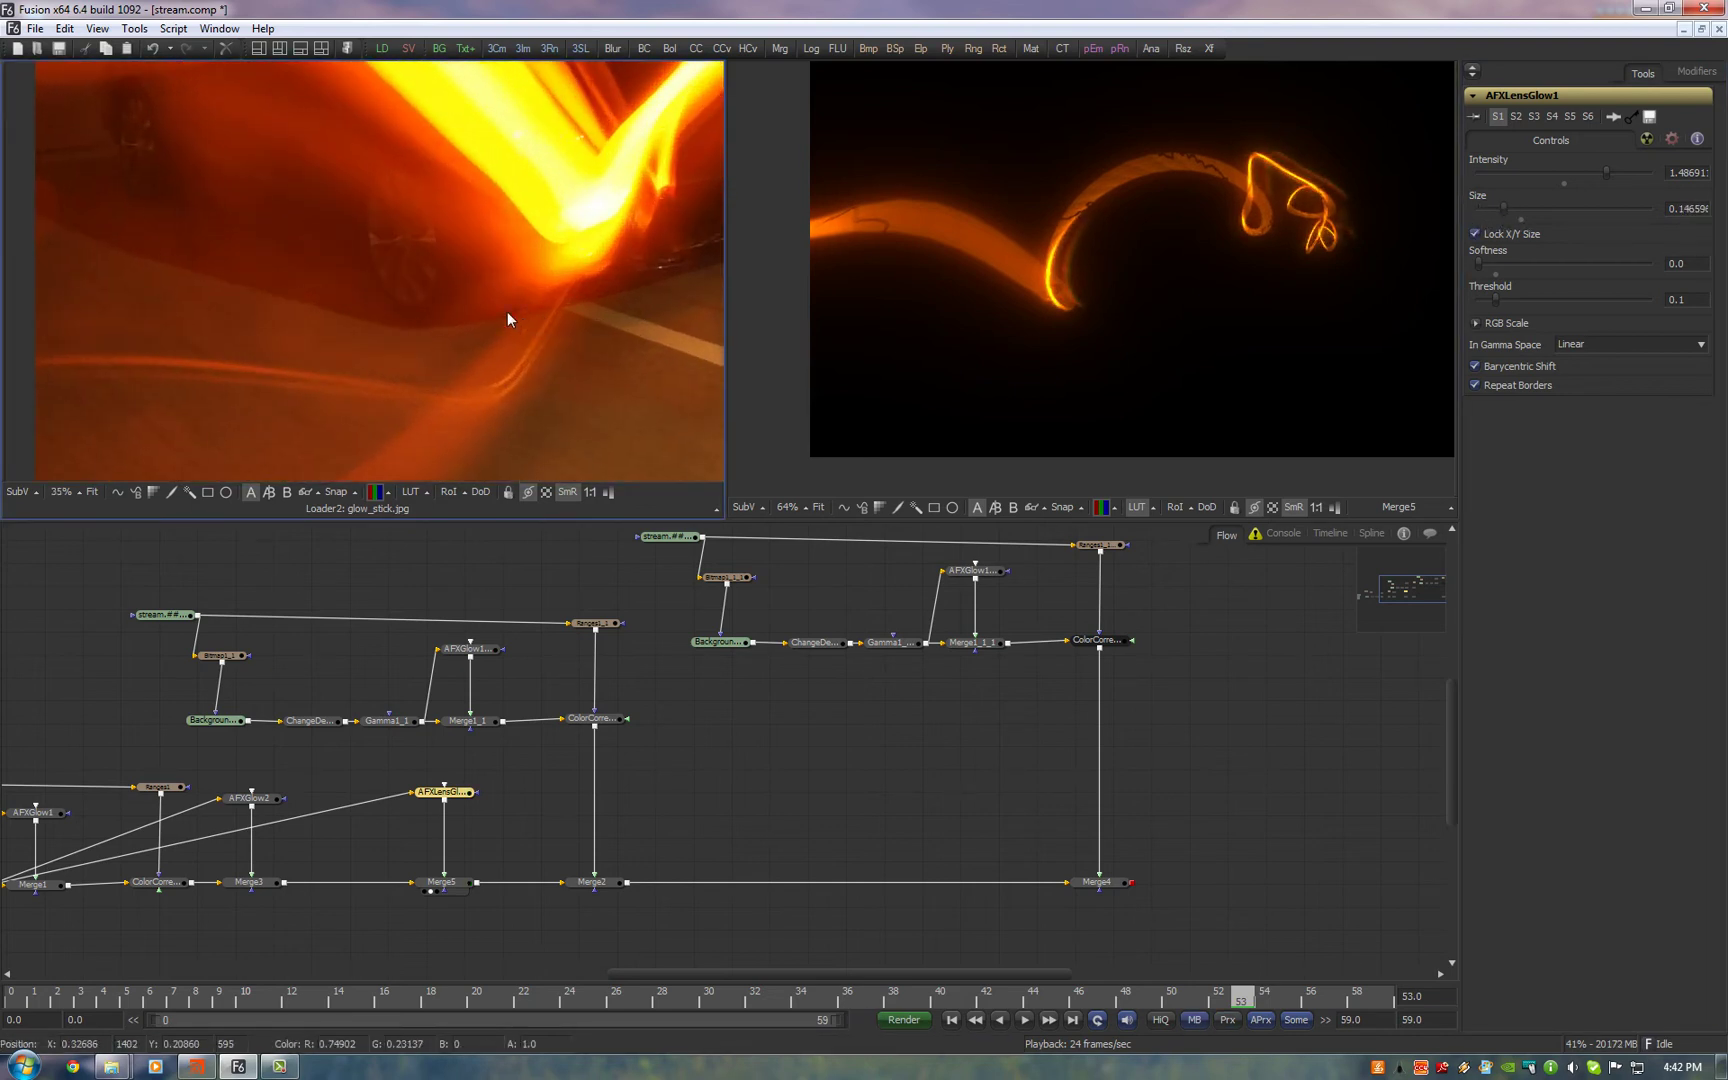
pyautogui.scroll(-2, 351, 362)
pyautogui.scroll(1, 508, 285)
pyautogui.scroll(-1, 508, 285)
# Raise the lens glow's blue scale to about 1.22, keeping red scale at 1.0
pyautogui.click(1476, 323)
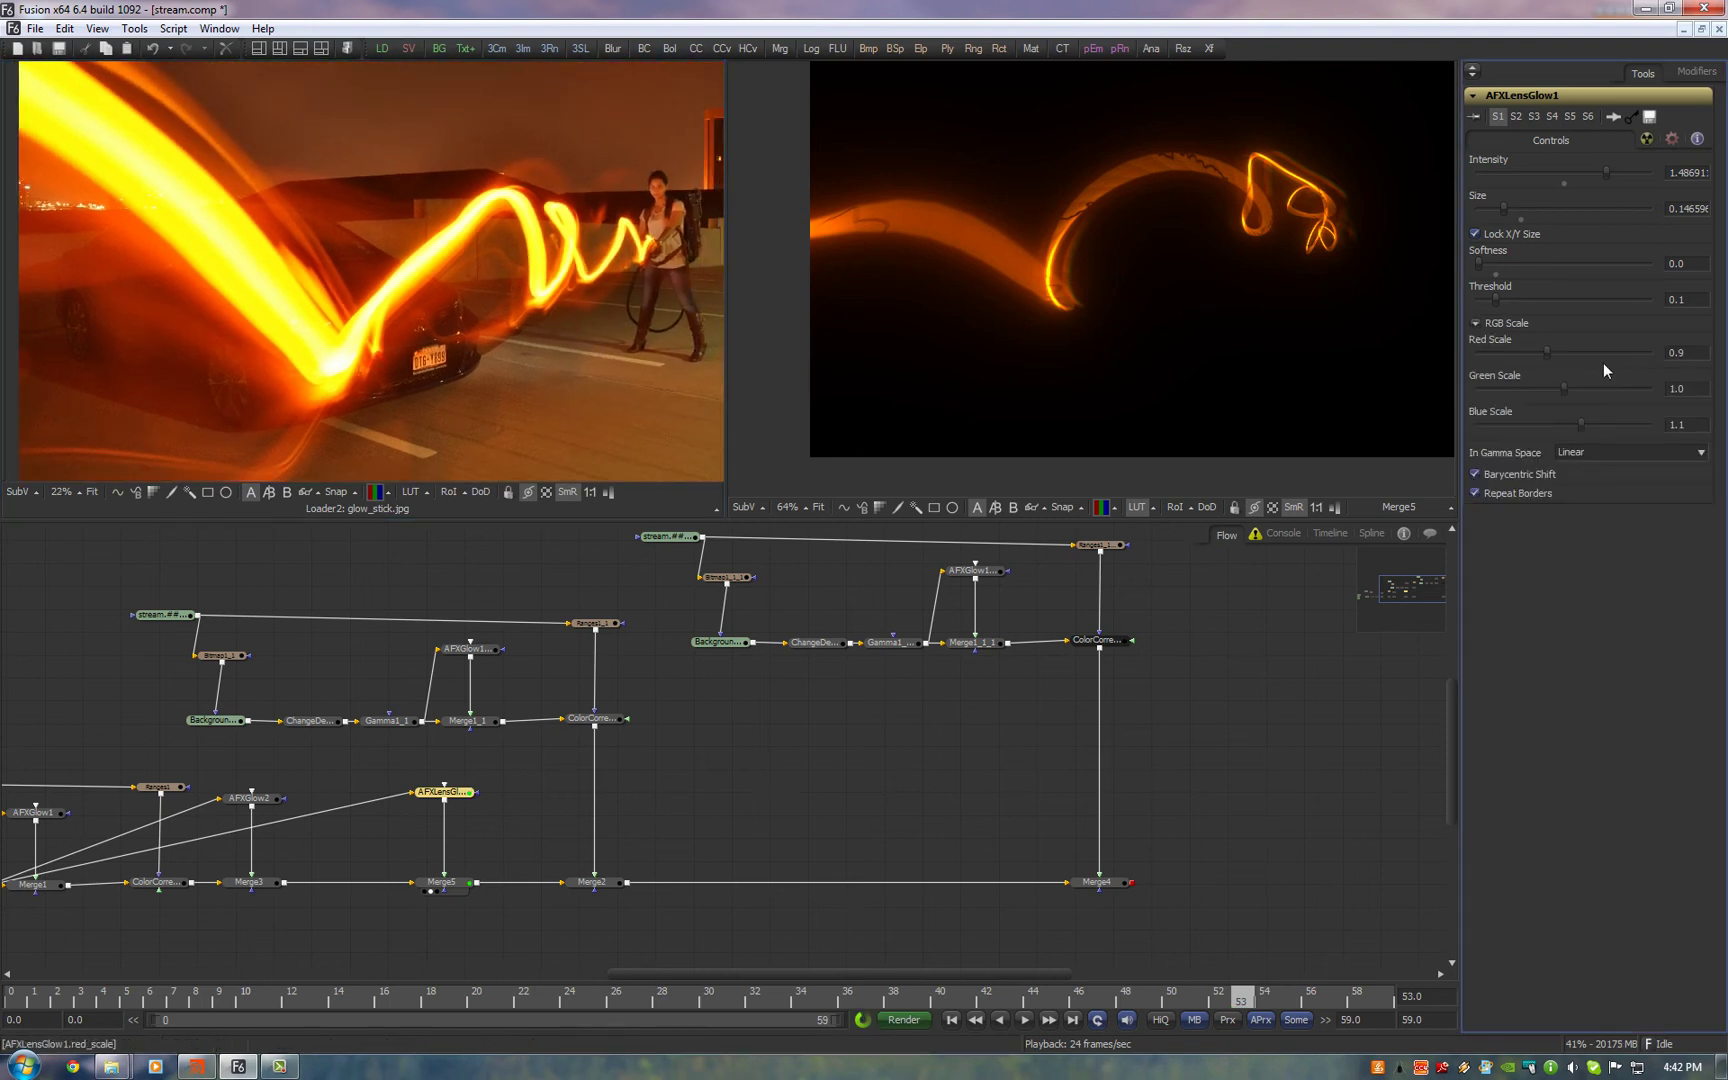
pyautogui.moveTo(1524, 354); pyautogui.dragTo(1517, 355)
pyautogui.moveTo(1579, 423); pyautogui.dragTo(1602, 420)
pyautogui.scroll(4, 1149, 215)
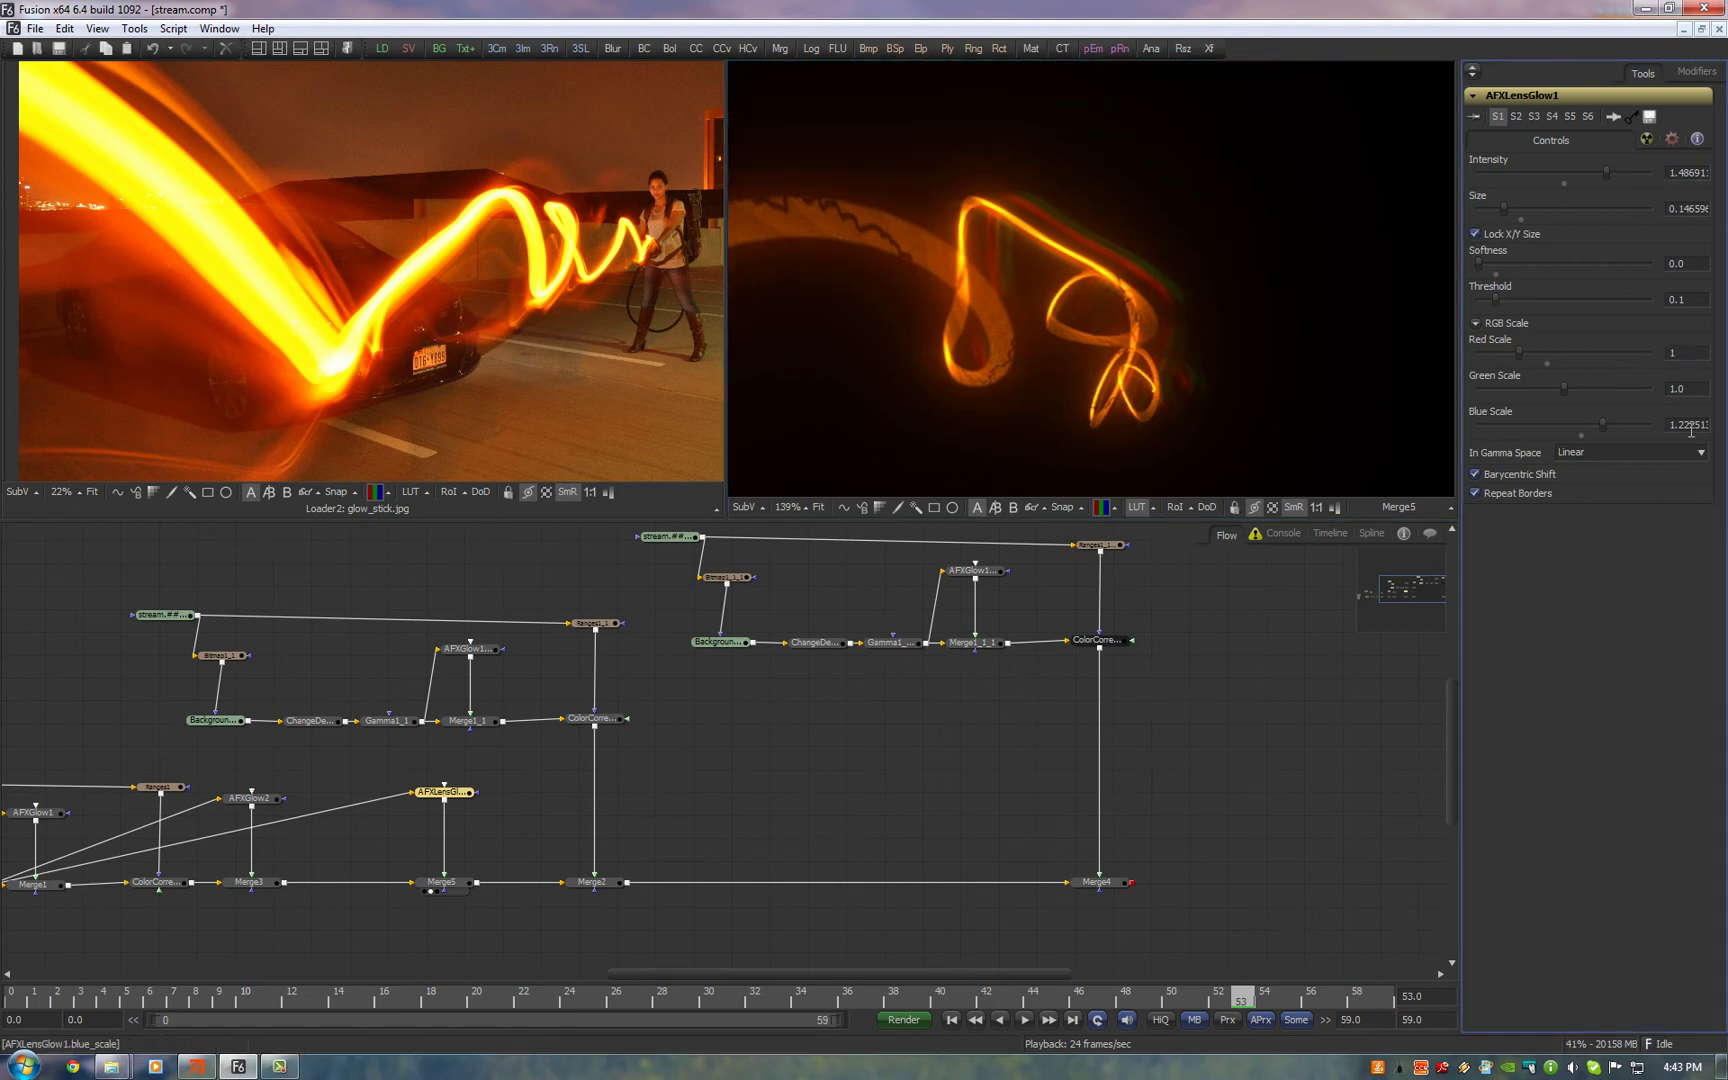
pyautogui.write('1')
pyautogui.click(1690, 425)
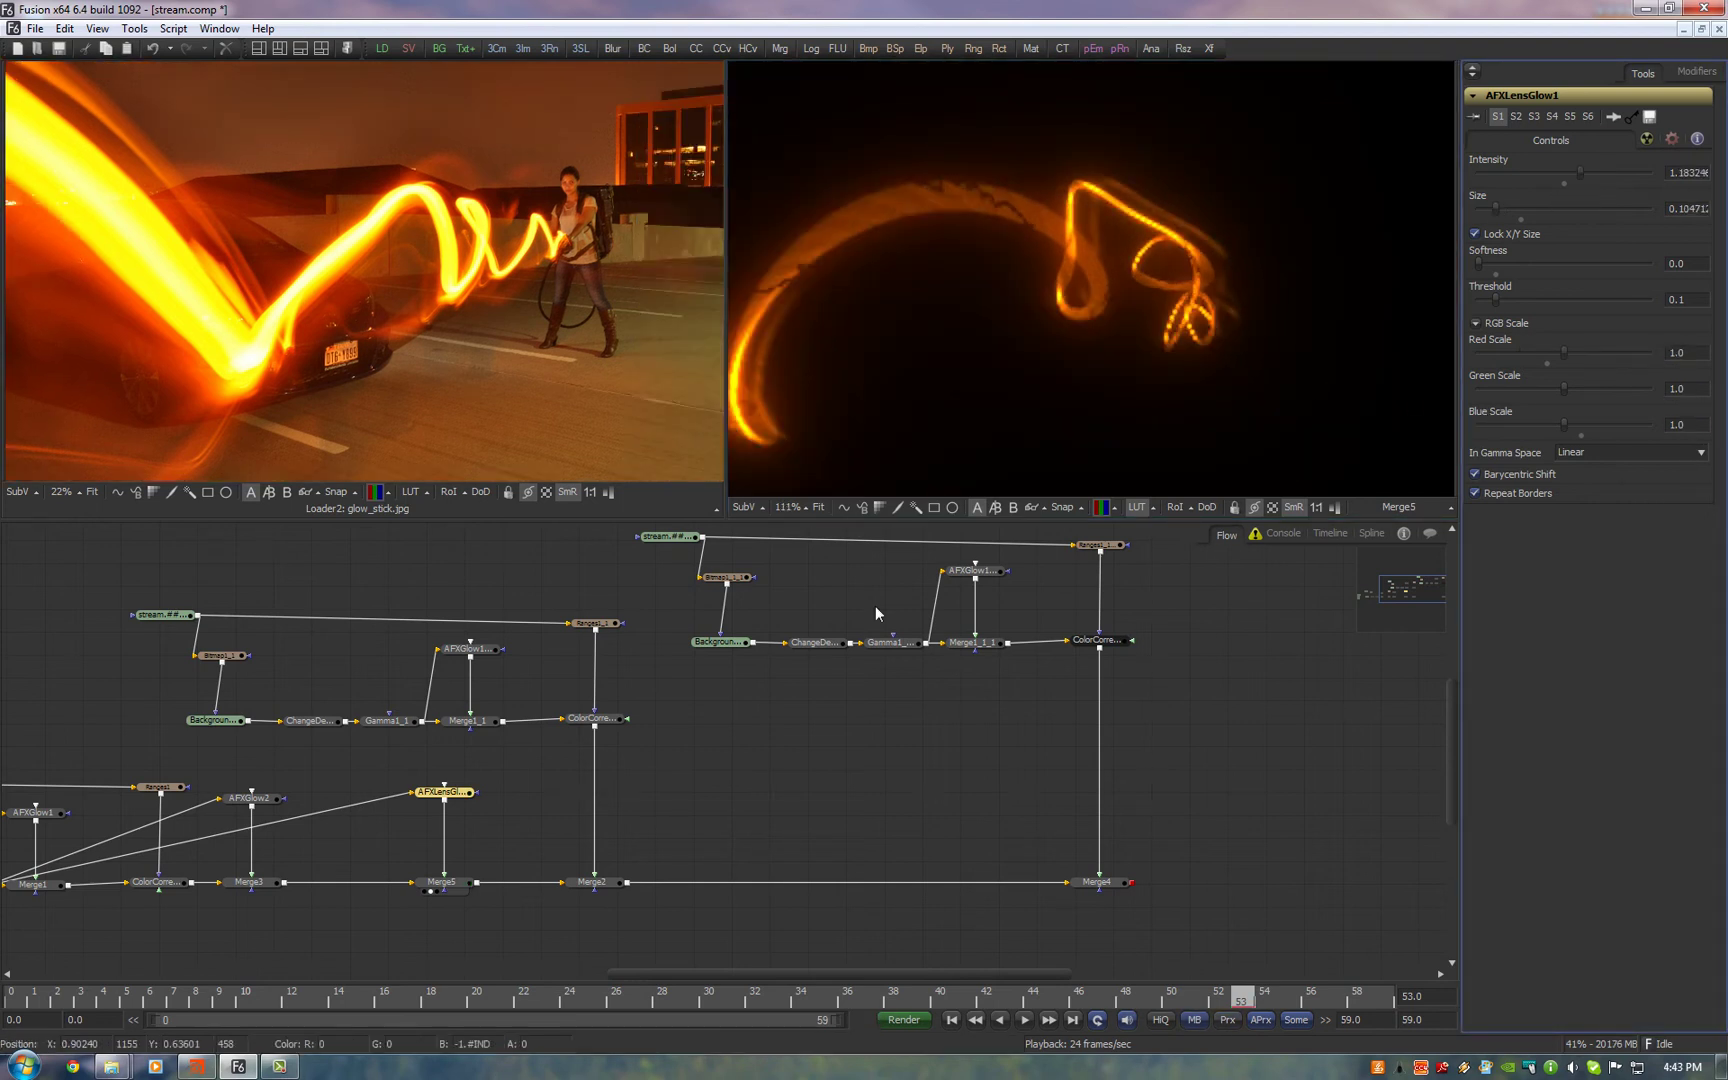
# Shift Merge5 left, paste a copy of the AFX lens glow, and feed Gamma1 into it
pyautogui.keyDown('ctrl'); pyautogui.click(441, 882); pyautogui.keyUp('ctrl')
pyautogui.moveTo(441, 882); pyautogui.dragTo(387, 884)
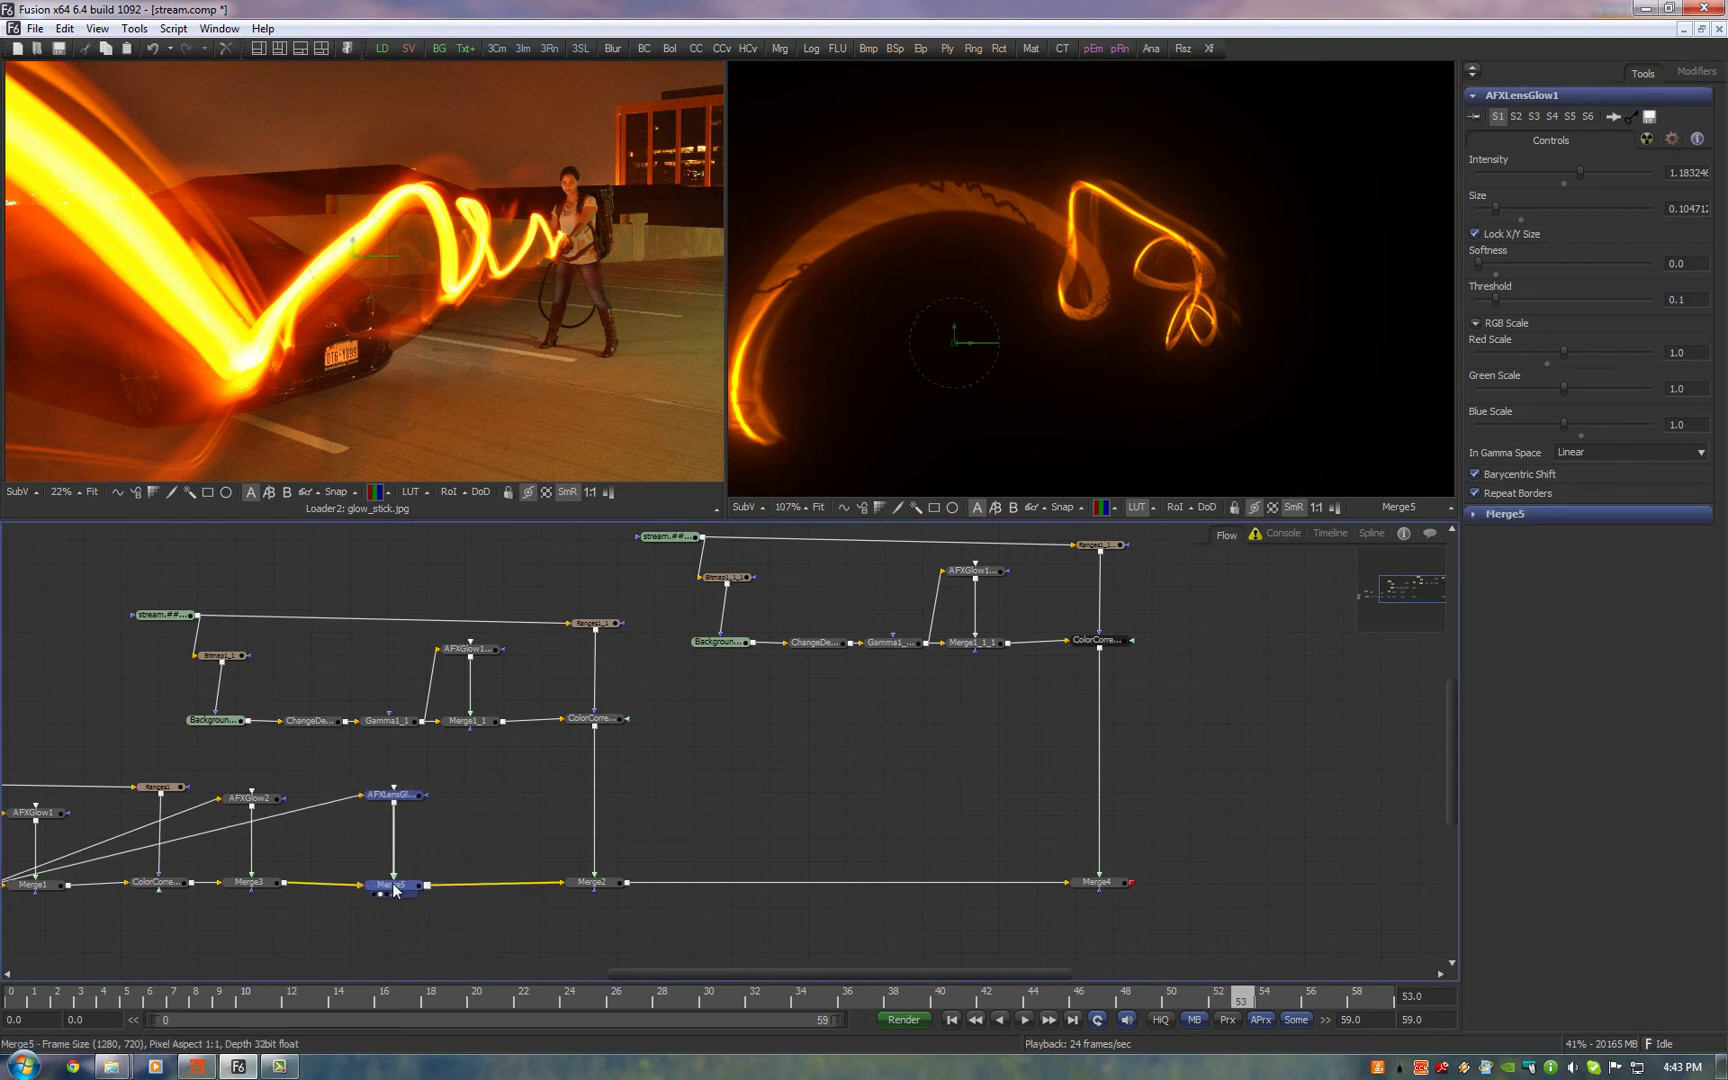
pyautogui.hotkey('ctrl', 'v')
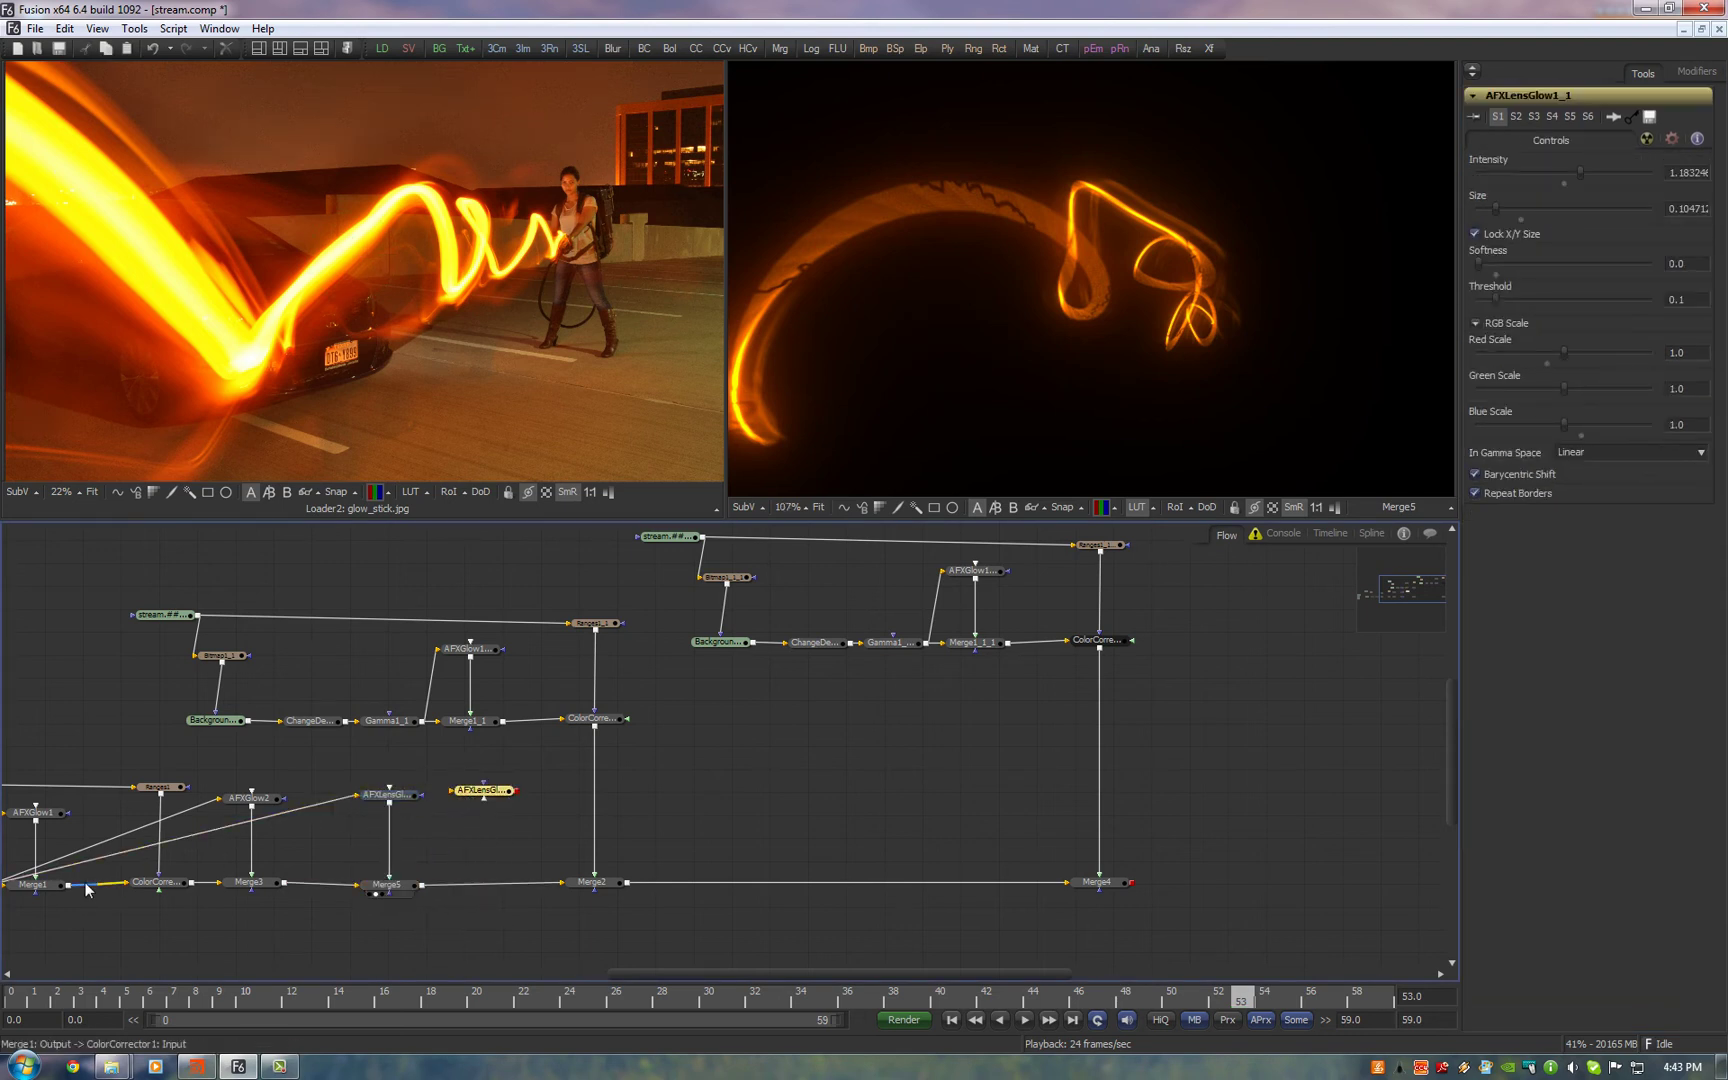
pyautogui.moveTo(55, 877); pyautogui.dragTo(424, 866)
# Set the copied lens glow's size to about 0.22 and view Merge6's result
pyautogui.click(484, 771)
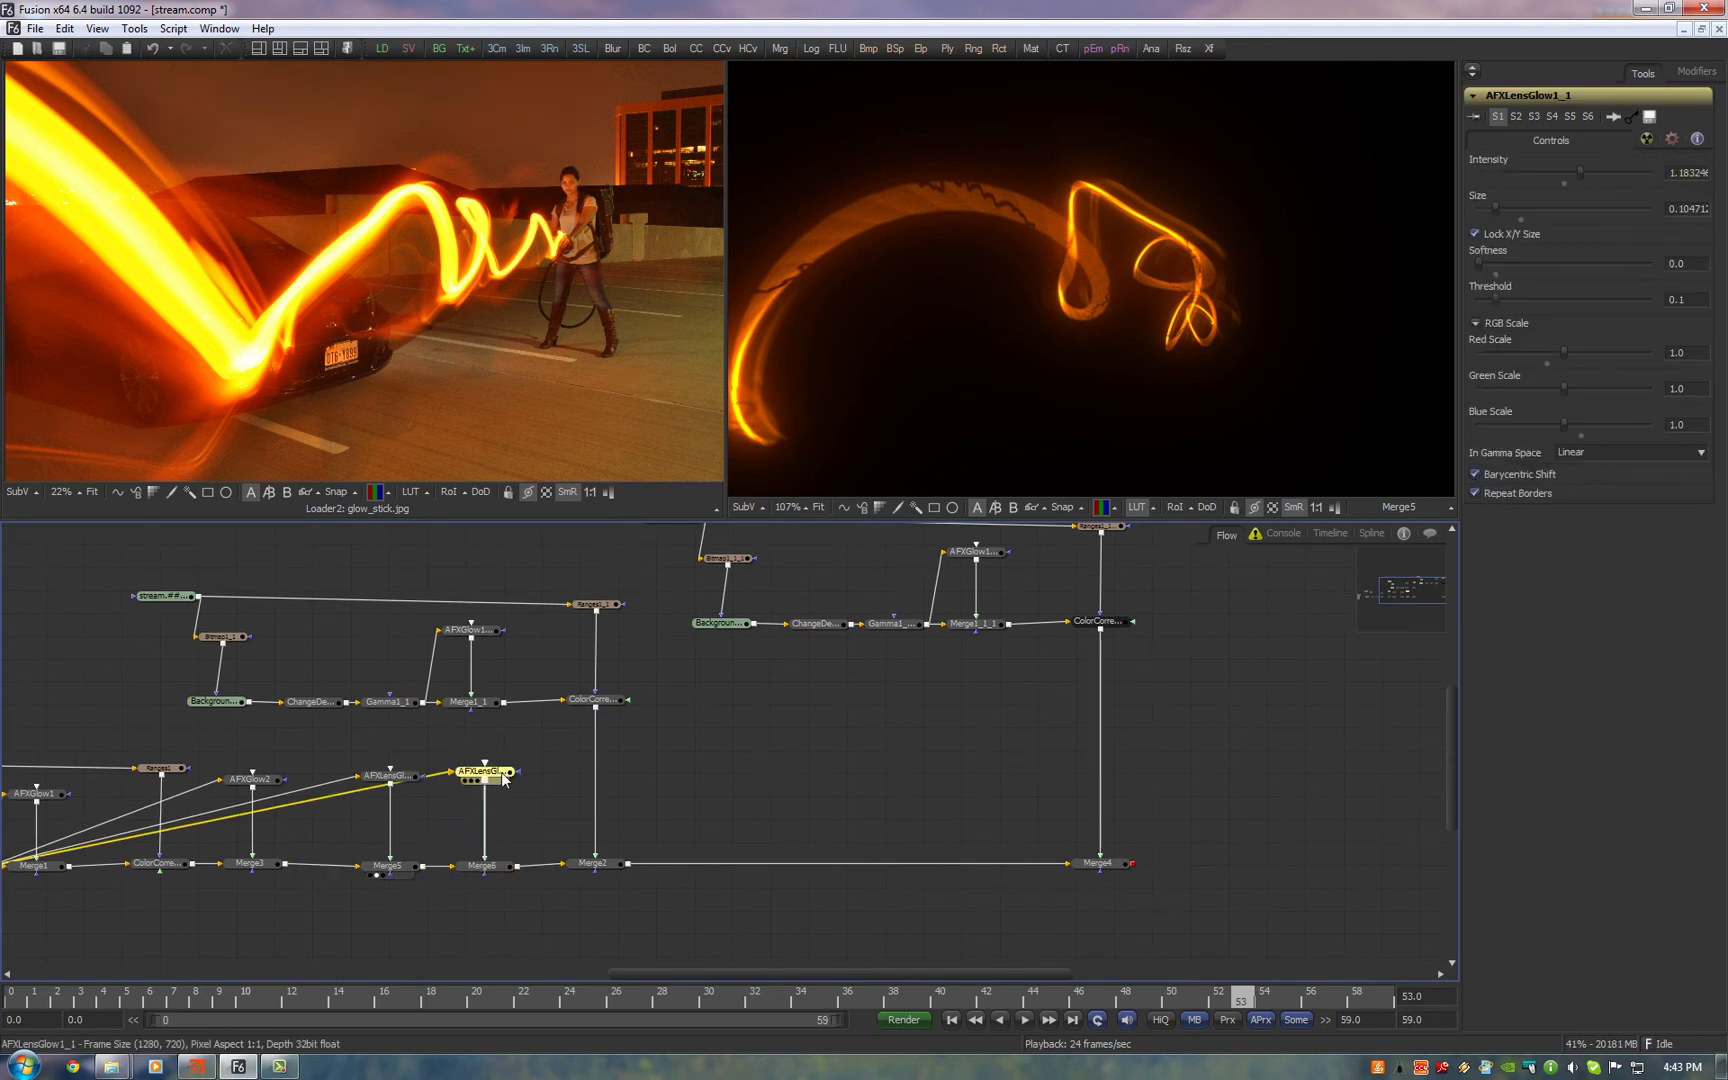
pyautogui.moveTo(392, 305); pyautogui.dragTo(275, 261)
pyautogui.hotkey('ctrl', 'f')
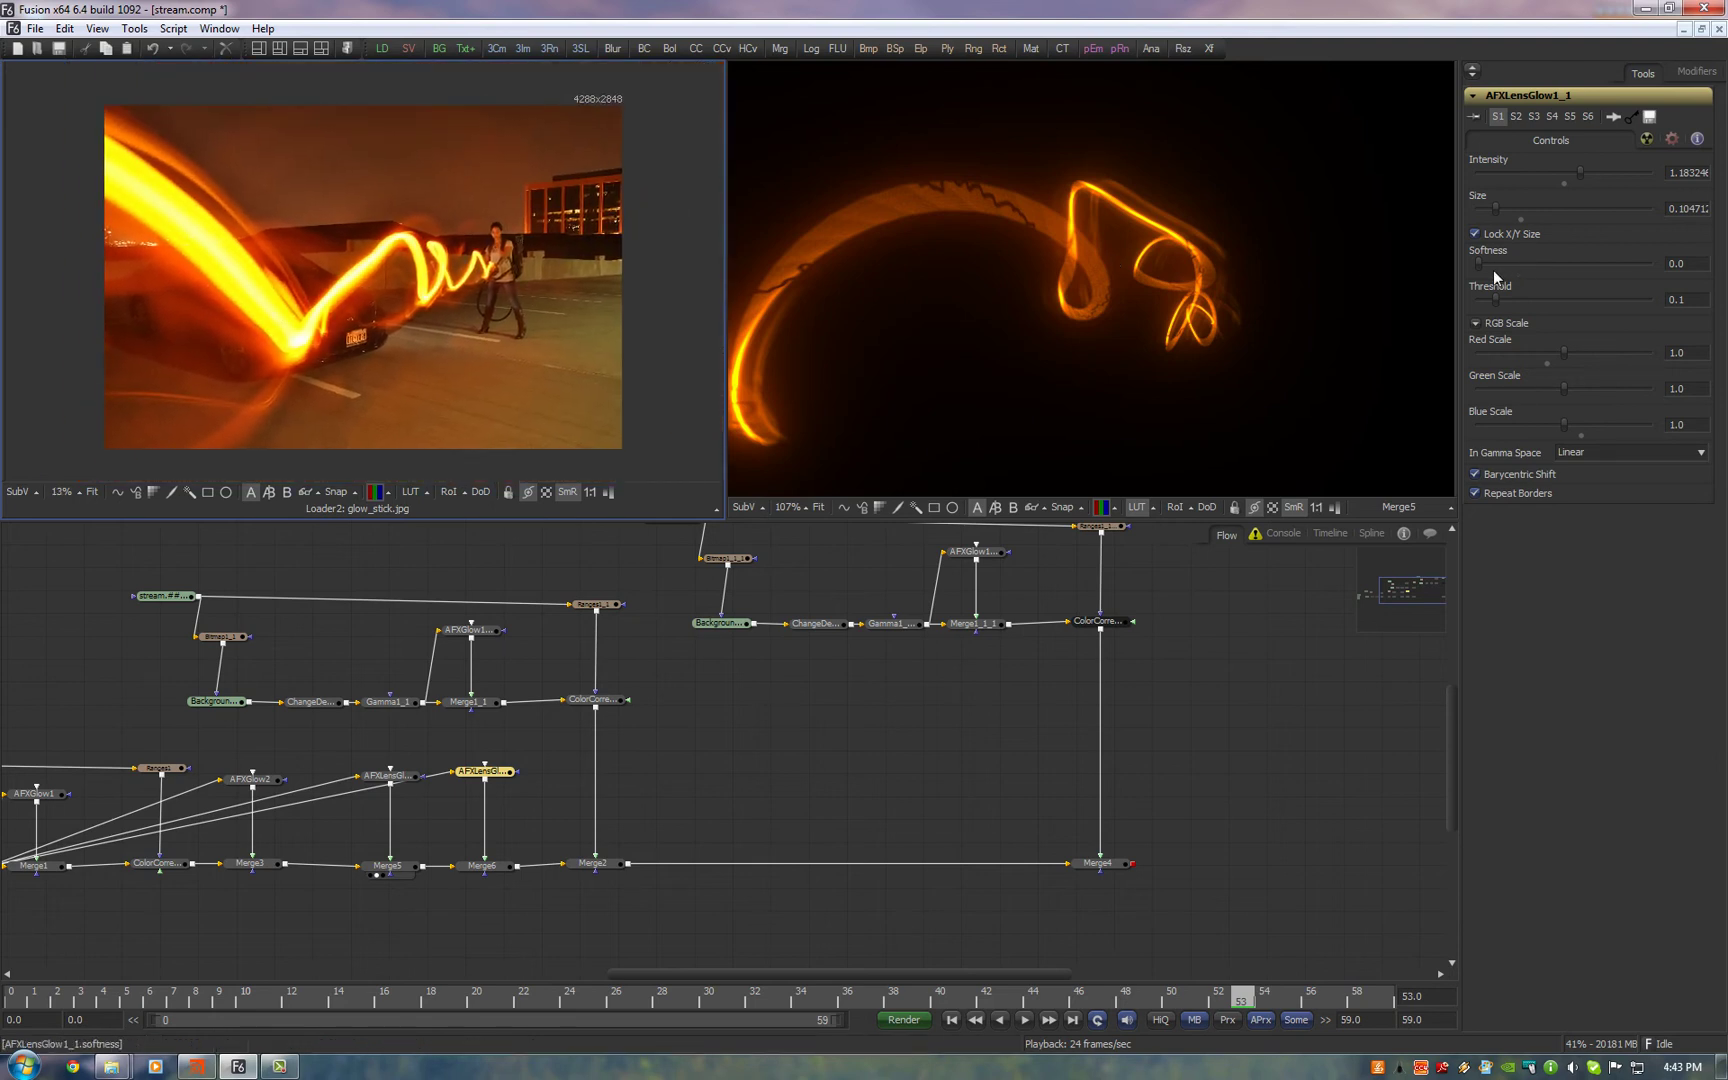
pyautogui.moveTo(1497, 211); pyautogui.dragTo(1528, 202)
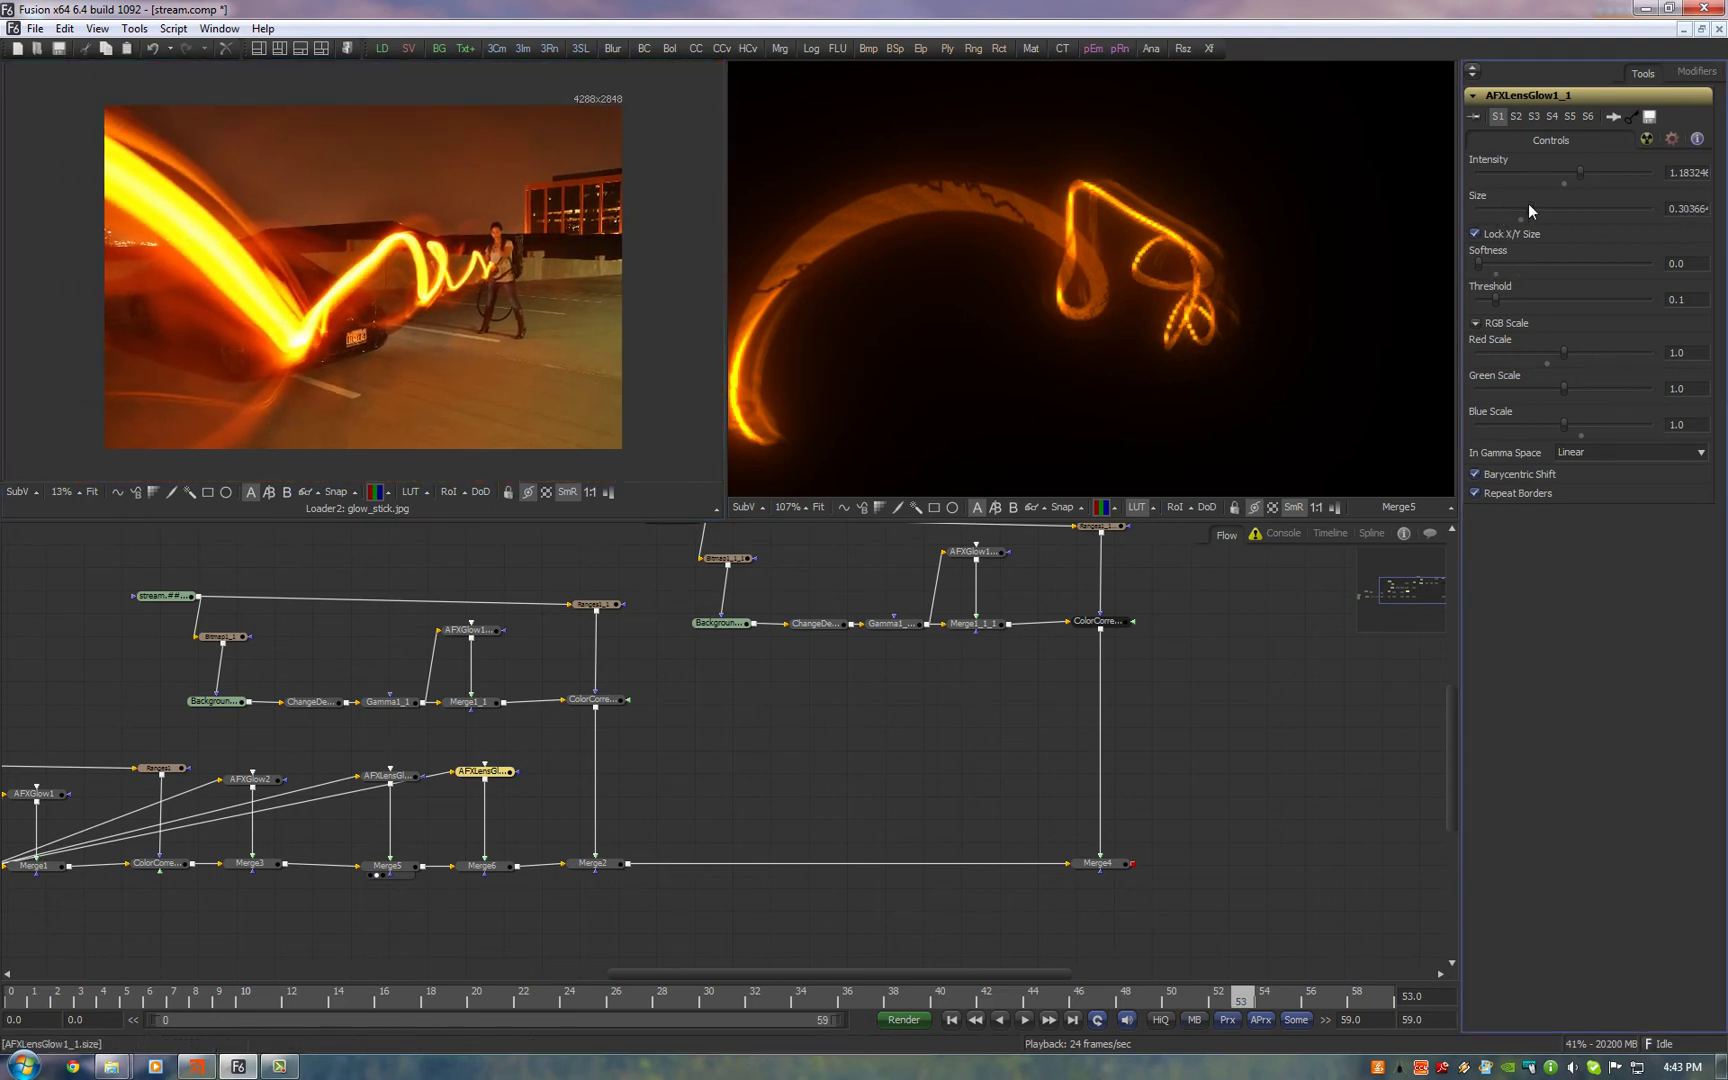
pyautogui.moveTo(482, 866); pyautogui.dragTo(1000, 330)
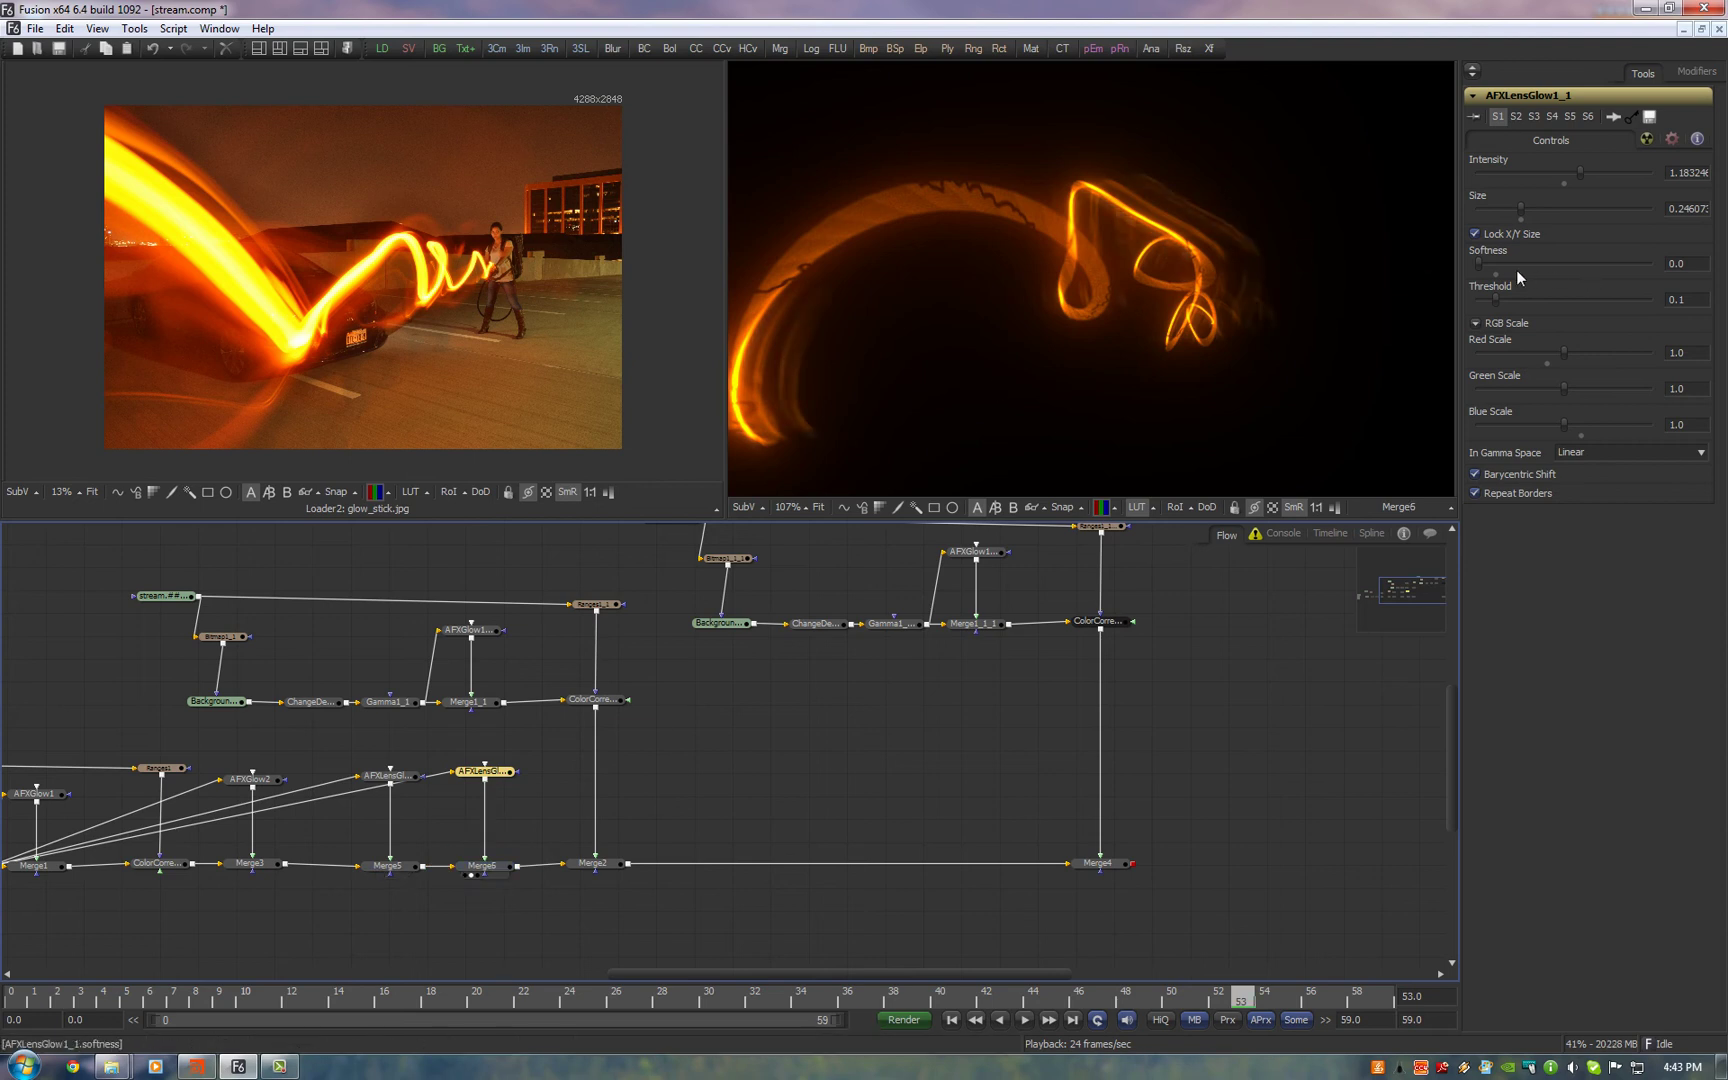
pyautogui.moveTo(1520, 208); pyautogui.dragTo(1500, 255)
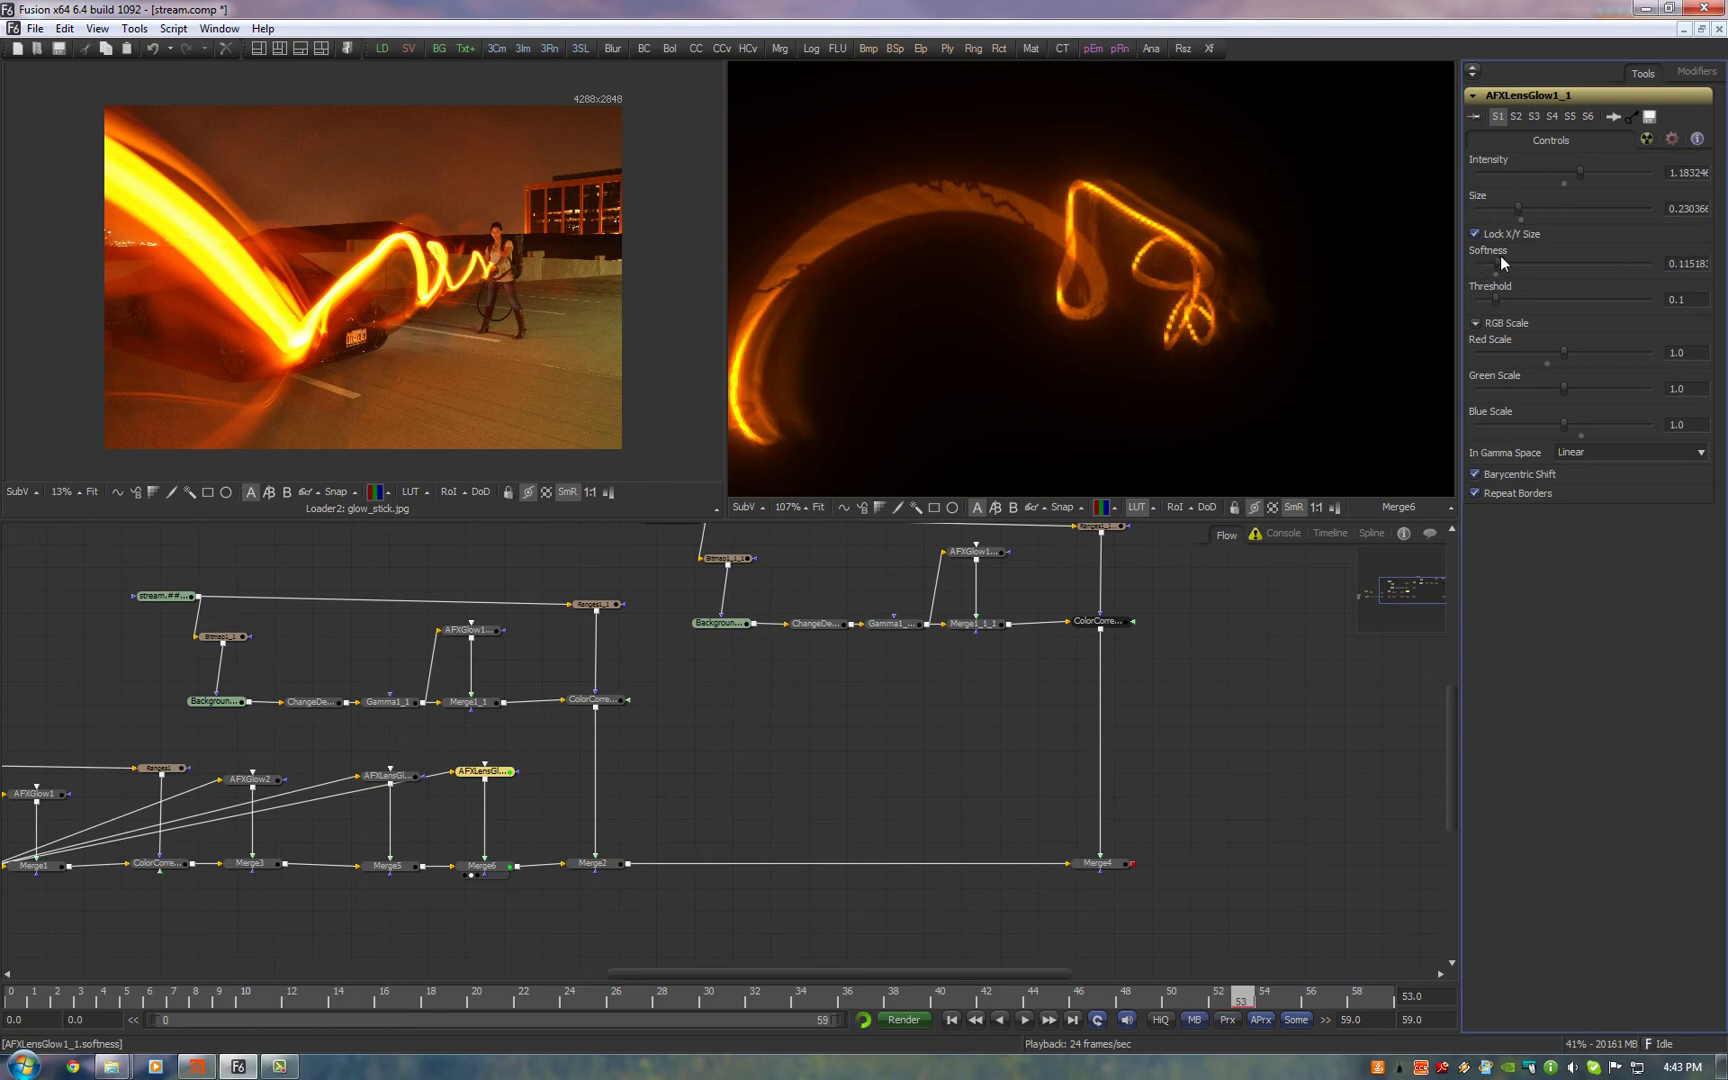
pyautogui.scroll(-1, 1251, 293)
pyautogui.hotkey('ctrl', 'f')
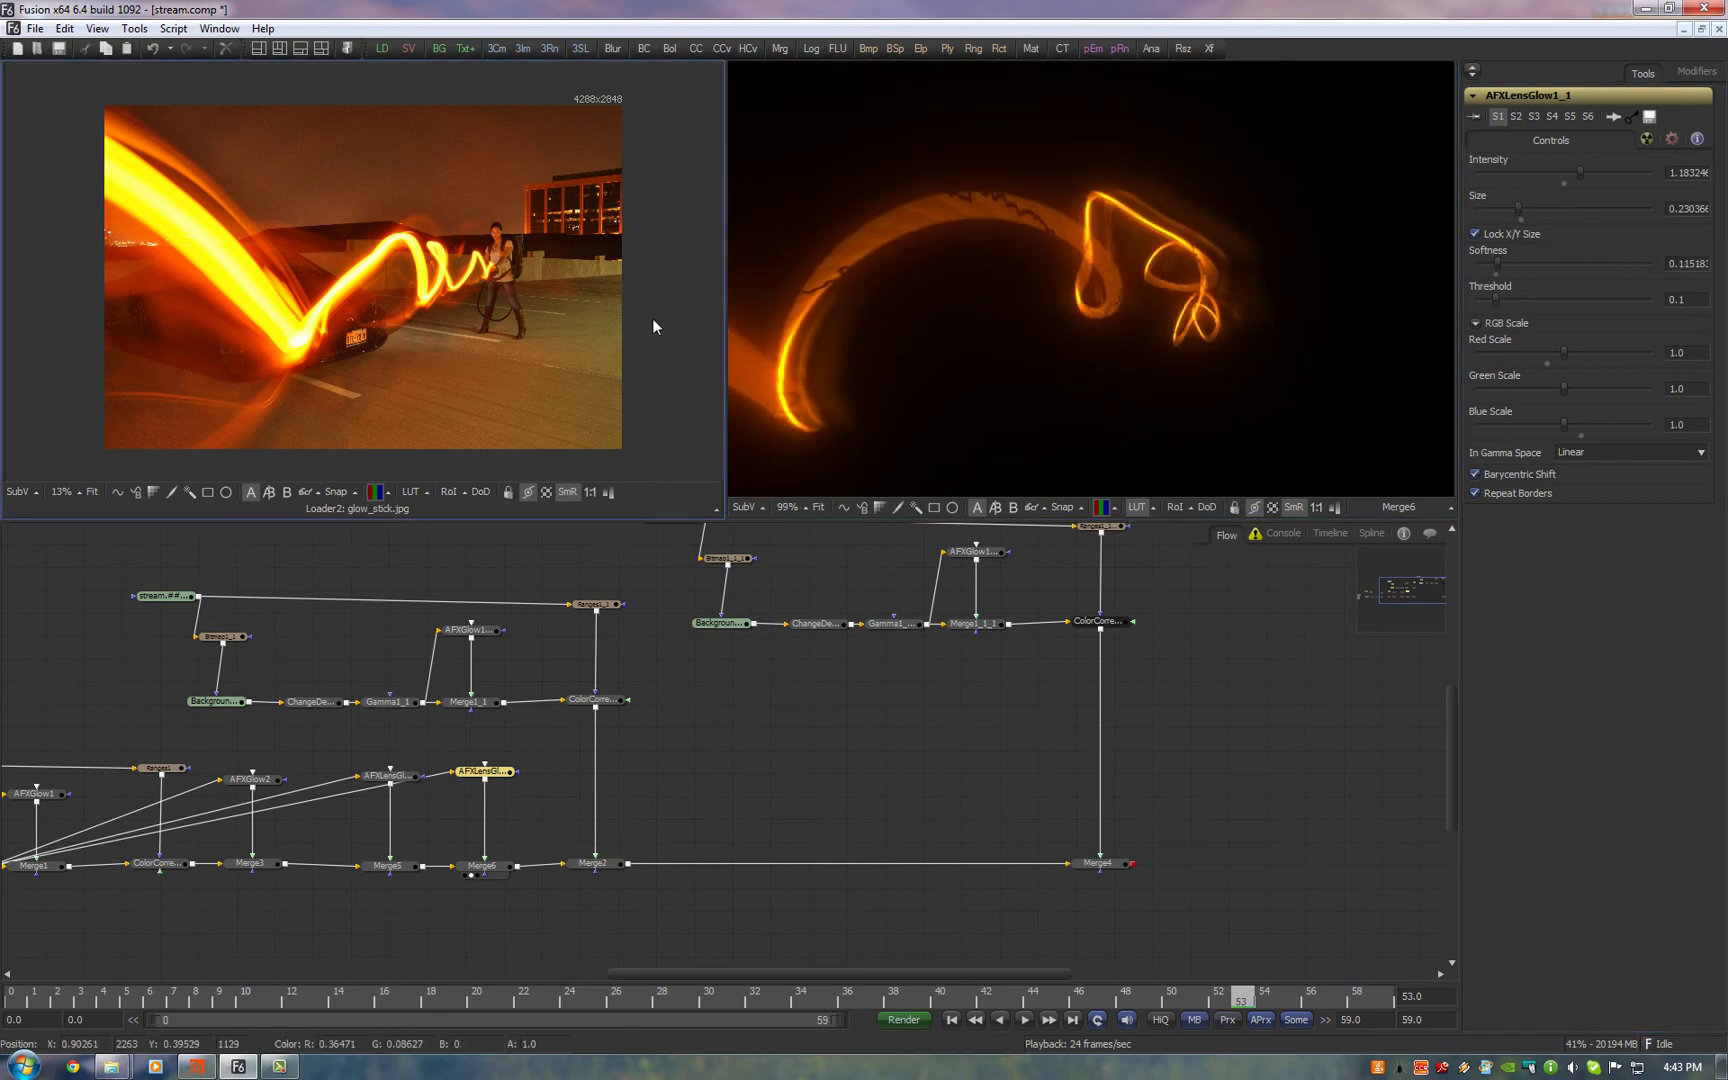
pyautogui.hotkey('ctrl', 'f')
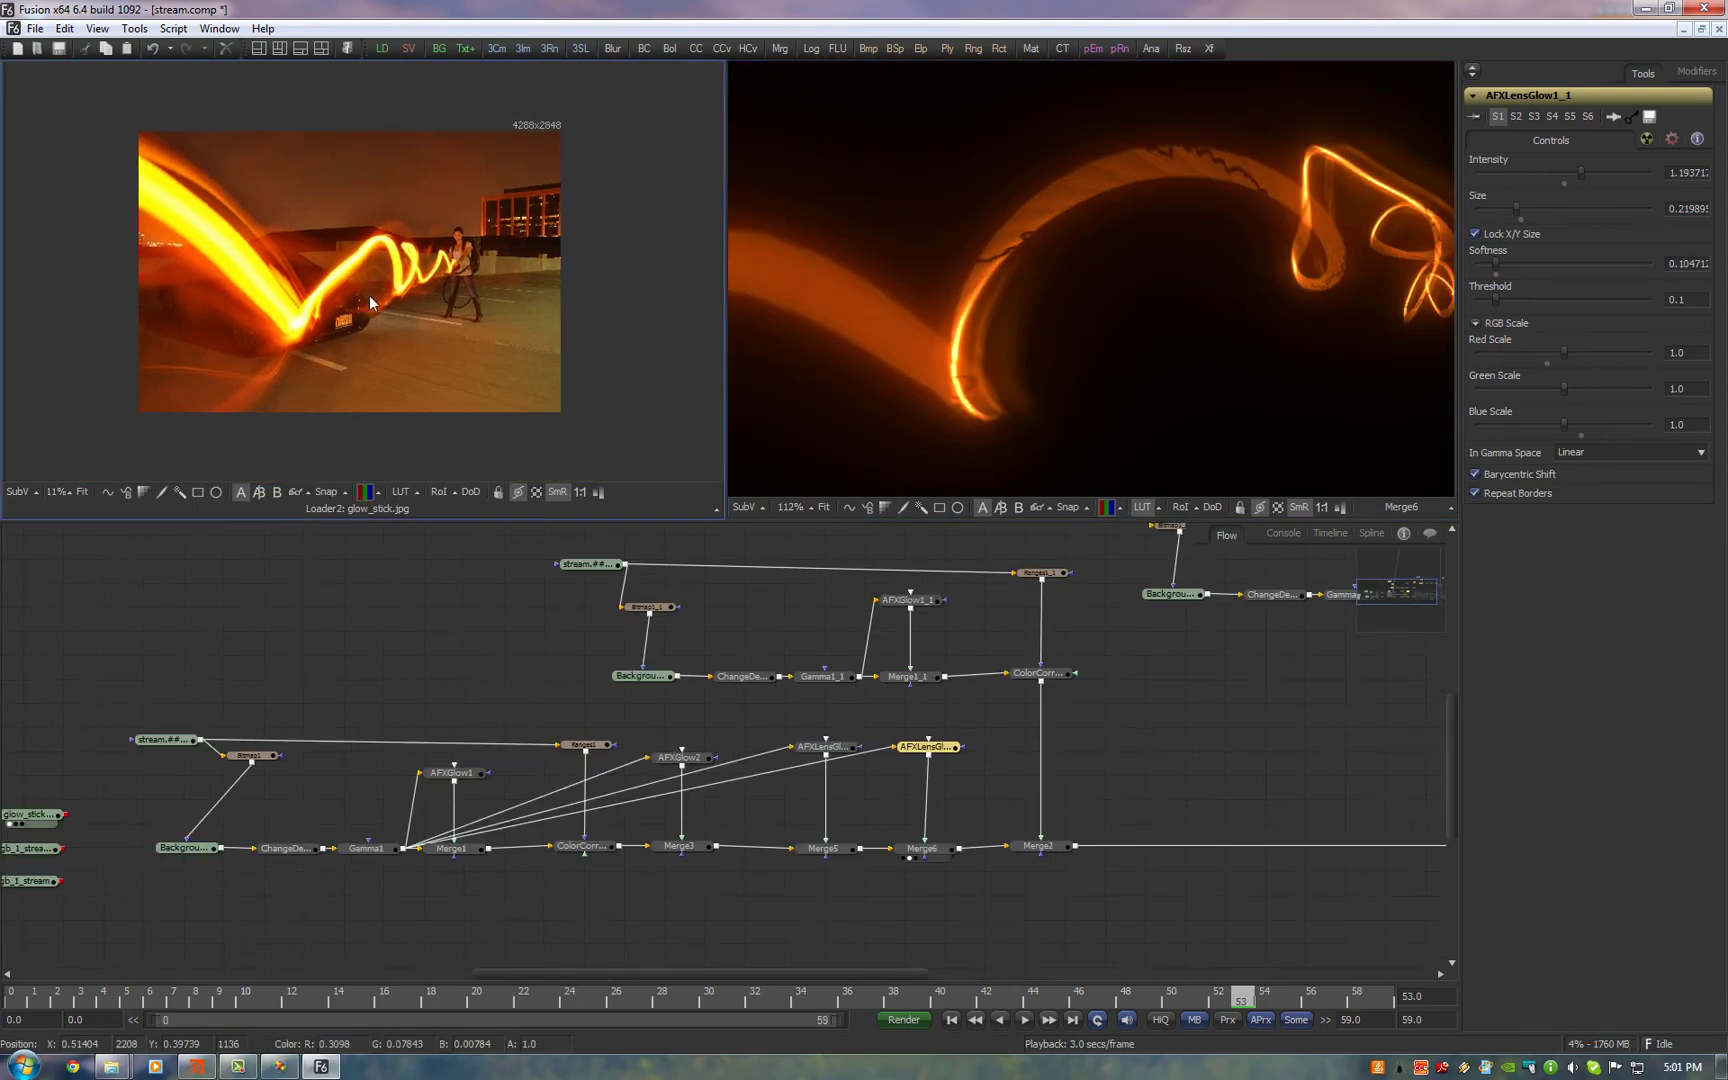
# Rearrange the lower tree, moving AFXGlow1 and Merge1 right to open space after Gamma1
pyautogui.scroll(-3, 1021, 315)
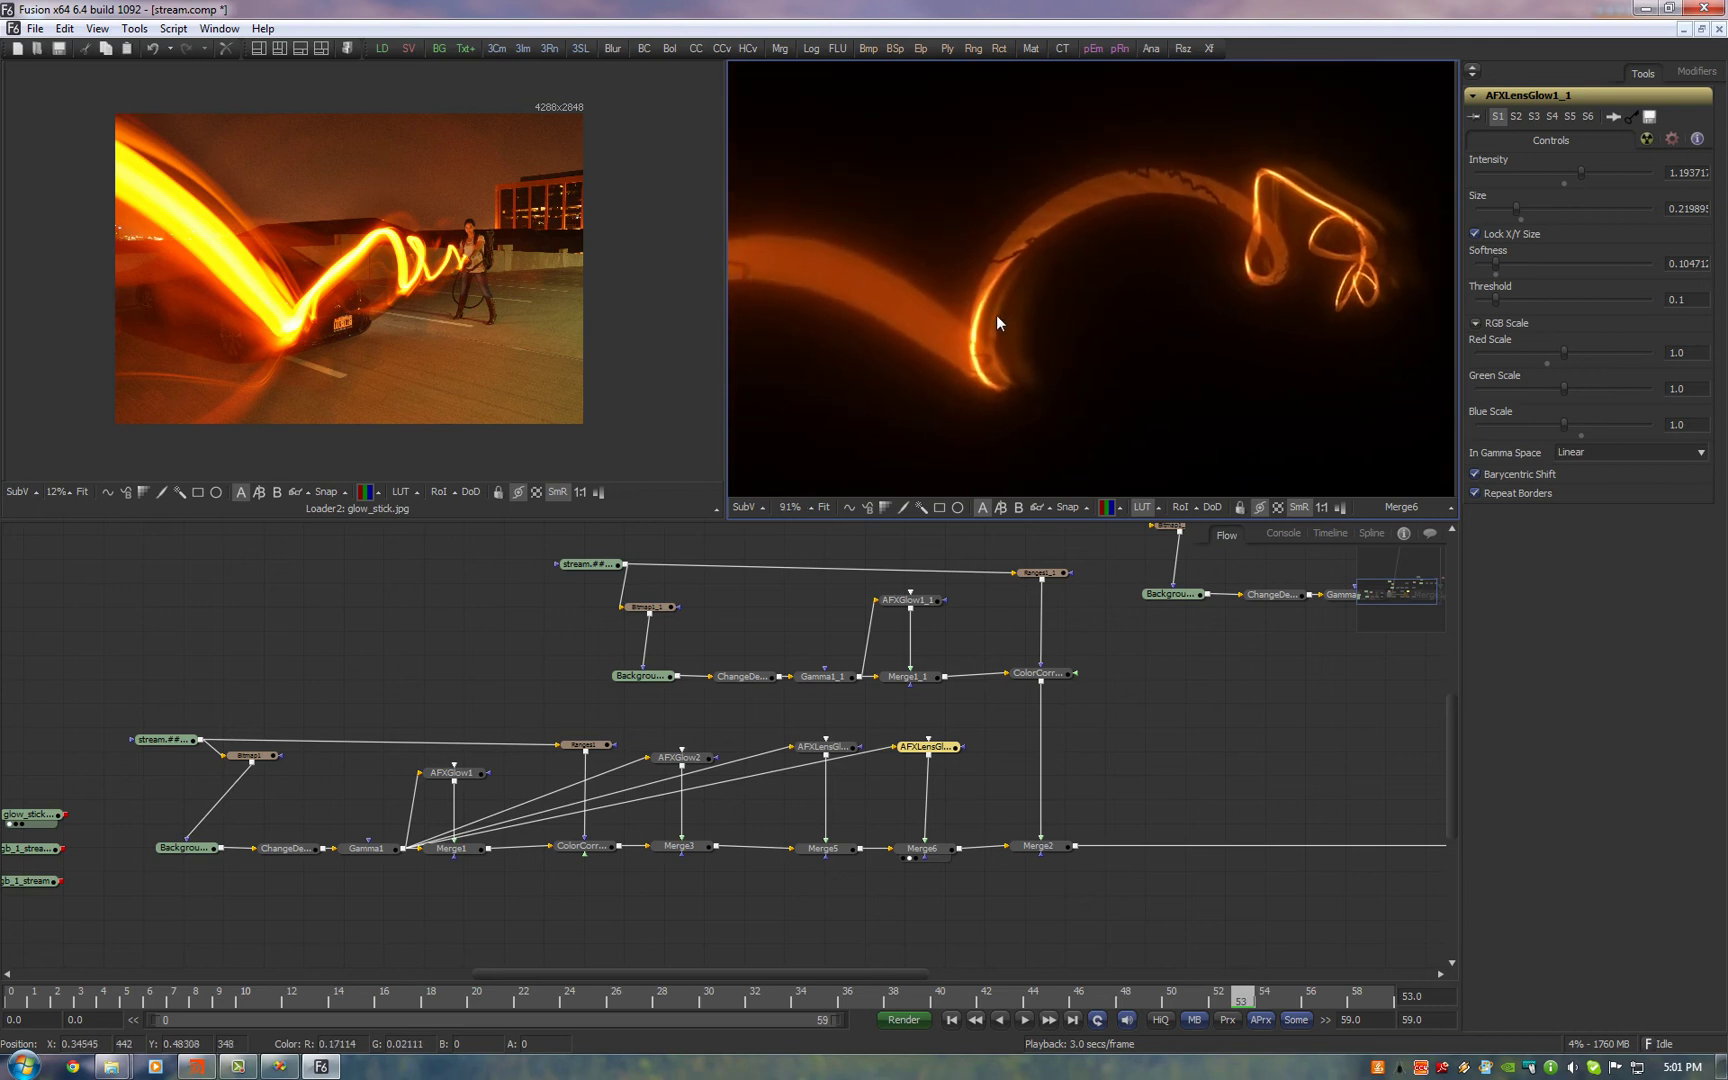
pyautogui.scroll(-2, 1079, 305)
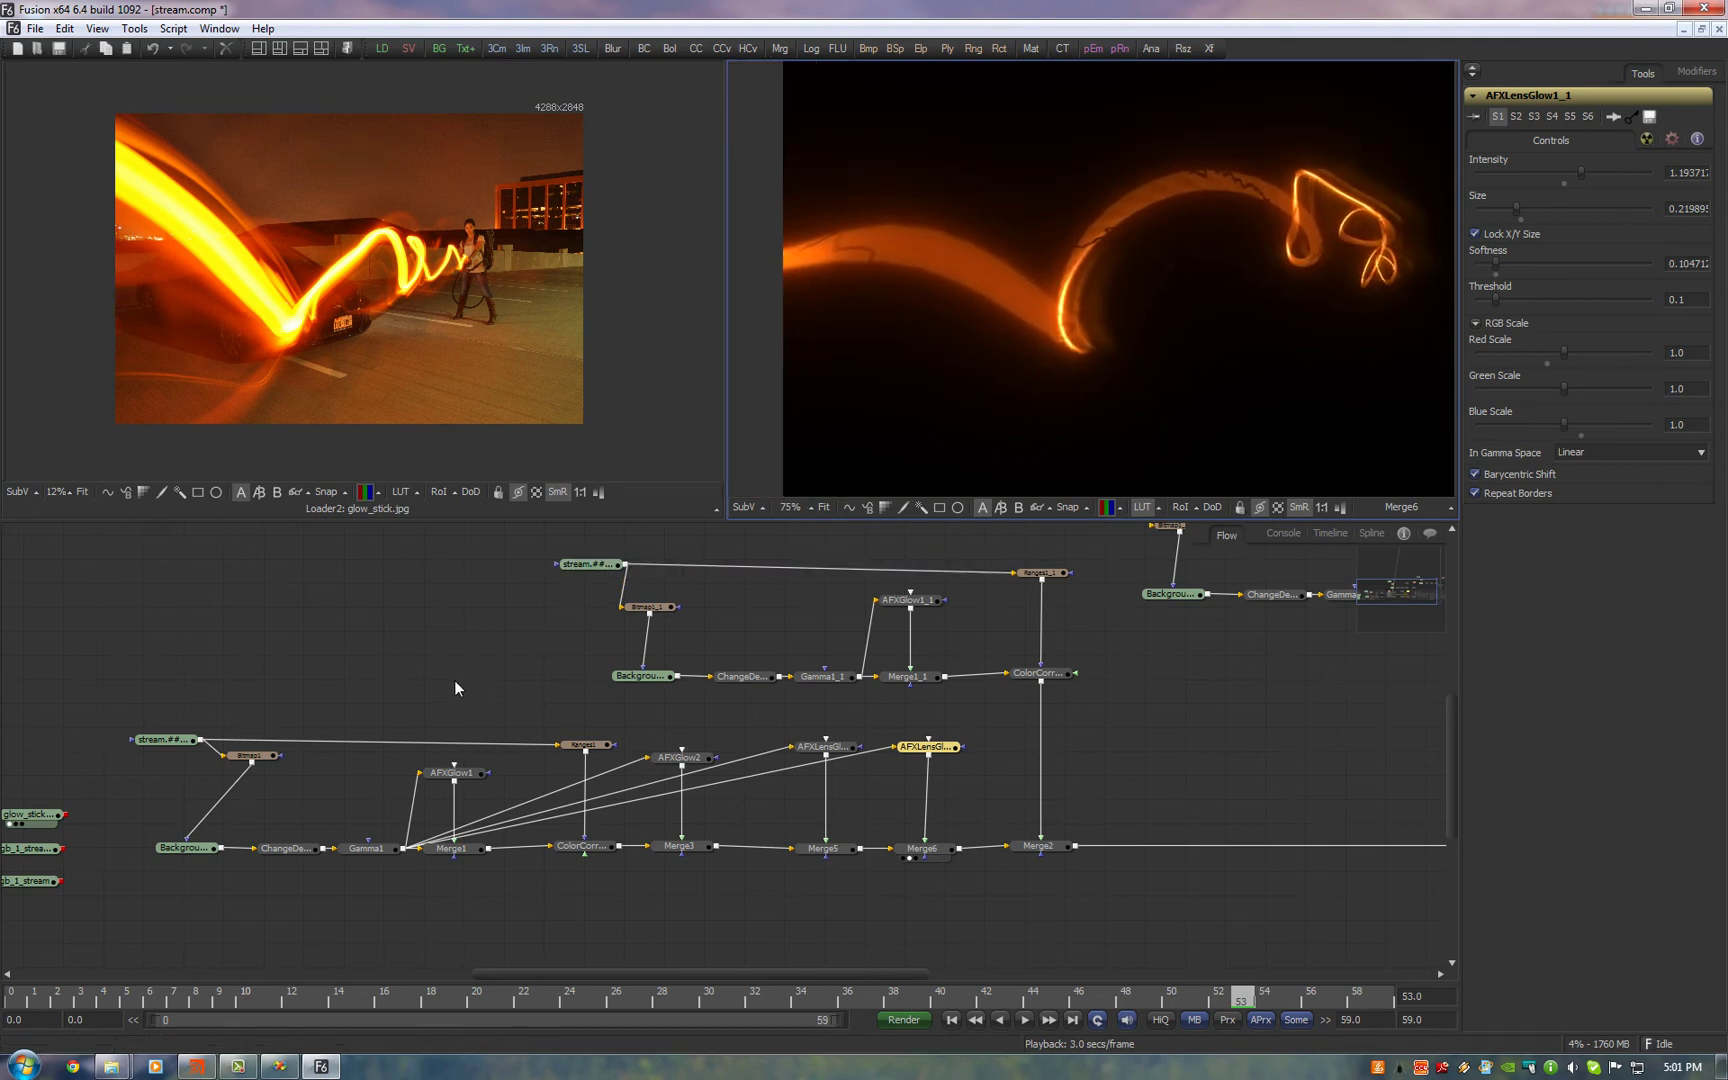
pyautogui.hscroll(-5, 401, 652)
pyautogui.moveTo(89, 652); pyautogui.dragTo(478, 768)
pyautogui.click(617, 914)
pyautogui.moveTo(570, 897); pyautogui.dragTo(600, 755)
pyautogui.moveTo(566, 846); pyautogui.dragTo(668, 847)
# Insert ColorCorrector2 after Gamma1 with master RGB gain 3.875
pyautogui.click(468, 840)
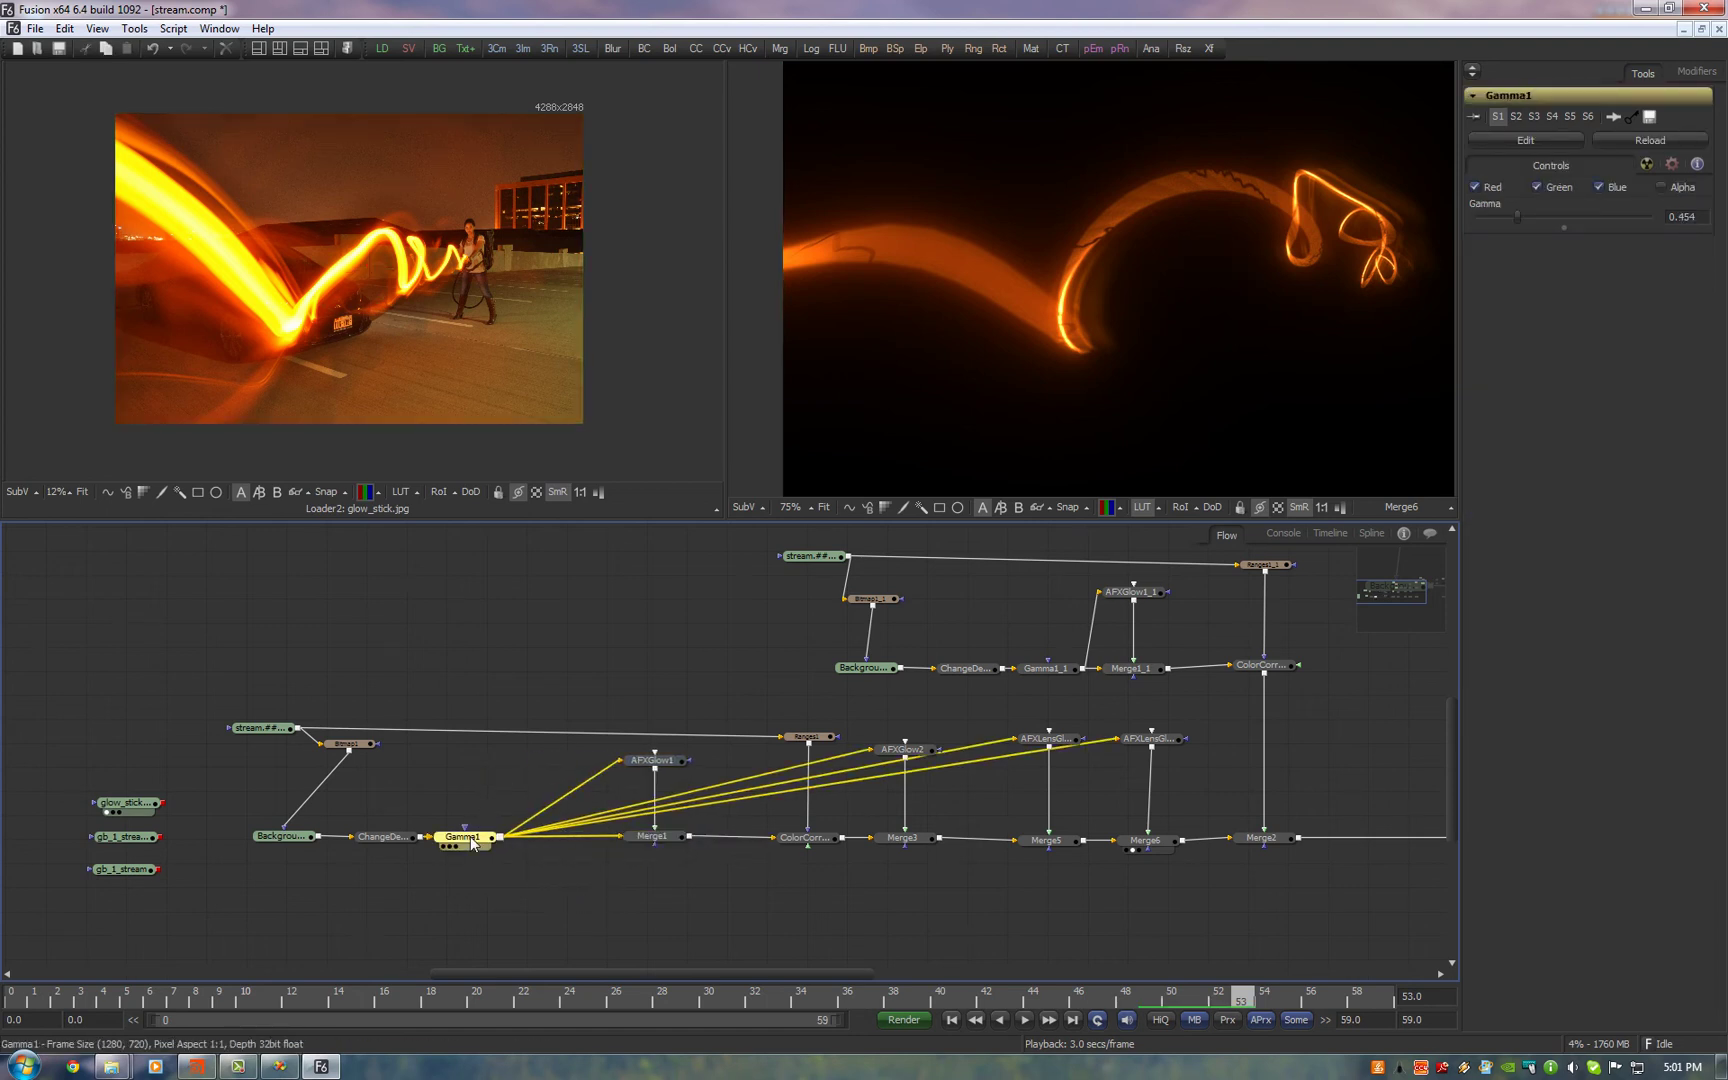
pyautogui.hotkey('ctrl', 'space')
pyautogui.press('Return')
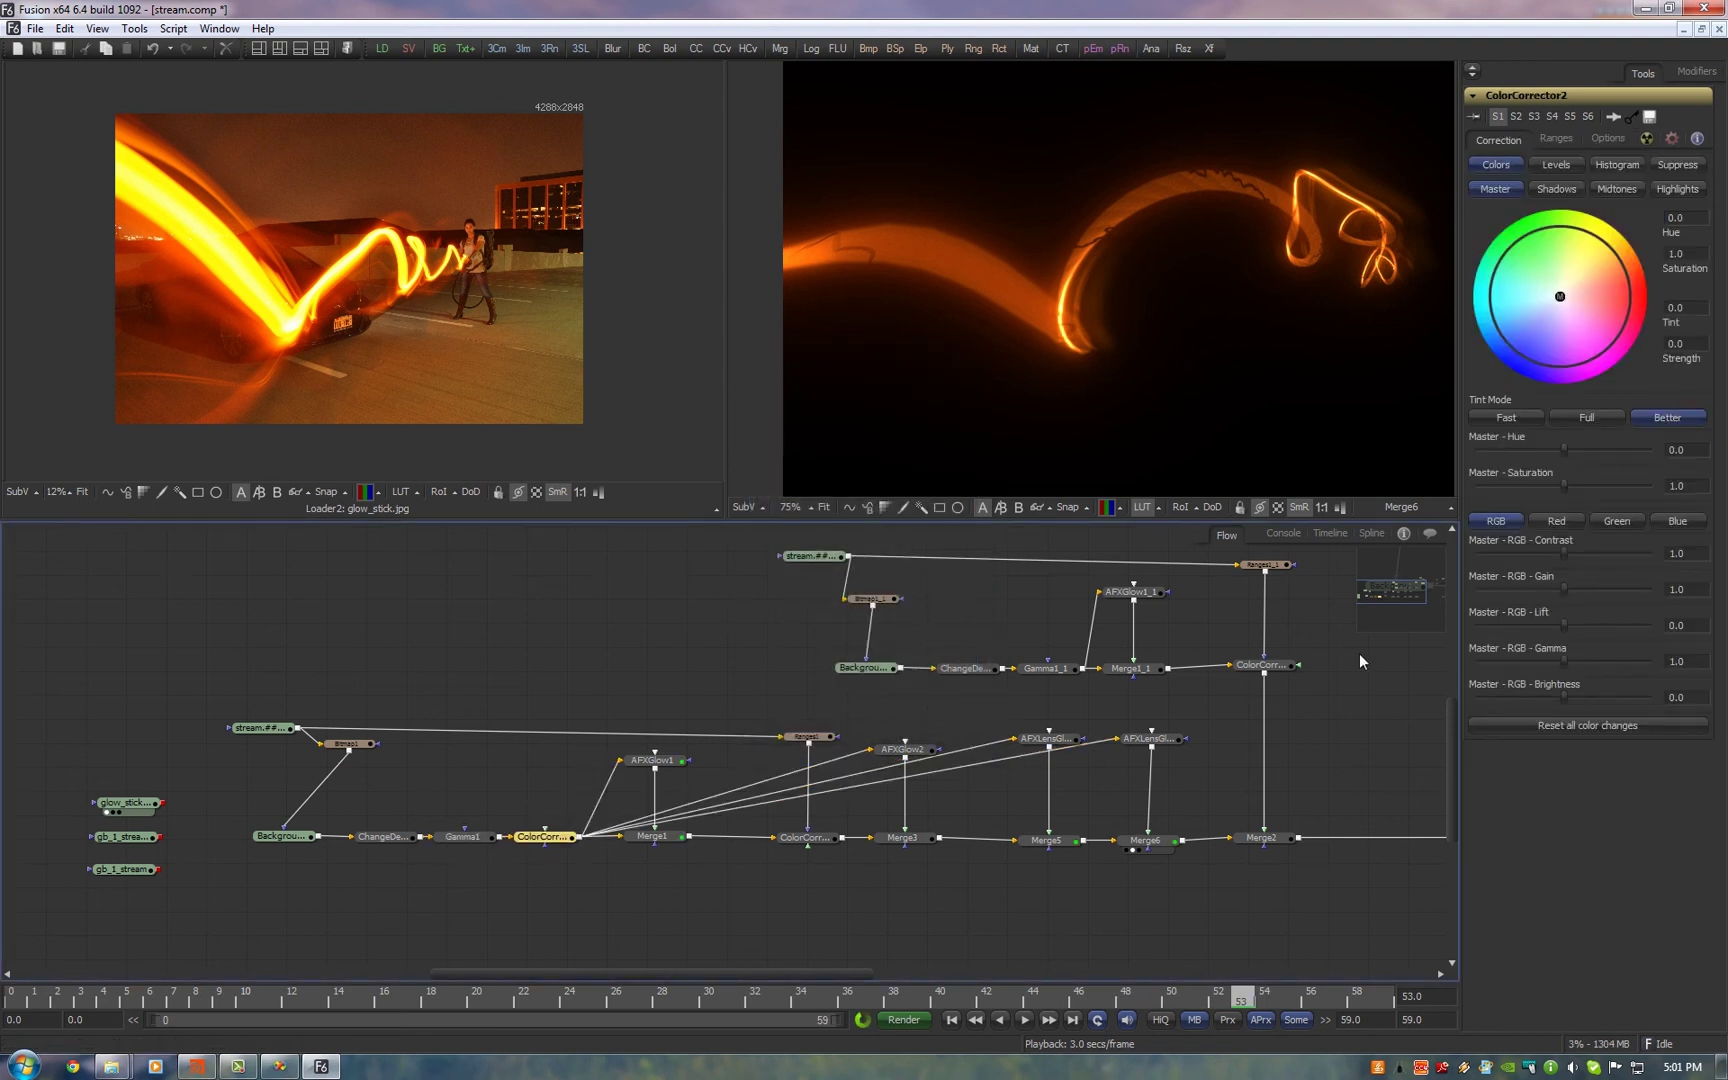
pyautogui.moveTo(1565, 588); pyautogui.dragTo(1627, 593)
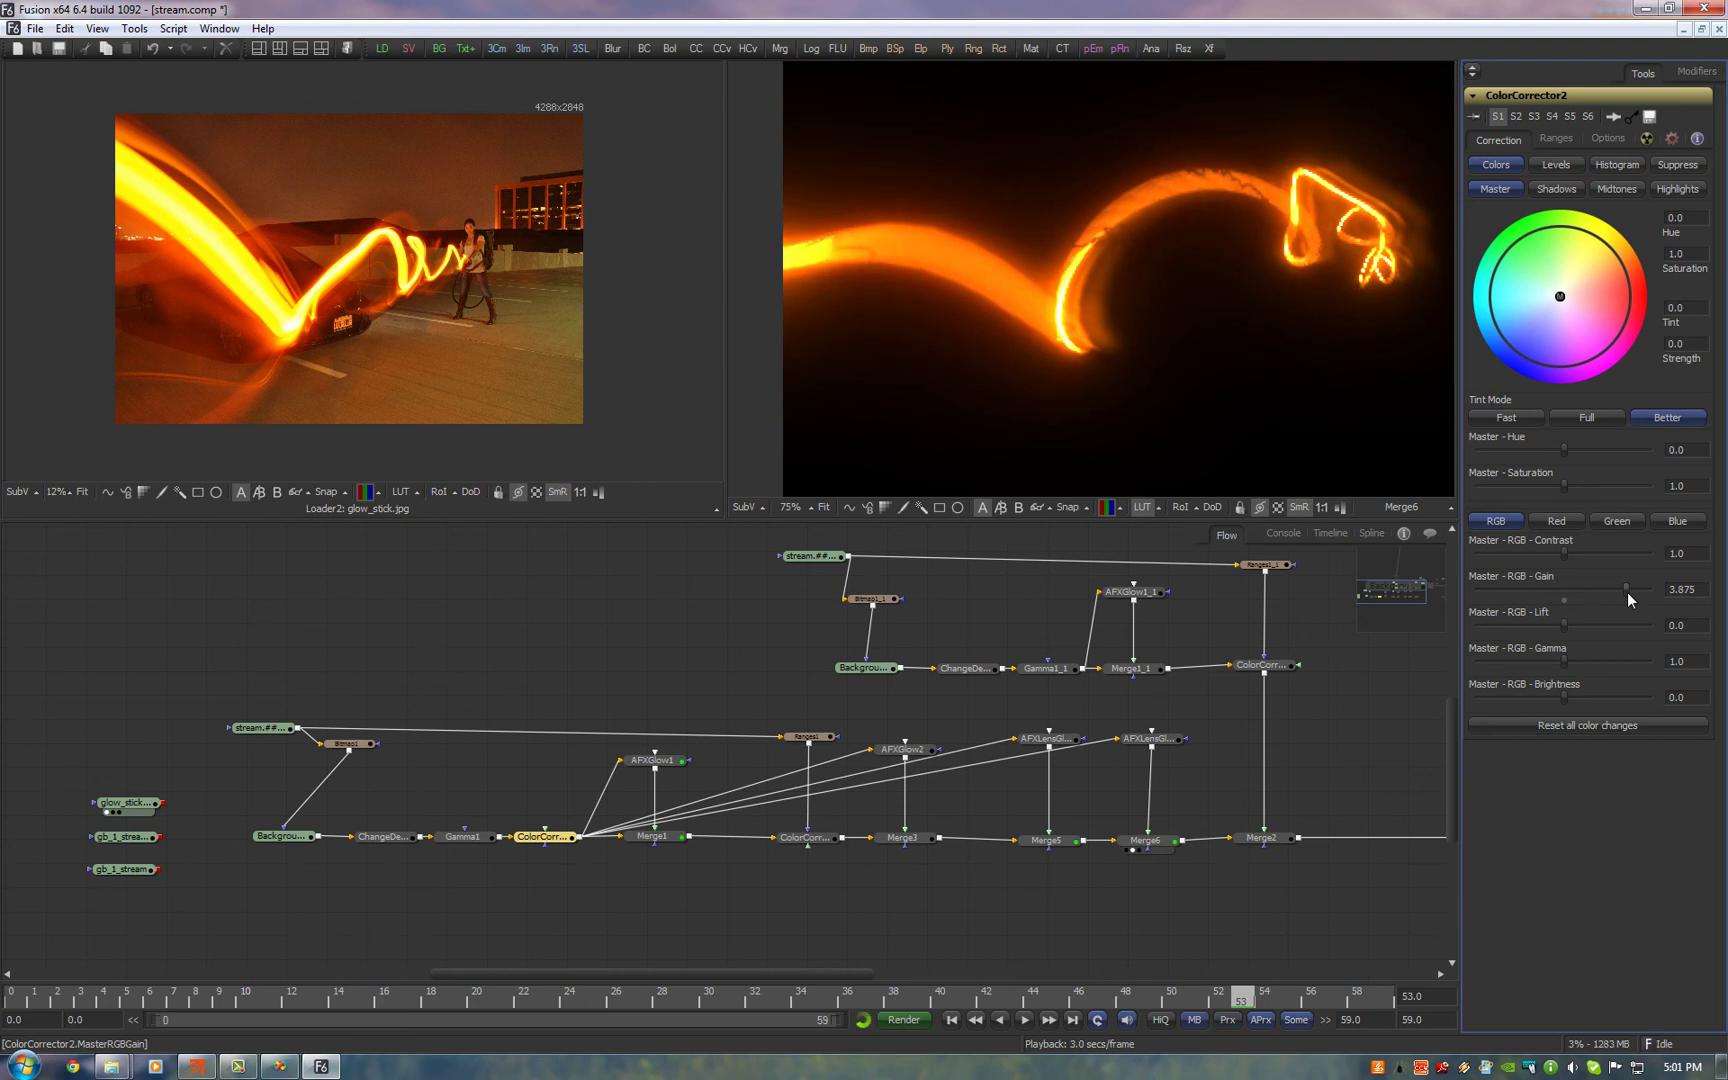
pyautogui.click(1319, 701)
pyautogui.scroll(-1, 1160, 364)
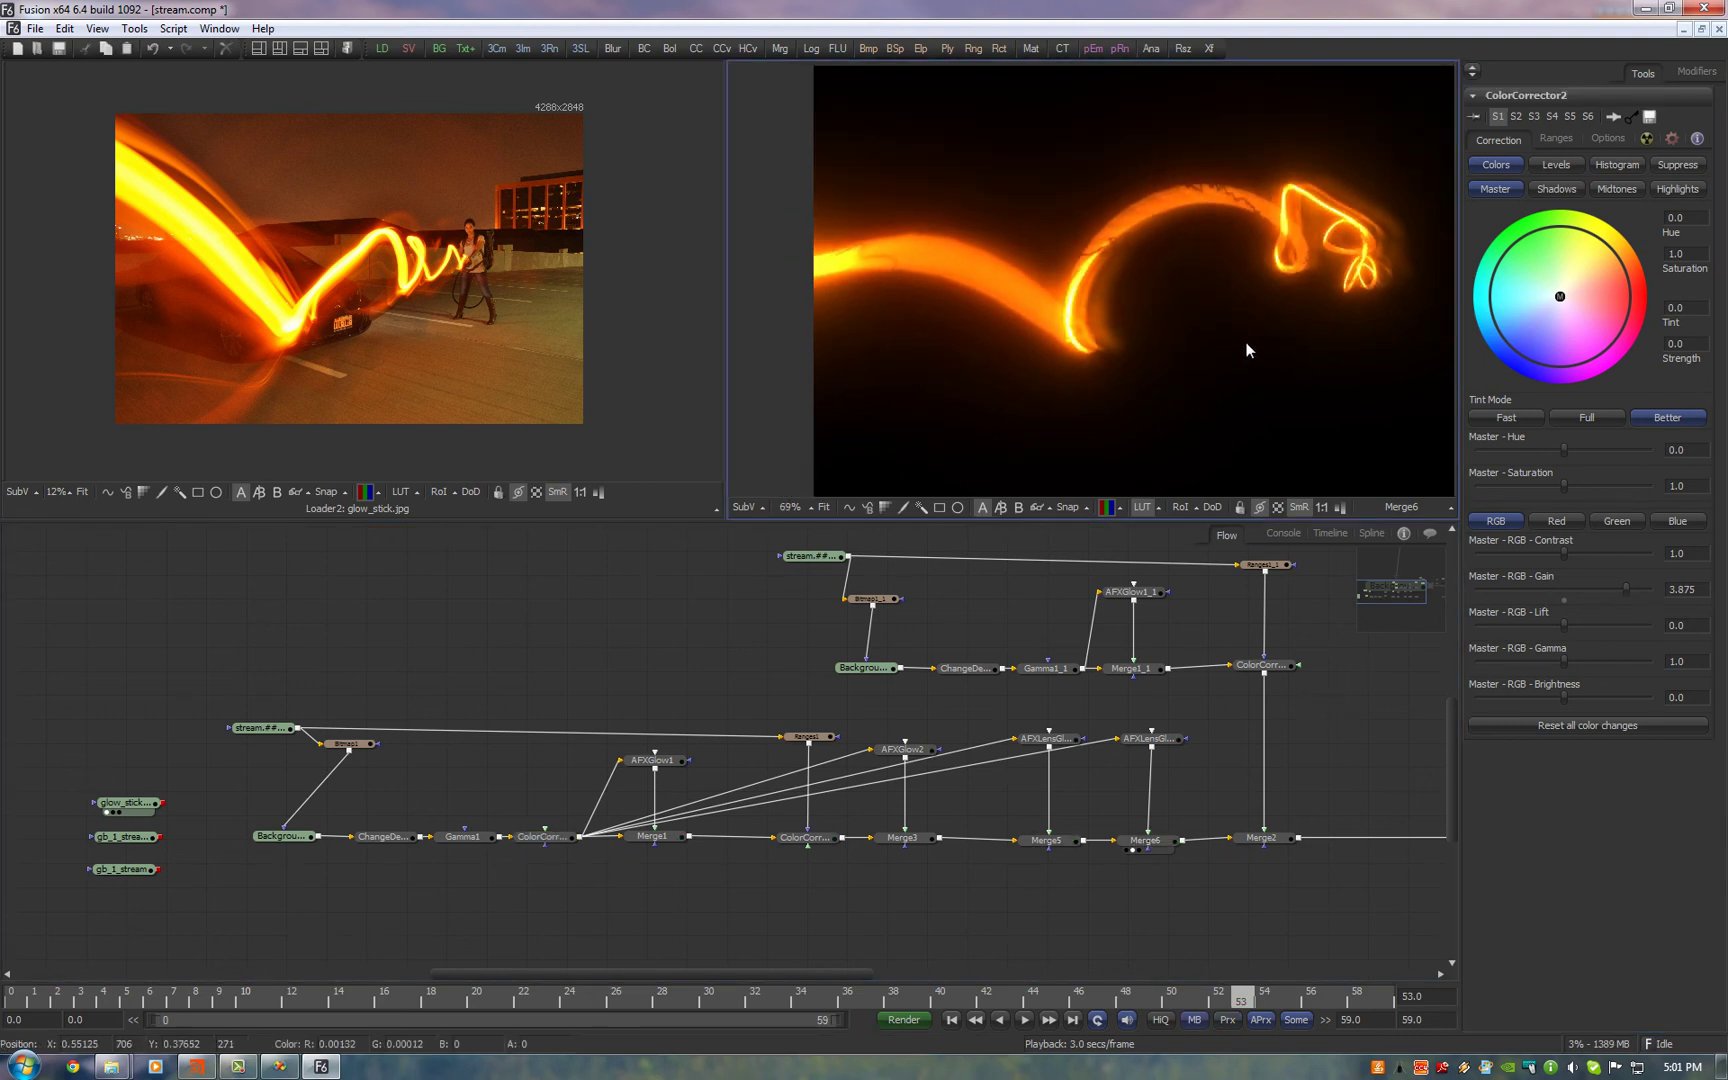
pyautogui.moveTo(1301, 734); pyautogui.dragTo(937, 840)
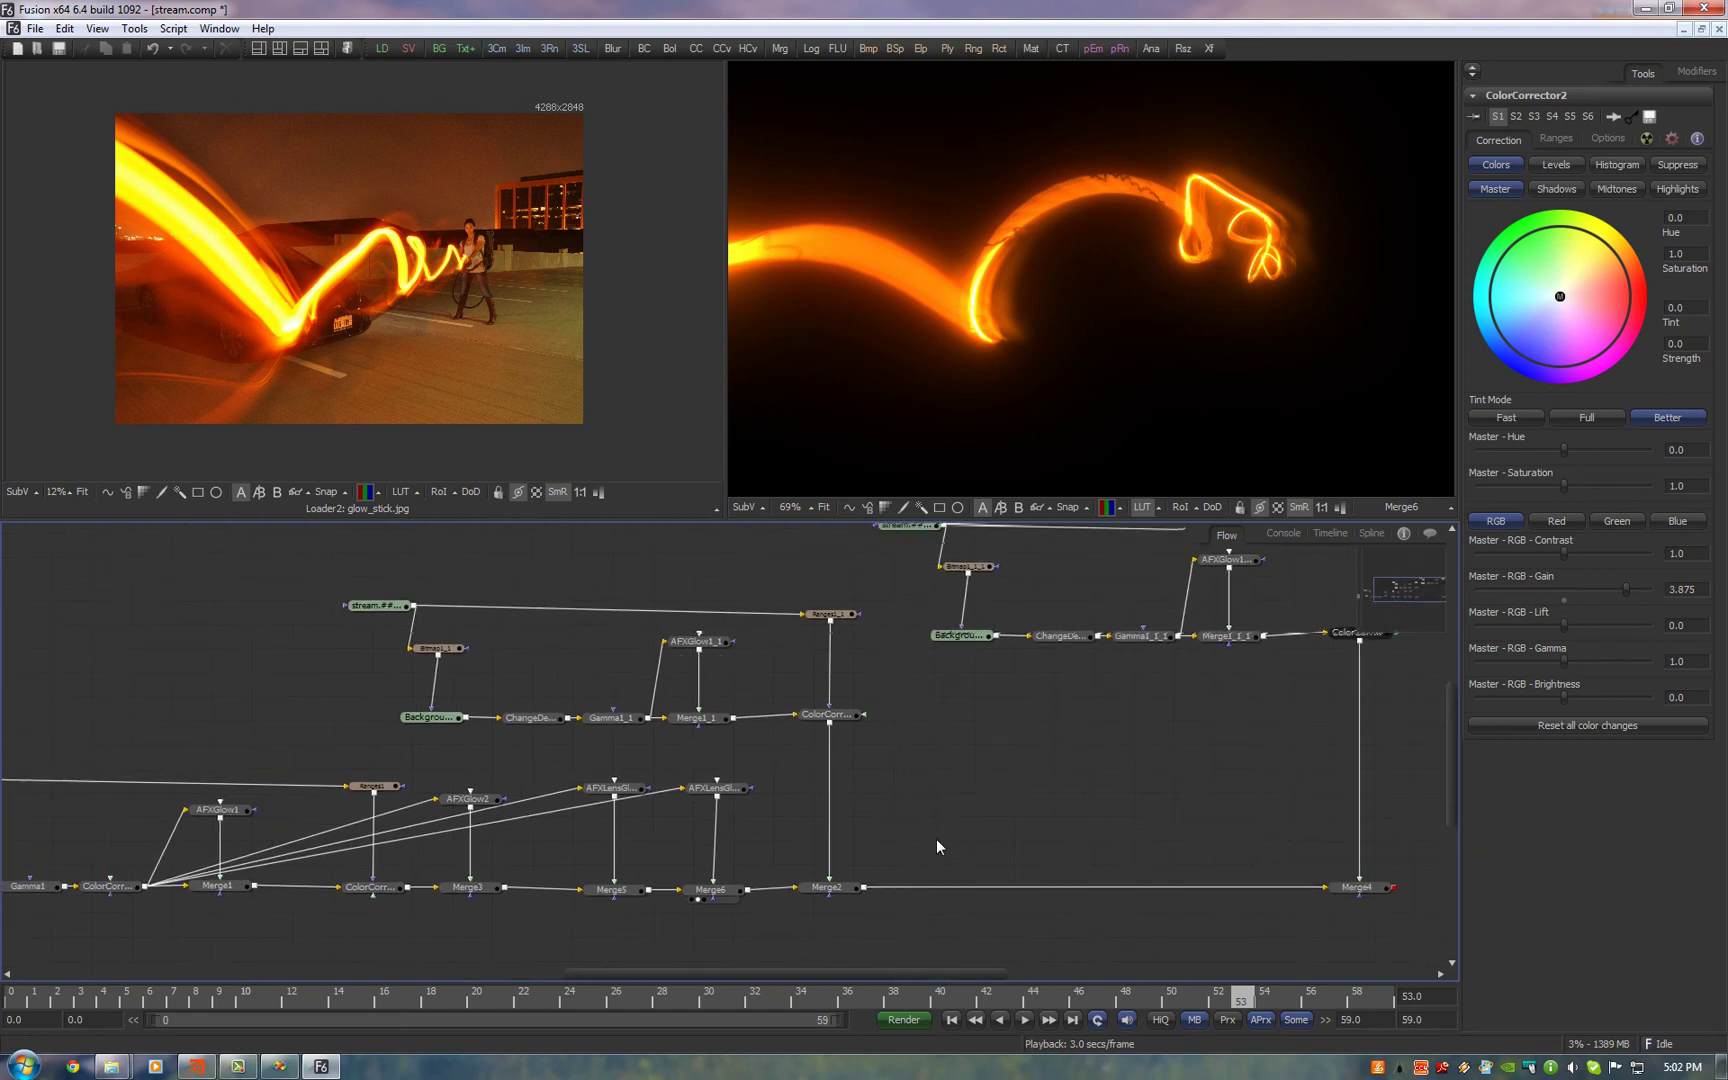
# Show the Merge2 result in the viewer
pyautogui.moveTo(818, 887); pyautogui.dragTo(1011, 347)
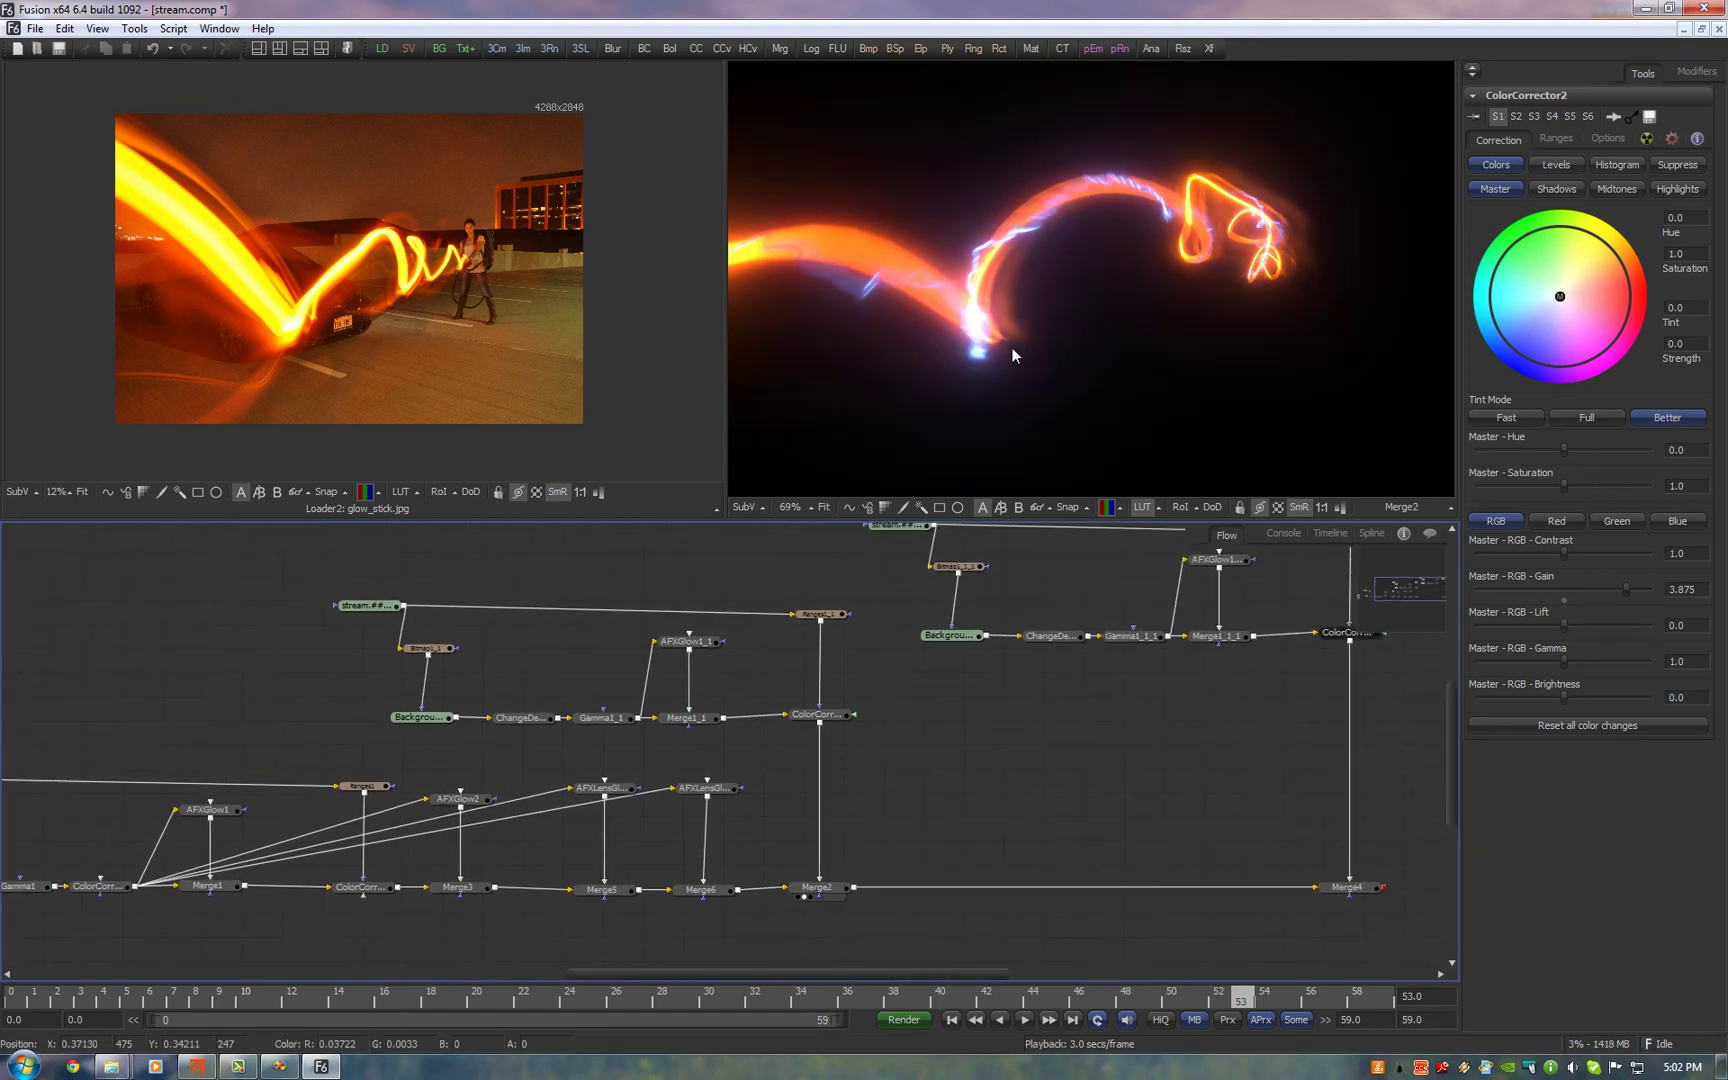
pyautogui.moveTo(834, 850); pyautogui.dragTo(976, 843)
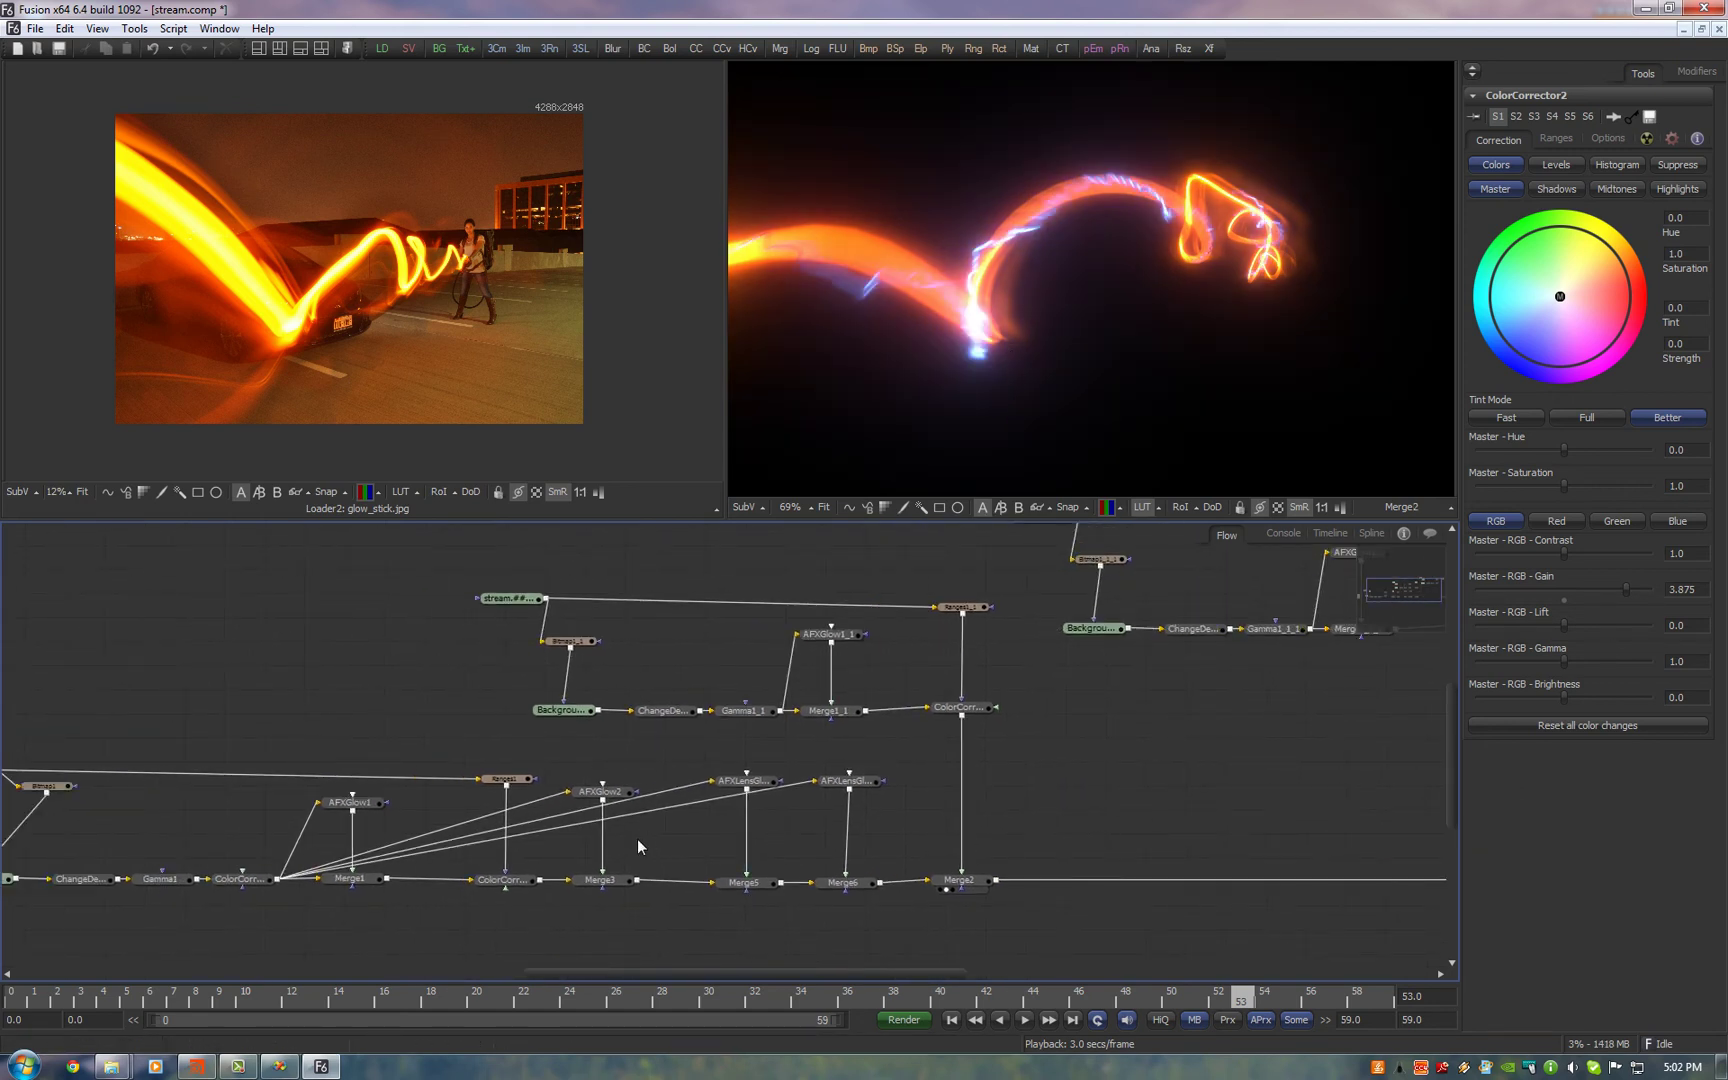
pyautogui.hscroll(-2, 405, 908)
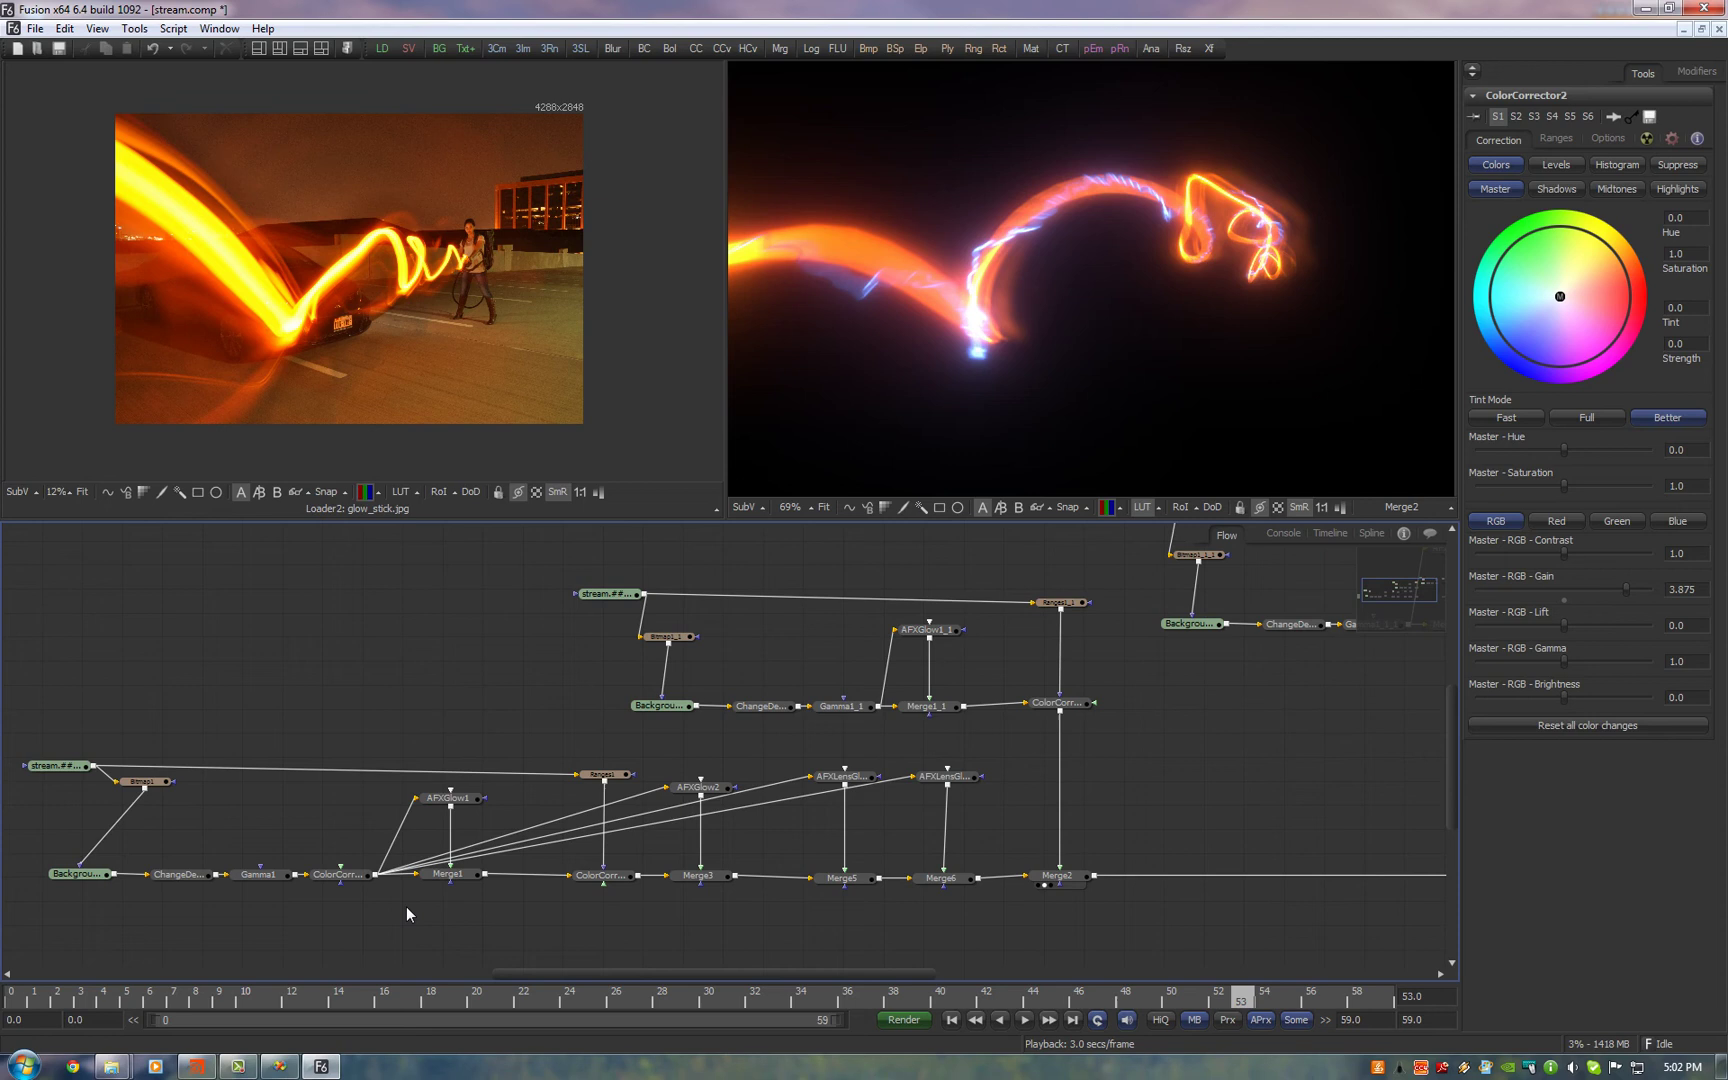
pyautogui.click(356, 876)
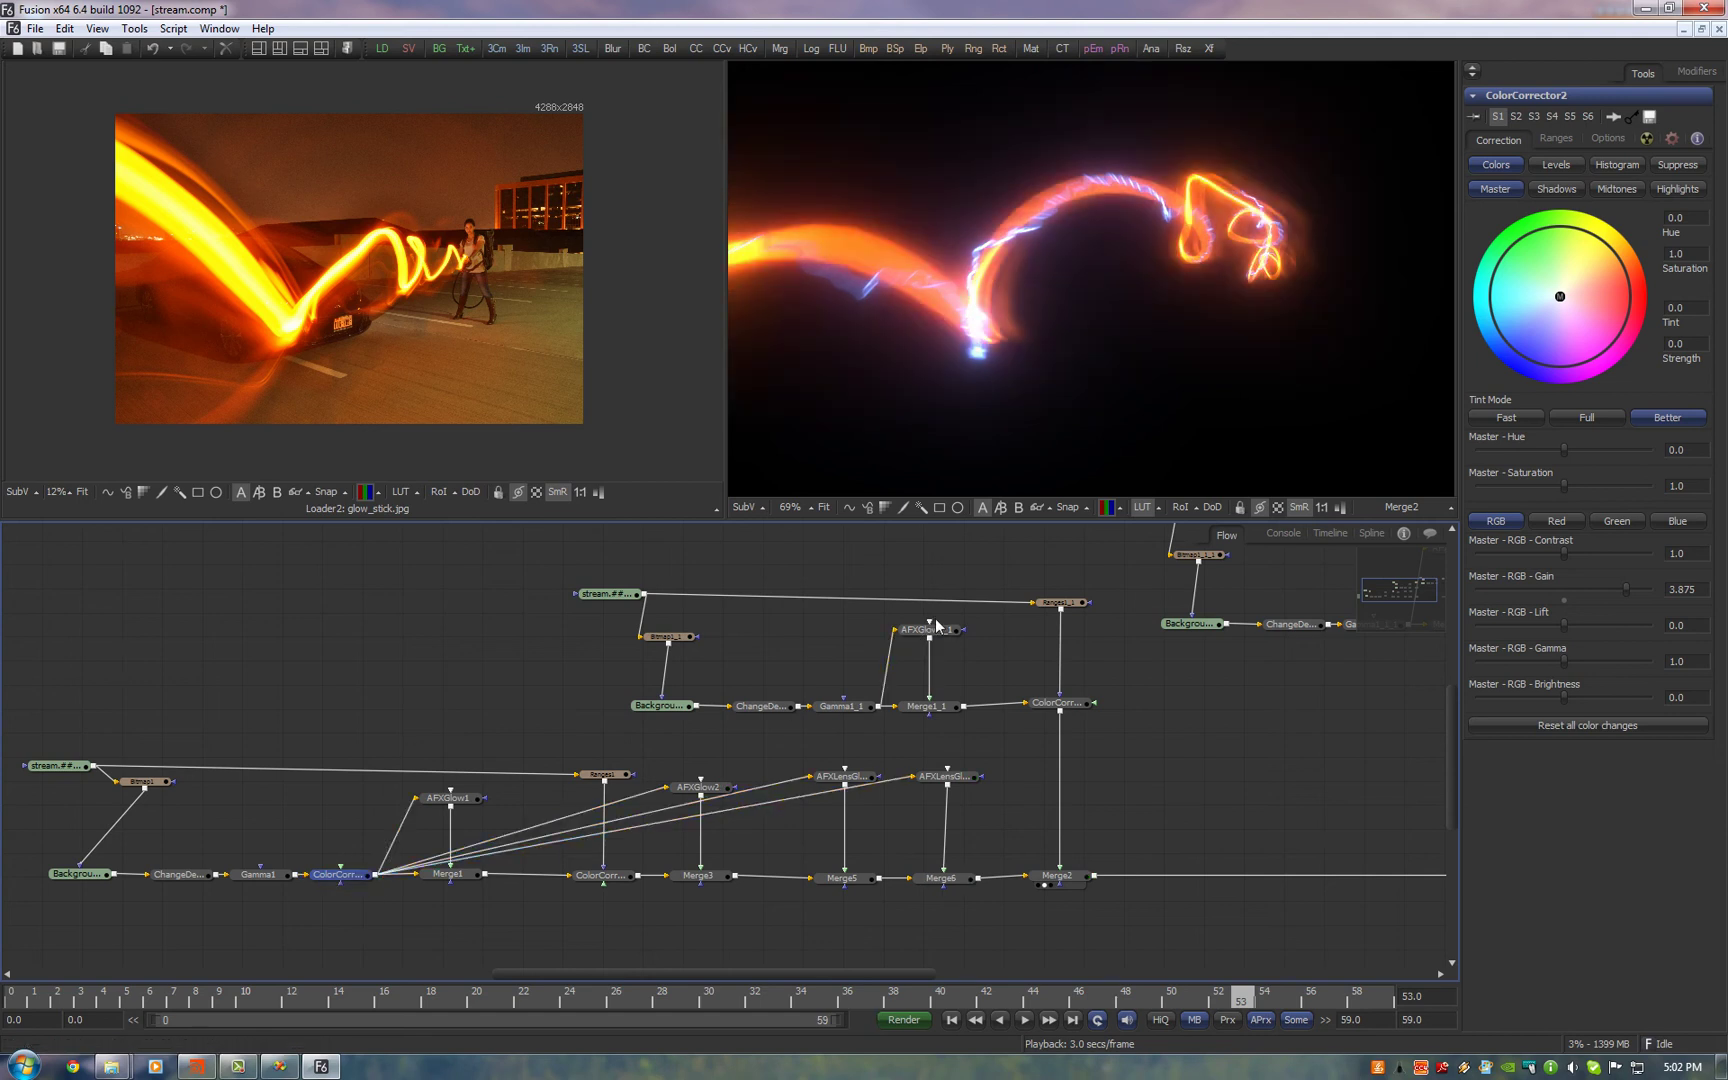
pyautogui.click(1198, 738)
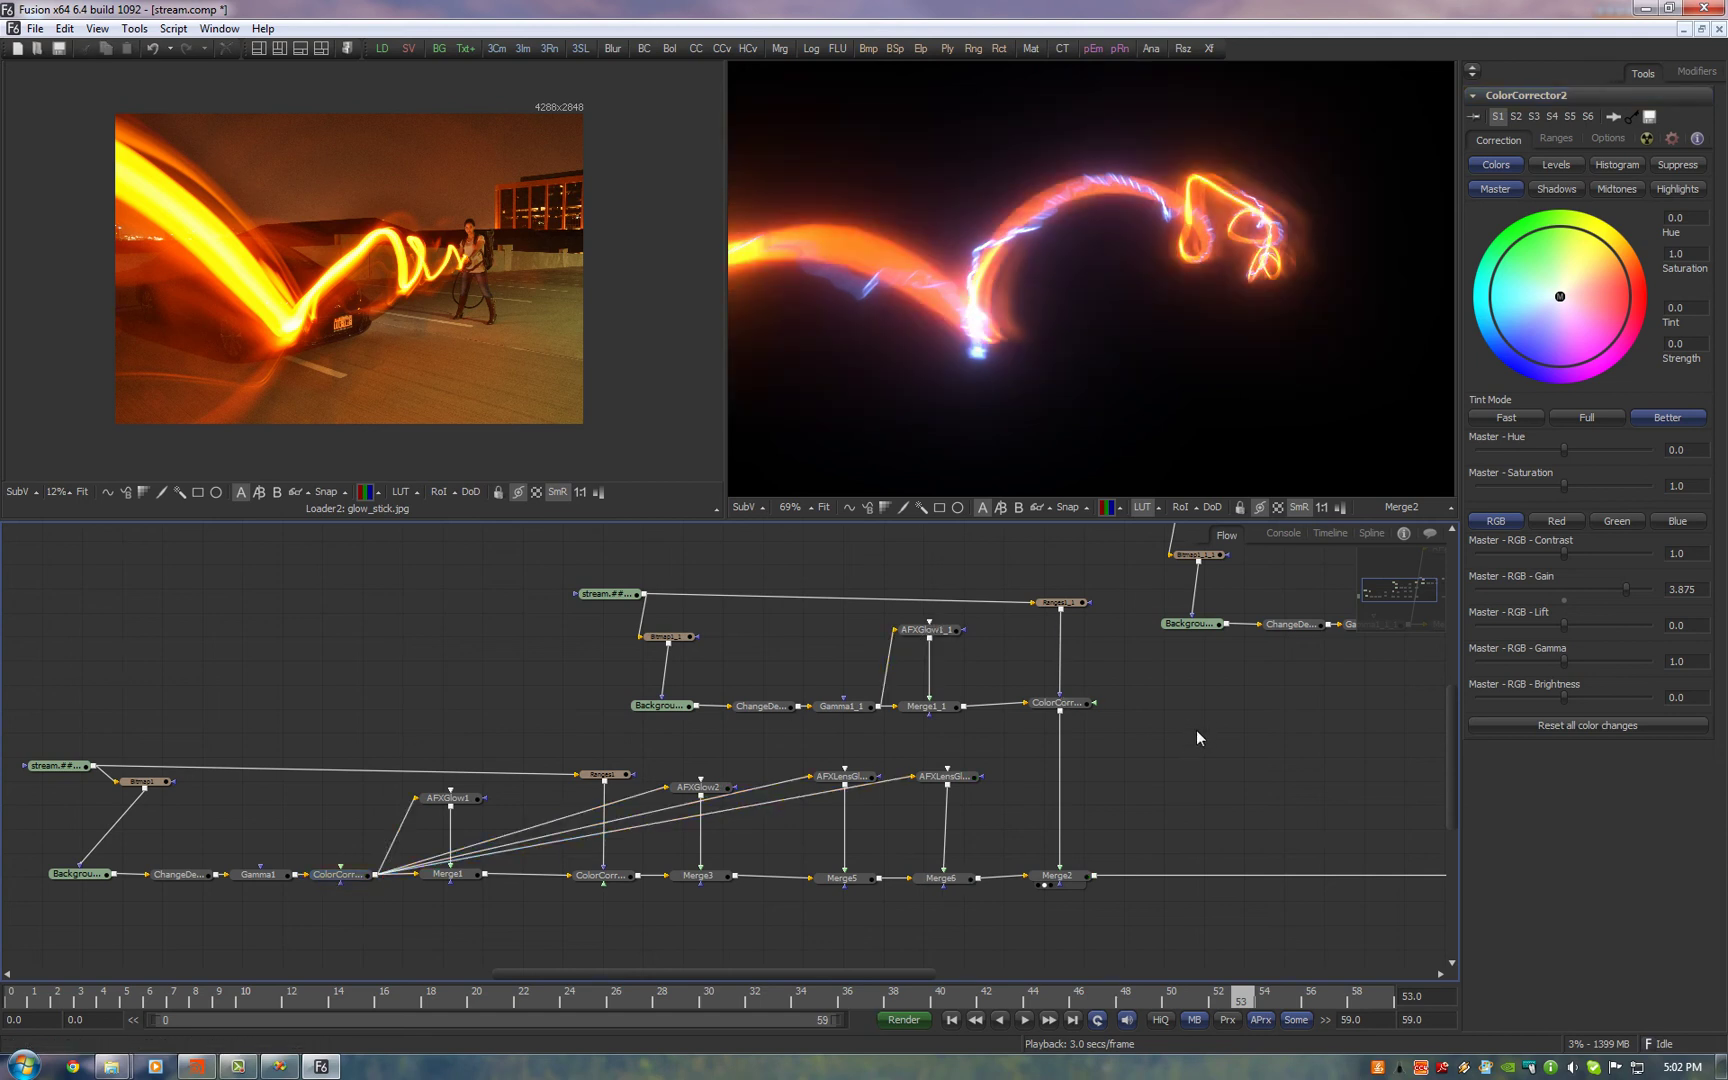
# Lower ColorCorrector1's master saturation to about 0.56
pyautogui.click(603, 879)
pyautogui.moveTo(1564, 486); pyautogui.dragTo(1524, 538)
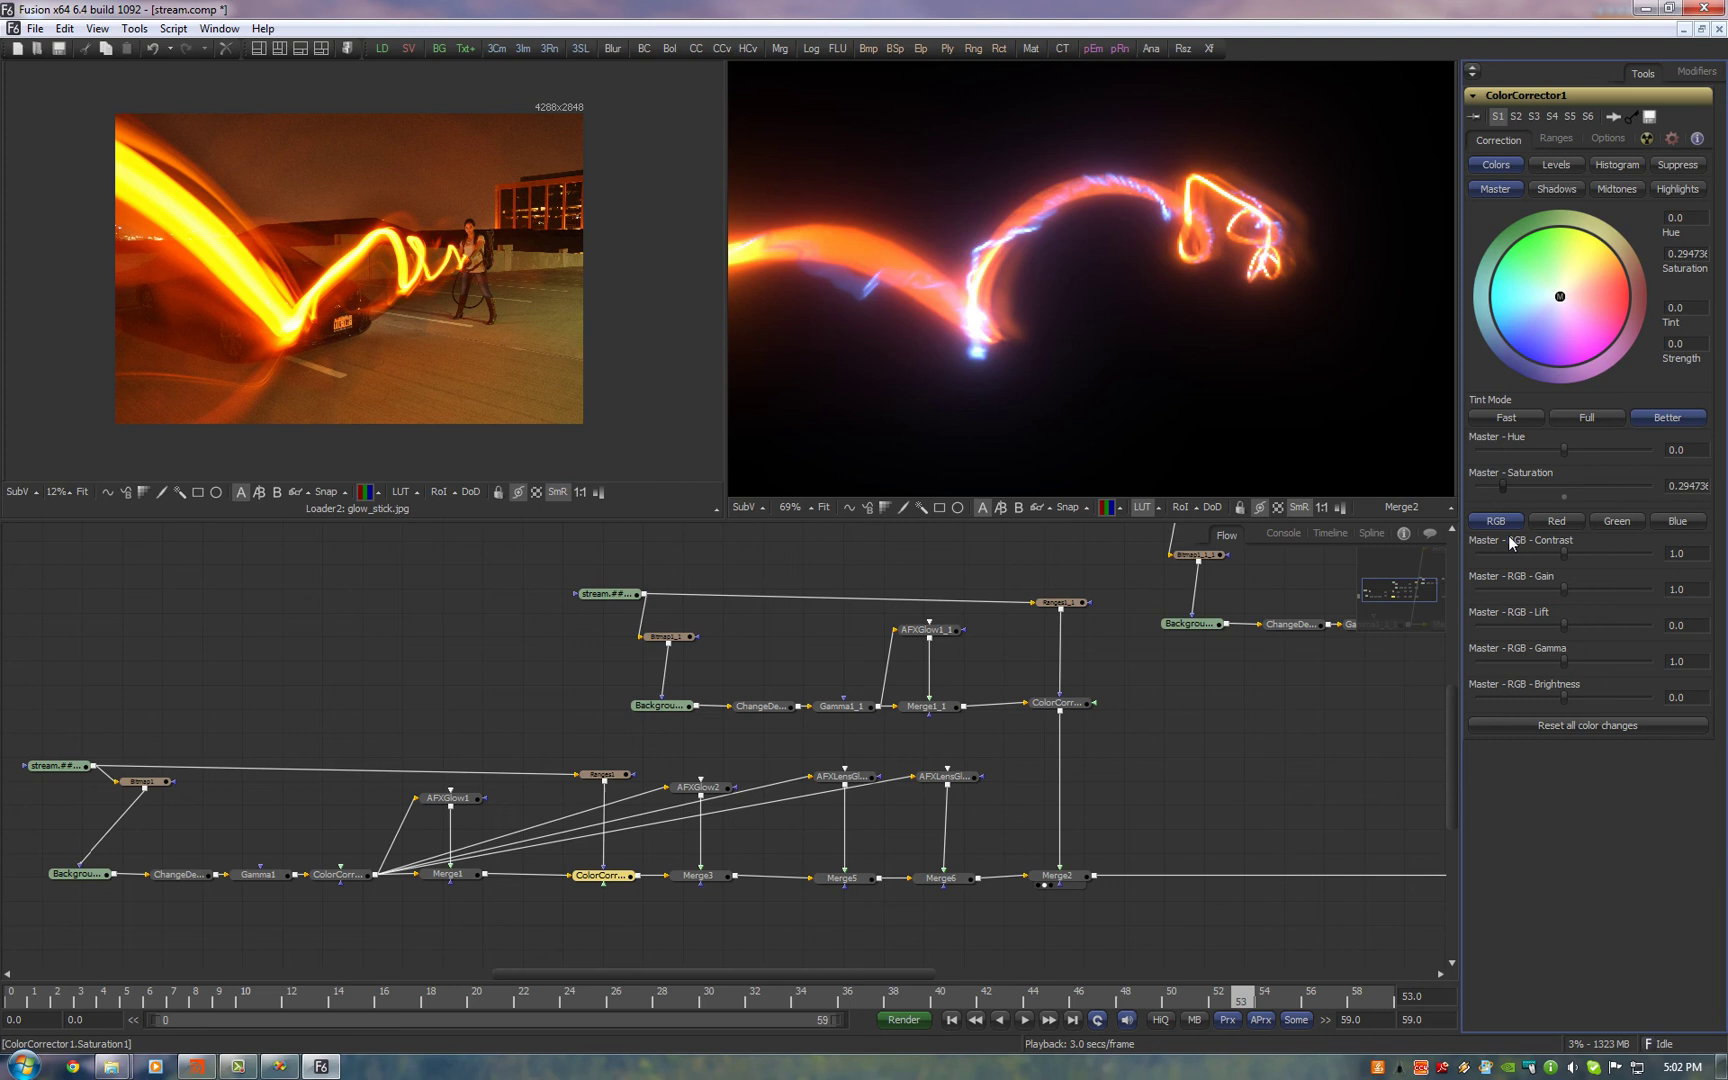
pyautogui.click(1257, 770)
pyautogui.moveTo(1147, 731); pyautogui.dragTo(1045, 780)
pyautogui.moveTo(400, 608); pyautogui.dragTo(662, 760)
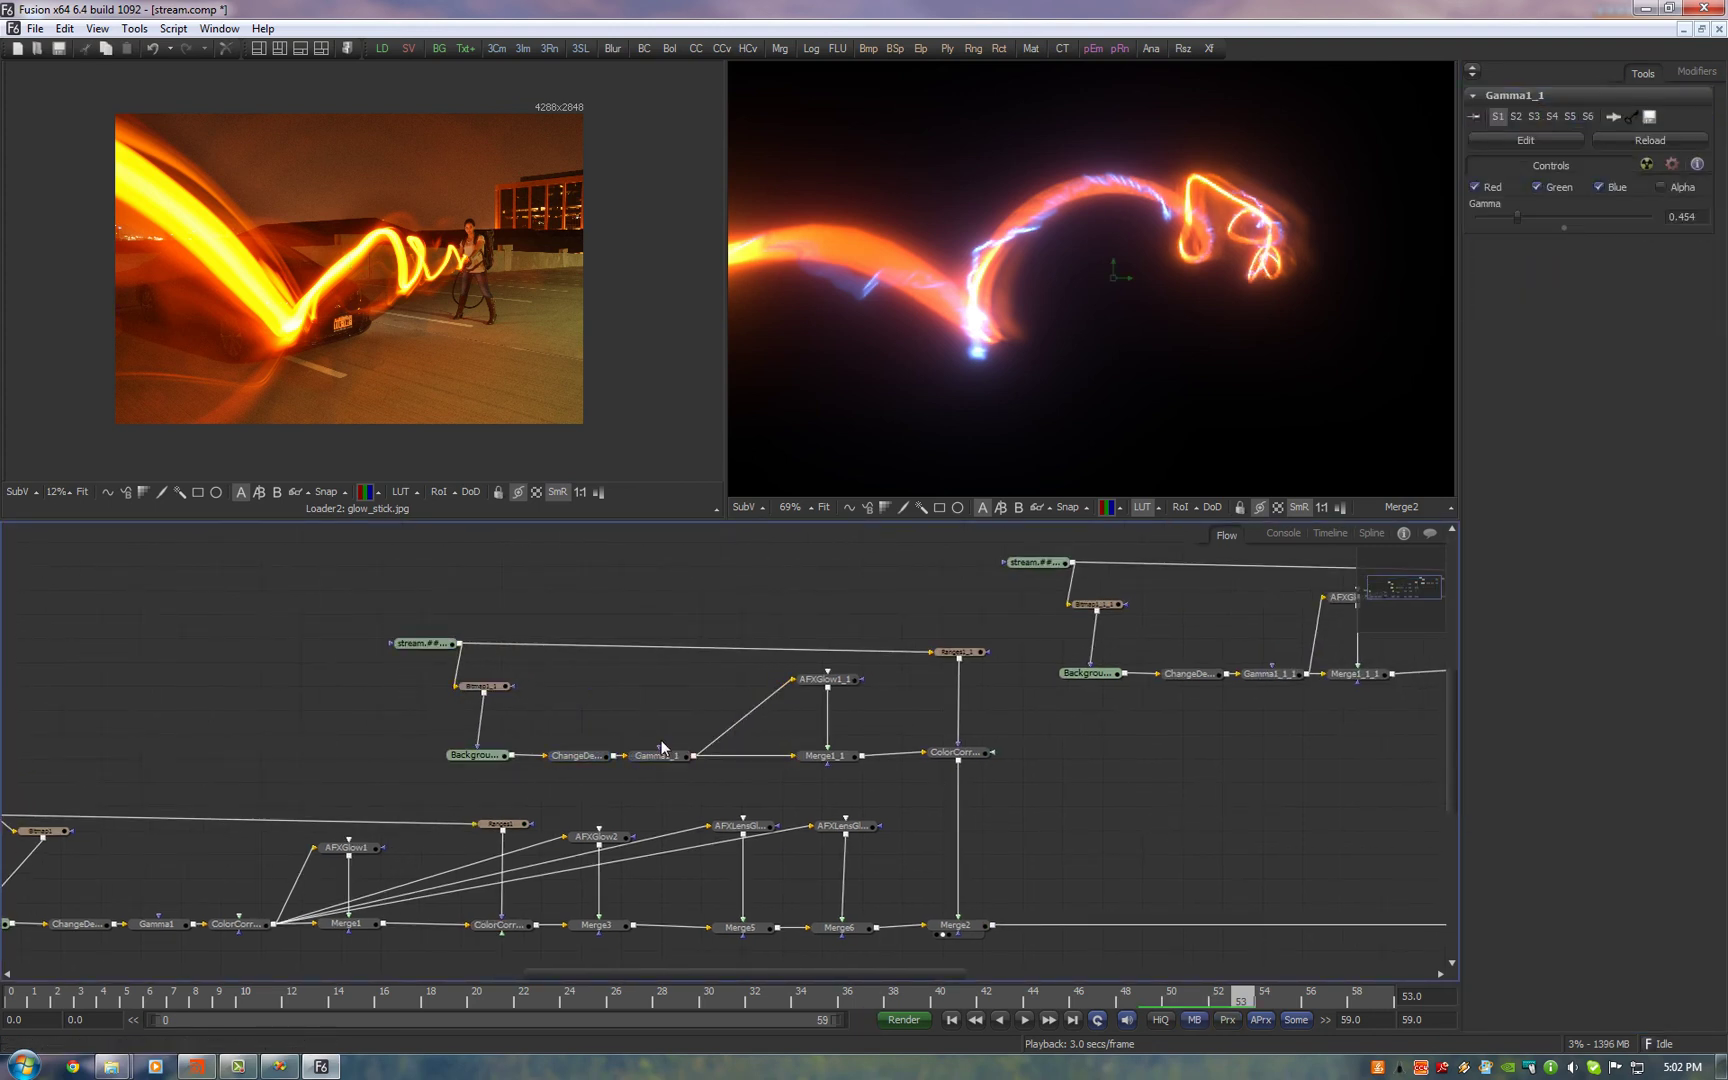
# Add ColorCorrector3 after Gamma1_1 via 'cc' with master RGB gain about 1.79
pyautogui.hotkey('ctrl', 'space')
pyautogui.write('cc')
pyautogui.press('Return')
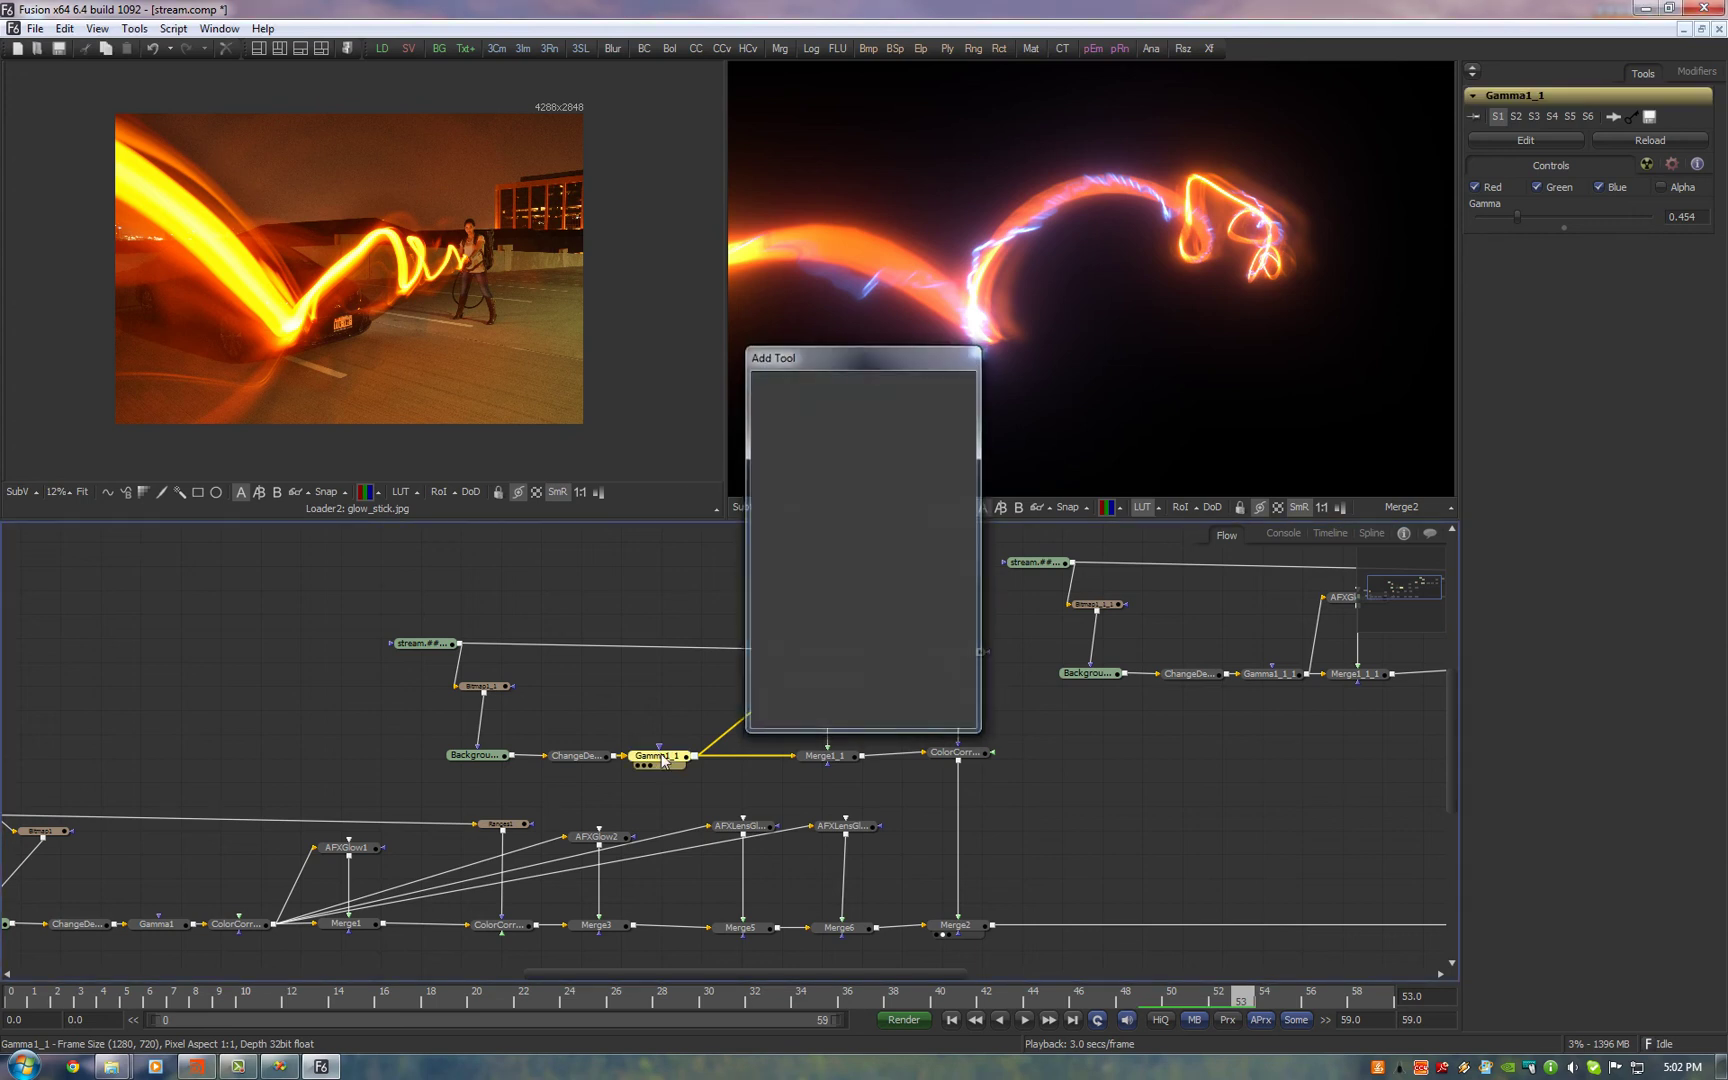
pyautogui.moveTo(1565, 587)
pyautogui.mouseDown()
pyautogui.moveTo(1592, 587)
pyautogui.moveTo(1582, 598)
pyautogui.mouseUp()
# Show Merge4 in the viewer and move four glow nodes right after Gamma1_1_1
pyautogui.moveTo(1320, 742); pyautogui.dragTo(1003, 733)
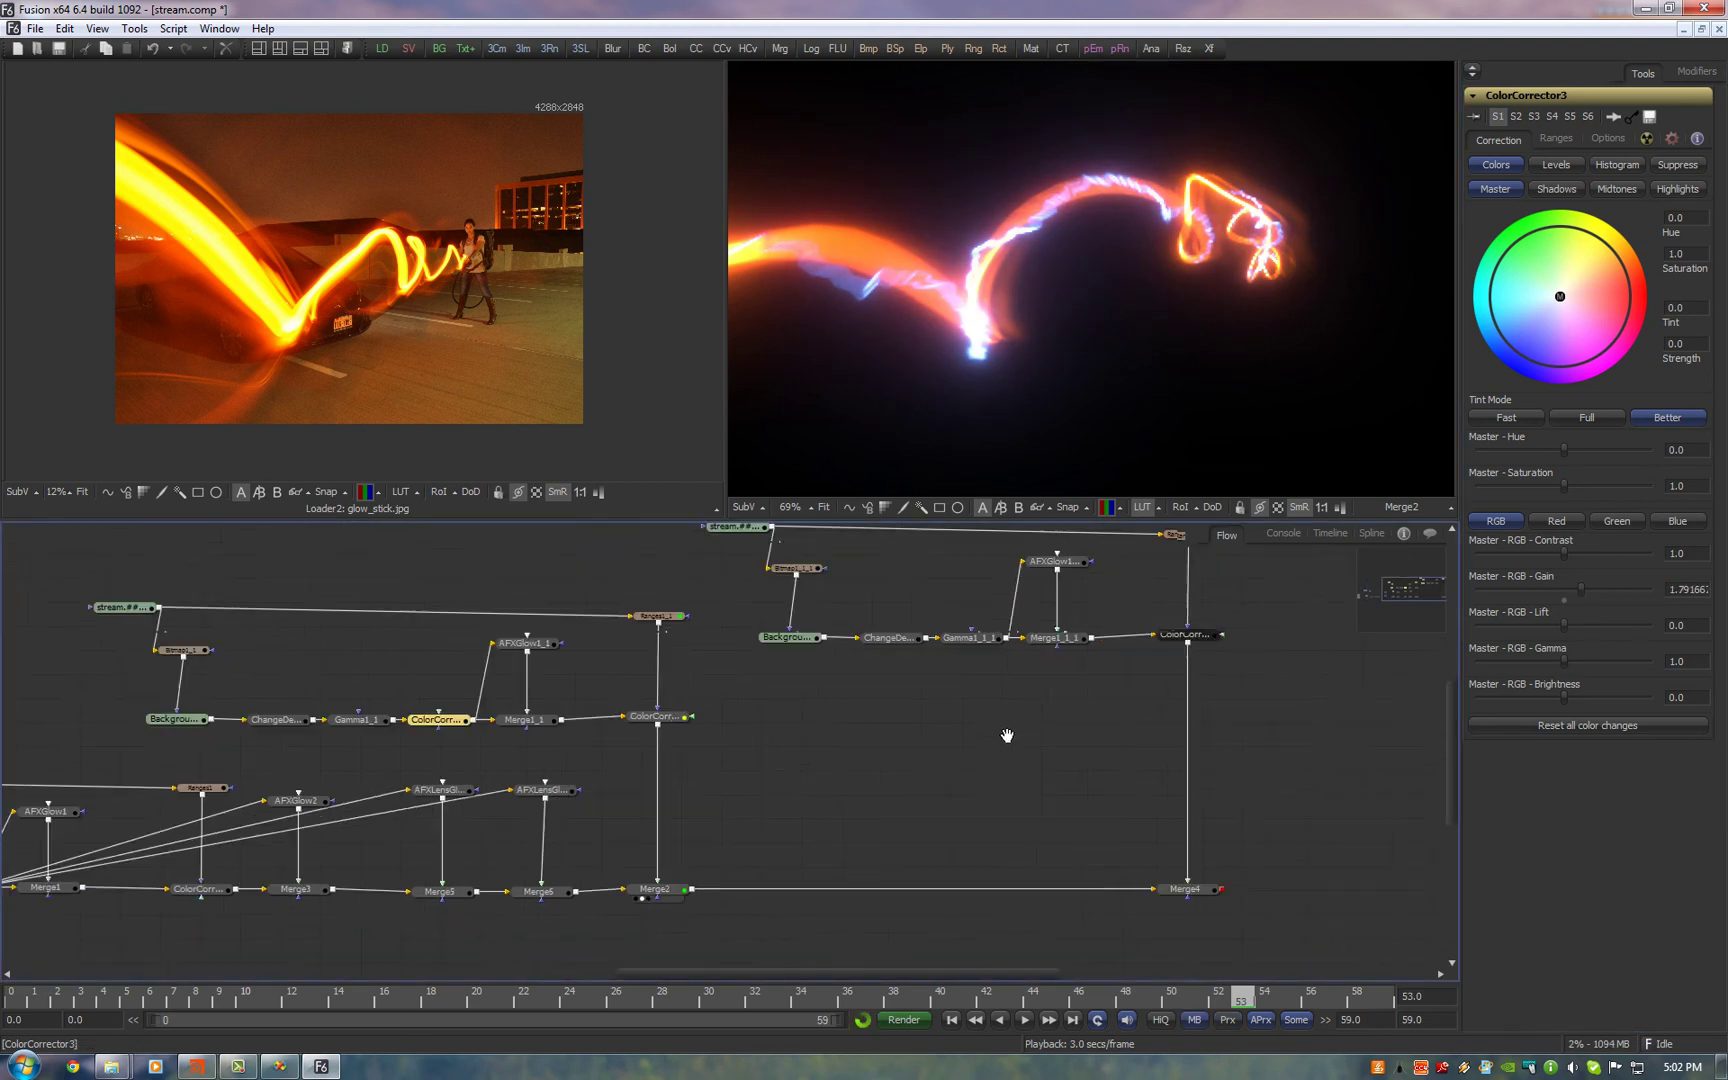
pyautogui.press('2')
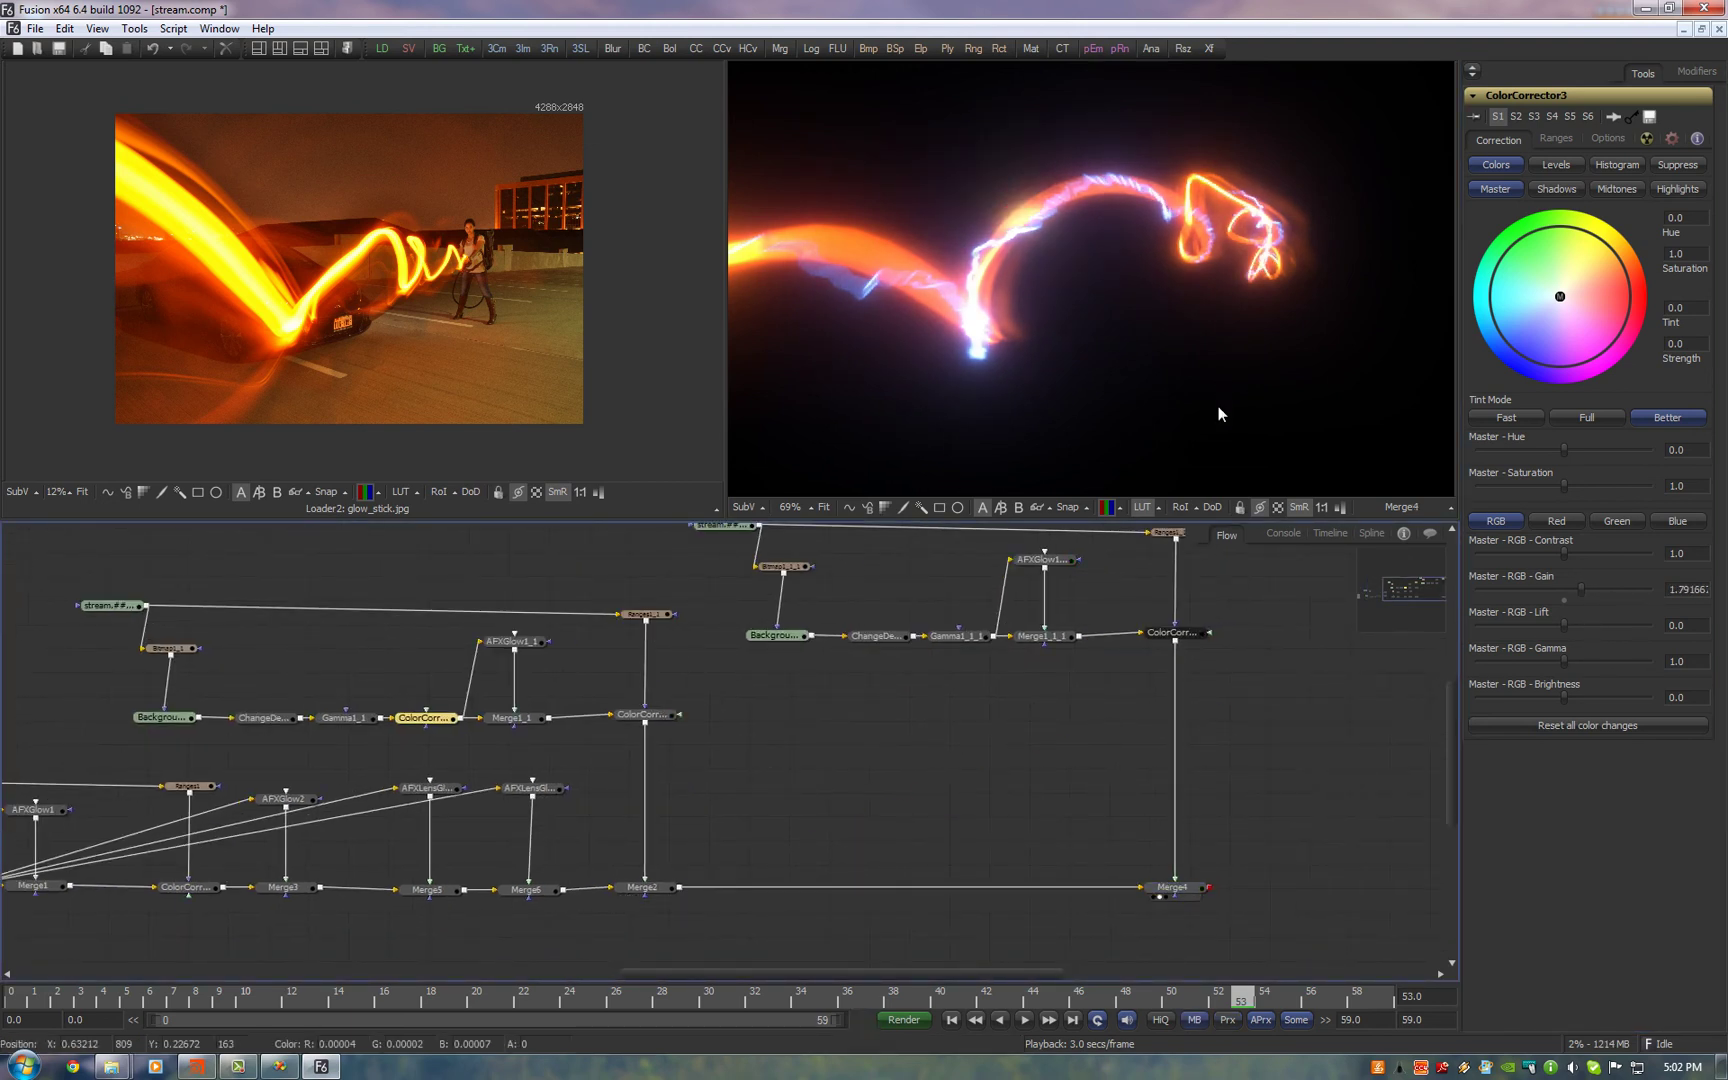
pyautogui.moveTo(1264, 750); pyautogui.dragTo(1034, 575)
pyautogui.moveTo(1068, 694); pyautogui.dragTo(1168, 690)
# Add ColorCorrector4 after Gamma1_1_1 with master RGB gain about 3.83
pyautogui.click(955, 692)
pyautogui.hotkey('ctrl', 'space')
pyautogui.write('c')
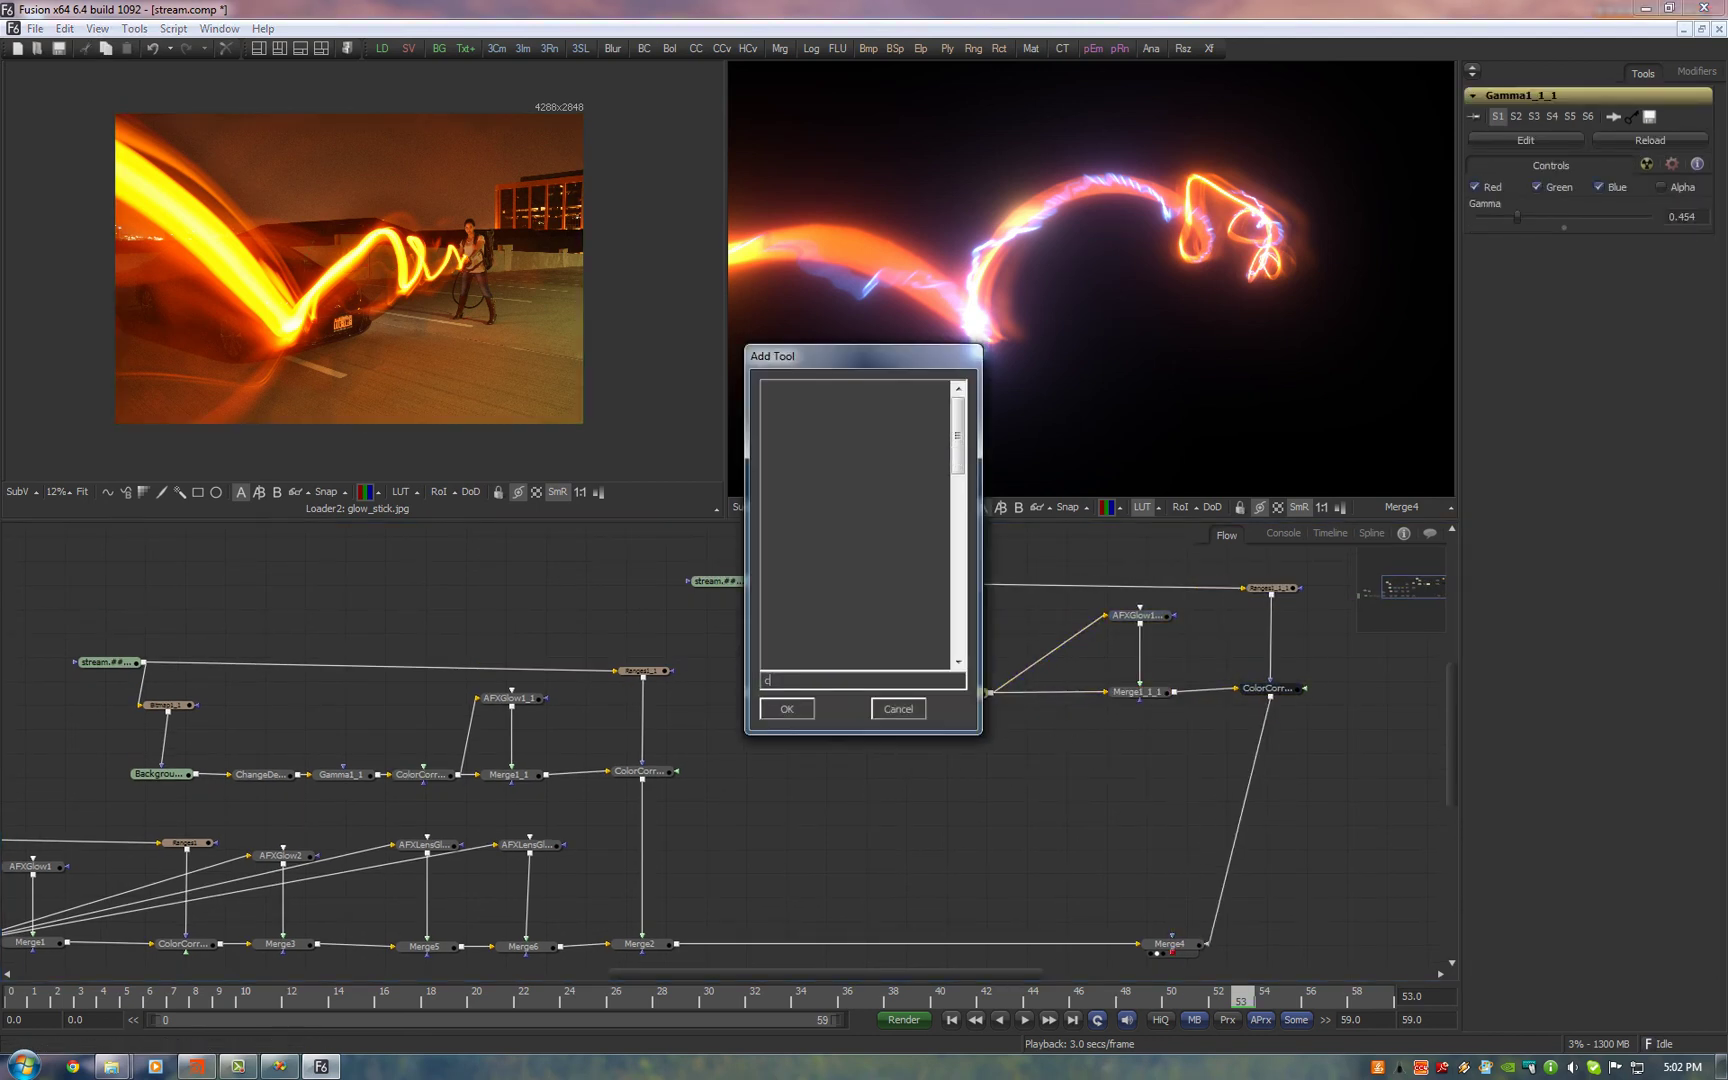
pyautogui.press('Return')
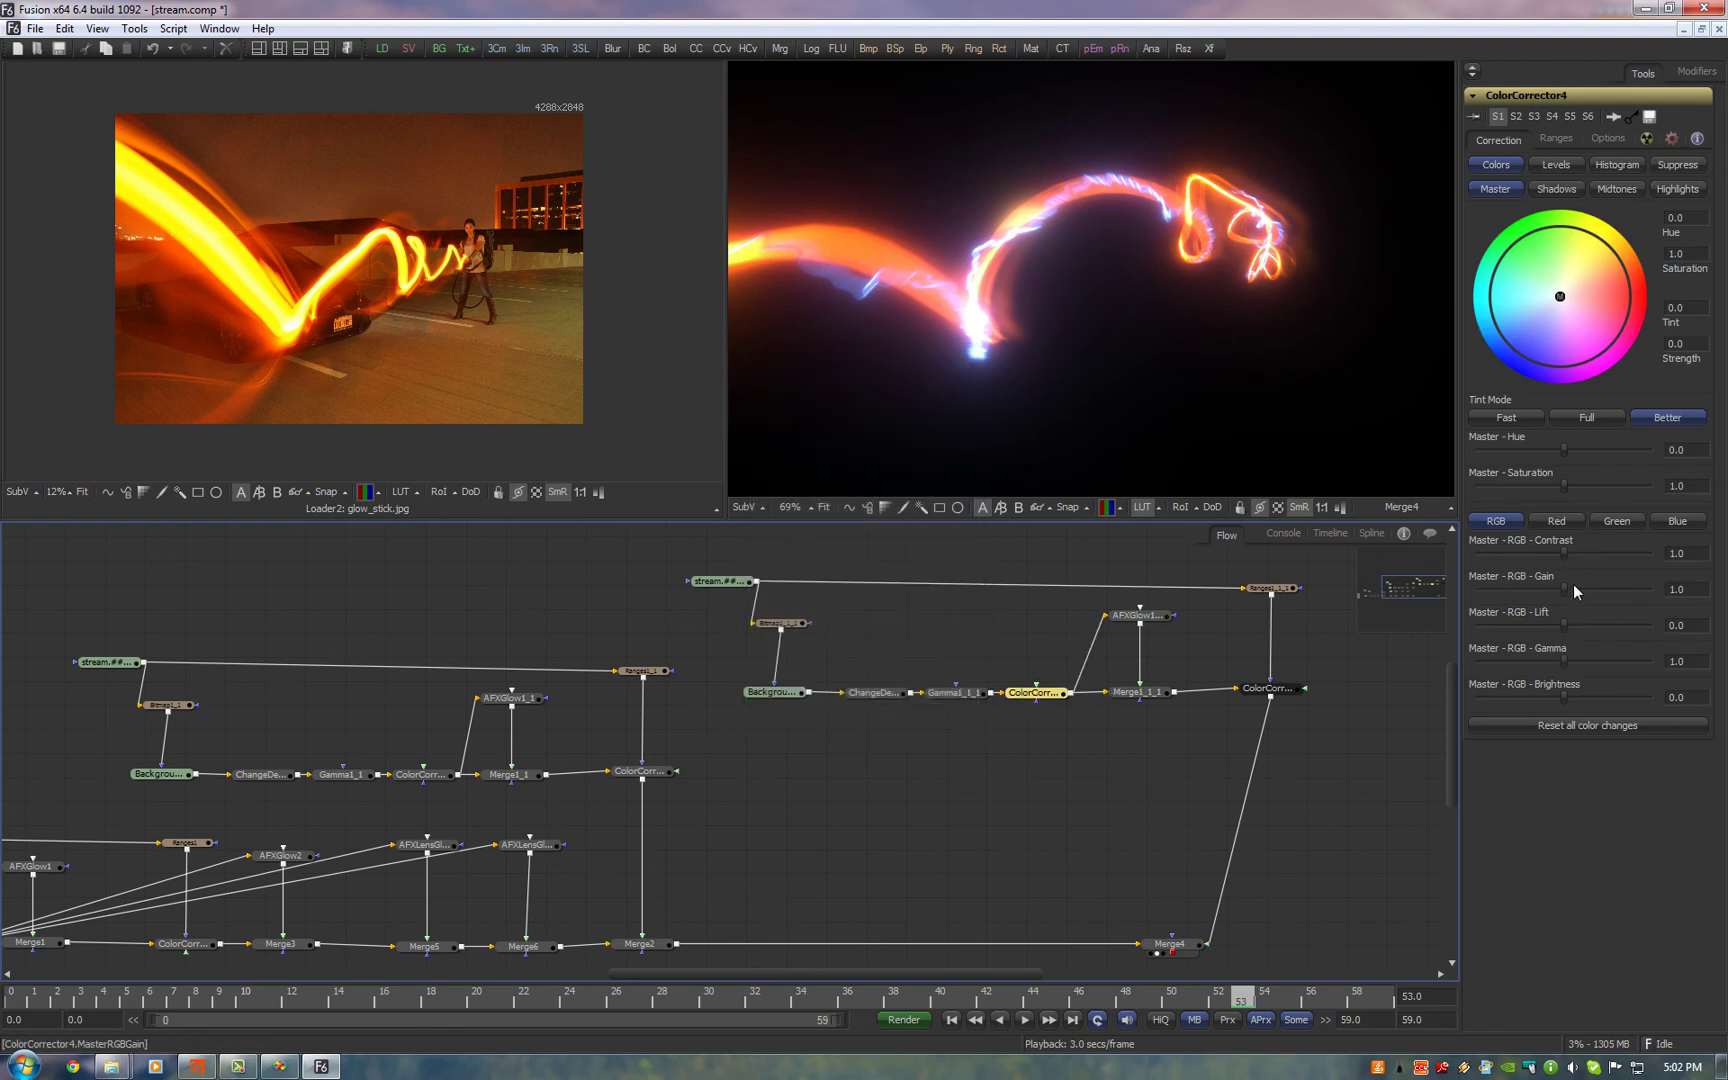
pyautogui.moveTo(1566, 587); pyautogui.dragTo(1627, 589)
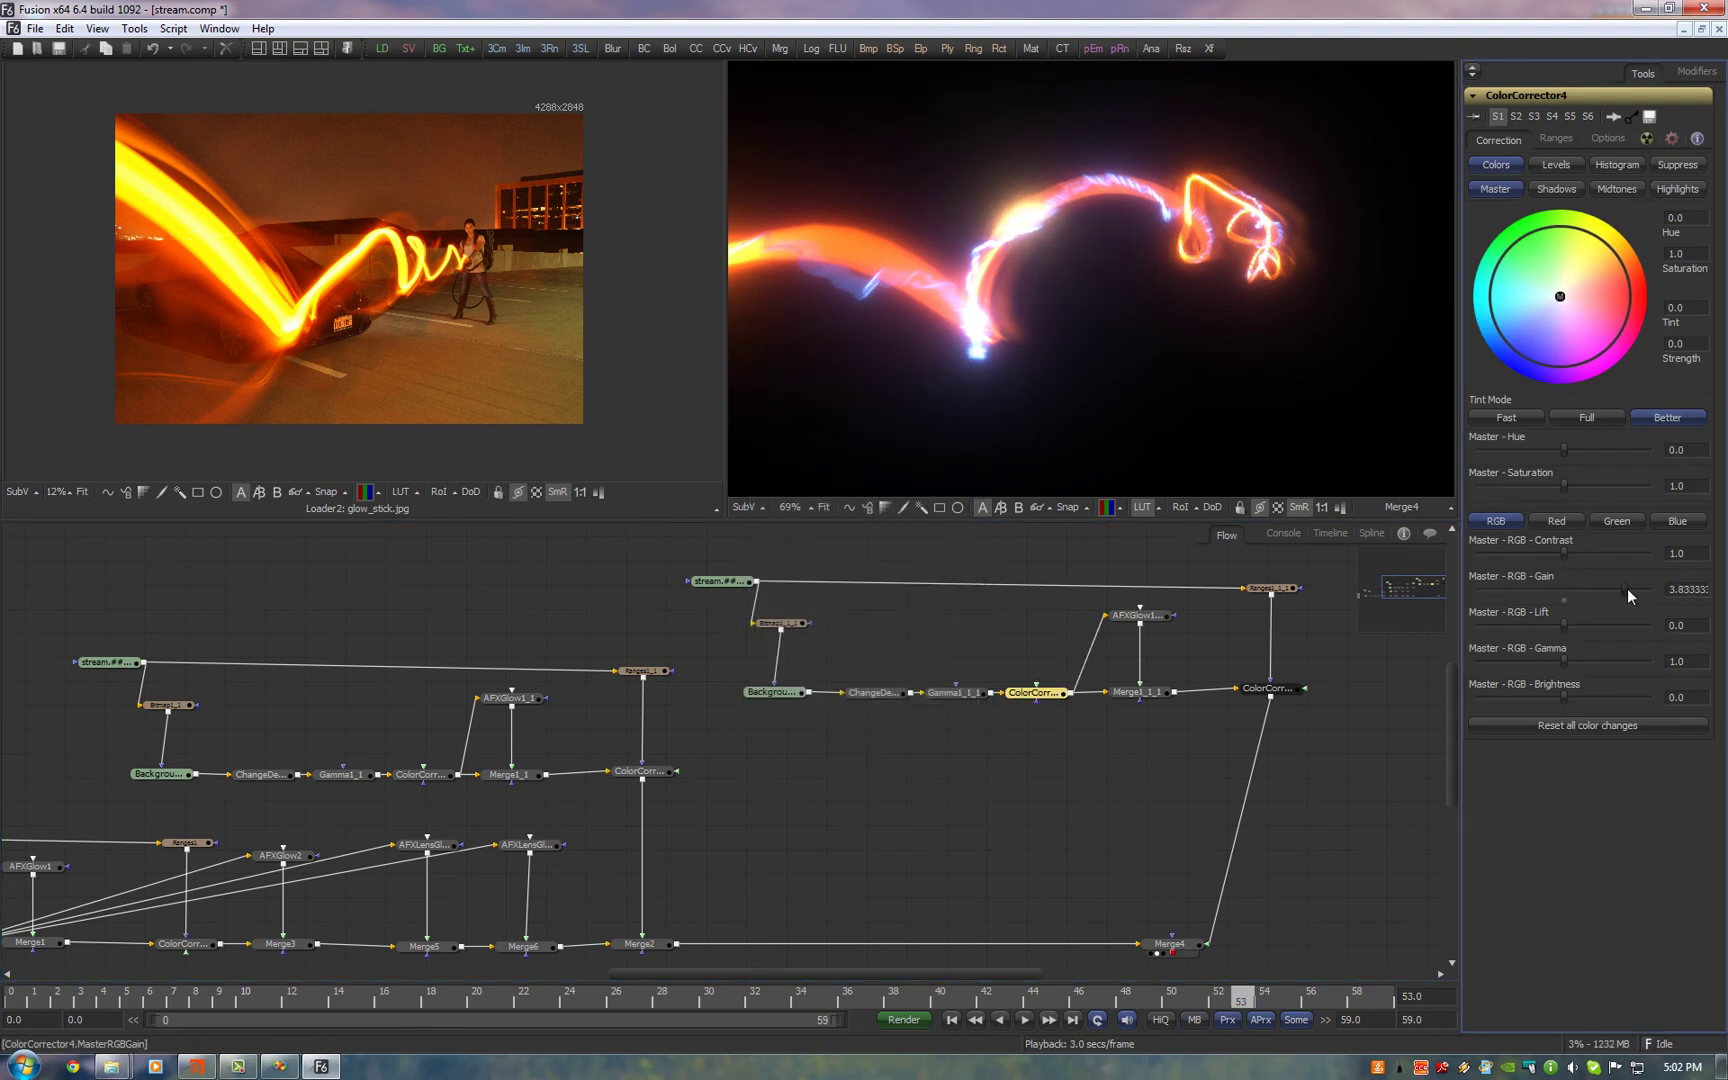
# Set ColorCorrector4's saturation to about 0.68, with tint and strength 0
pyautogui.moveTo(1565, 485)
pyautogui.mouseDown()
pyautogui.moveTo(1611, 481)
pyautogui.moveTo(1536, 494)
pyautogui.mouseUp()
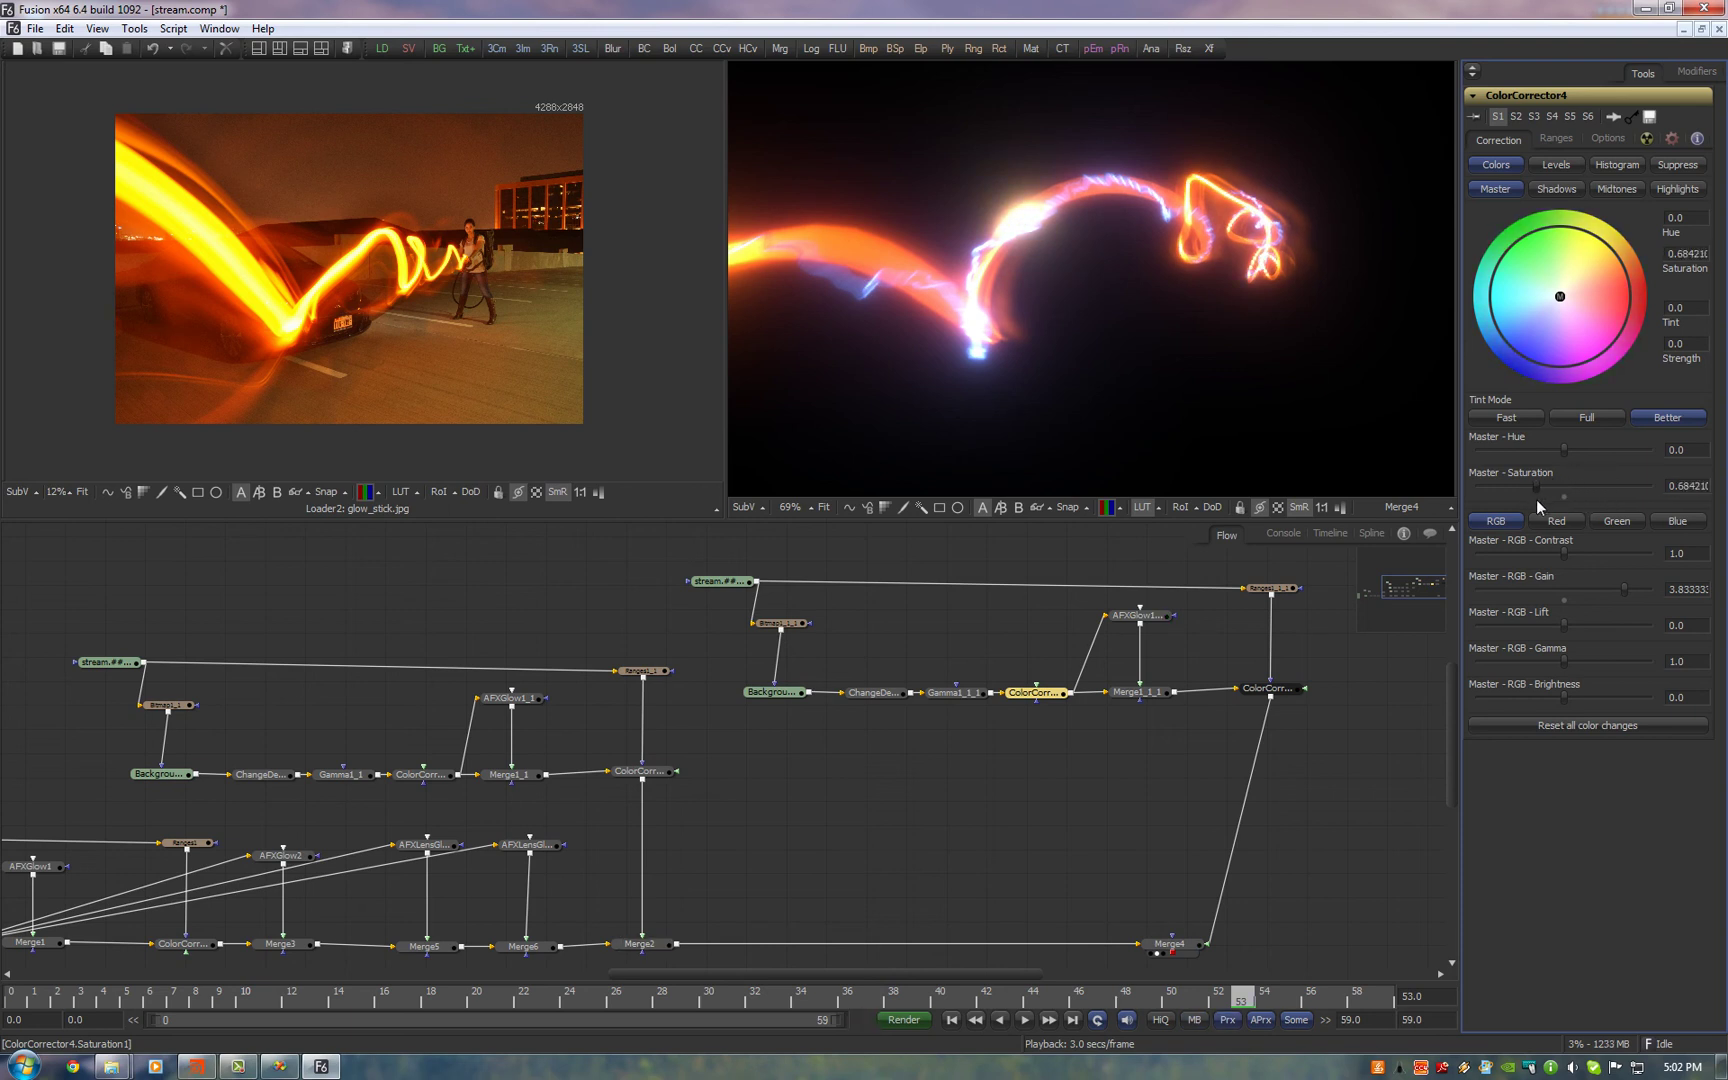
pyautogui.moveTo(1561, 296); pyautogui.dragTo(1611, 297)
pyautogui.click(1686, 307)
pyautogui.write('0')
pyautogui.press('Return')
pyautogui.click(1686, 343)
pyautogui.write('0')
pyautogui.press('Return')
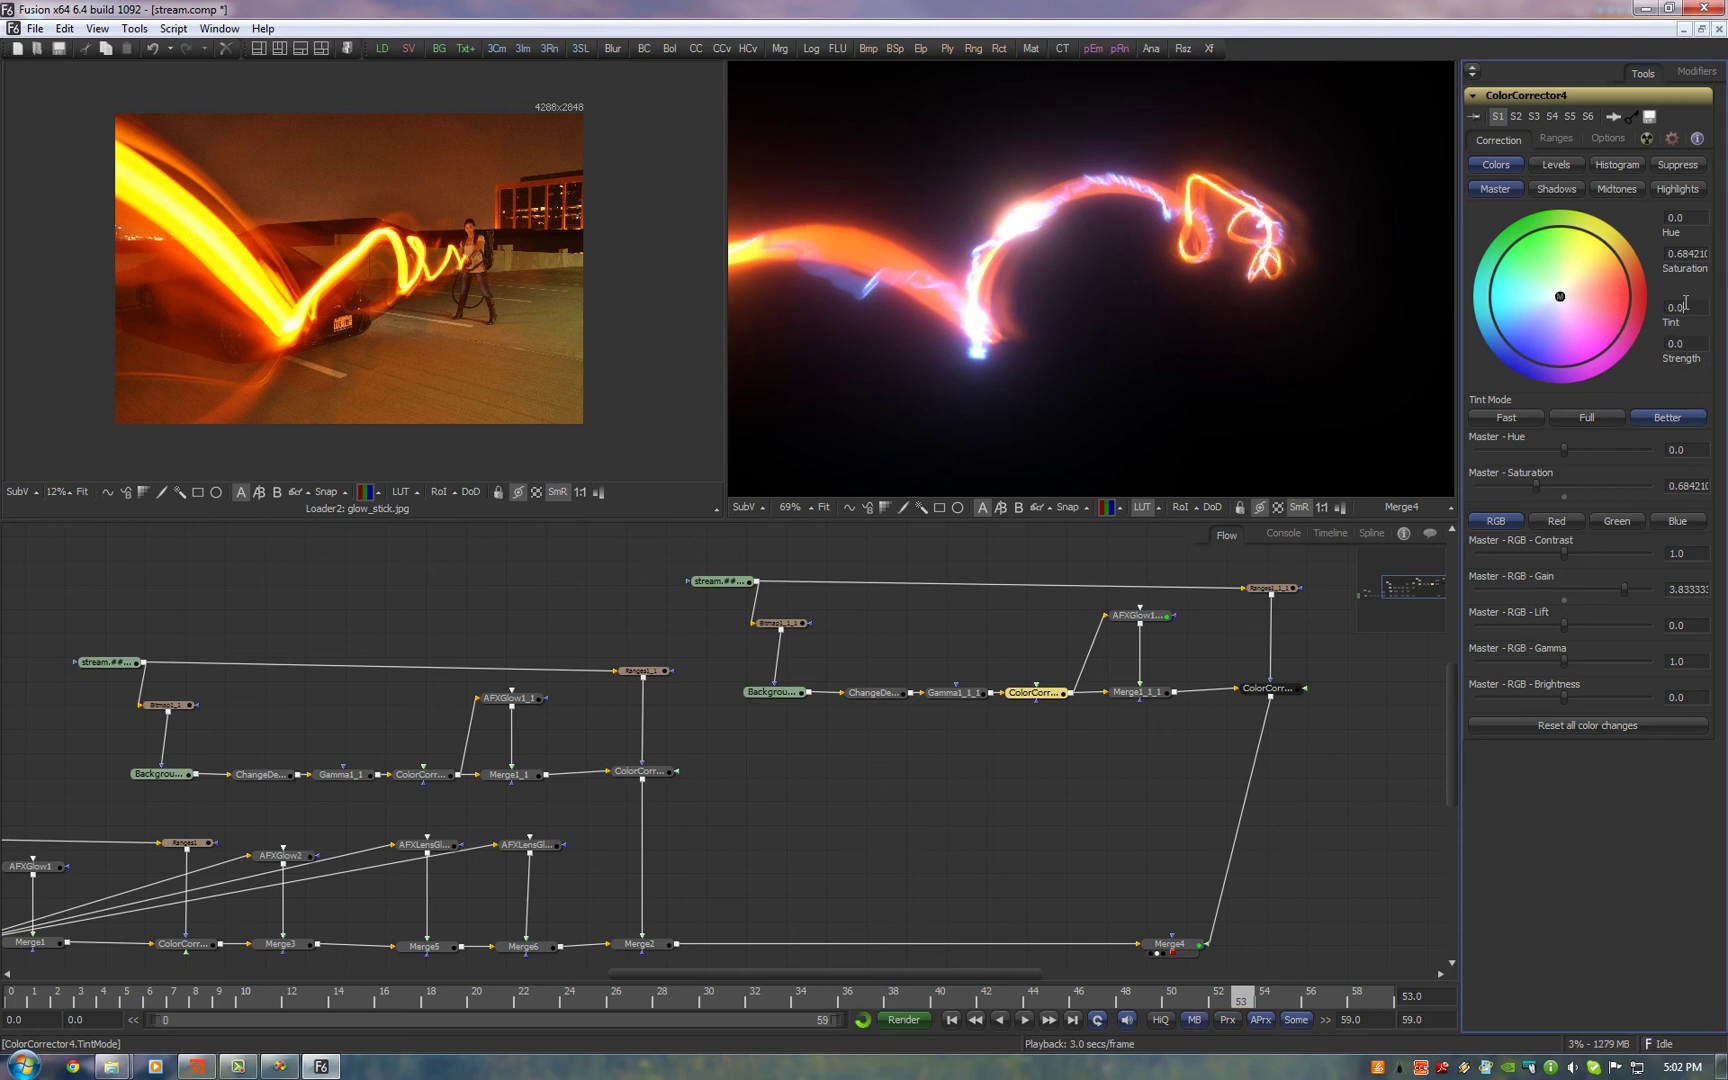
# Move Merge4 right and add an AFX Lens Glow node via the 'lens' search
pyautogui.scroll(-1, 1197, 308)
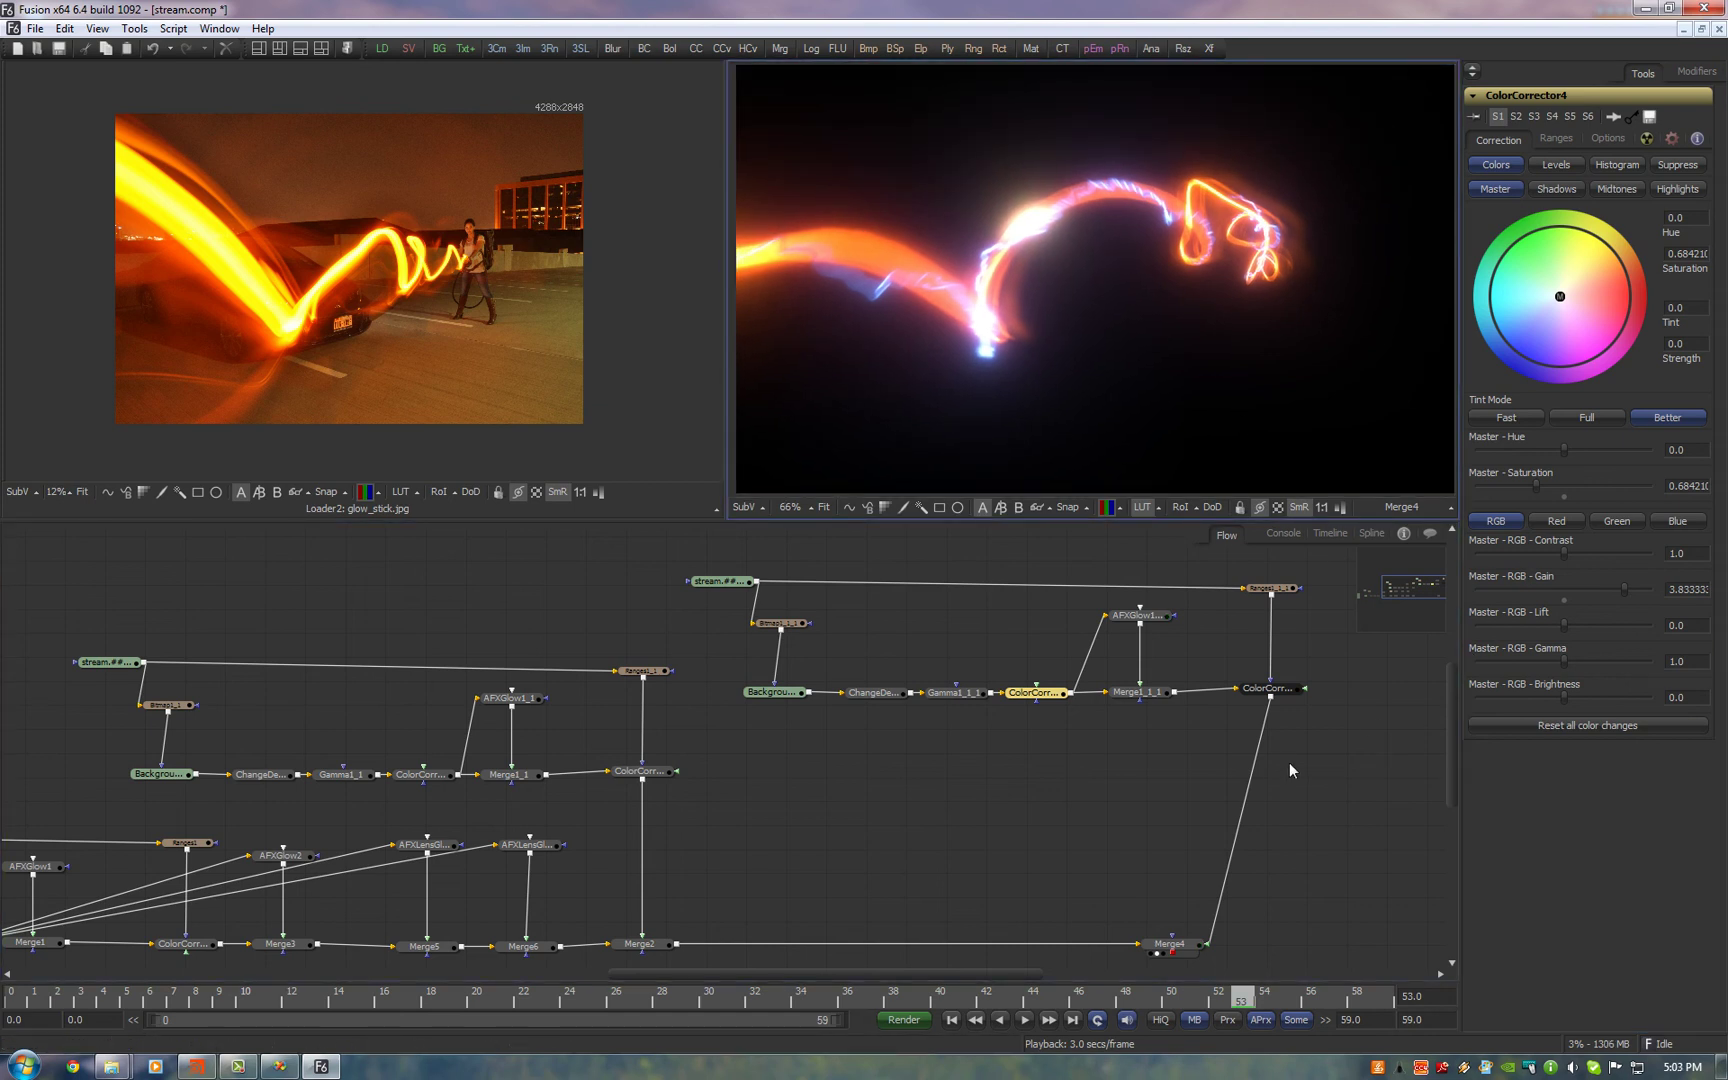
pyautogui.scroll(-2, 1289, 765)
pyautogui.scroll(-2, 833, 783)
pyautogui.hscroll(3, 806, 822)
pyautogui.scroll(1, 1041, 814)
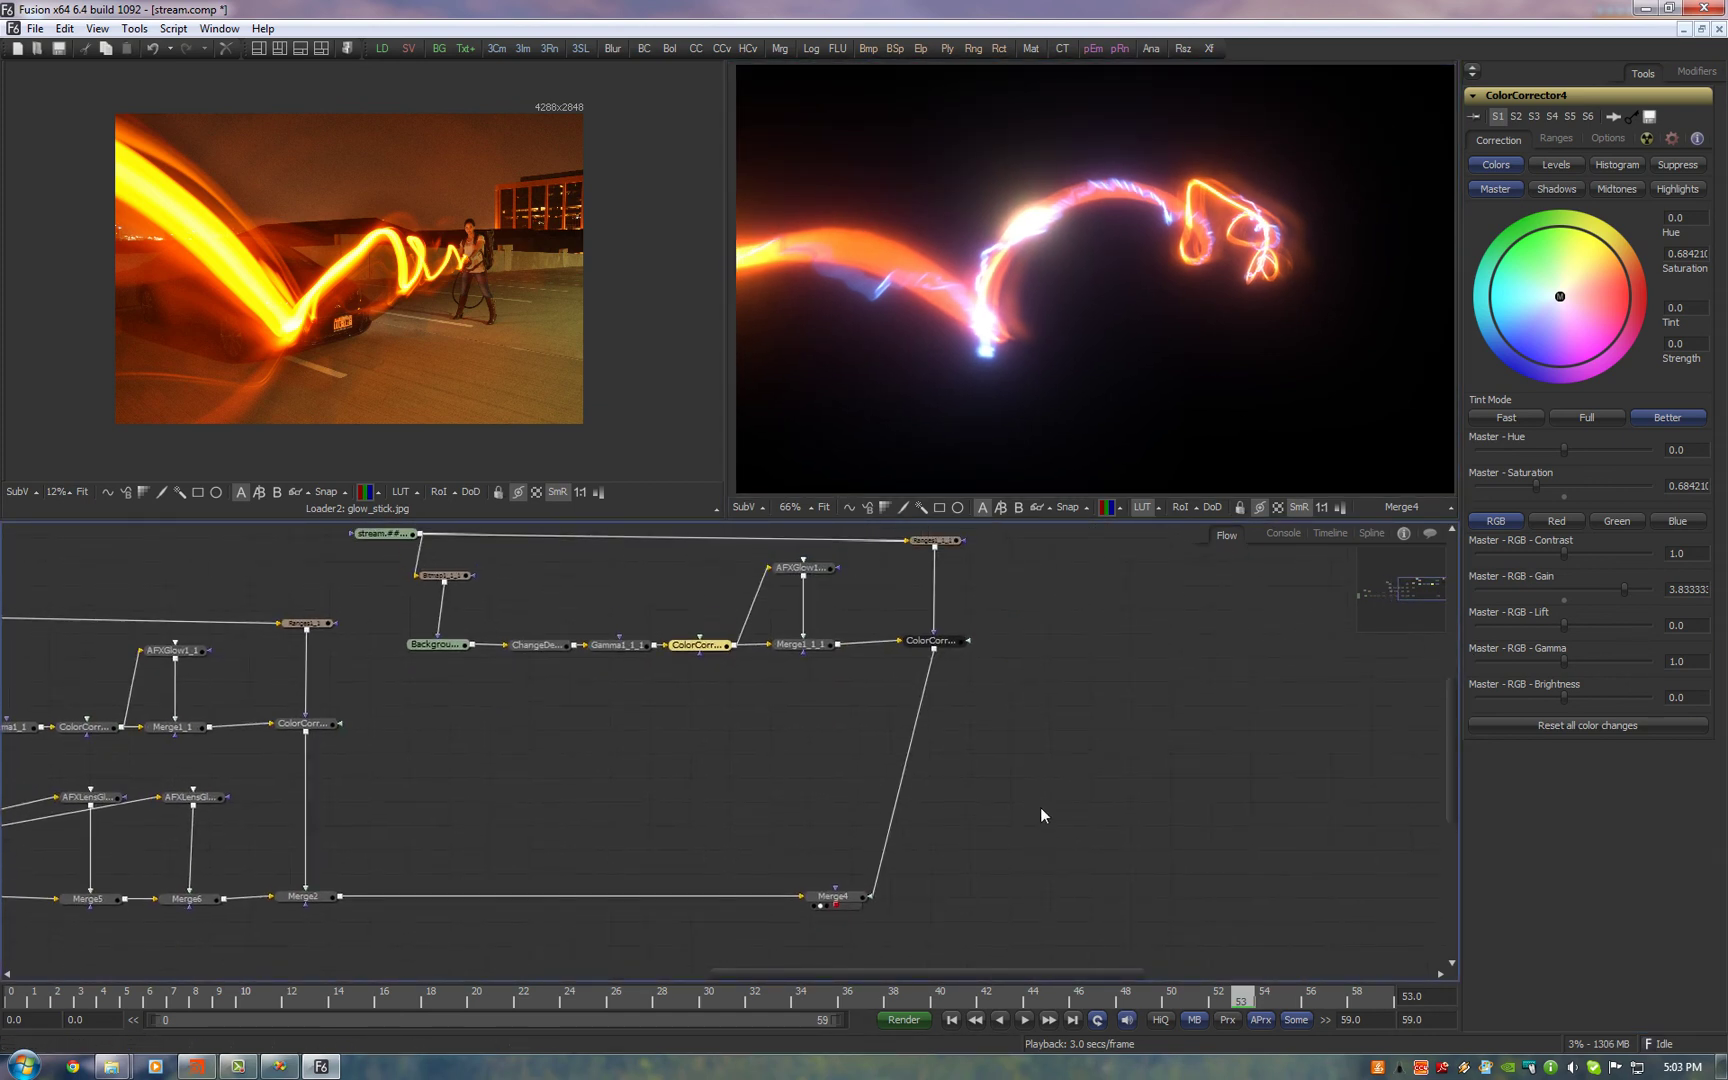
pyautogui.moveTo(838, 898); pyautogui.dragTo(932, 903)
pyautogui.hotkey('ctrl', 'space')
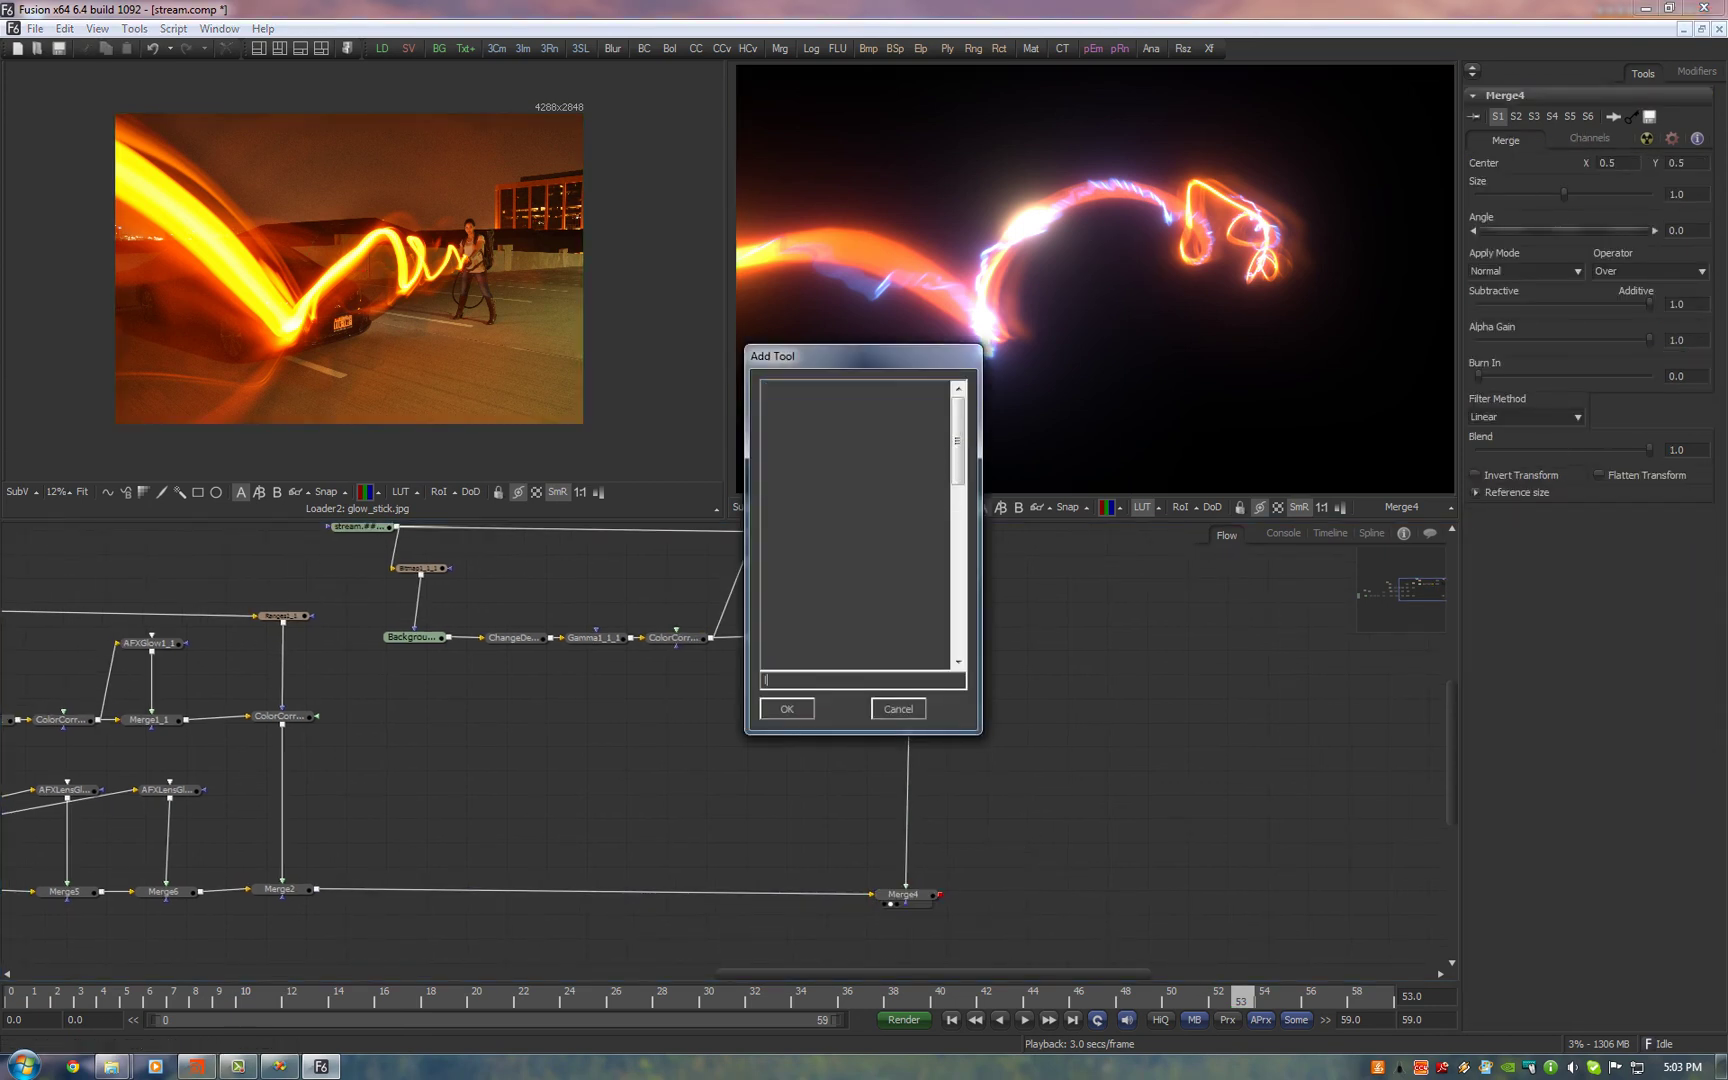
pyautogui.write('lens')
pyautogui.press('Up')
pyautogui.press('Return')
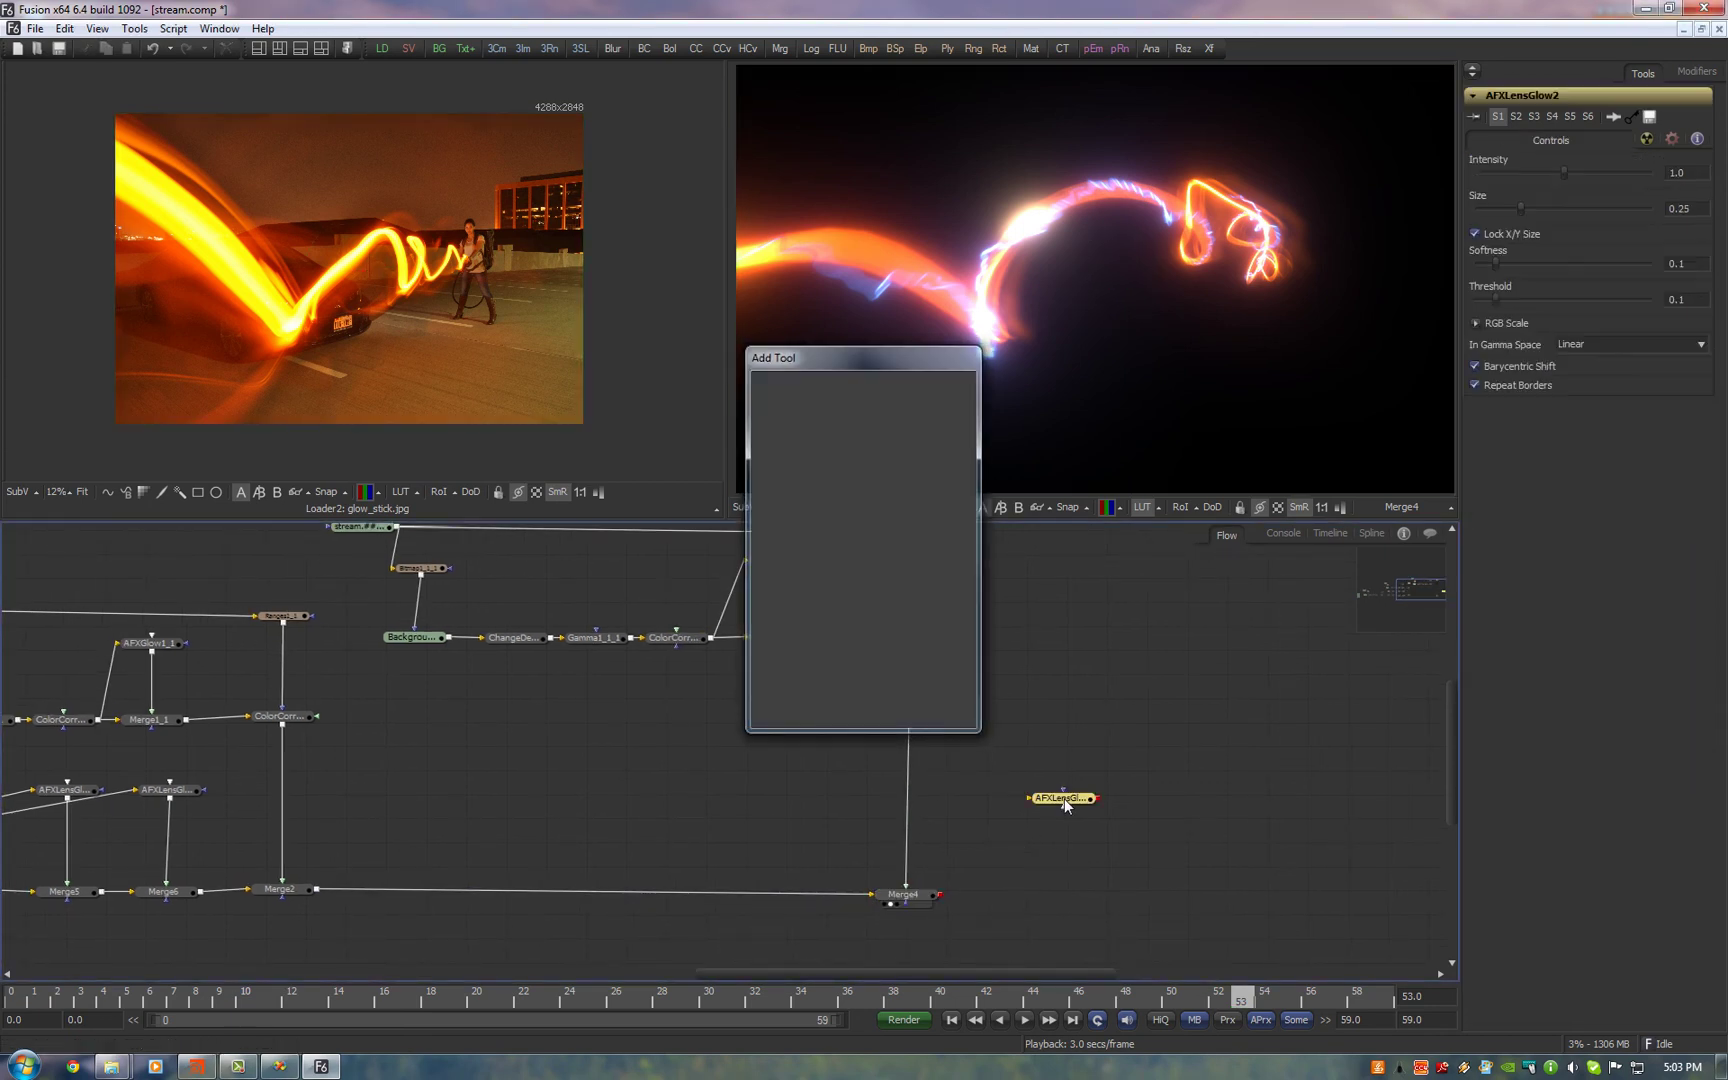
# Feed Merge4 into AFXLensGlow2 and merge it back over Merge4 through Merge7
pyautogui.moveTo(945, 902); pyautogui.dragTo(1040, 851)
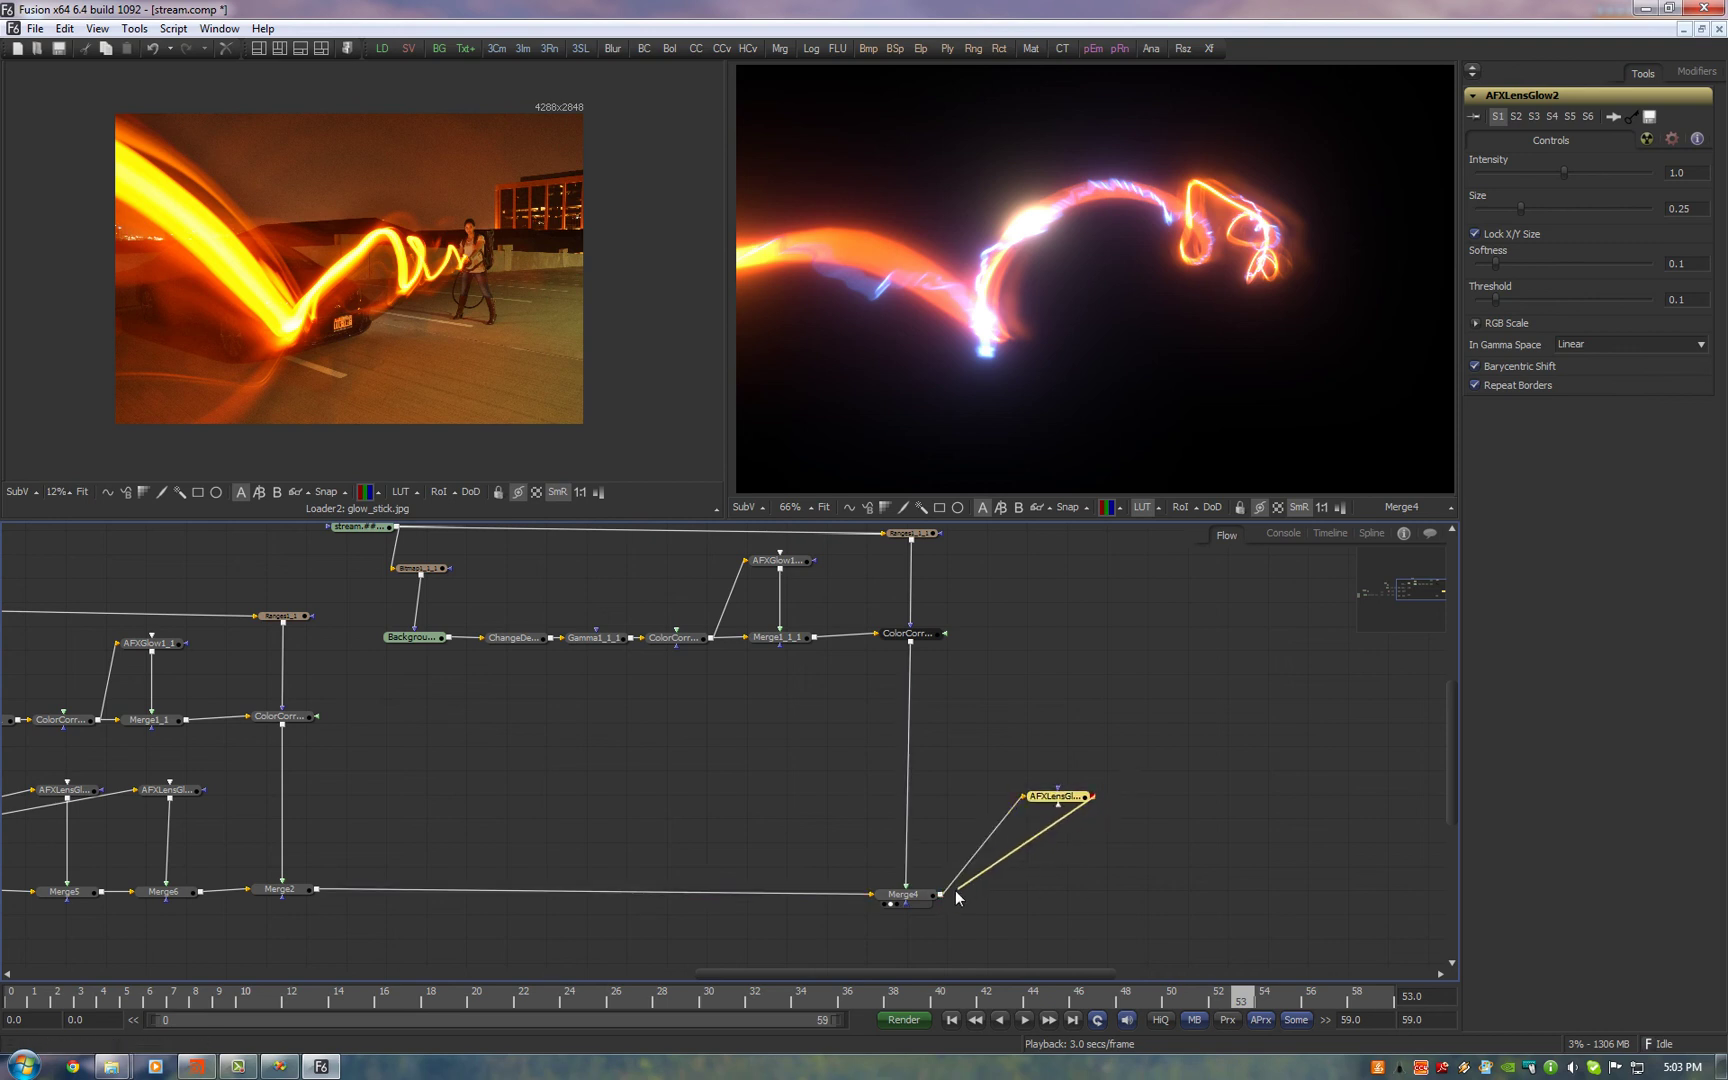
pyautogui.moveTo(957, 897); pyautogui.dragTo(945, 895)
pyautogui.moveTo(1057, 894); pyautogui.dragTo(1210, 382)
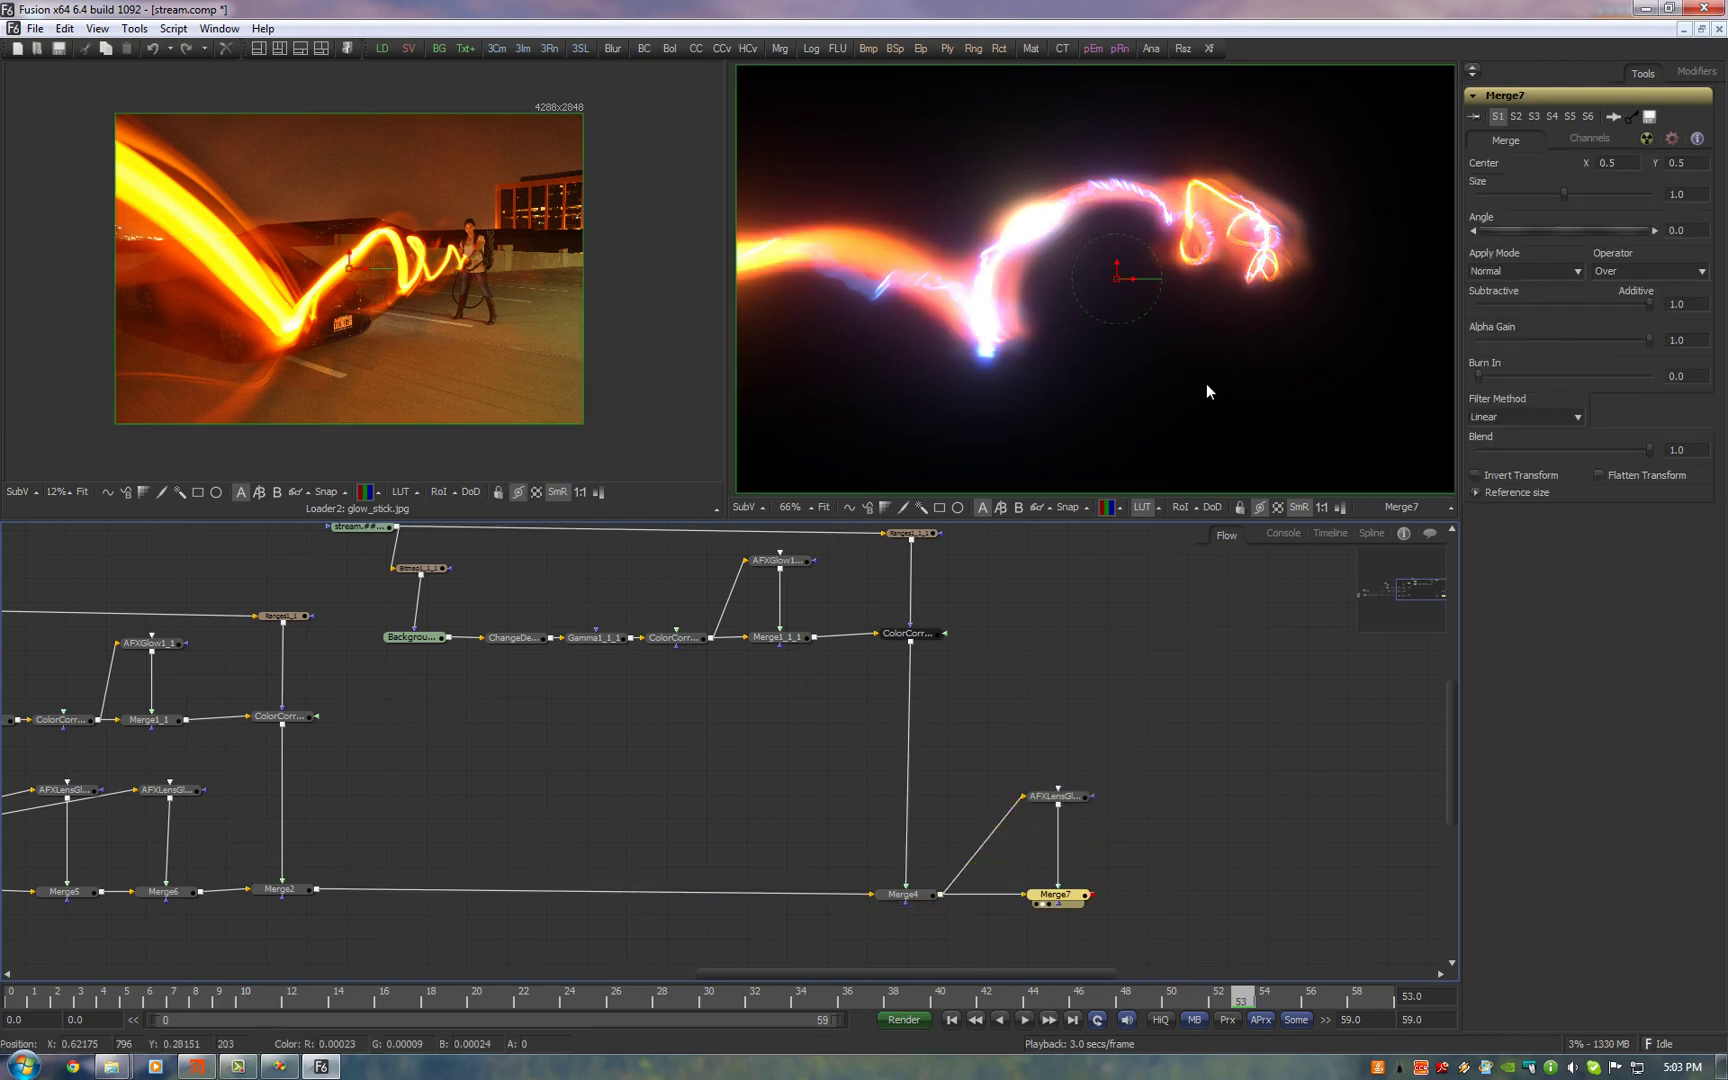
pyautogui.click(1187, 745)
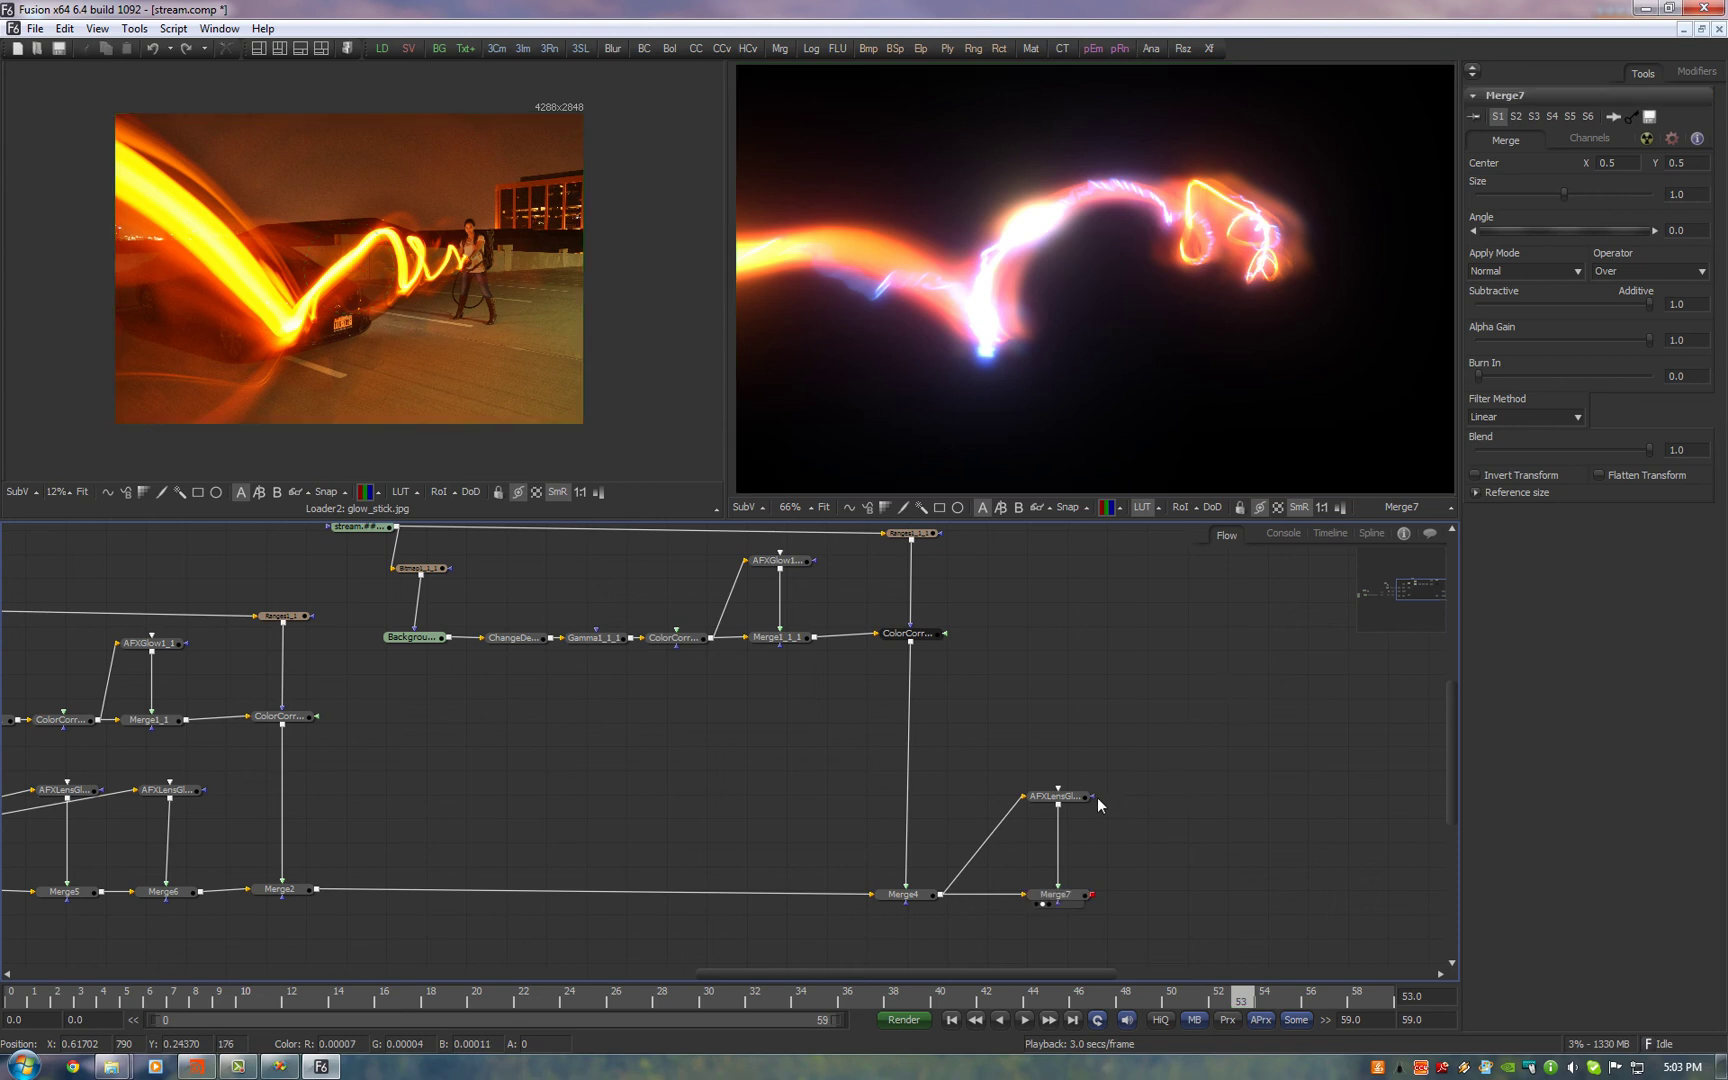
# Set AFXLensGlow2's size to about 0.63 and threshold to 0
pyautogui.click(1055, 796)
pyautogui.moveTo(1521, 205); pyautogui.dragTo(1569, 171)
pyautogui.moveTo(1498, 300); pyautogui.dragTo(1478, 300)
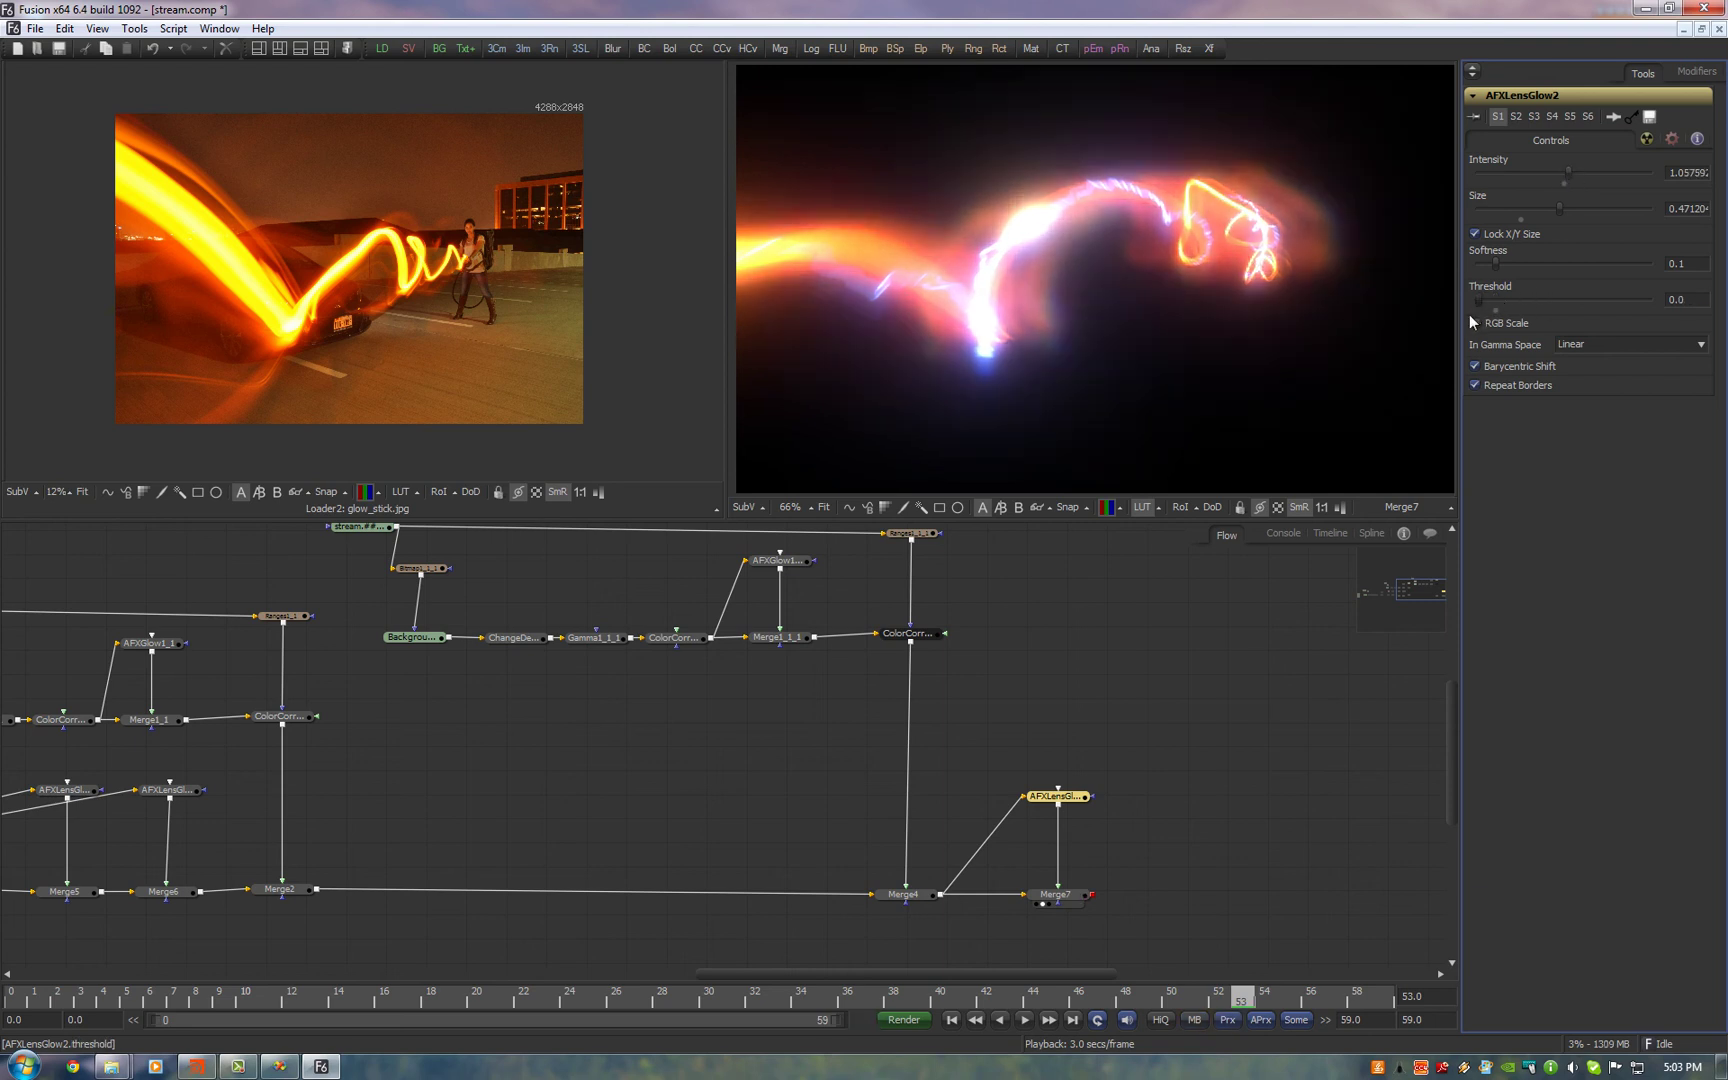
pyautogui.click(1475, 323)
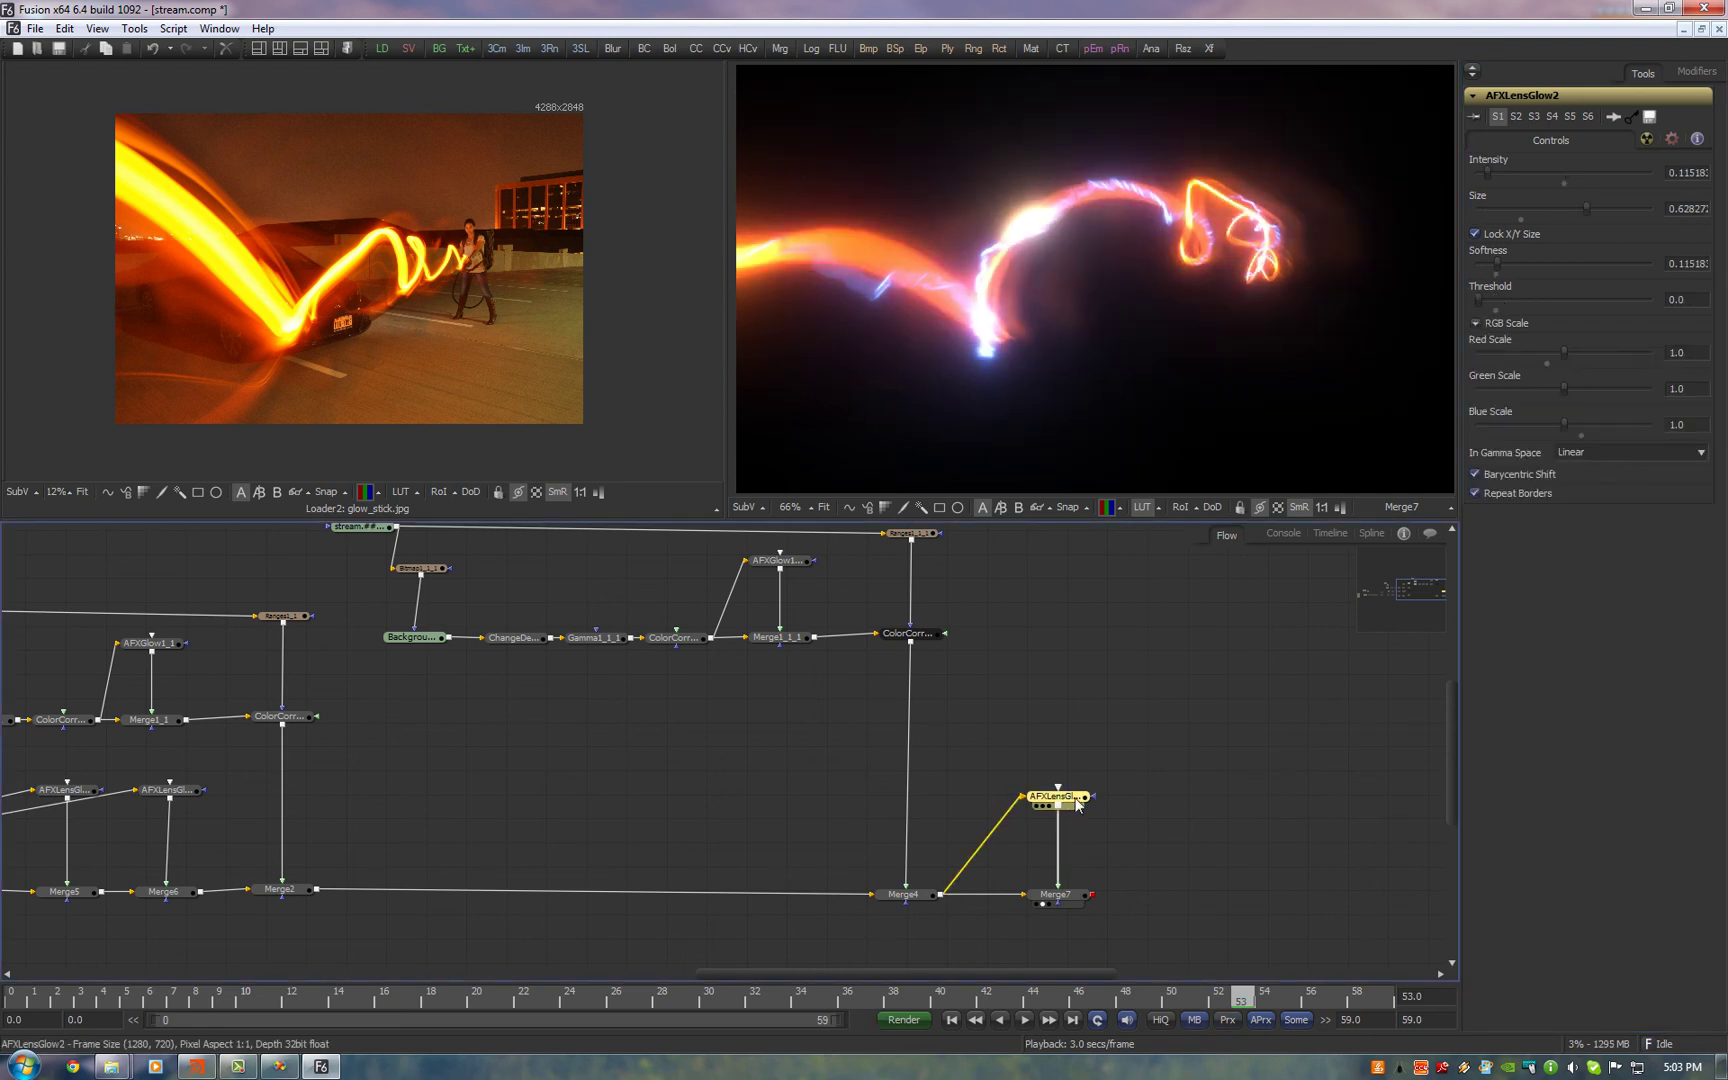
pyautogui.hotkey('ctrl', 'space')
pyautogui.write('cc')
pyautogui.press('Return')
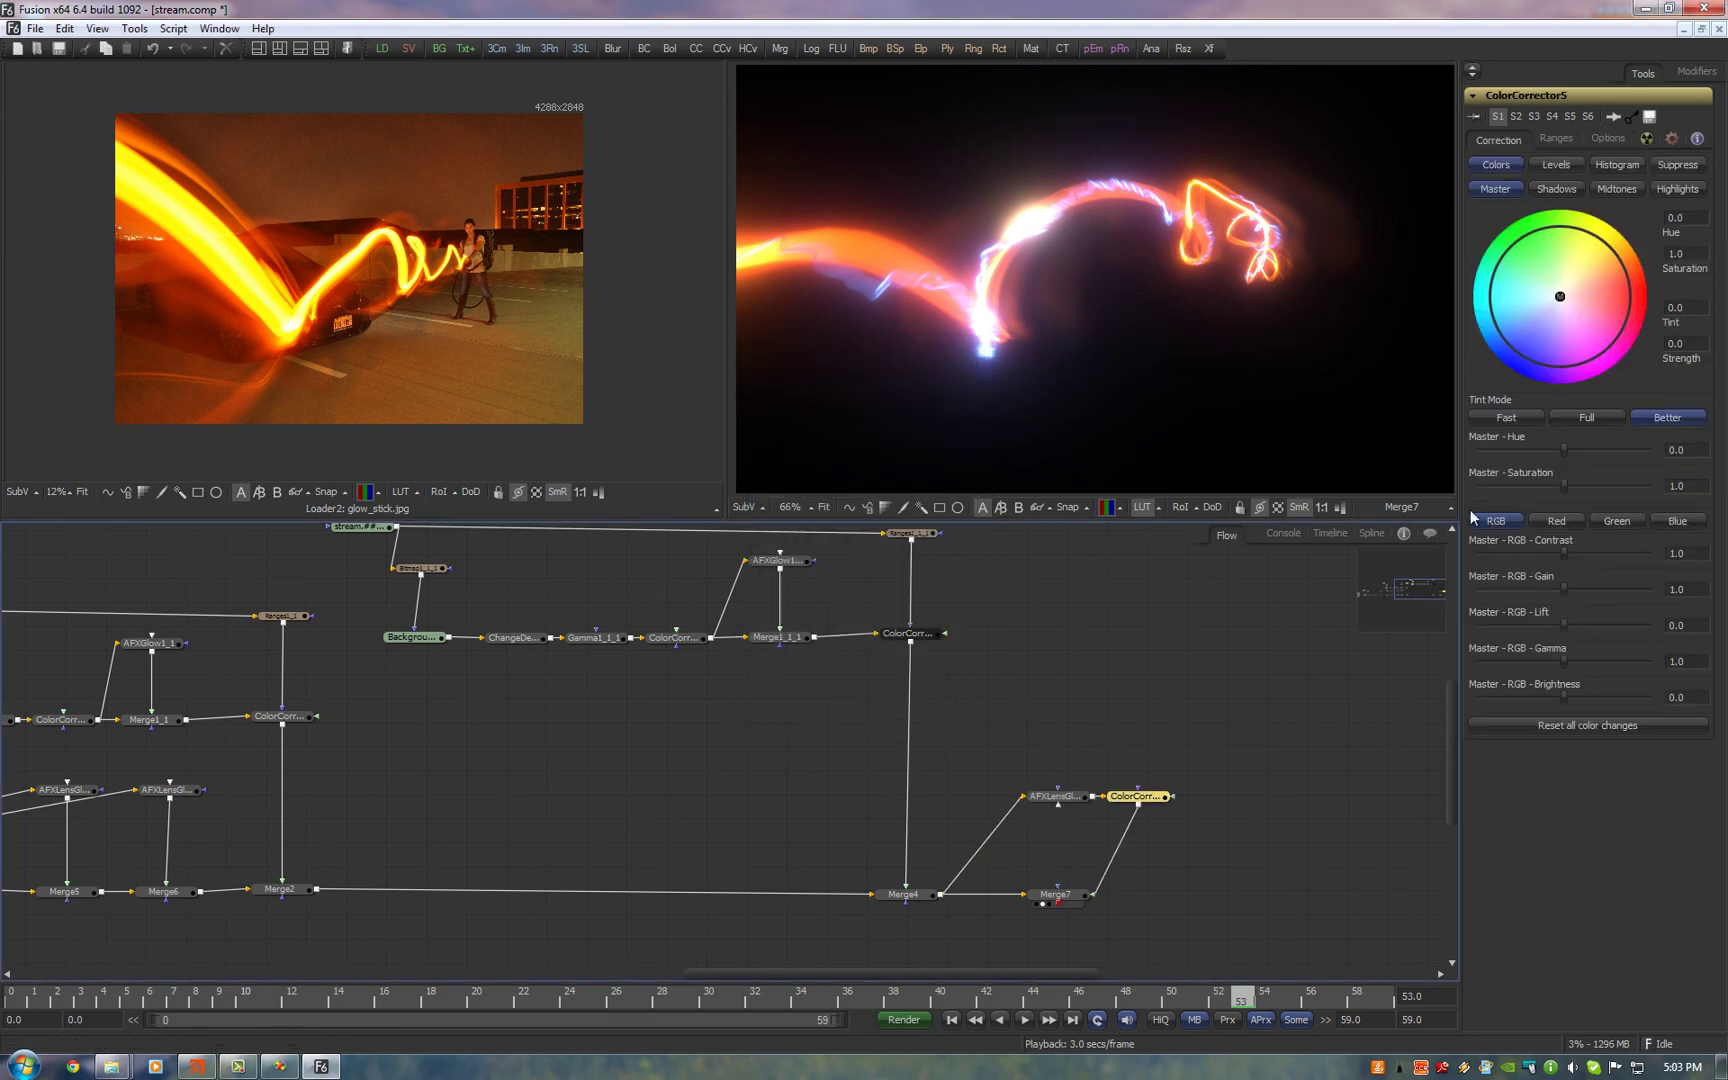
pyautogui.moveTo(1562, 296); pyautogui.dragTo(1627, 296)
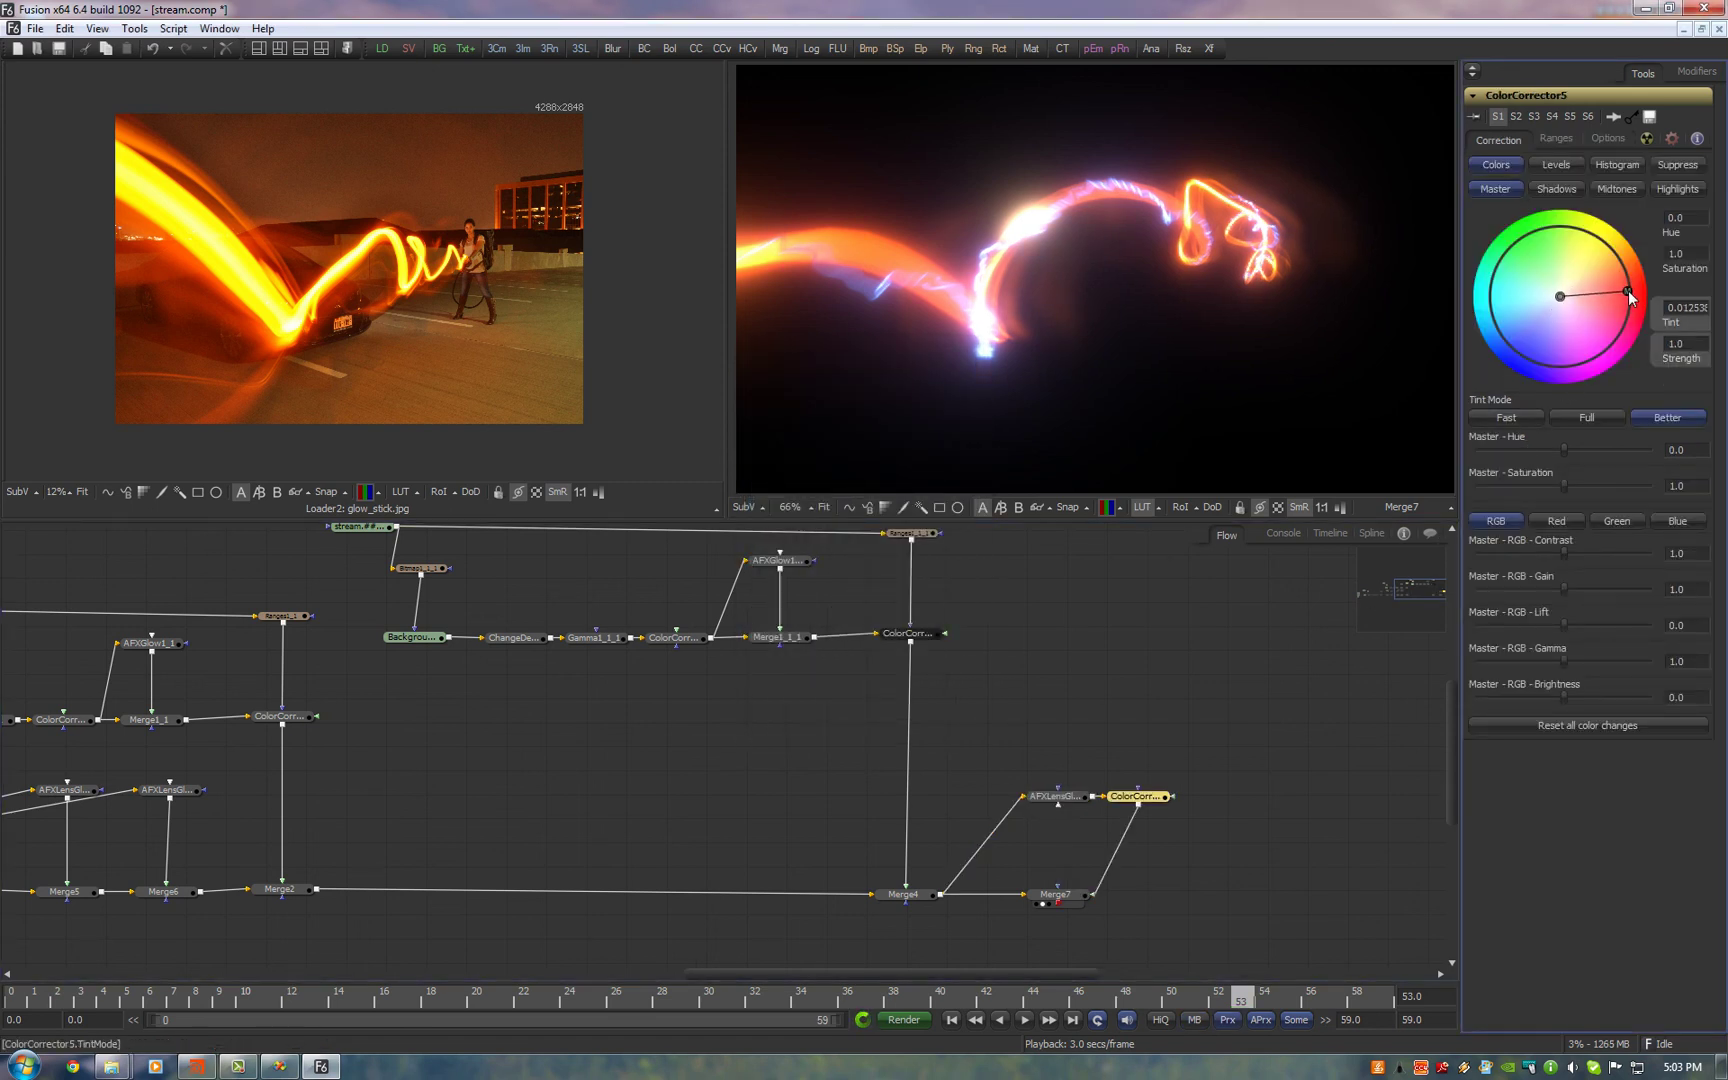
pyautogui.moveTo(1565, 490); pyautogui.dragTo(1642, 485)
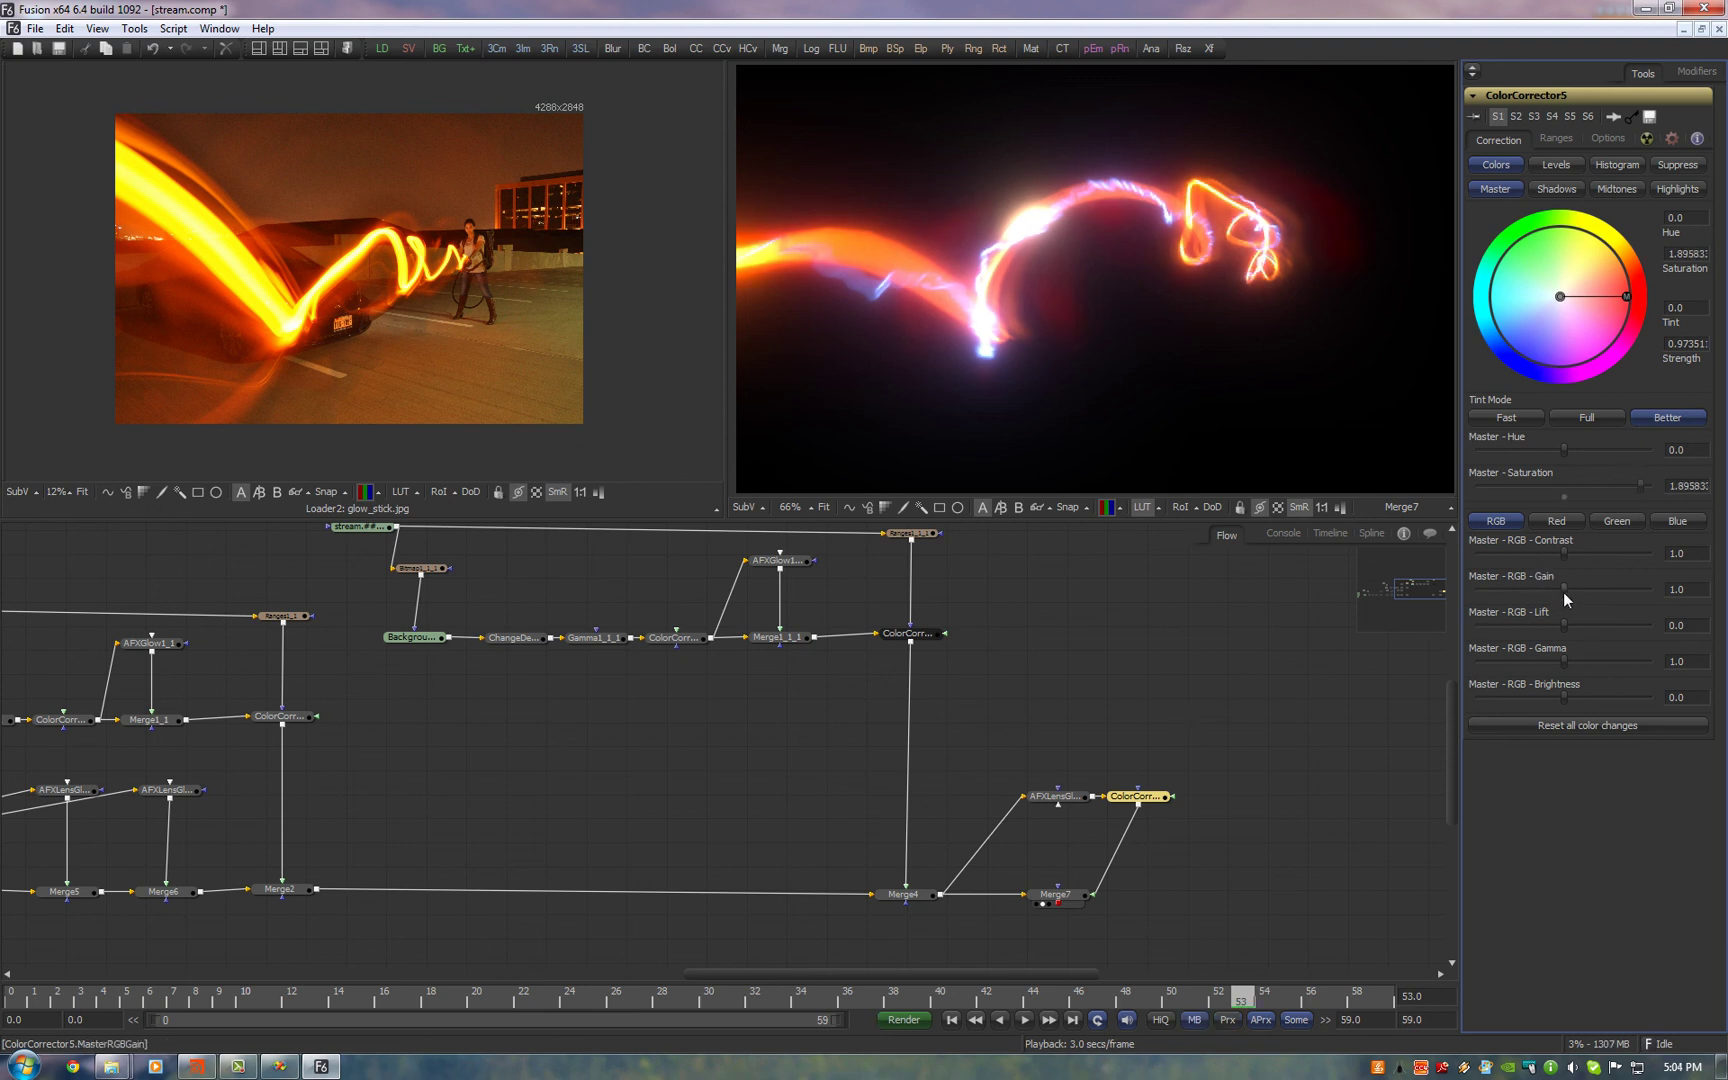
pyautogui.moveTo(1563, 593); pyautogui.dragTo(1544, 595)
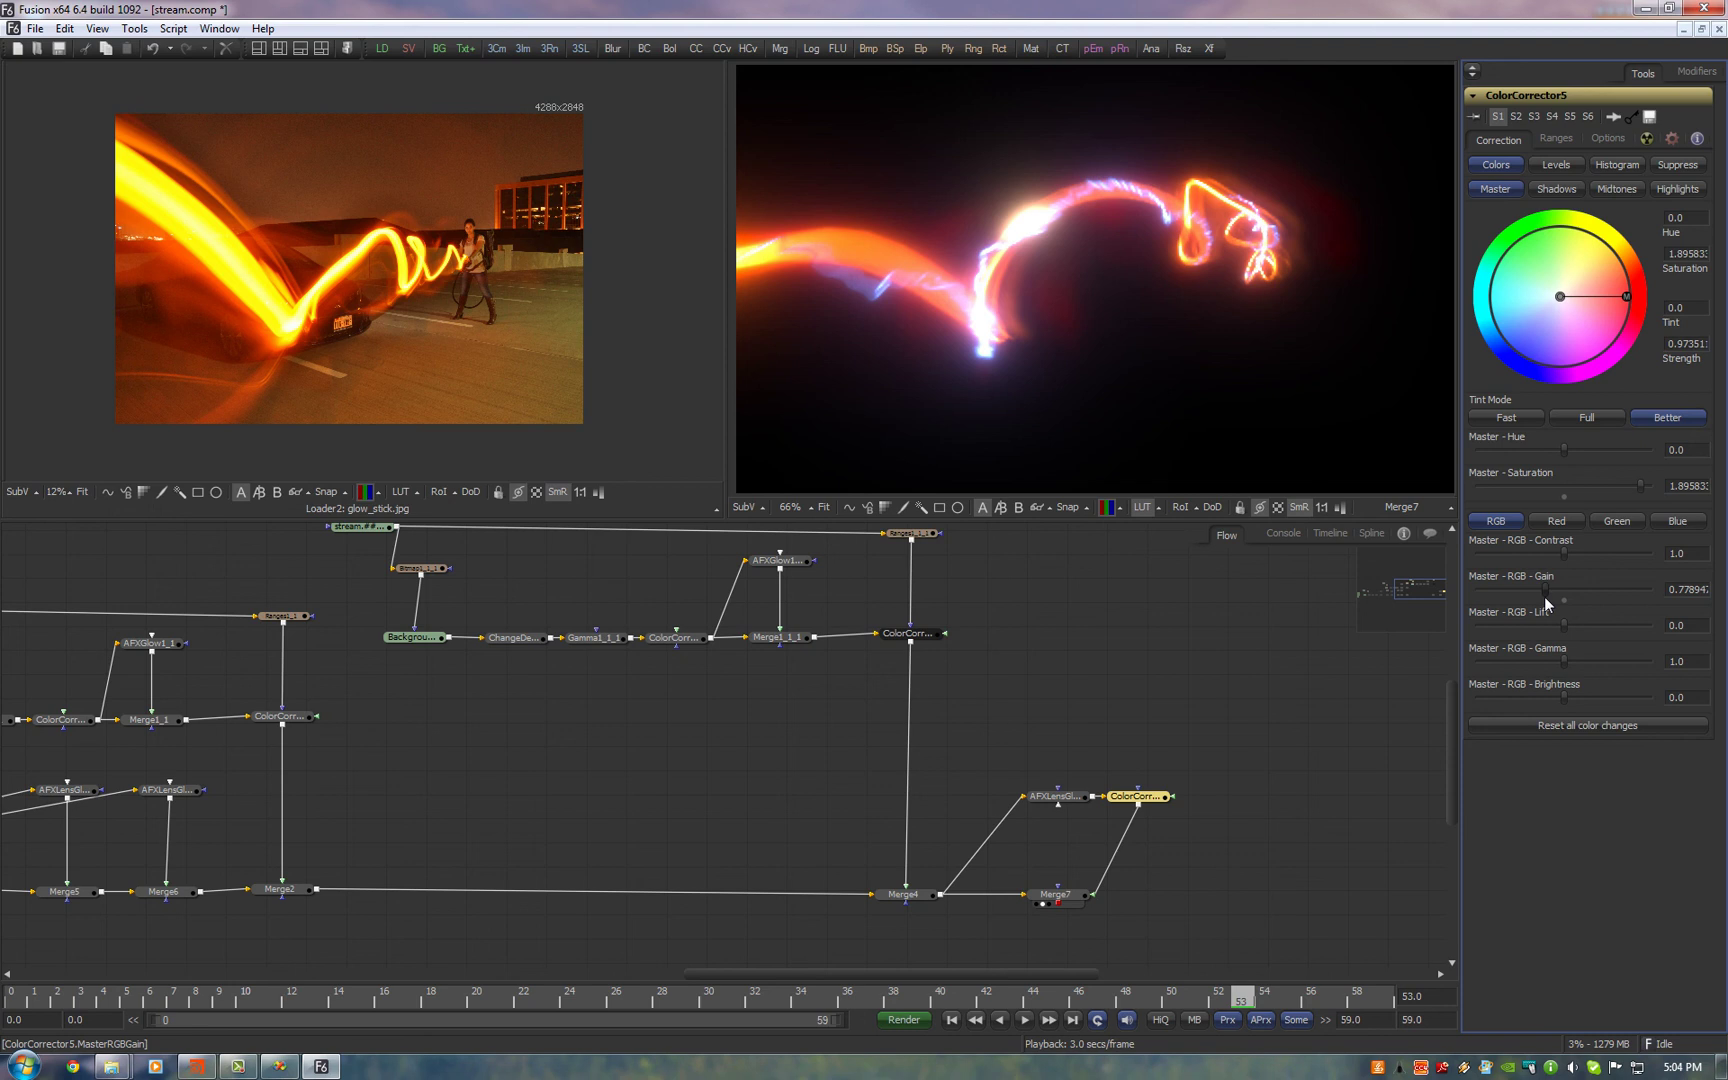
pyautogui.click(1216, 705)
pyautogui.moveTo(1216, 705); pyautogui.dragTo(1120, 674)
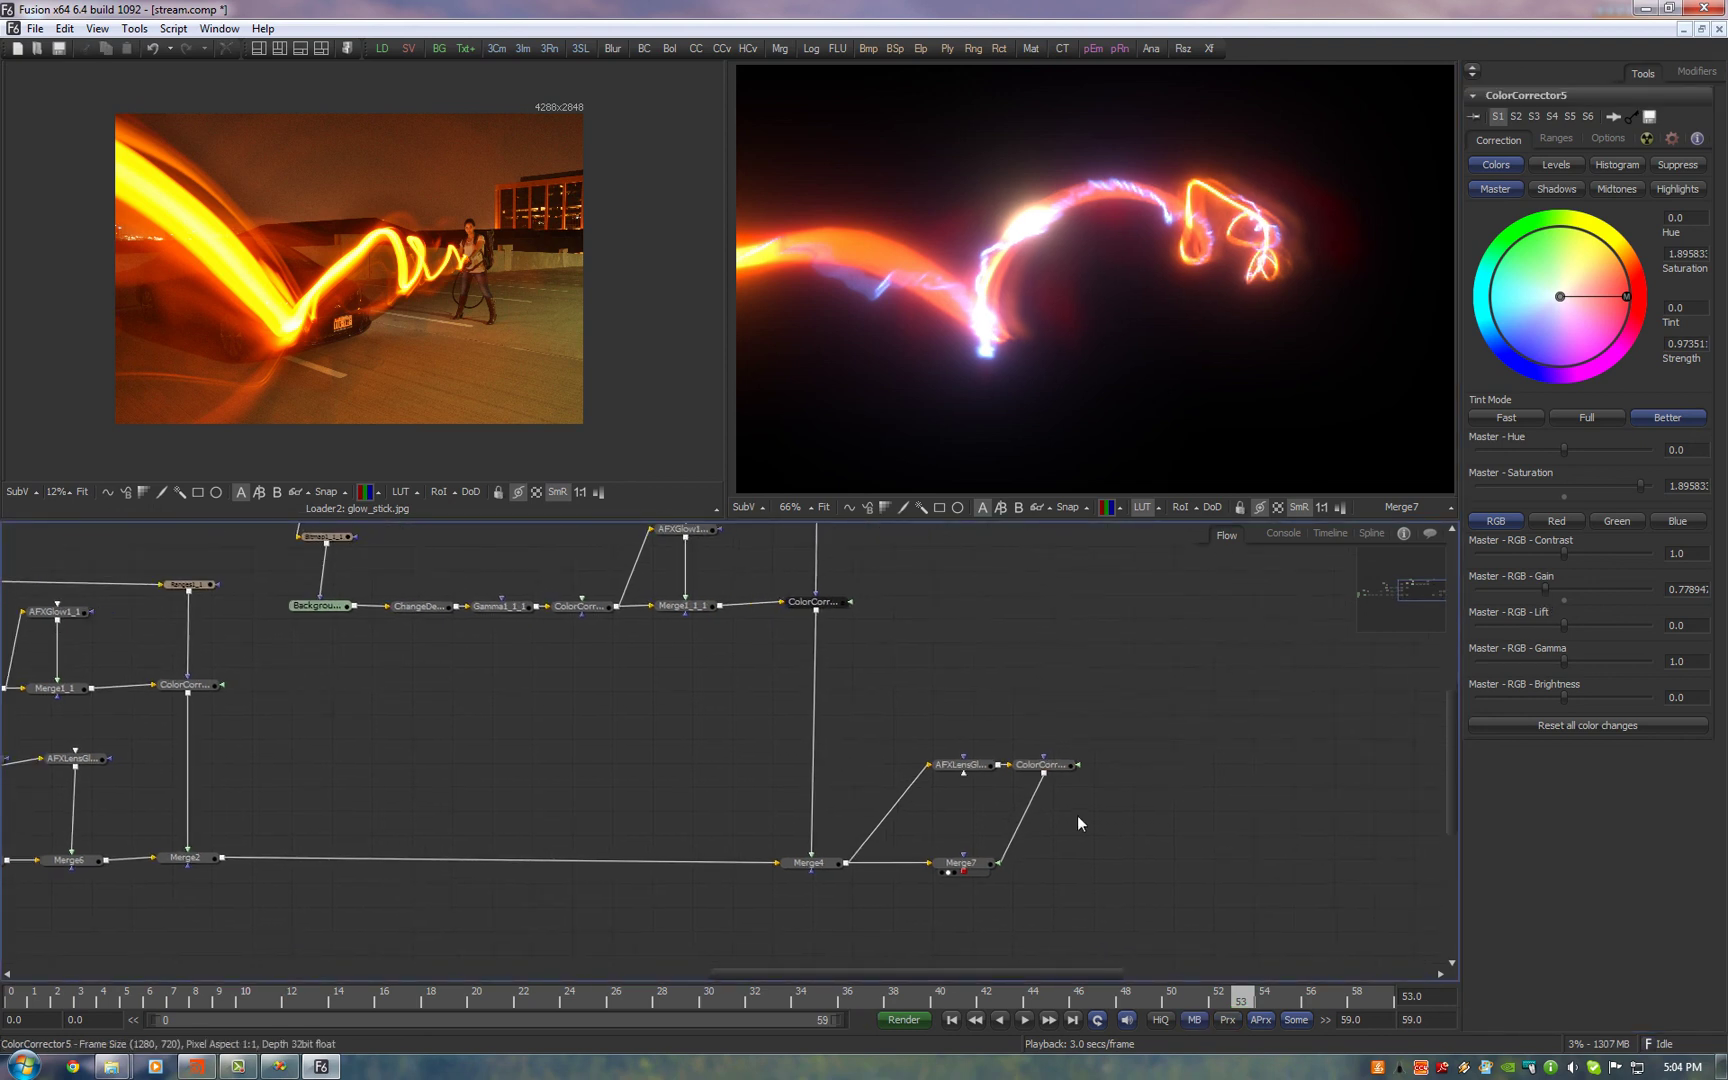
pyautogui.moveTo(420, 787); pyautogui.dragTo(752, 849)
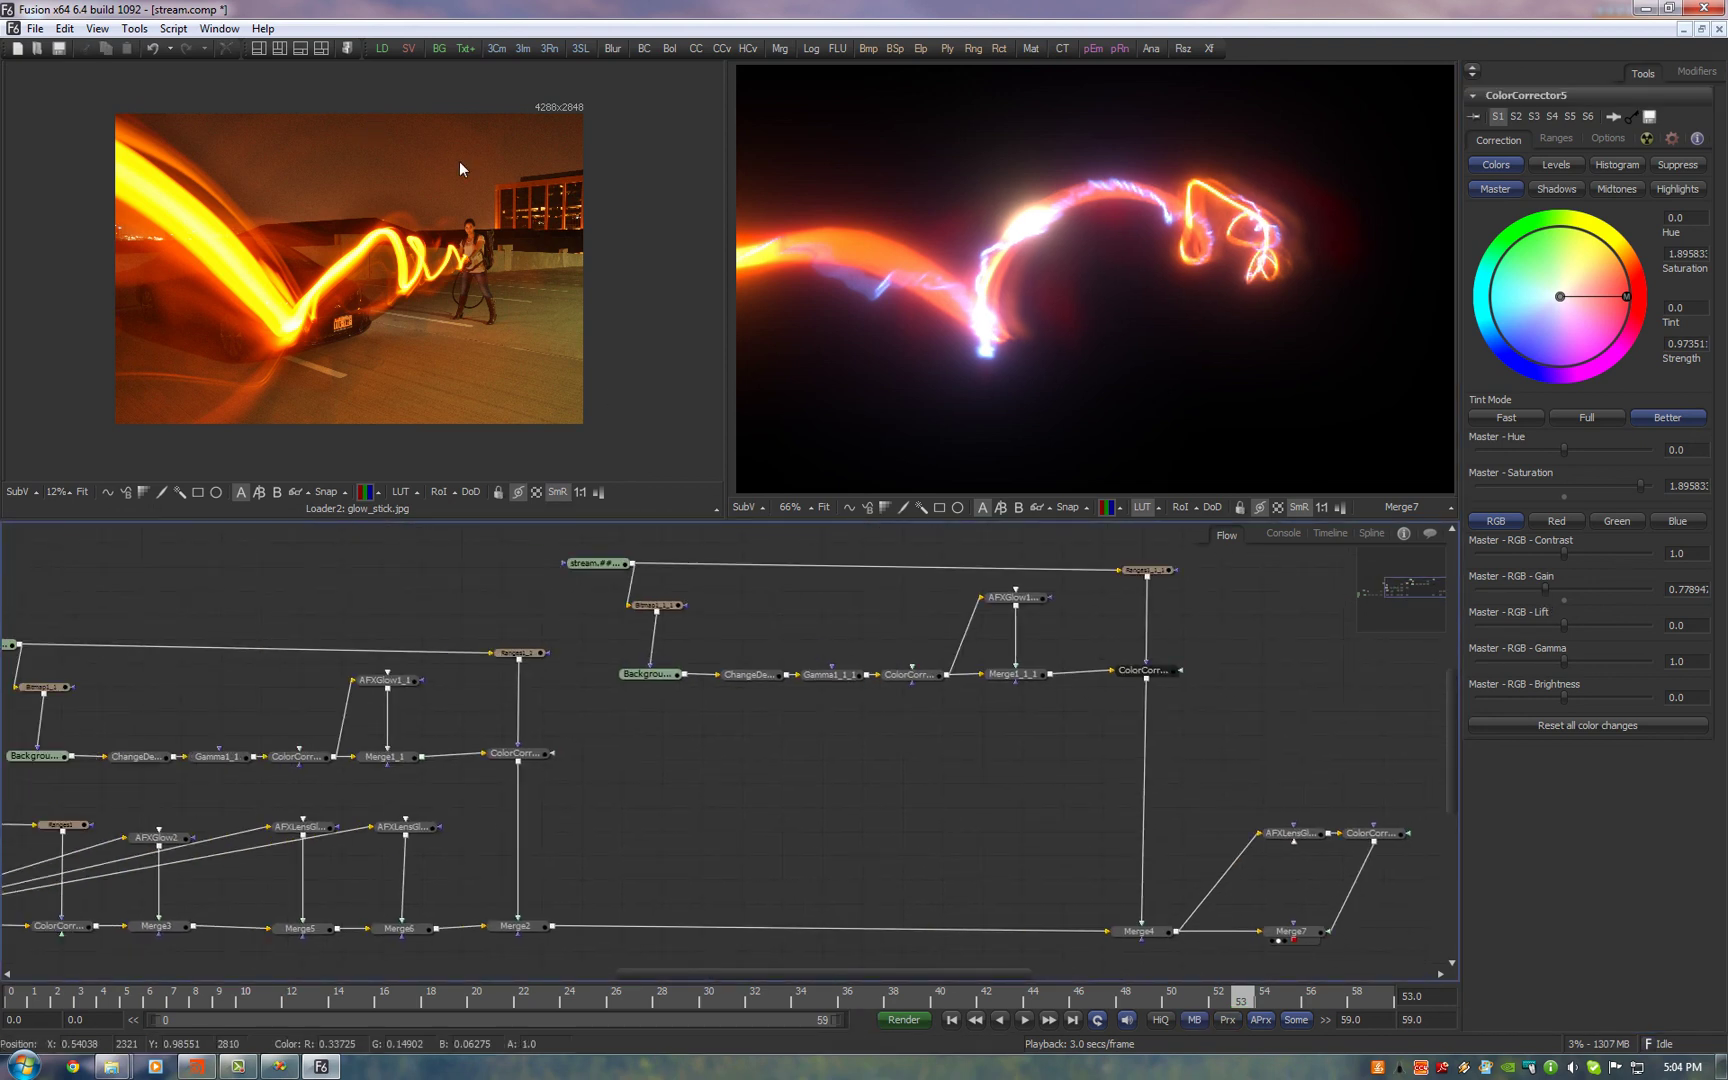
pyautogui.moveTo(1336, 768); pyautogui.dragTo(1062, 710)
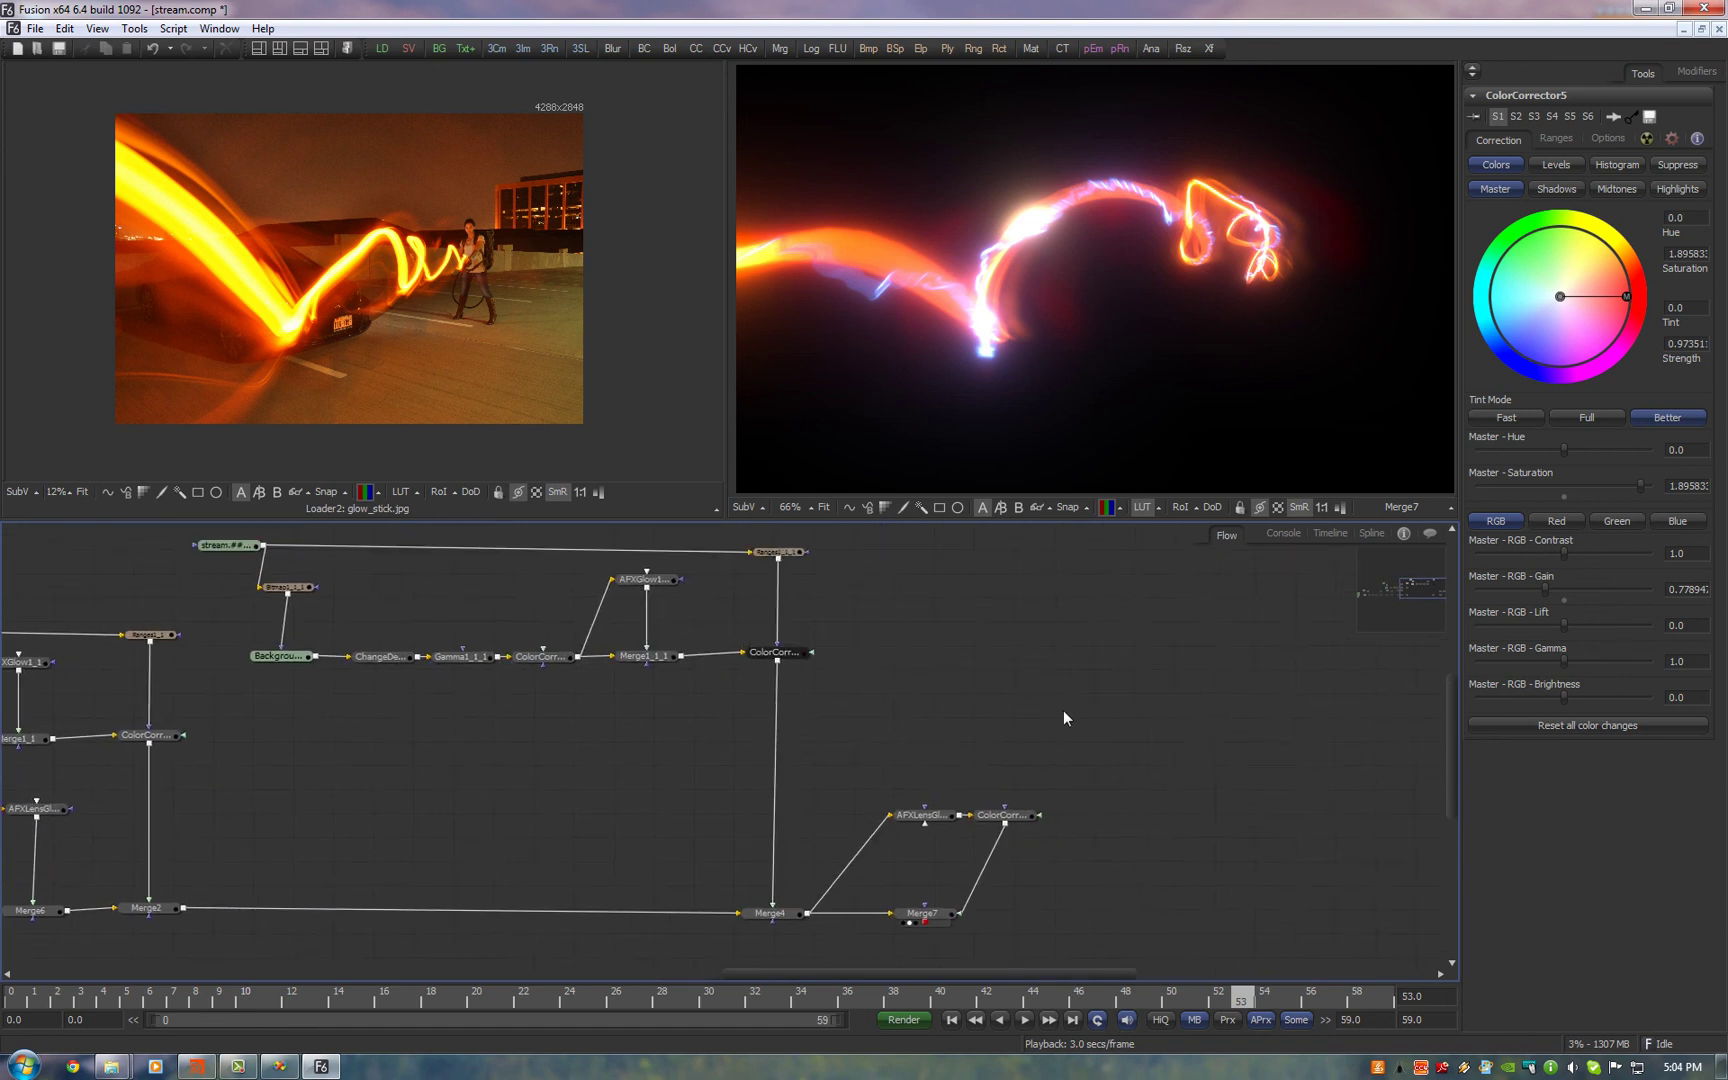
# Add a Blur fed by the Merge4 composite with blur size 300
pyautogui.hotkey('ctrl', 'space')
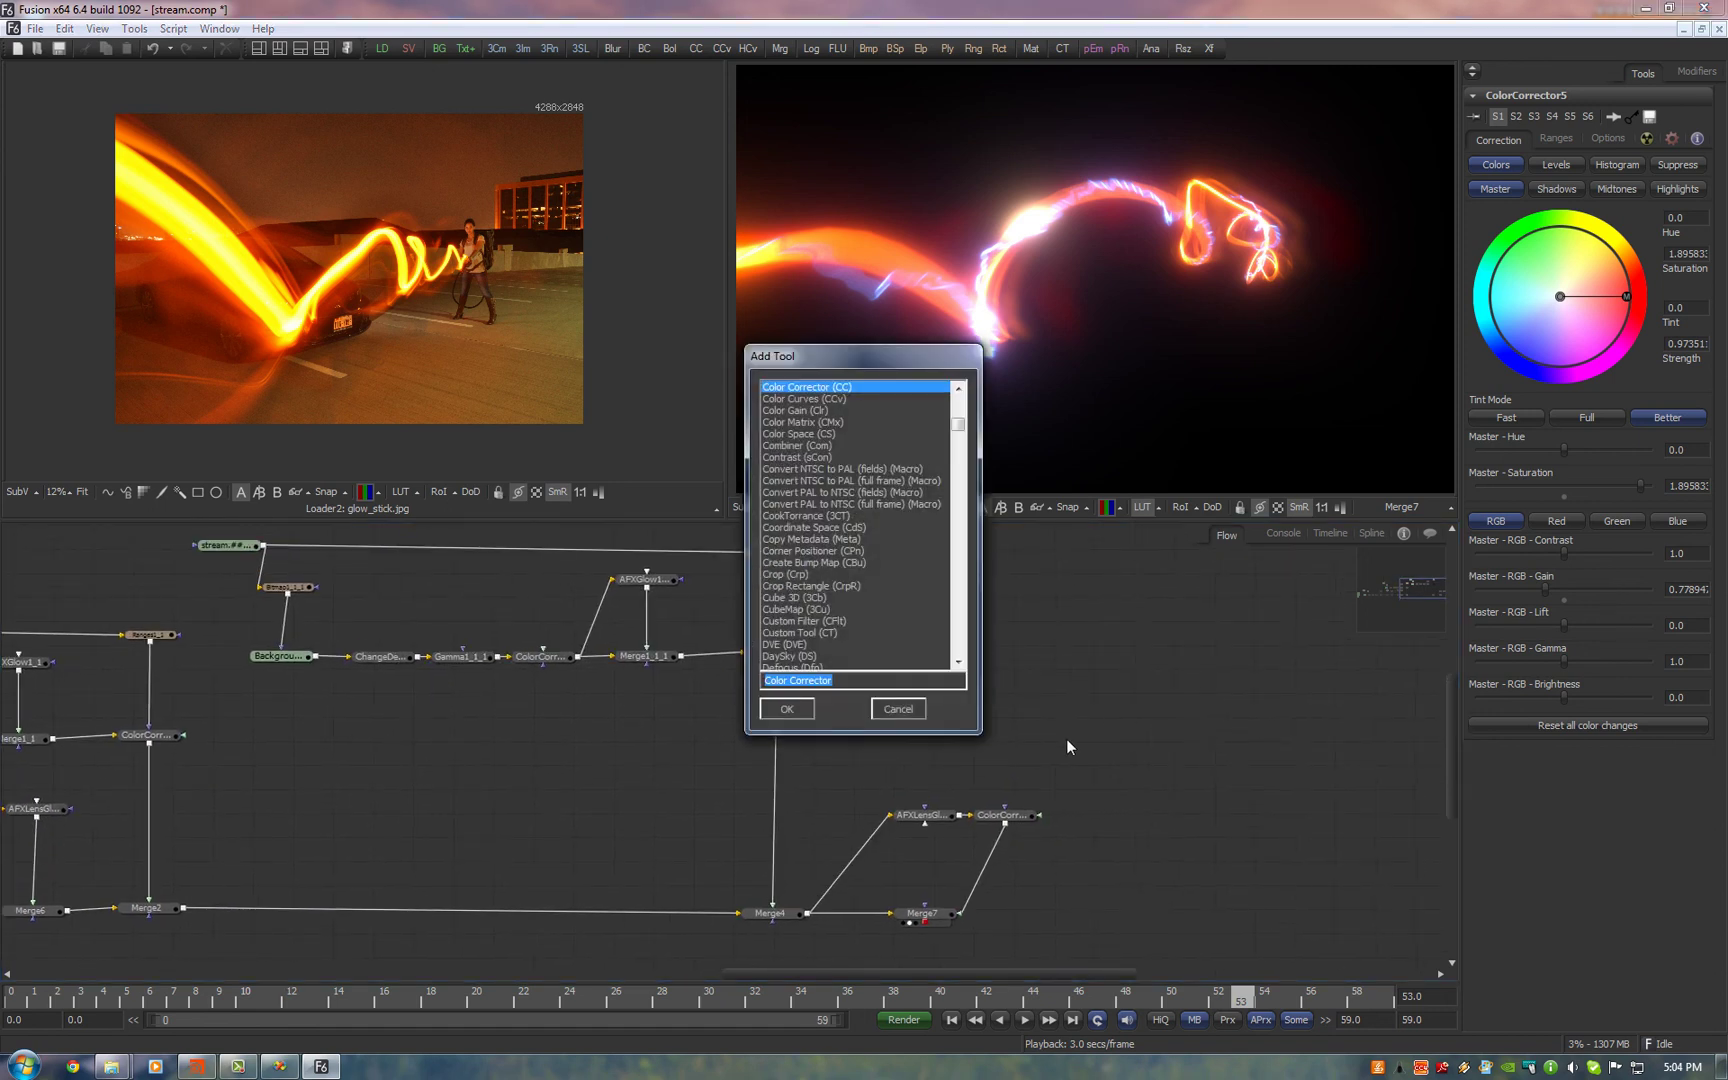
pyautogui.write('blur')
pyautogui.press('Return')
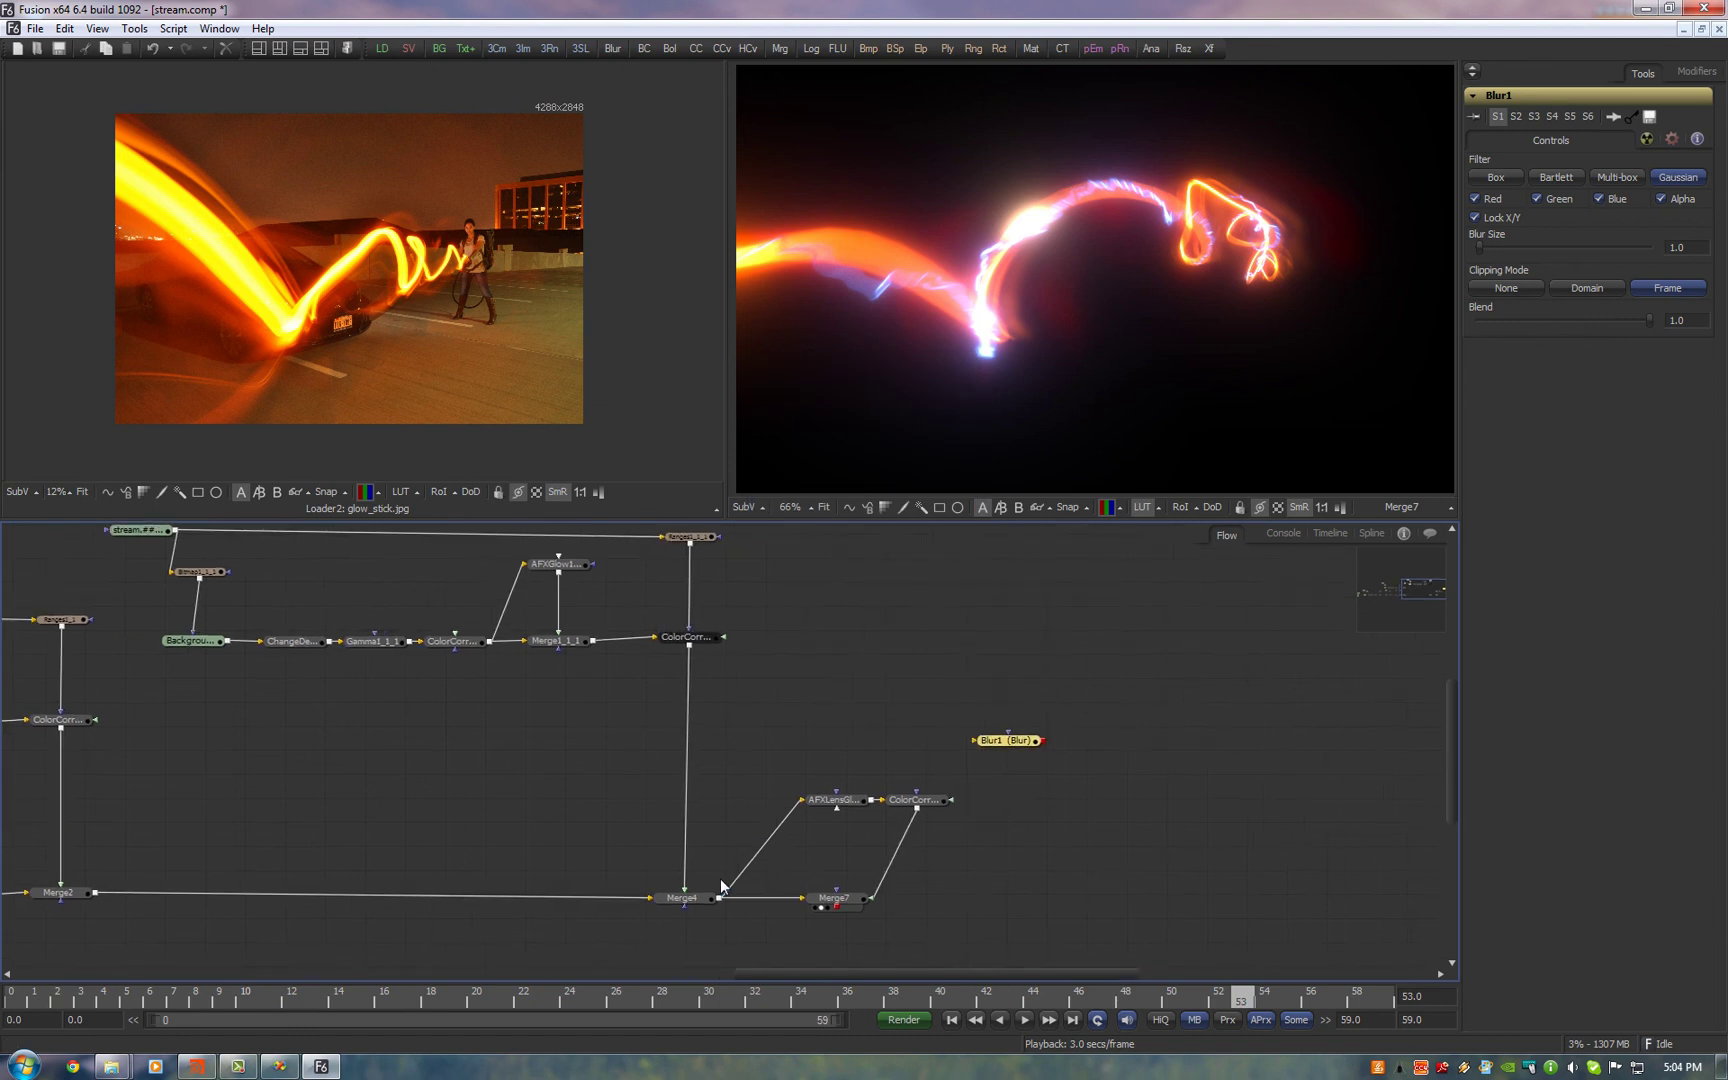
pyautogui.moveTo(722, 903); pyautogui.dragTo(1146, 374)
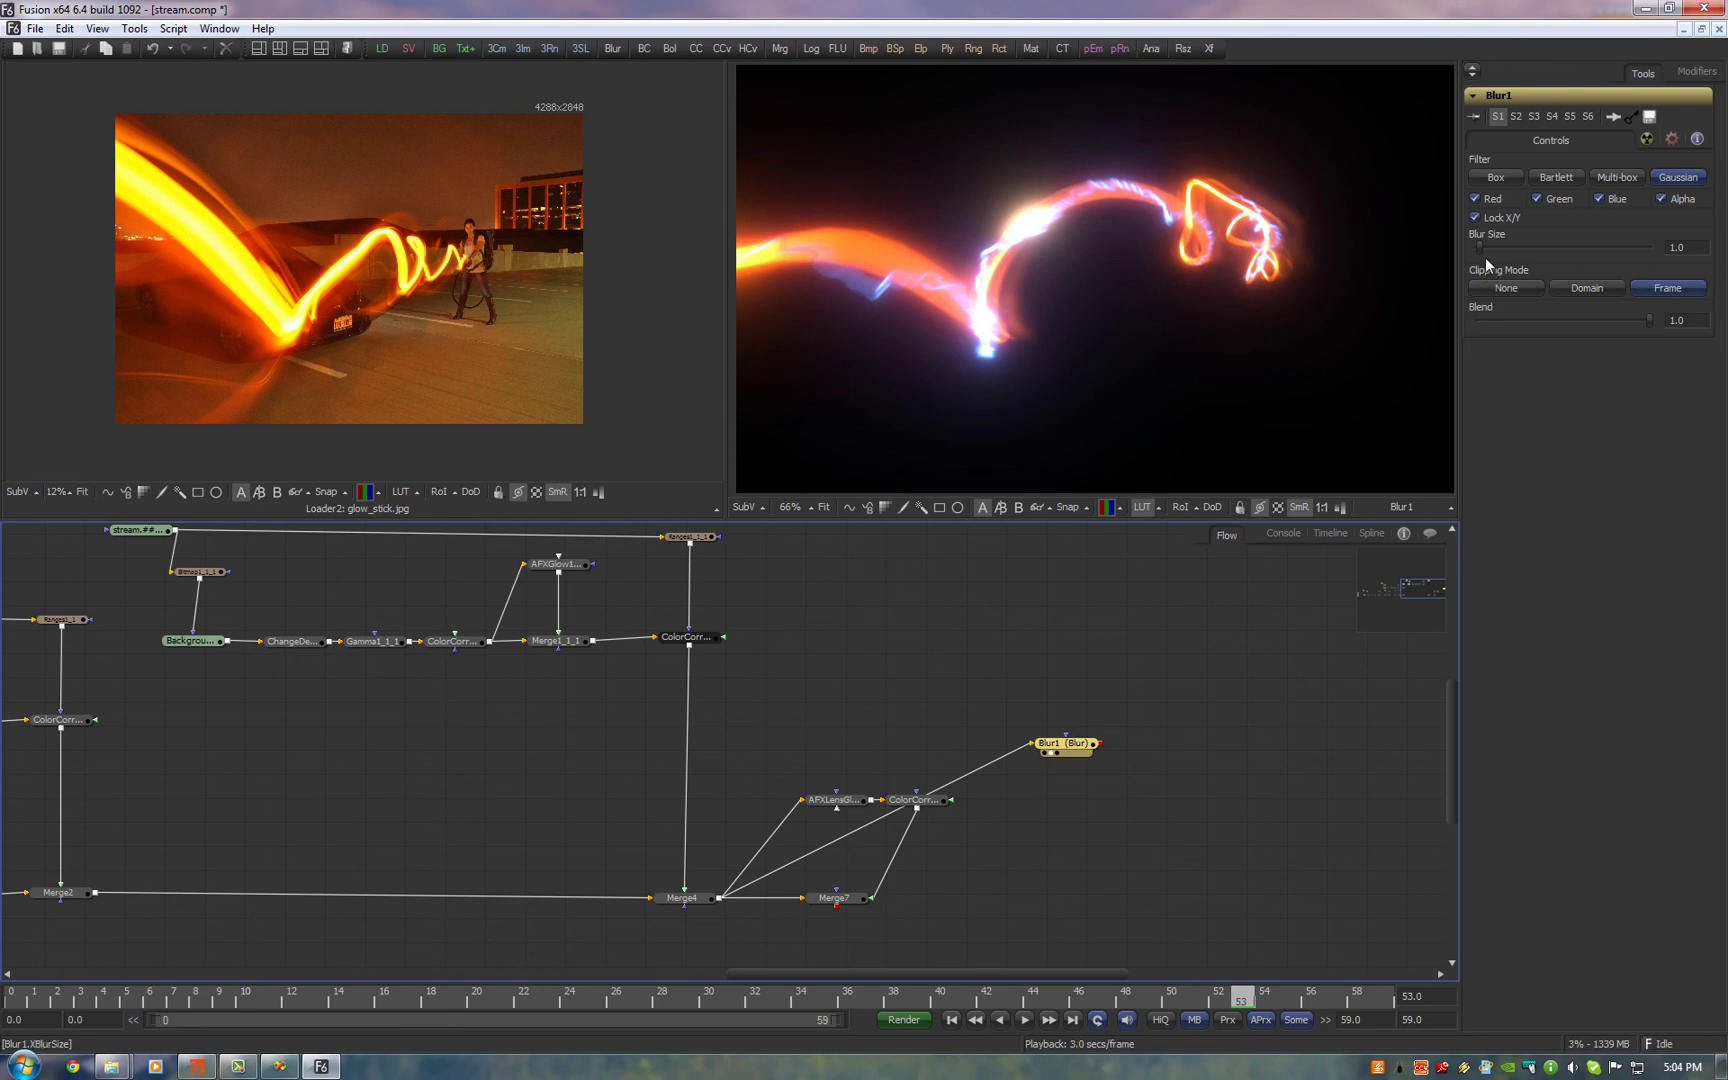
pyautogui.moveTo(1487, 254); pyautogui.dragTo(1703, 252)
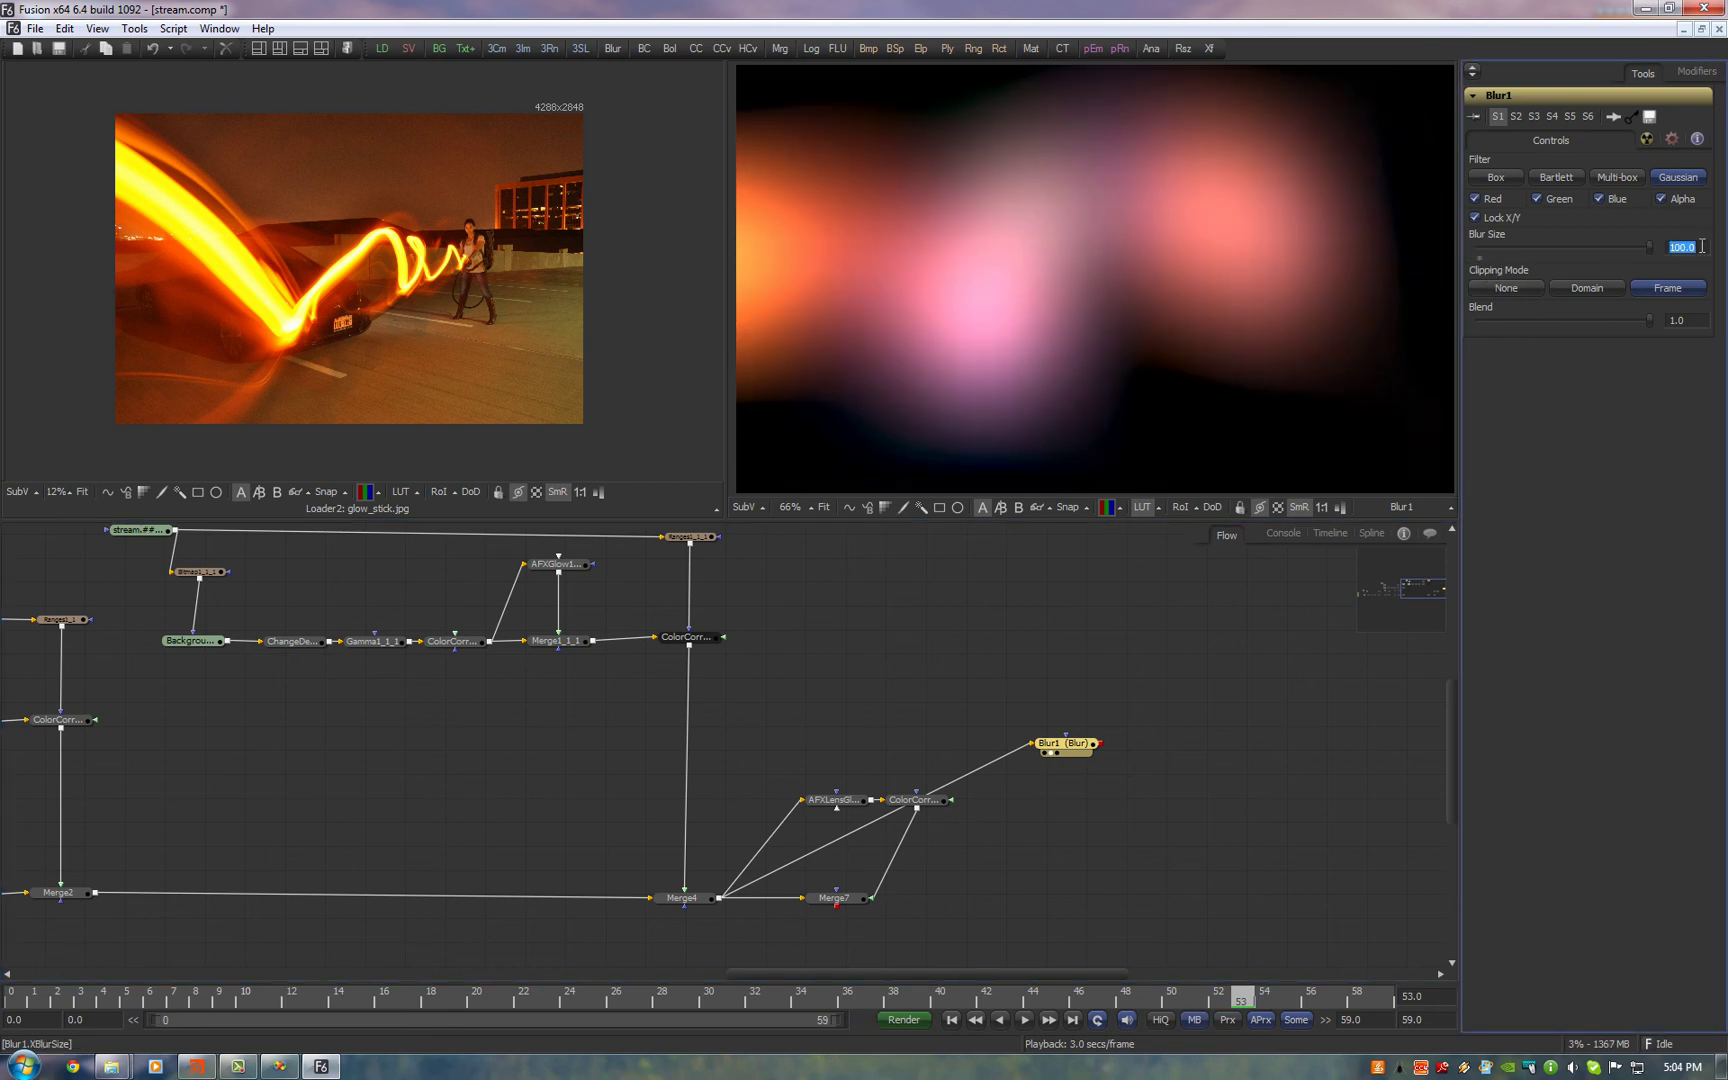
pyautogui.write('300')
pyautogui.press('Return')
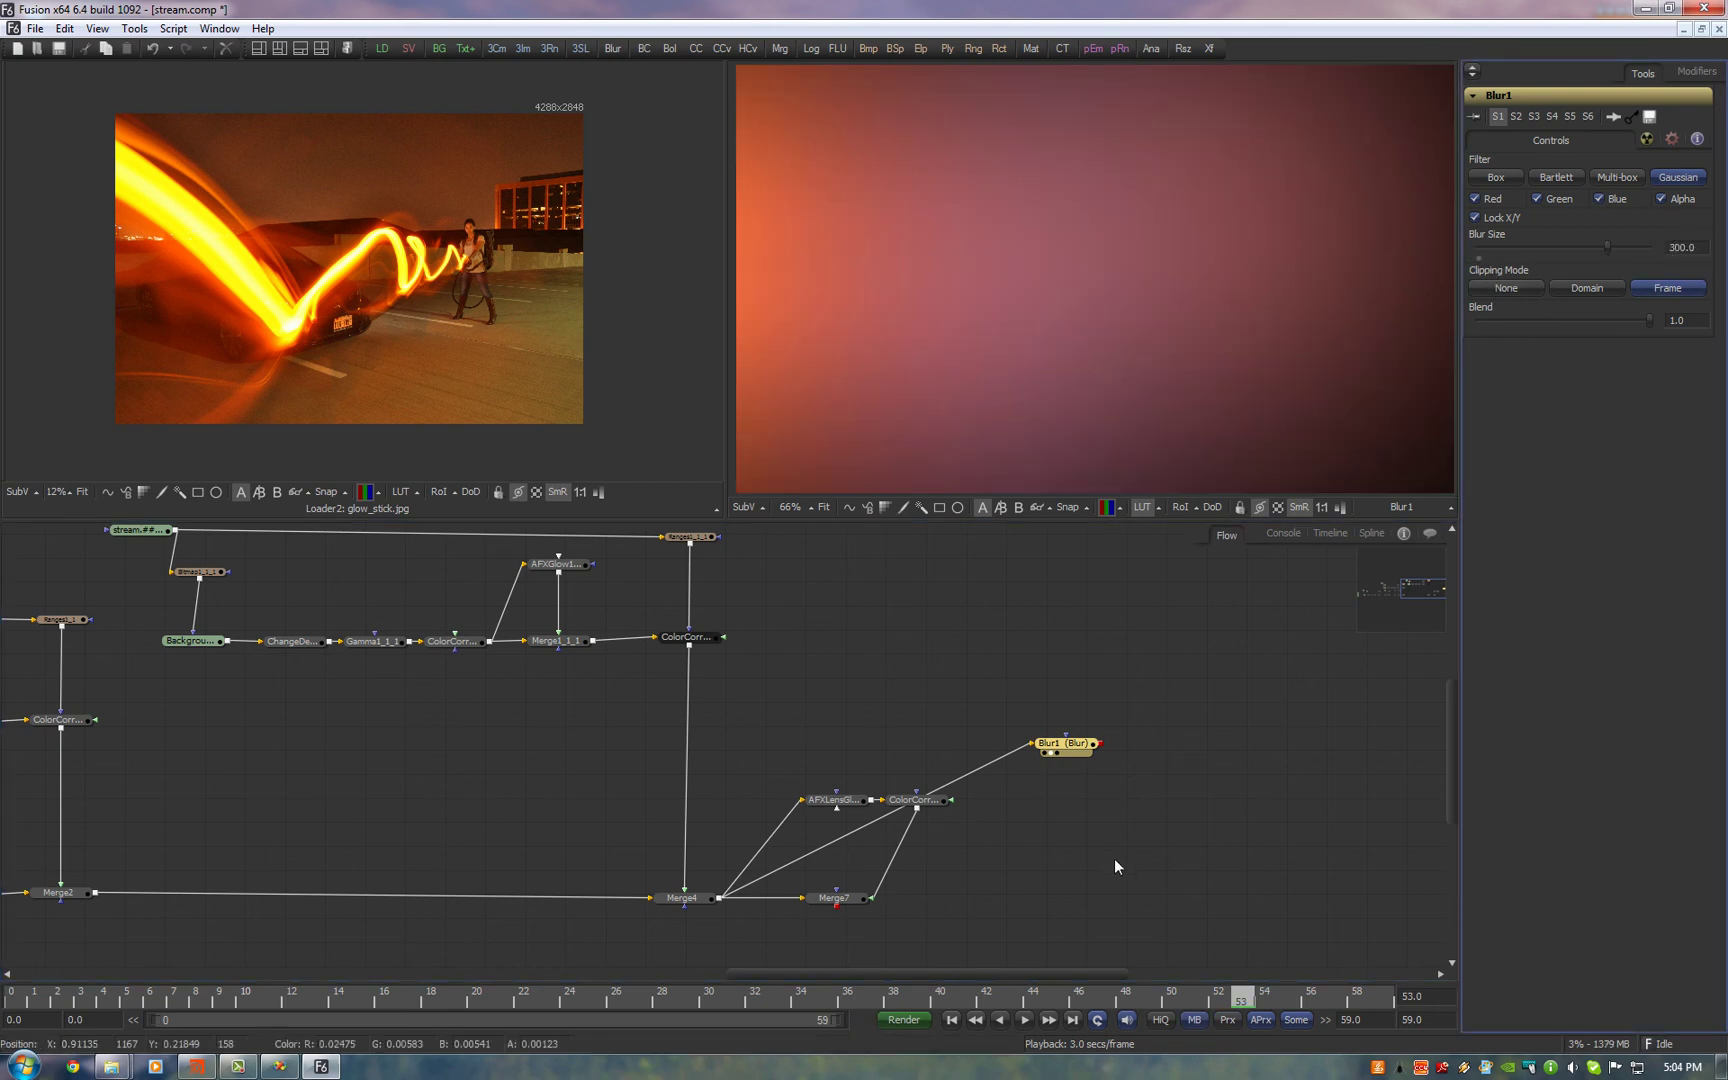
# Merge the blur over Merge7 via Merge8, view it, and reduce blur size to about 64.9
pyautogui.moveTo(1096, 744); pyautogui.dragTo(841, 908)
pyautogui.press('2')
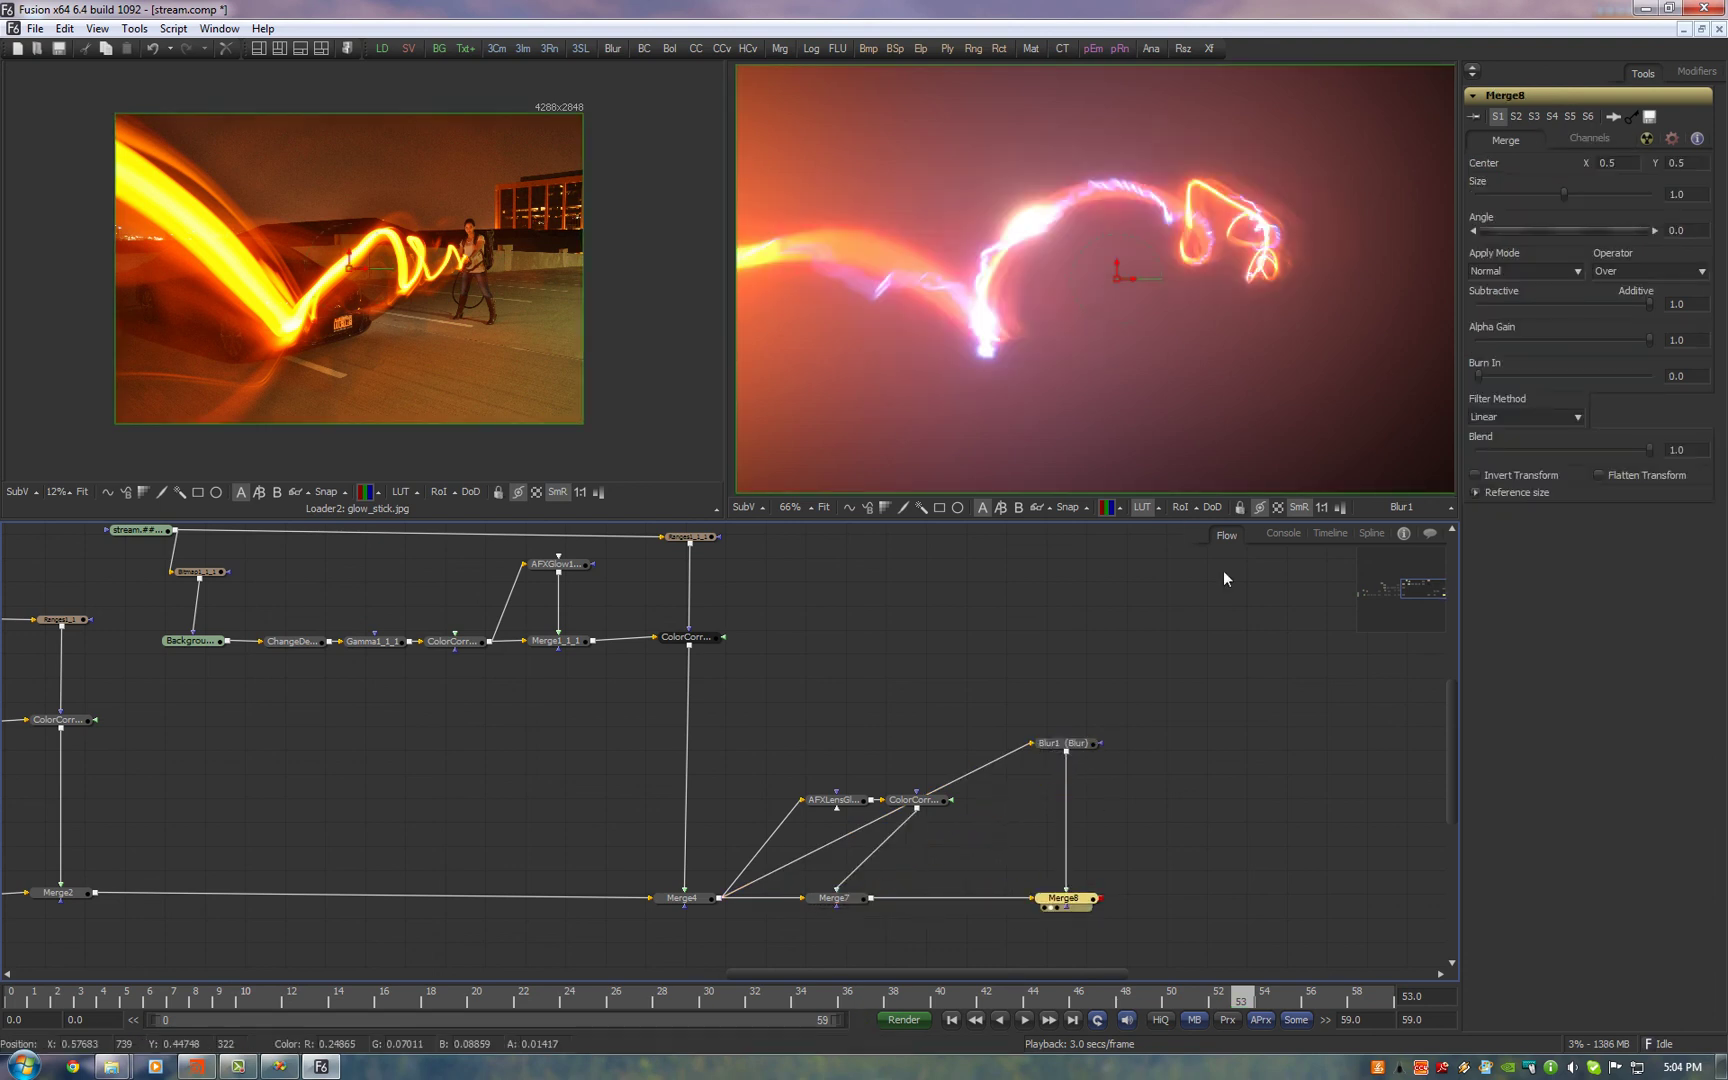
pyautogui.click(1062, 743)
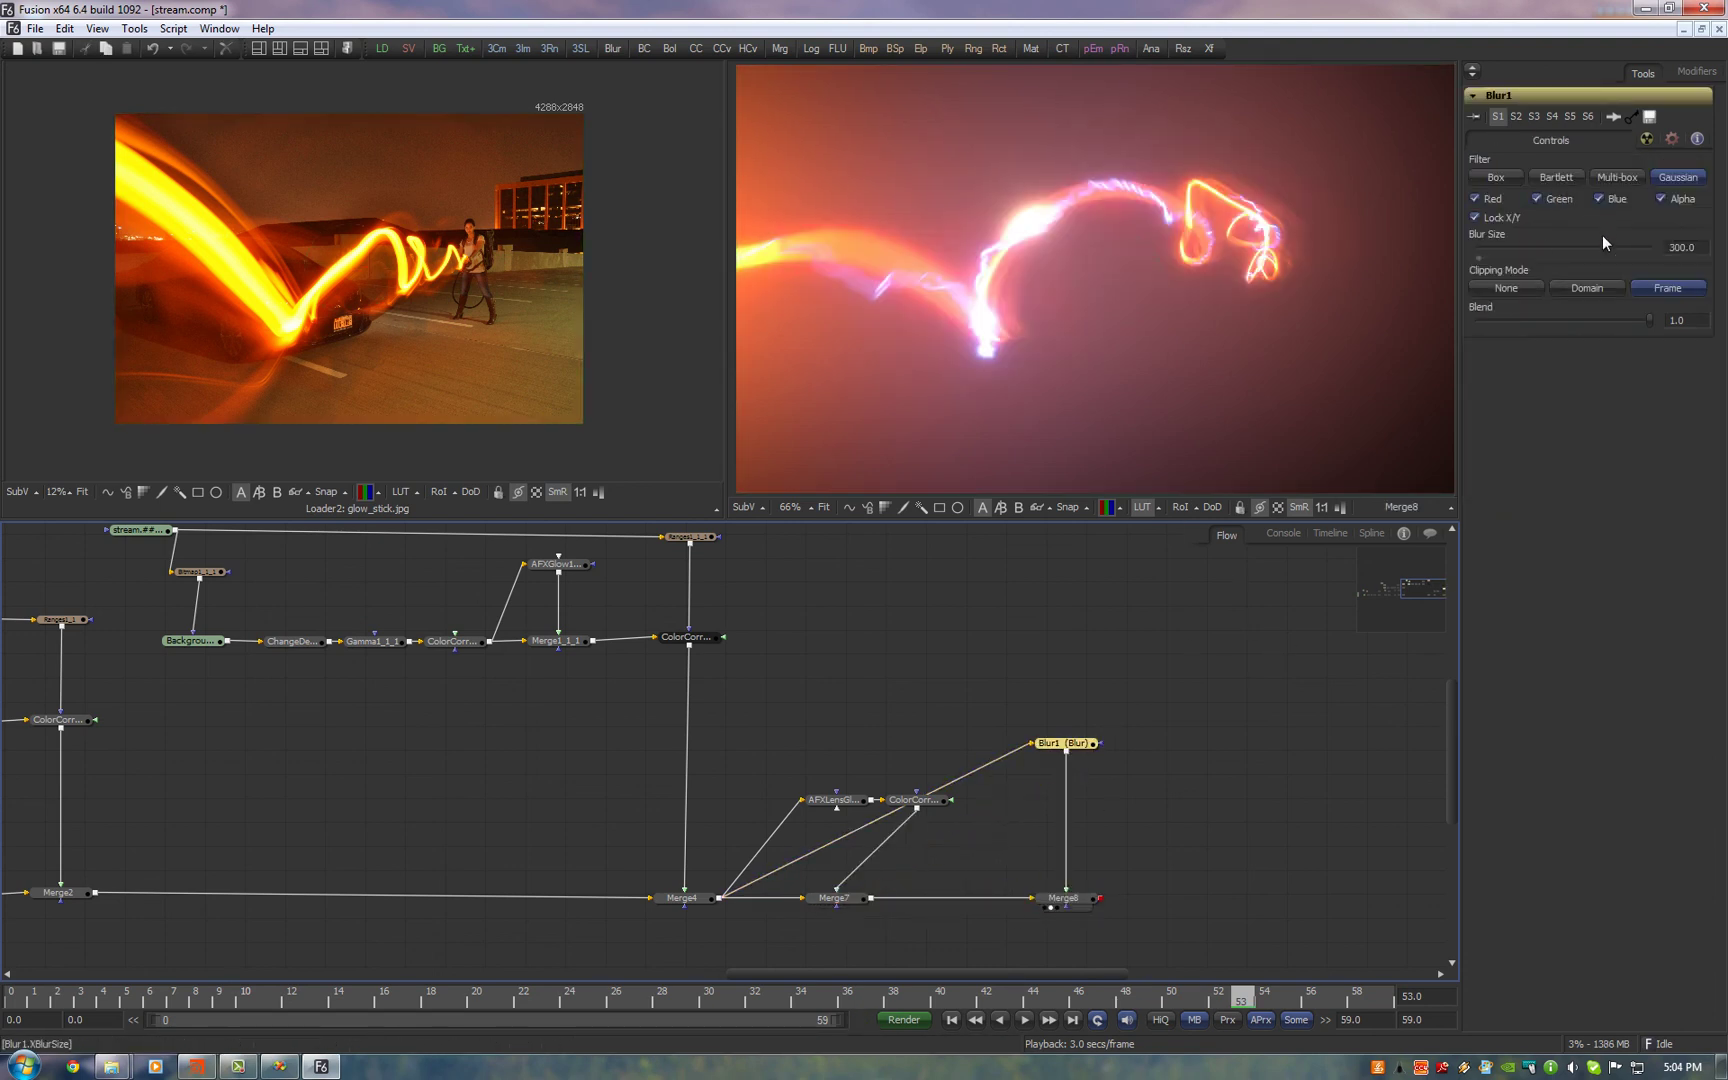
pyautogui.moveTo(1607, 247); pyautogui.dragTo(1505, 291)
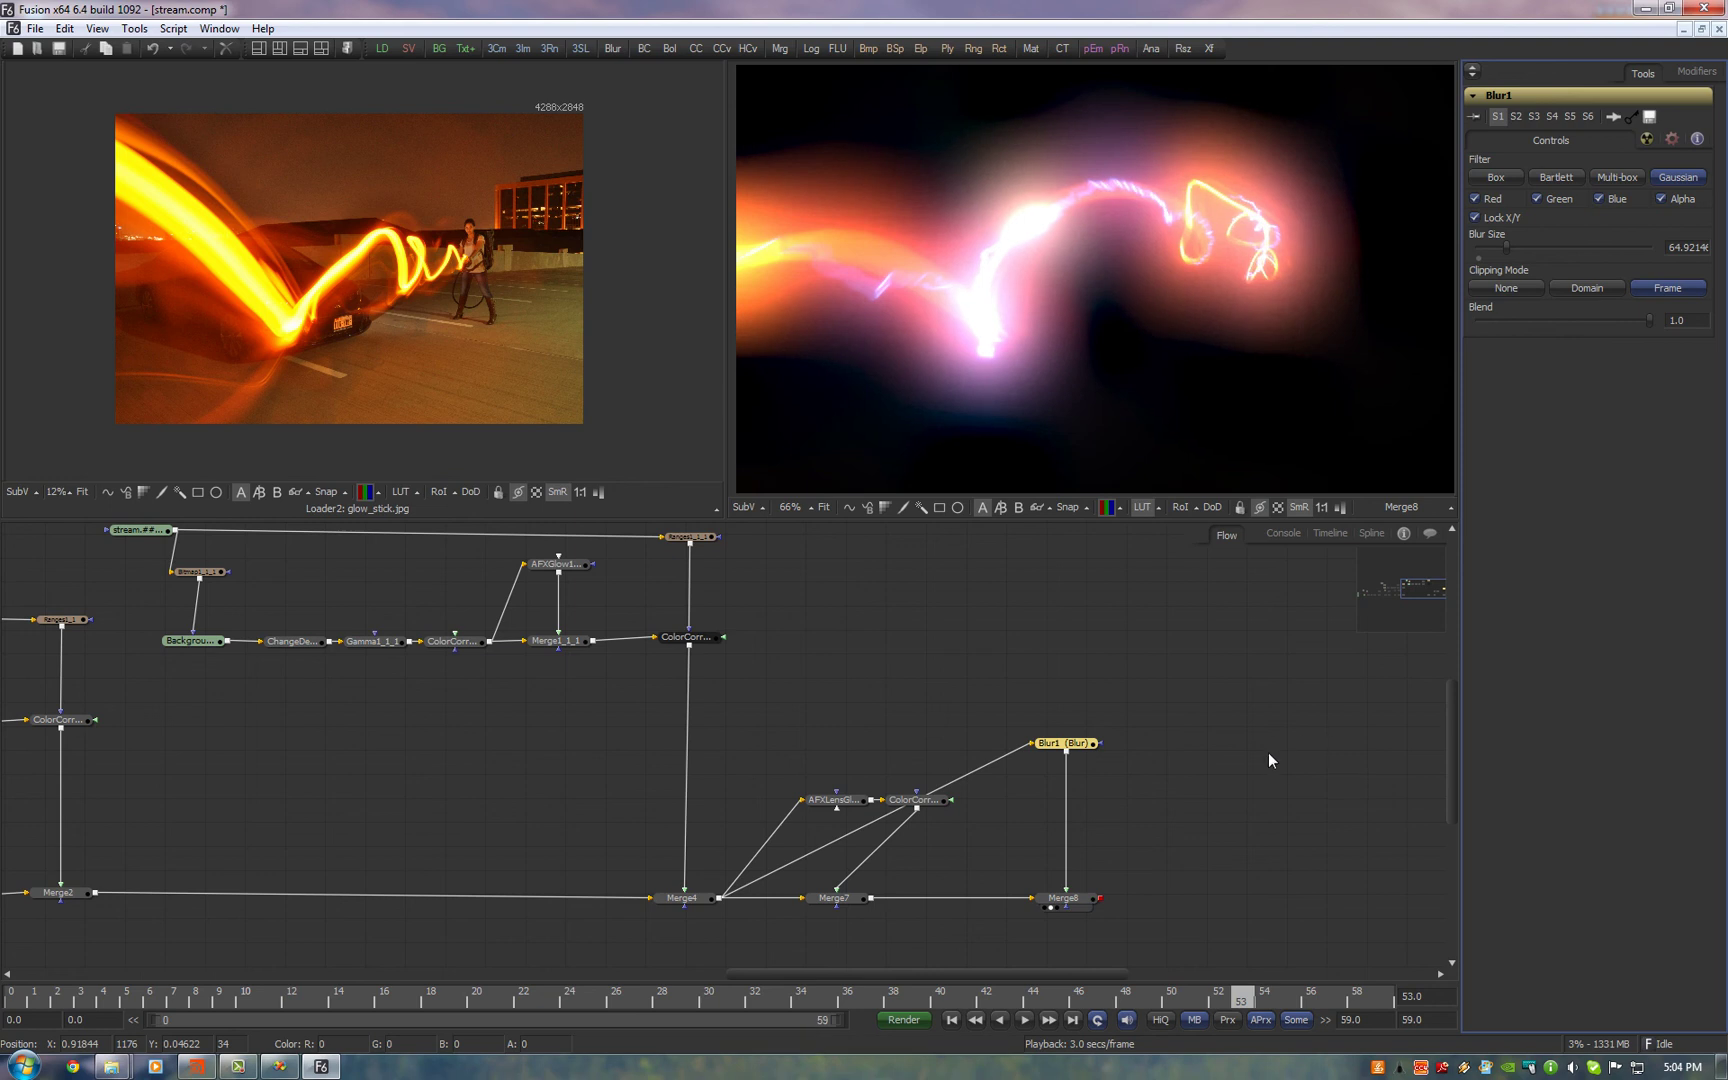
pyautogui.moveTo(1099, 747); pyautogui.dragTo(1120, 684)
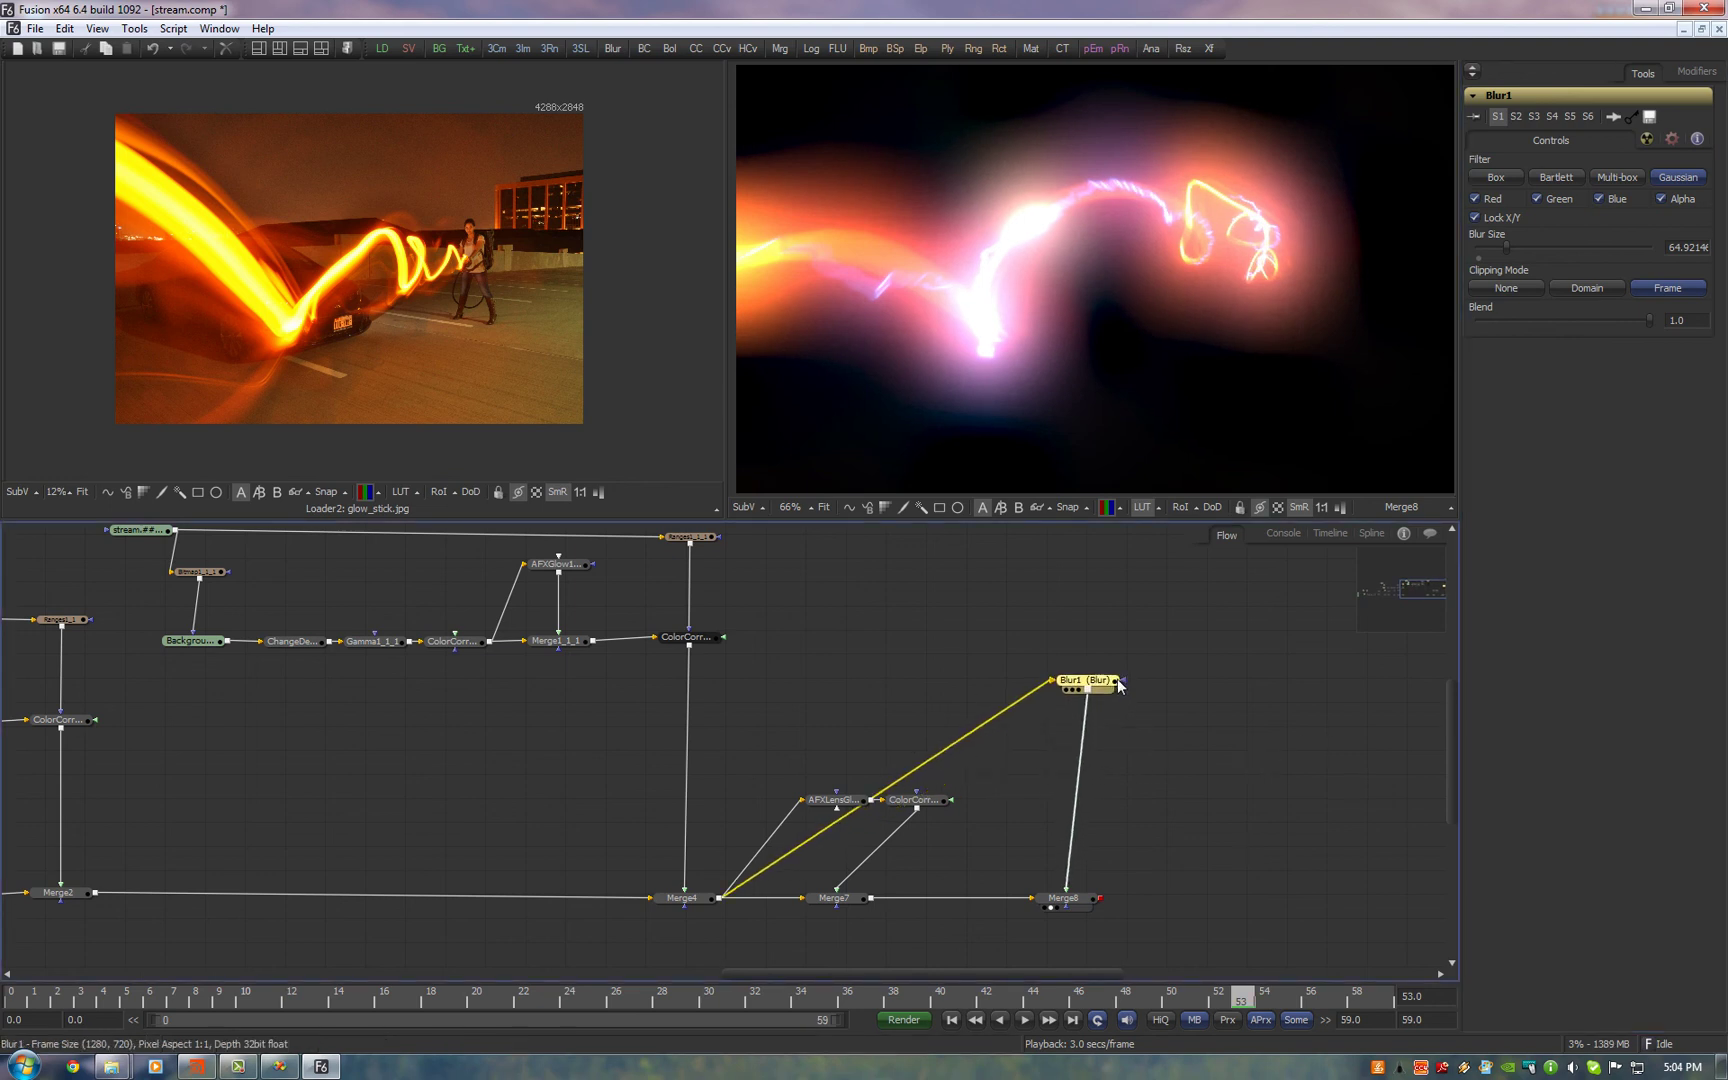
# Insert a Gamma node of 2.2 between Merge4 and Blur1
pyautogui.click(919, 683)
pyautogui.hotkey('ctrl', 'space')
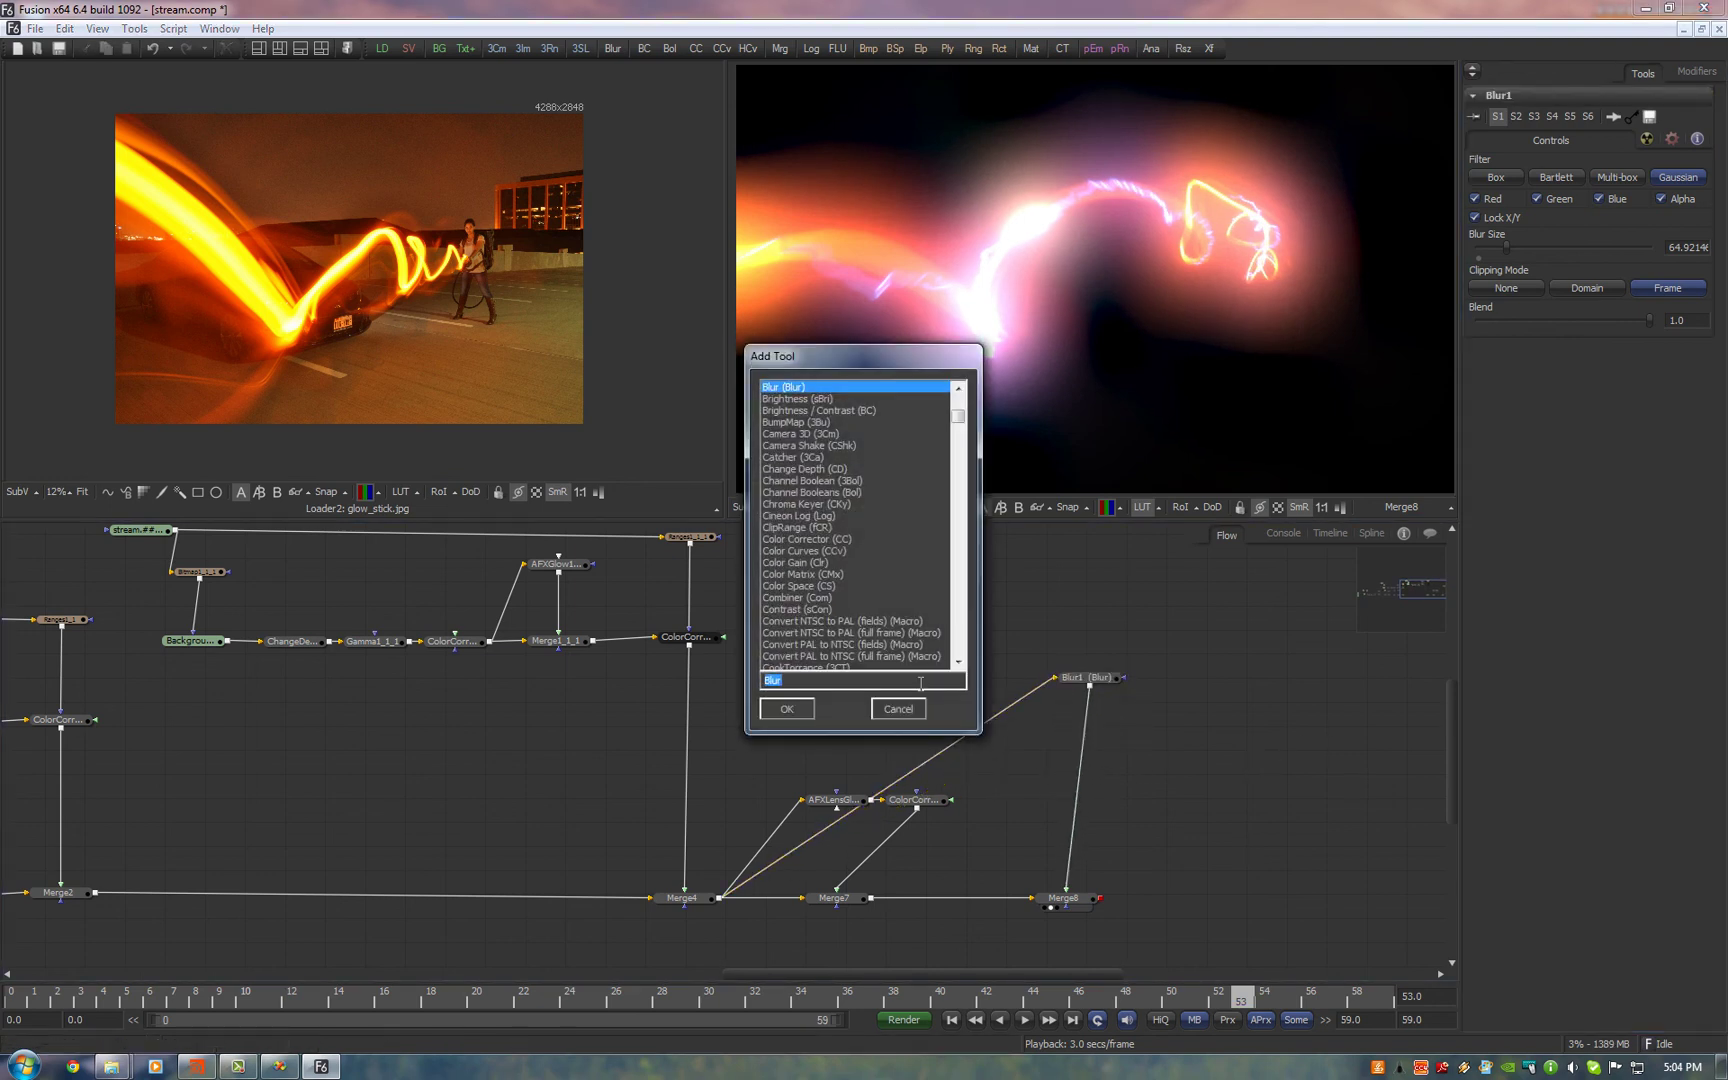
pyautogui.write('gam')
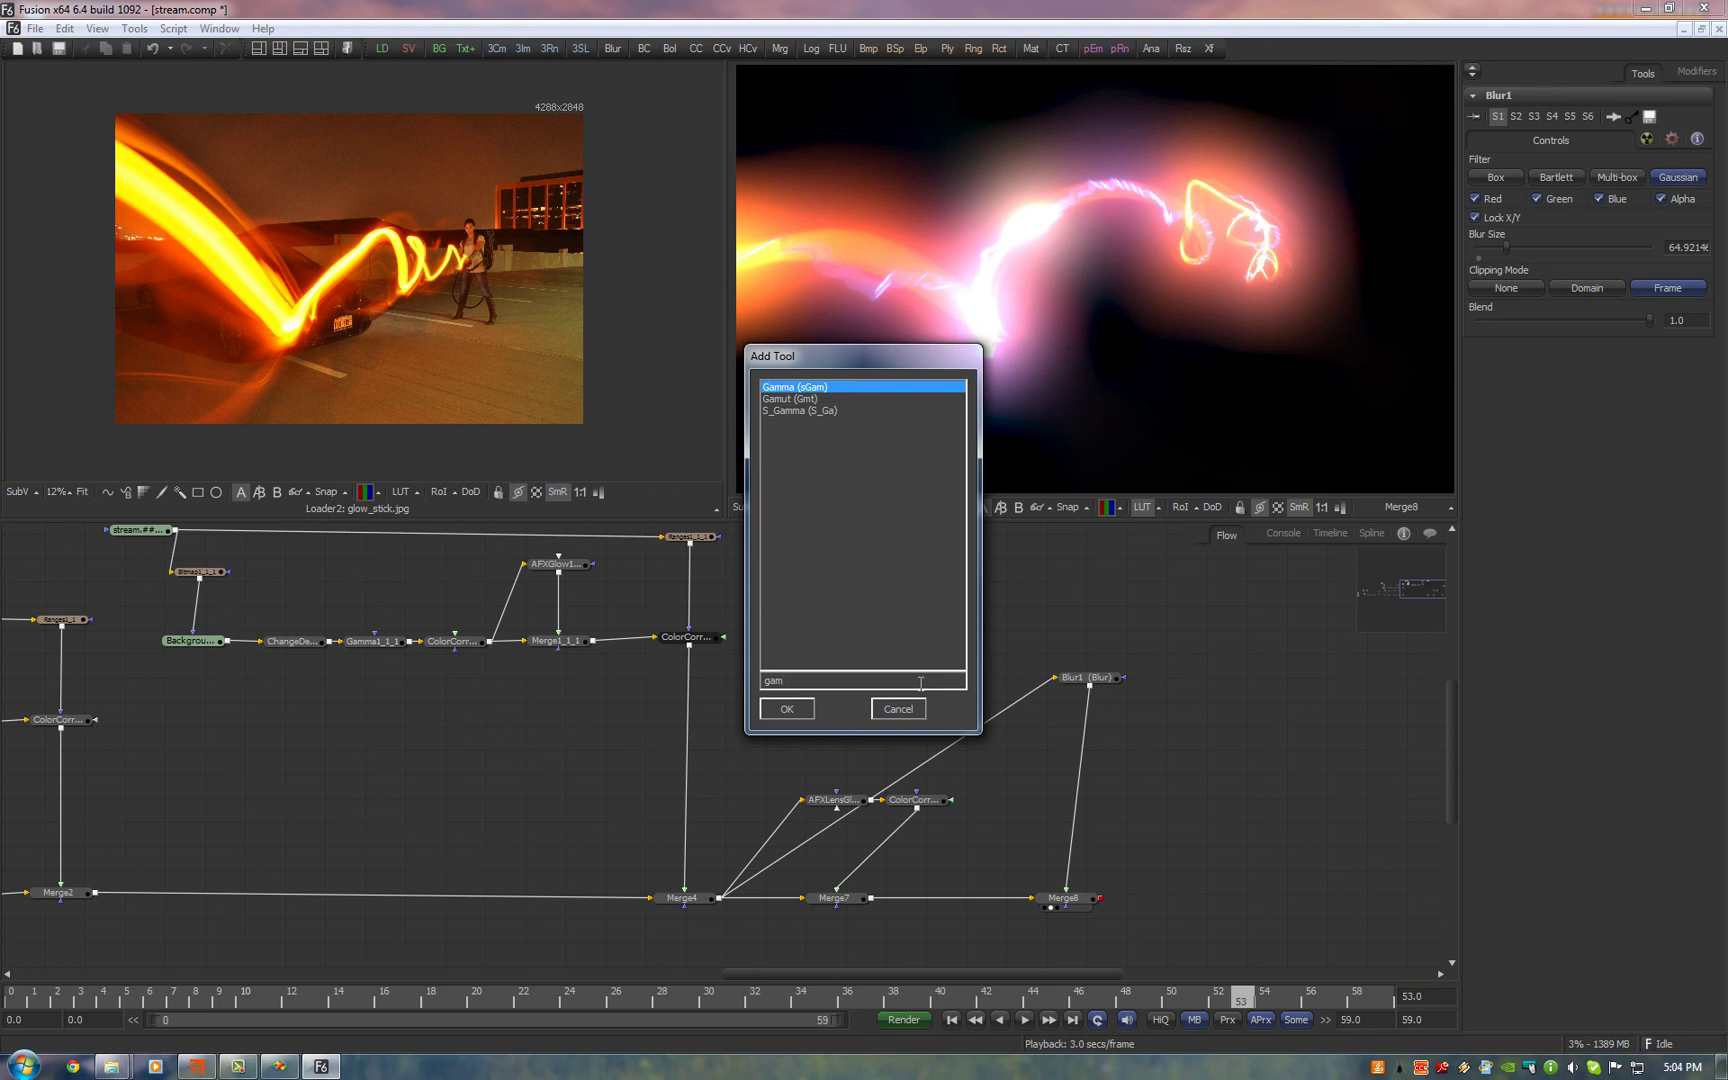
pyautogui.press('Return')
pyautogui.moveTo(919, 683)
pyautogui.mouseDown()
pyautogui.moveTo(960, 743)
pyautogui.moveTo(910, 688)
pyautogui.mouseUp()
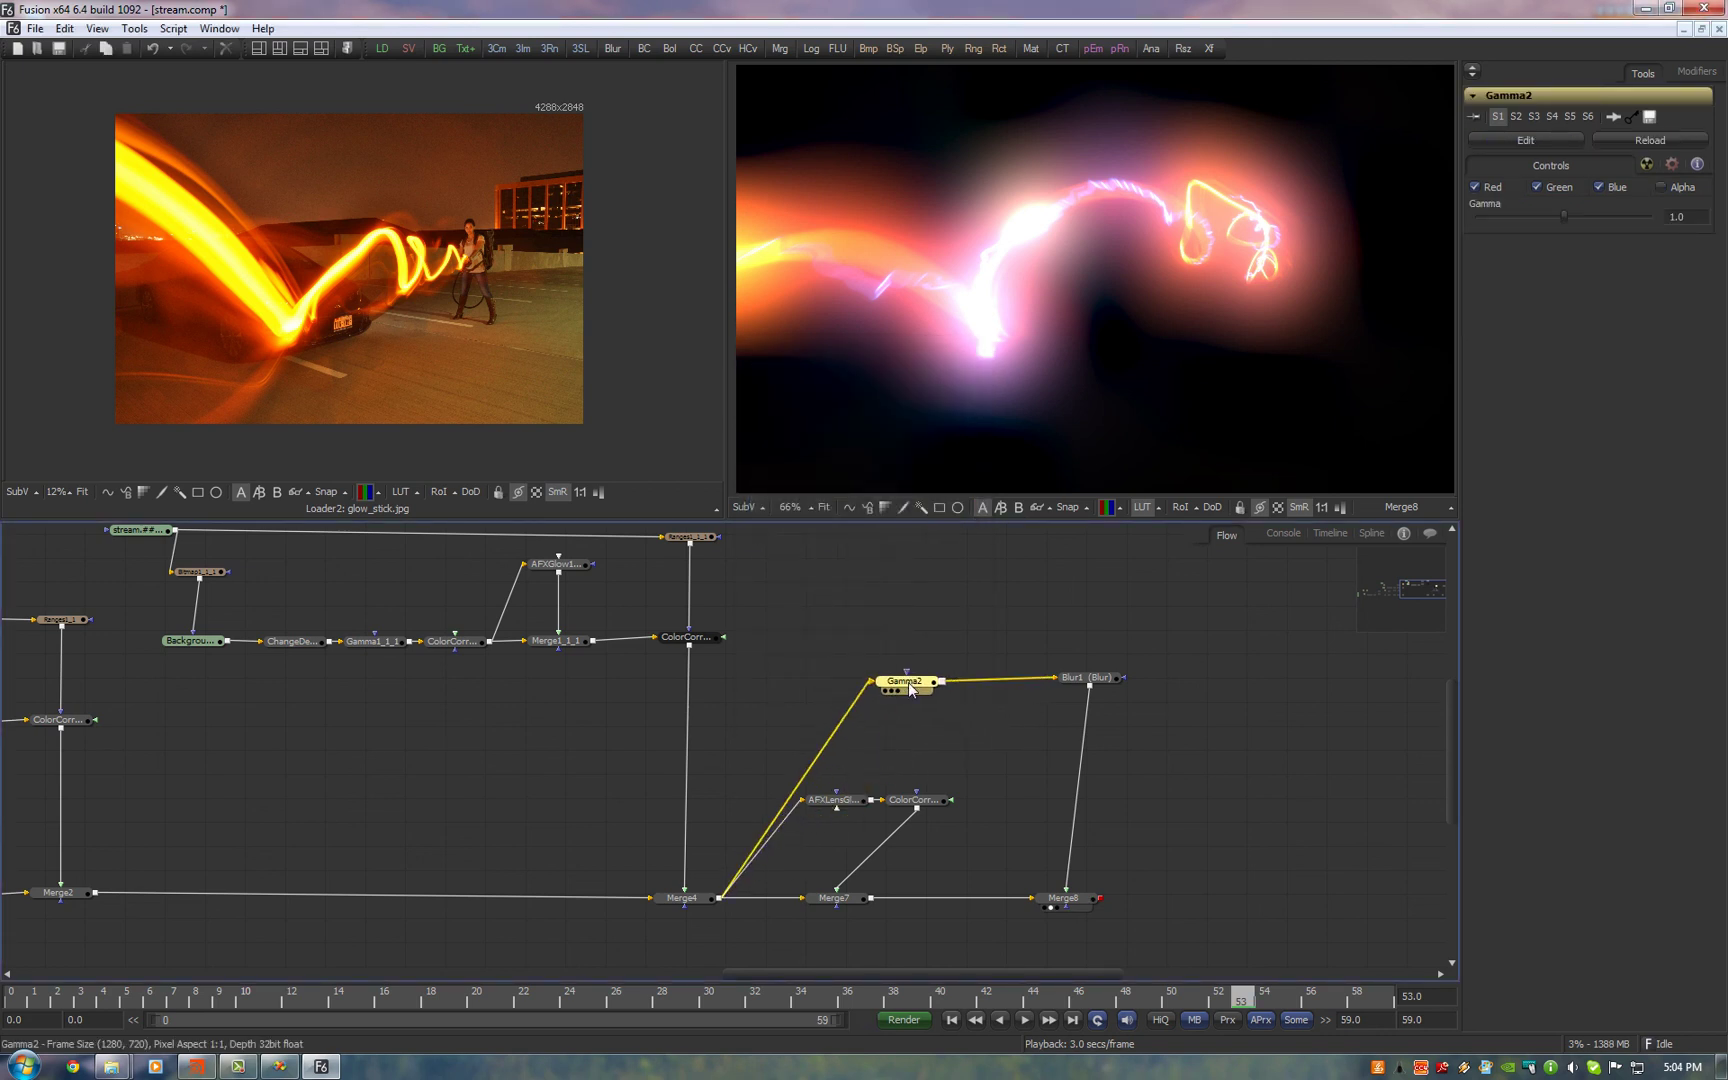
pyautogui.click(1690, 216)
pyautogui.write('2.2')
pyautogui.press('Return')
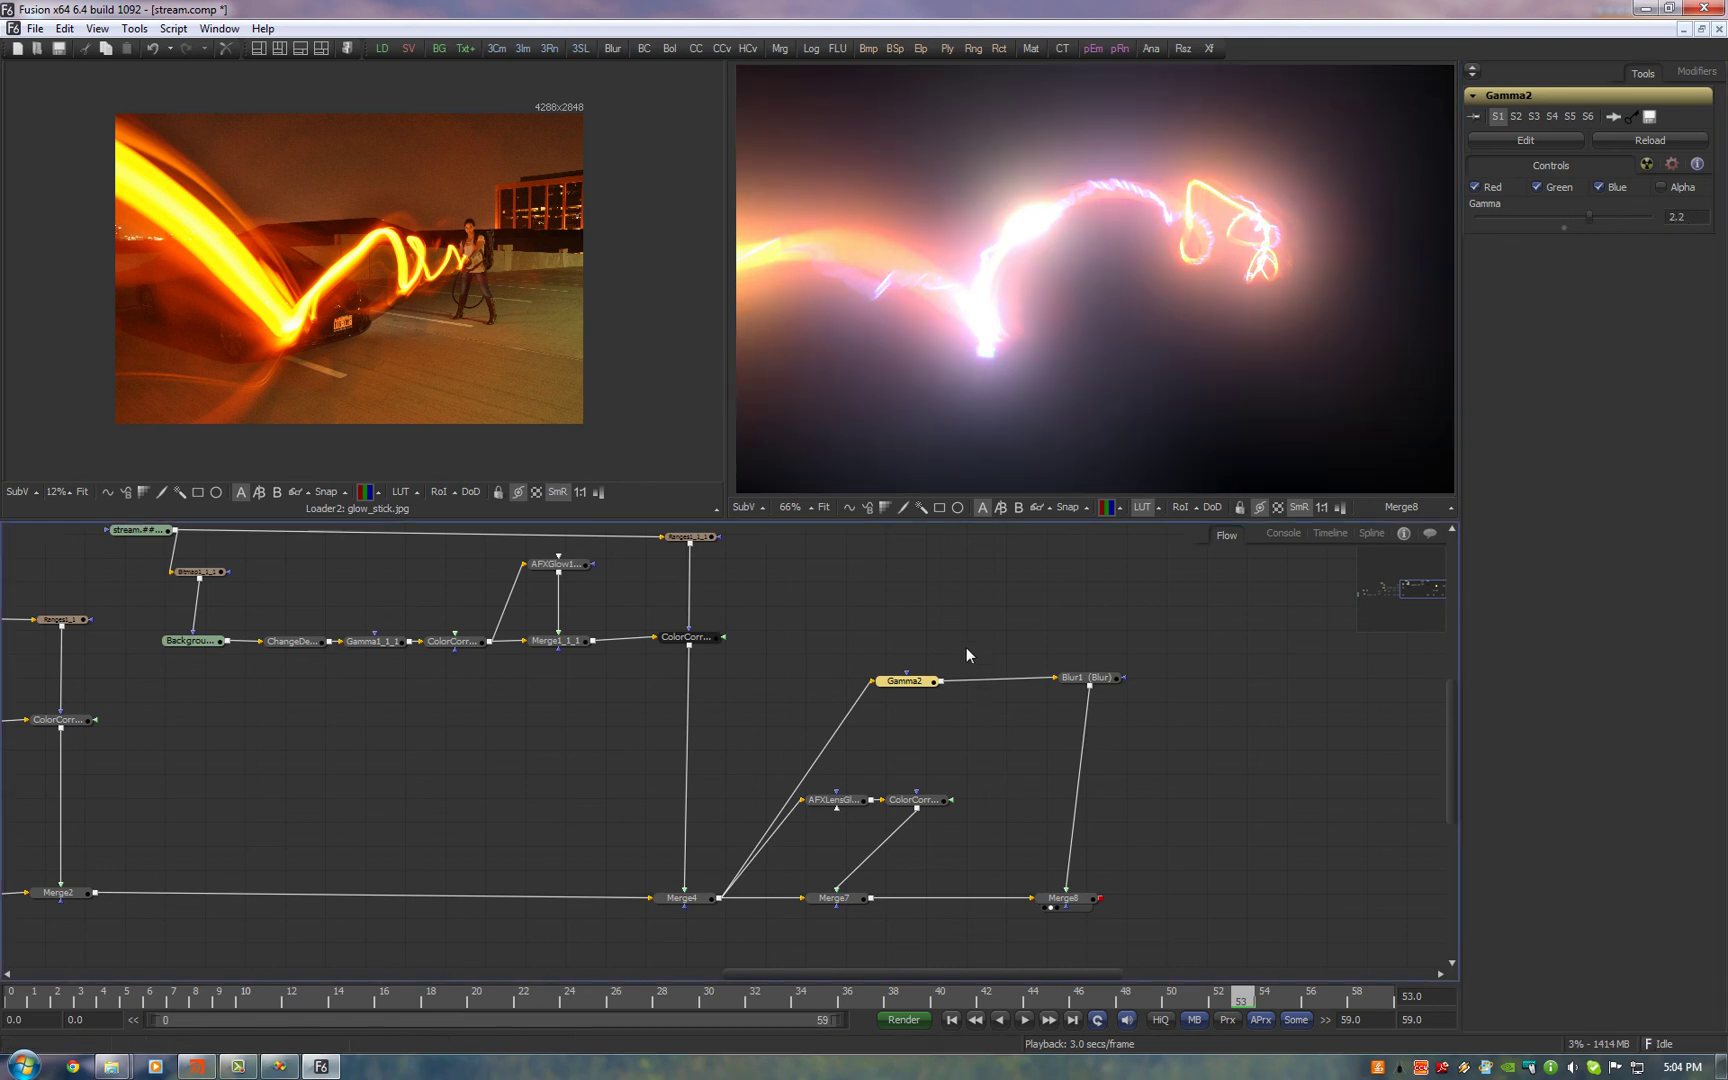
# Duplicate the gamma node between Blur1 and Merge8 with gamma 0.454
pyautogui.hotkey('ctrl', 'c')
pyautogui.hotkey('ctrl', 'v')
pyautogui.moveTo(1126, 749); pyautogui.dragTo(1093, 759)
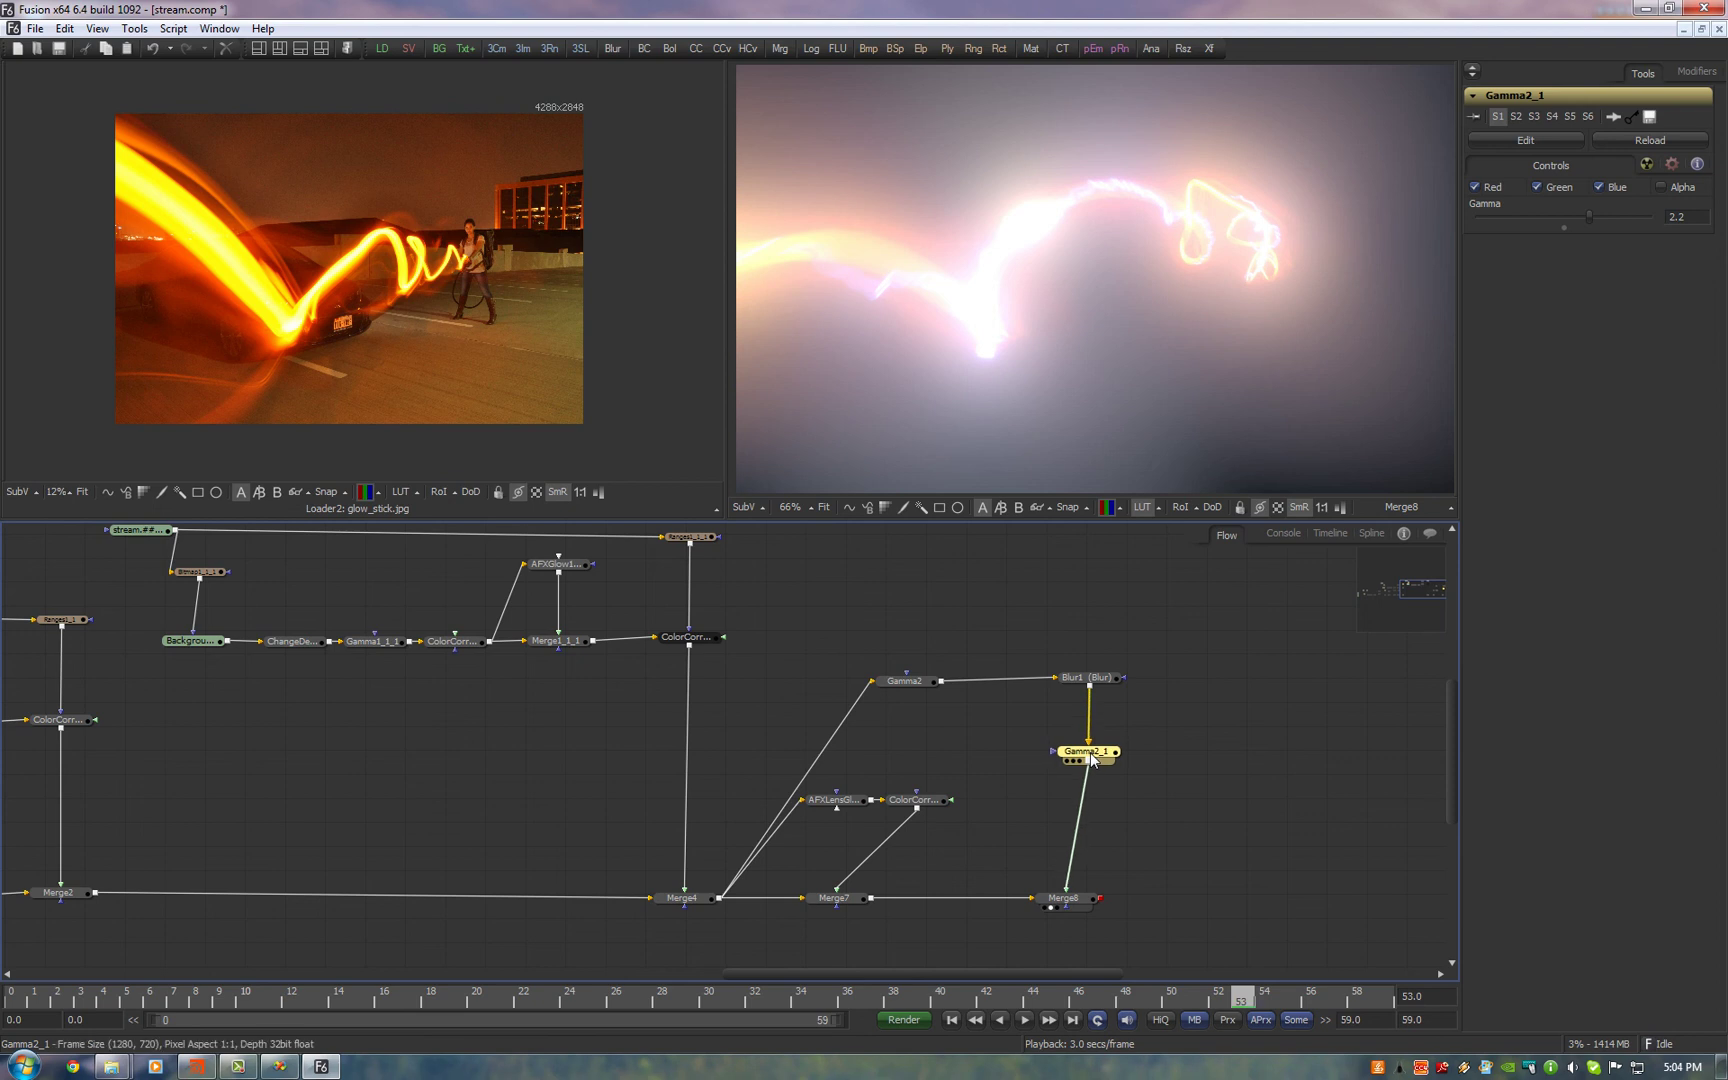
pyautogui.click(1696, 211)
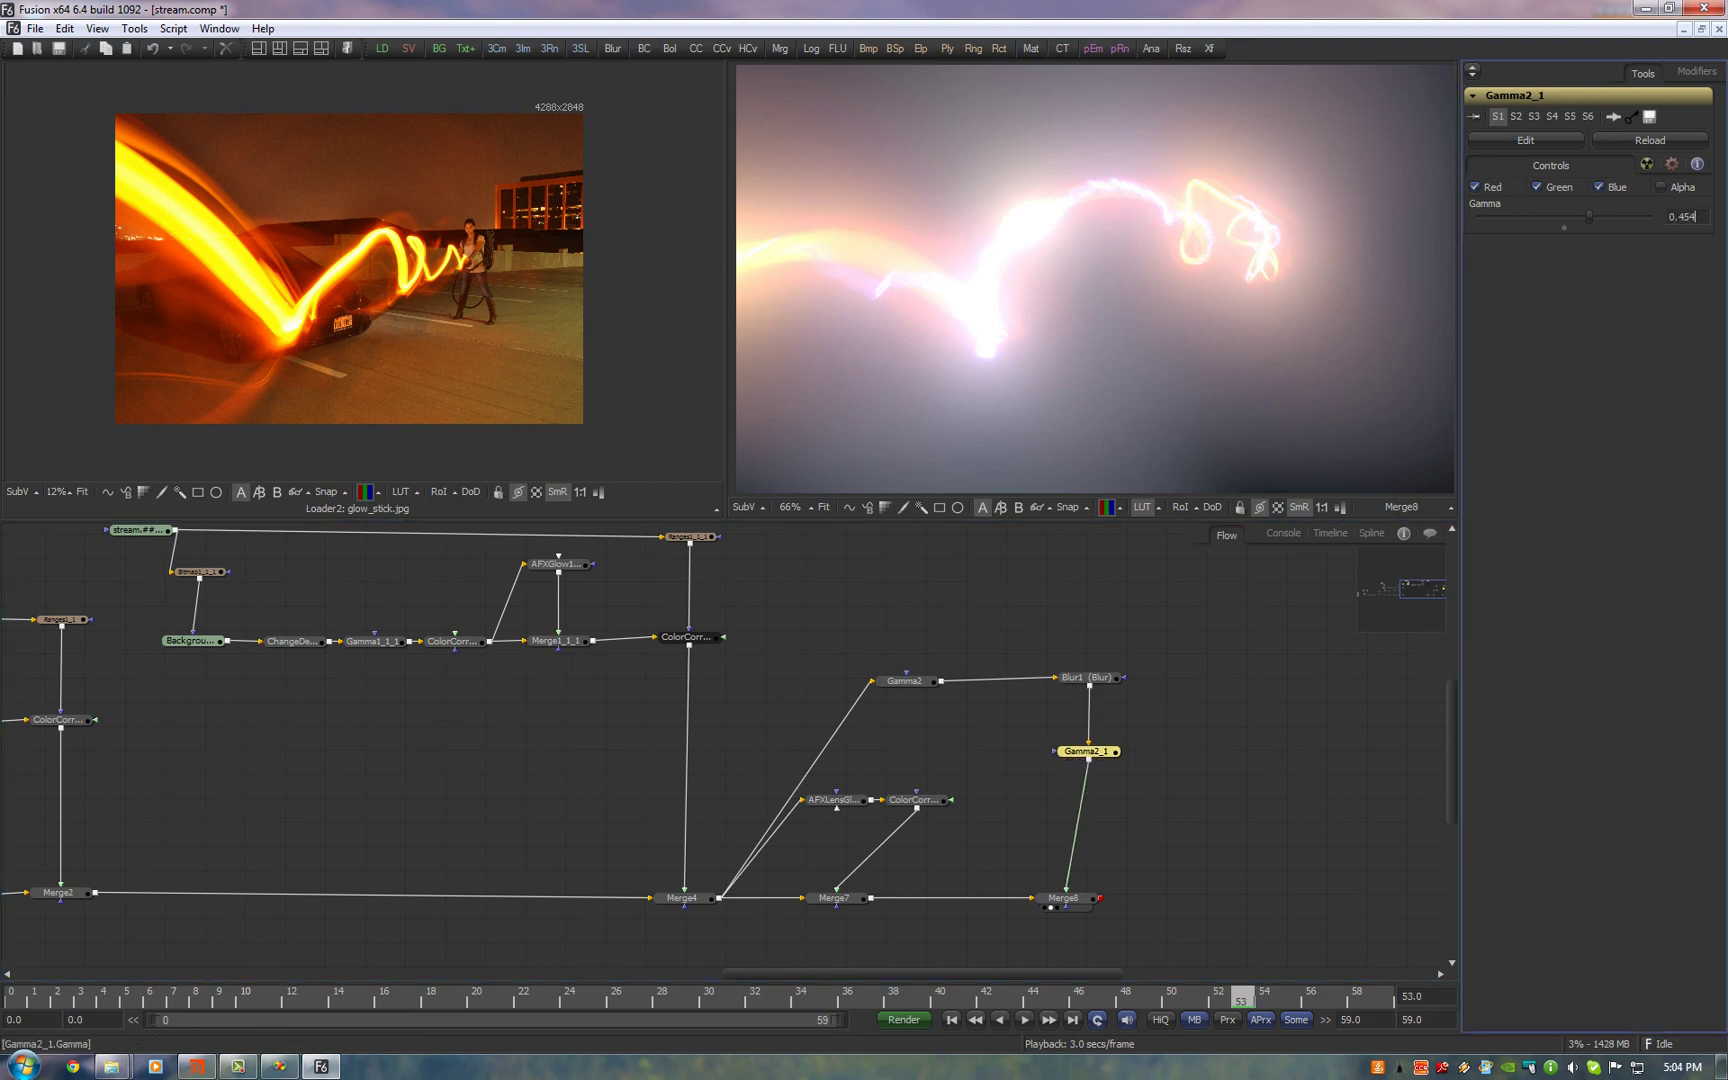
pyautogui.write('0.454')
pyautogui.press('Return')
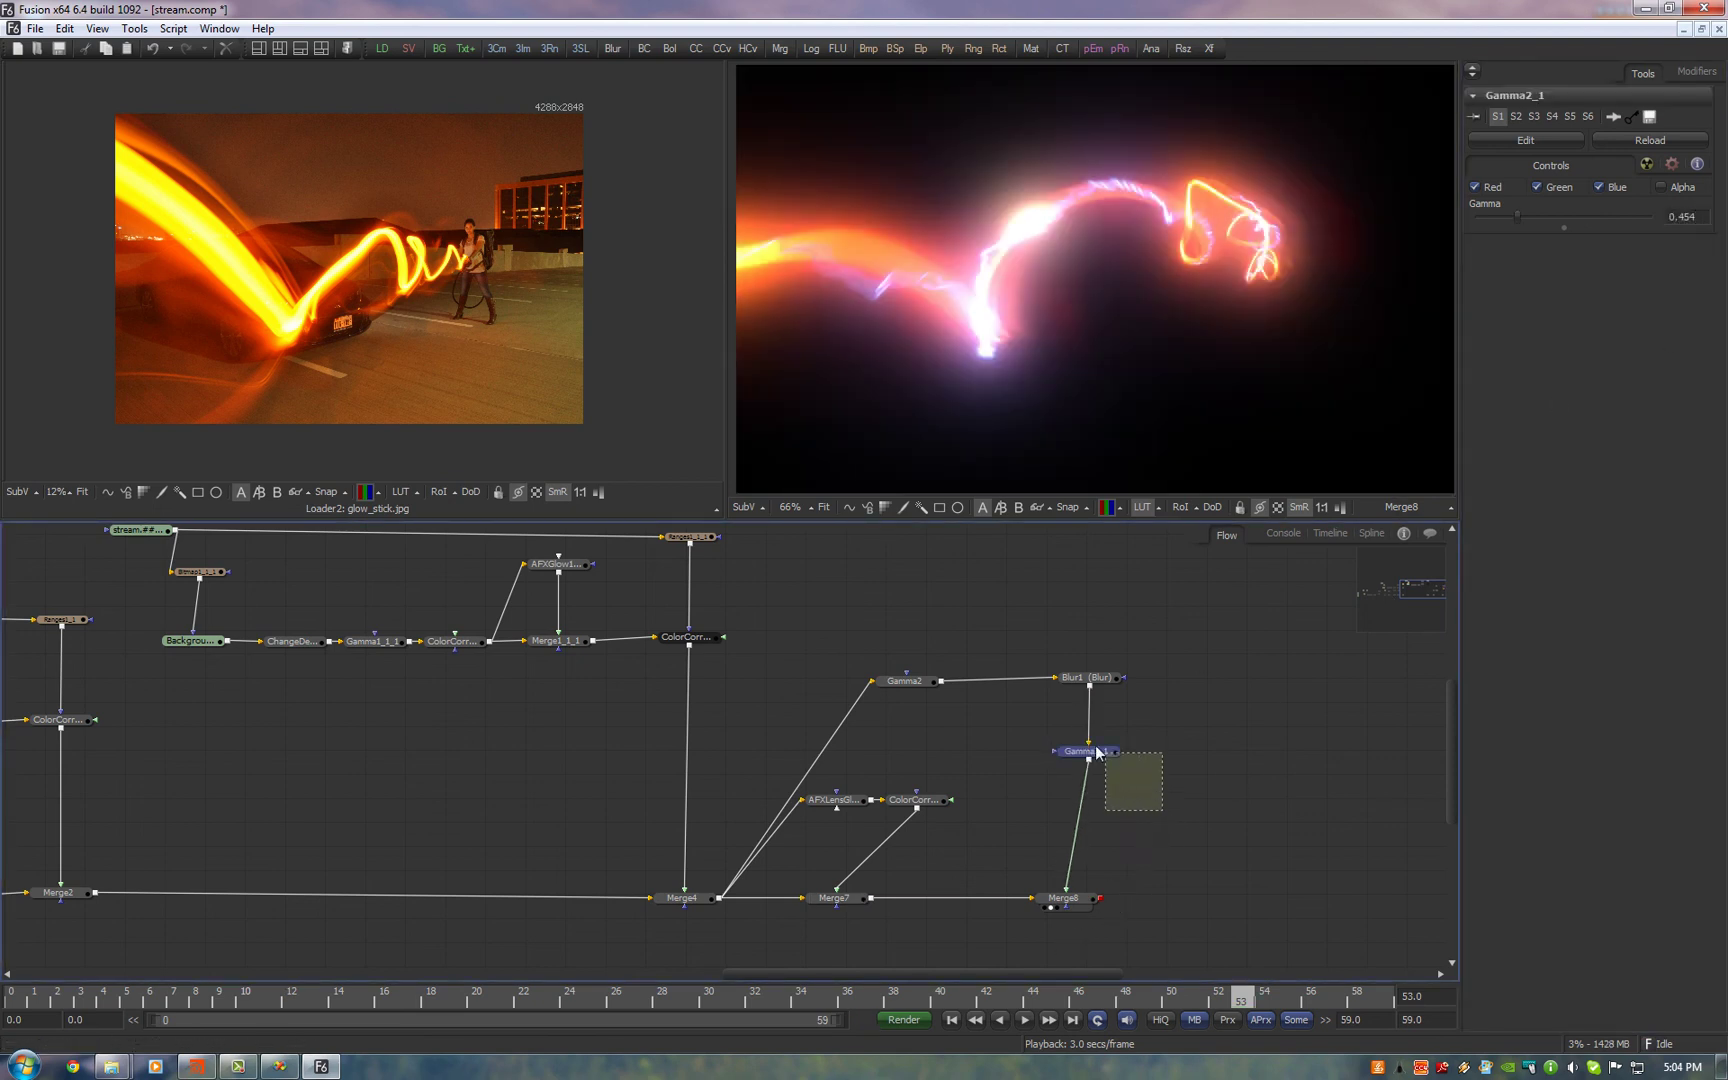
# Raise Blur1's blur size for a wider glow
pyautogui.keyDown('ctrl'); pyautogui.click(886, 686); pyautogui.keyUp('ctrl')
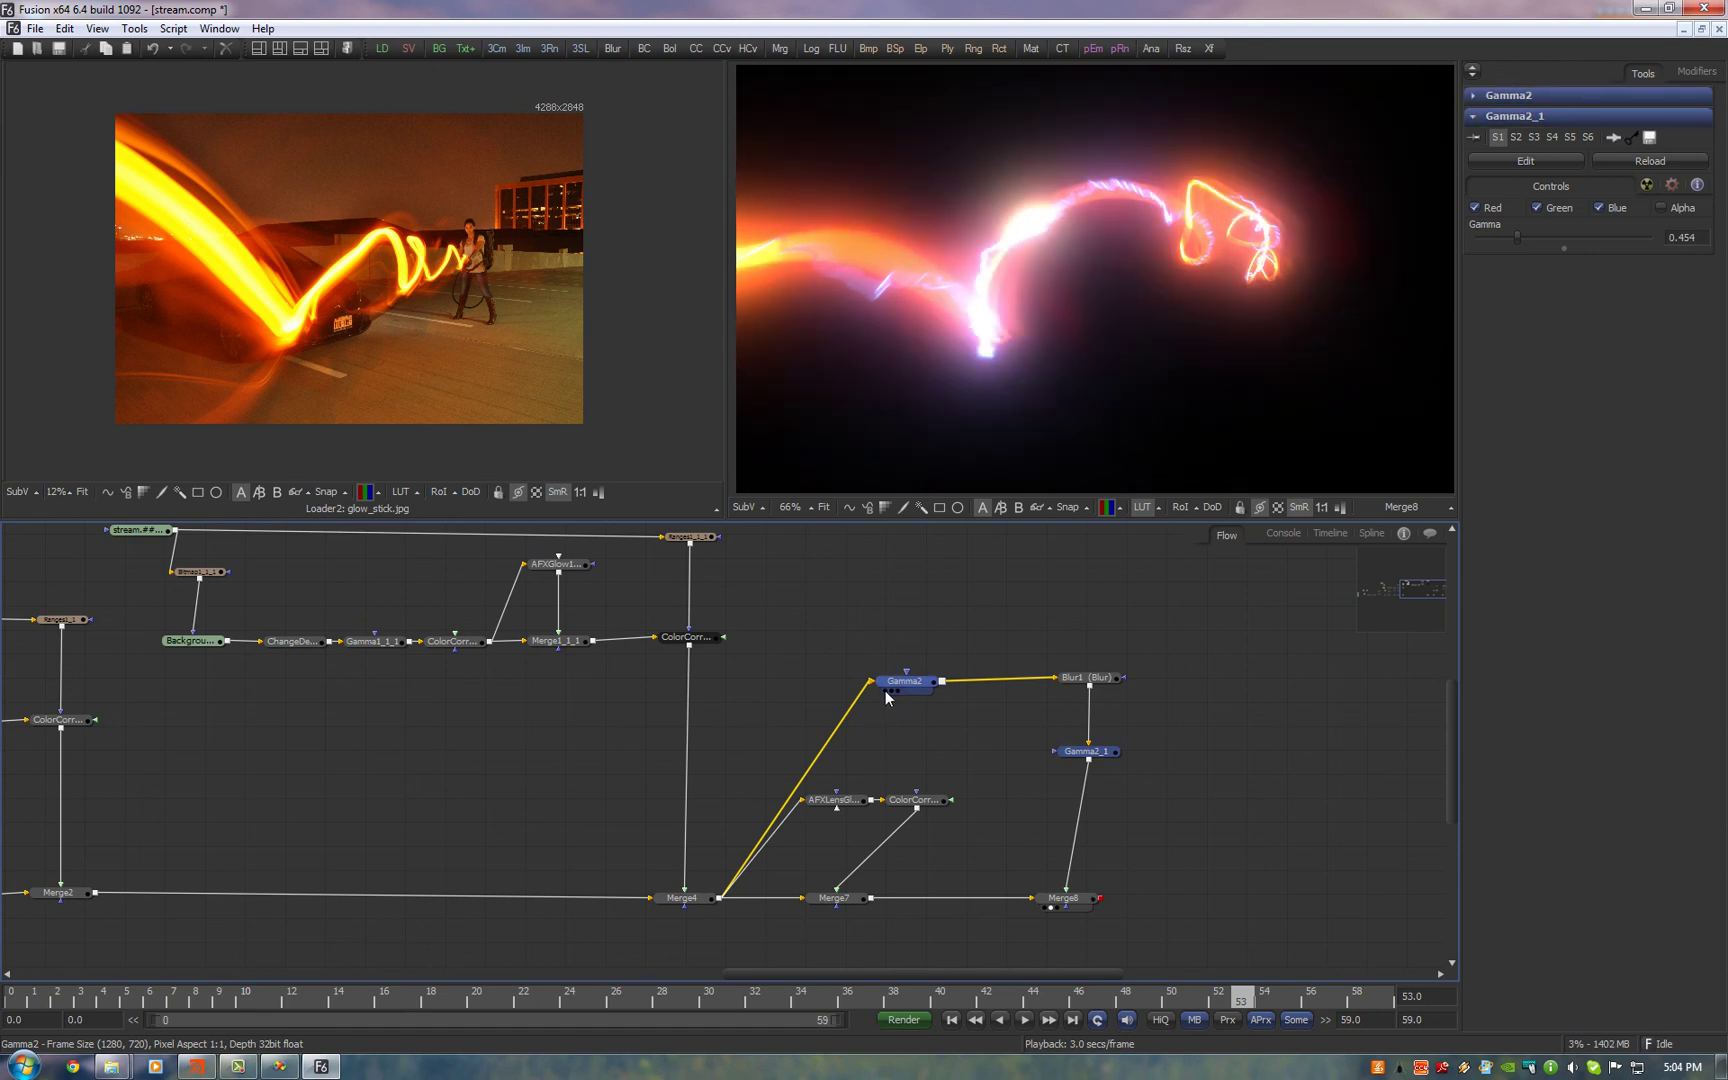
pyautogui.click(1246, 682)
pyautogui.click(1088, 682)
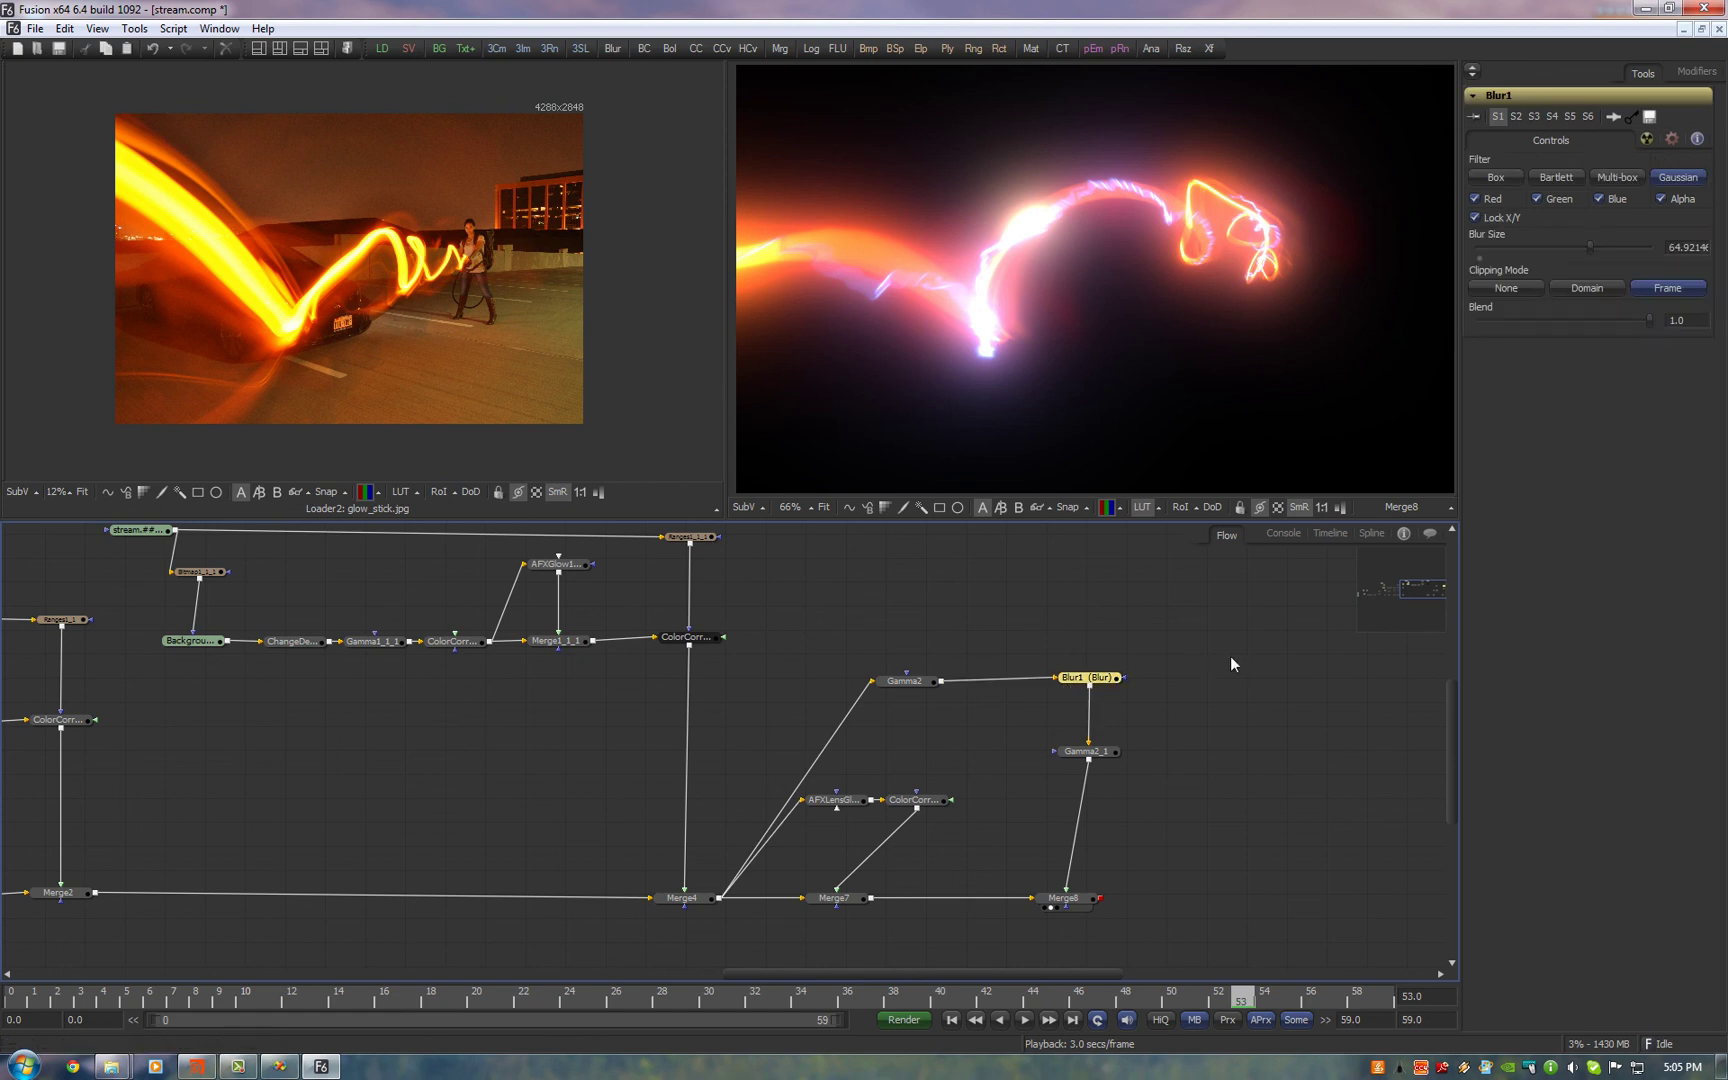
pyautogui.moveTo(1592, 250)
pyautogui.mouseDown()
pyautogui.moveTo(1627, 242)
pyautogui.moveTo(1584, 273)
pyautogui.mouseUp()
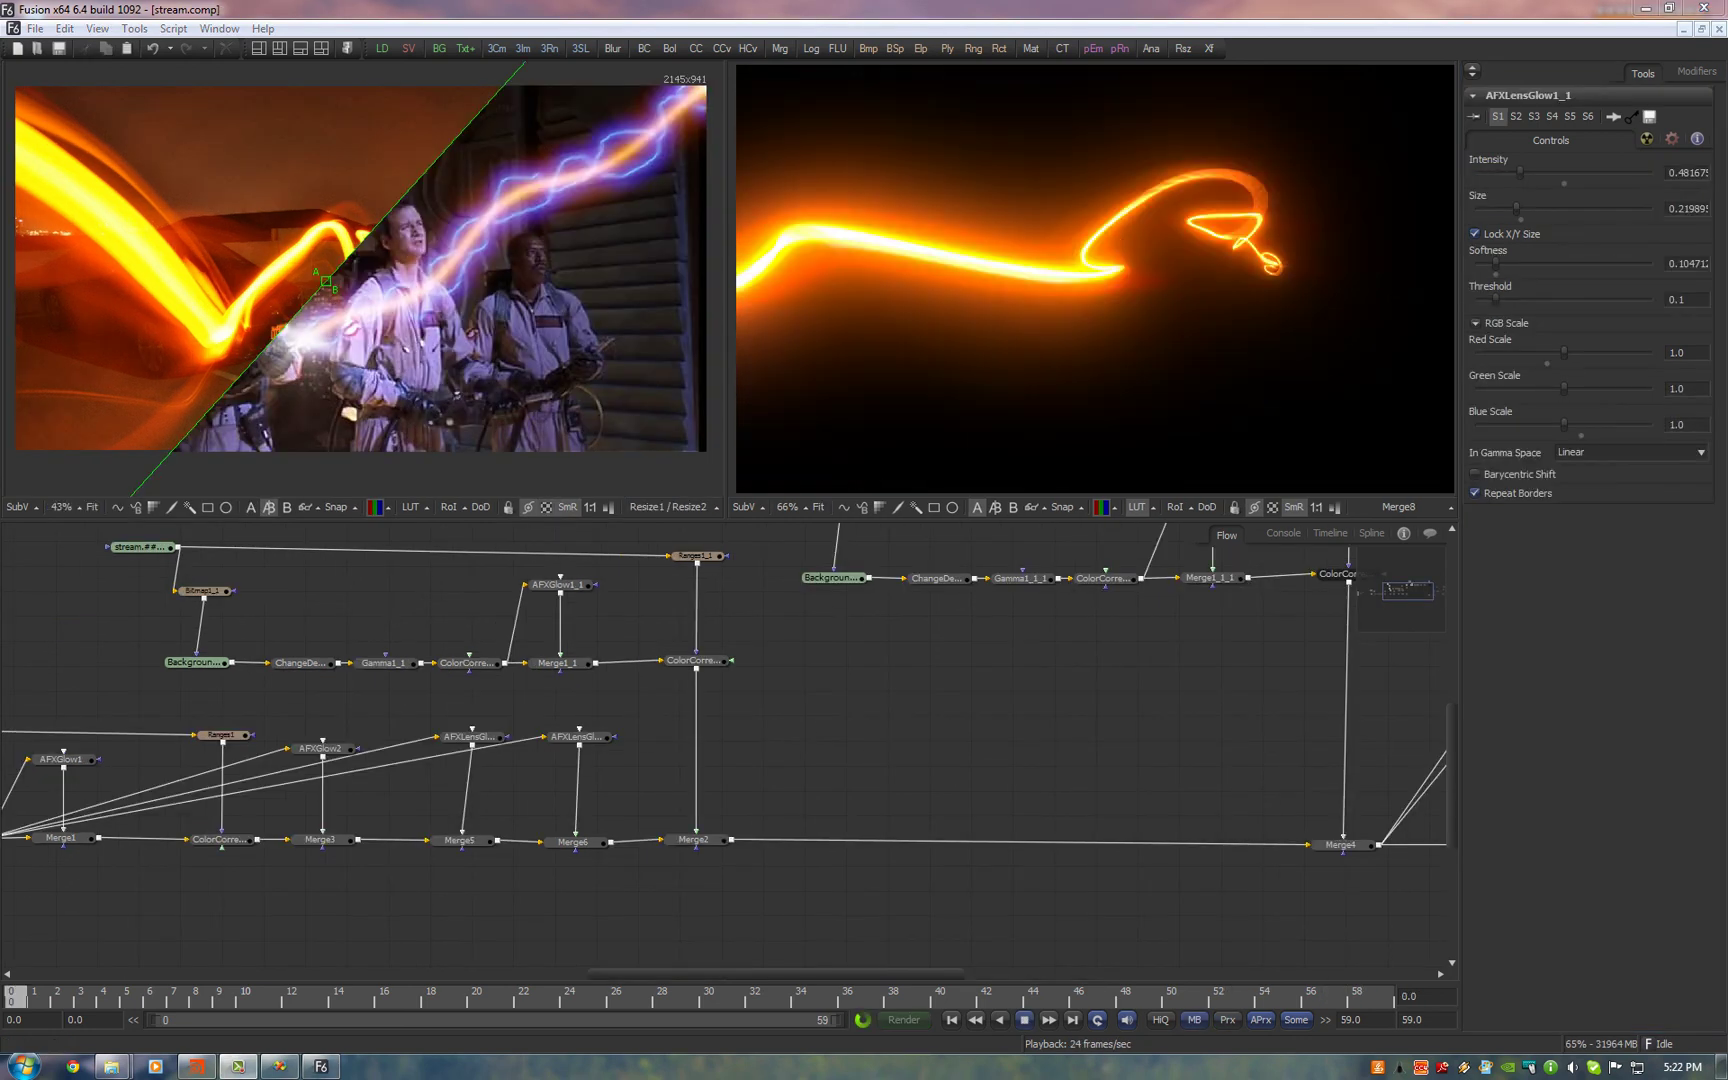
# Zoom out the flow, shift the reference wipe split, and play back the Merge8 composite
pyautogui.scroll(-2, 867, 768)
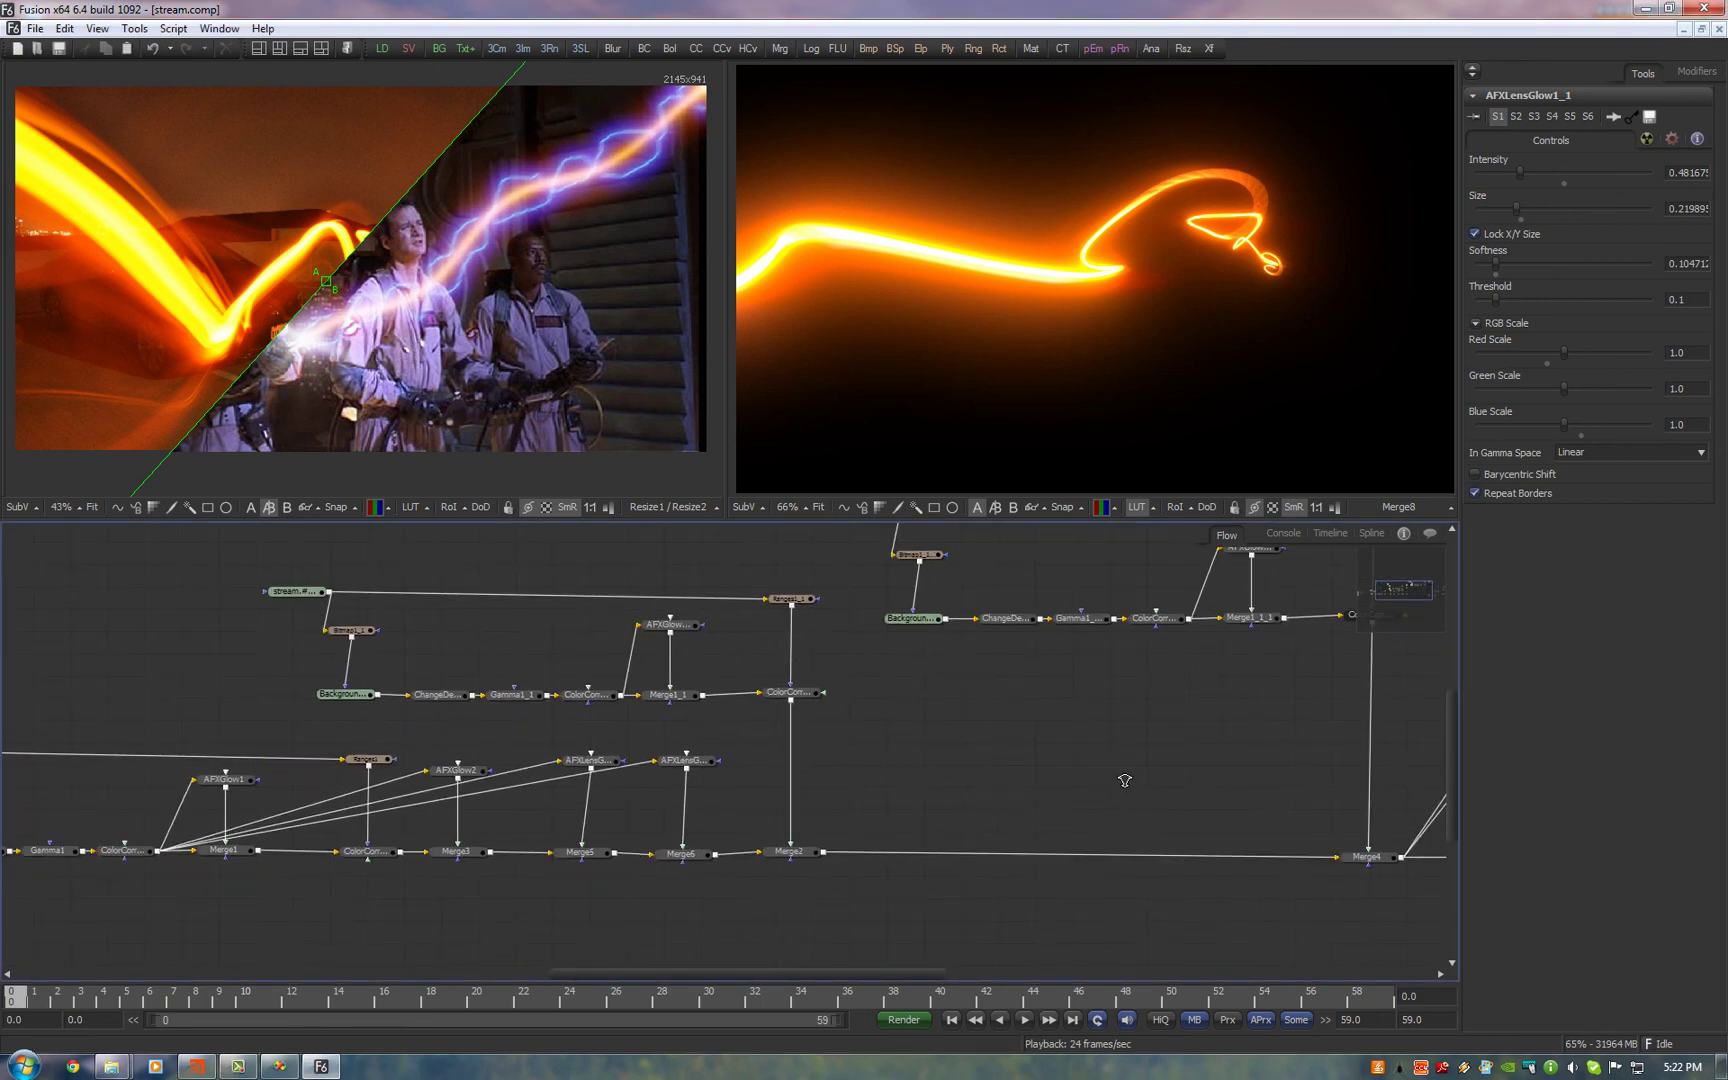
pyautogui.scroll(-1, 1123, 783)
pyautogui.moveTo(327, 283)
pyautogui.mouseDown()
pyautogui.moveTo(619, 373)
pyautogui.moveTo(166, 251)
pyautogui.moveTo(342, 300)
pyautogui.mouseUp()
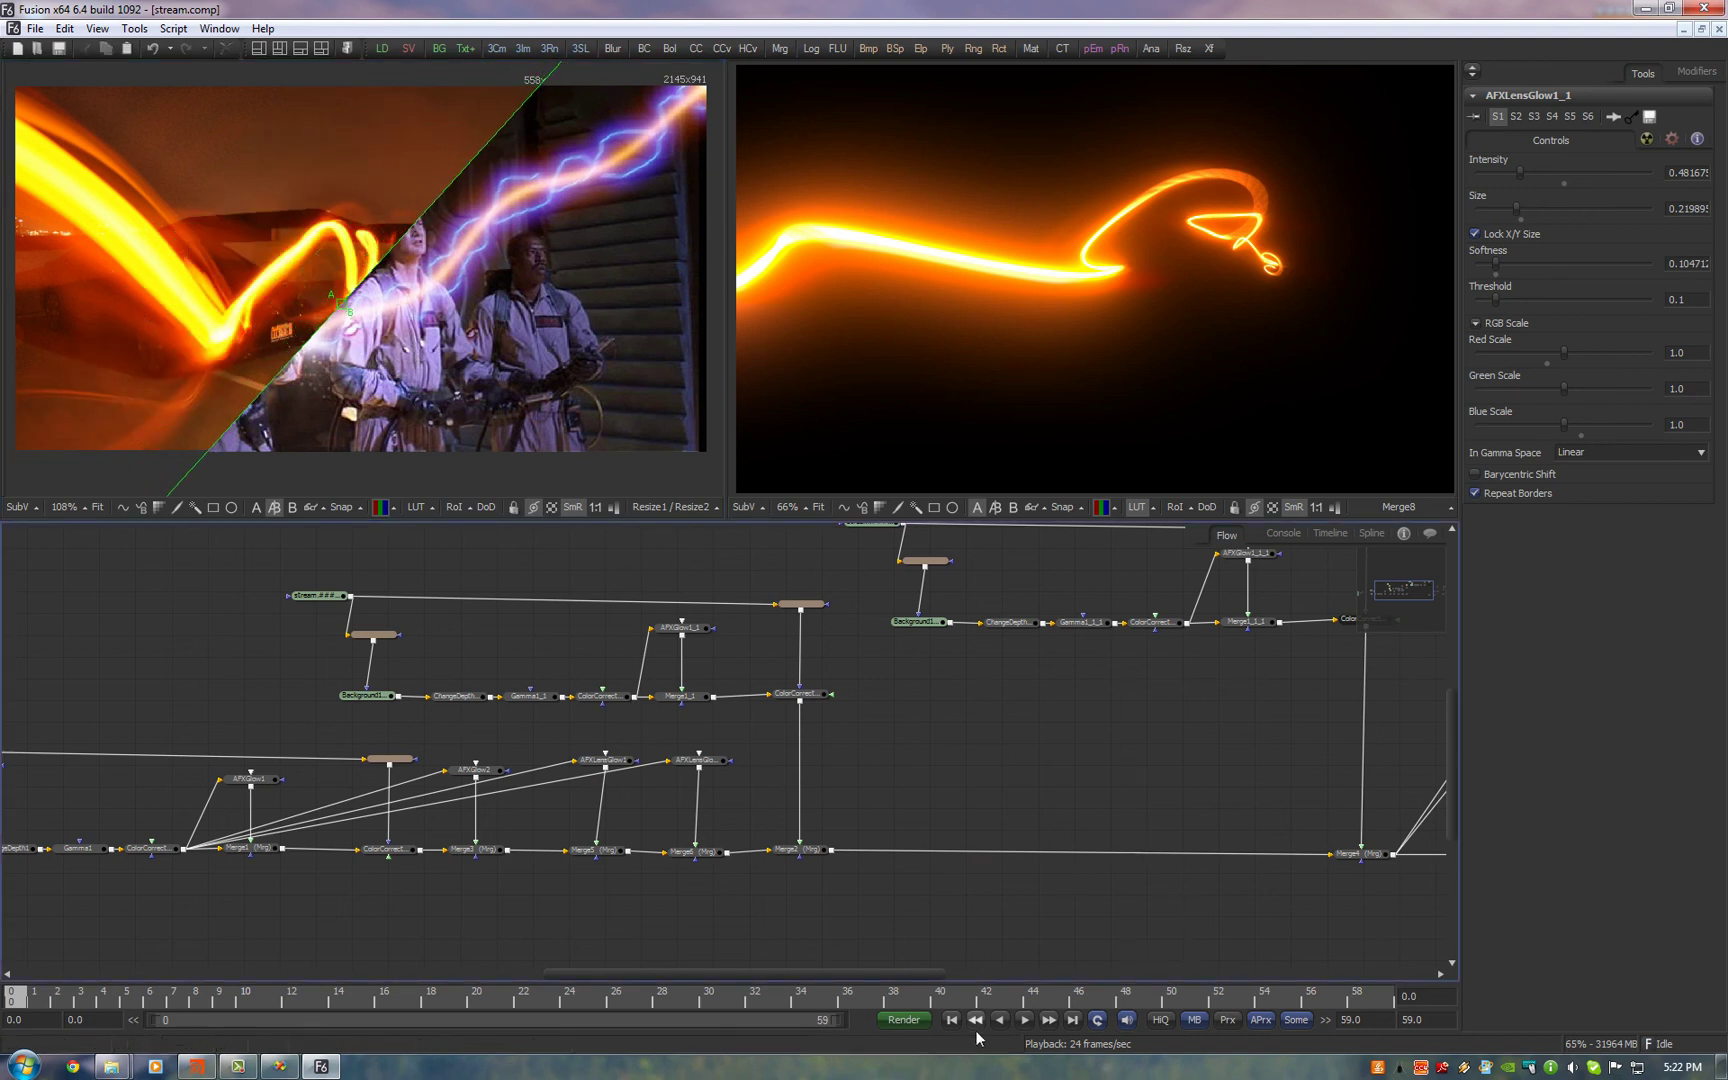
pyautogui.click(1041, 1024)
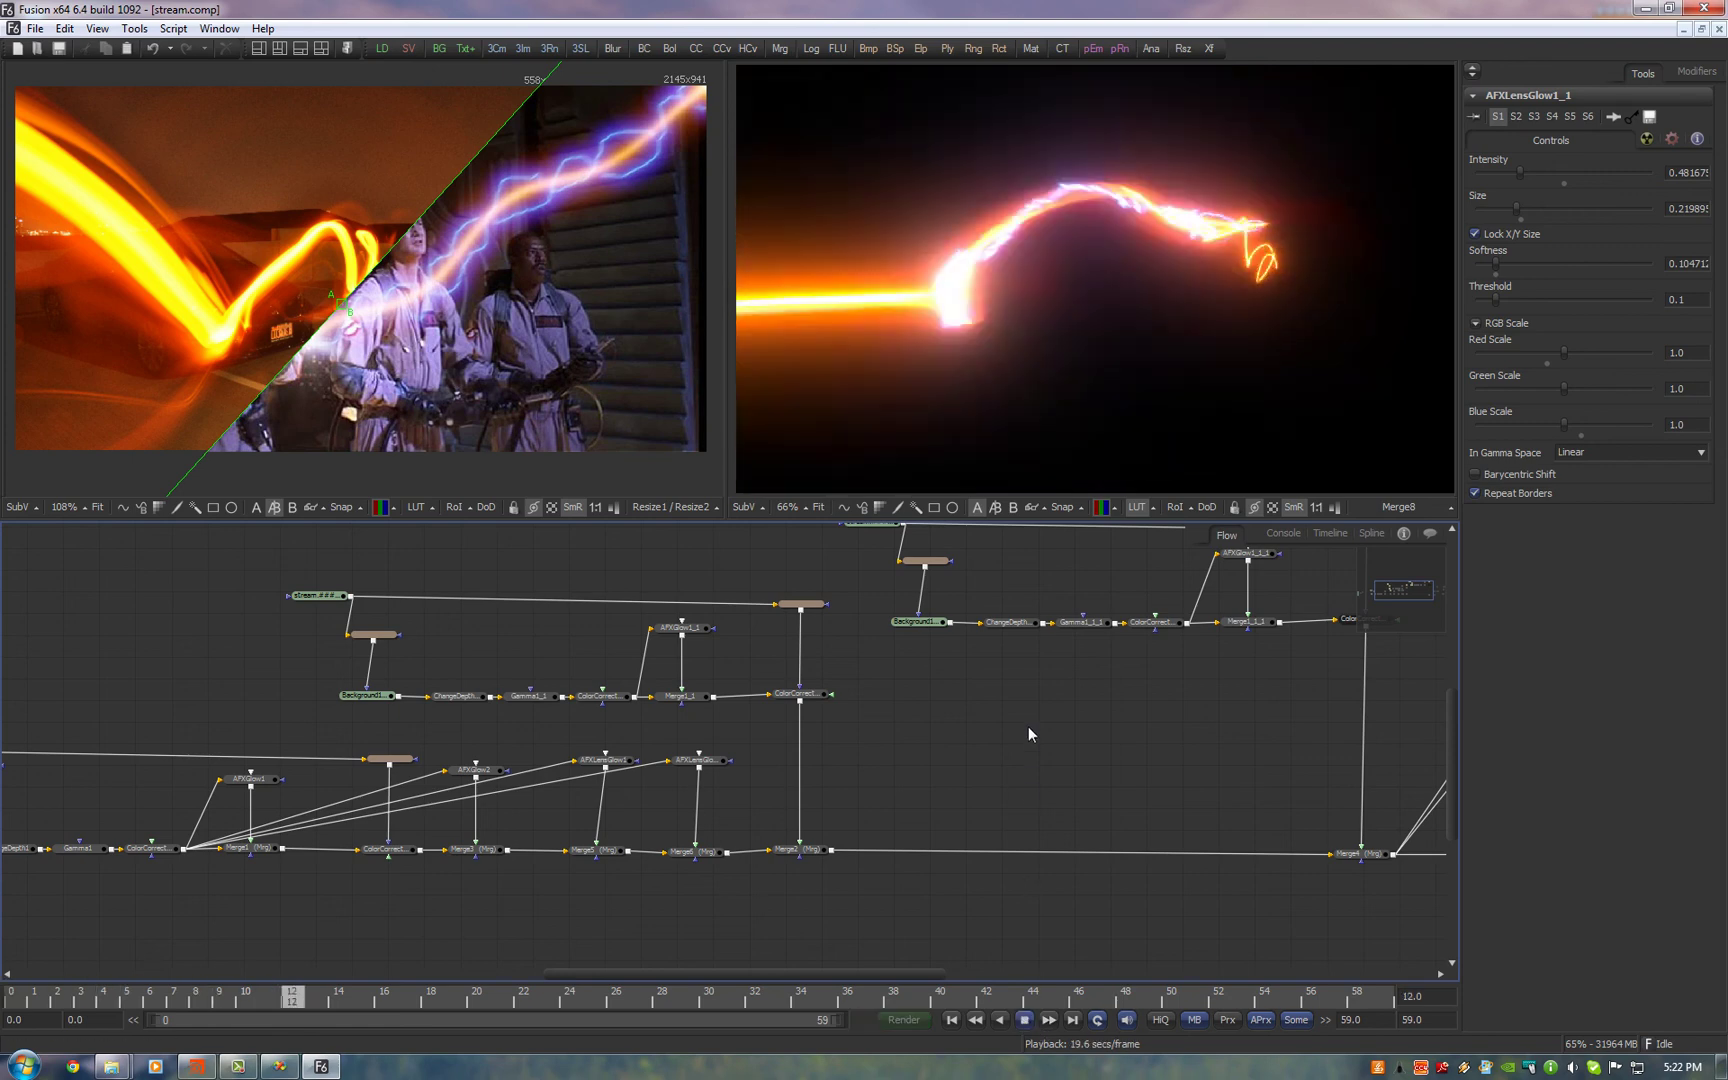